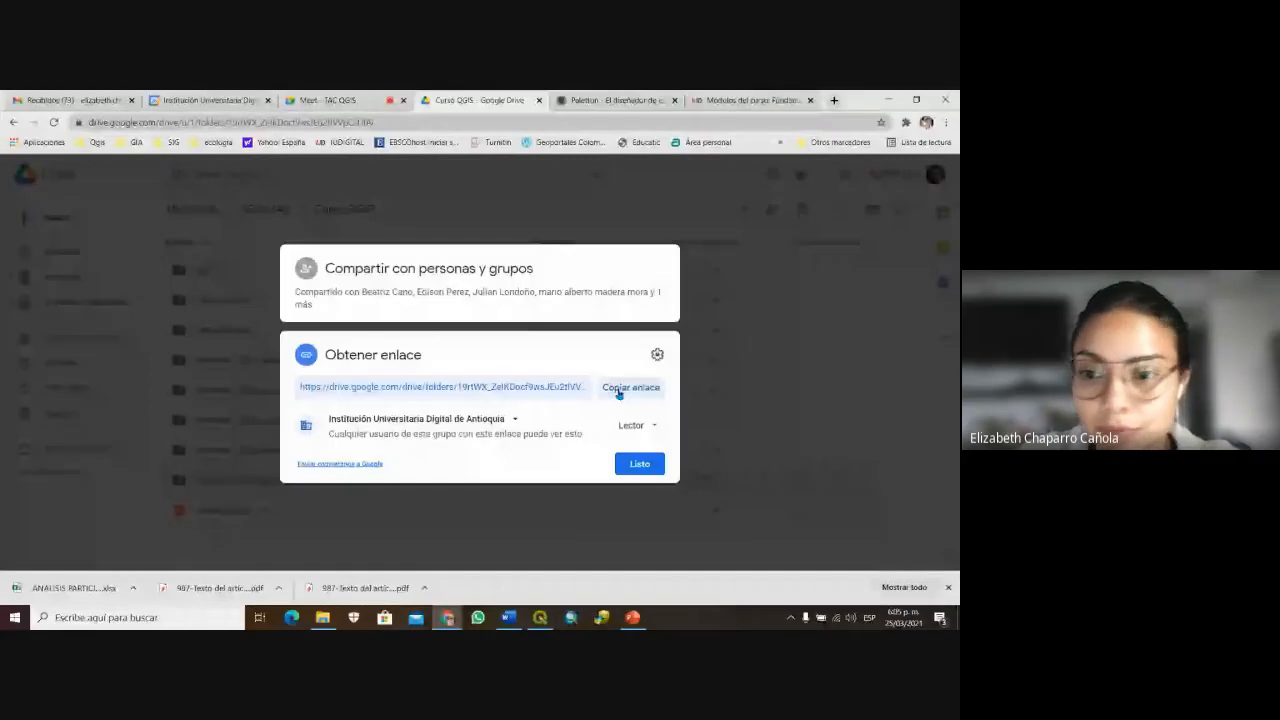
Step: Copy the Curso QGIS folder's Drive link and send it as a Google Meet chat message
{"action": "left_click", "coordinate": [619, 392]}
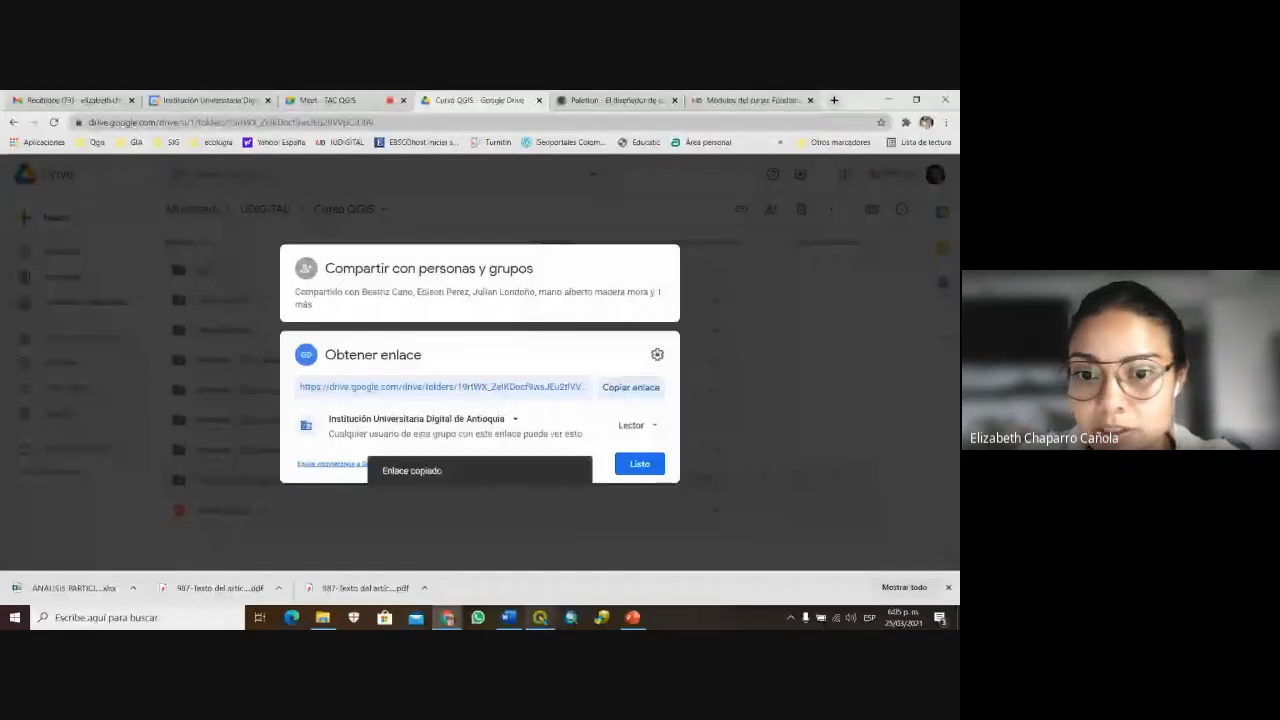
{"action": "left_click", "coordinate": [325, 100]}
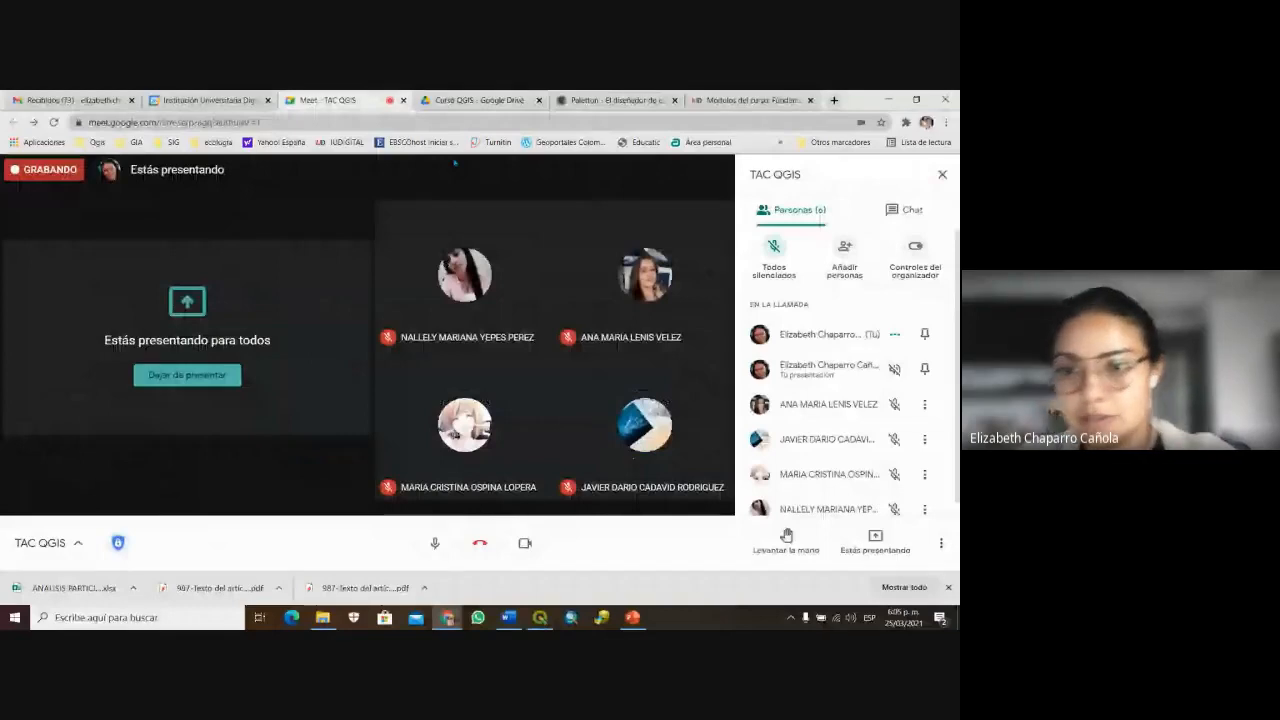
{"action": "left_click", "coordinate": [905, 209]}
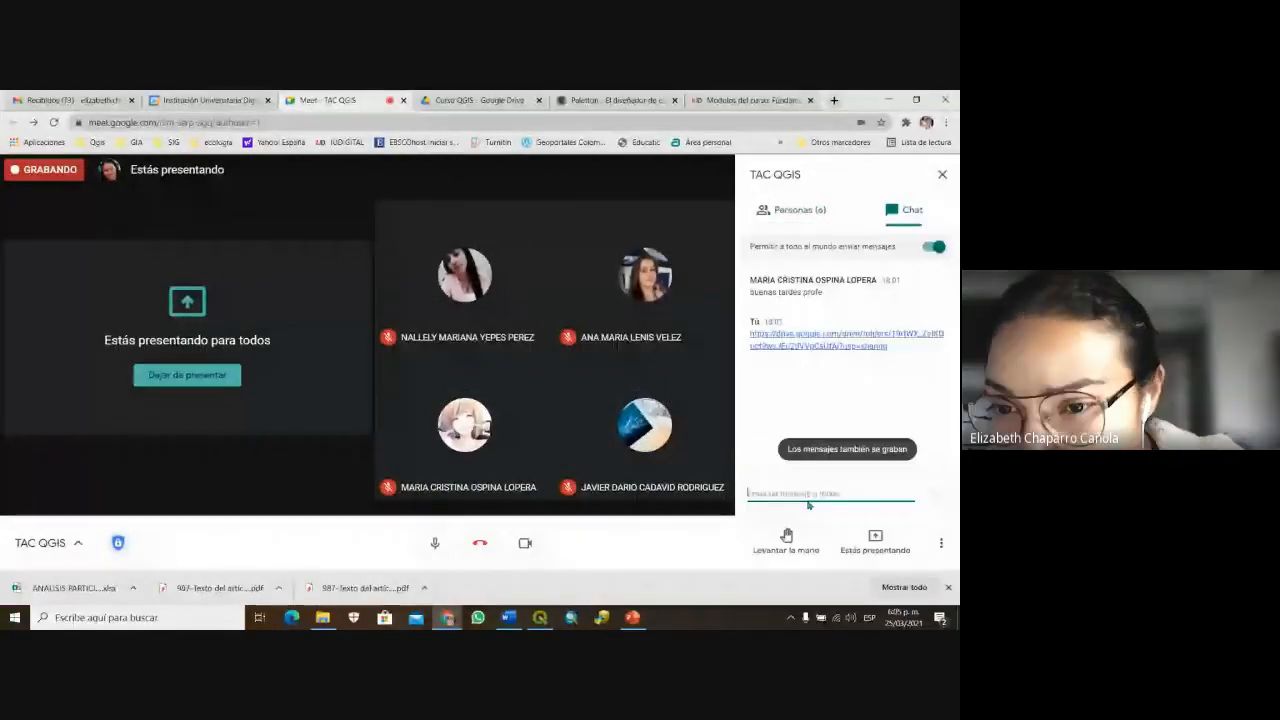
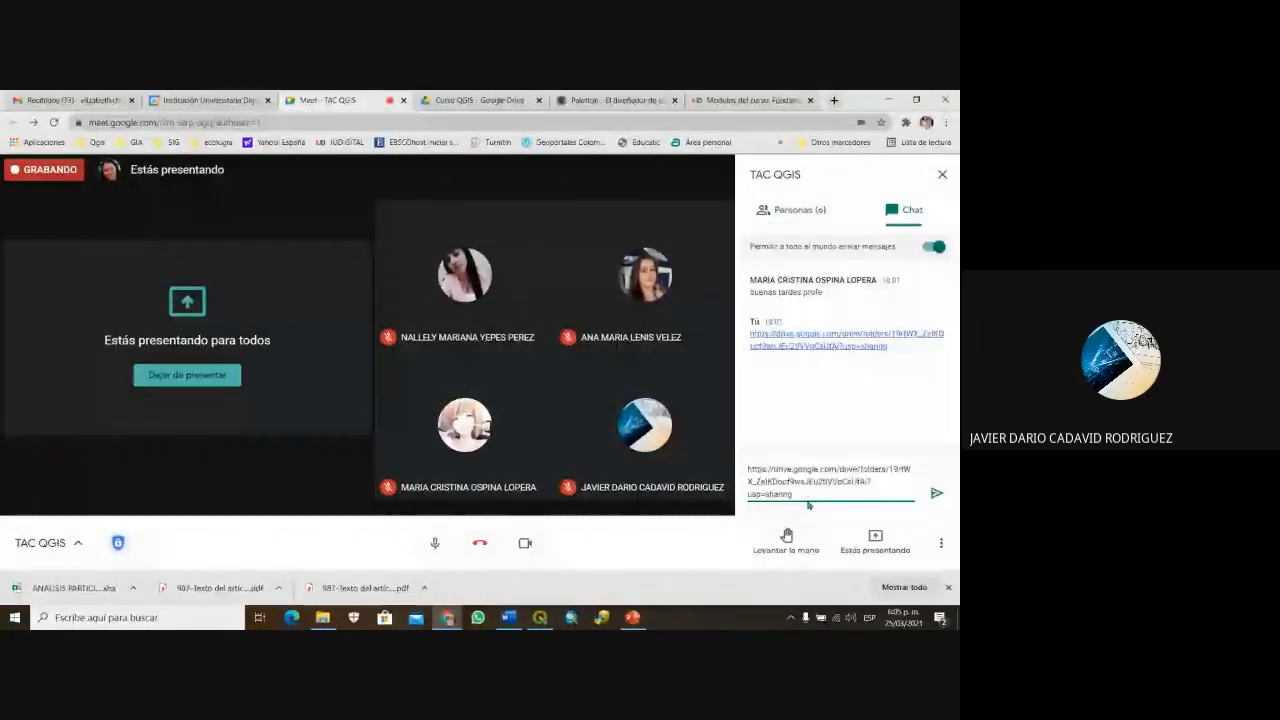
{"action": "key", "text": "Return"}
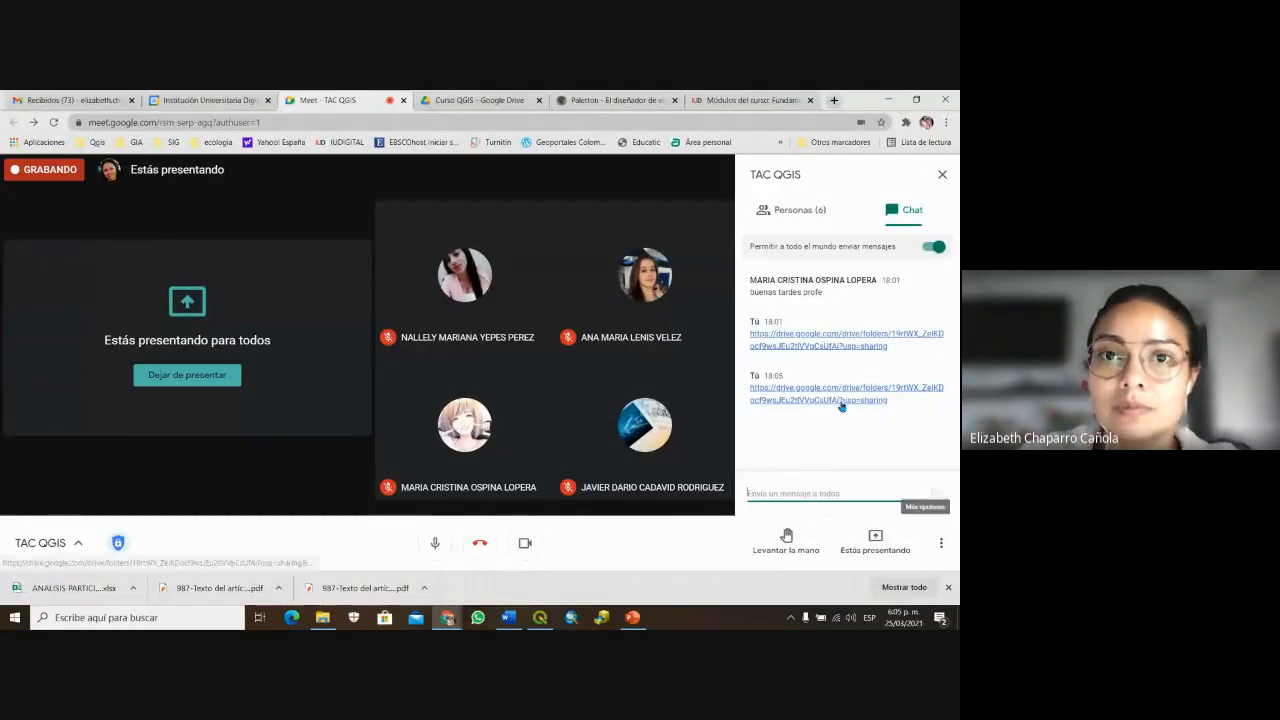
Step: Close the Drive sharing settings and open the Semana5_Simbologia folder
{"action": "left_click", "coordinate": [497, 98]}
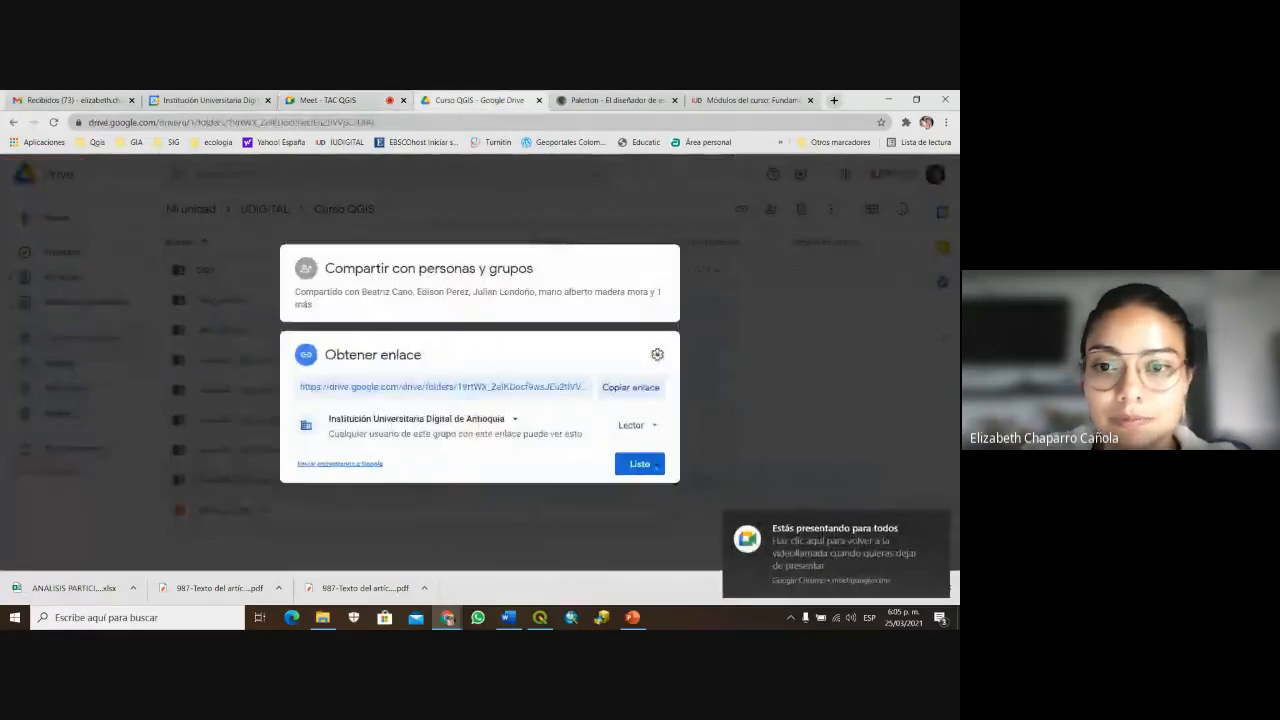
{"action": "left_click", "coordinate": [652, 464]}
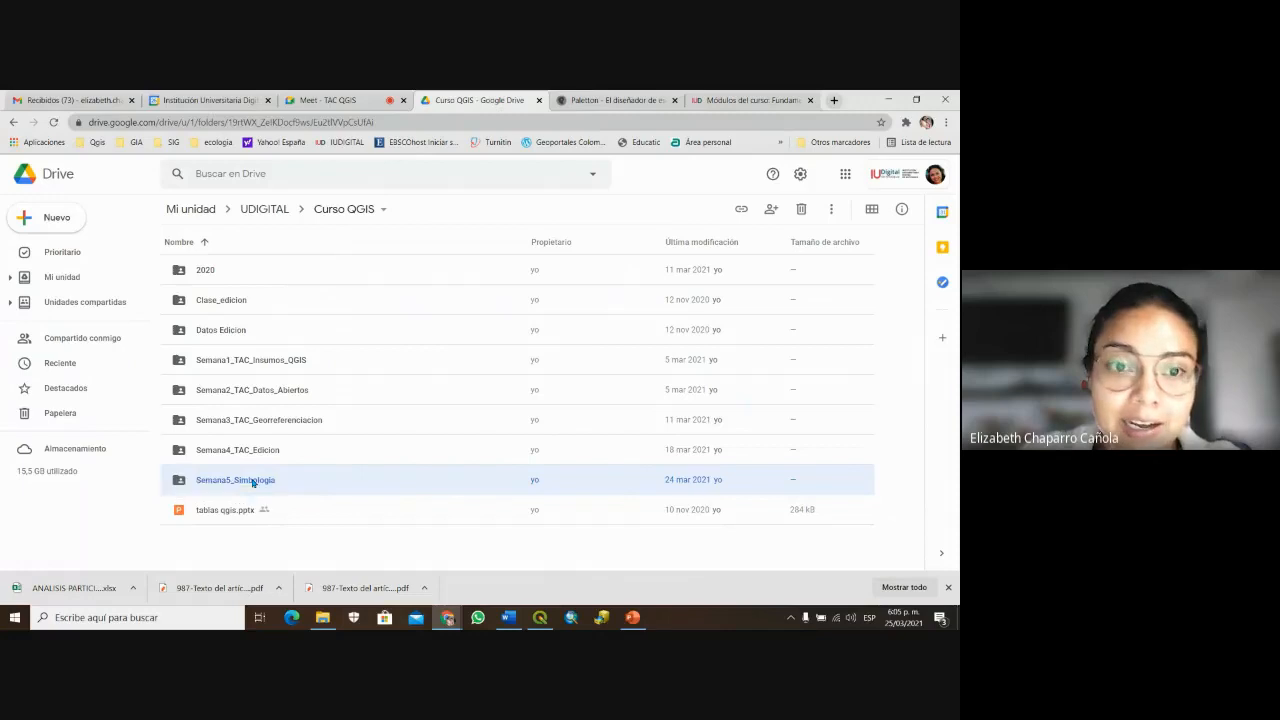
{"action": "double_click", "coordinate": [254, 482]}
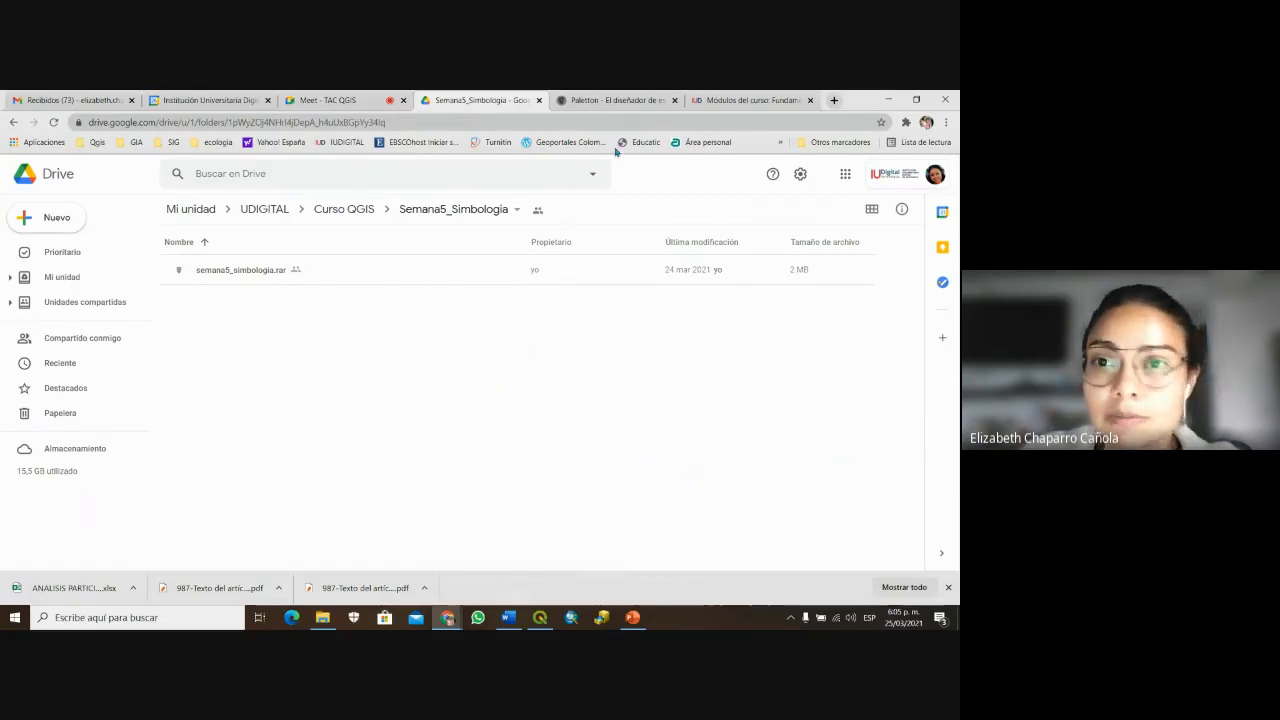
Step: In QGIS, remove all five layers, Centros de Salud through Lagunas, from the project
{"action": "left_click", "coordinate": [750, 100]}
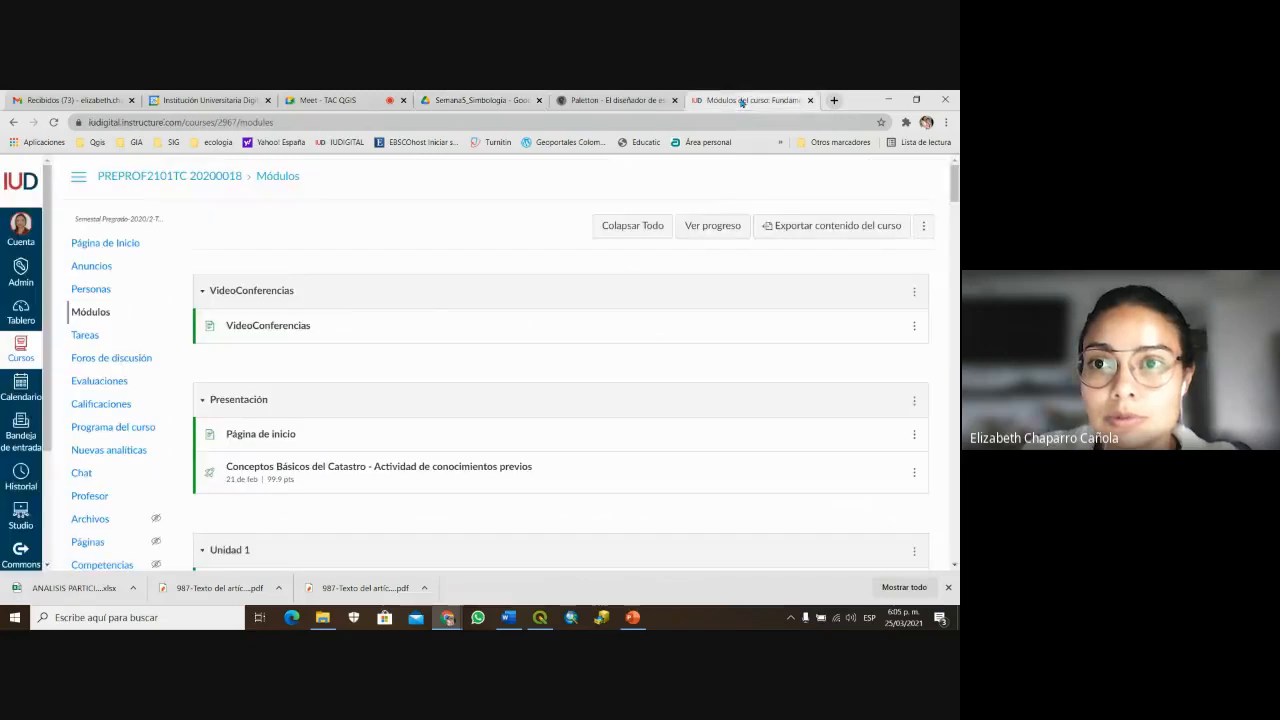
{"action": "left_click", "coordinate": [810, 100]}
{"action": "left_click", "coordinate": [338, 98]}
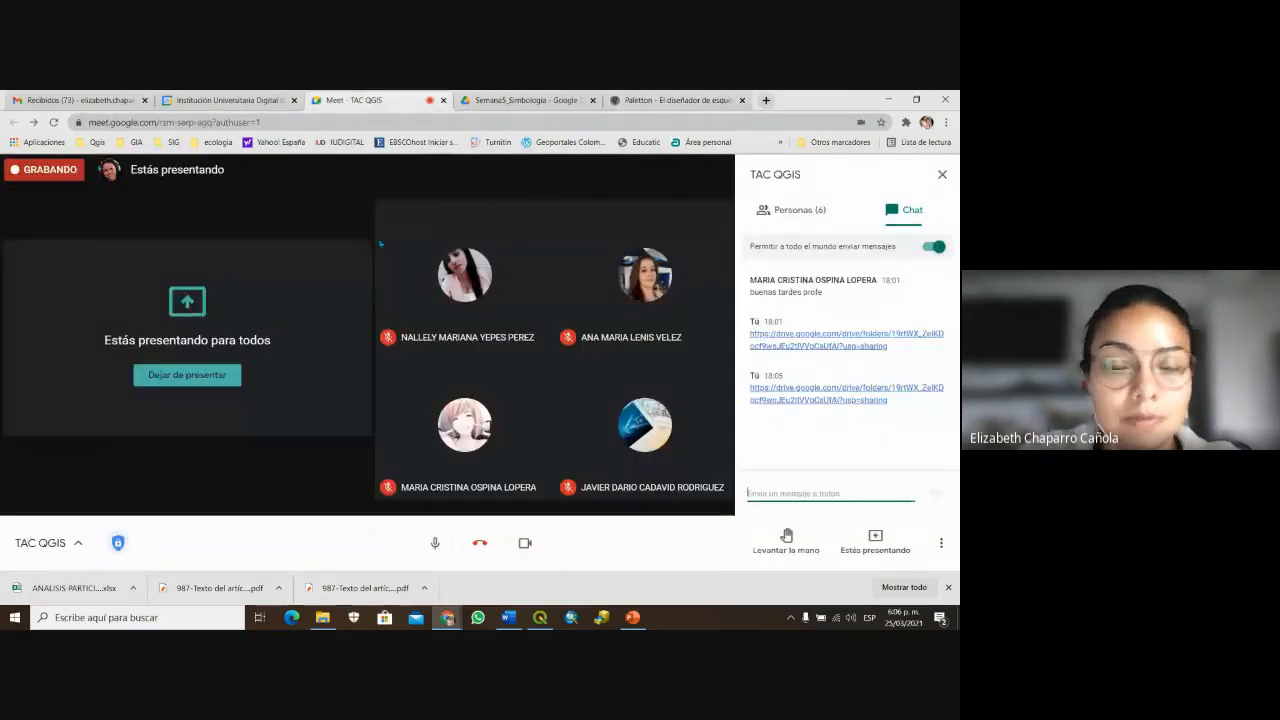
{"action": "left_click", "coordinate": [541, 622]}
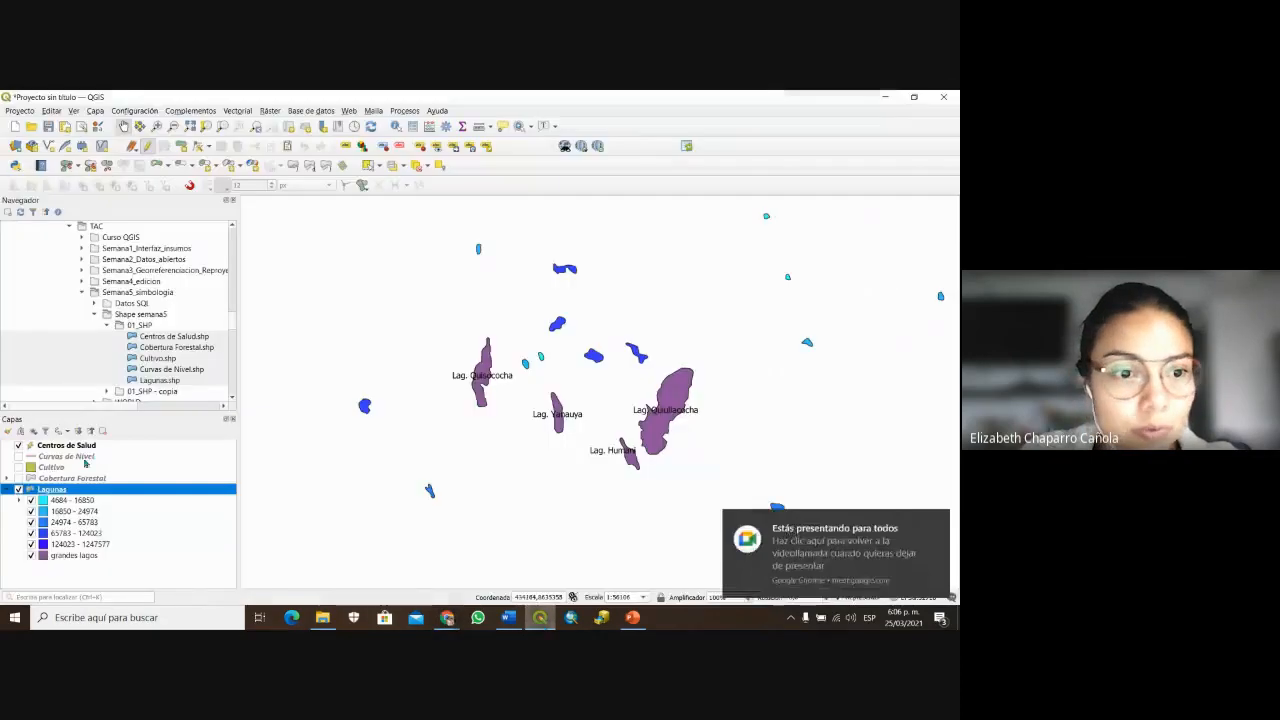
{"action": "left_click", "coordinate": [82, 447]}
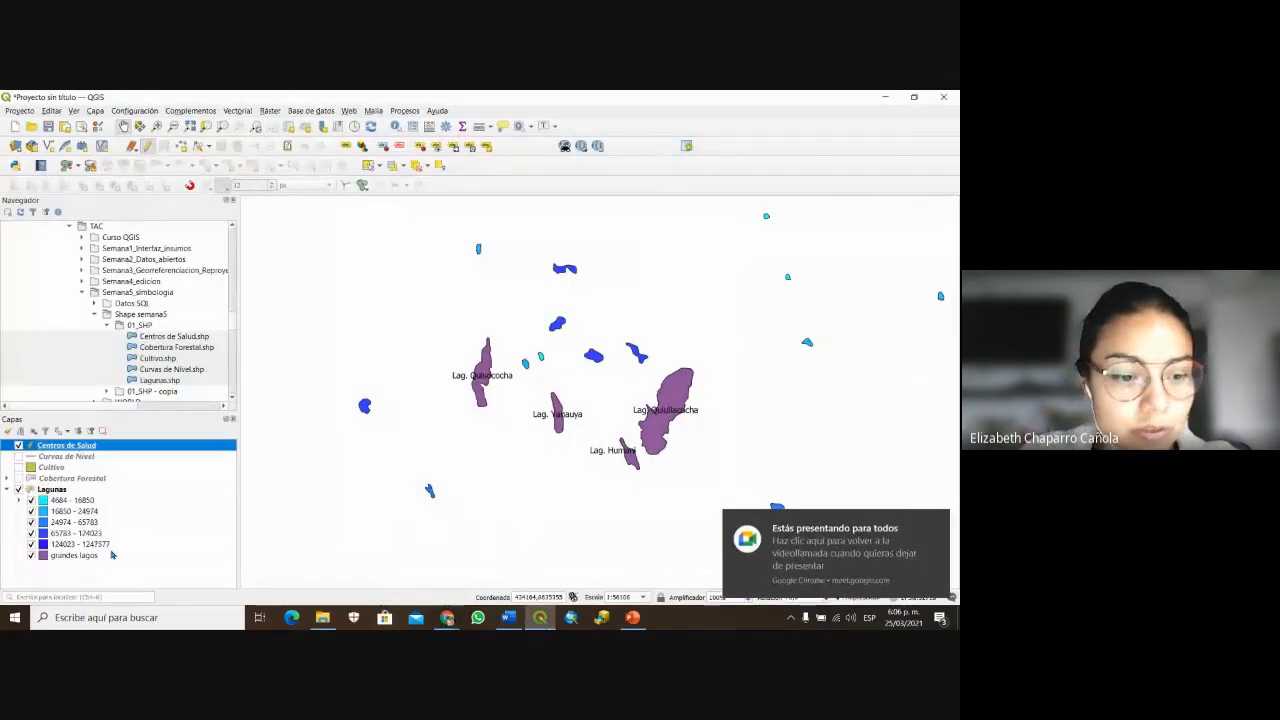
{"action": "left_click", "coordinate": [66, 490], "text": "shift"}
{"action": "right_click", "coordinate": [64, 490]}
{"action": "left_click", "coordinate": [104, 311]}
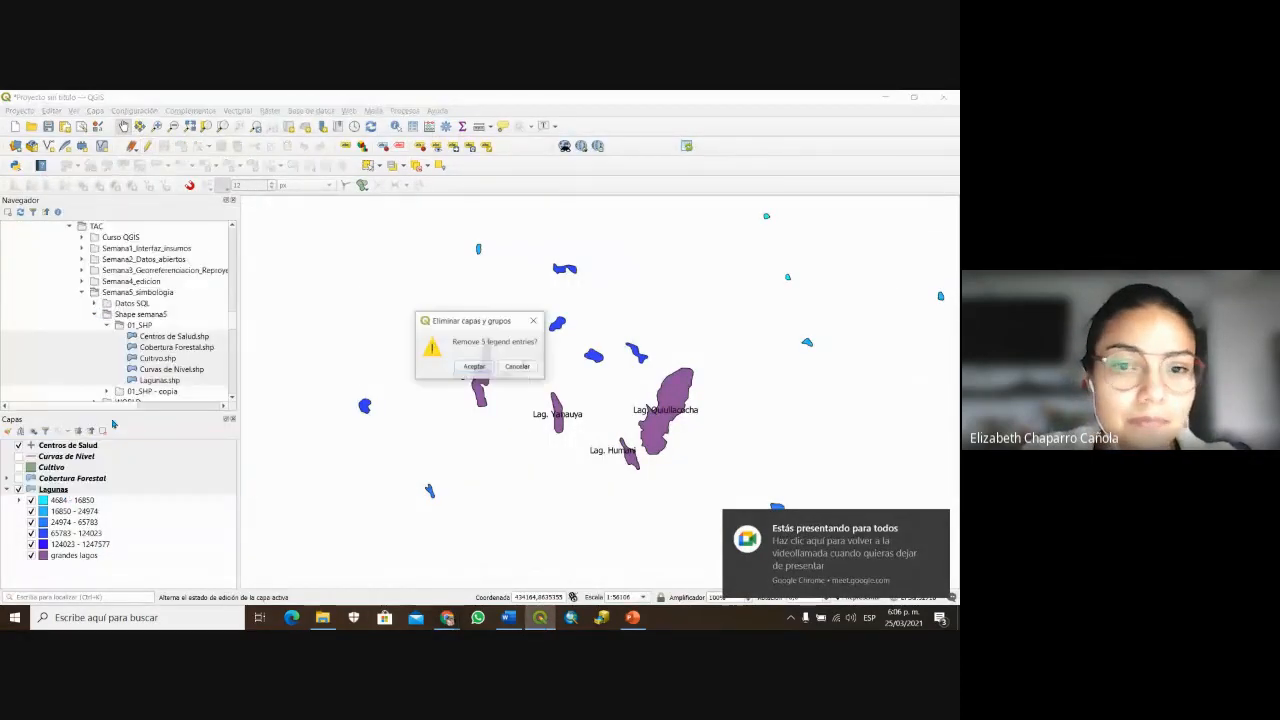
{"action": "left_click", "coordinate": [463, 370]}
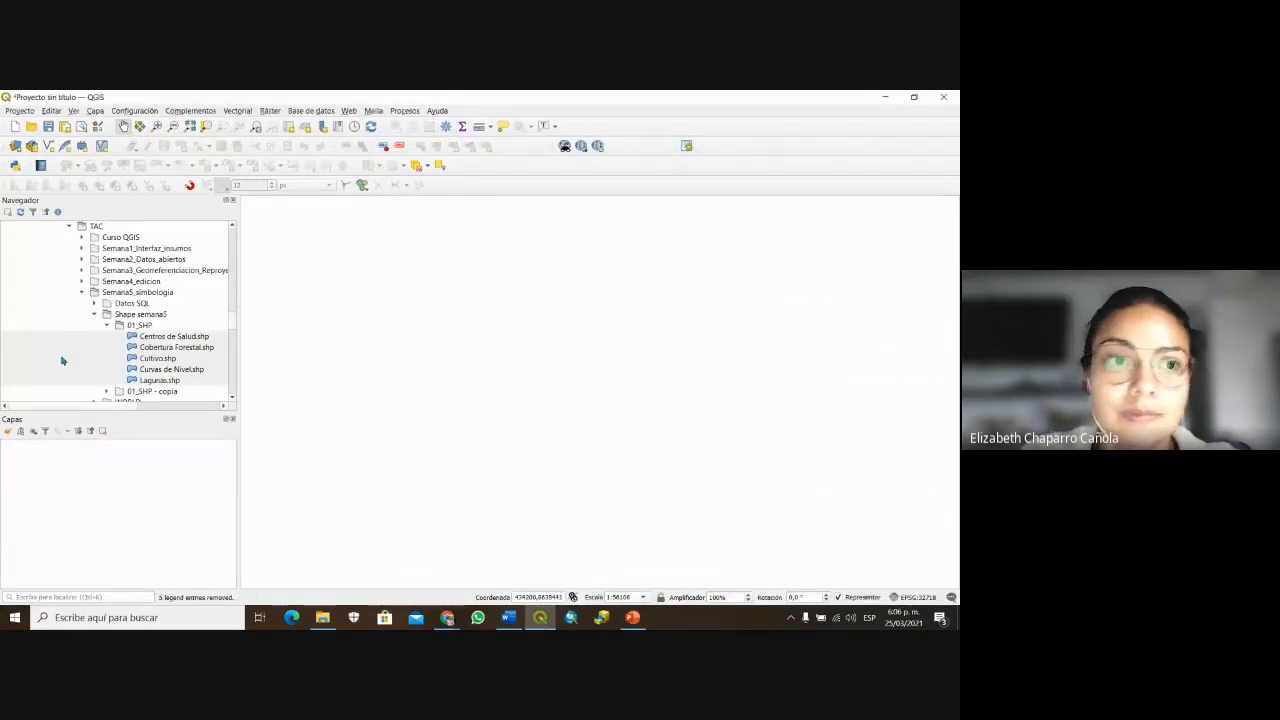
{"action": "scroll", "coordinate": [64, 262], "scroll_direction": "up", "scroll_amount": 4}
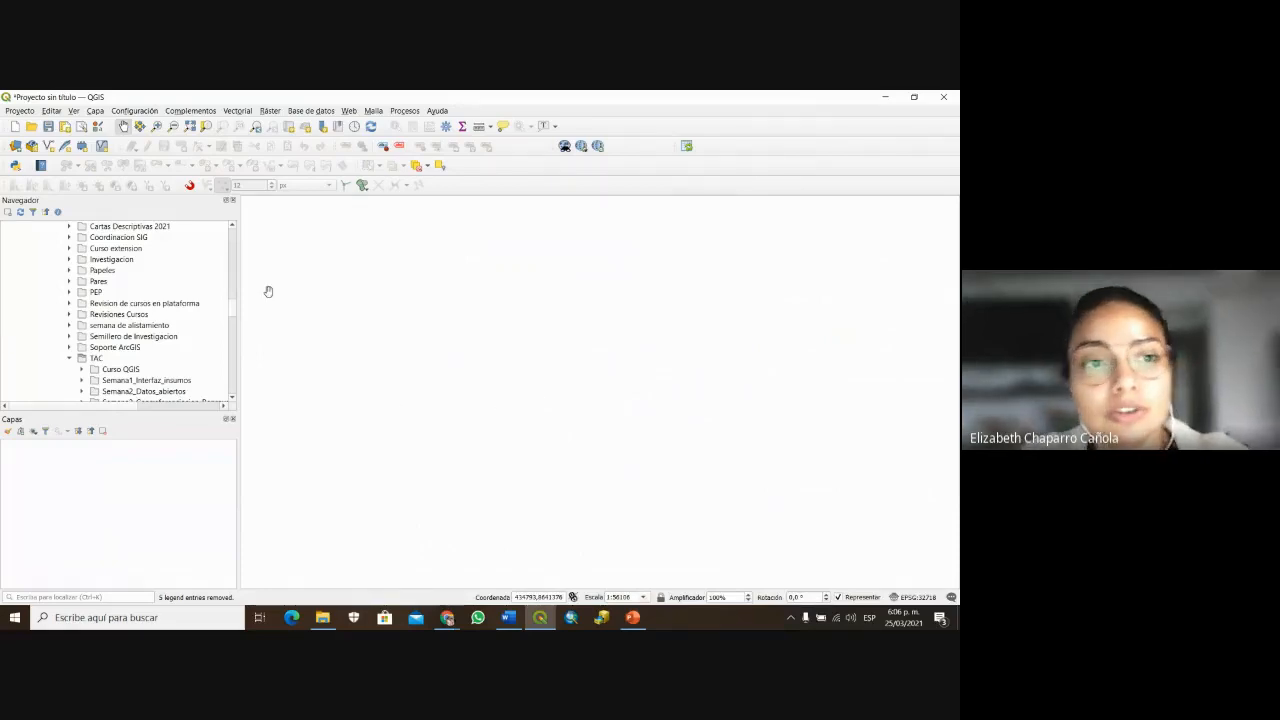
{"action": "scroll", "coordinate": [90, 354], "scroll_direction": "up", "scroll_amount": 1}
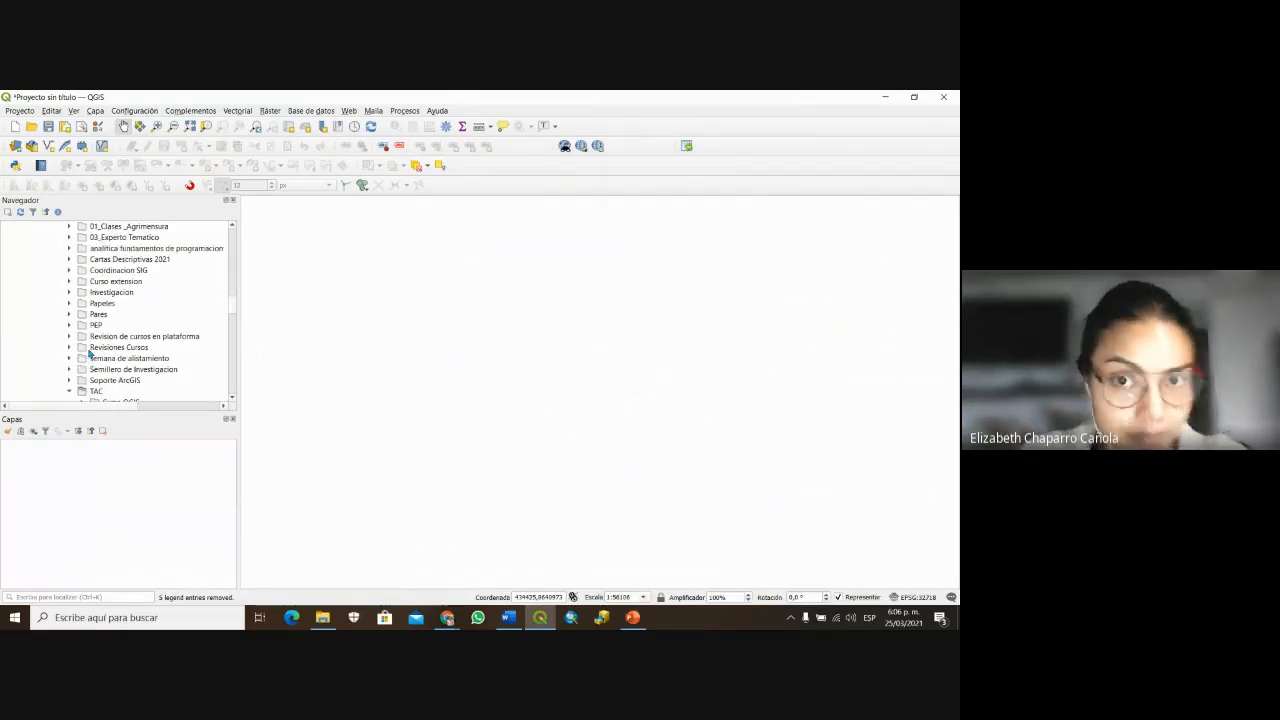
{"action": "scroll", "coordinate": [90, 354], "scroll_direction": "up", "scroll_amount": 4}
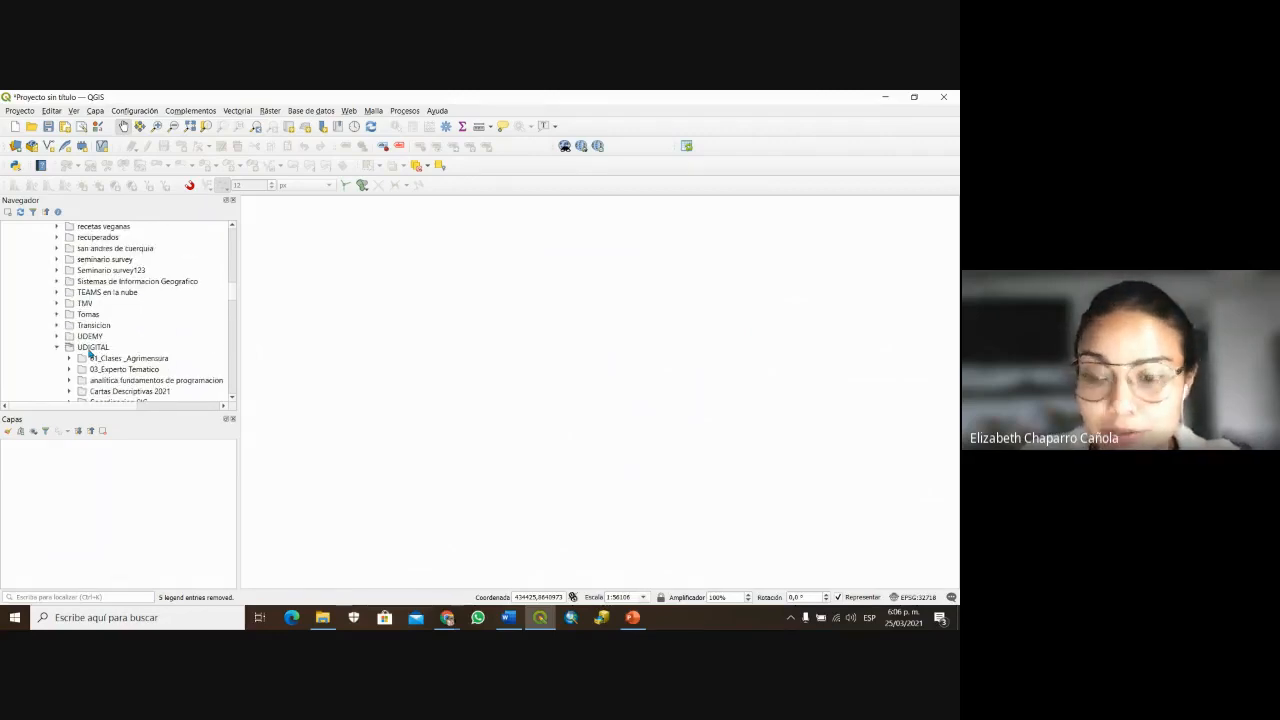
{"action": "scroll", "coordinate": [100, 340], "scroll_direction": "up", "scroll_amount": 4}
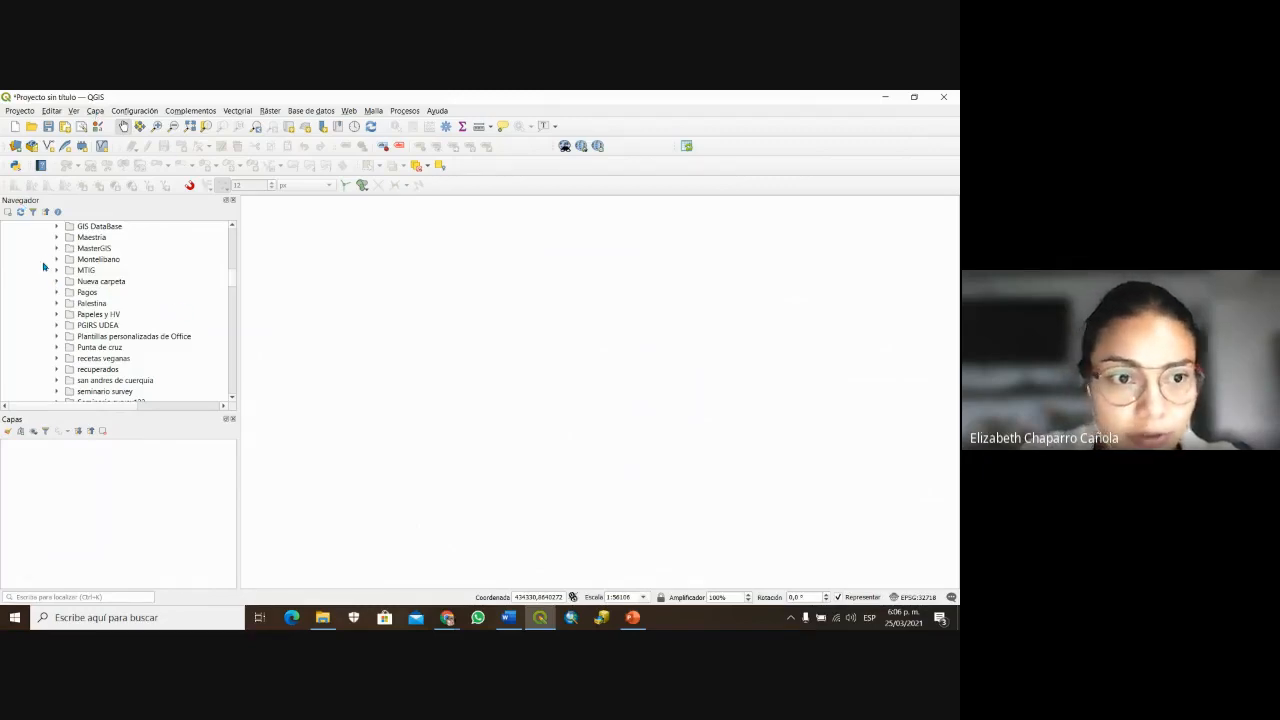
{"action": "scroll", "coordinate": [43, 267], "scroll_direction": "down", "scroll_amount": 8}
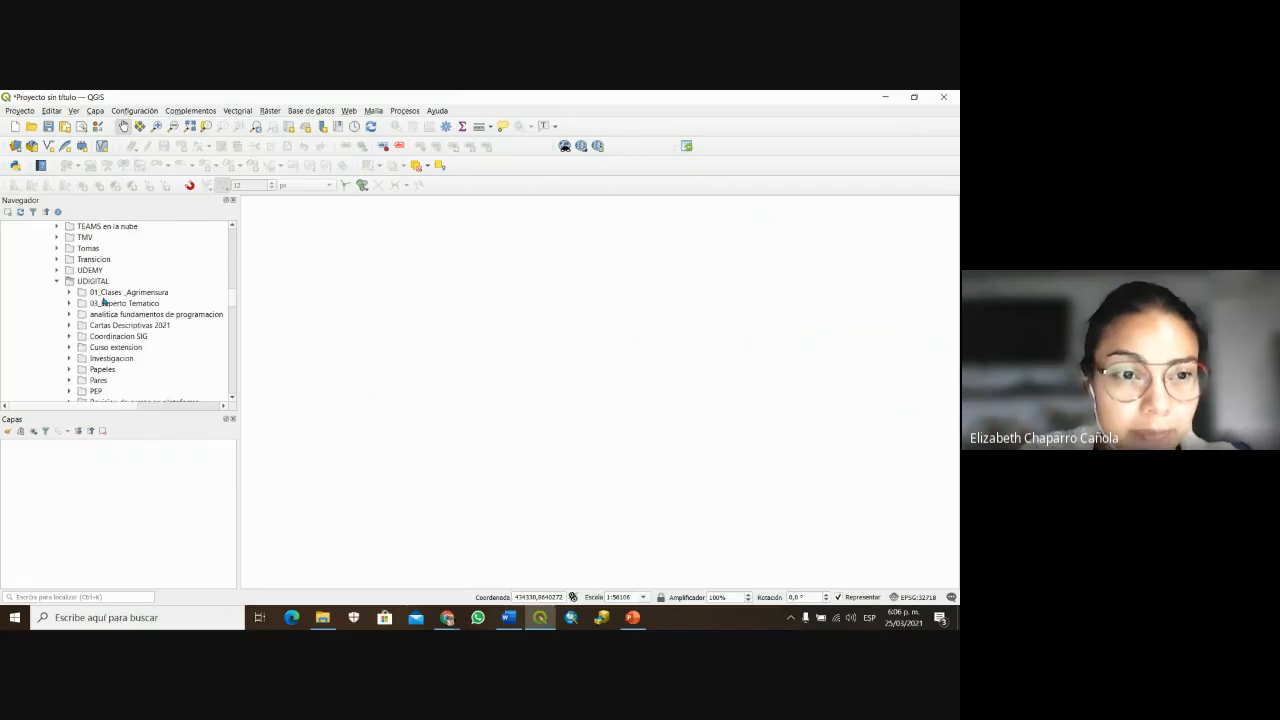
{"action": "scroll", "coordinate": [109, 316], "scroll_direction": "down", "scroll_amount": 3}
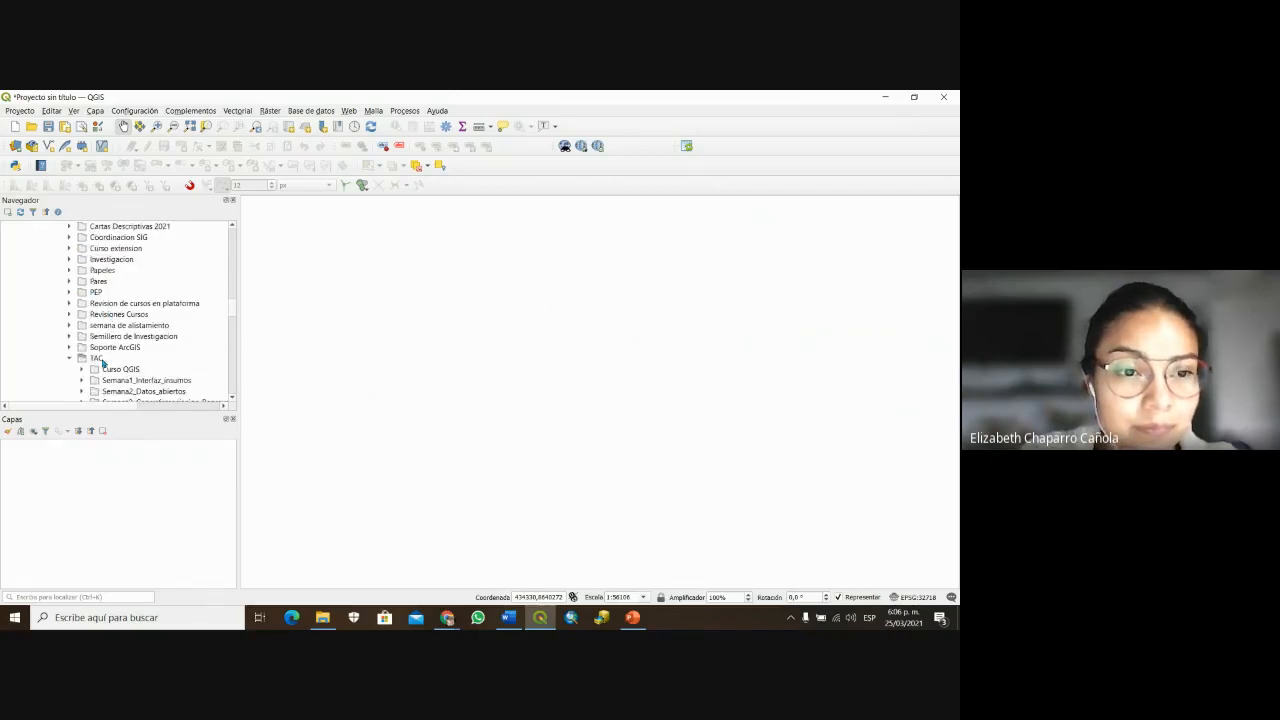
{"action": "scroll", "coordinate": [103, 362], "scroll_direction": "down", "scroll_amount": 2}
{"action": "left_click", "coordinate": [82, 358]}
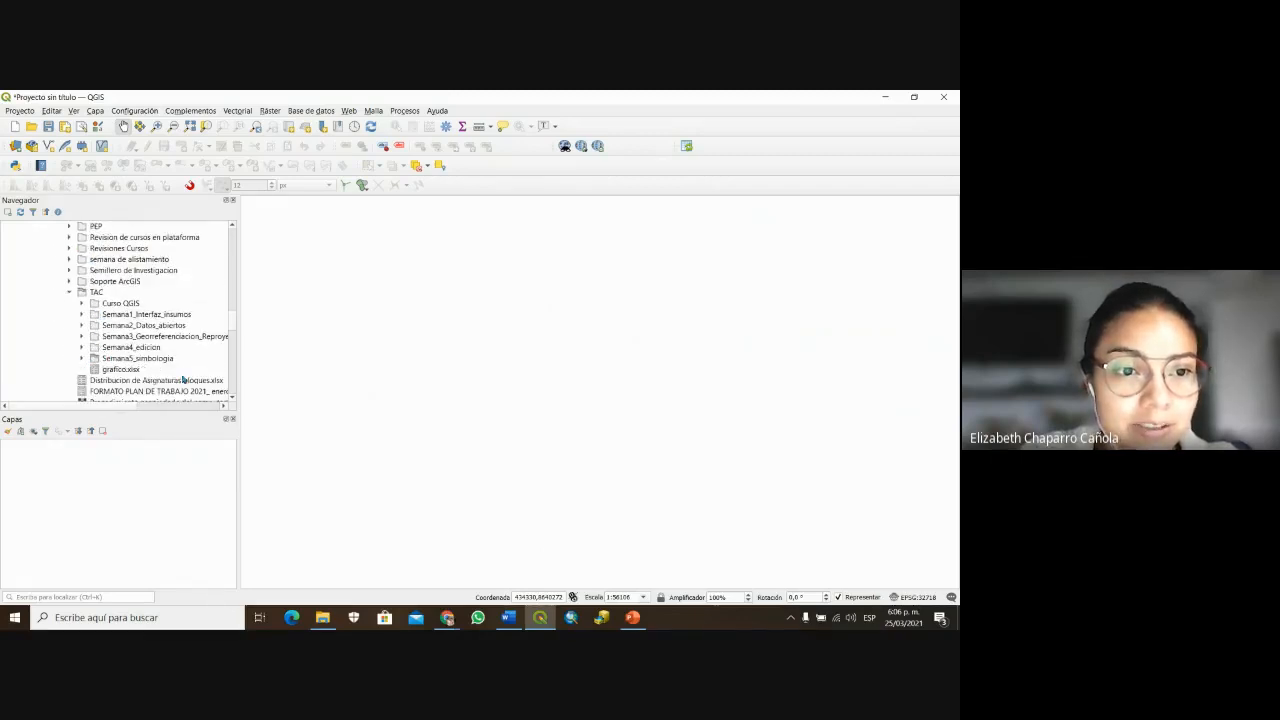
{"action": "left_click", "coordinate": [82, 359]}
{"action": "scroll", "coordinate": [117, 316], "scroll_direction": "down", "scroll_amount": 2}
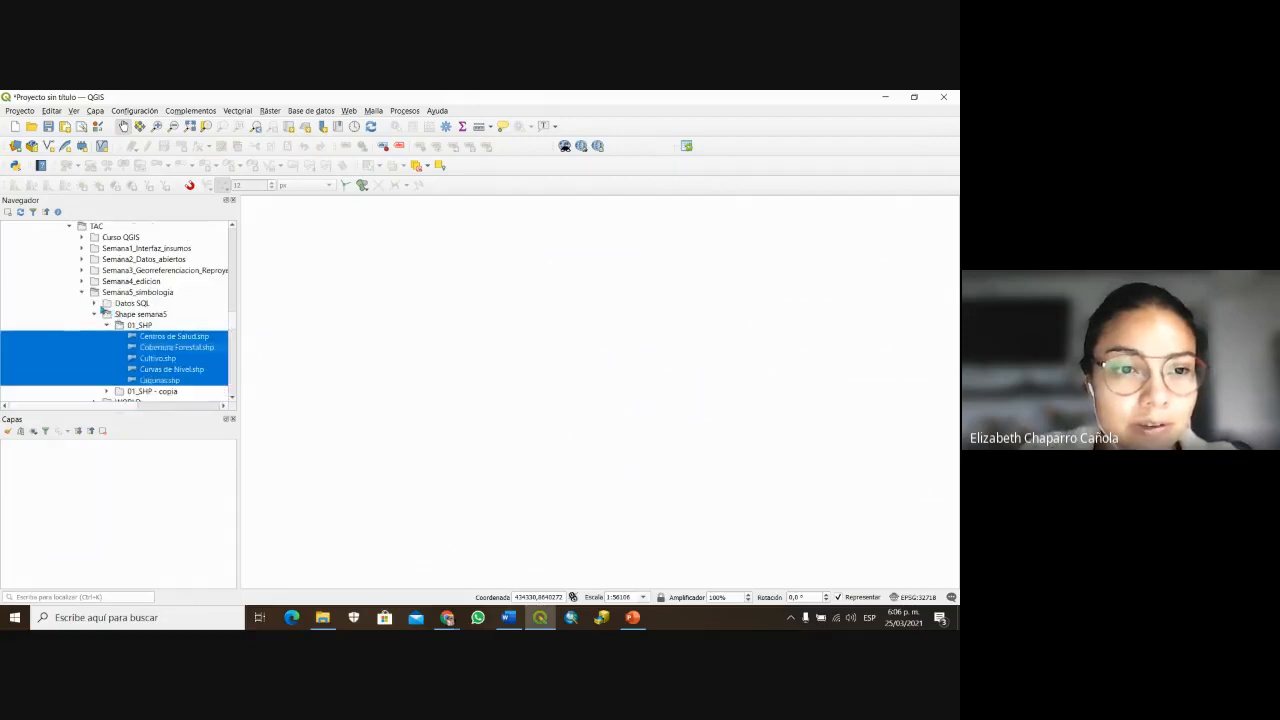
{"action": "scroll", "coordinate": [155, 290], "scroll_direction": "down", "scroll_amount": 1}
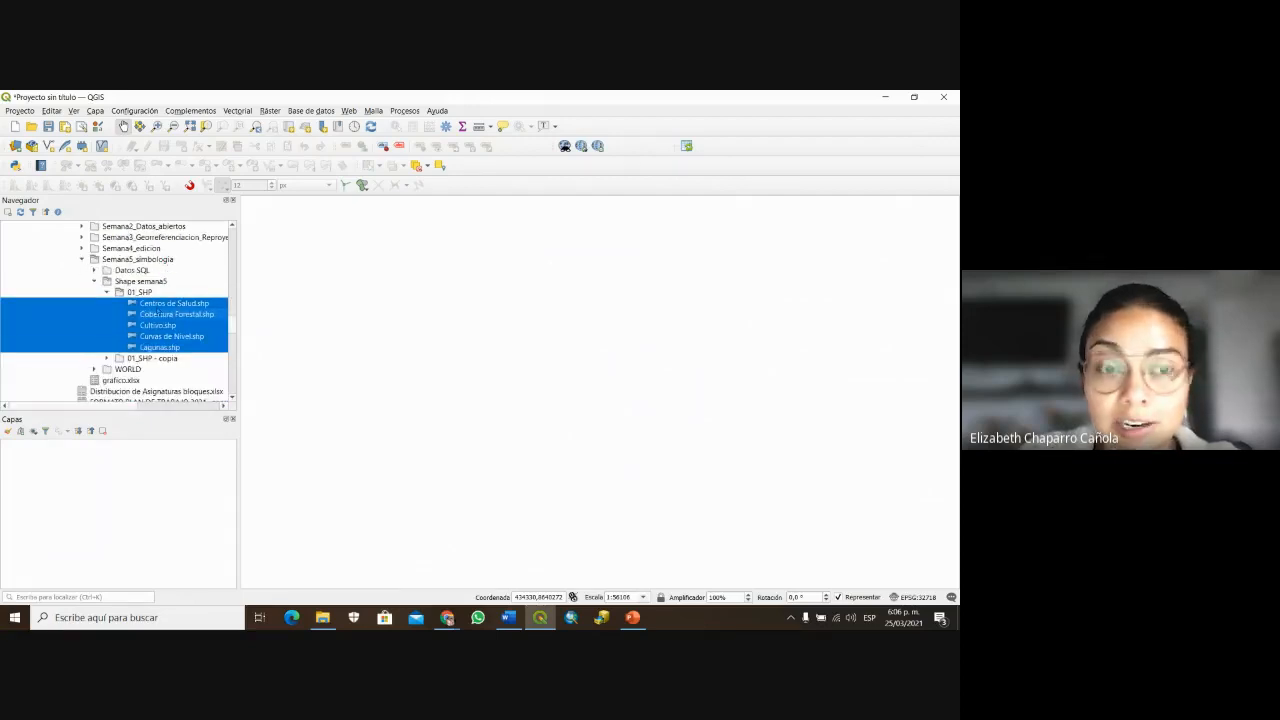
Step: Add the five selected 01_SHP shapefiles to Capas and pan and zoom to the study area
{"action": "left_click_drag", "start_coordinate": [163, 314], "coordinate": [131, 483]}
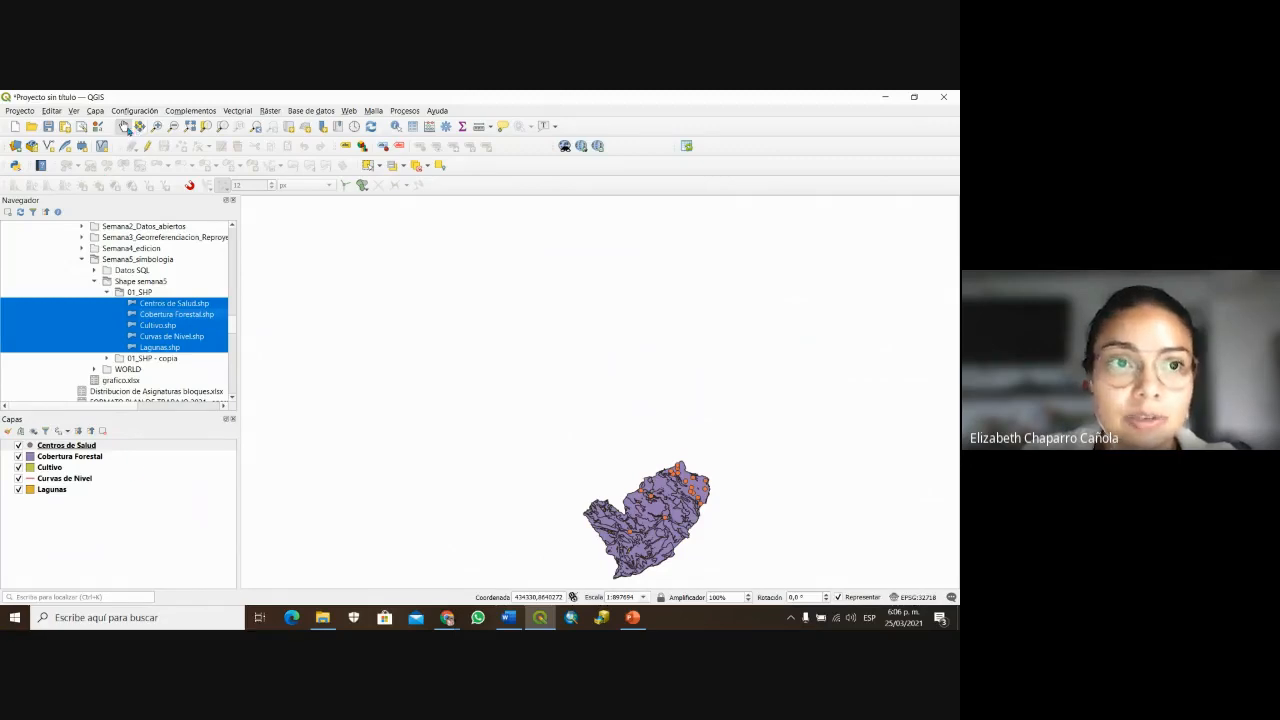
{"action": "left_click", "coordinate": [125, 128]}
{"action": "left_click_drag", "start_coordinate": [671, 571], "coordinate": [575, 488]}
{"action": "scroll", "coordinate": [573, 413], "scroll_direction": "up", "scroll_amount": 1}
{"action": "scroll", "coordinate": [573, 413], "scroll_direction": "up", "scroll_amount": 1}
{"action": "scroll", "coordinate": [575, 488], "scroll_direction": "down", "scroll_amount": 1}
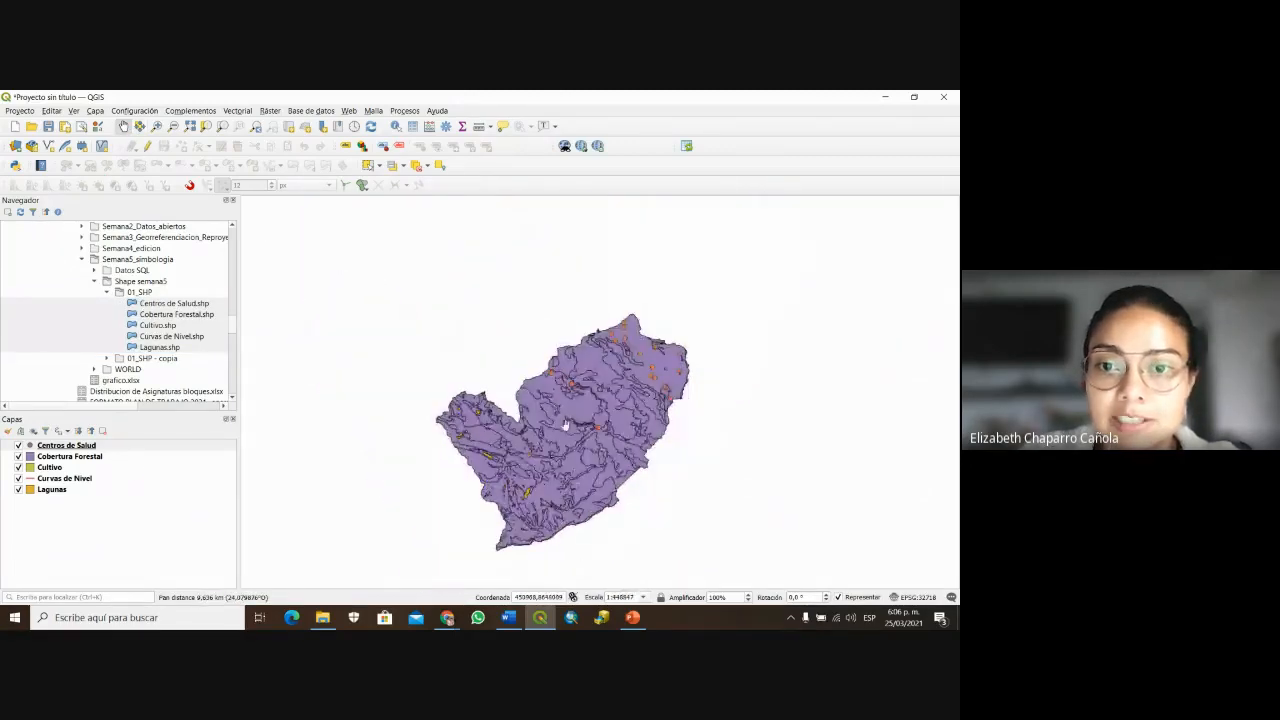
{"action": "scroll", "coordinate": [566, 425], "scroll_direction": "up", "scroll_amount": 1}
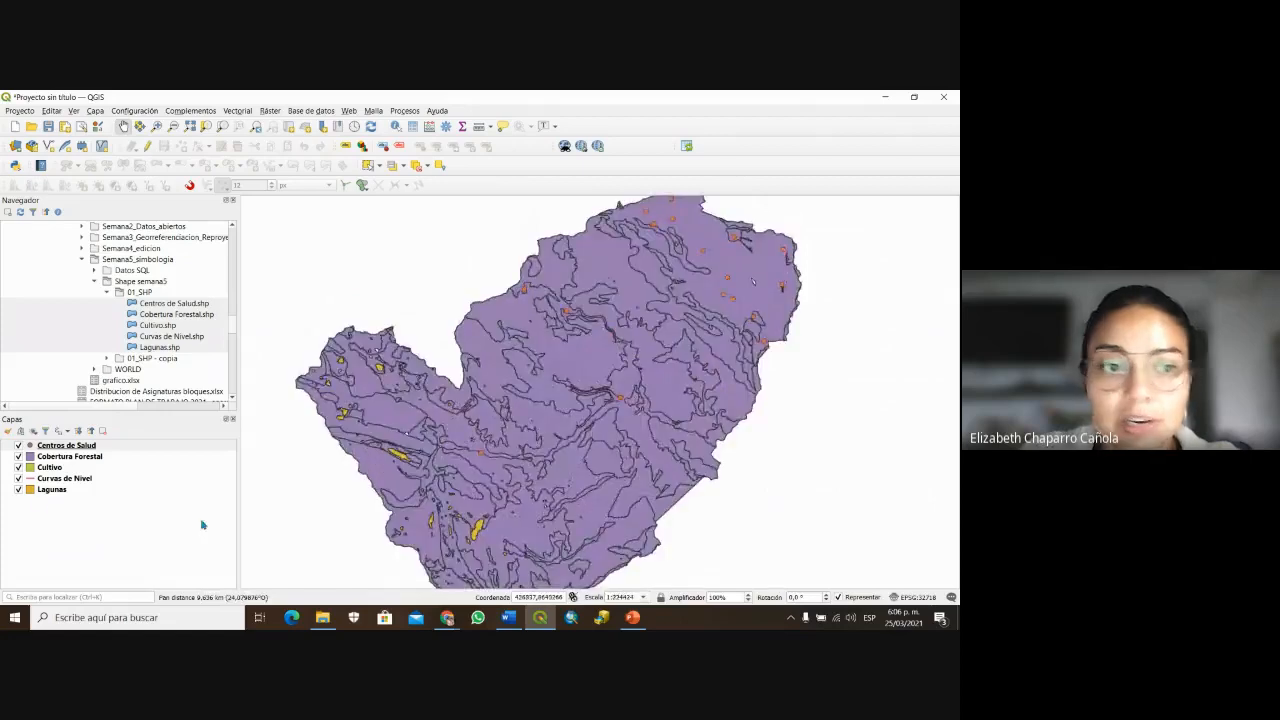
Step: Move Curvas de Nivel up to just below Centros de Salud in the layer list
{"action": "left_click", "coordinate": [63, 479]}
{"action": "left_click_drag", "start_coordinate": [64, 484], "coordinate": [66, 451]}
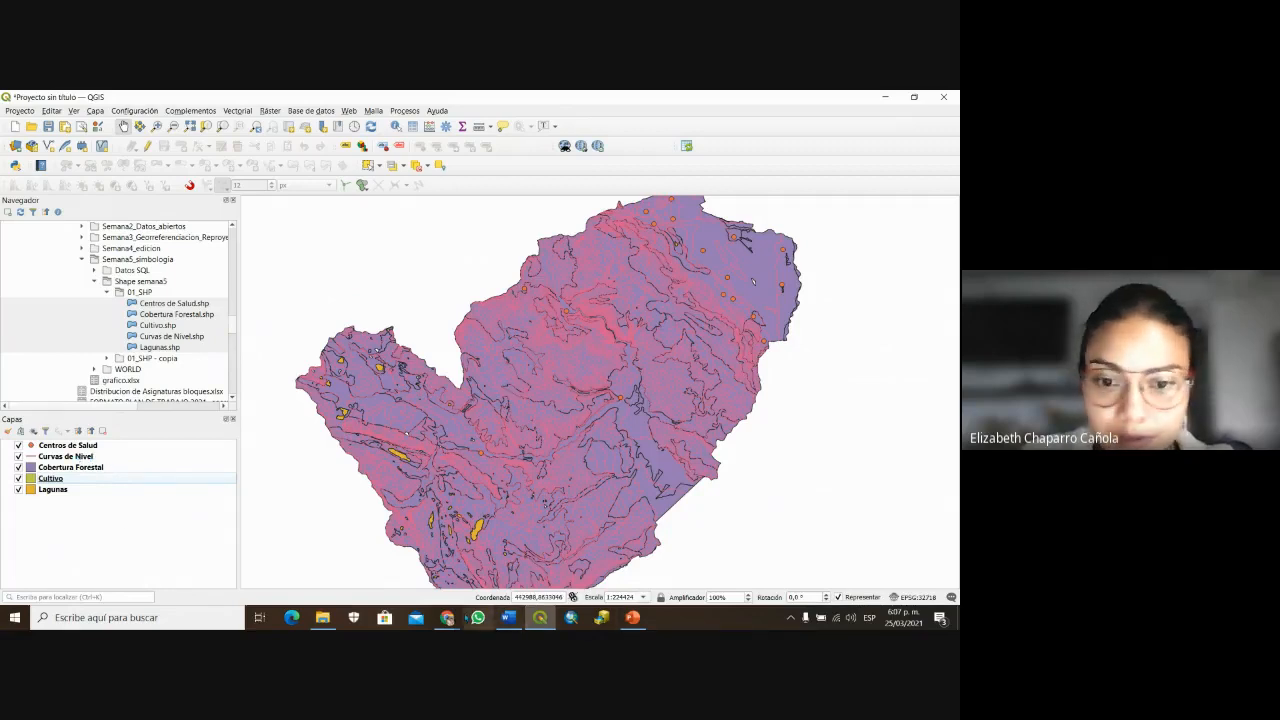
Step: Turn off the camera in the Google Meet call, then return to the QGIS project
{"action": "mouse_move", "coordinate": [447, 617]}
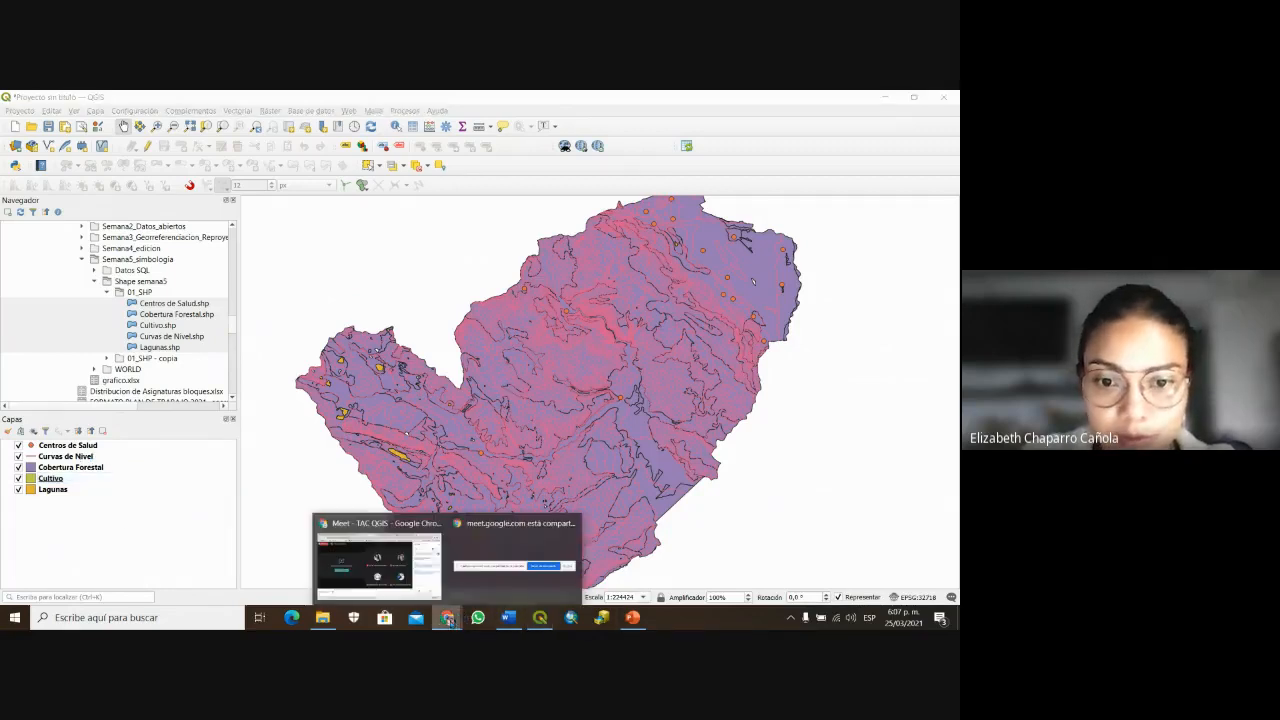
{"action": "left_click", "coordinate": [359, 556]}
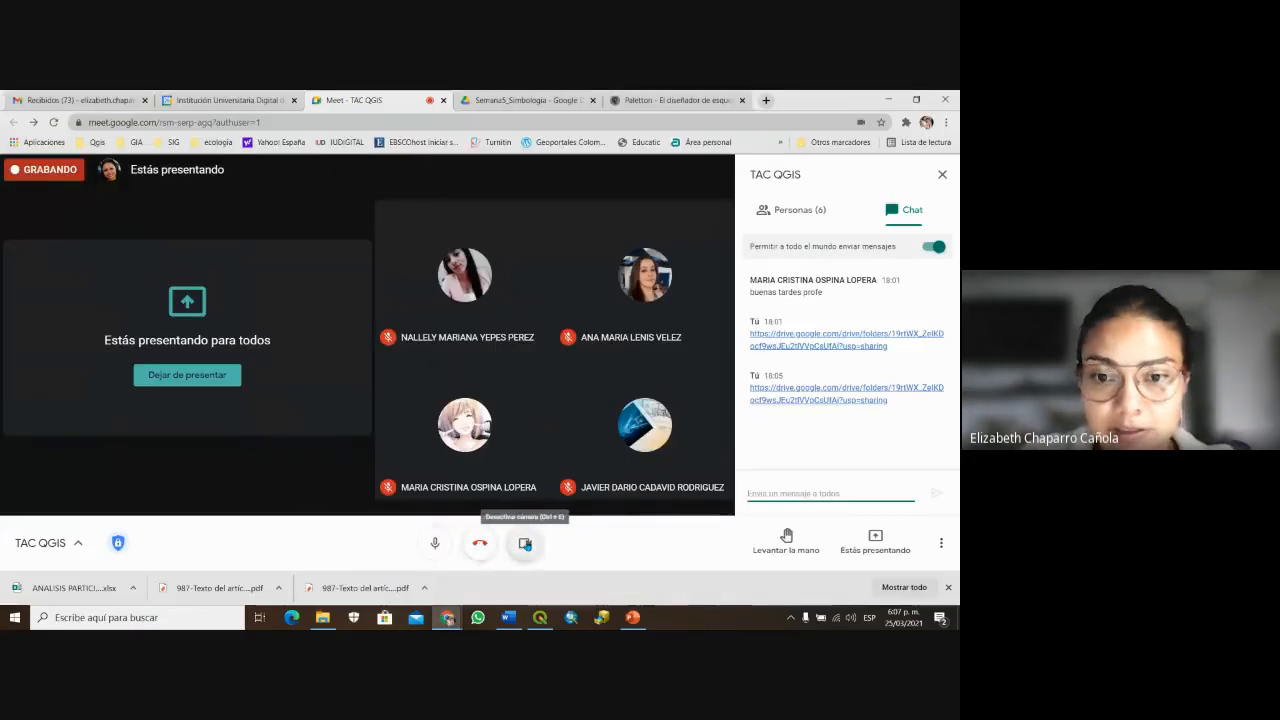
{"action": "left_click", "coordinate": [525, 543]}
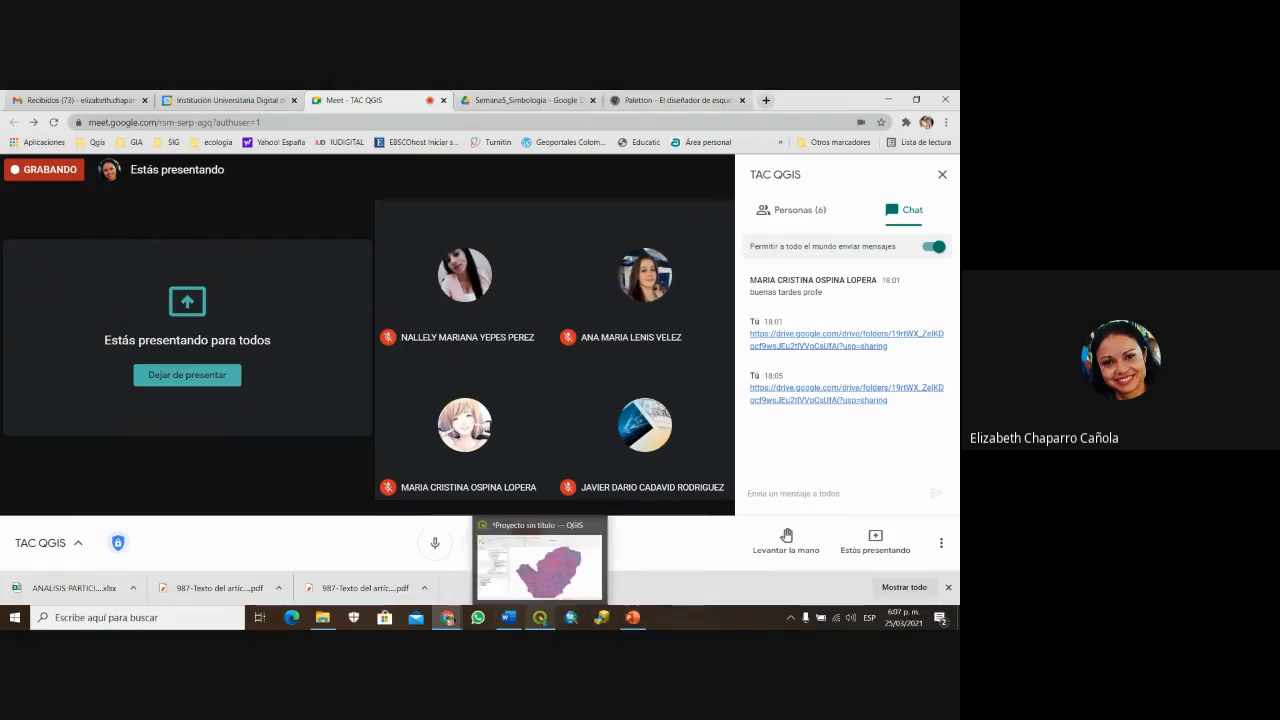
{"action": "left_click", "coordinate": [540, 618]}
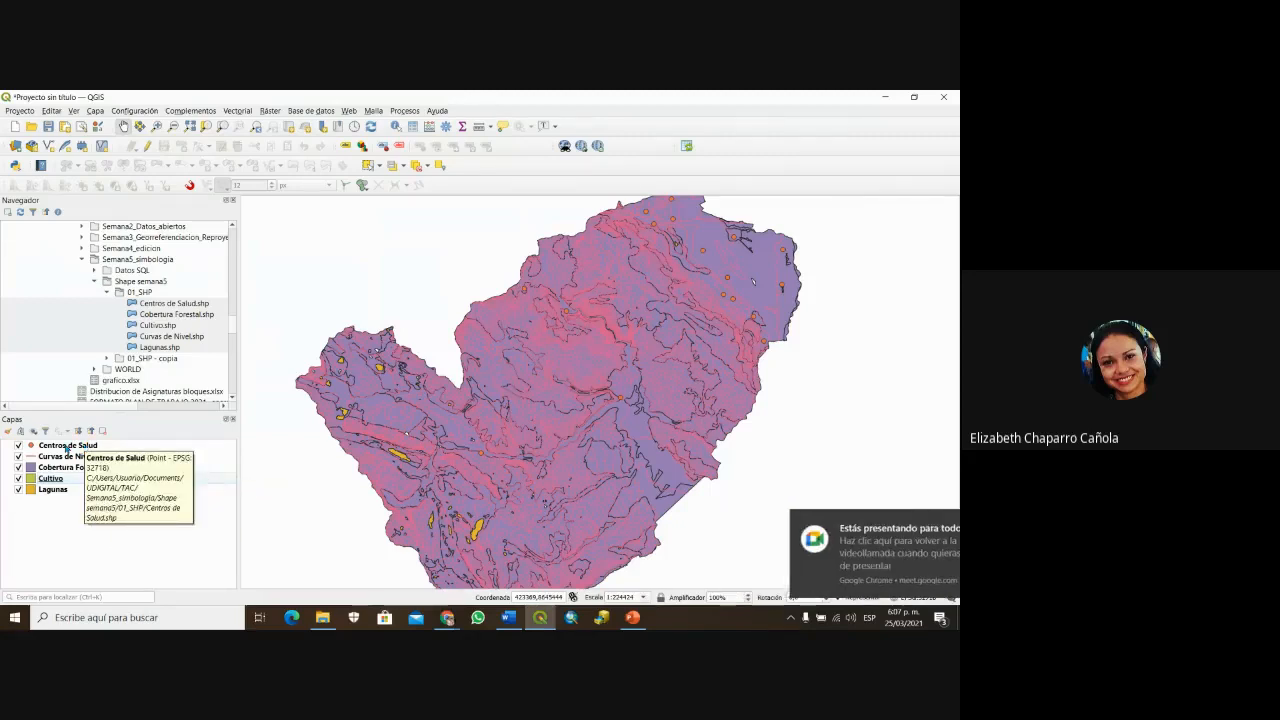
{"action": "left_click", "coordinate": [66, 446]}
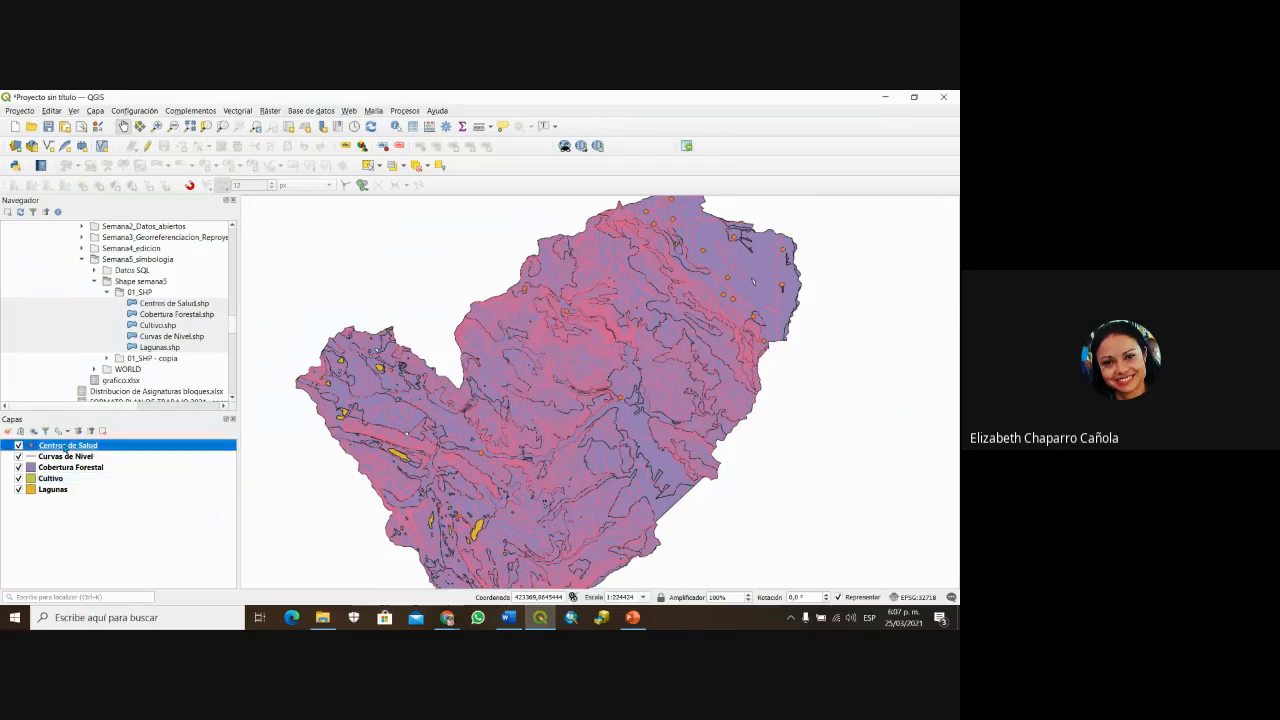
{"action": "right_click", "coordinate": [66, 446]}
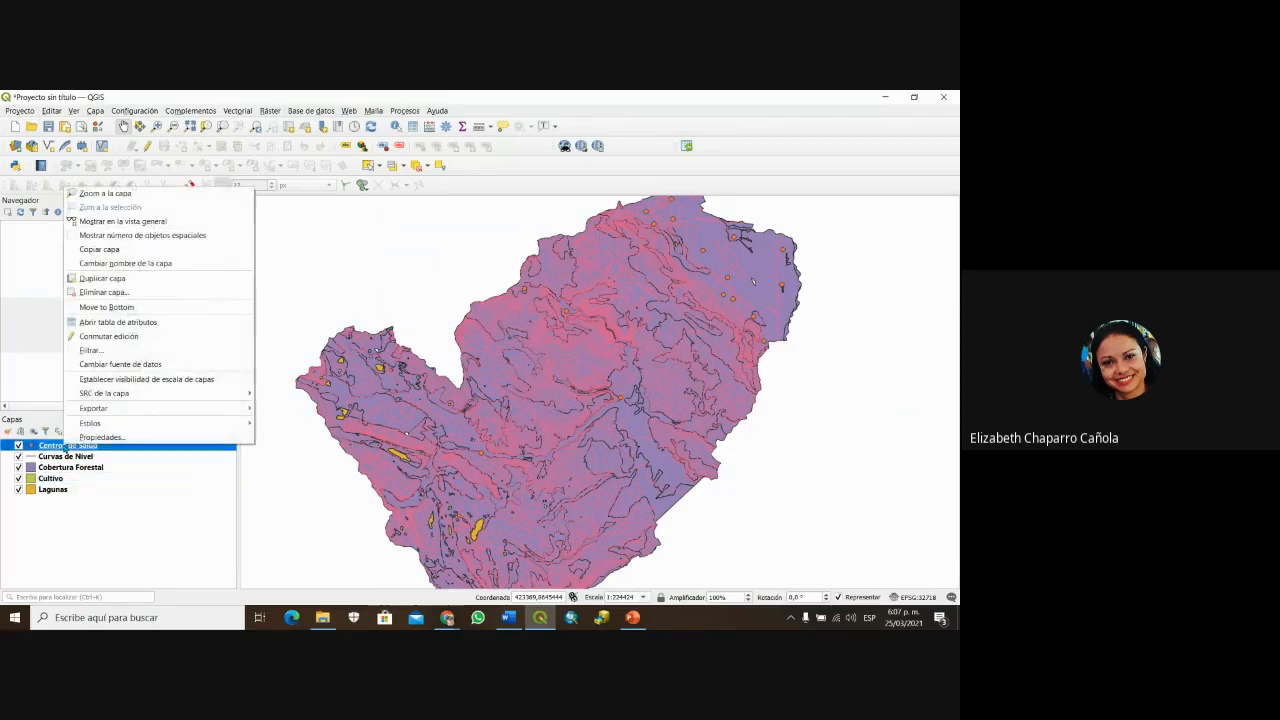
{"action": "left_click", "coordinate": [100, 322]}
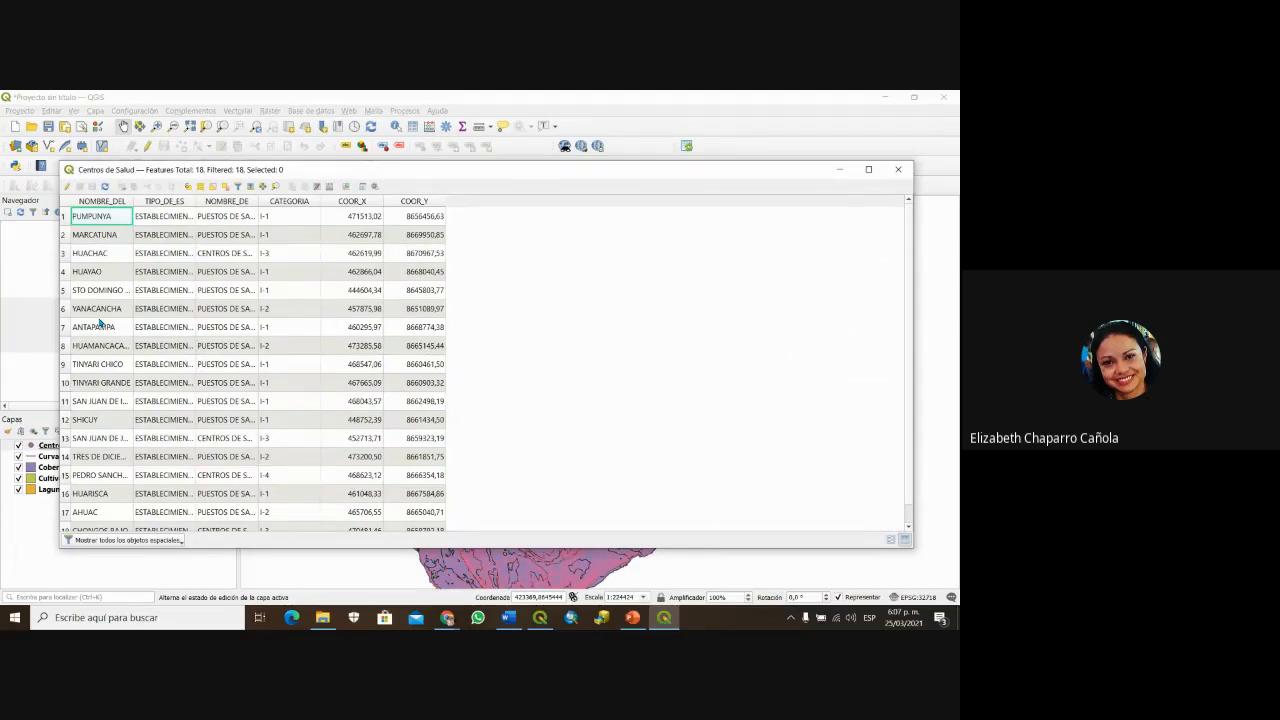
{"action": "left_click", "coordinate": [353, 201]}
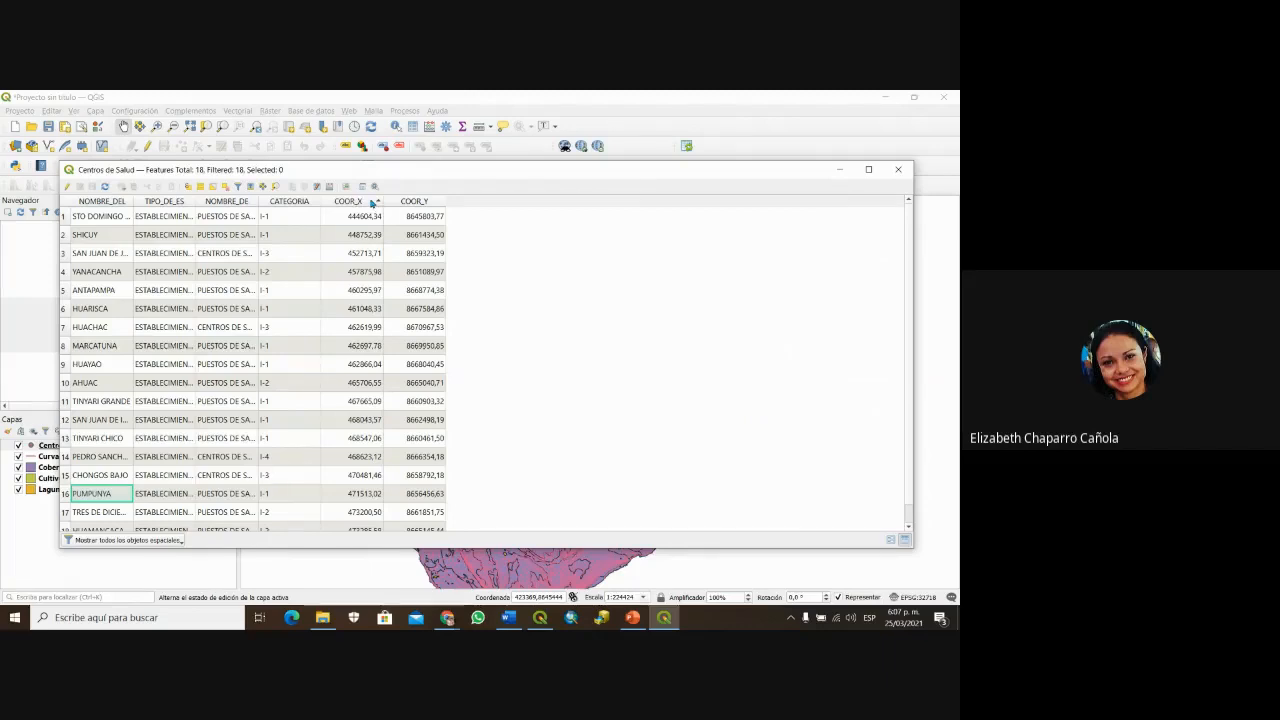
{"action": "left_click", "coordinate": [369, 203]}
{"action": "right_click", "coordinate": [369, 203]}
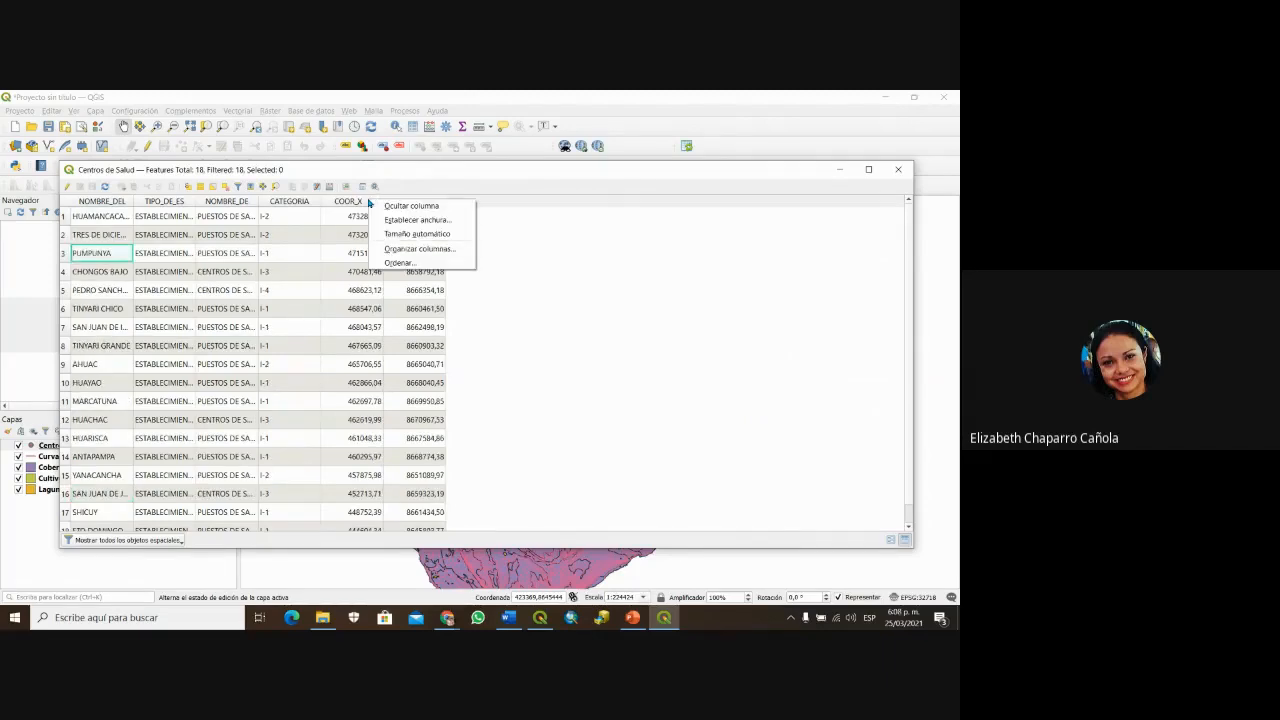
{"action": "left_click", "coordinate": [905, 174]}
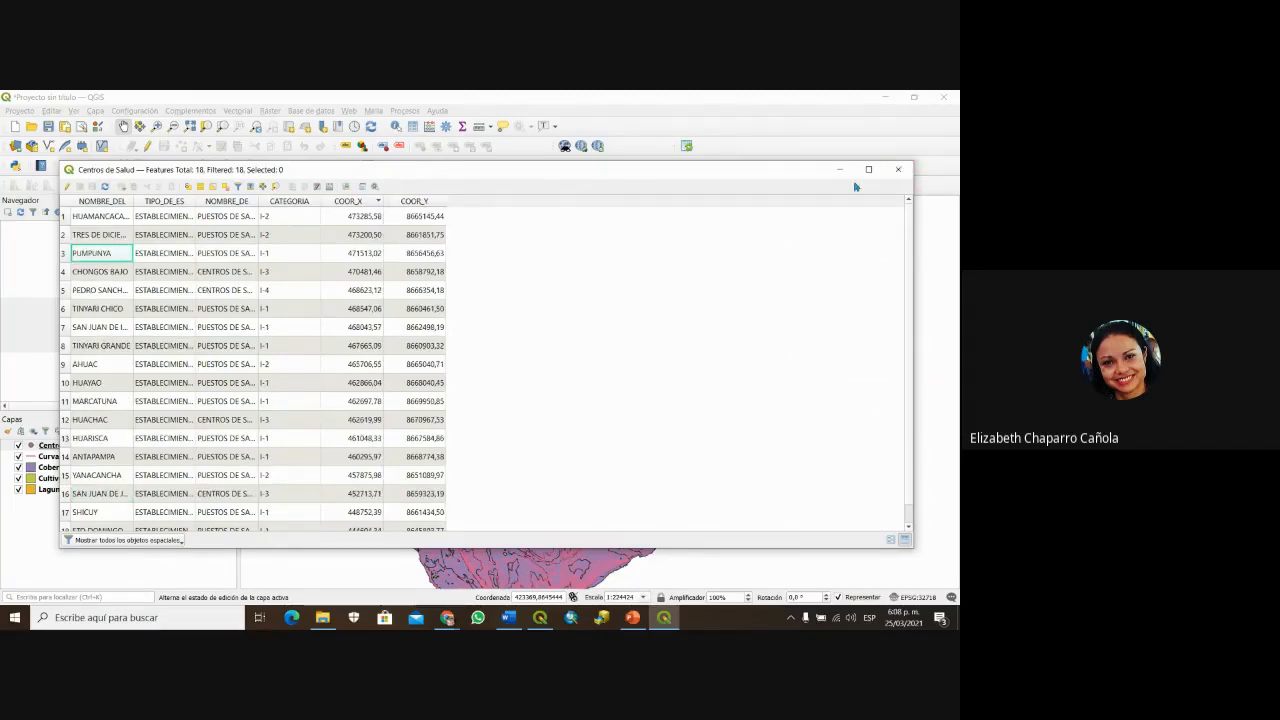
{"action": "left_click", "coordinate": [900, 170]}
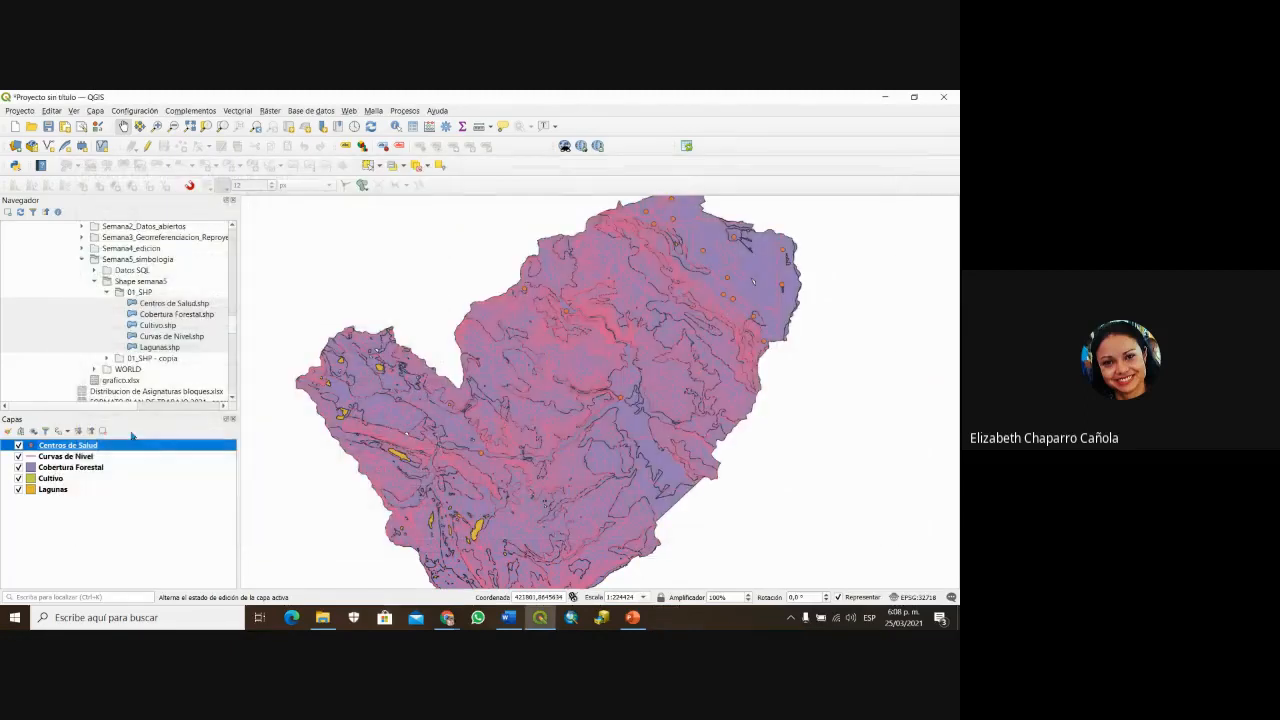
Step: Remove all five layers from the QGIS project with Eliminar capa
{"action": "left_click_drag", "start_coordinate": [104, 515], "coordinate": [42, 451]}
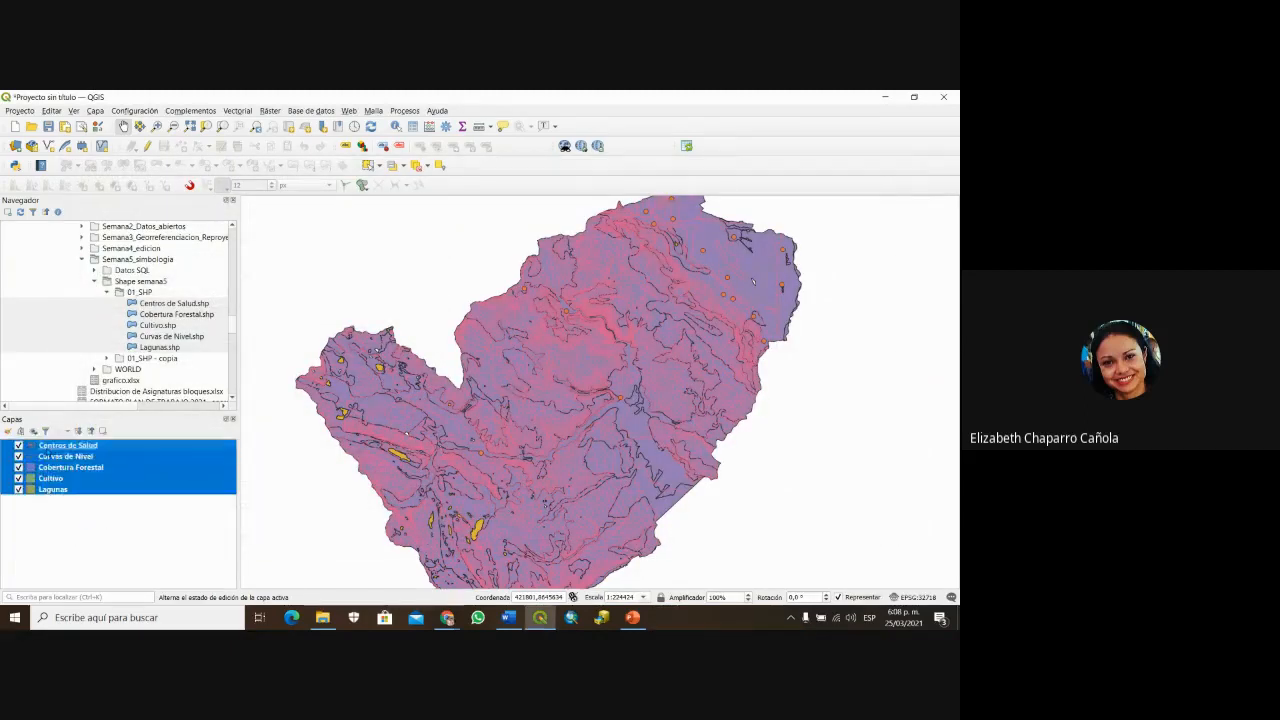
{"action": "right_click", "coordinate": [46, 453]}
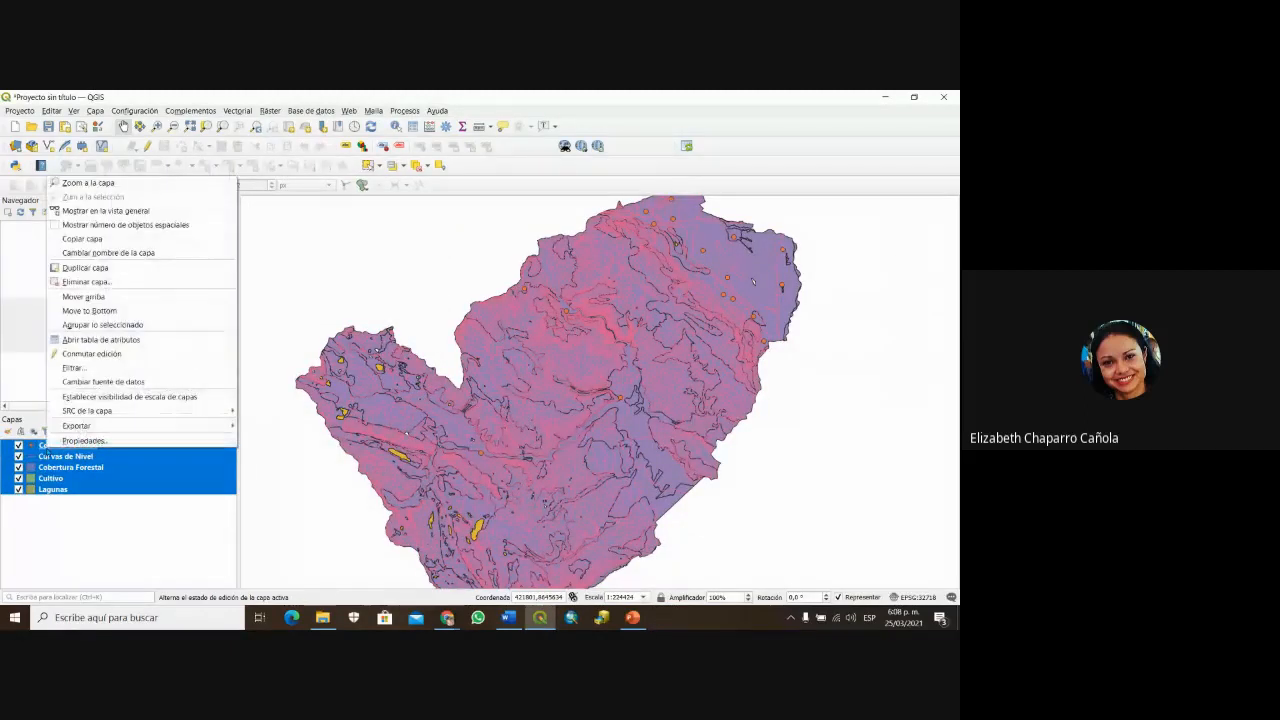
{"action": "left_click", "coordinate": [70, 280]}
{"action": "left_click", "coordinate": [475, 367]}
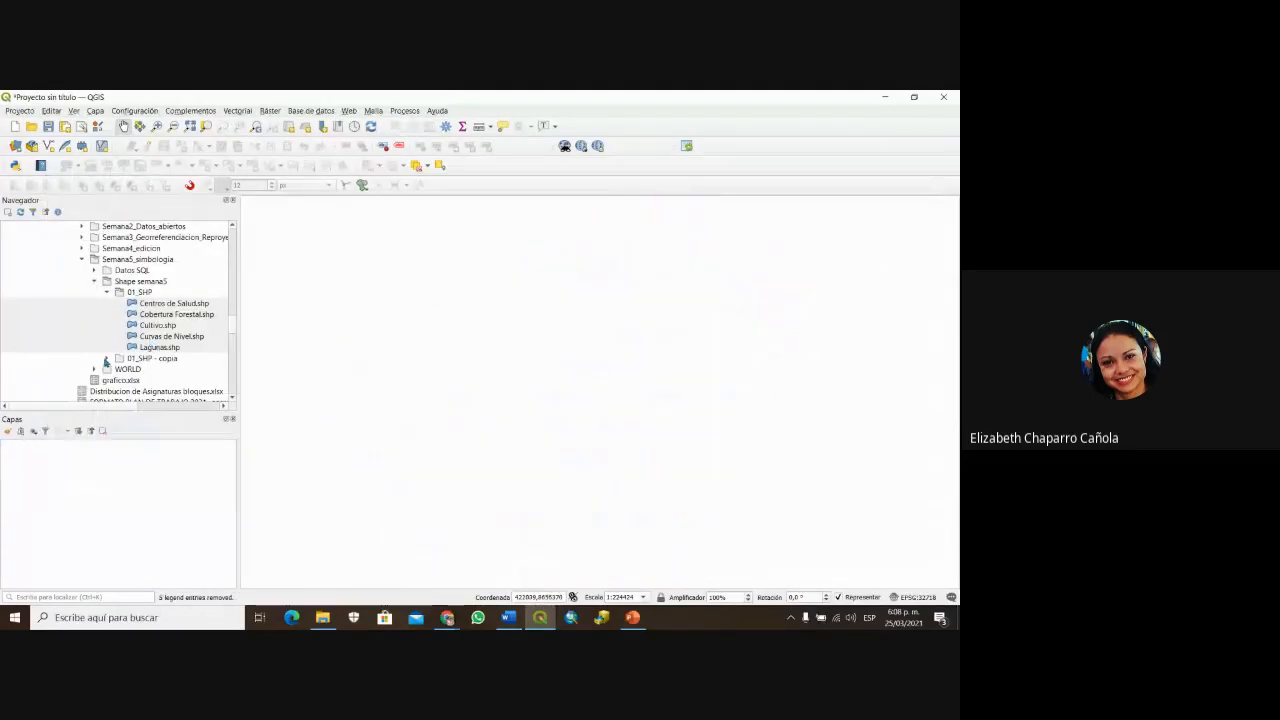
Step: Select the five shapefiles in the 01_SHP - copia folder in Navegador, then bring up File Explorer
{"action": "left_click", "coordinate": [138, 364]}
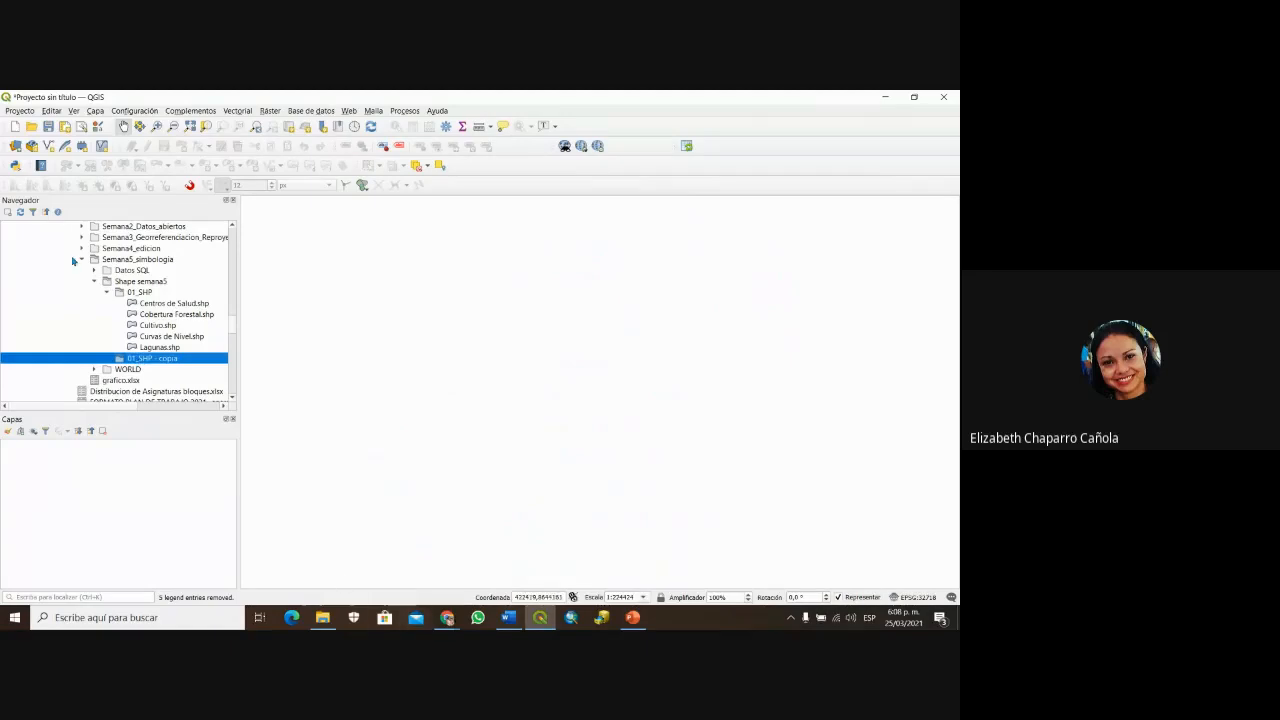
{"action": "left_click", "coordinate": [156, 304]}
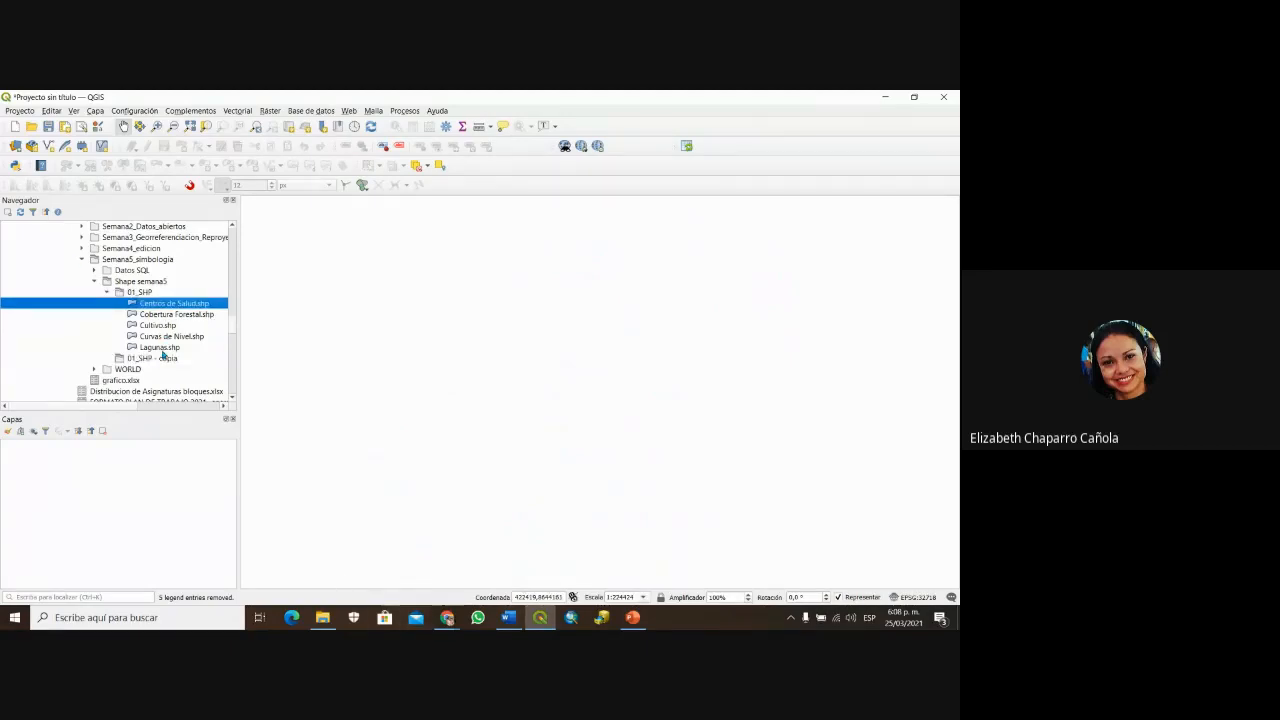
{"action": "left_click", "coordinate": [162, 347], "text": "shift"}
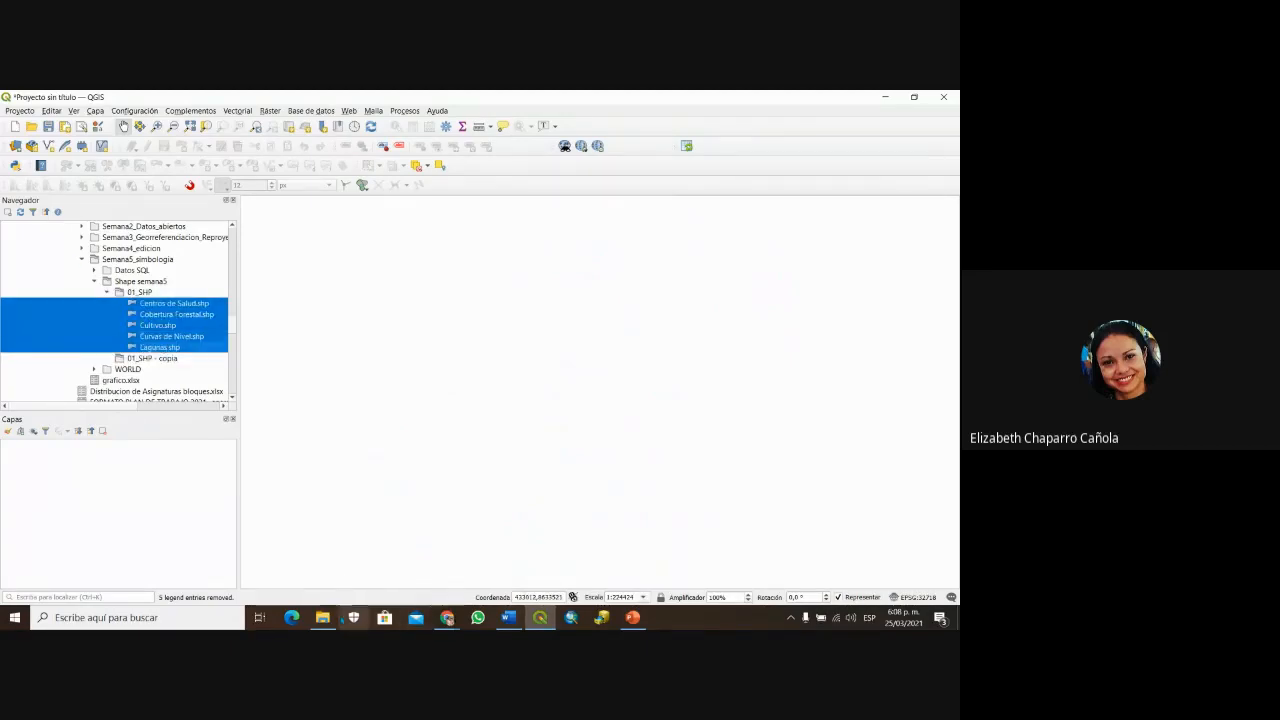
{"action": "left_click", "coordinate": [322, 617]}
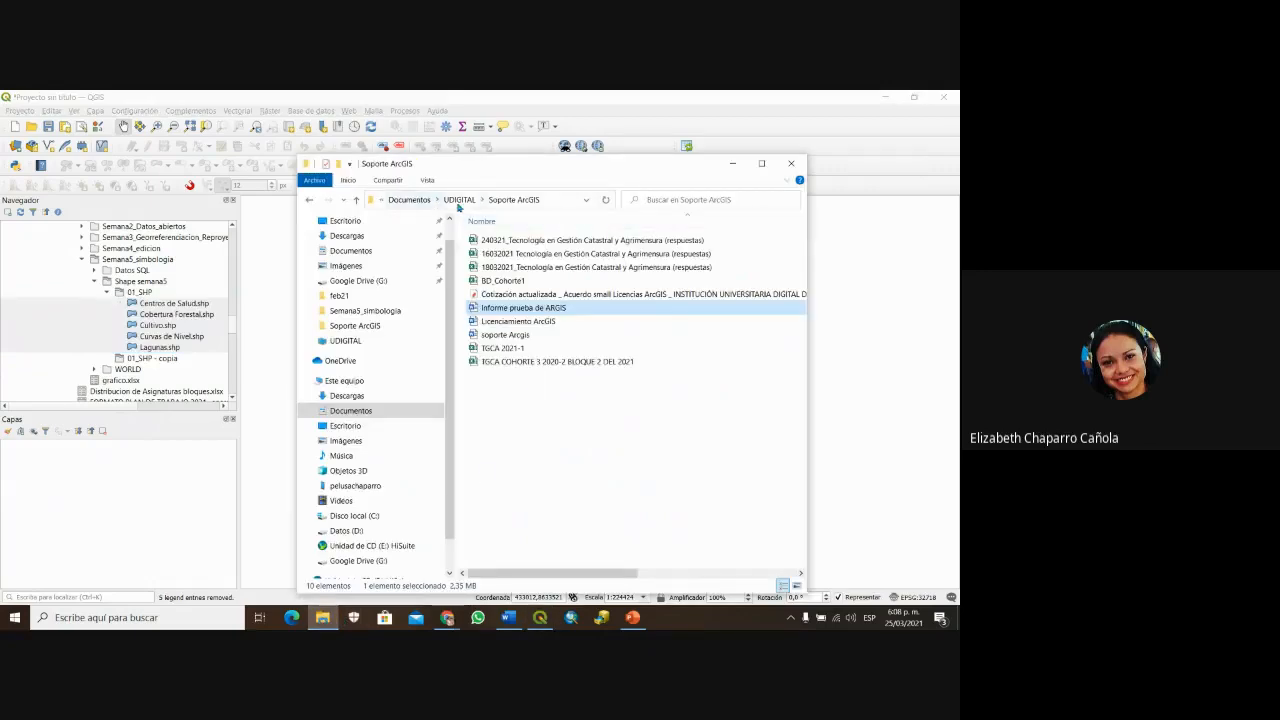
Step: Go from UDIGITAL through TAC and Semana5_simbologia into the Shape semana5 folder
{"action": "left_click", "coordinate": [461, 201]}
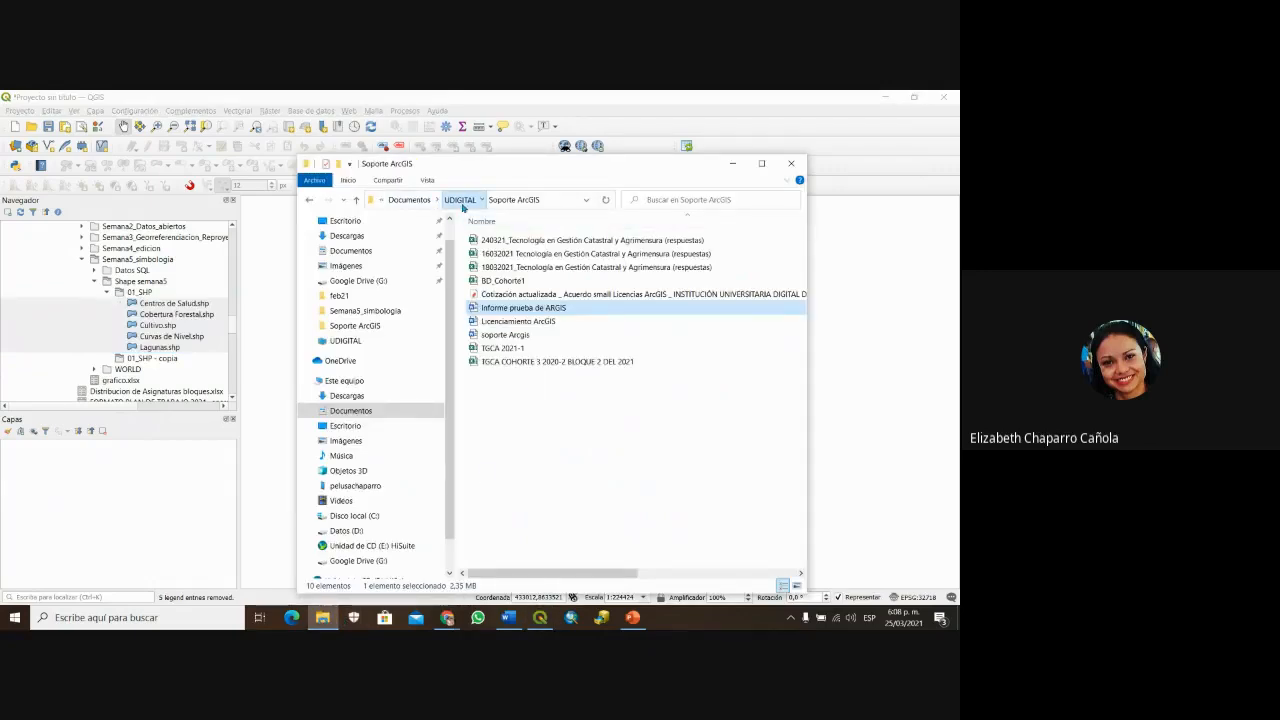
{"action": "double_click", "coordinate": [489, 443]}
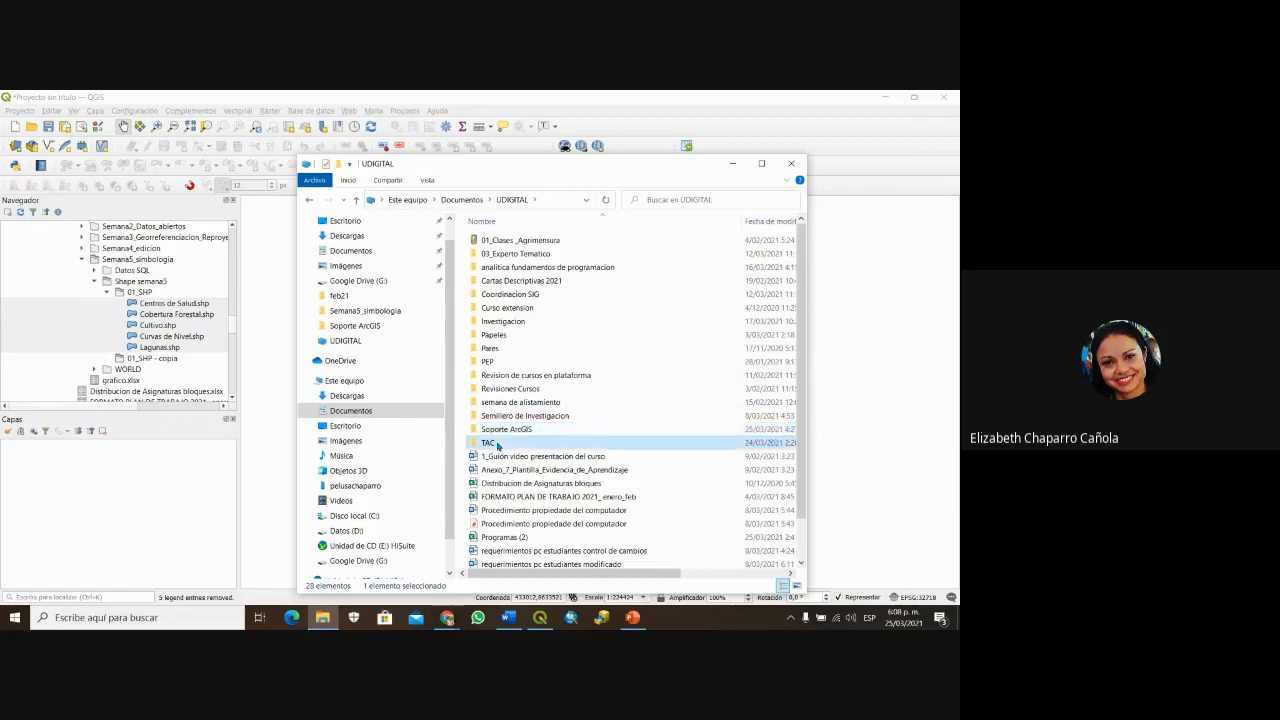
{"action": "left_click", "coordinate": [508, 312]}
{"action": "double_click", "coordinate": [508, 312]}
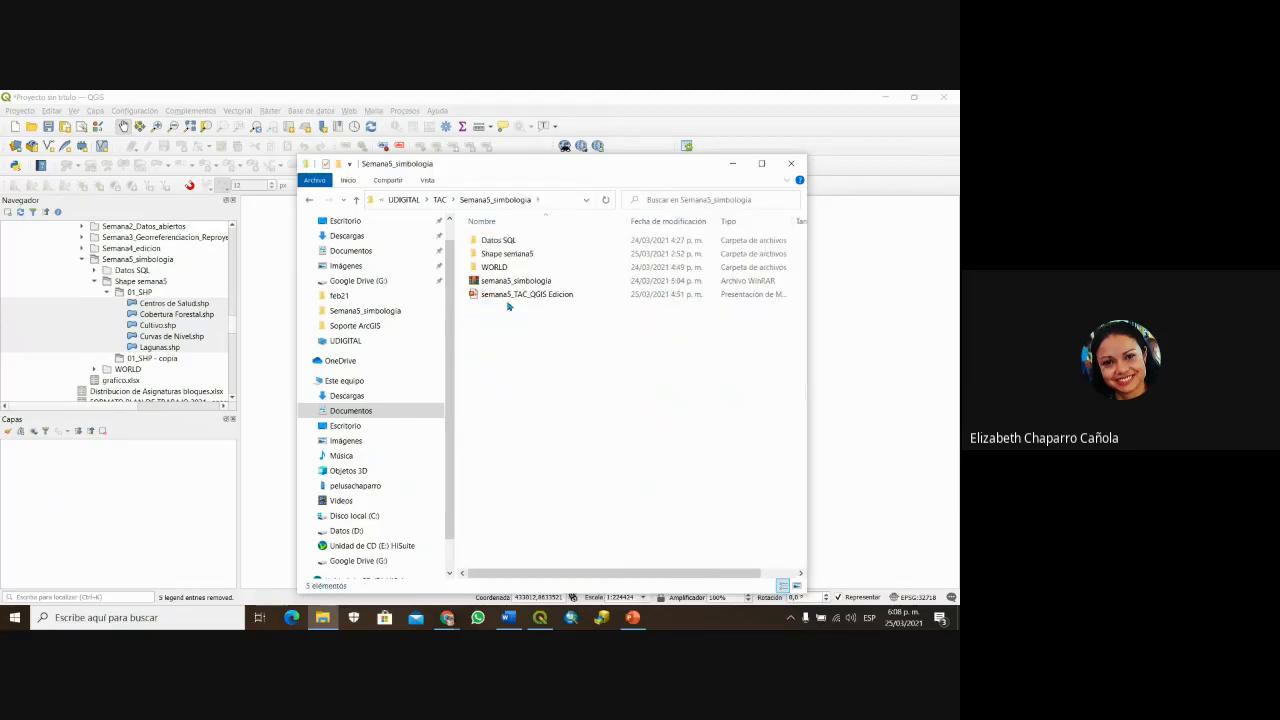
{"action": "left_click", "coordinate": [514, 283]}
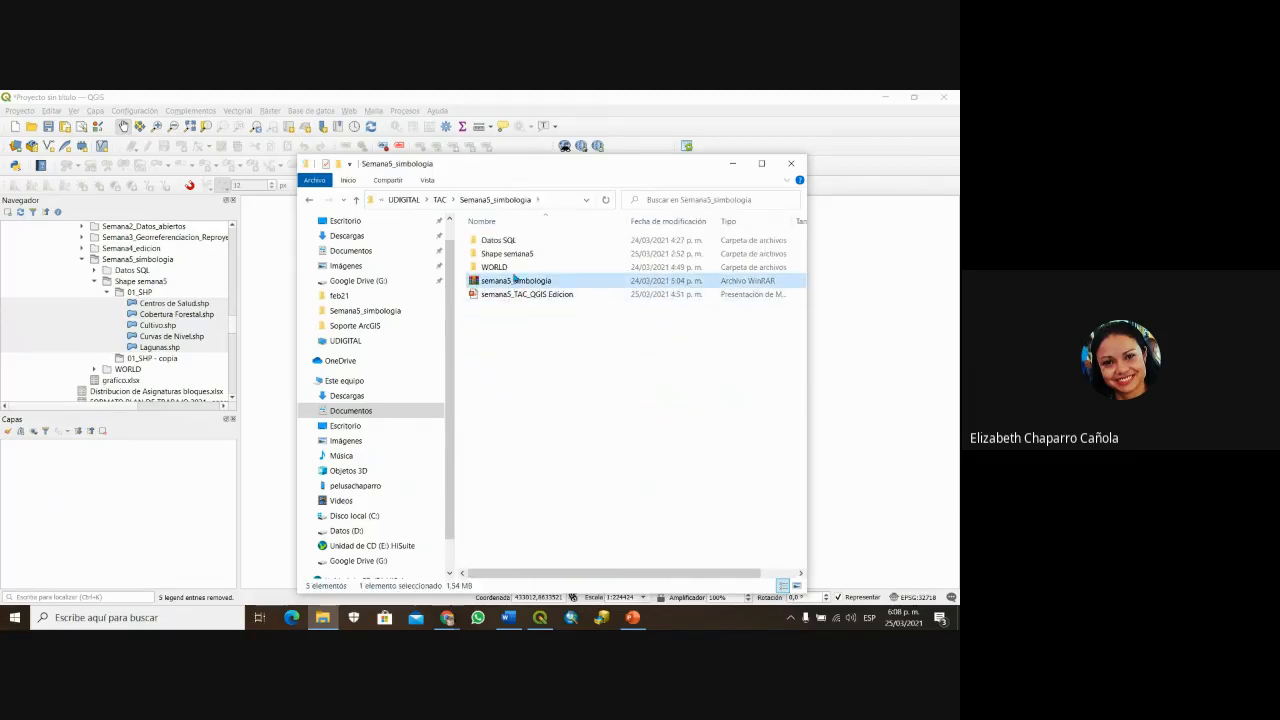
{"action": "double_click", "coordinate": [514, 255]}
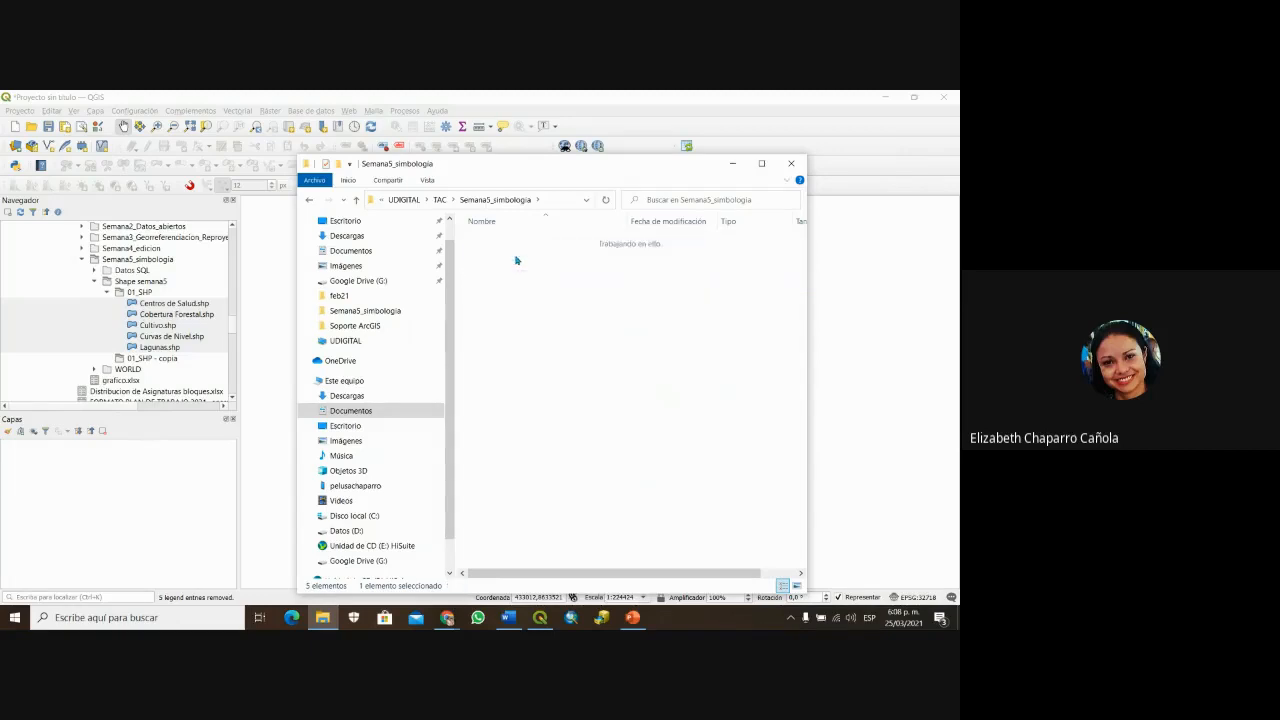
{"action": "left_click", "coordinate": [516, 256]}
{"action": "left_click", "coordinate": [492, 280]}
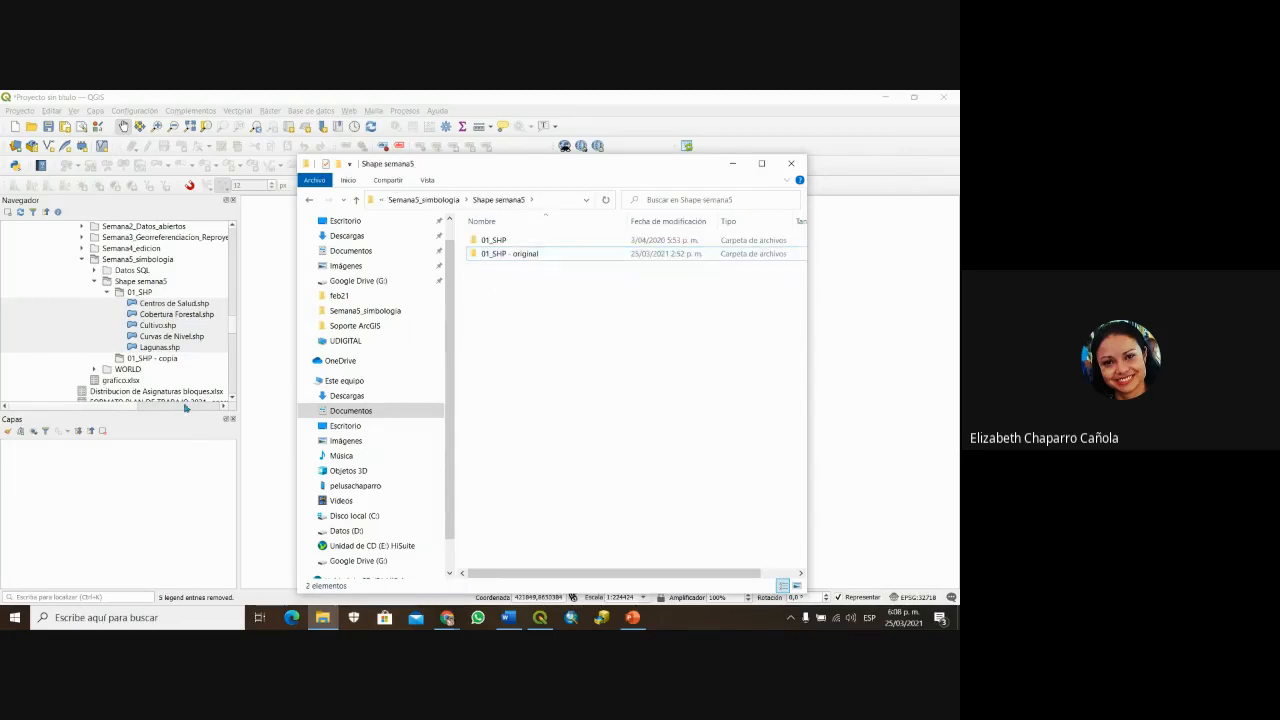
Step: Expand Semana5_simbologia > Shape semana5 > 01_SHP in the QGIS Browser panel
{"action": "left_click", "coordinate": [96, 282]}
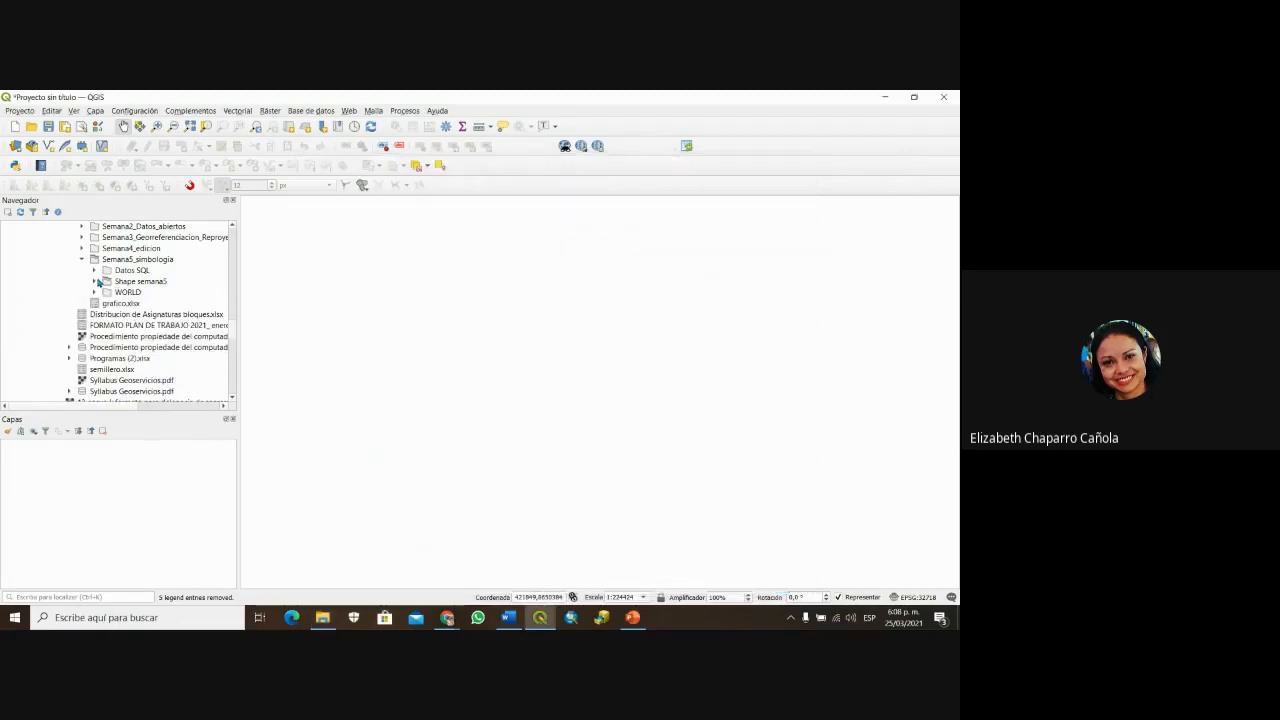
{"action": "left_click", "coordinate": [96, 282]}
{"action": "left_click", "coordinate": [96, 282]}
{"action": "left_click", "coordinate": [83, 259]}
{"action": "left_click", "coordinate": [83, 259]}
{"action": "left_click", "coordinate": [96, 282]}
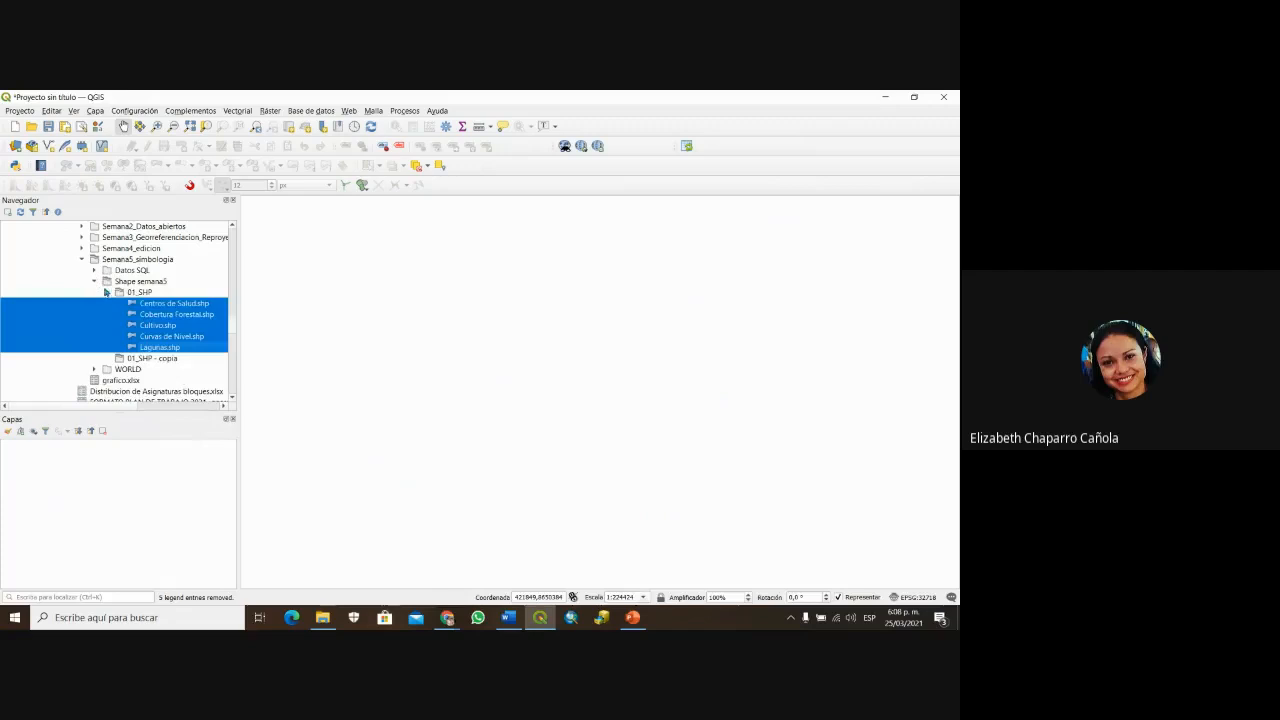
{"action": "left_click", "coordinate": [106, 292]}
{"action": "double_click", "coordinate": [133, 293]}
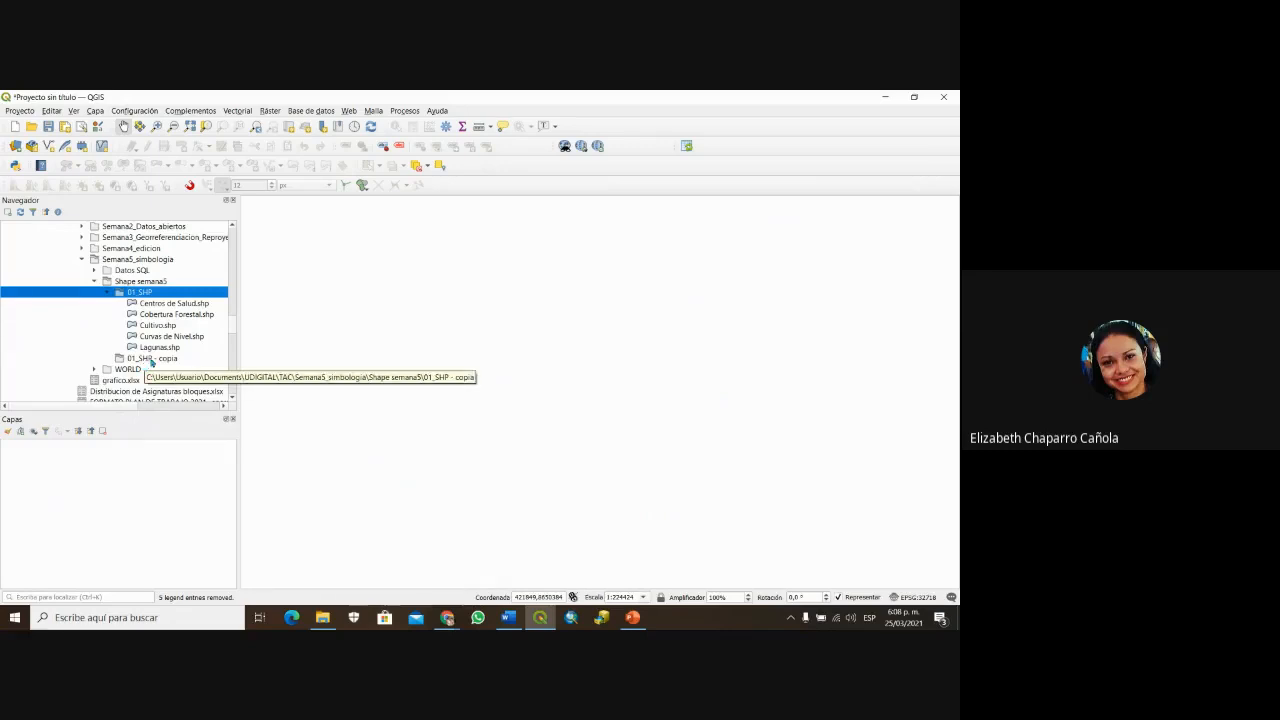
Step: Add the five shapefiles, Centros de Salud through Lagunas, as map layers
{"action": "left_click", "coordinate": [148, 359]}
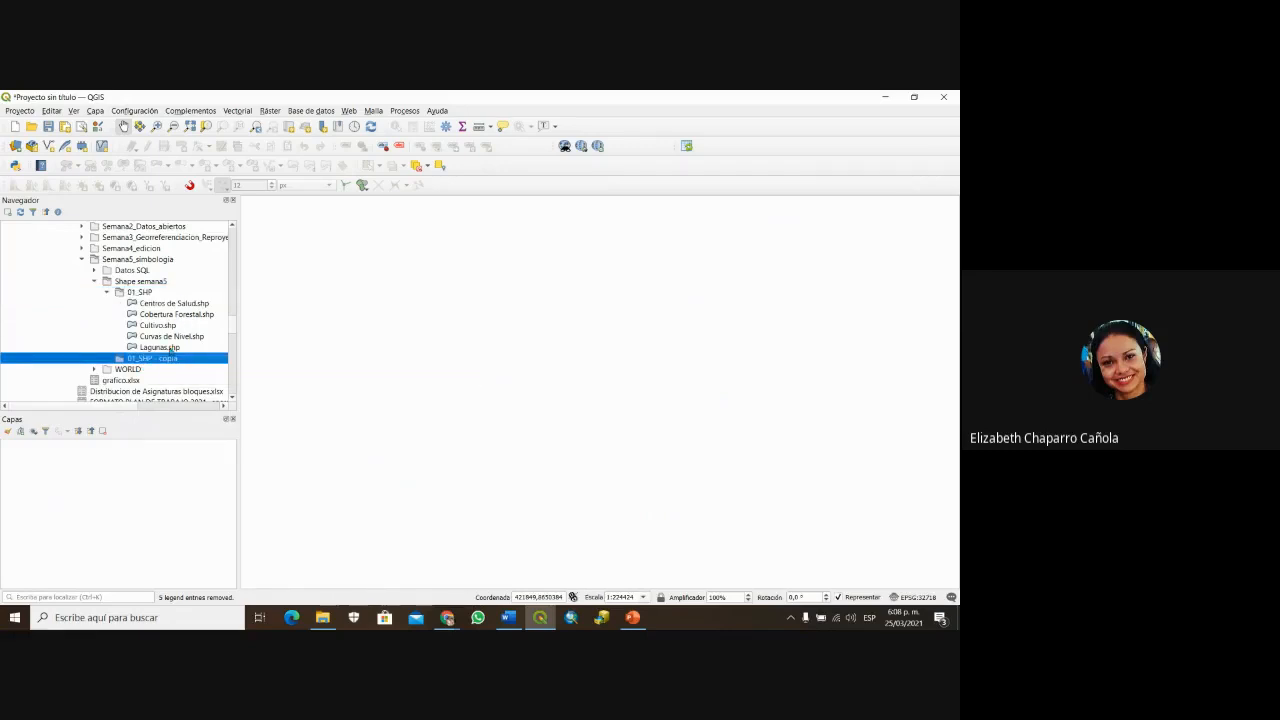
{"action": "left_click", "coordinate": [168, 305]}
{"action": "left_click", "coordinate": [158, 348], "text": "shift"}
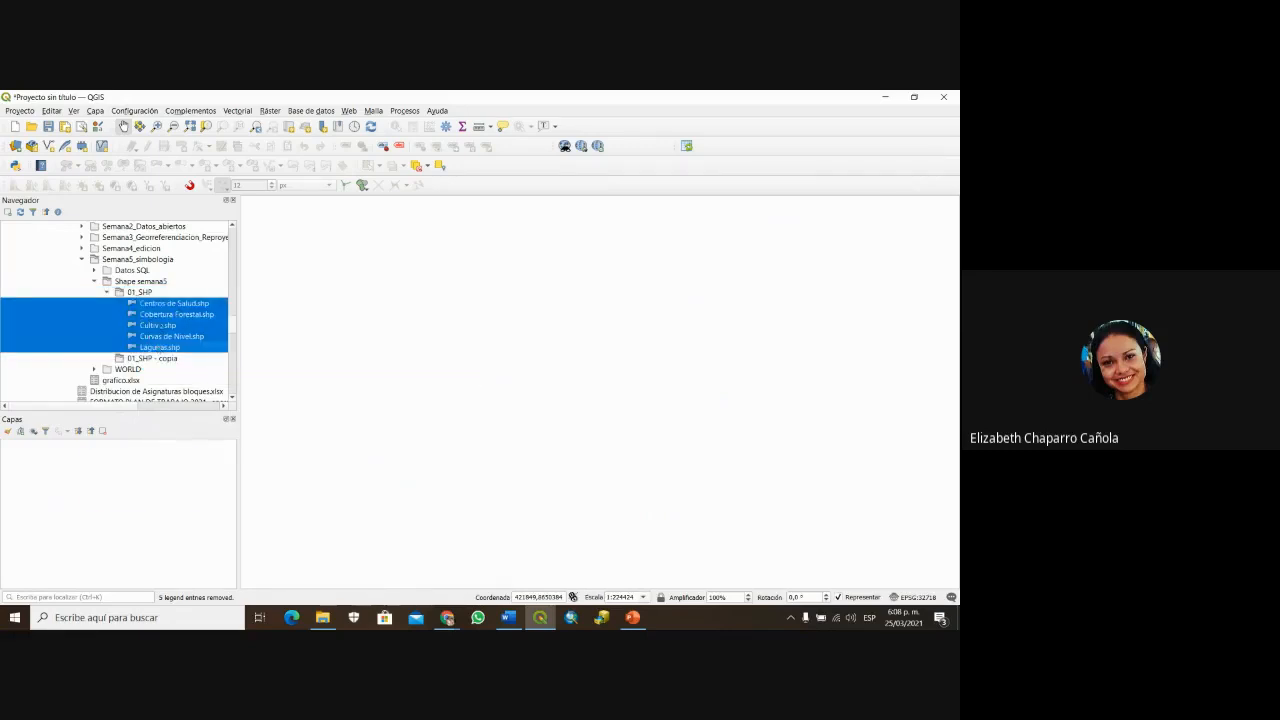
{"action": "left_click_drag", "start_coordinate": [158, 348], "coordinate": [116, 536]}
Step: Move Curvas de Nivel up to second place, below Centros de Salud
{"action": "left_click", "coordinate": [61, 491]}
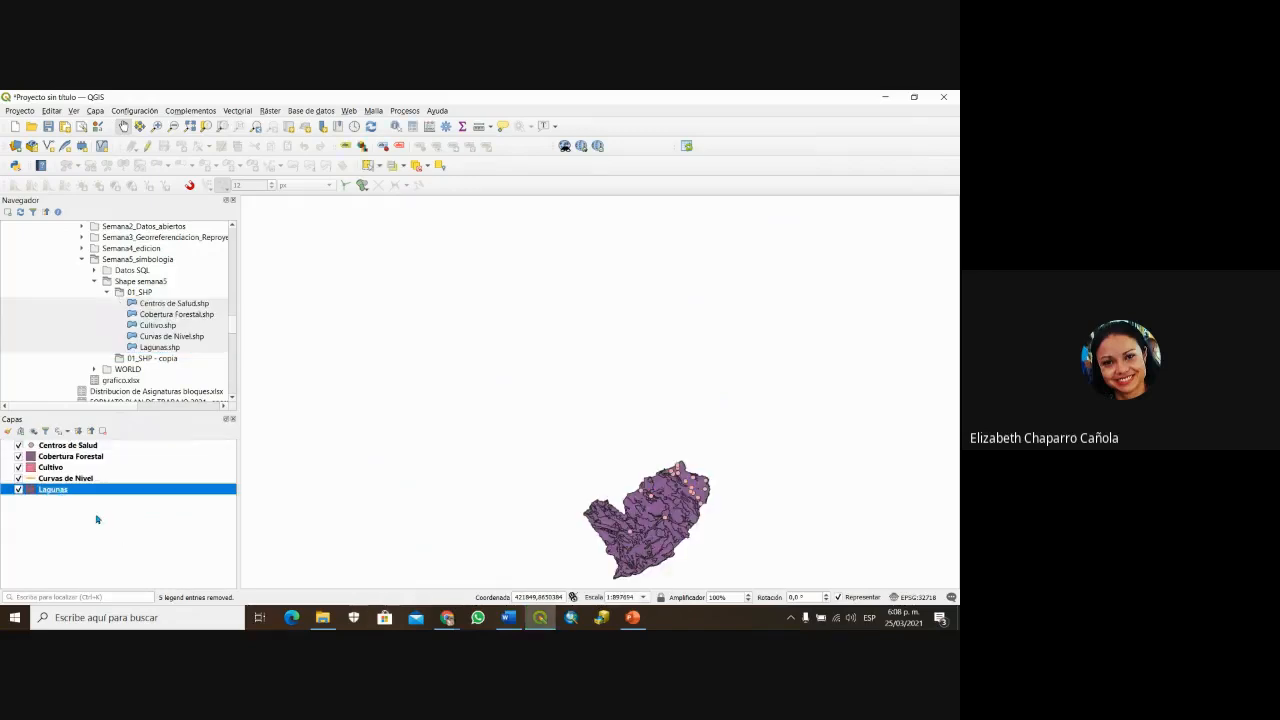
{"action": "left_click", "coordinate": [73, 479]}
{"action": "left_click_drag", "start_coordinate": [75, 478], "coordinate": [74, 452]}
Step: Open Abrir tabla de atributos for Centros de Salud and position the table window
{"action": "right_click", "coordinate": [76, 447]}
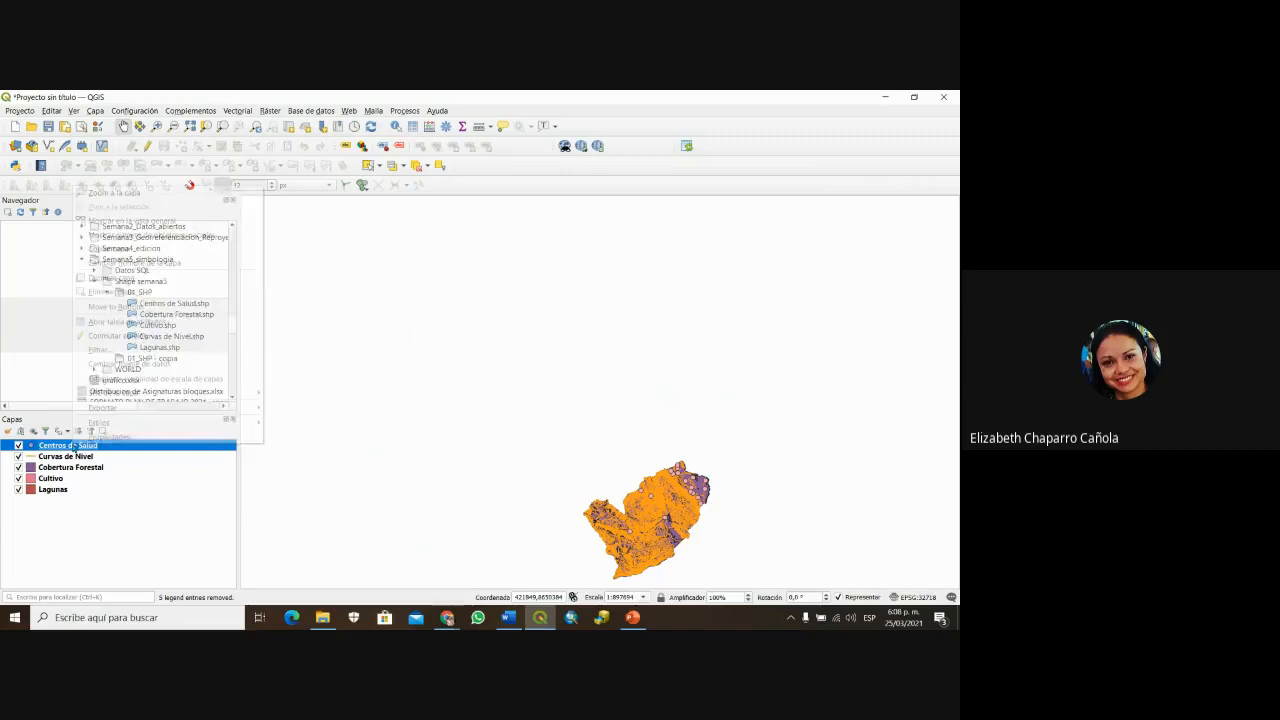
{"action": "left_click", "coordinate": [150, 322]}
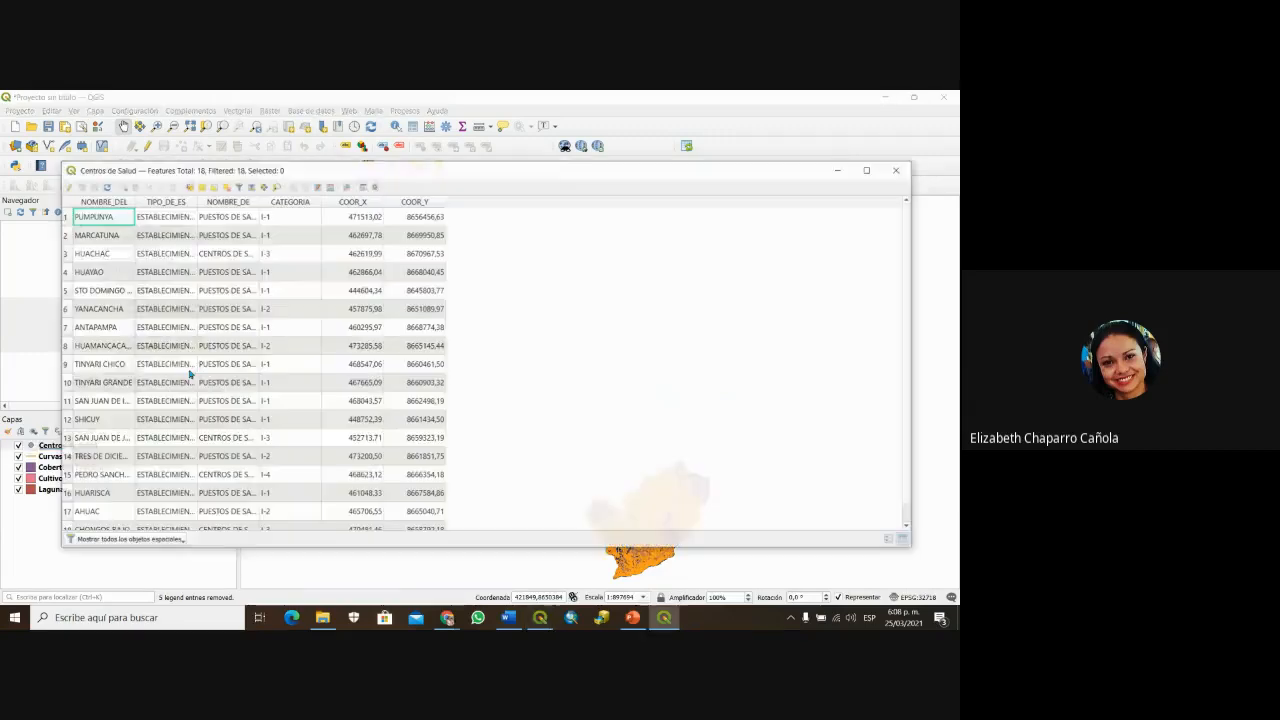
{"action": "left_click_drag", "start_coordinate": [380, 174], "coordinate": [585, 146]}
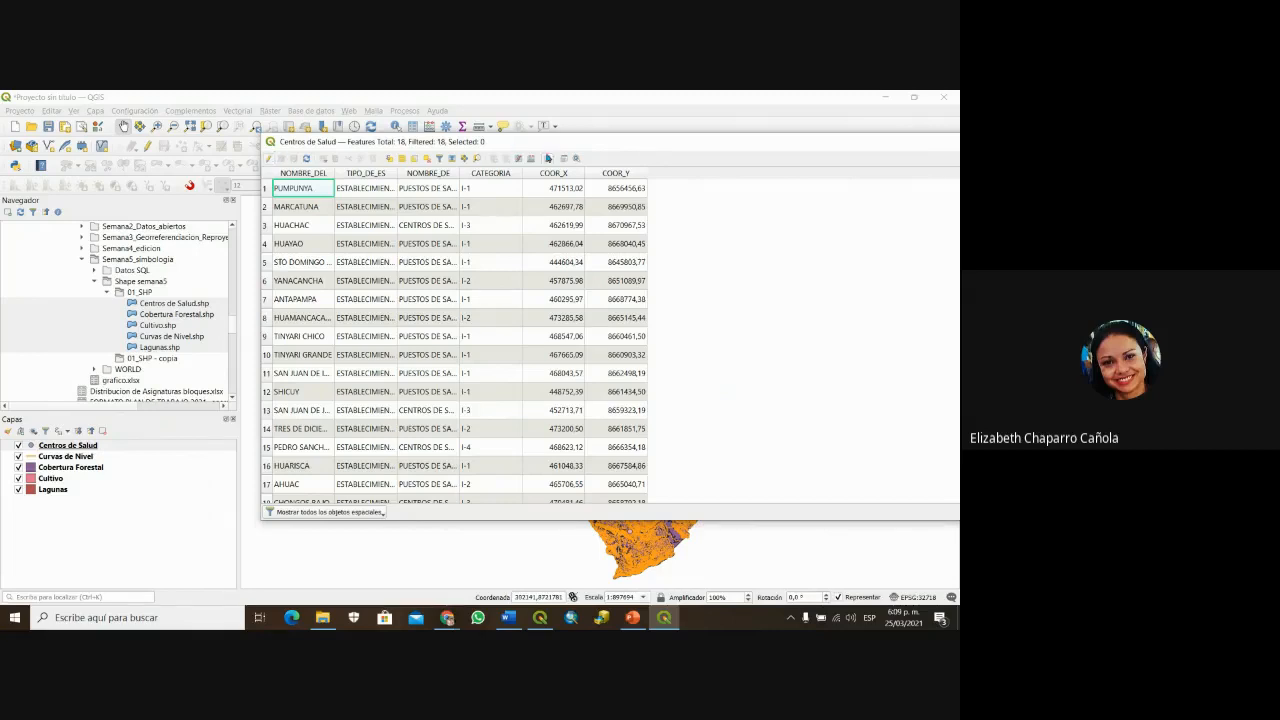
{"action": "left_click_drag", "start_coordinate": [563, 146], "coordinate": [484, 168]}
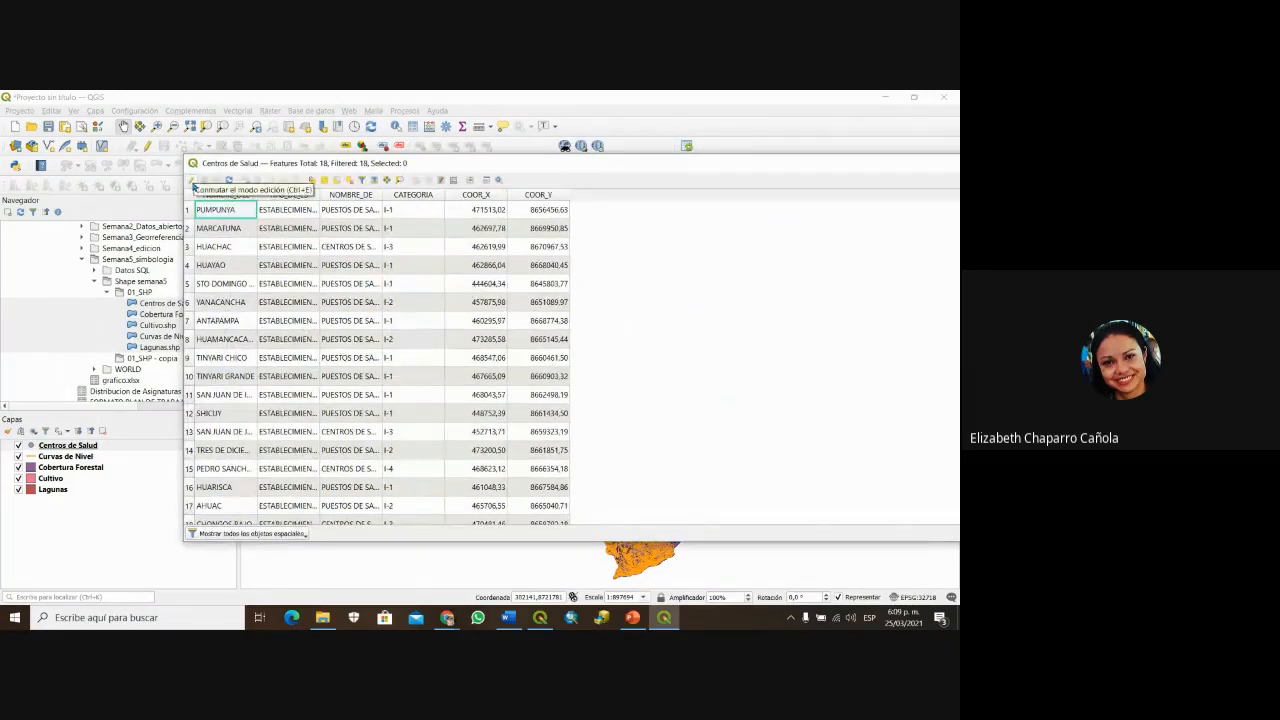
Step: Turn on edit mode in the Centros de Salud attribute table using the Conmutar el modo edición pencil
{"action": "left_click", "coordinate": [194, 186]}
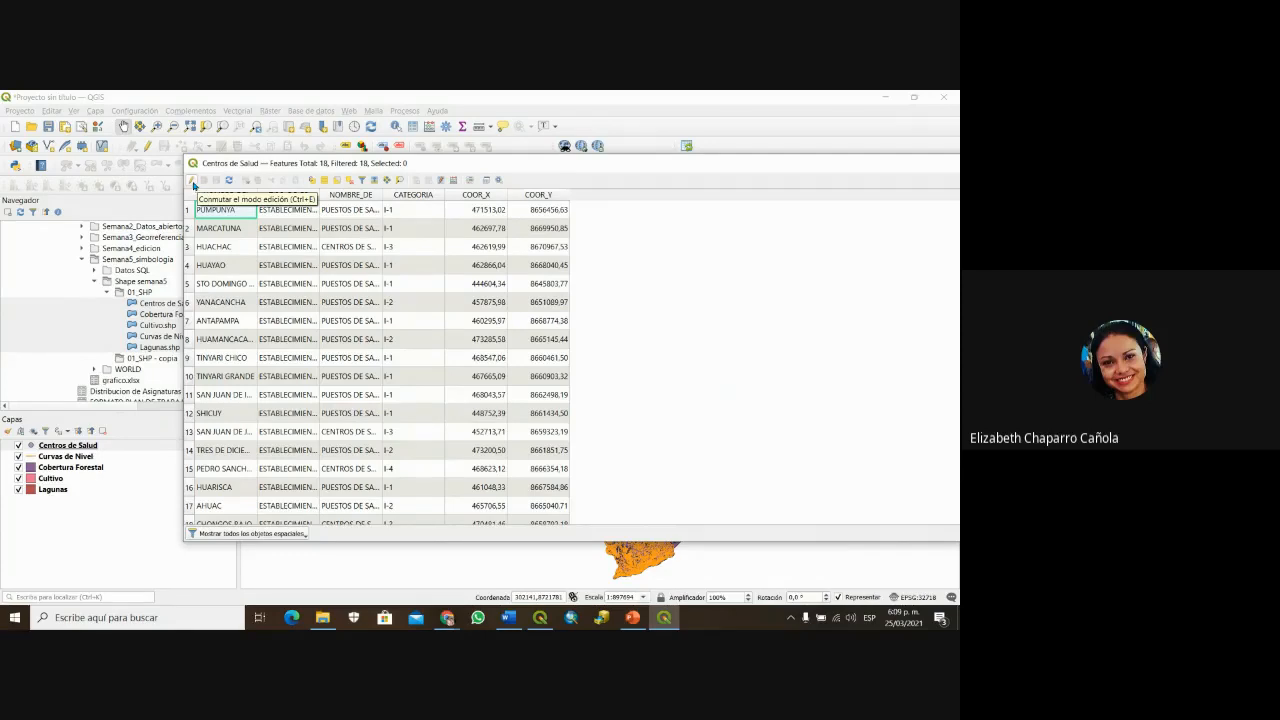
{"action": "left_click", "coordinate": [193, 185]}
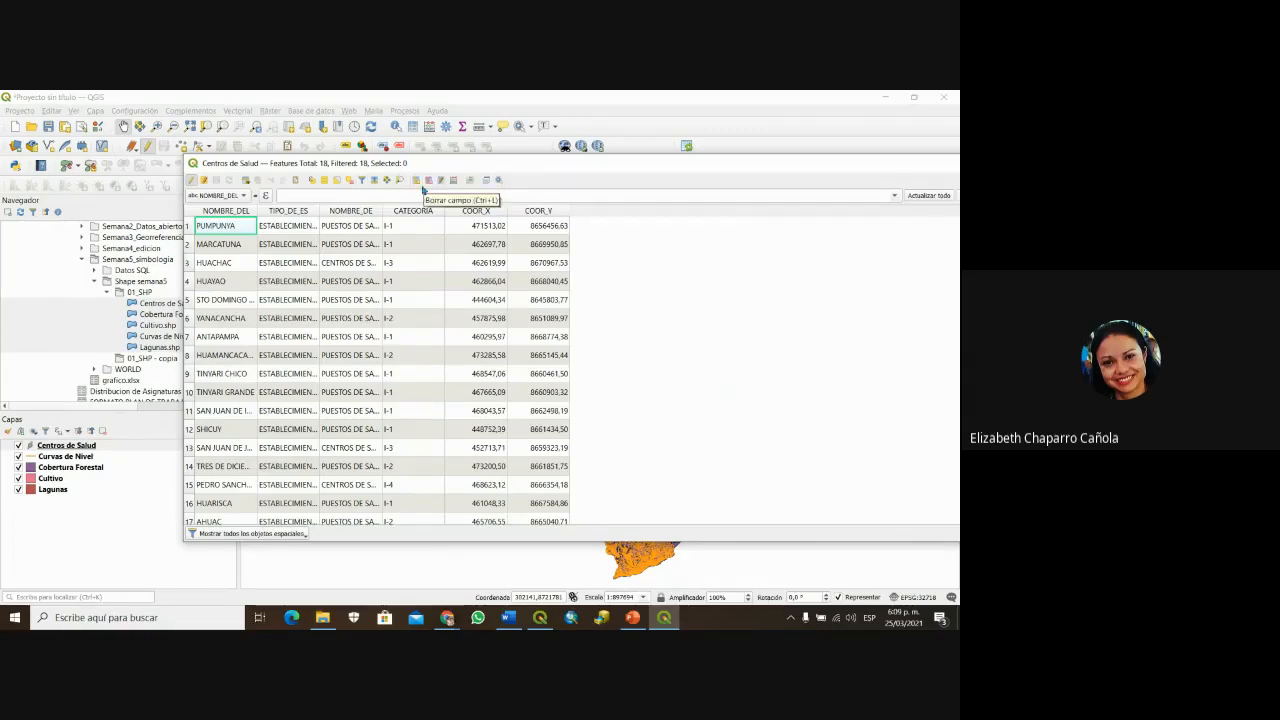
Step: Delete the COOR_X and COOR_Y fields from the Centros de Salud attribute table
{"action": "left_click", "coordinate": [429, 181]}
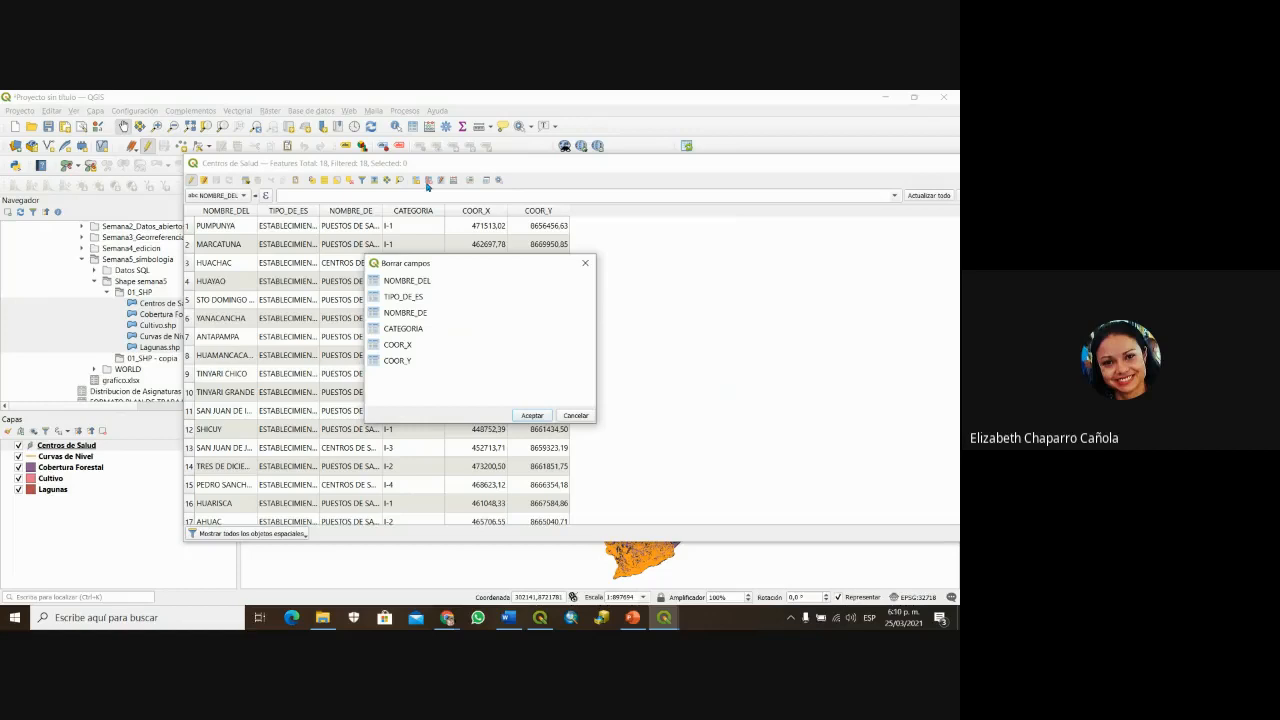
{"action": "left_click", "coordinate": [406, 346]}
{"action": "left_click", "coordinate": [398, 360], "text": "ctrl"}
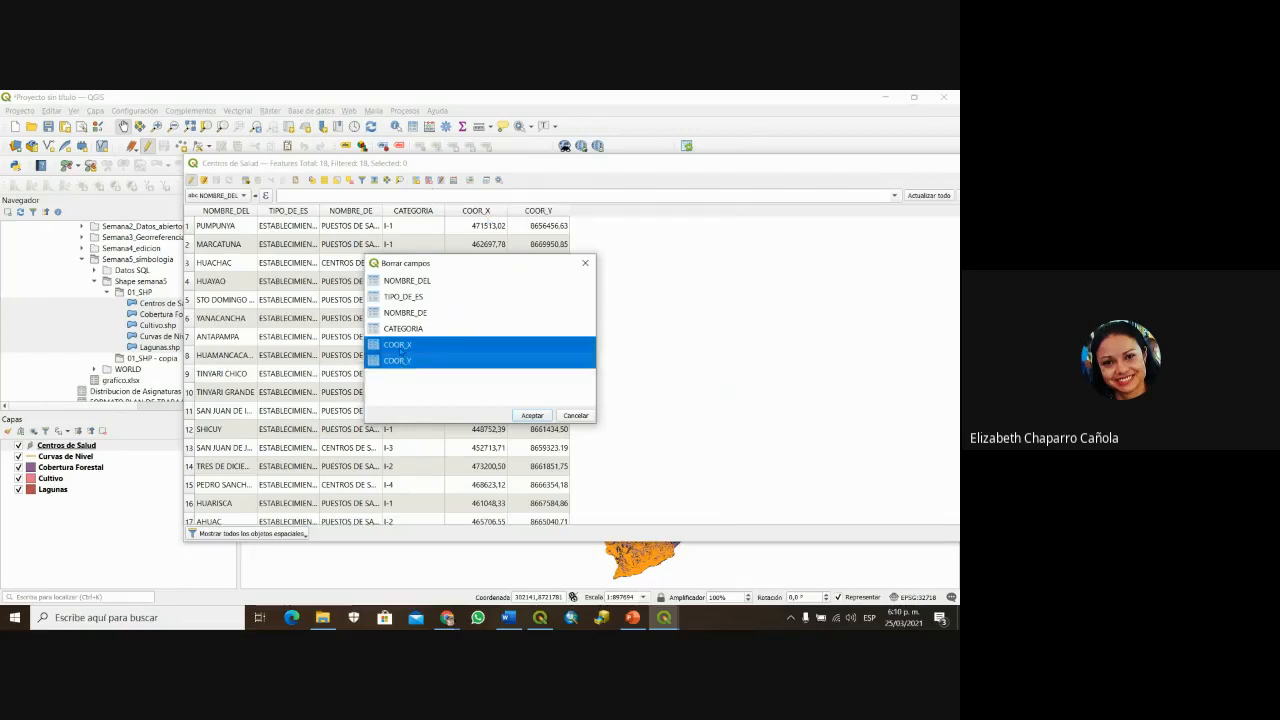
{"action": "left_click", "coordinate": [532, 415]}
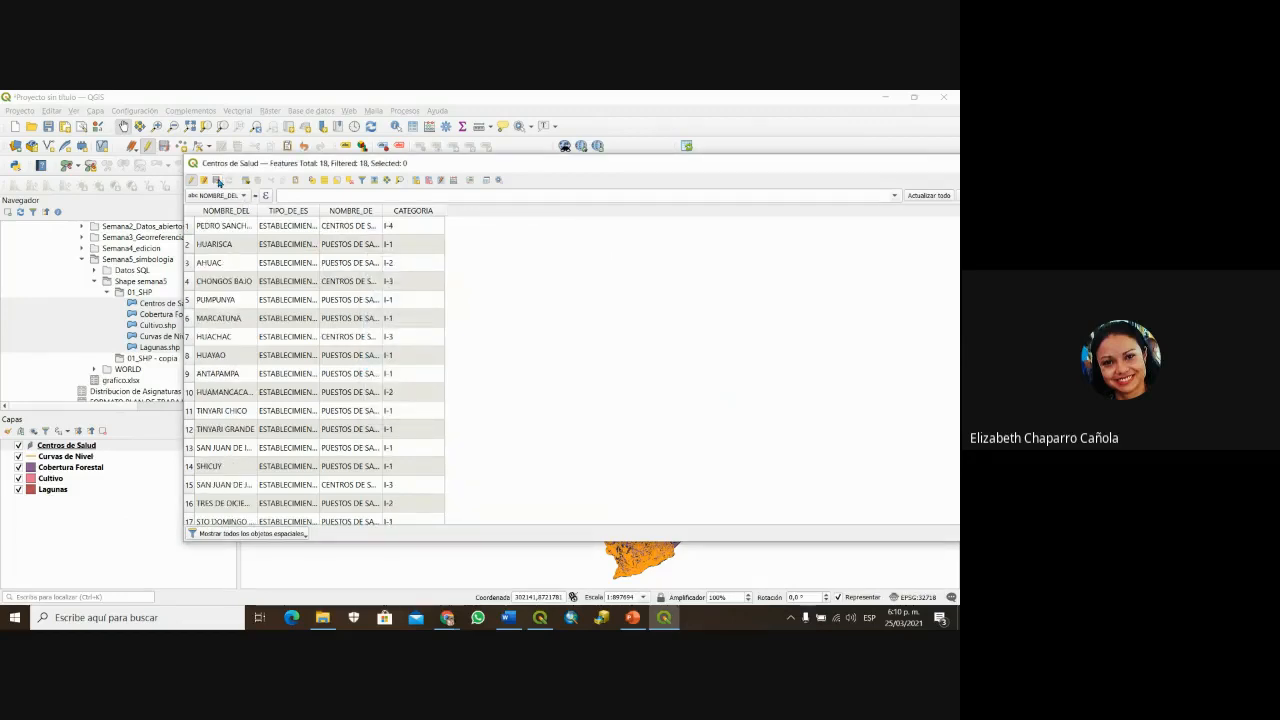
Step: Save the edits so the table keeps only NOMBRE_DEL, TIPO_DE_ES, NOMBRE_DE and CATEGORIA
{"action": "left_click", "coordinate": [216, 181]}
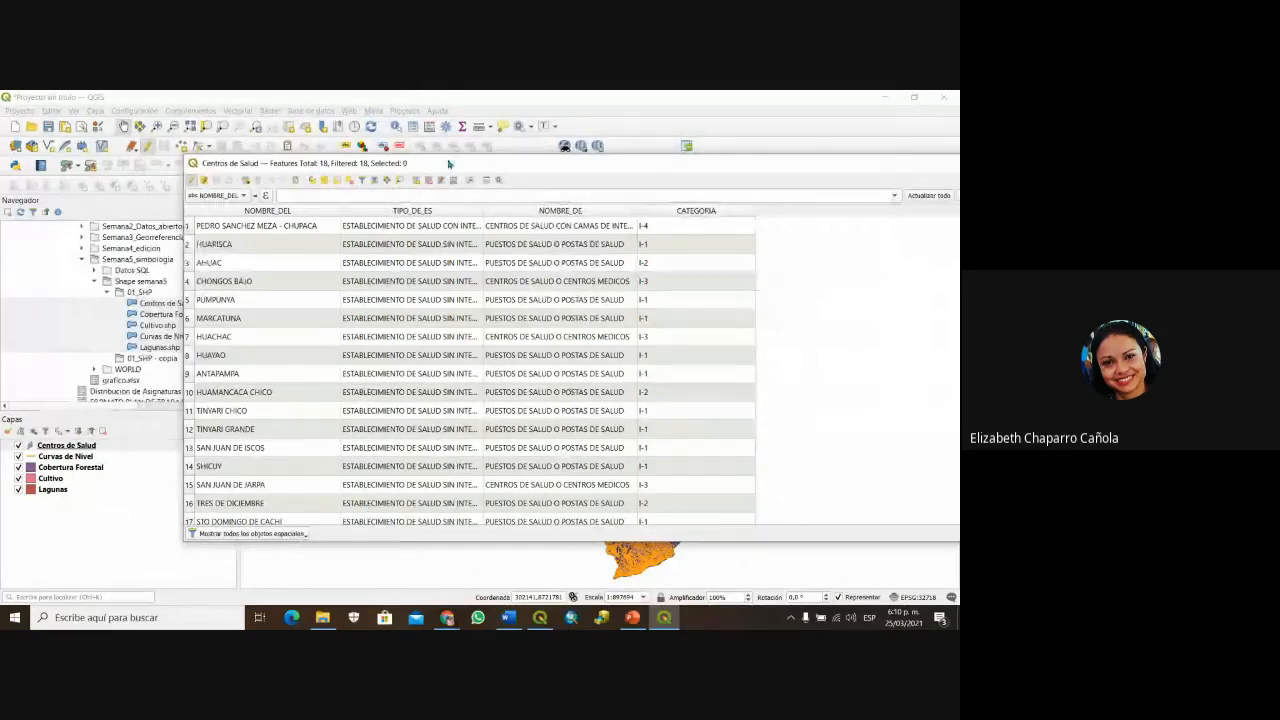
{"action": "left_click_drag", "start_coordinate": [447, 158], "coordinate": [358, 170]}
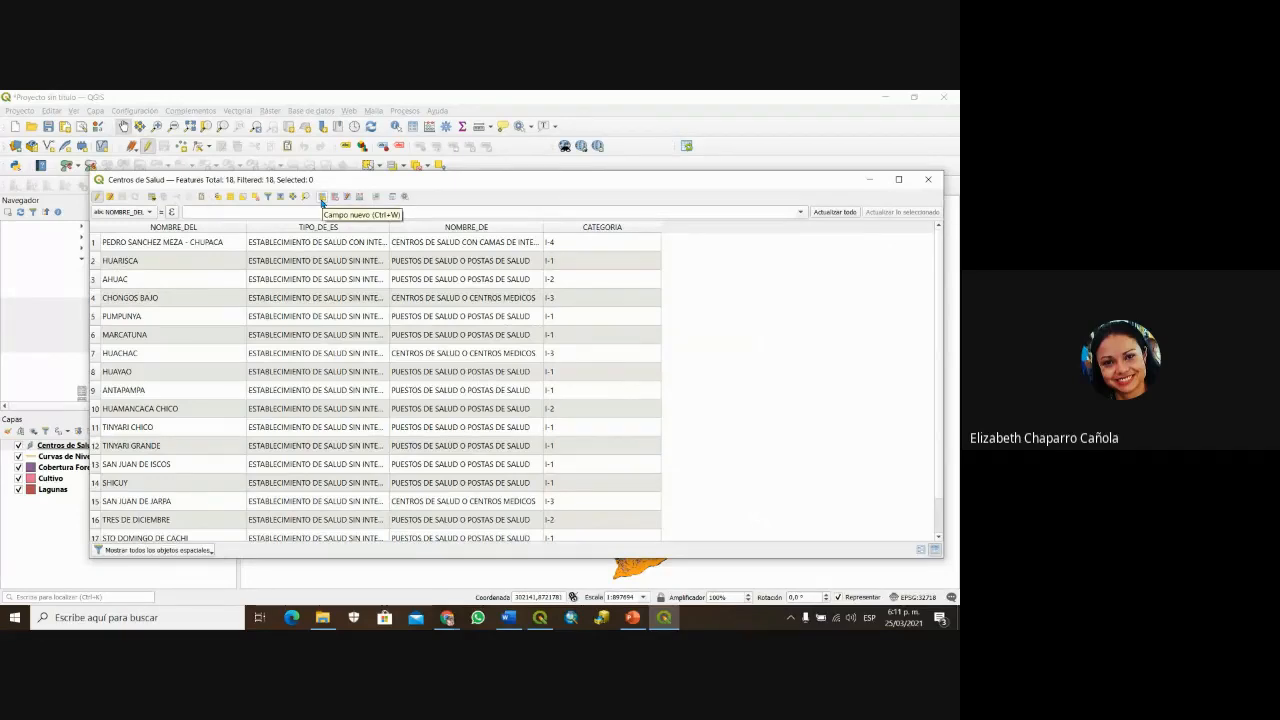
Step: Open the Añadir campo dialog for the Centros de Salud attribute table
{"action": "left_click", "coordinate": [323, 197]}
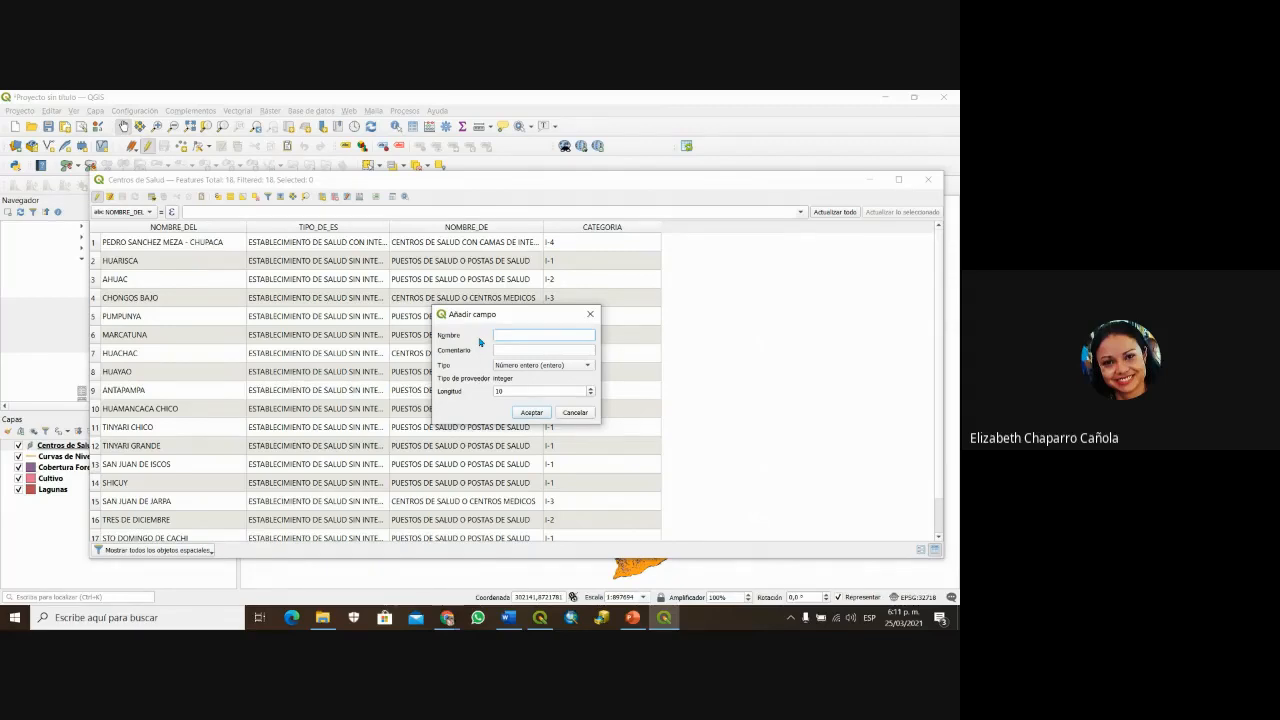
Step: Enter COOR_X as the new field's name and 'coordenada X' as its comment
{"action": "type", "text": "COOR"}
{"action": "key", "text": "BackSpace"}
{"action": "type", "text": "Y"}
{"action": "key", "text": "BackSpace"}
{"action": "type", "text": "X"}
{"action": "key", "text": "Left"}
{"action": "left_click", "coordinate": [522, 349]}
{"action": "type", "text": "coordenada X"}
{"action": "left_click", "coordinate": [588, 367]}
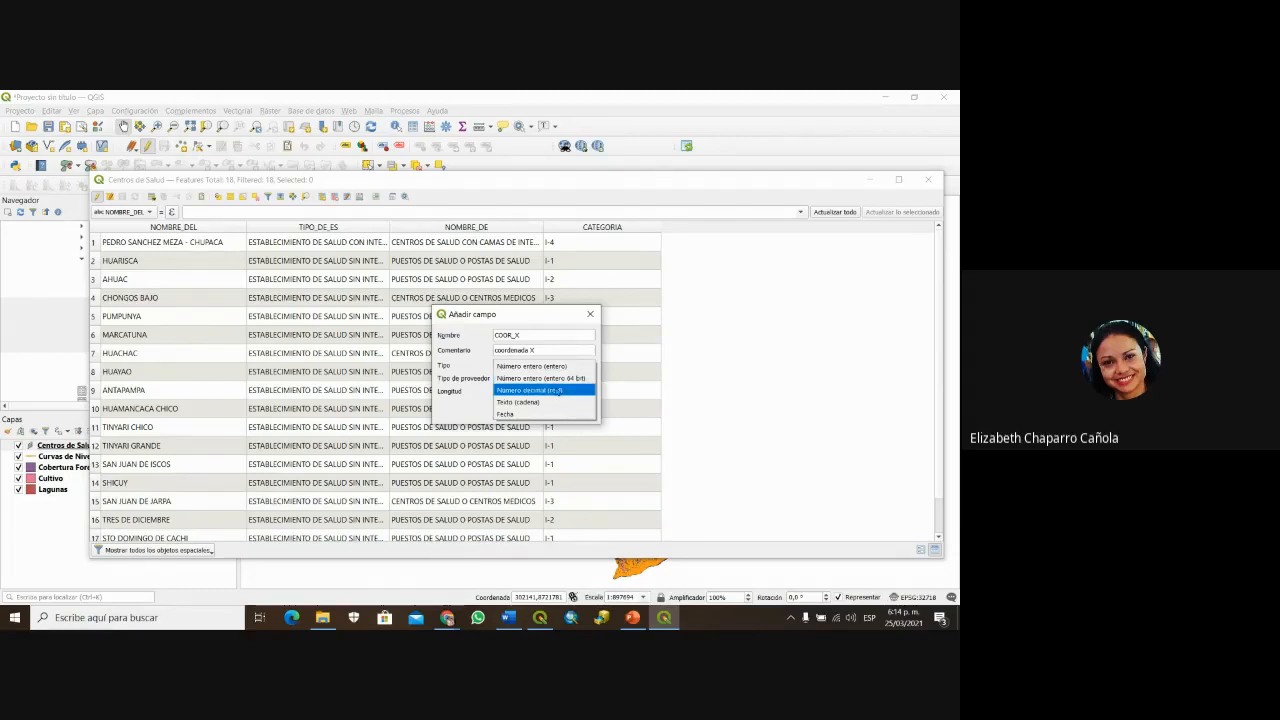
Step: Make COOR_X a decimal field with length 12 and precision 4, and add it
{"action": "left_click", "coordinate": [557, 390]}
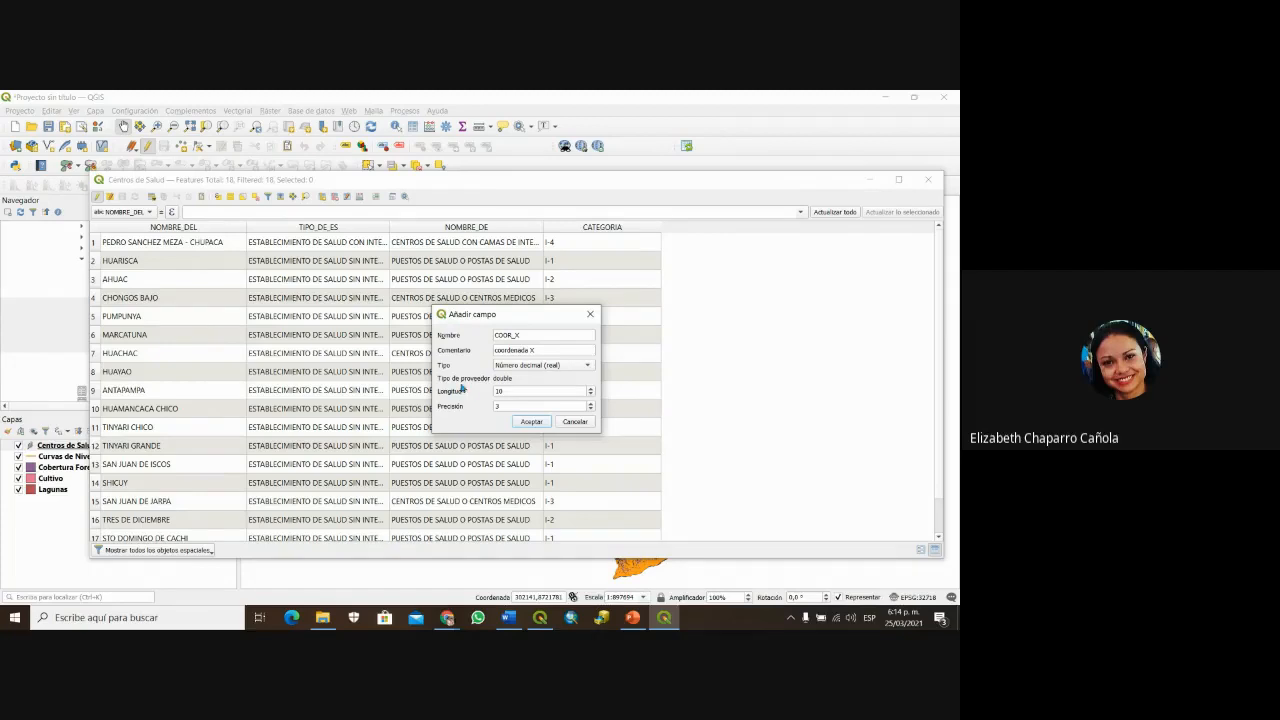
{"action": "mouse_move", "coordinate": [460, 411]}
{"action": "double_click", "coordinate": [495, 391]}
{"action": "type", "text": "12"}
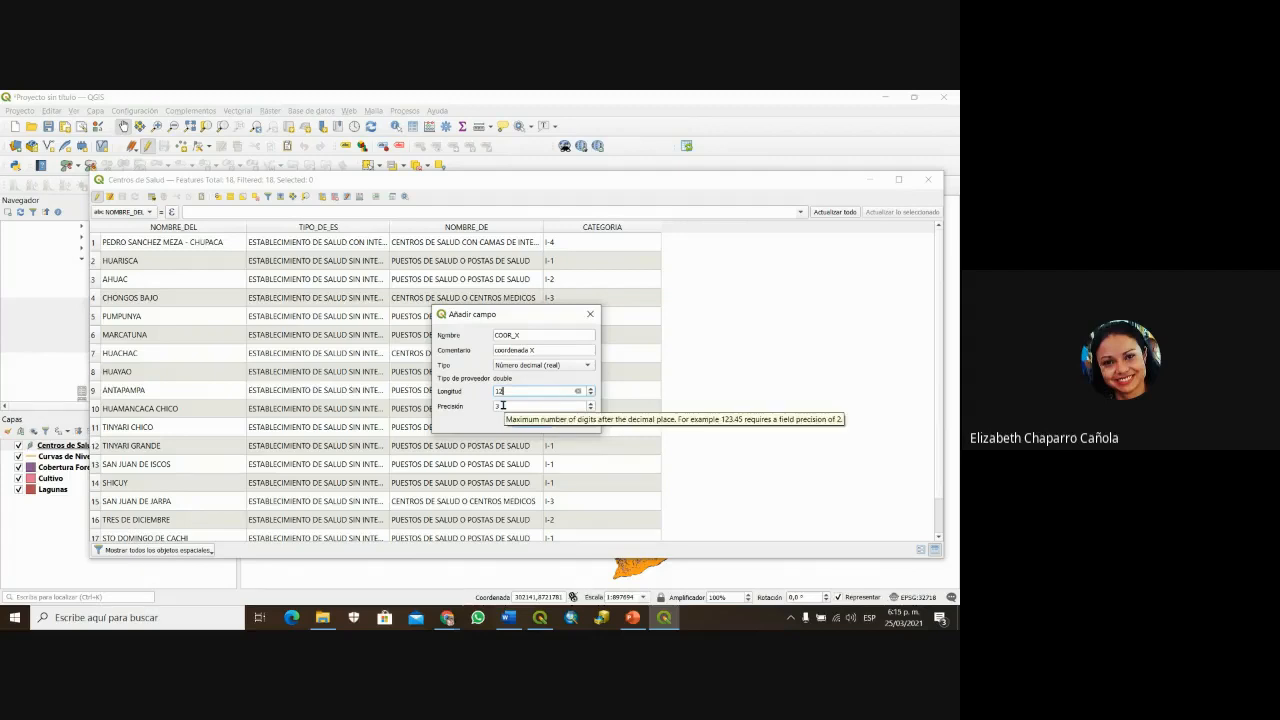
{"action": "left_click_drag", "start_coordinate": [502, 405], "coordinate": [493, 409]}
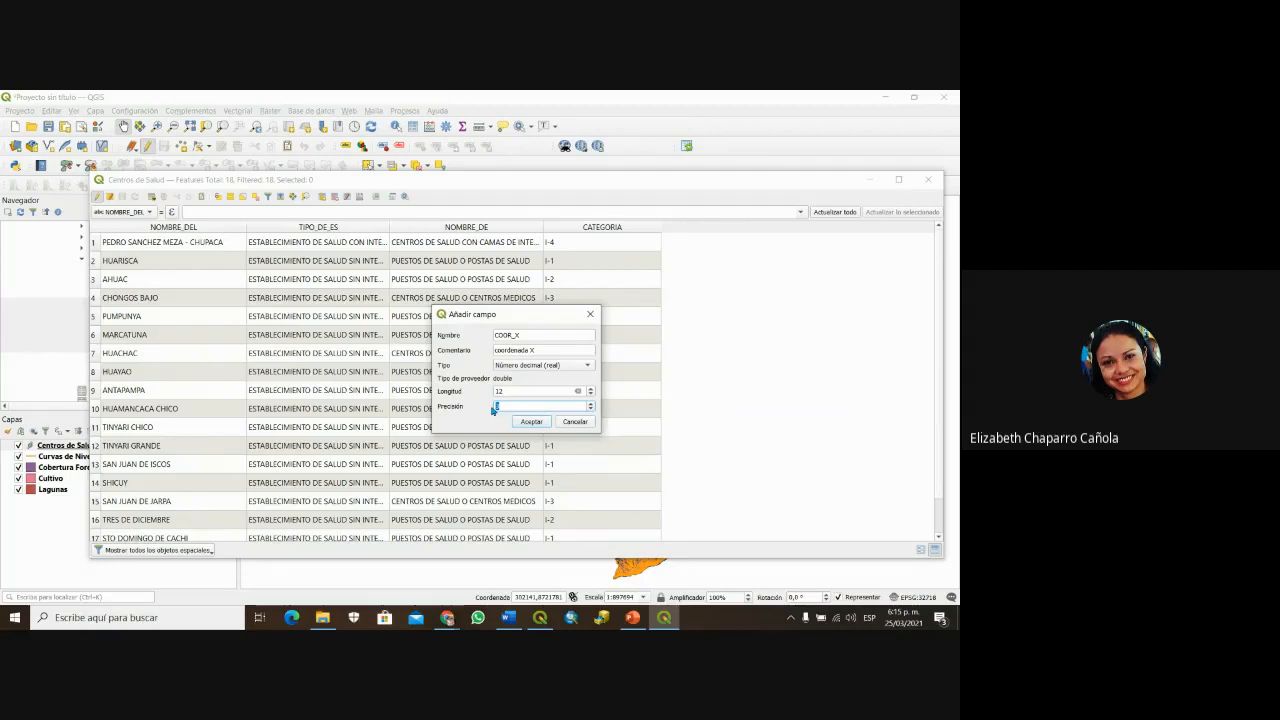
{"action": "type", "text": "4"}
{"action": "left_click", "coordinate": [532, 422]}
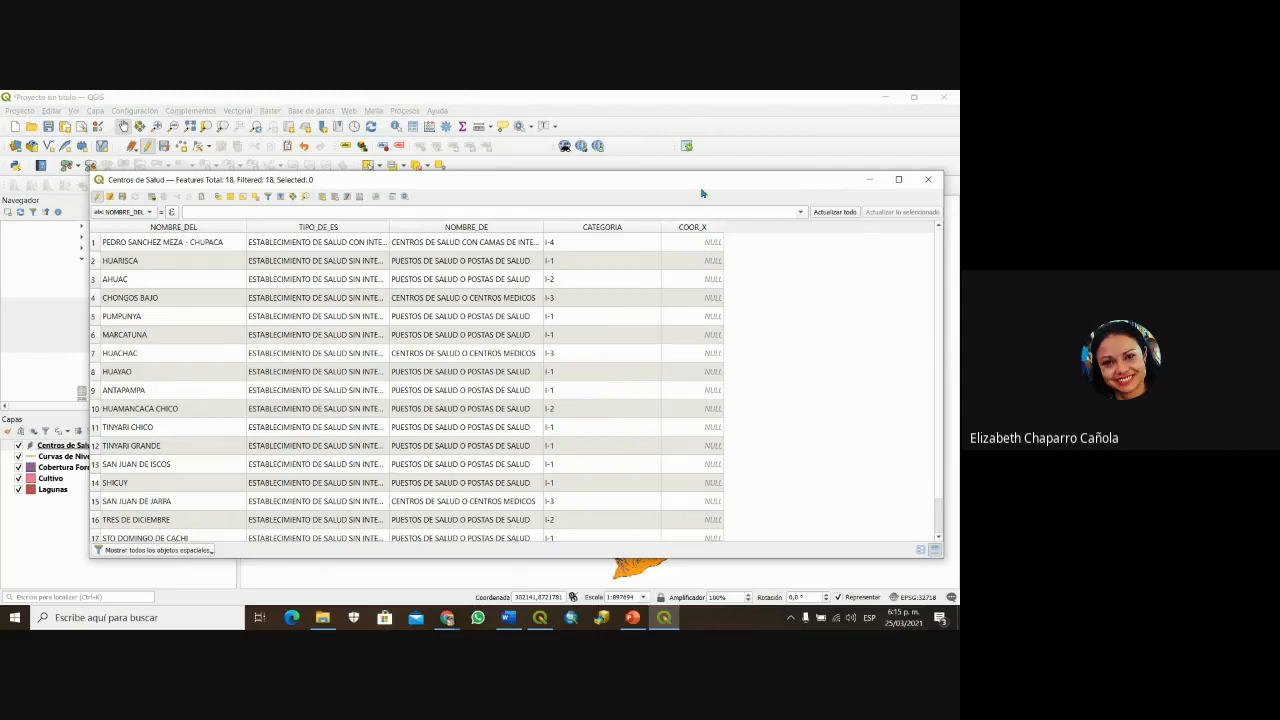
{"action": "left_click_drag", "start_coordinate": [698, 186], "coordinate": [669, 170]}
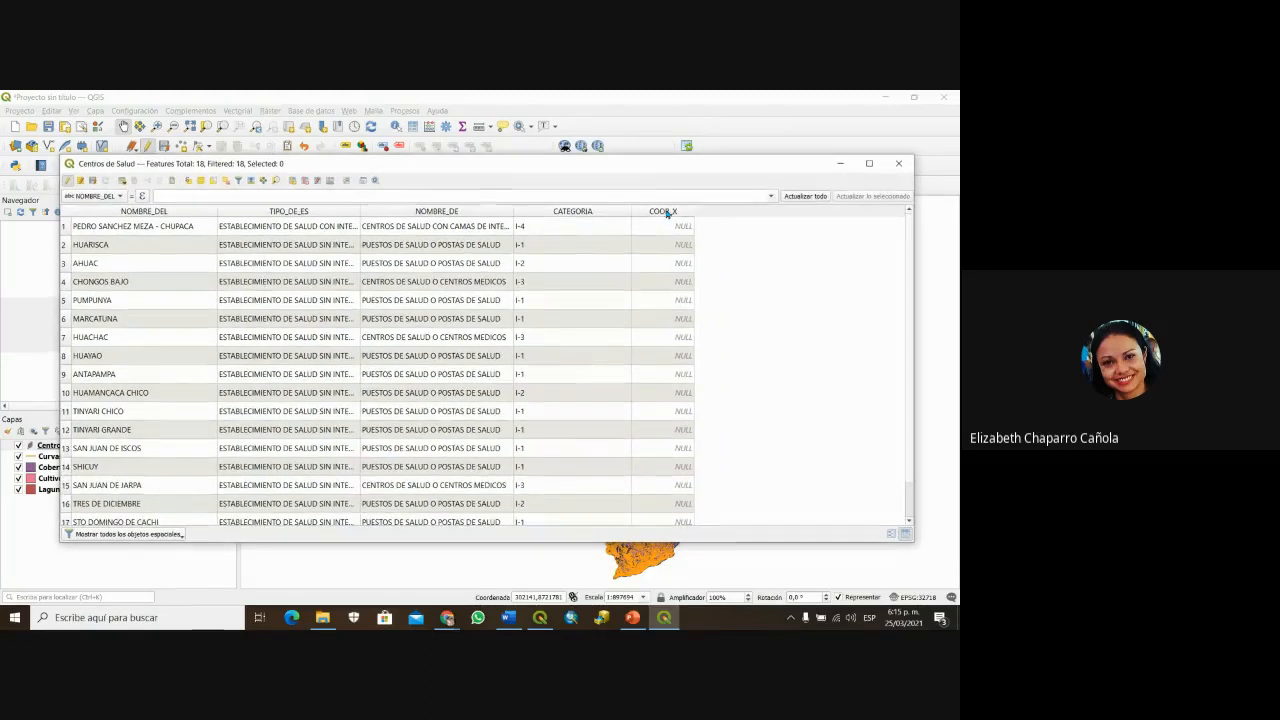
{"action": "double_click", "coordinate": [678, 244]}
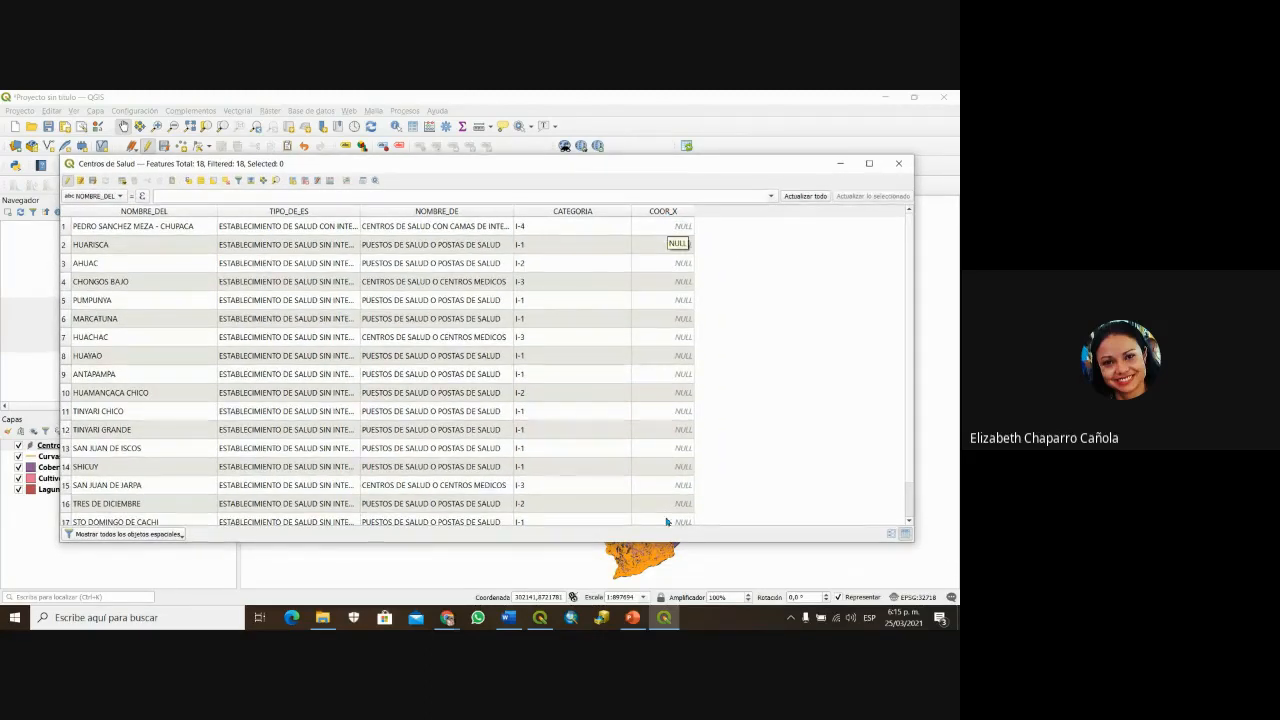
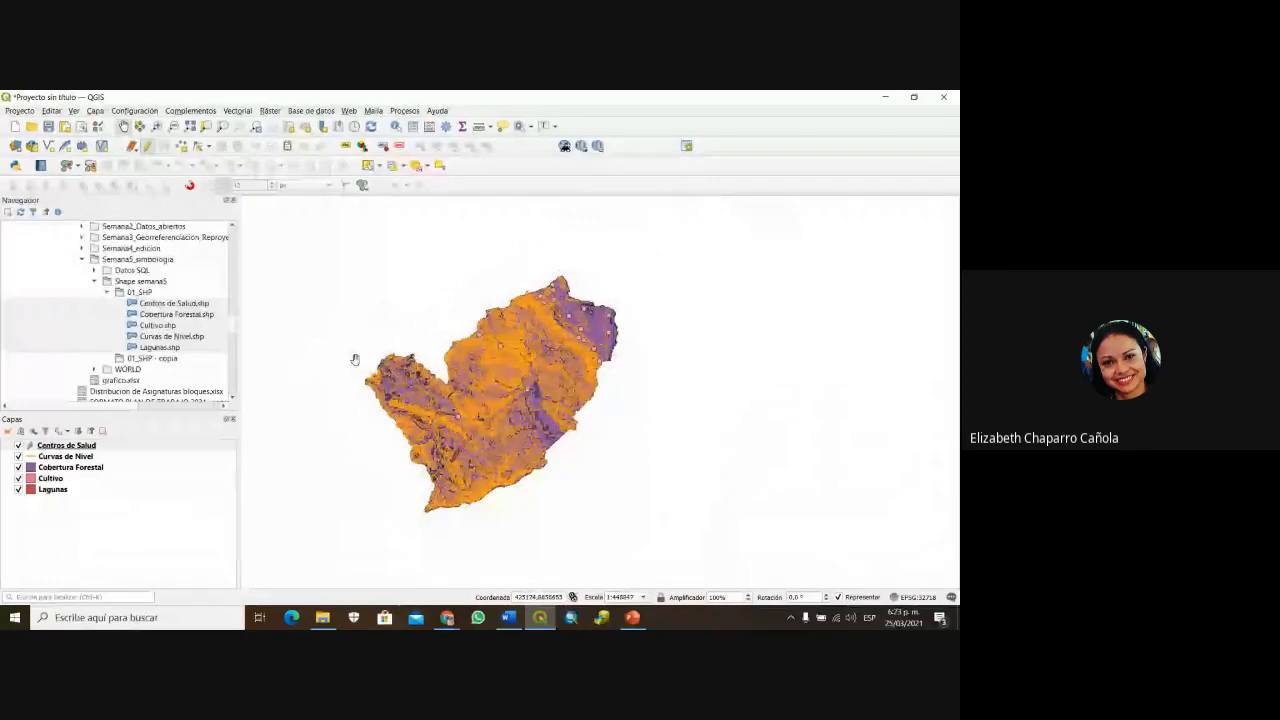
Step: Open the Lagunas attribute table (41 features), then move and resize its window beside the layer tree
{"action": "left_click", "coordinate": [52, 490]}
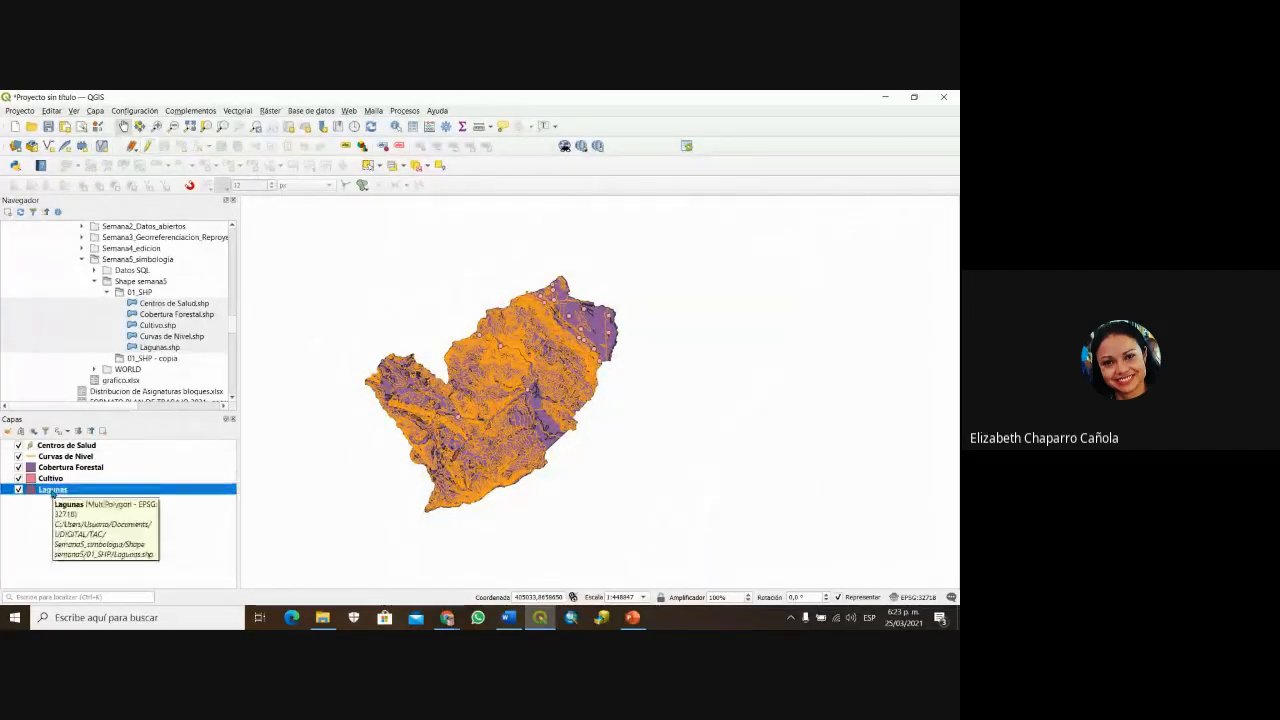
{"action": "right_click", "coordinate": [52, 490]}
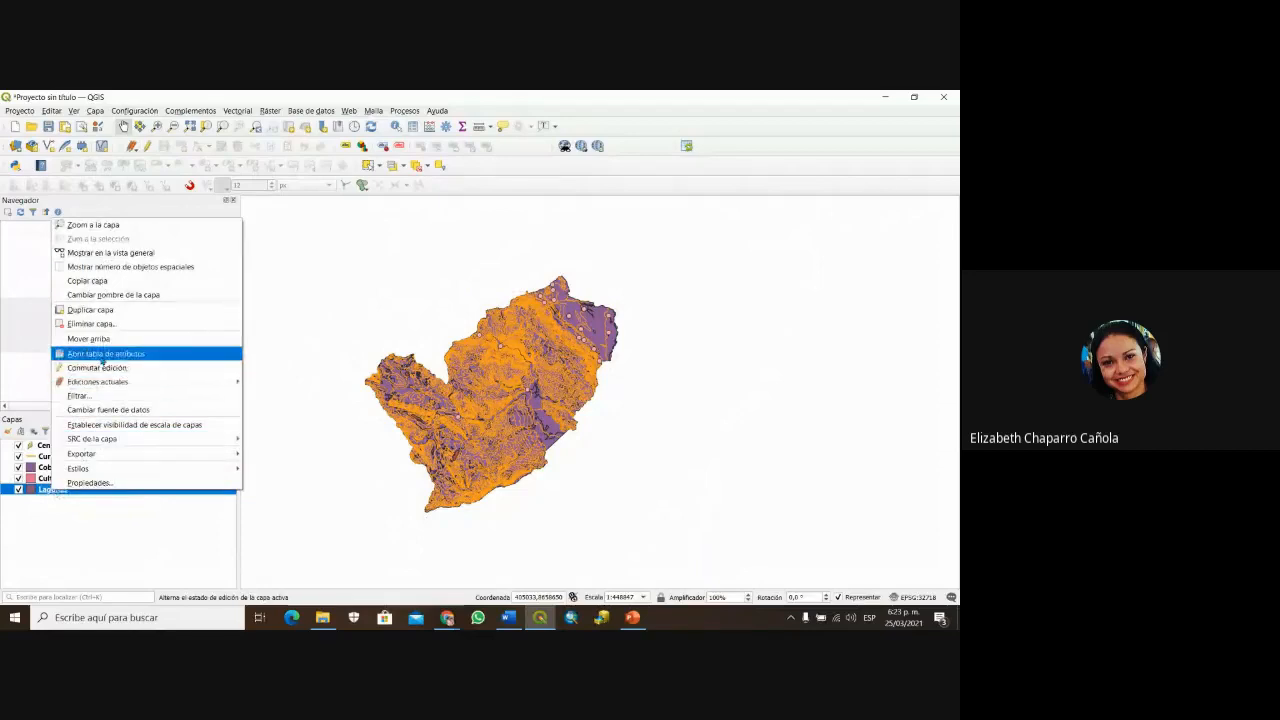
{"action": "left_click", "coordinate": [102, 356]}
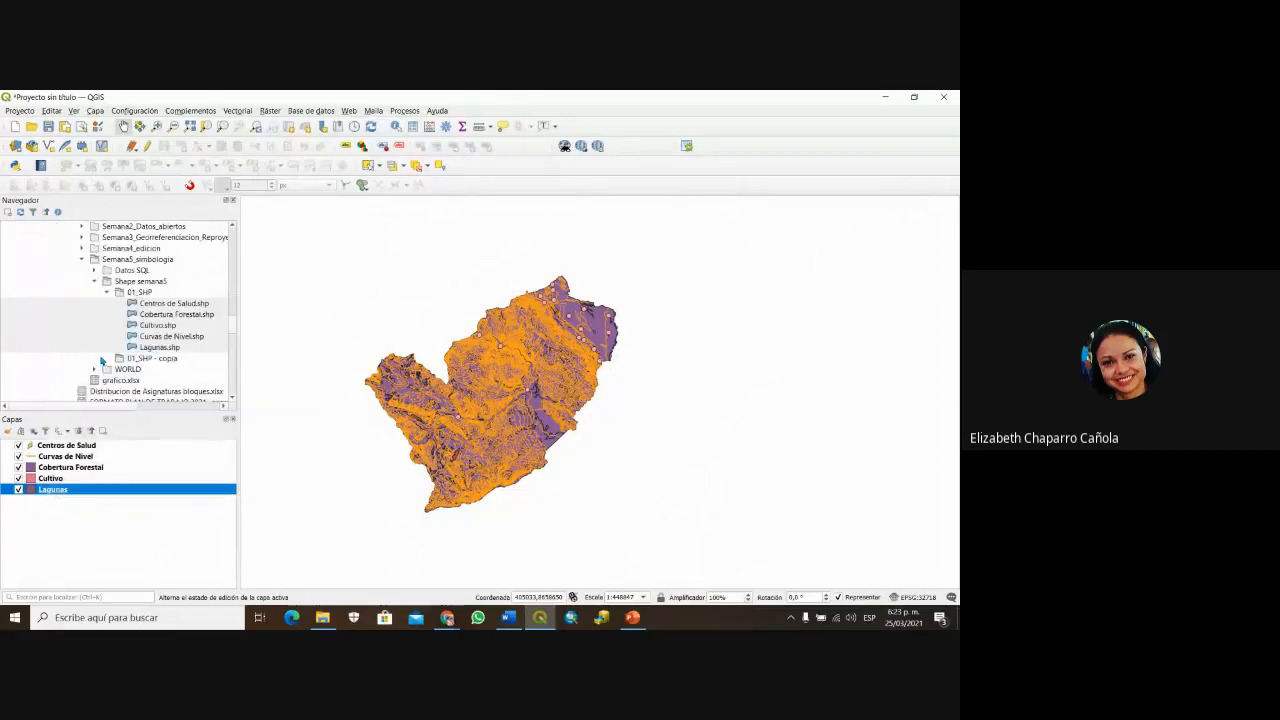
{"action": "left_click_drag", "start_coordinate": [915, 265], "coordinate": [543, 265]}
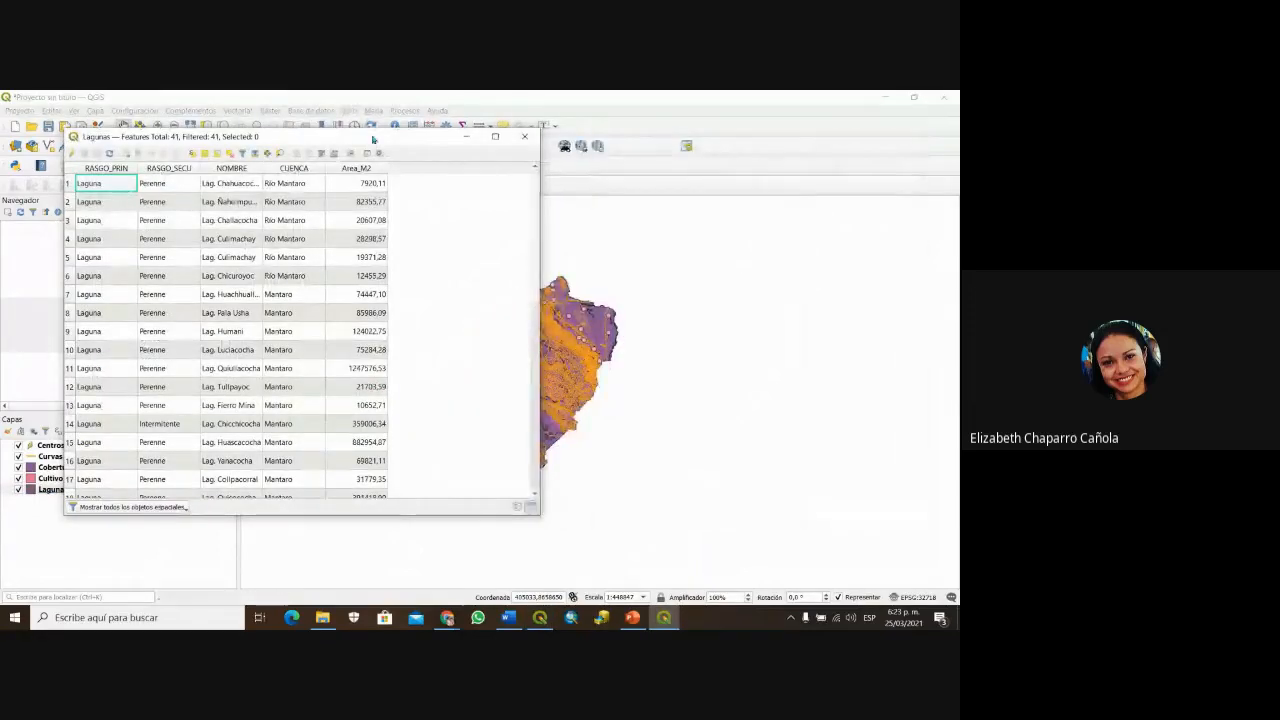
{"action": "left_click_drag", "start_coordinate": [373, 139], "coordinate": [591, 141]}
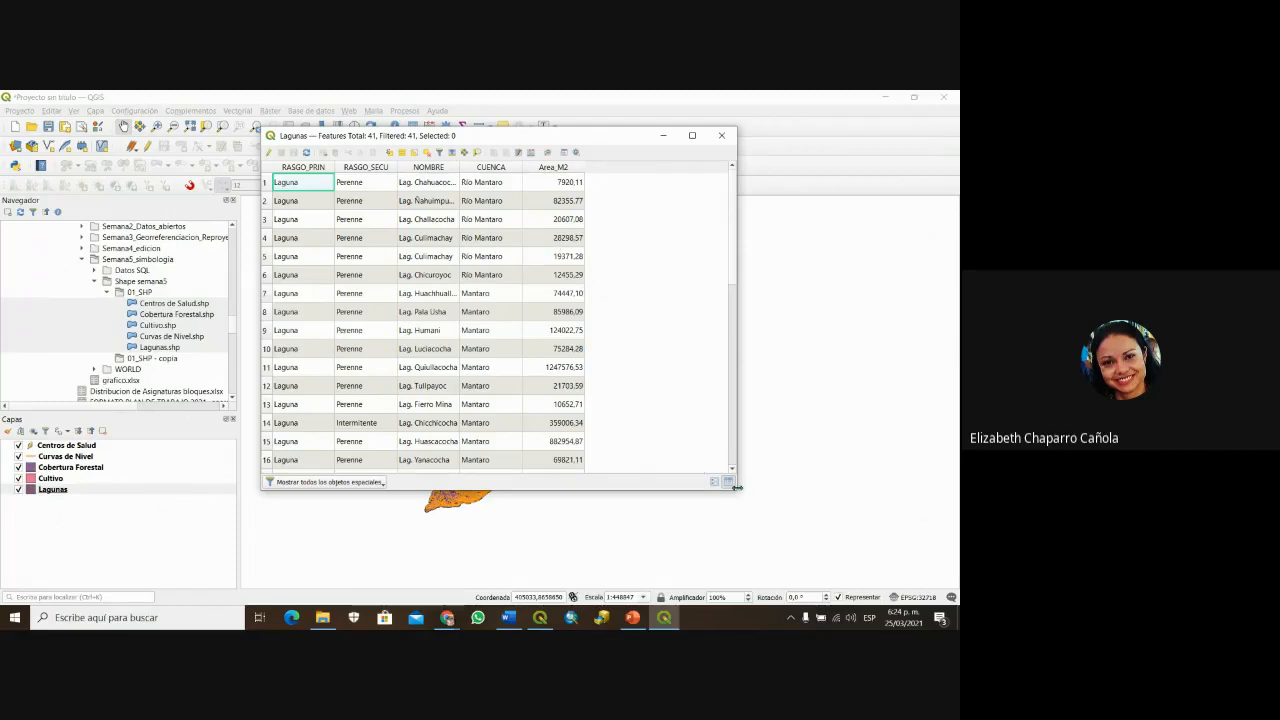
{"action": "left_click_drag", "start_coordinate": [736, 486], "coordinate": [796, 529]}
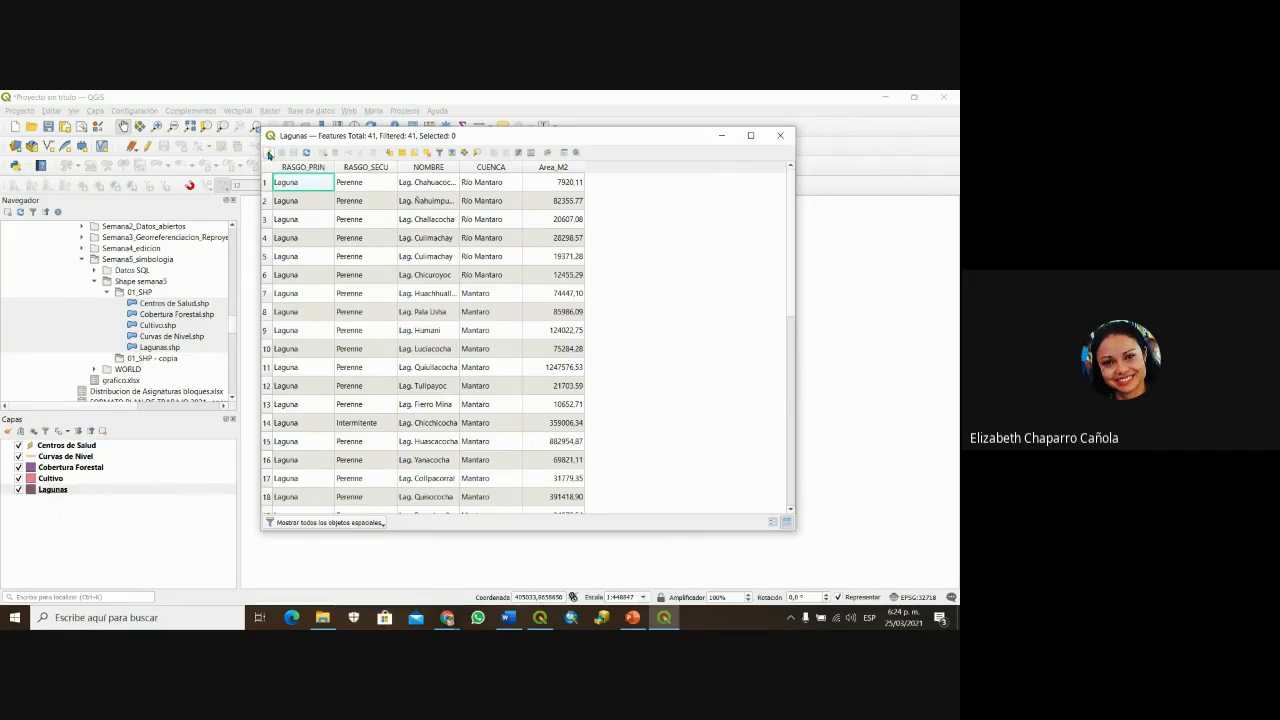
Step: Turn on editing for Lagunas, sort by Area_M2, and delete the Area_M2 field
{"action": "left_click", "coordinate": [268, 154]}
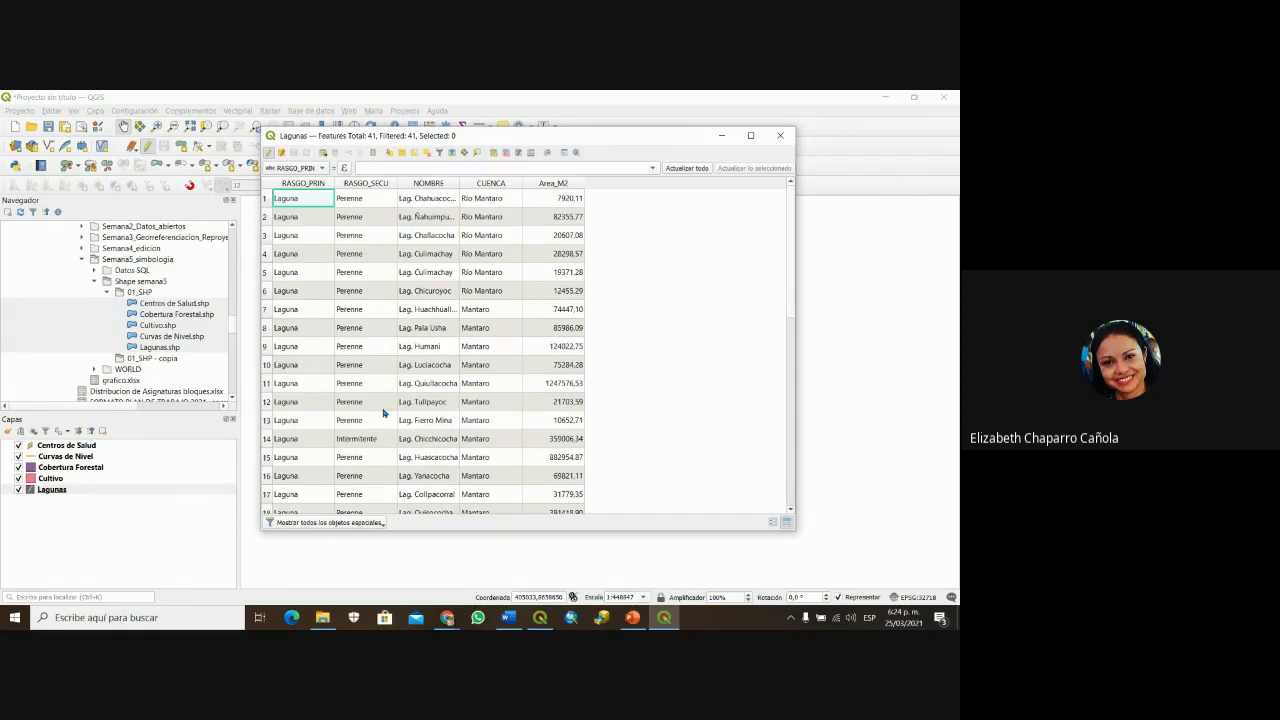
{"action": "left_click", "coordinate": [555, 185]}
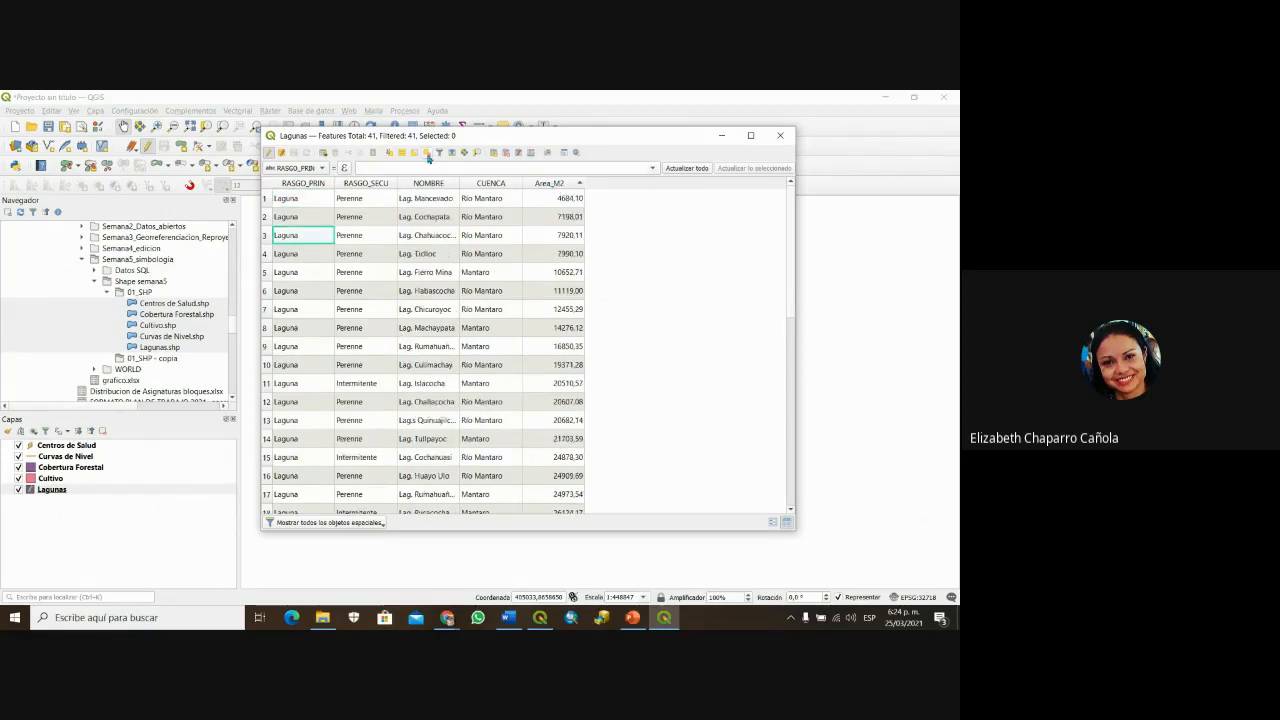
{"action": "left_click", "coordinate": [506, 155]}
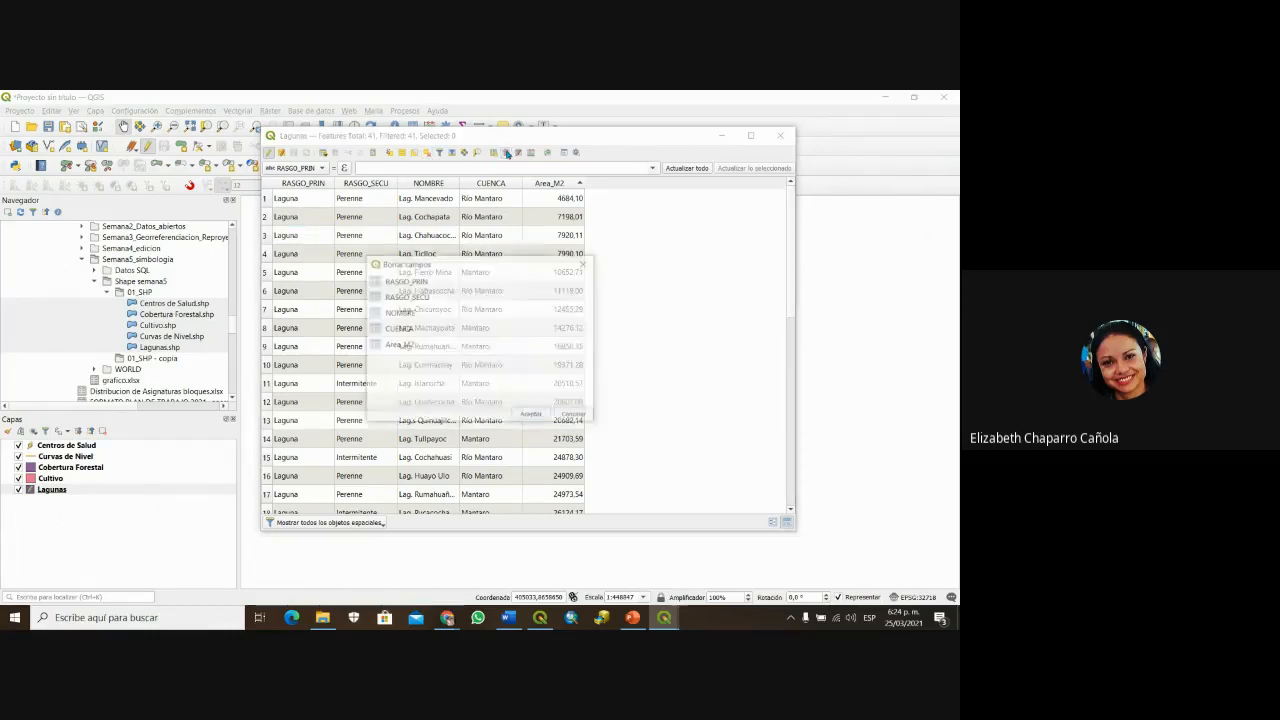
{"action": "left_click", "coordinate": [396, 346]}
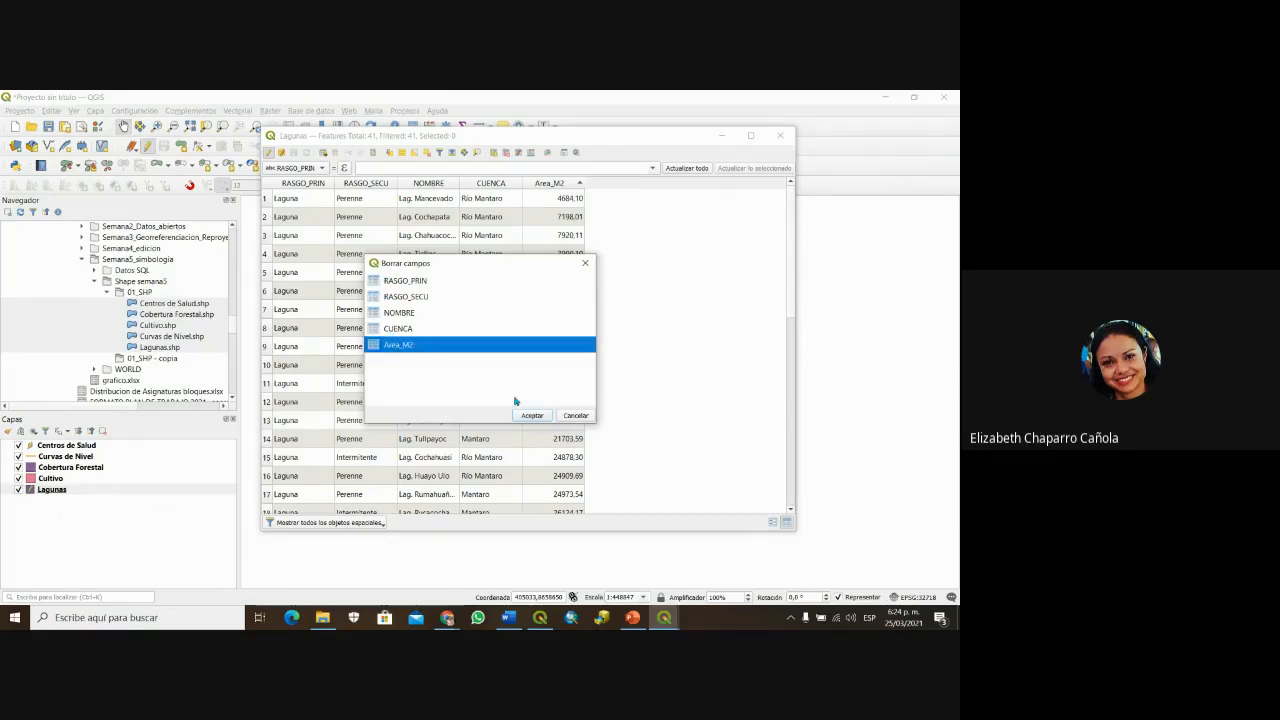
{"action": "left_click", "coordinate": [532, 416]}
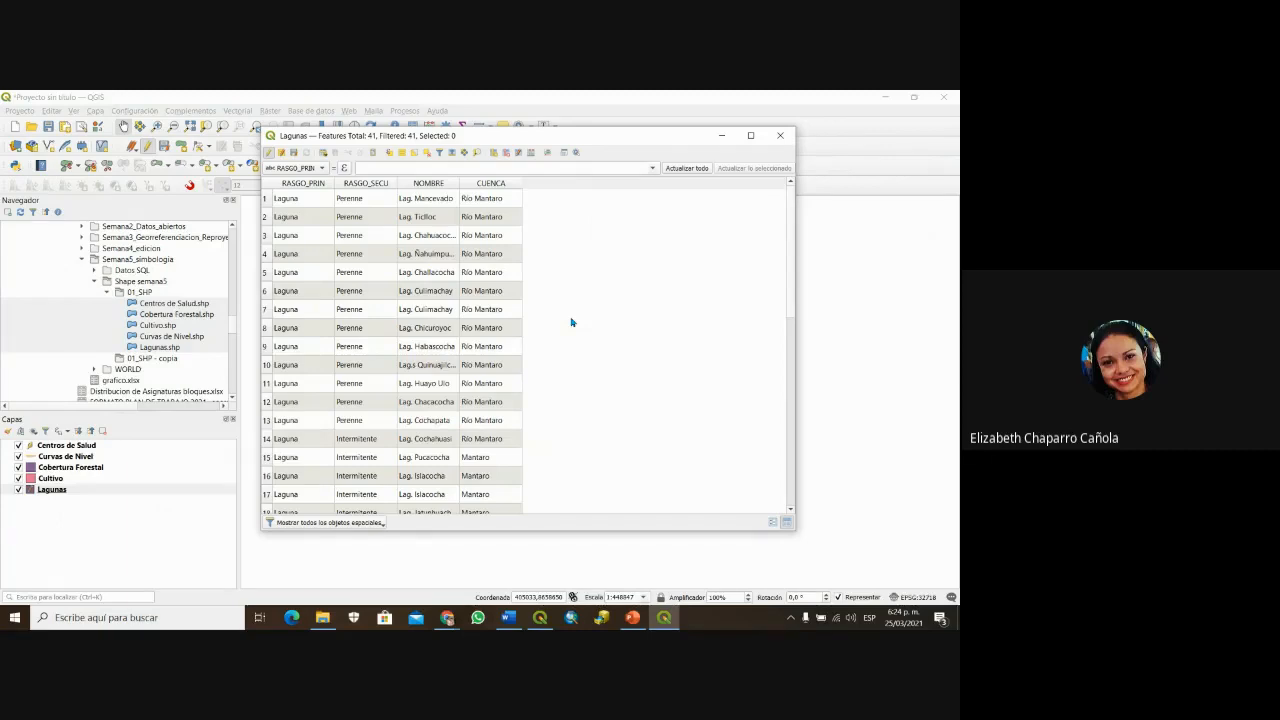
Step: In the Field Calculator, name a new output field AREA_M2 of type Número decimal (real)
{"action": "left_click", "coordinate": [531, 155]}
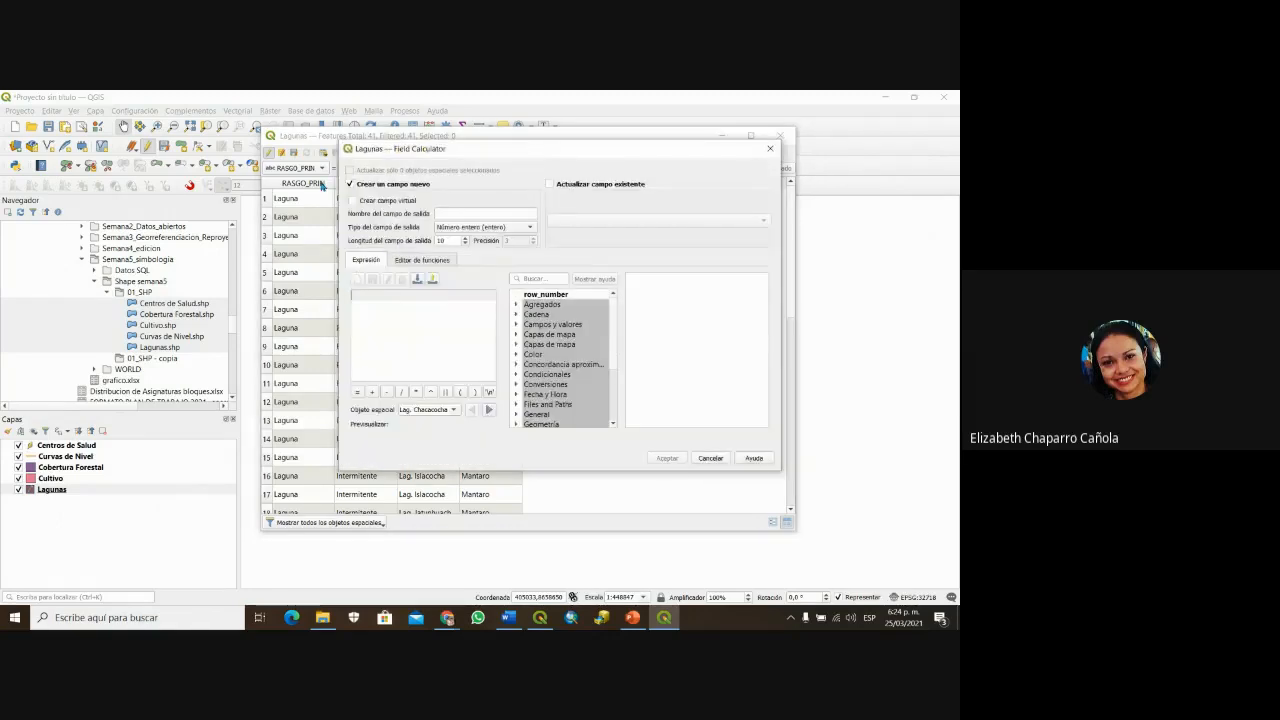
{"action": "left_click", "coordinate": [439, 213]}
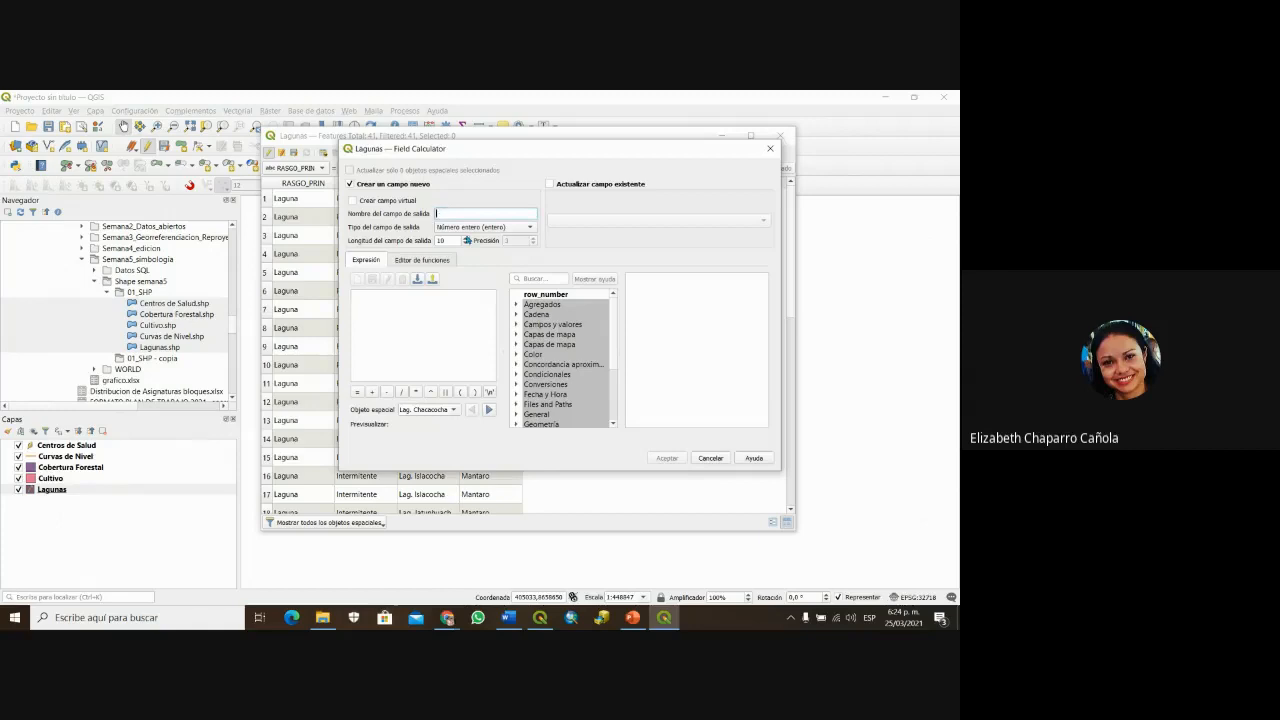
{"action": "type", "text": "a"}
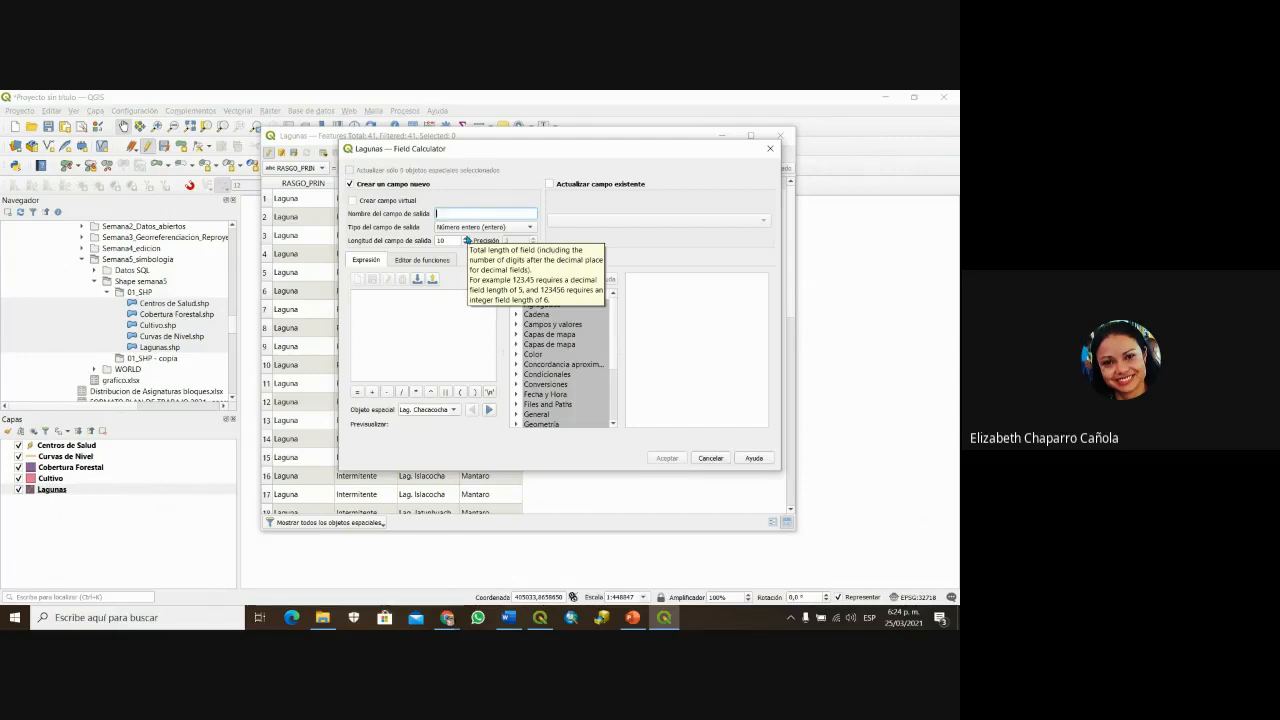
{"action": "type", "text": "AREA_M2"}
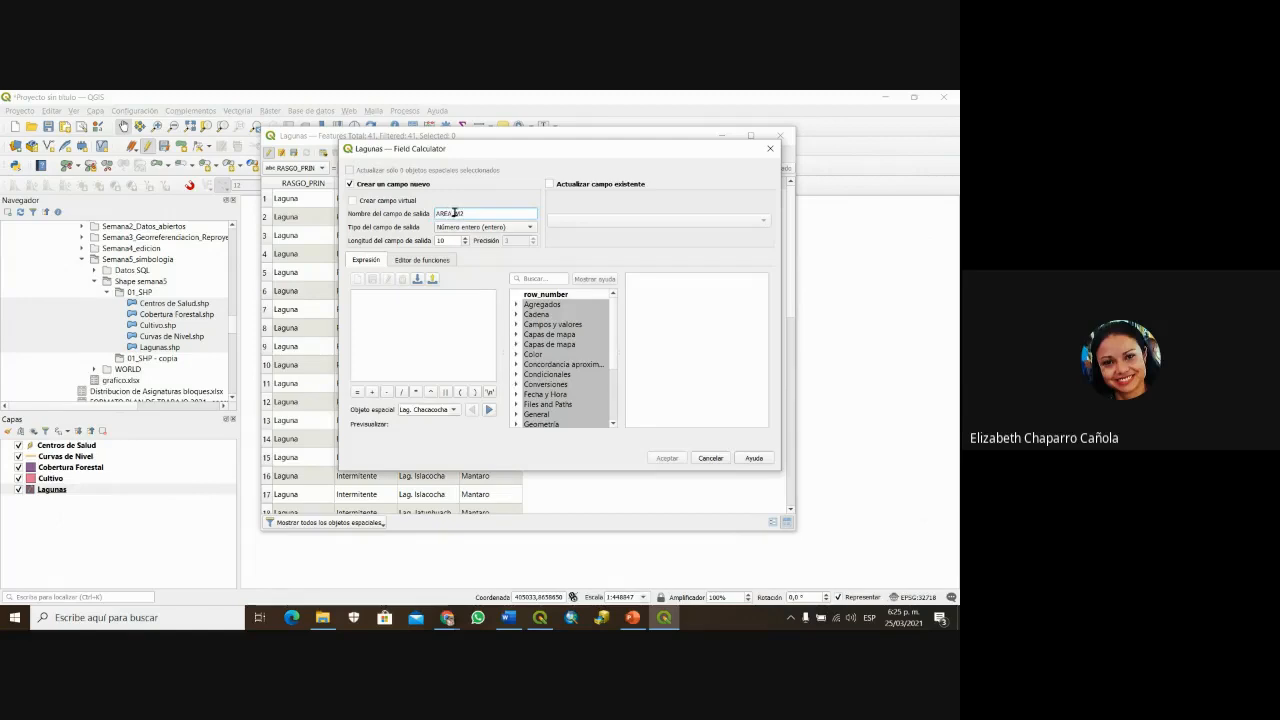
{"action": "left_click_drag", "start_coordinate": [454, 213], "coordinate": [468, 213]}
{"action": "left_click", "coordinate": [483, 213]}
{"action": "left_click", "coordinate": [531, 228]}
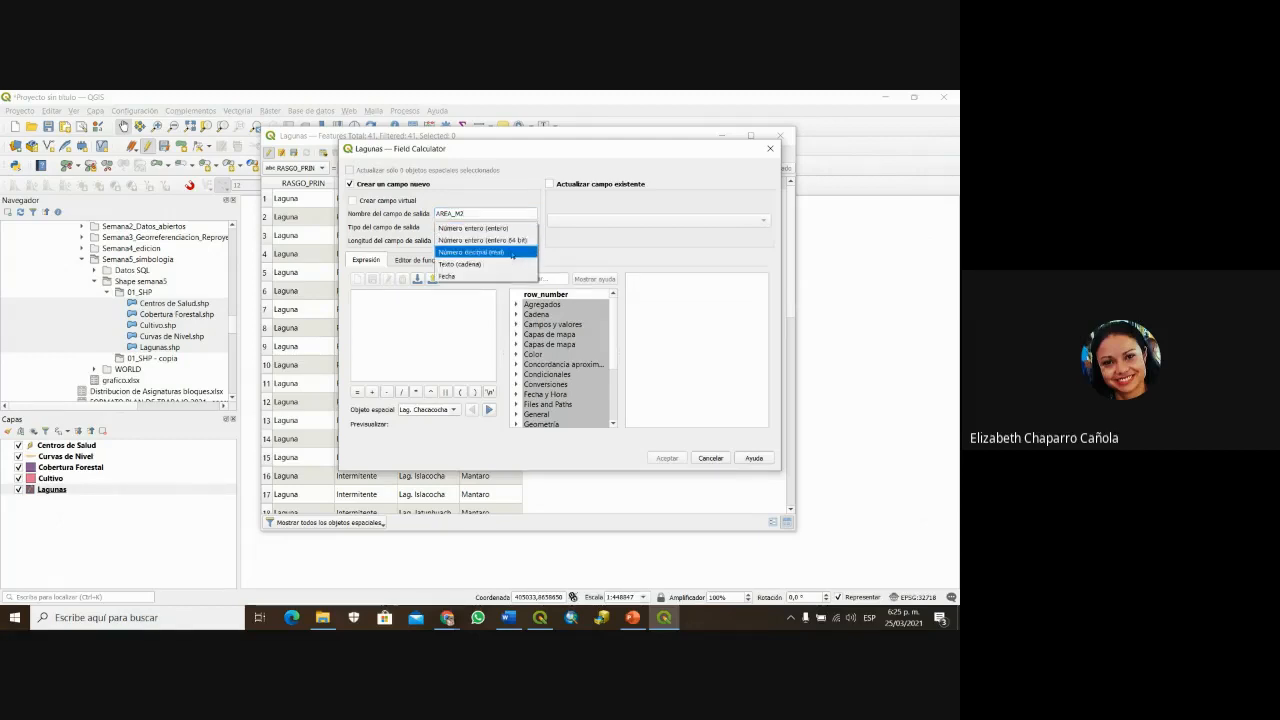
{"action": "left_click", "coordinate": [513, 252]}
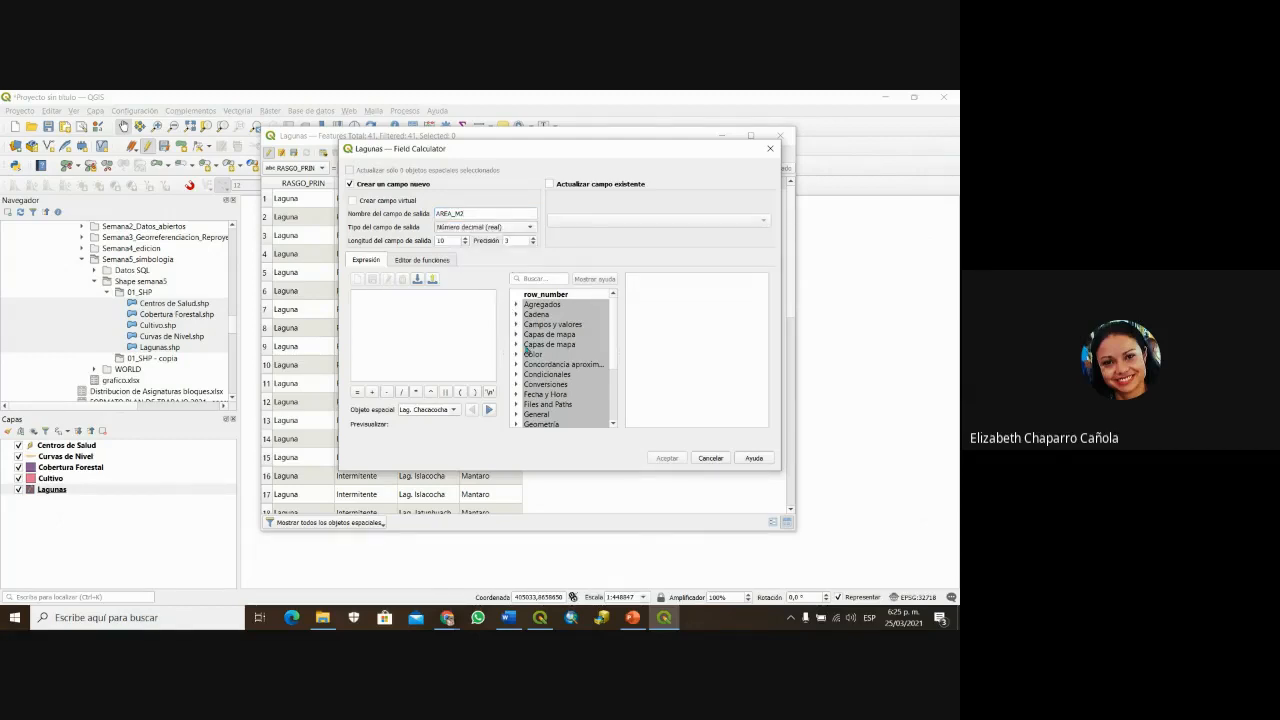
Step: Use $area from the Geometria group as the expression and create the AREA_M2 column
{"action": "scroll", "coordinate": [535, 375], "scroll_direction": "down", "scroll_amount": 1}
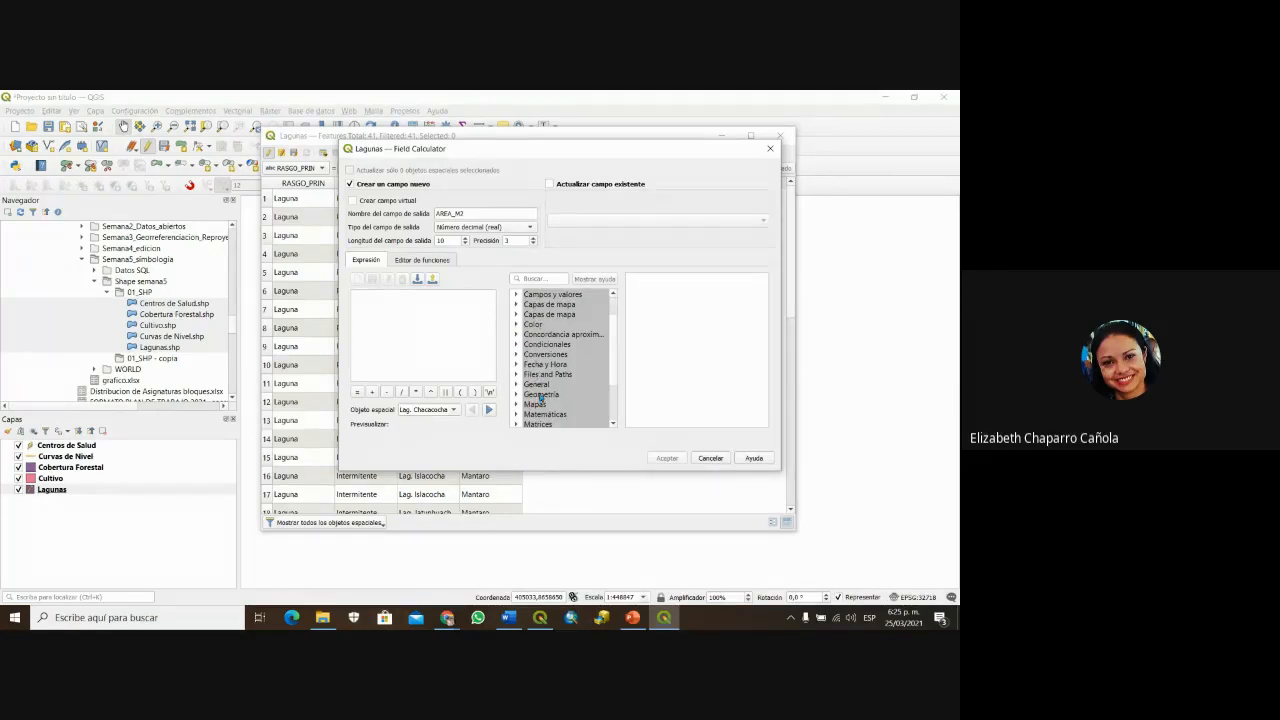
{"action": "double_click", "coordinate": [541, 394]}
{"action": "scroll", "coordinate": [562, 360], "scroll_direction": "down", "scroll_amount": 1}
{"action": "scroll", "coordinate": [566, 357], "scroll_direction": "down", "scroll_amount": 2}
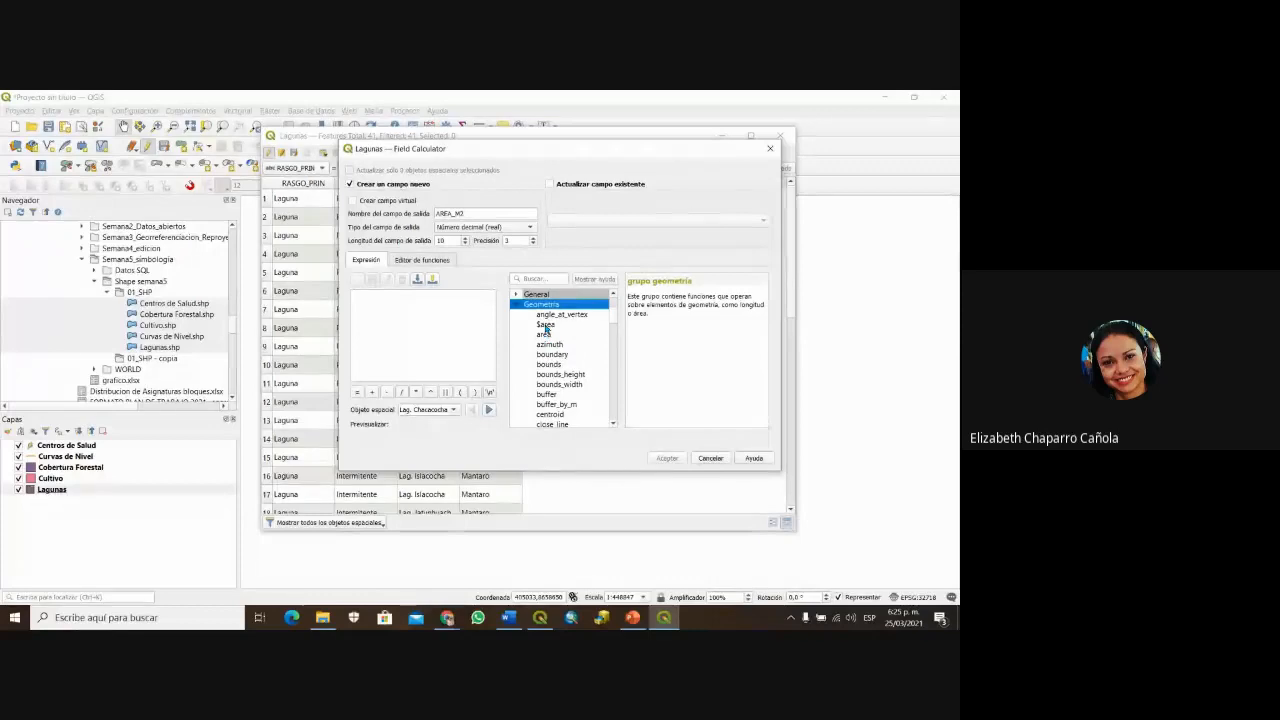
{"action": "left_click", "coordinate": [545, 327]}
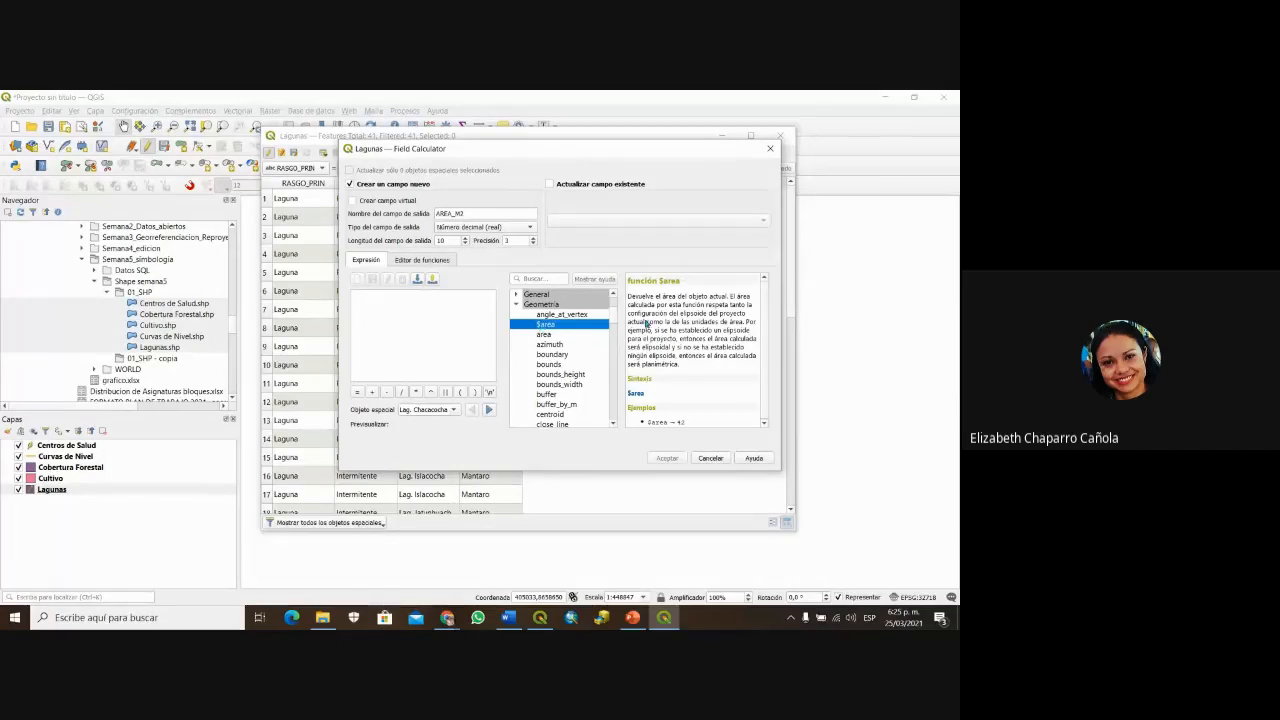
{"action": "double_click", "coordinate": [562, 326]}
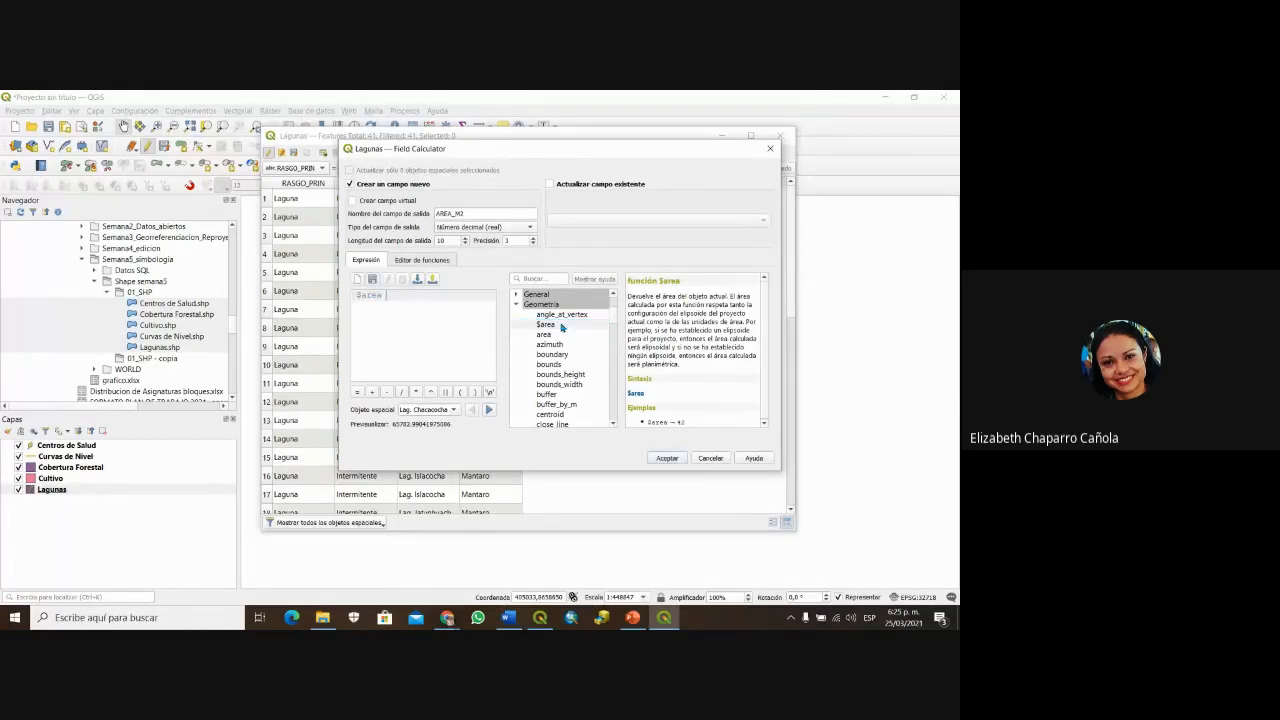
{"action": "left_click", "coordinate": [667, 458]}
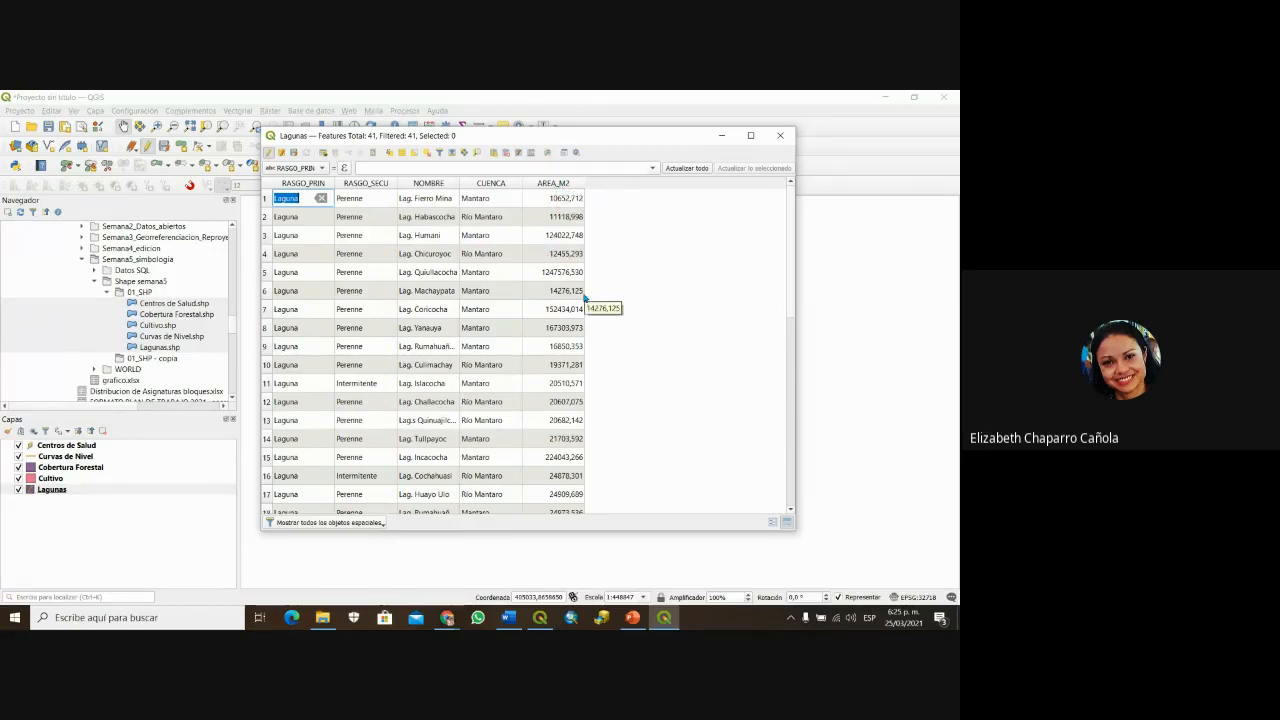
Step: Create a decimal AREA_HA field in the Field Calculator with the expression $area / 10000
{"action": "left_click", "coordinate": [530, 153]}
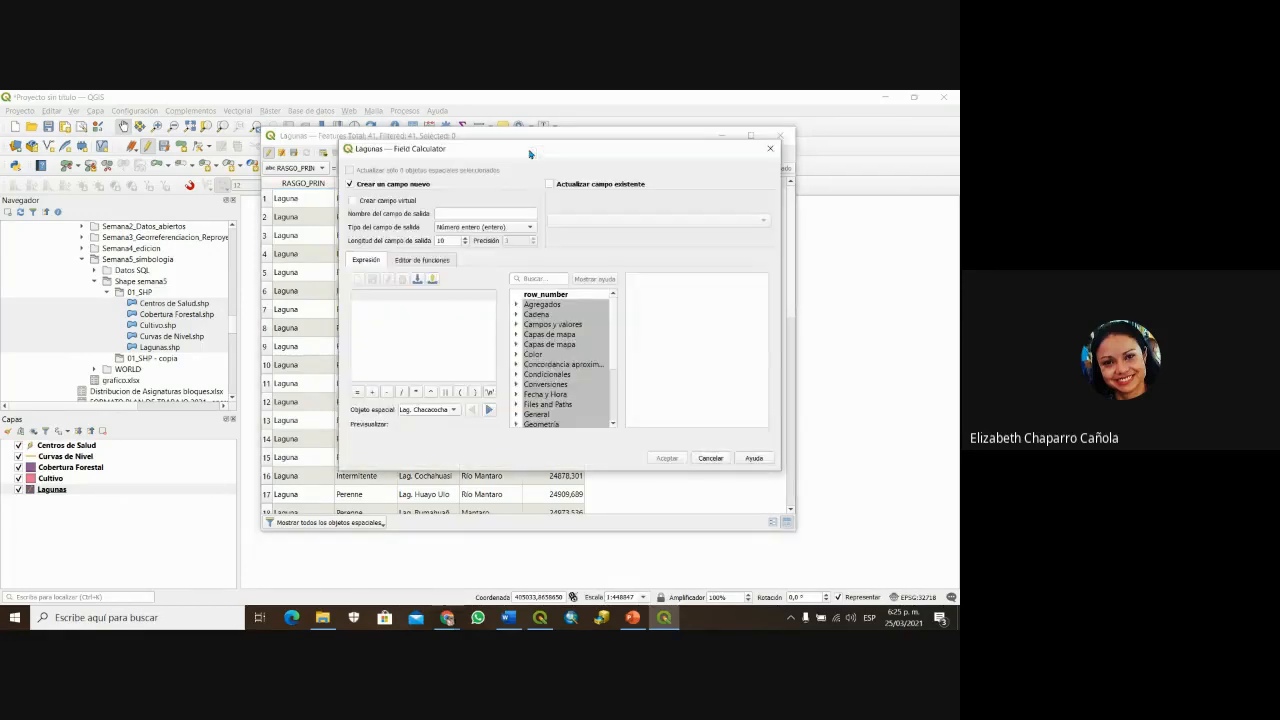
{"action": "left_click", "coordinate": [450, 213]}
{"action": "type", "text": "A"}
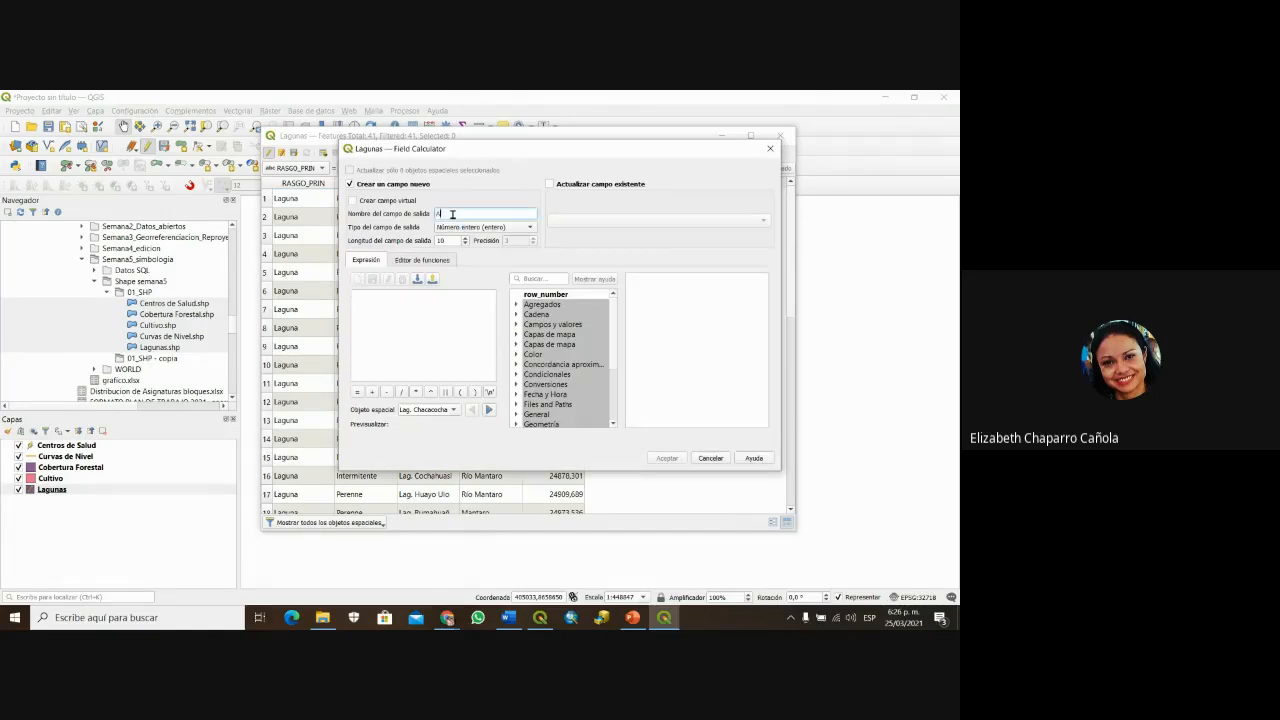
{"action": "type", "text": "REA_HA"}
{"action": "left_click", "coordinate": [480, 228]}
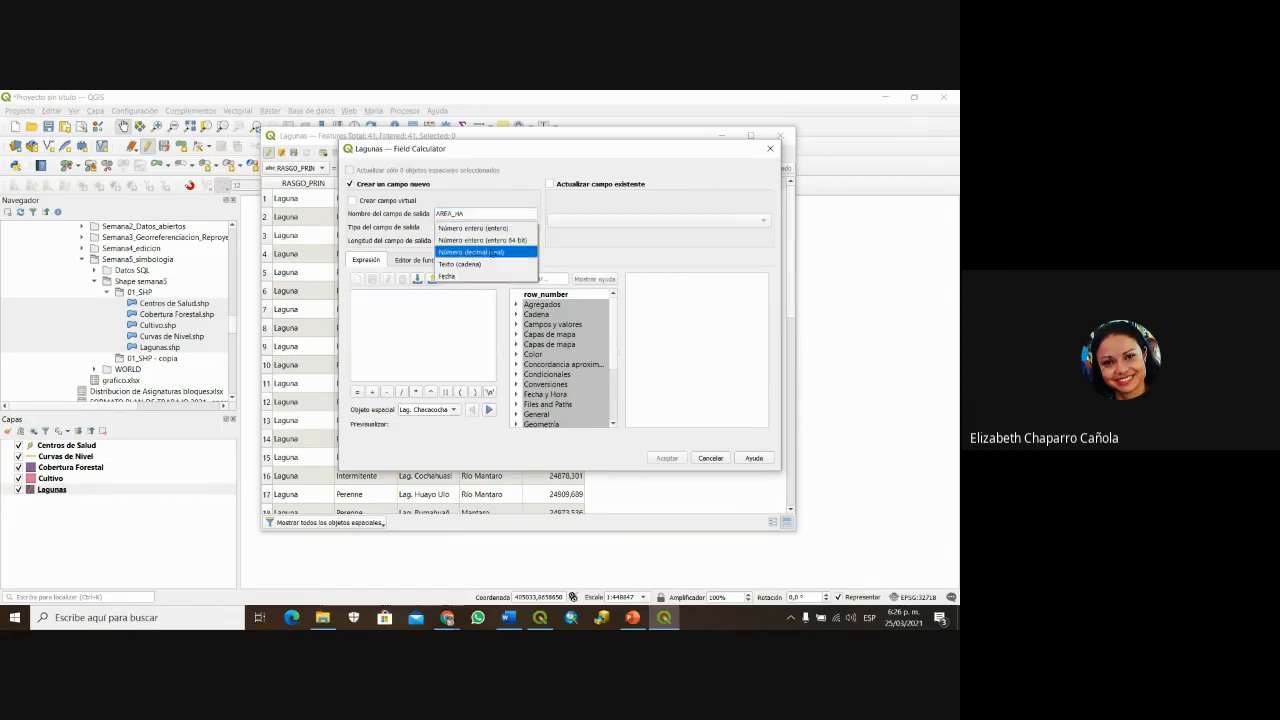
{"action": "left_click", "coordinate": [490, 252]}
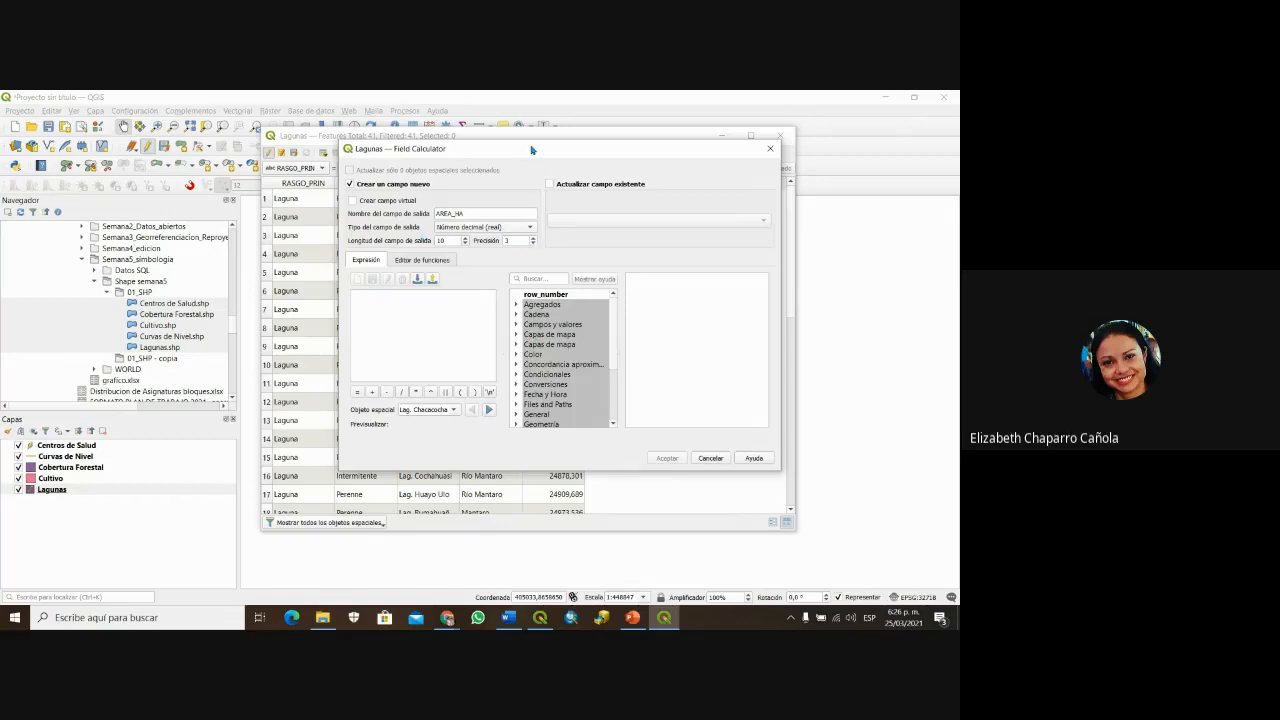
{"action": "left_click_drag", "start_coordinate": [534, 150], "coordinate": [486, 170]}
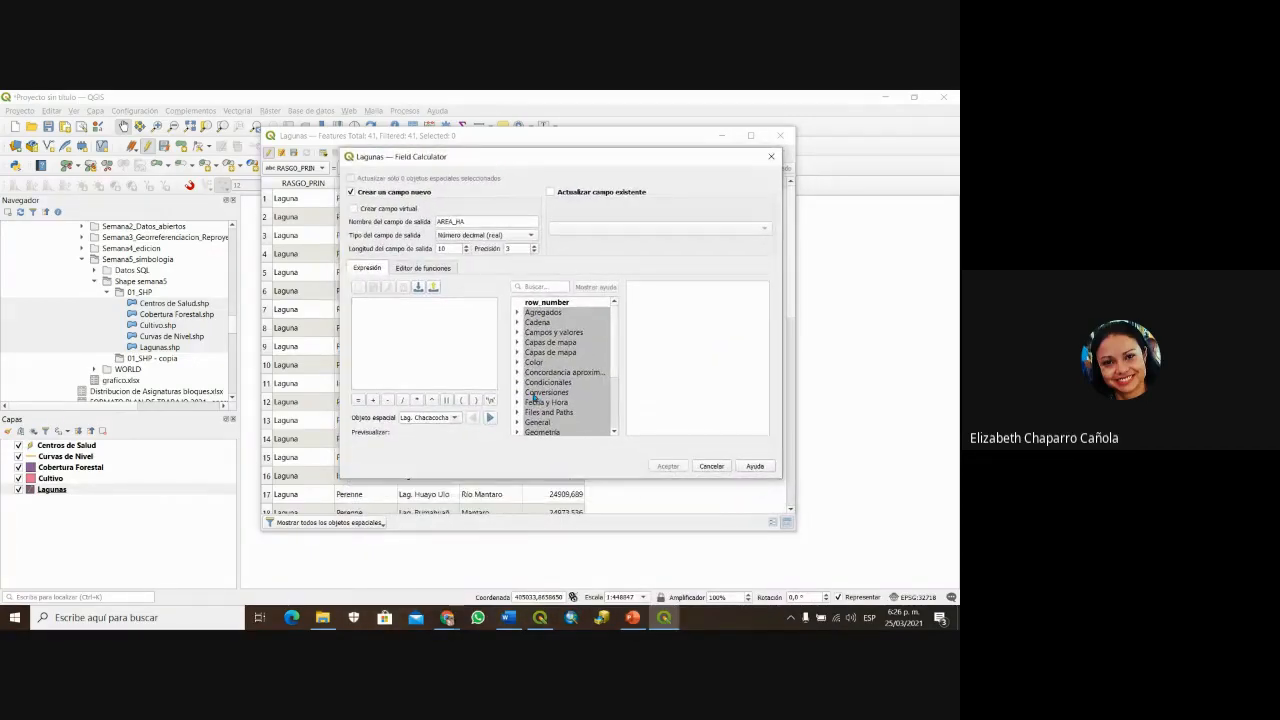
{"action": "scroll", "coordinate": [534, 391], "scroll_direction": "down", "scroll_amount": 3}
{"action": "double_click", "coordinate": [542, 372]}
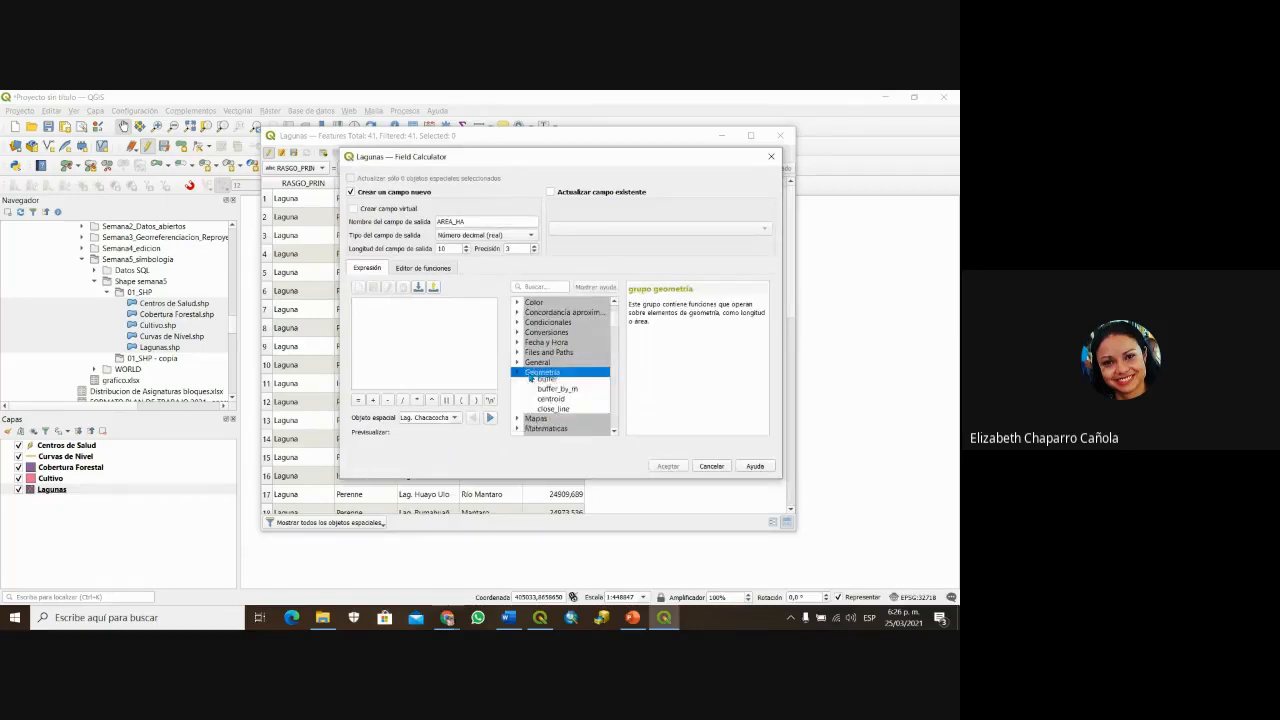
{"action": "double_click", "coordinate": [548, 393]}
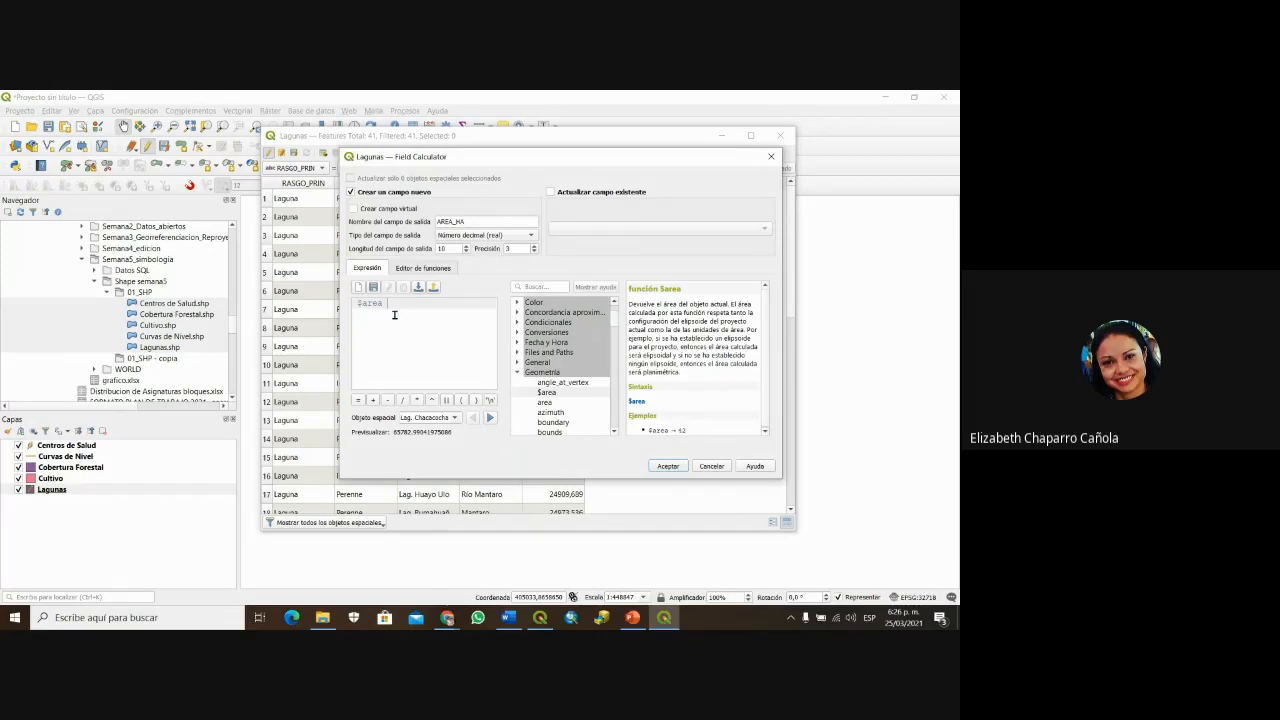
{"action": "left_click", "coordinate": [402, 400]}
{"action": "type", "text": "10000"}
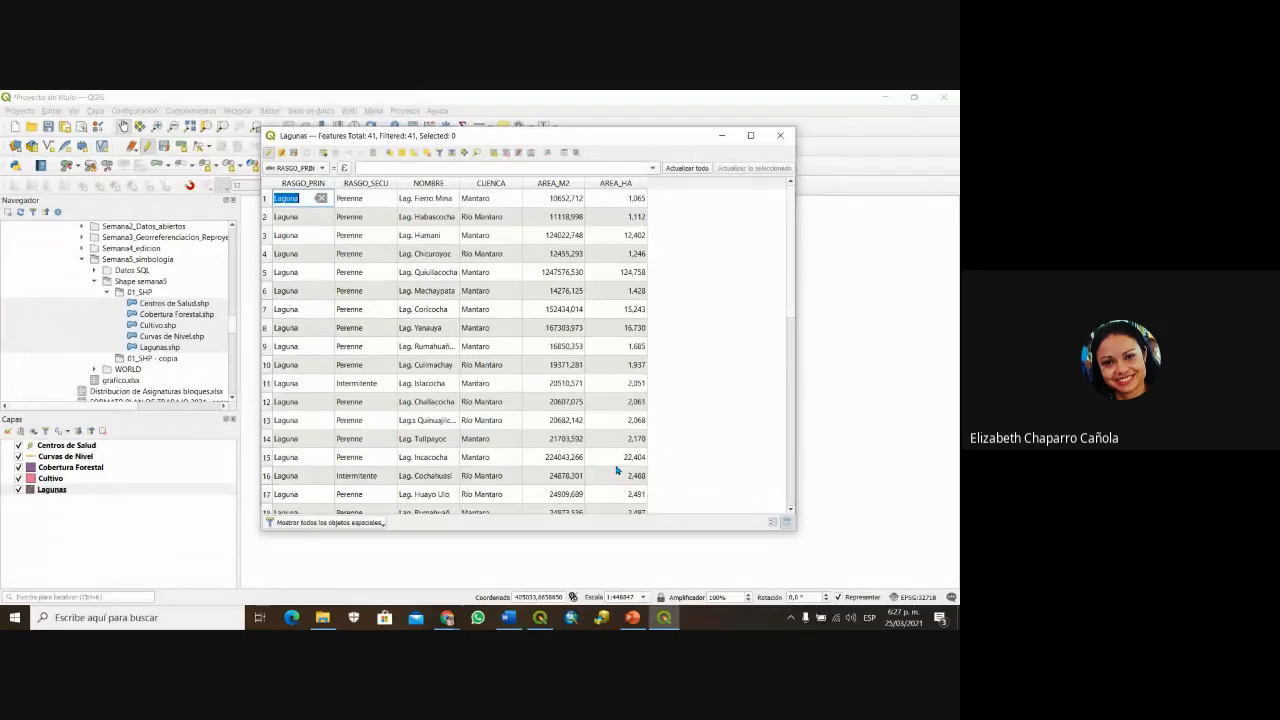
Step: Close the Lagunas table and save the project as SIMBOLOGIA in the TAC > Semana5_simbologia folder
{"action": "left_click", "coordinate": [780, 136]}
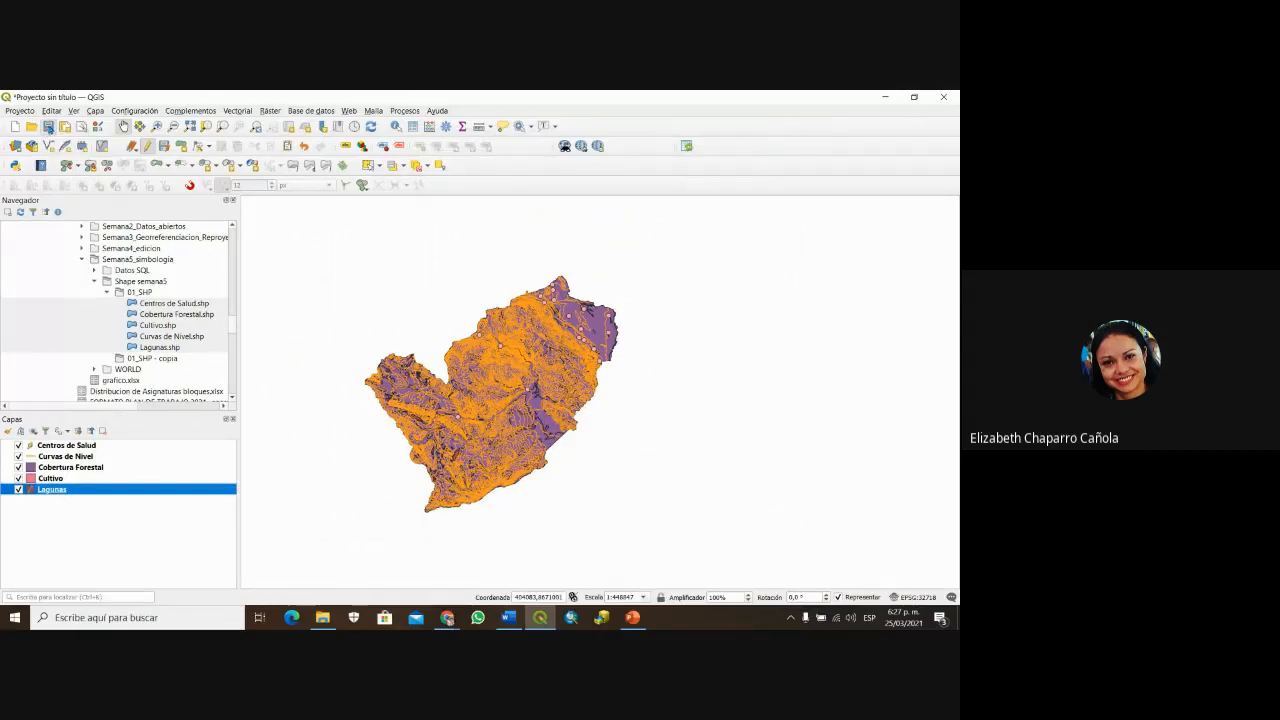
{"action": "left_click", "coordinate": [48, 127]}
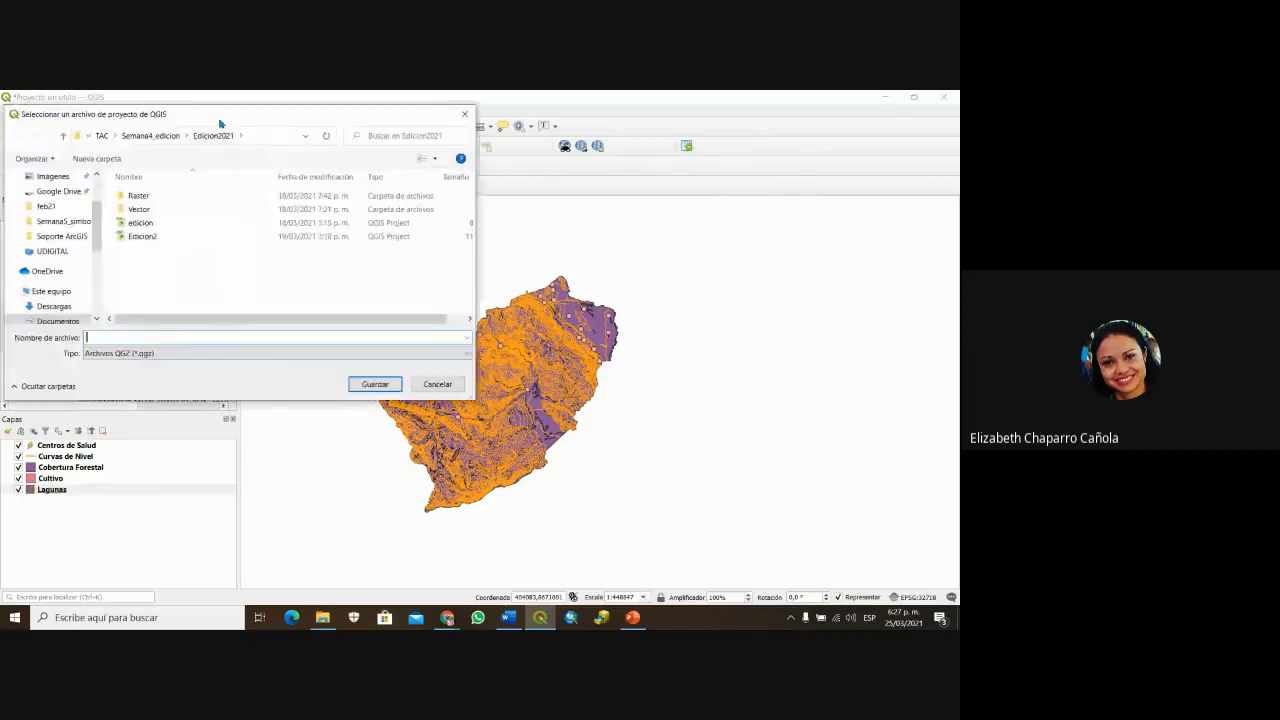
{"action": "left_click_drag", "start_coordinate": [220, 118], "coordinate": [366, 160]}
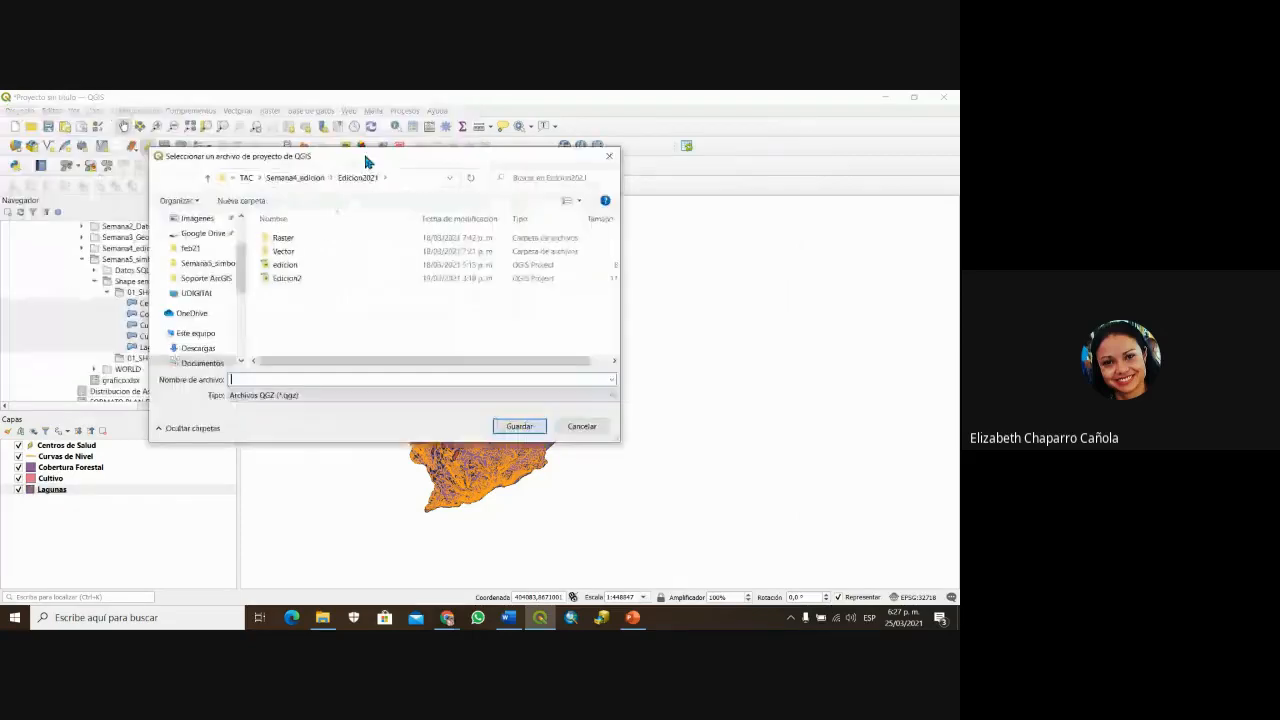
{"action": "left_click", "coordinate": [291, 178]}
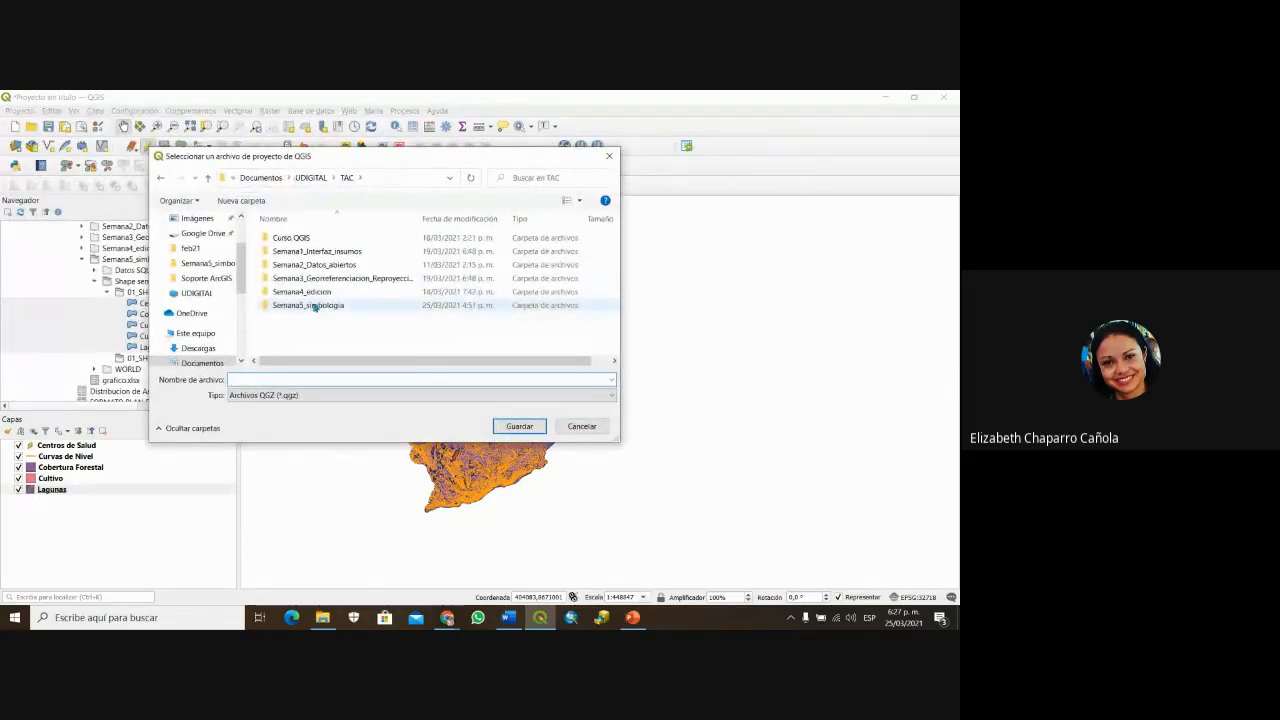
{"action": "double_click", "coordinate": [314, 306]}
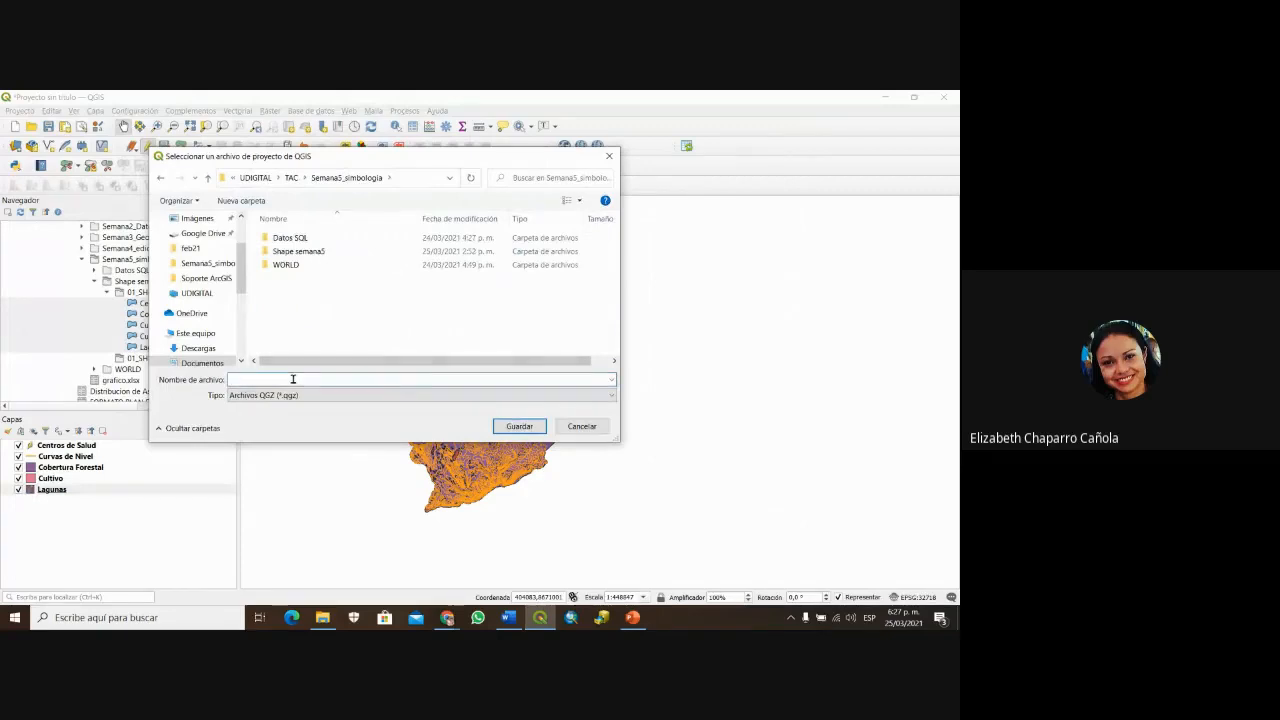
{"action": "type", "text": "SIMBOLOGIA"}
{"action": "left_click", "coordinate": [518, 427]}
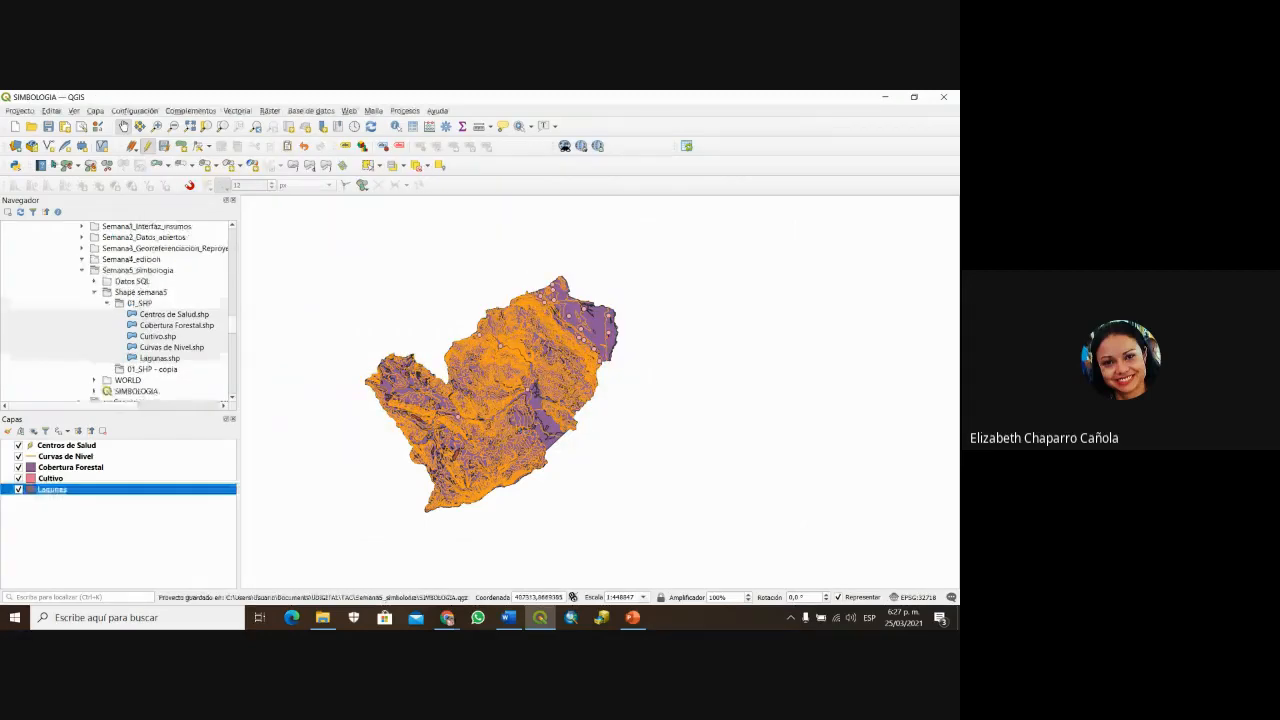
Step: Open the attribute table of the Curvas de Nivel layer, showing its 588 contour features
{"action": "left_click", "coordinate": [47, 458]}
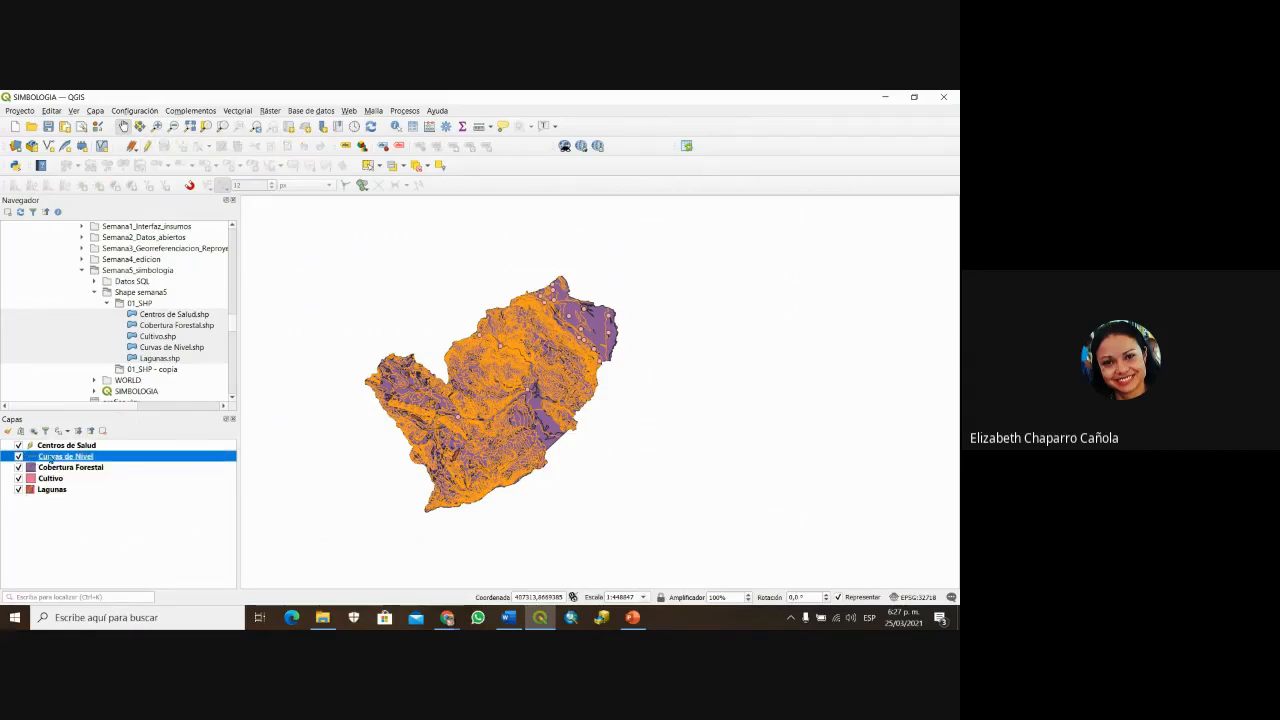
{"action": "right_click", "coordinate": [50, 457]}
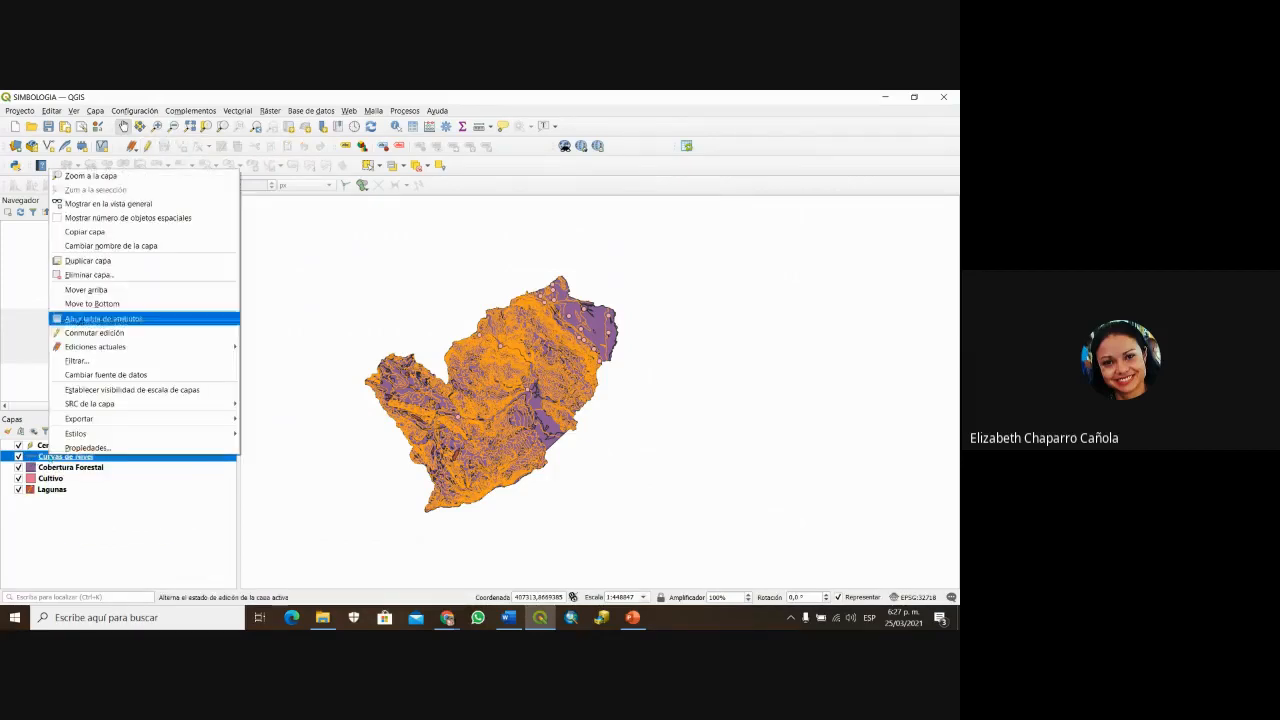
{"action": "left_click", "coordinate": [103, 318]}
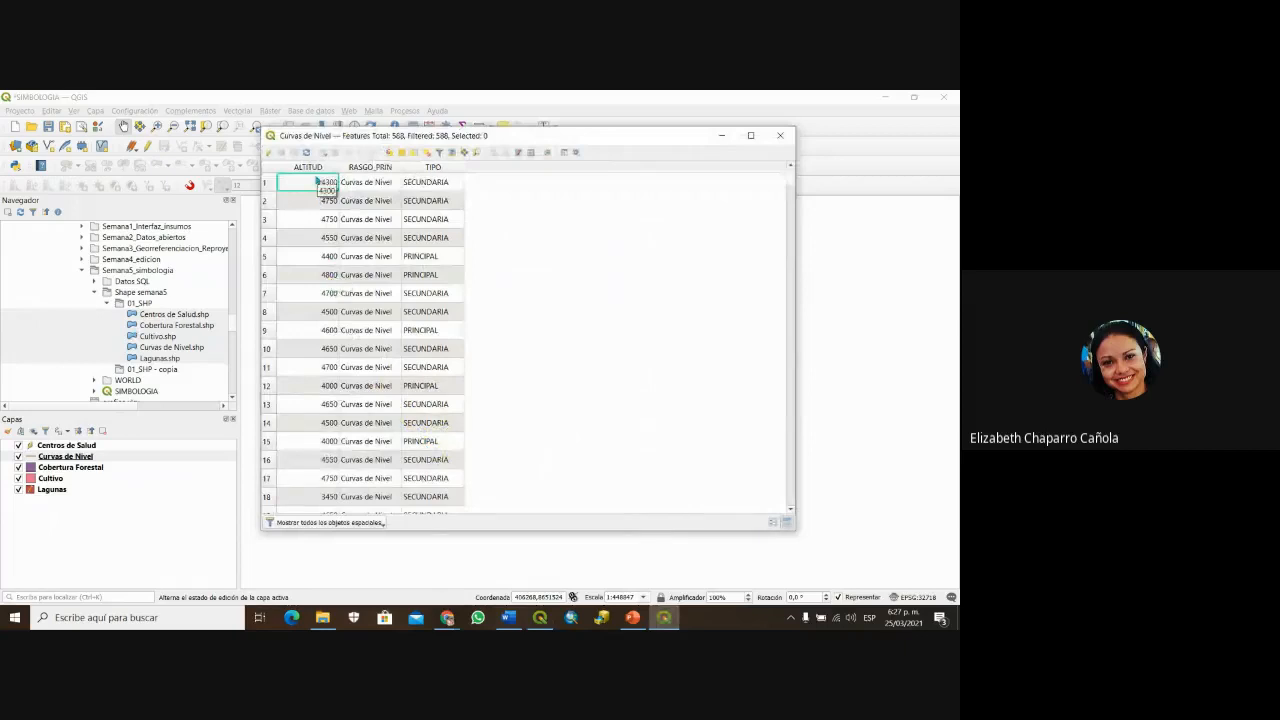
Step: Sort the contour table by ALTITUD both ways, then by RASGO_PRIN, and finally by TIPO
{"action": "left_click", "coordinate": [313, 168]}
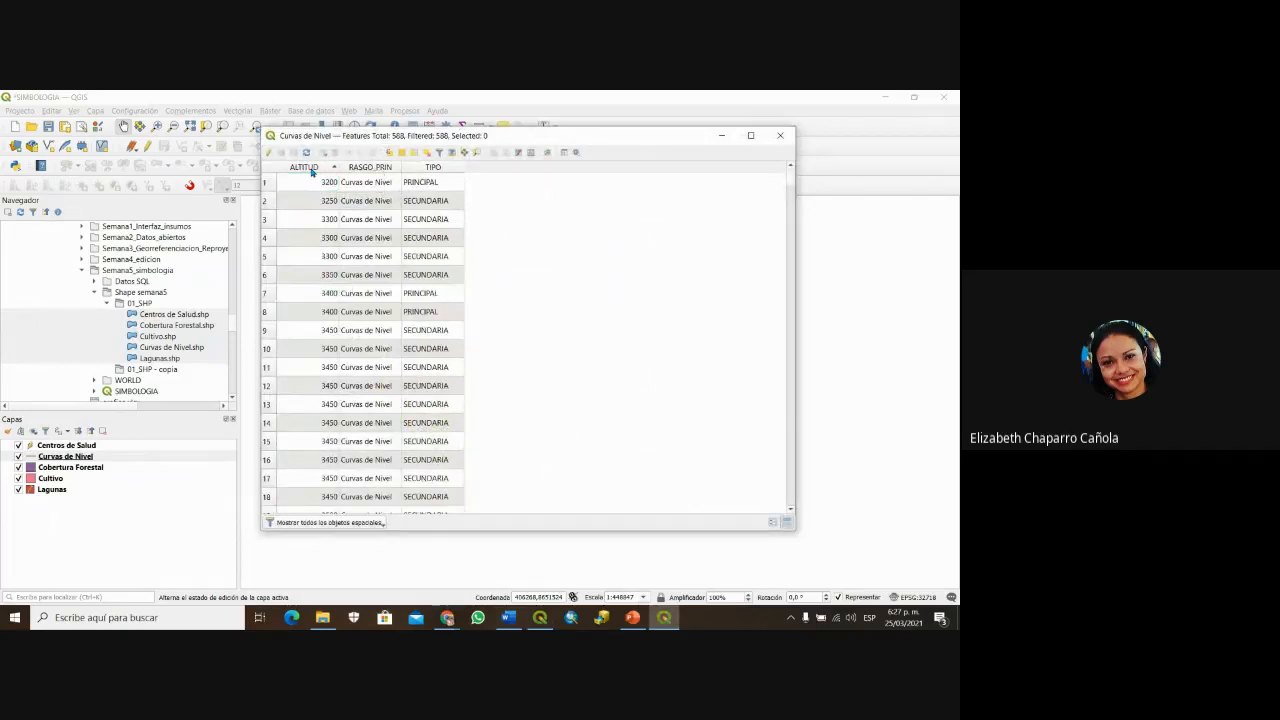
{"action": "left_click", "coordinate": [312, 168]}
{"action": "left_click", "coordinate": [311, 168]}
{"action": "left_click", "coordinate": [311, 168]}
{"action": "left_click", "coordinate": [311, 168]}
{"action": "left_click", "coordinate": [371, 168]}
{"action": "left_click", "coordinate": [428, 168]}
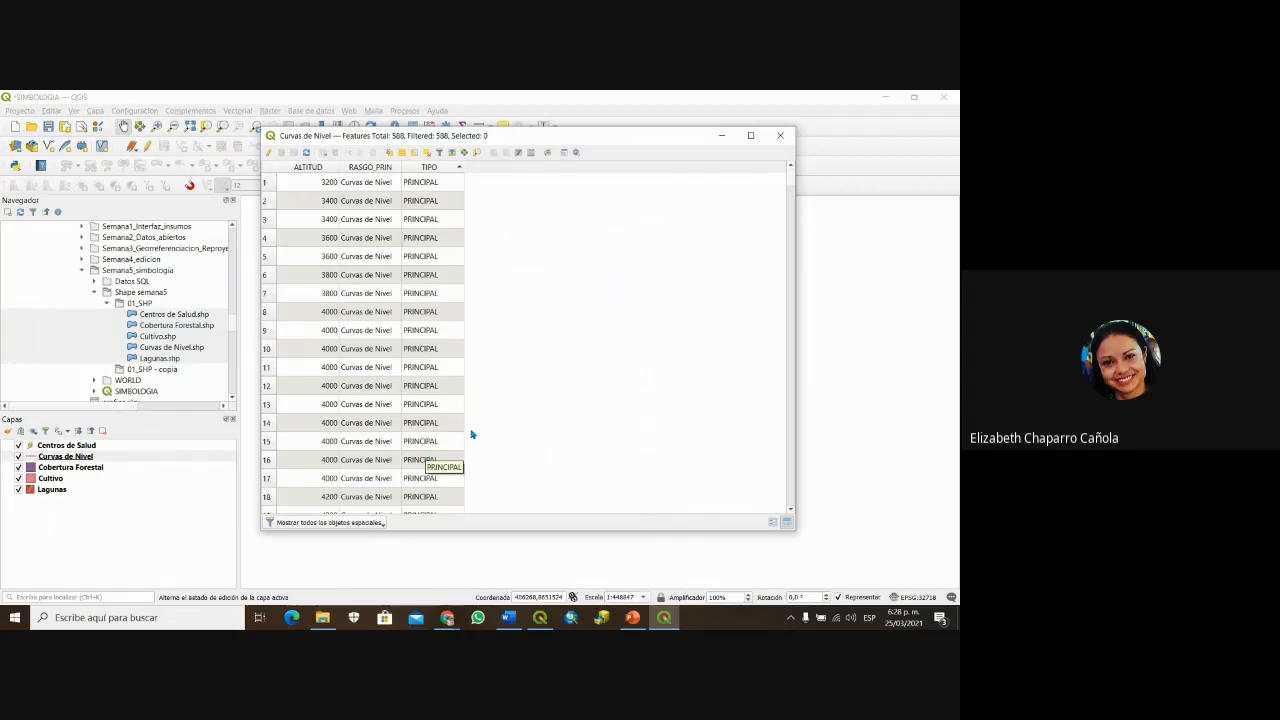
Step: Turn on editing and set up a new decimal DIST_M field with precision 2 in the Field Calculator
{"action": "left_click", "coordinate": [269, 155]}
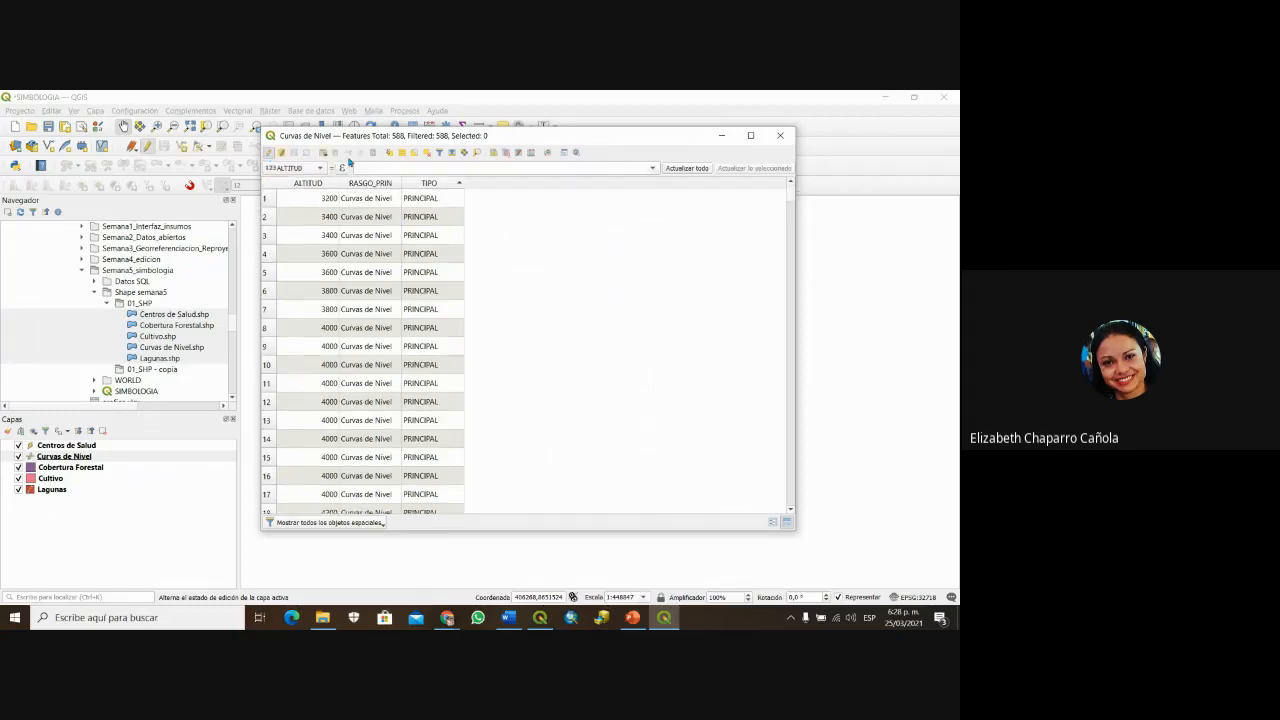
{"action": "left_click", "coordinate": [531, 153]}
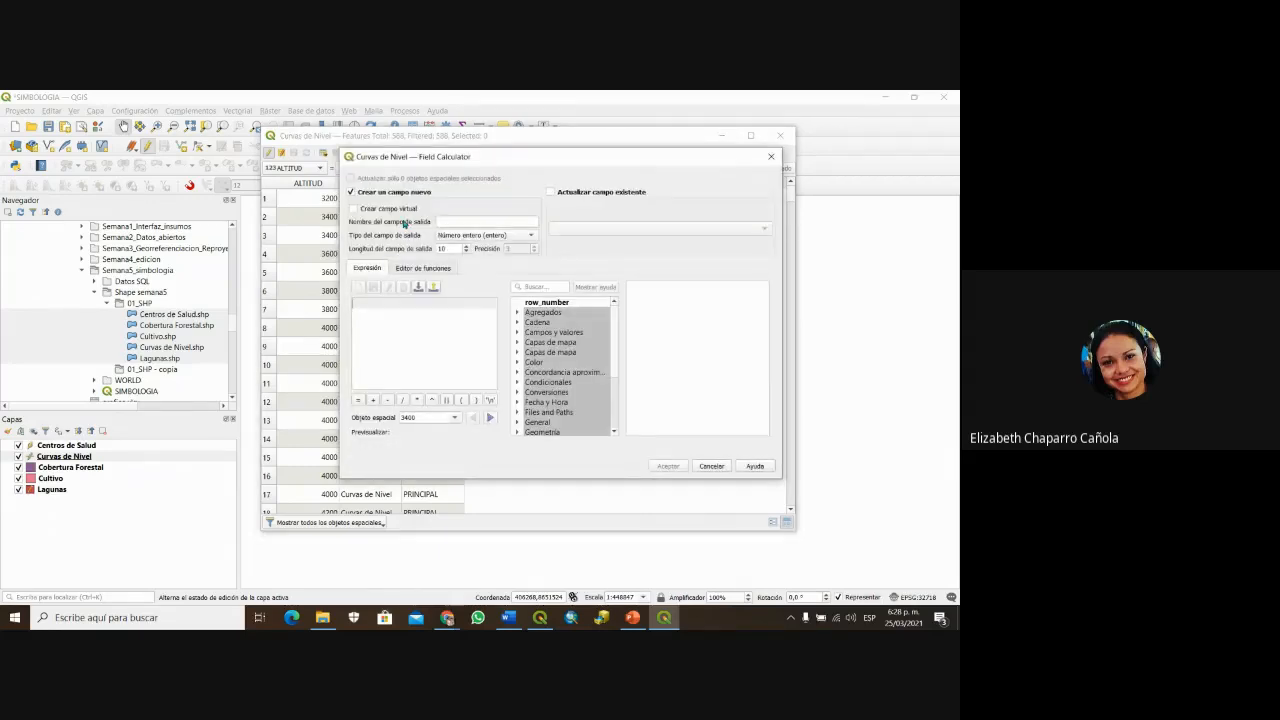
{"action": "left_click", "coordinate": [446, 221]}
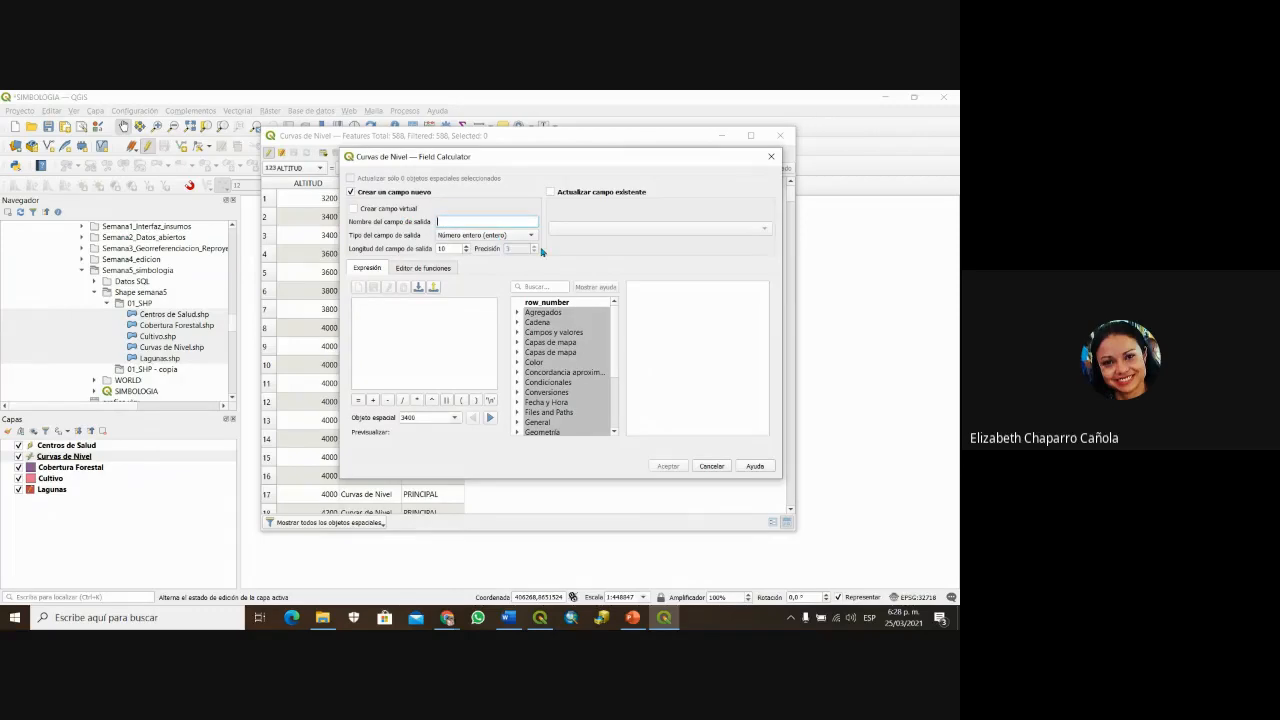
{"action": "type", "text": "DISTANCIA"}
{"action": "key", "text": "BackSpace"}
{"action": "key", "text": "BackSpace"}
{"action": "key", "text": "BackSpace"}
{"action": "left_click", "coordinate": [527, 237]}
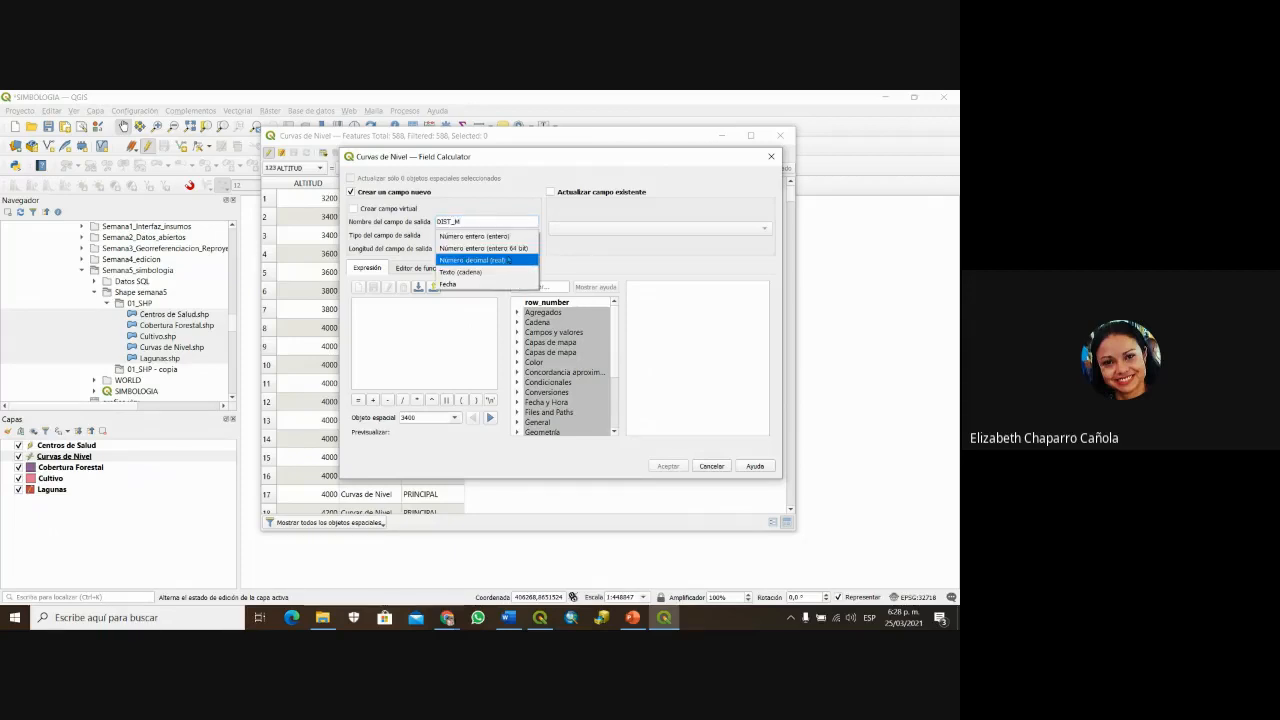
{"action": "left_click", "coordinate": [508, 260]}
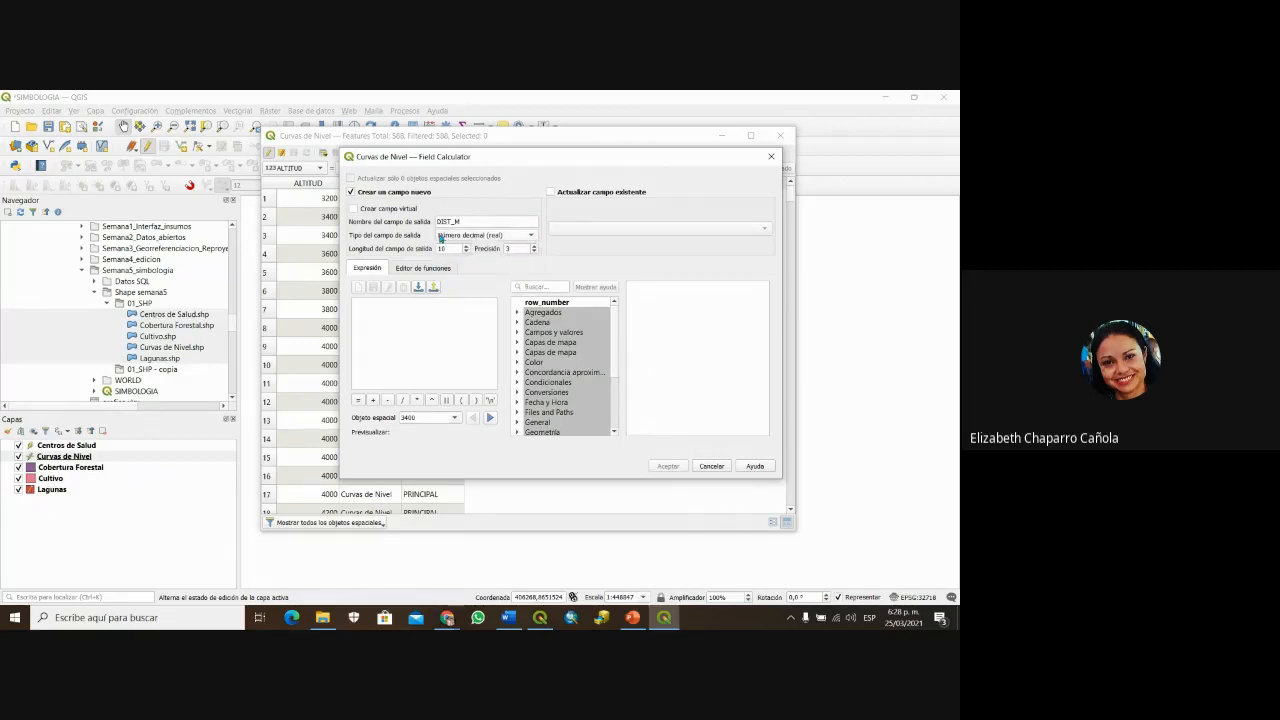
{"action": "double_click", "coordinate": [518, 248]}
{"action": "type", "text": "22"}
Step: Fill DIST_M with each contour's length using $length from the Geometría group
{"action": "scroll", "coordinate": [590, 364], "scroll_direction": "down", "scroll_amount": 3}
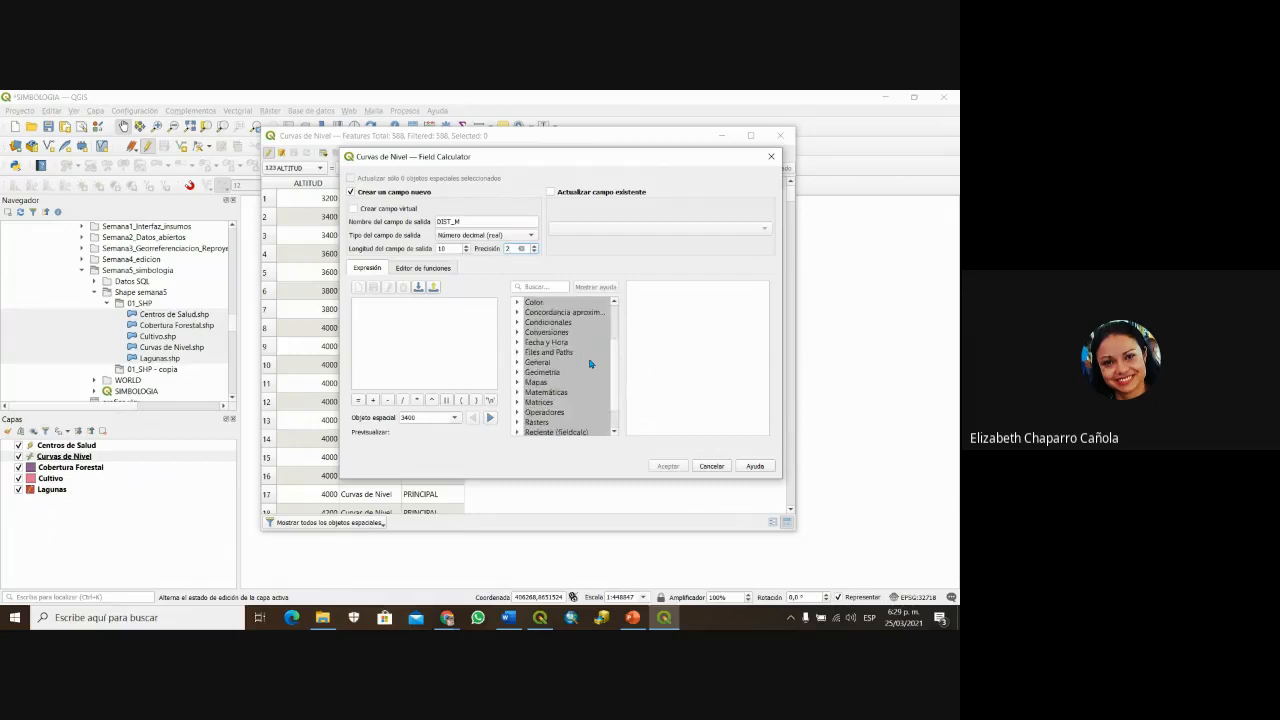
{"action": "scroll", "coordinate": [535, 350], "scroll_direction": "down", "scroll_amount": 1}
{"action": "double_click", "coordinate": [540, 342]}
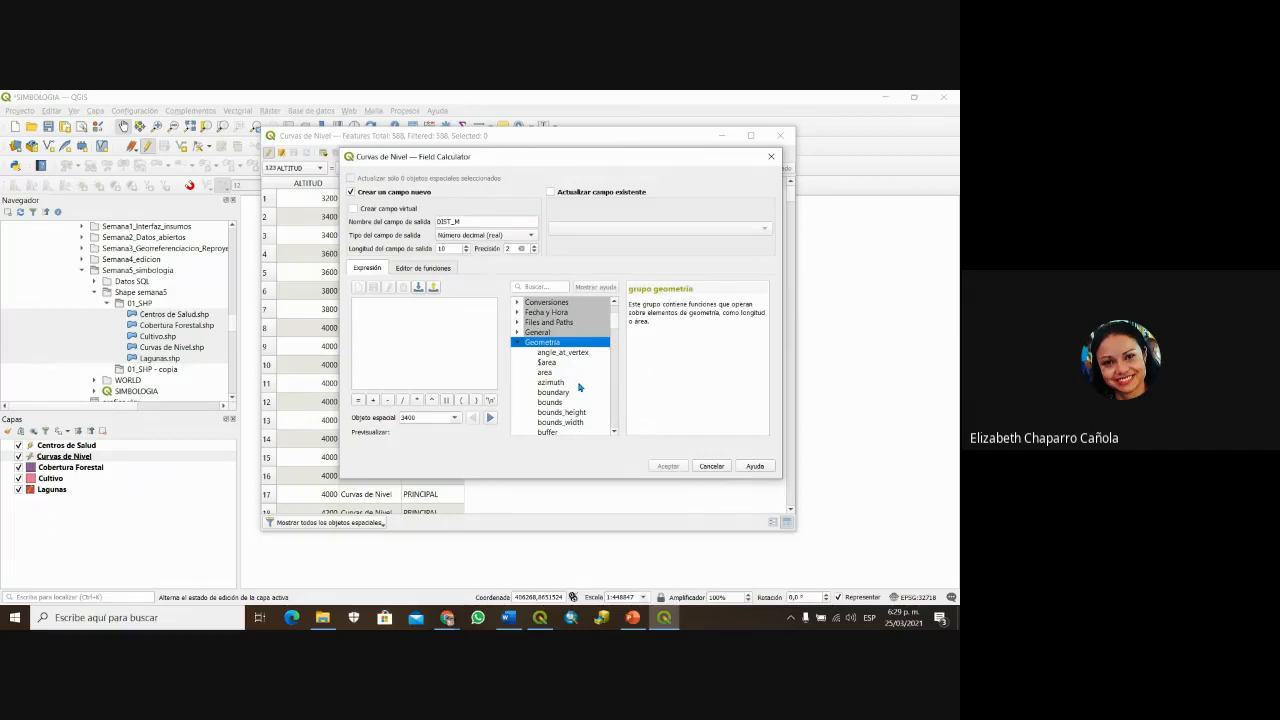
{"action": "scroll", "coordinate": [579, 388], "scroll_direction": "down", "scroll_amount": 1}
{"action": "scroll", "coordinate": [579, 388], "scroll_direction": "down", "scroll_amount": 4}
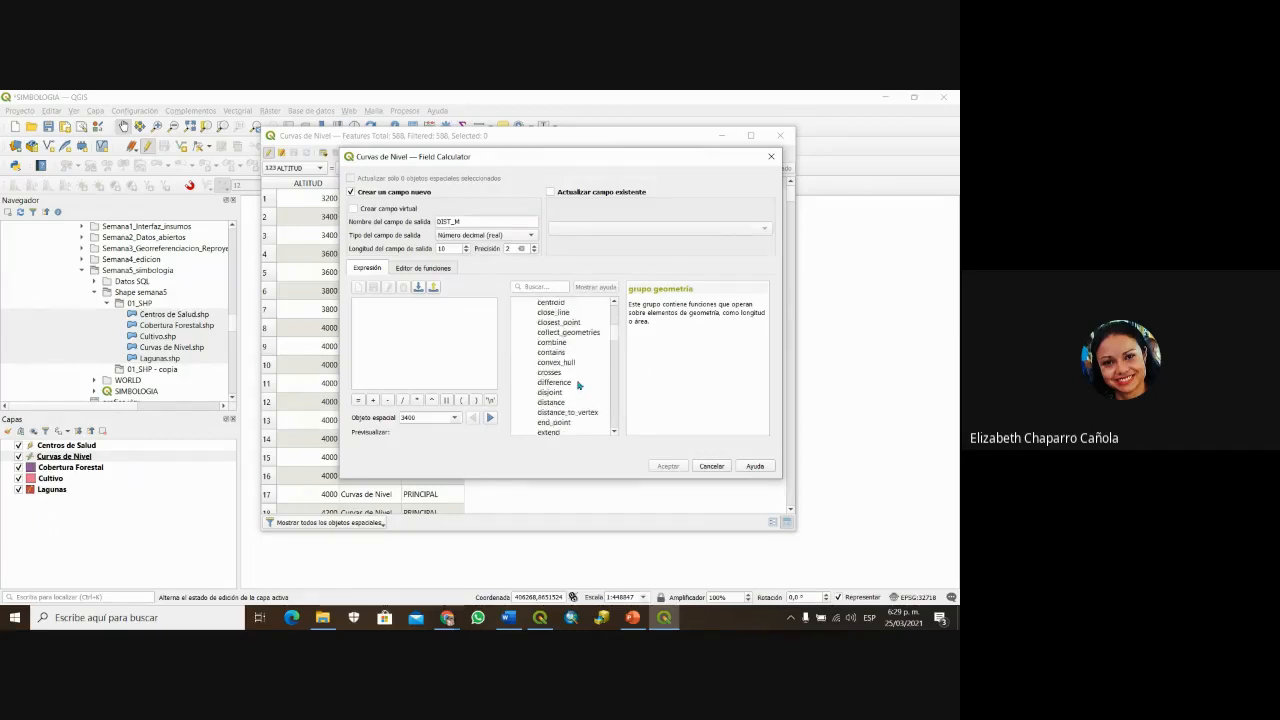
{"action": "scroll", "coordinate": [576, 382], "scroll_direction": "up", "scroll_amount": 3}
{"action": "scroll", "coordinate": [578, 381], "scroll_direction": "up", "scroll_amount": 1}
{"action": "scroll", "coordinate": [580, 376], "scroll_direction": "up", "scroll_amount": 1}
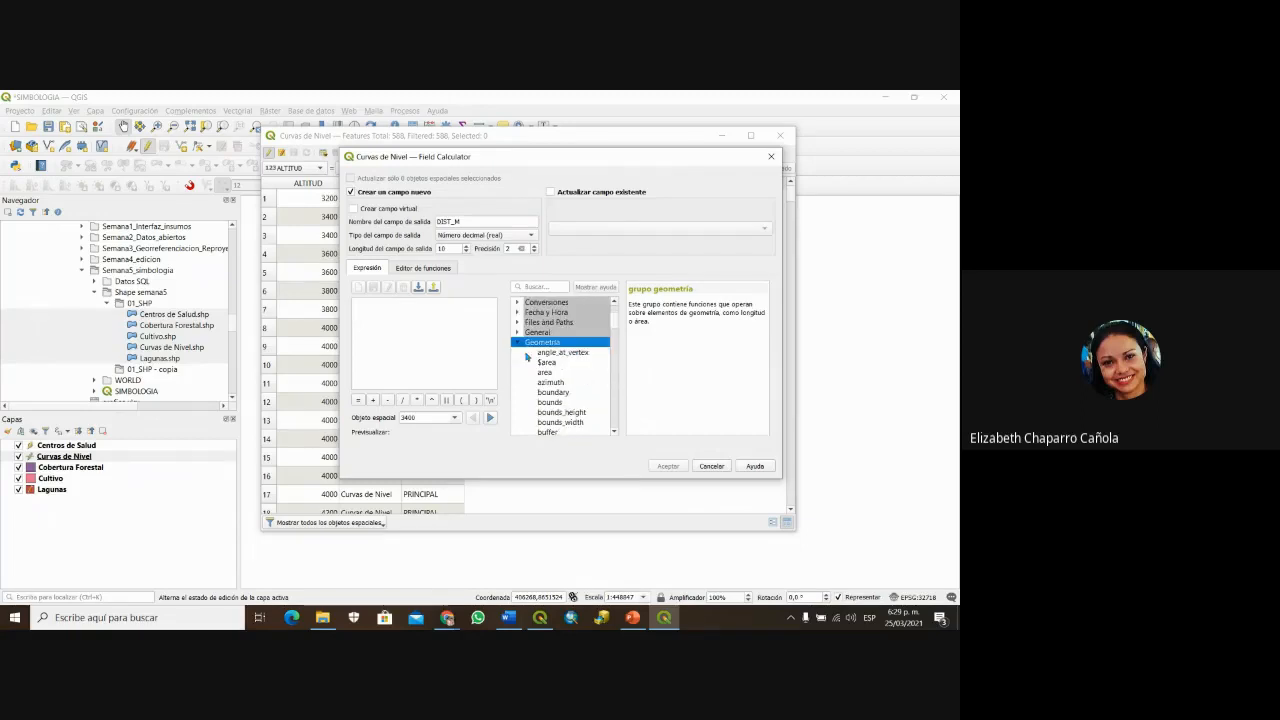
{"action": "scroll", "coordinate": [580, 400], "scroll_direction": "down", "scroll_amount": 2}
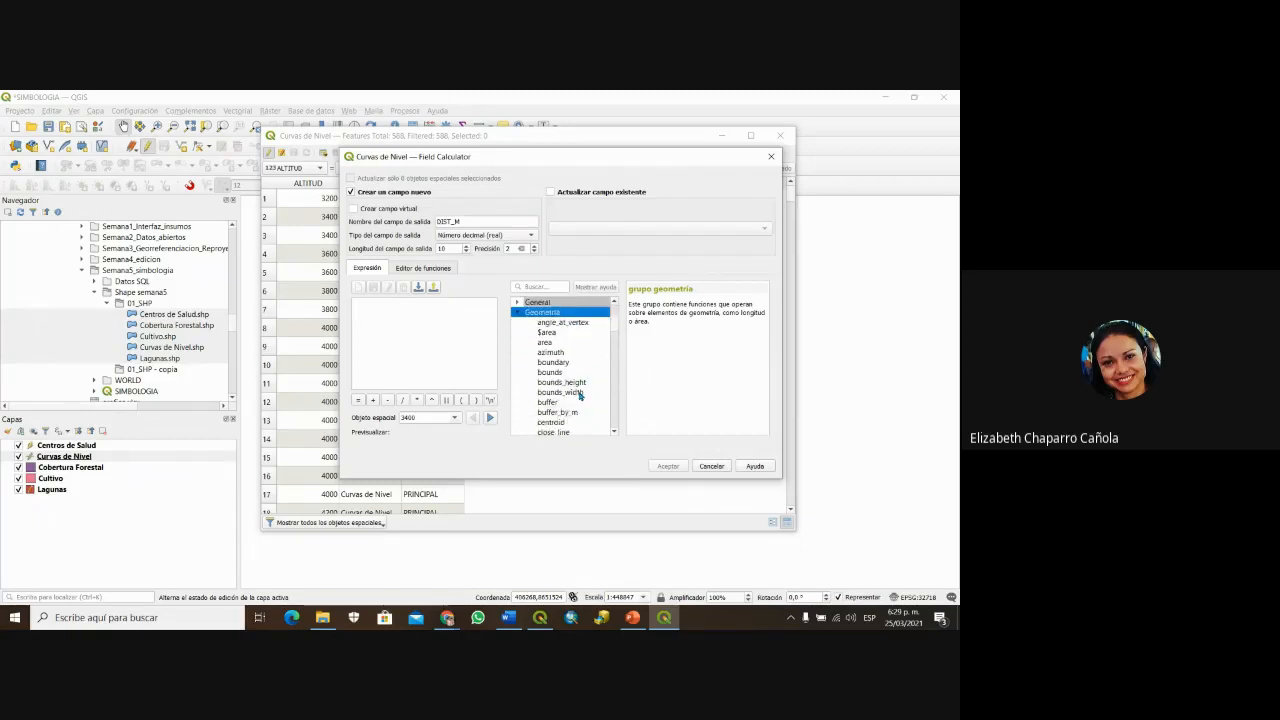
{"action": "scroll", "coordinate": [580, 396], "scroll_direction": "down", "scroll_amount": 4}
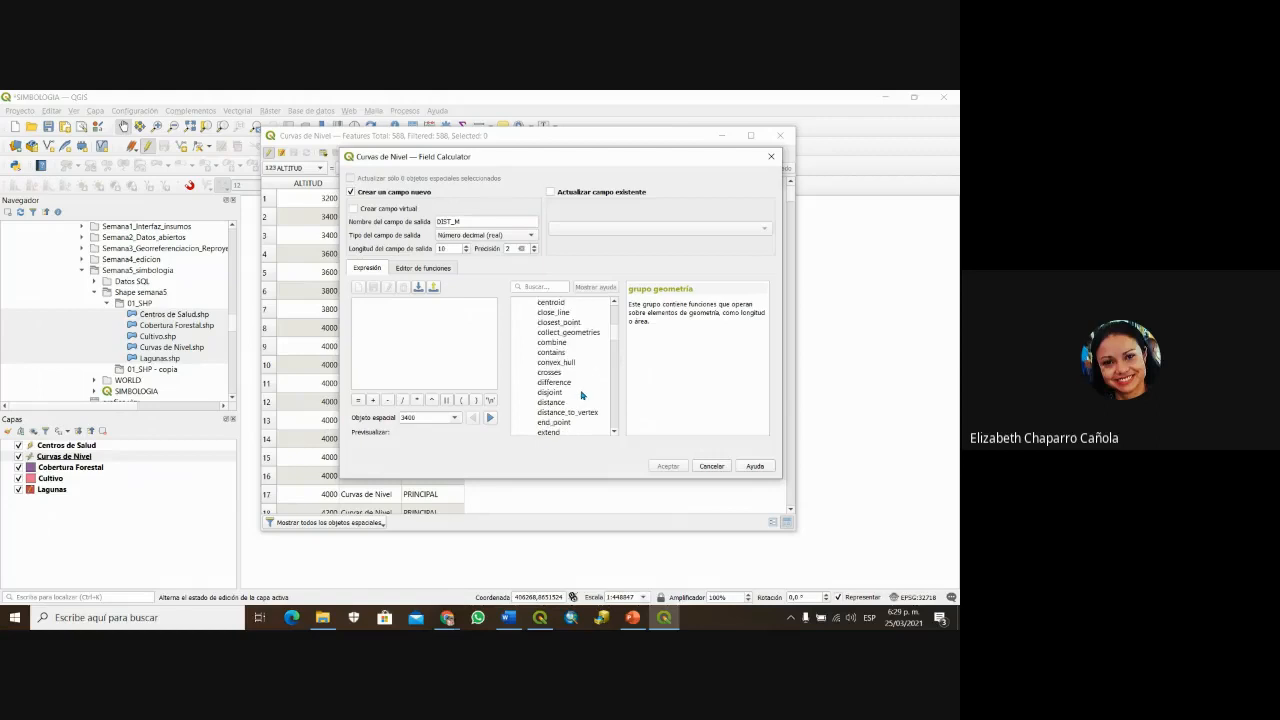
{"action": "scroll", "coordinate": [581, 396], "scroll_direction": "down", "scroll_amount": 5}
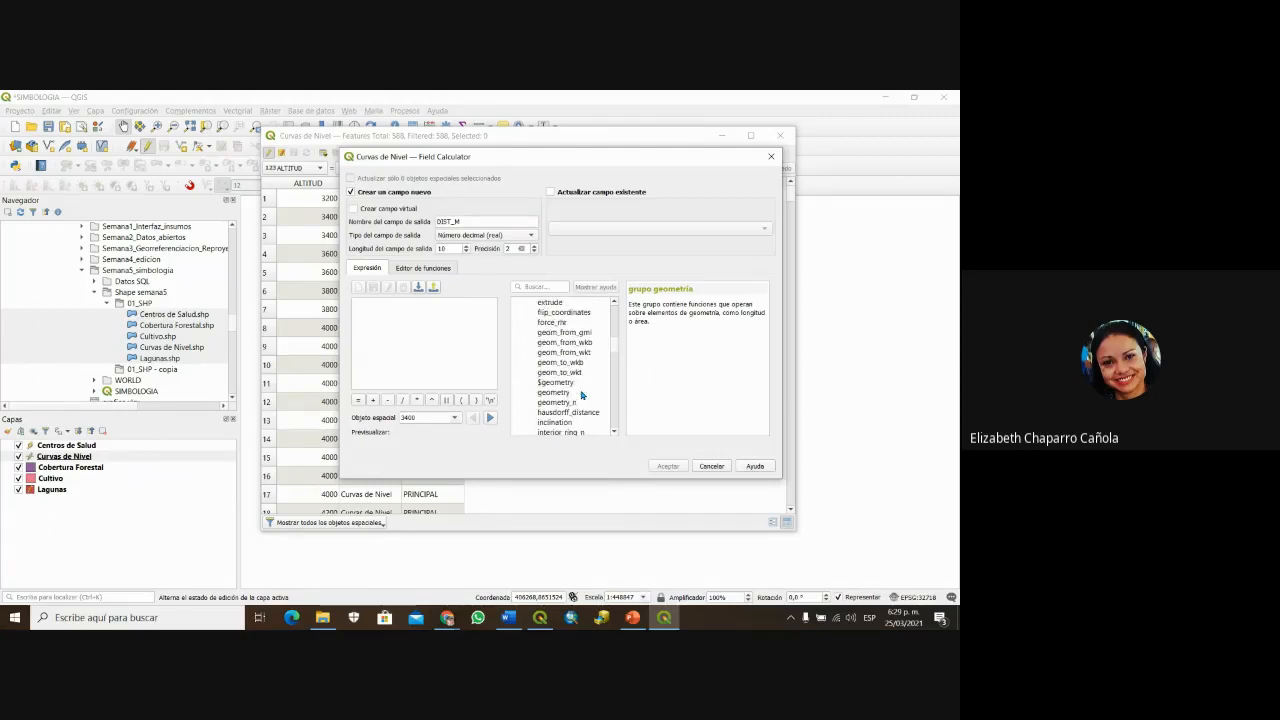
{"action": "scroll", "coordinate": [582, 396], "scroll_direction": "down", "scroll_amount": 4}
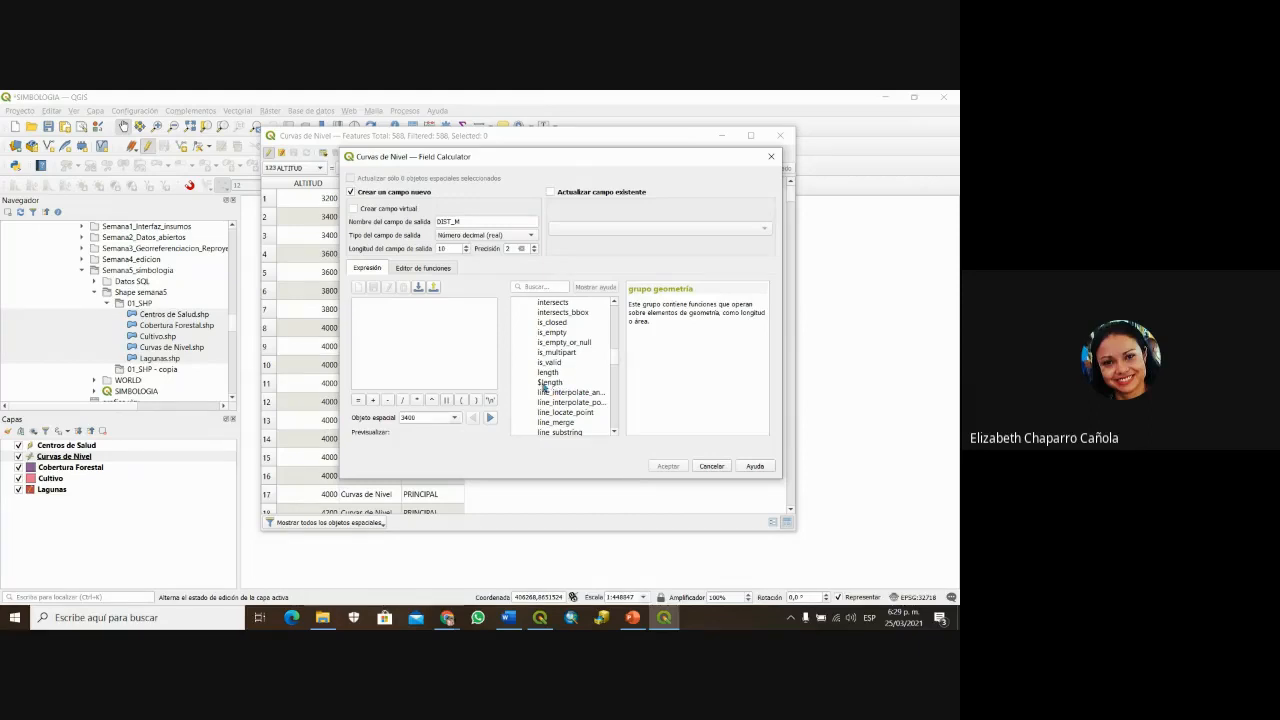
{"action": "left_click", "coordinate": [550, 383]}
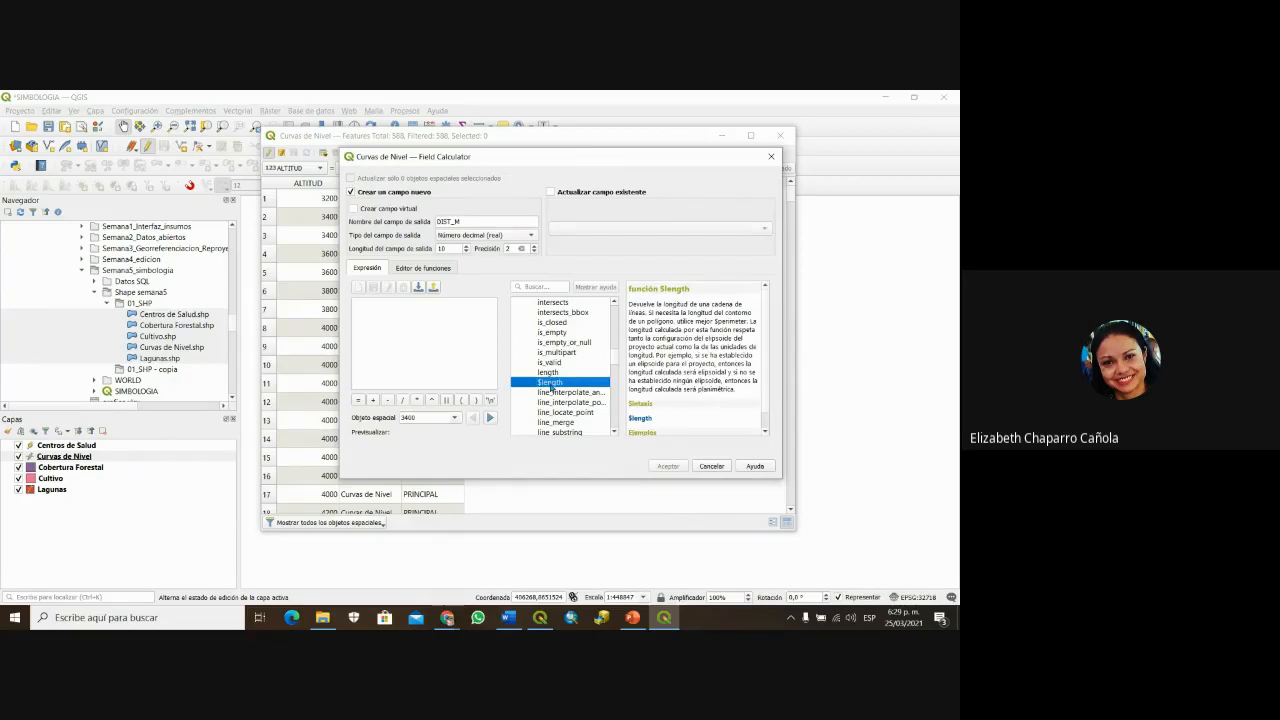
{"action": "double_click", "coordinate": [550, 384]}
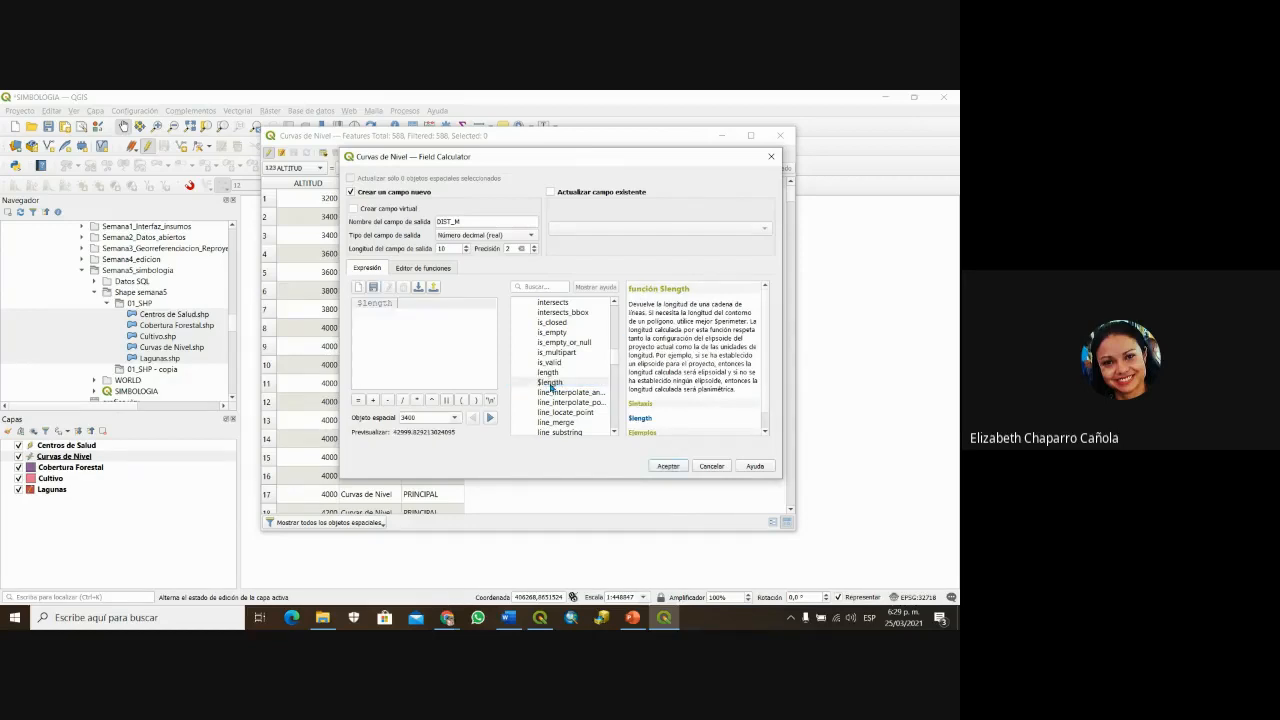
{"action": "left_click", "coordinate": [667, 467]}
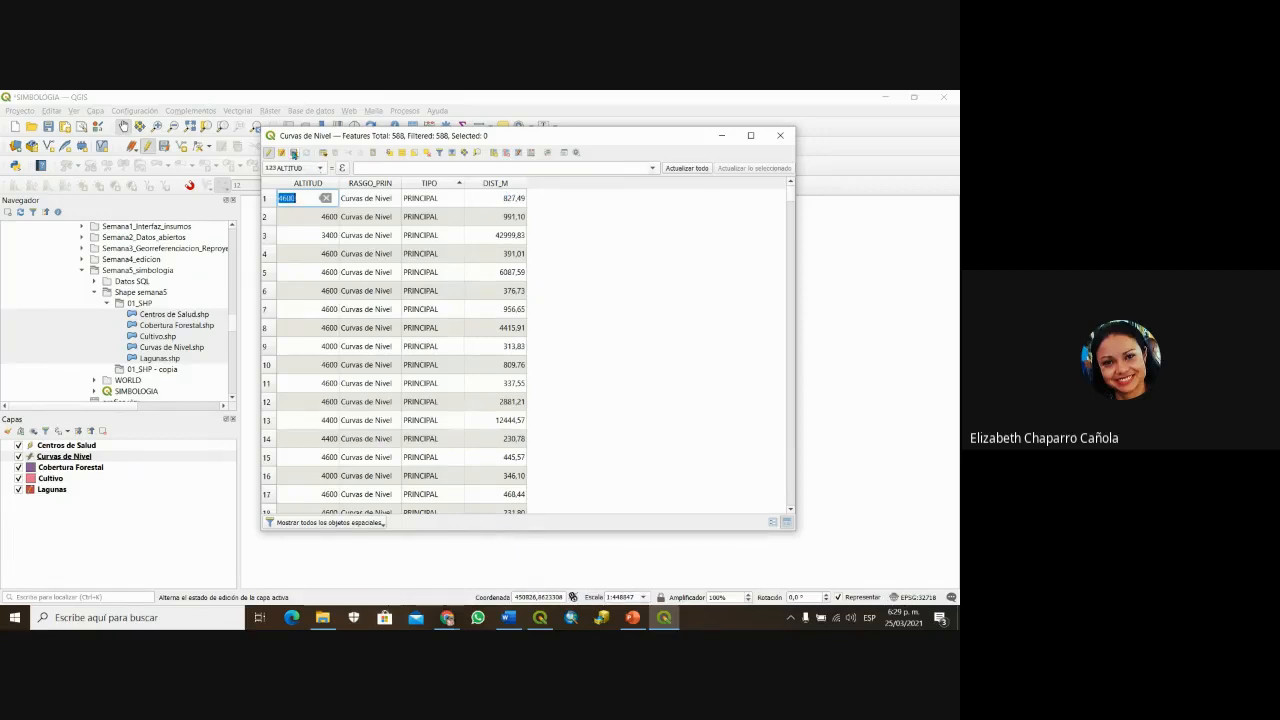
Step: Save the contour layer edits, close its table, and open the Lagunas attribute table
{"action": "left_click", "coordinate": [293, 153]}
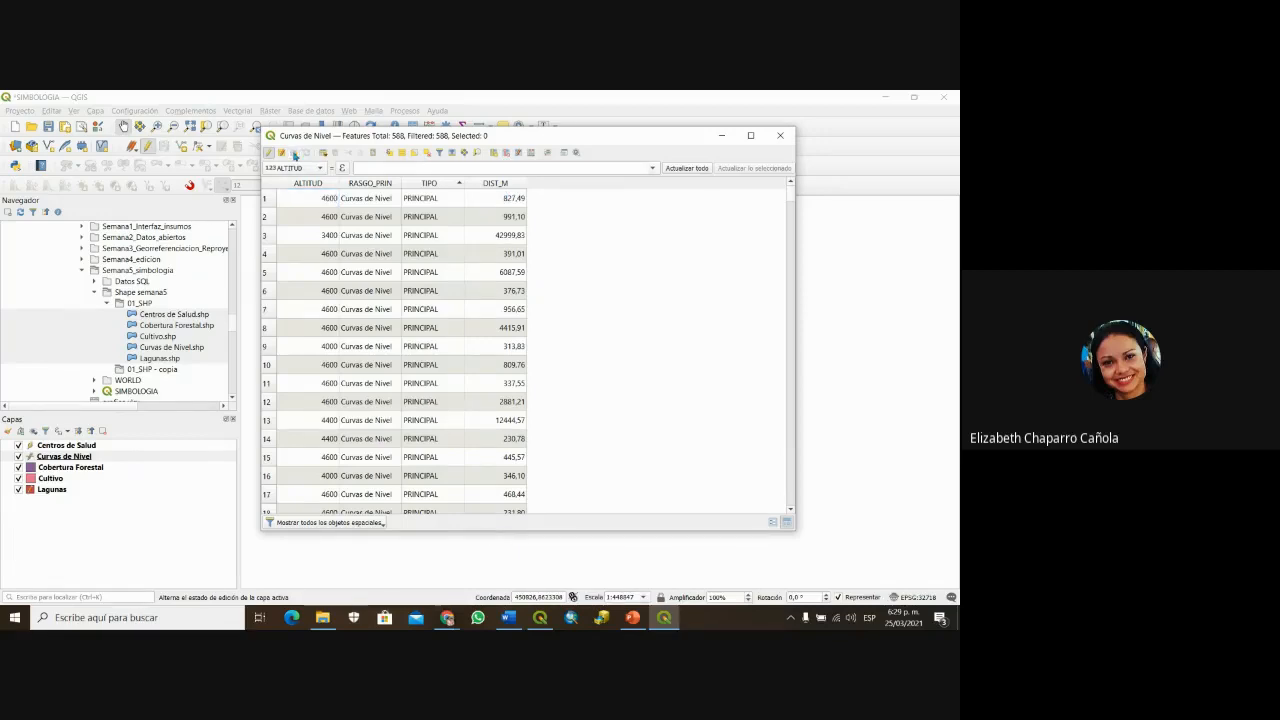
{"action": "left_click", "coordinate": [780, 135]}
{"action": "right_click", "coordinate": [58, 490]}
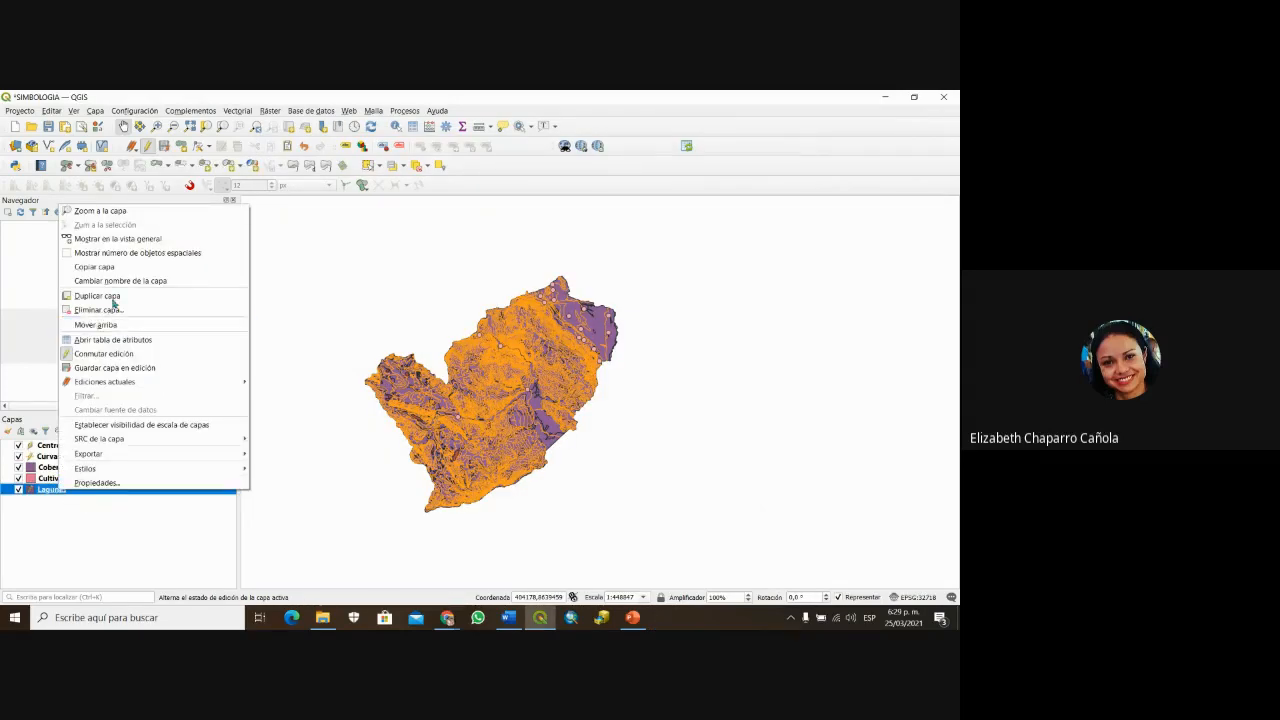
{"action": "left_click", "coordinate": [113, 340]}
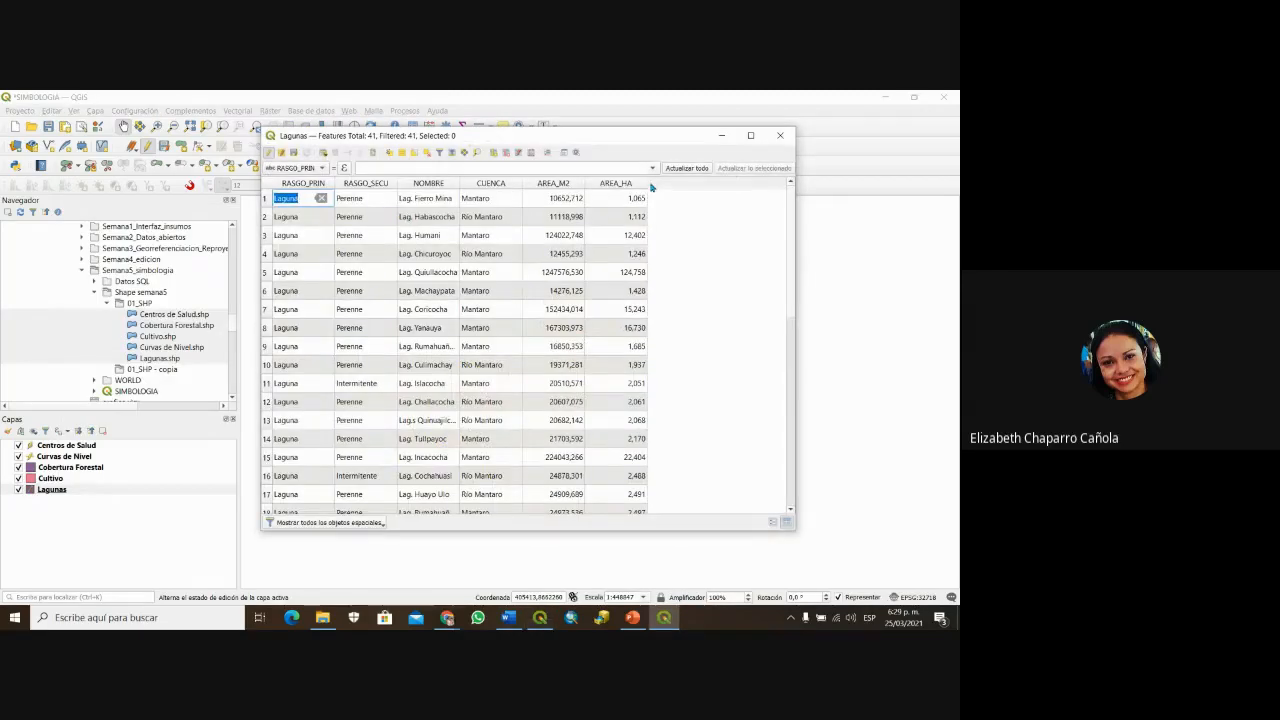
Step: Save the Lagunas edits and re-enable editing, opening and cancelling Organizar columnas
{"action": "left_click", "coordinate": [690, 236]}
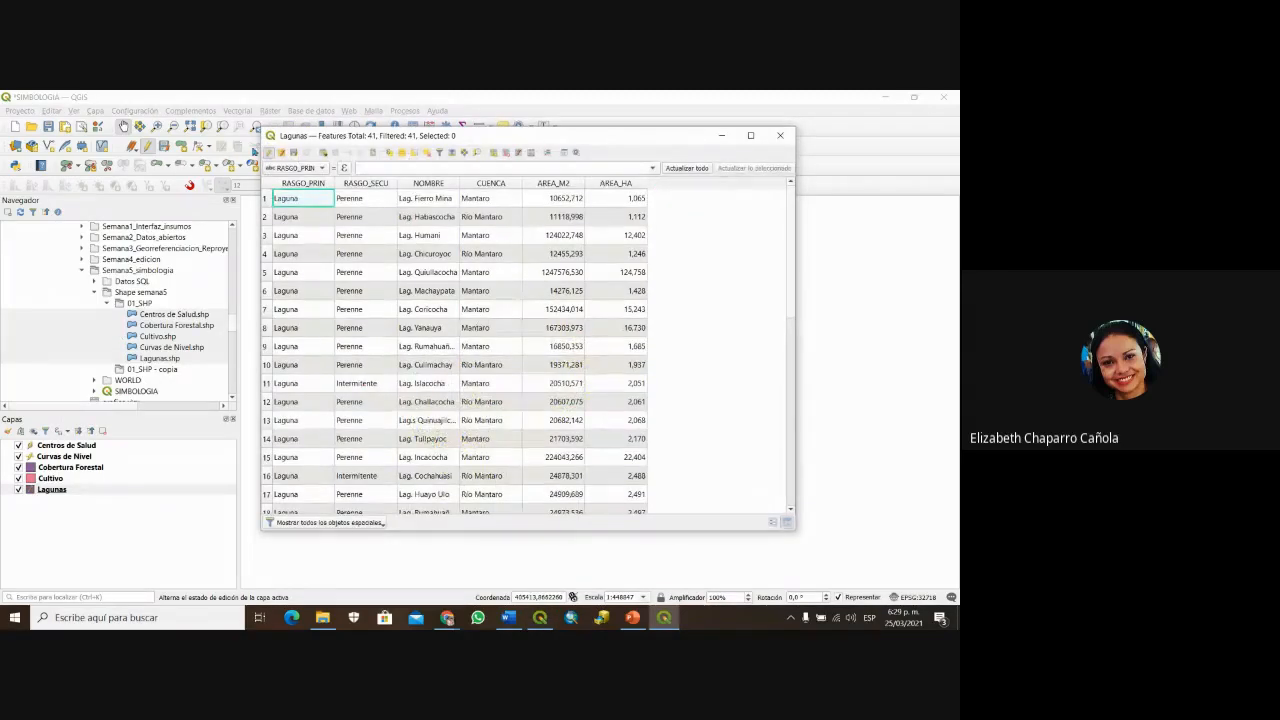
{"action": "left_click", "coordinate": [268, 152]}
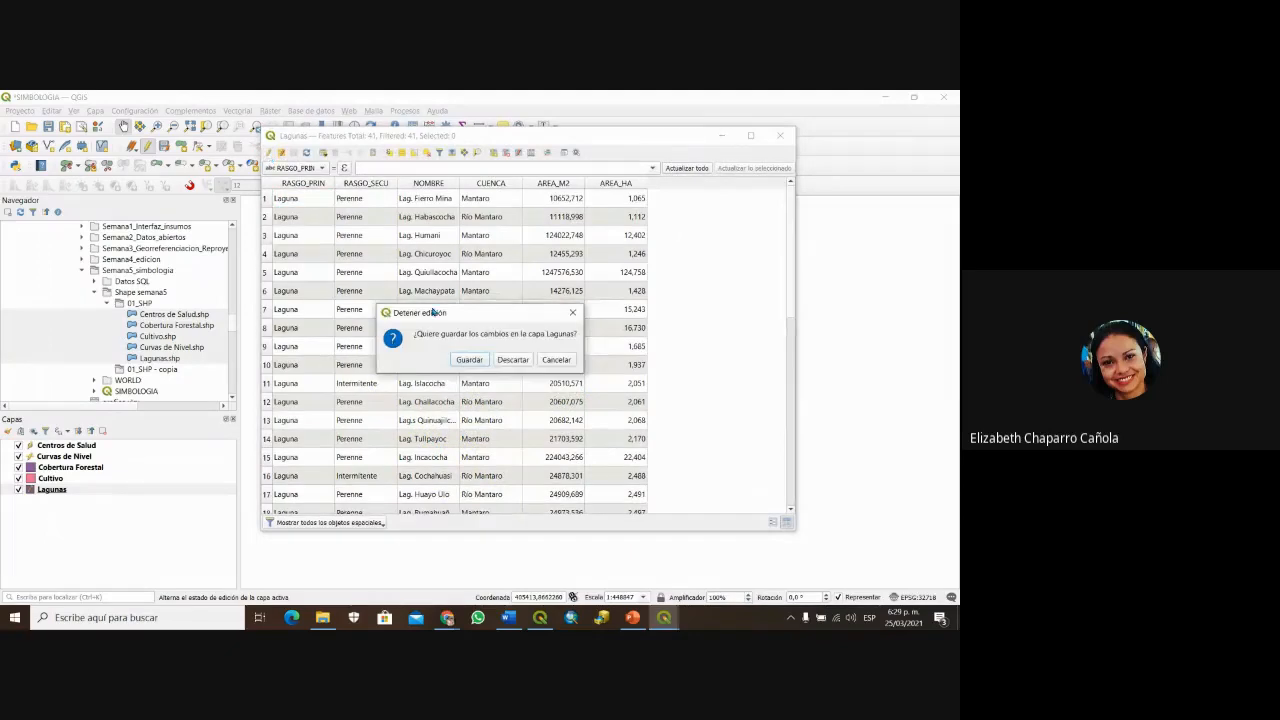
{"action": "left_click", "coordinate": [467, 360]}
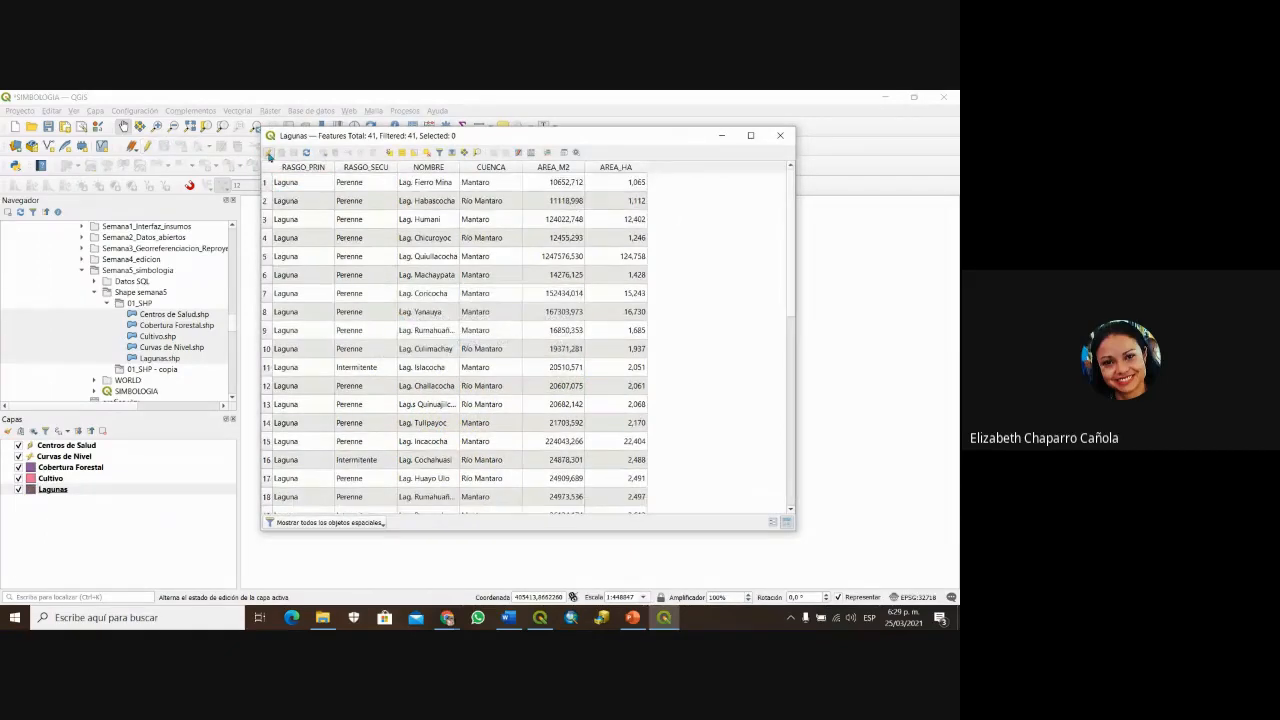
{"action": "left_click", "coordinate": [268, 153]}
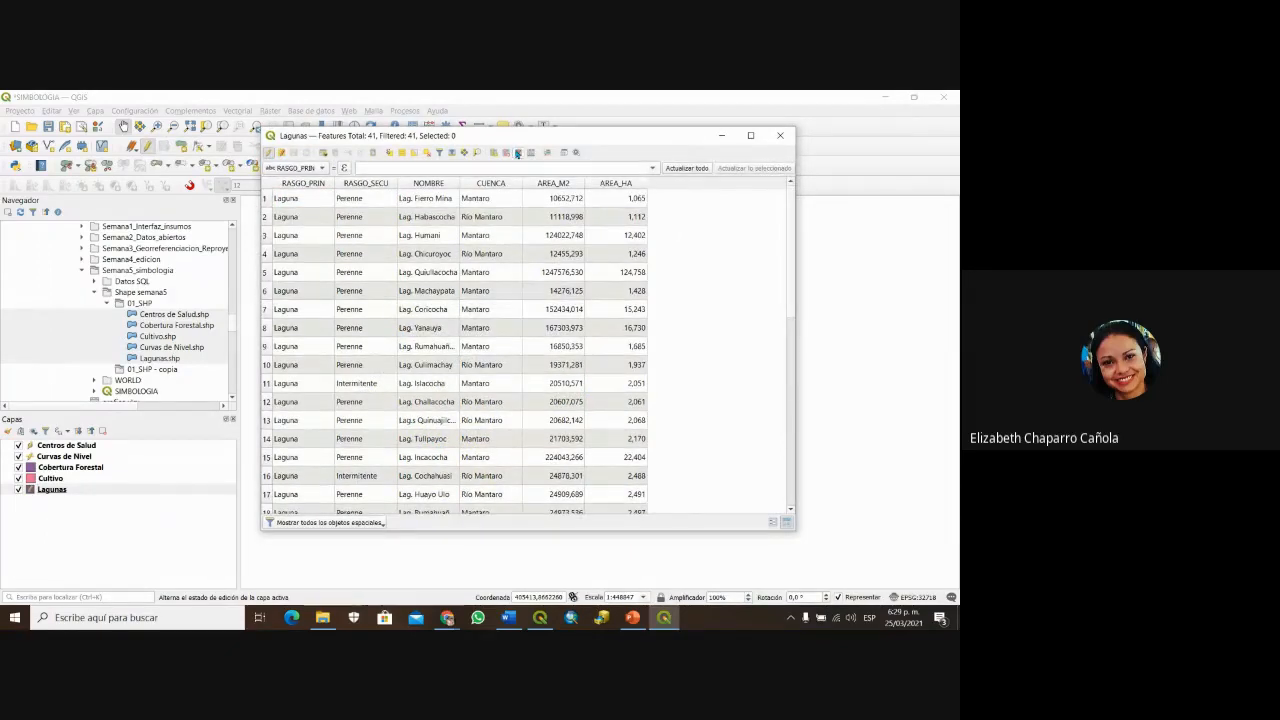
{"action": "left_click", "coordinate": [517, 153]}
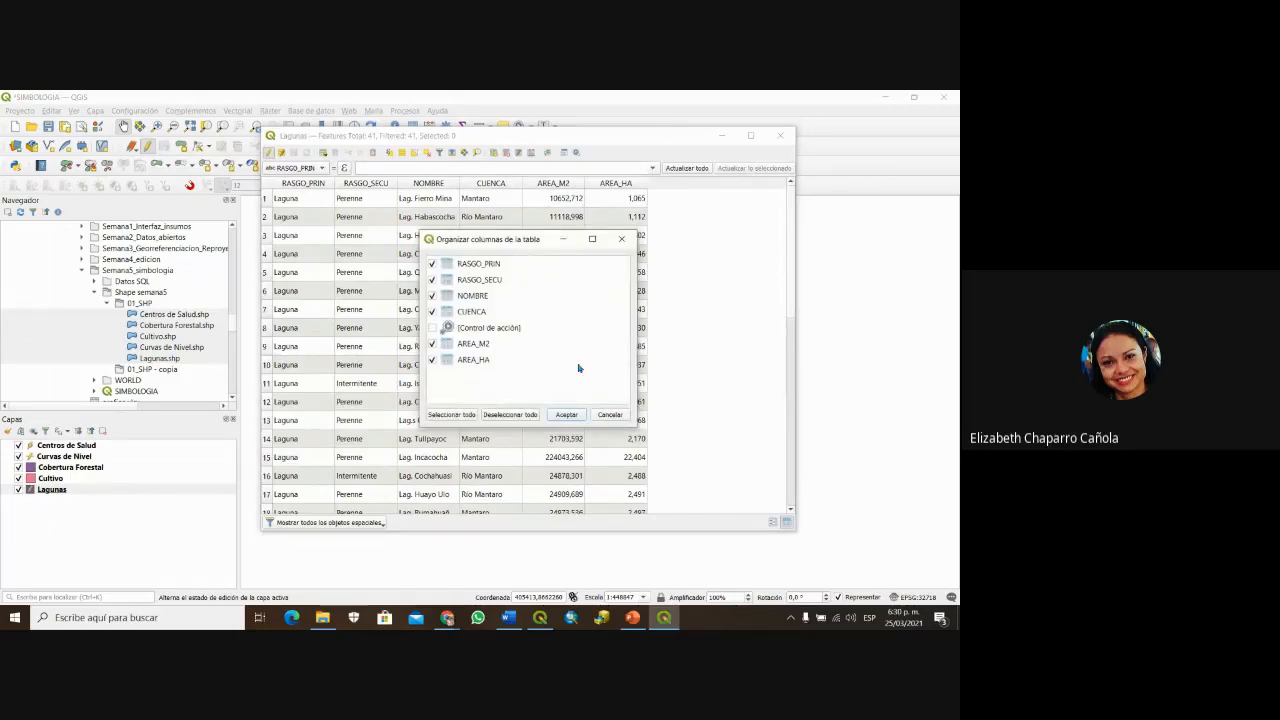
{"action": "left_click", "coordinate": [608, 415]}
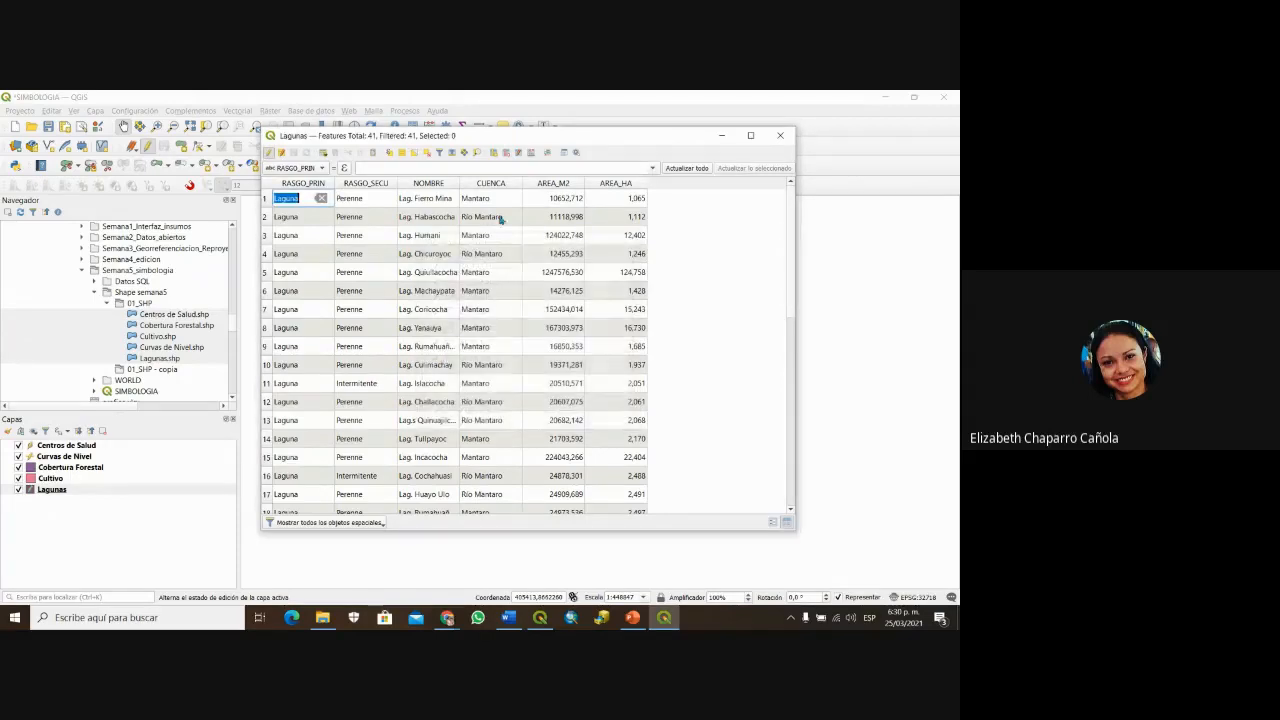
Step: Set up a new decimal perimeter field (PERIM_M) with precision 4 in the Field Calculator
{"action": "left_click", "coordinate": [531, 152]}
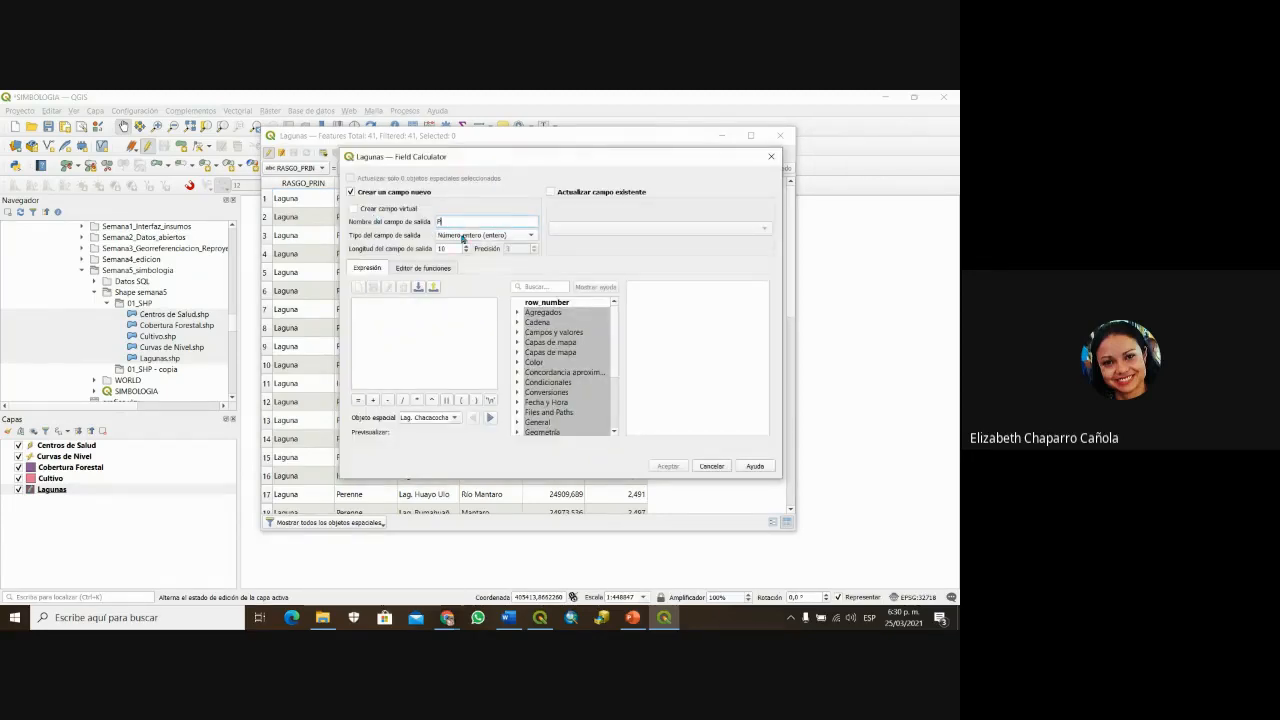
{"action": "type", "text": "PERIMET"}
{"action": "left_click", "coordinate": [462, 236]}
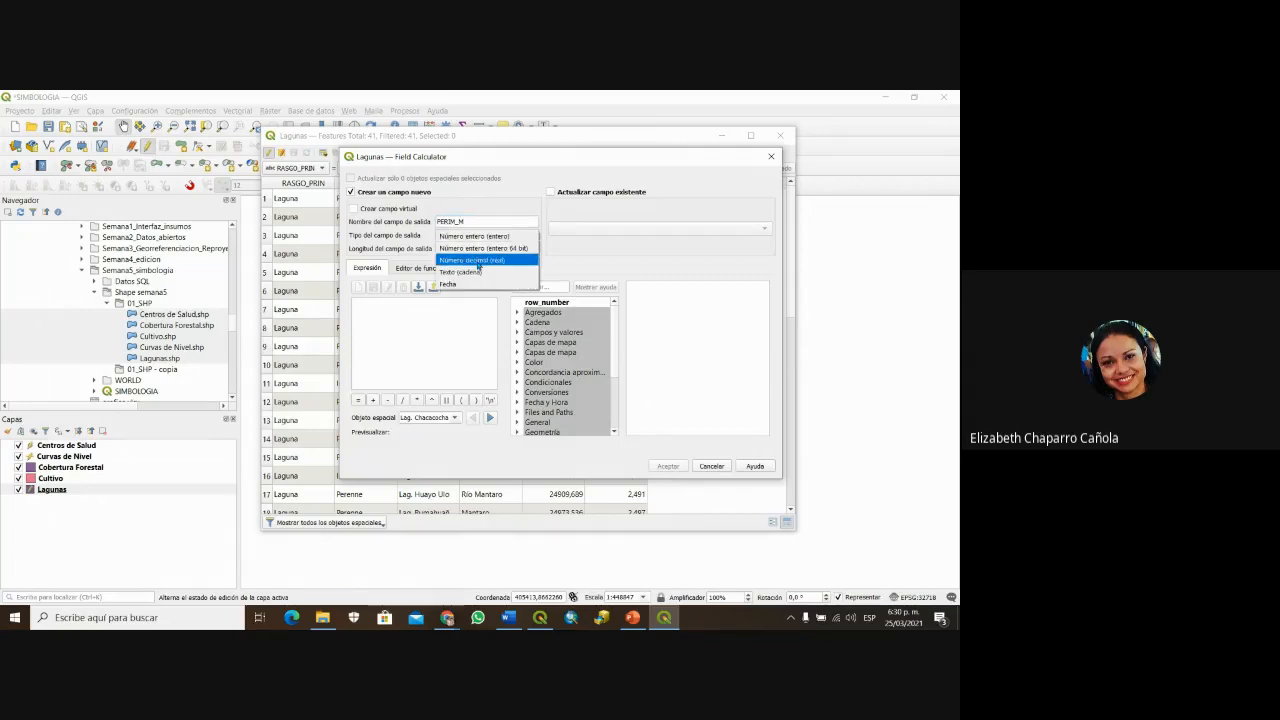
{"action": "left_click", "coordinate": [478, 260]}
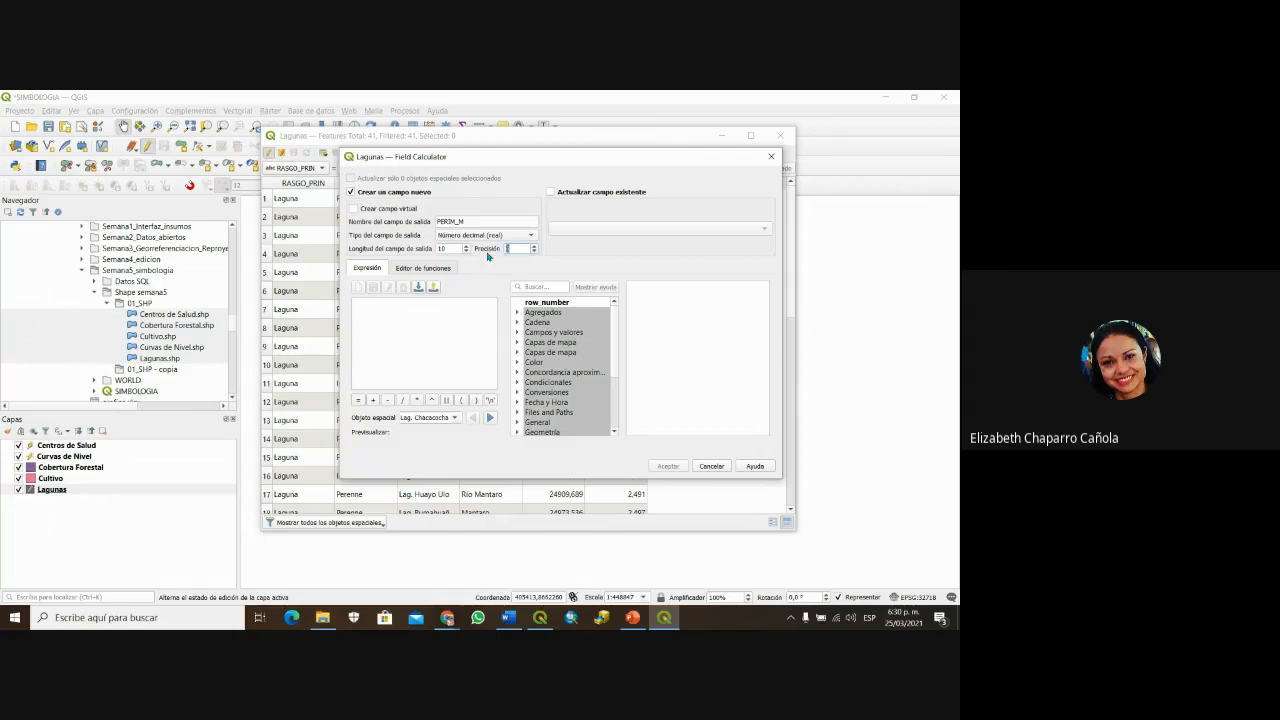
{"action": "type", "text": "4"}
Step: Fill the field with $perimeter, e.g. 889,8515 for Lag. Fierro Mina
{"action": "scroll", "coordinate": [615, 360], "scroll_direction": "down", "scroll_amount": 3}
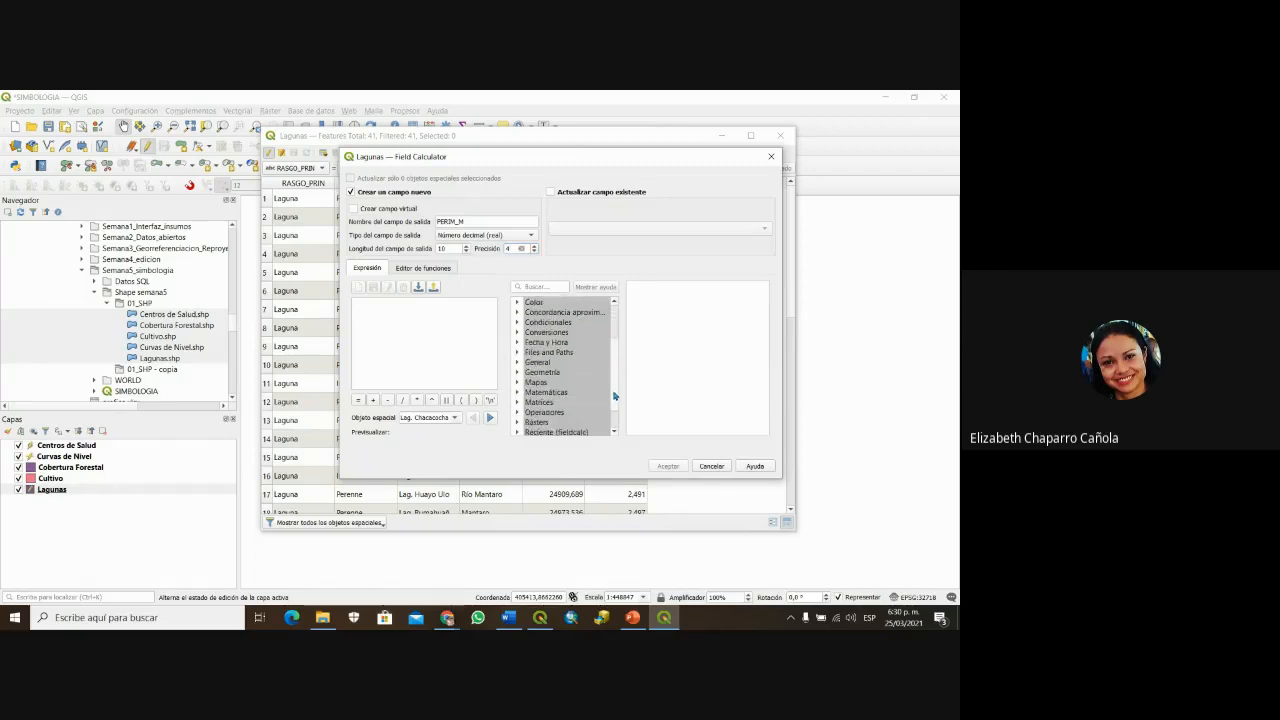
{"action": "left_click", "coordinate": [517, 362]}
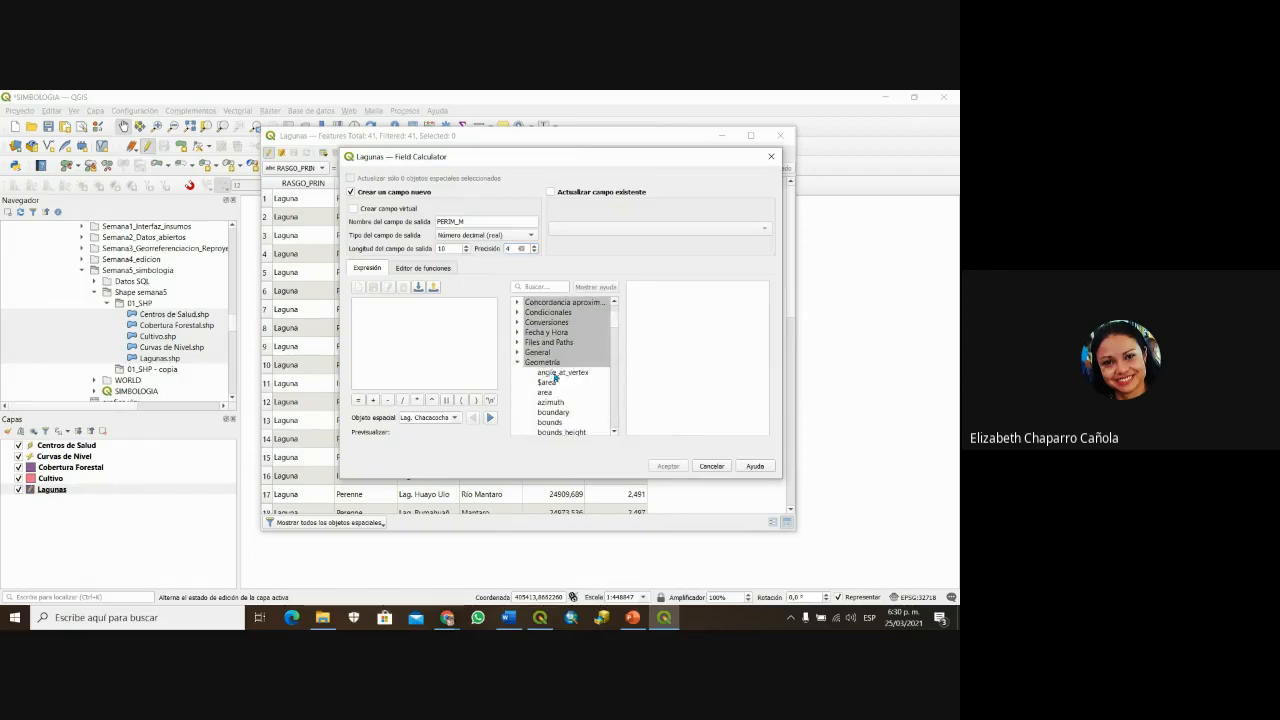
{"action": "scroll", "coordinate": [567, 380], "scroll_direction": "down", "scroll_amount": 1}
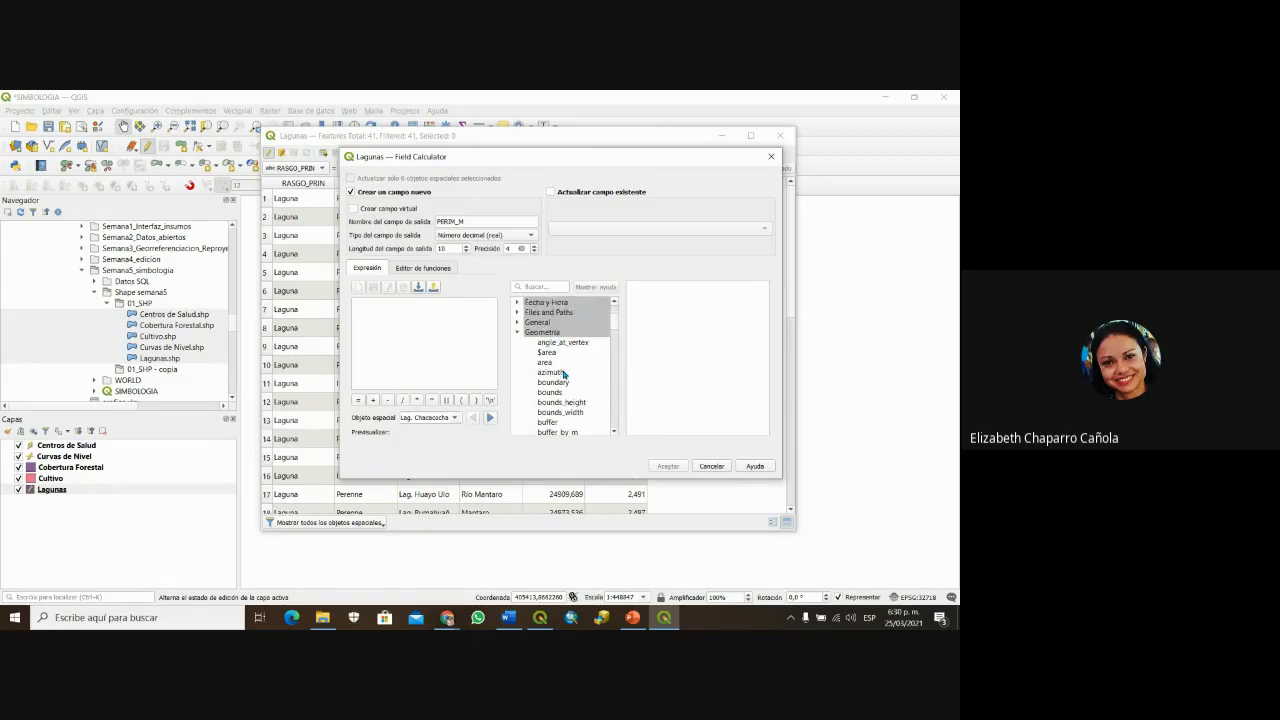
{"action": "scroll", "coordinate": [563, 372], "scroll_direction": "down", "scroll_amount": 7}
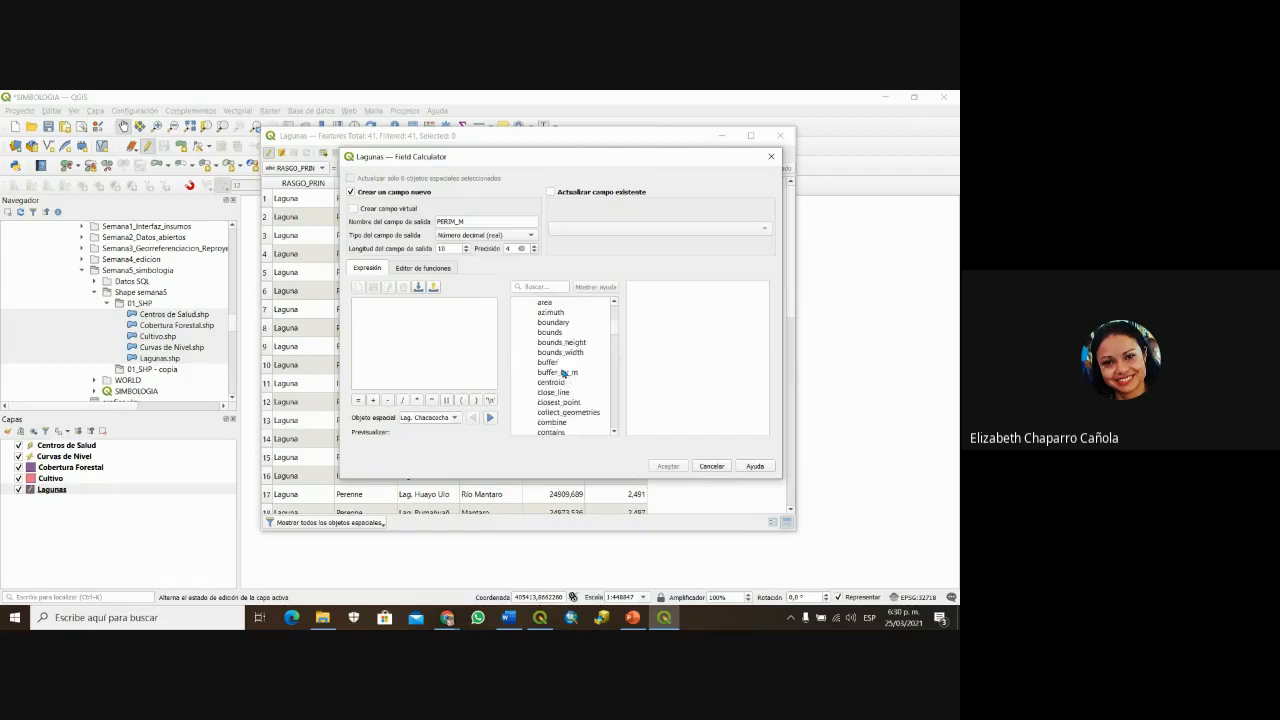
{"action": "scroll", "coordinate": [563, 374], "scroll_direction": "down", "scroll_amount": 6}
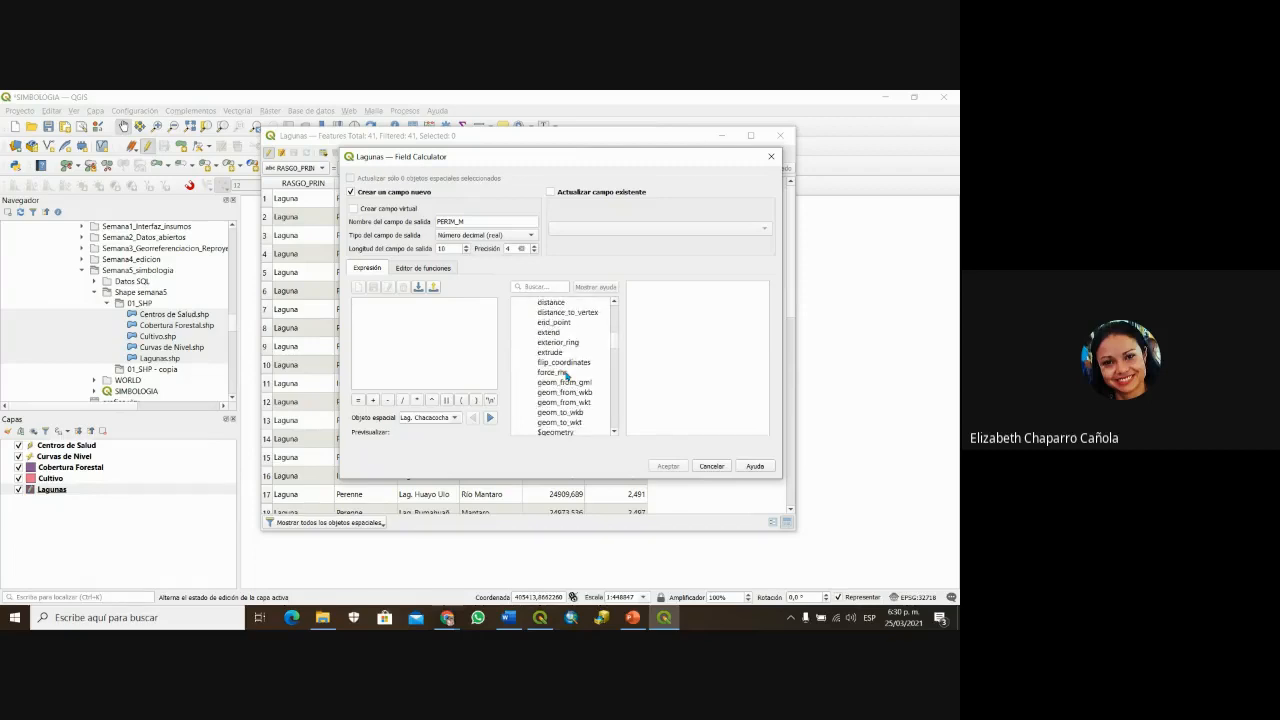
{"action": "scroll", "coordinate": [566, 375], "scroll_direction": "down", "scroll_amount": 8}
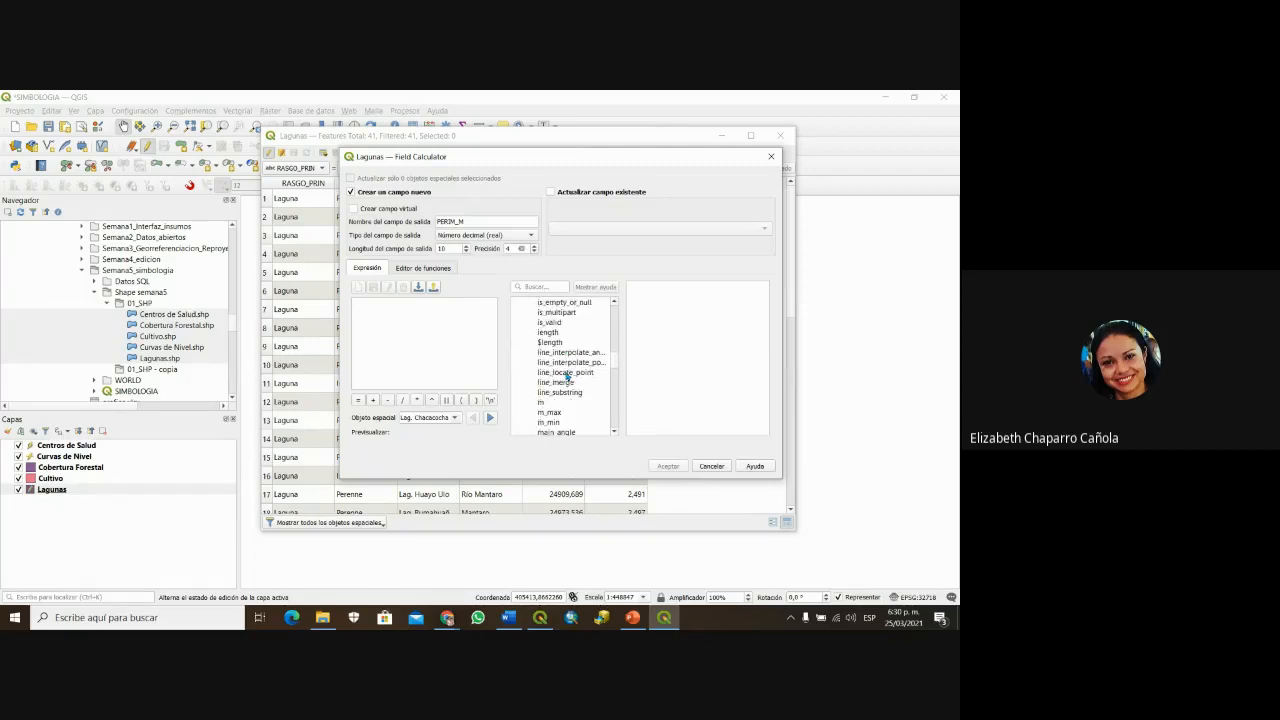
{"action": "scroll", "coordinate": [566, 375], "scroll_direction": "down", "scroll_amount": 6}
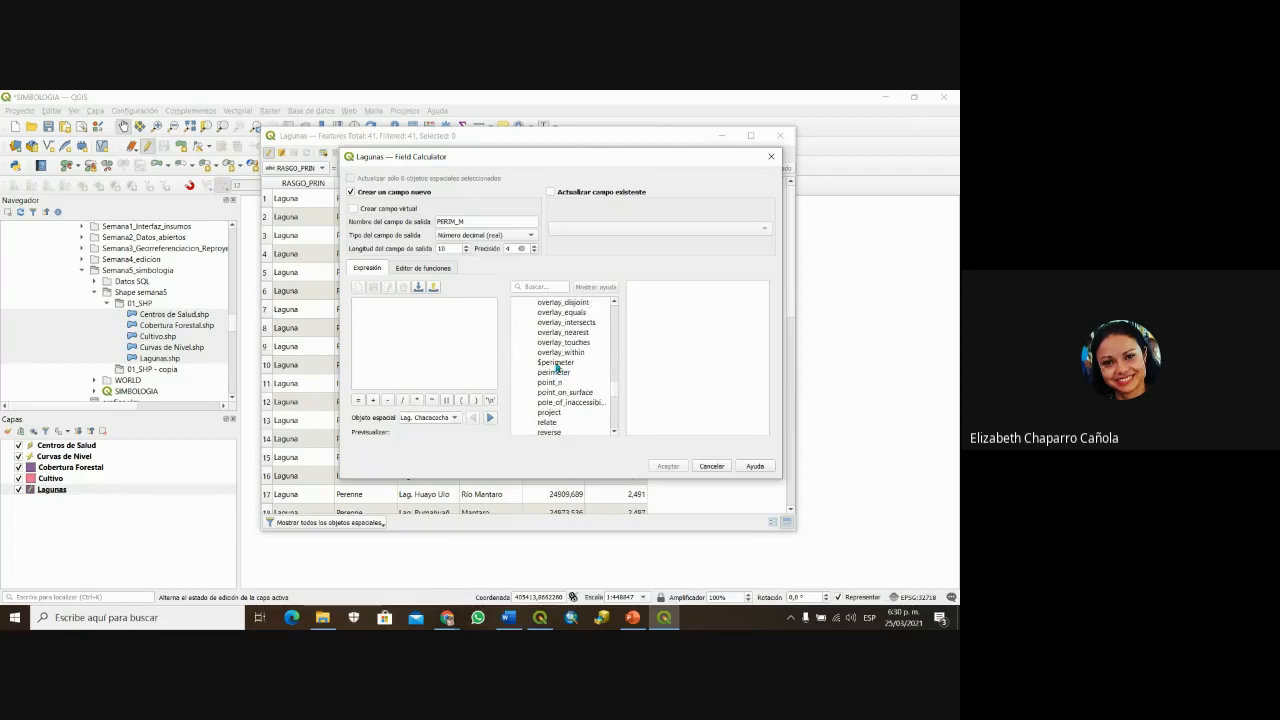
{"action": "double_click", "coordinate": [556, 364]}
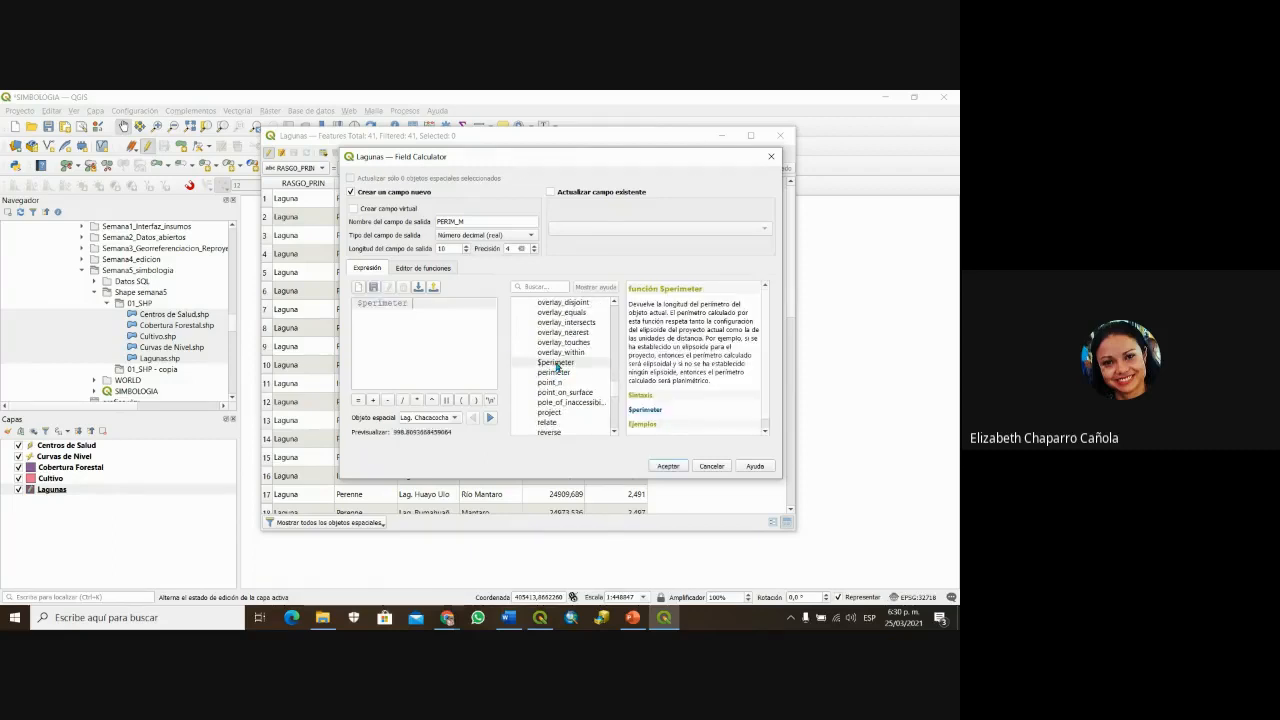
{"action": "left_click", "coordinate": [668, 467]}
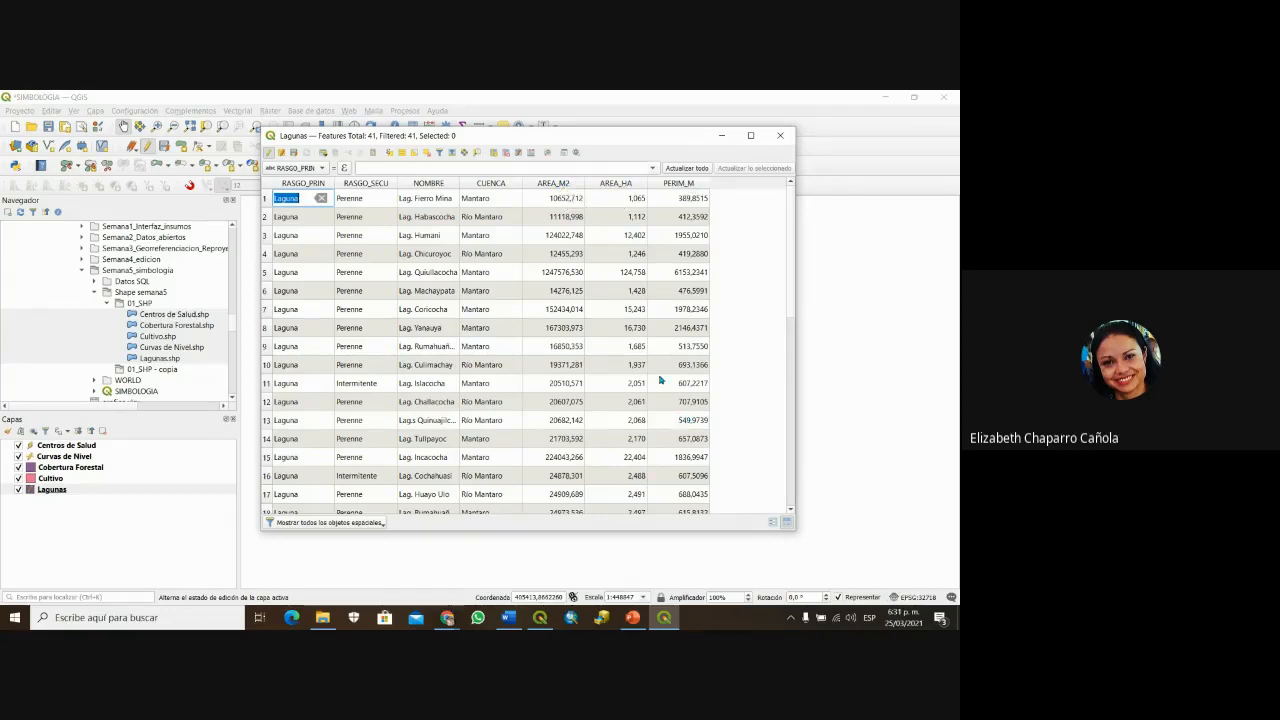
Step: Save the Lagunas edits and minimize its attribute table
{"action": "scroll", "coordinate": [650, 438], "scroll_direction": "down", "scroll_amount": 1}
{"action": "scroll", "coordinate": [650, 436], "scroll_direction": "up", "scroll_amount": 1}
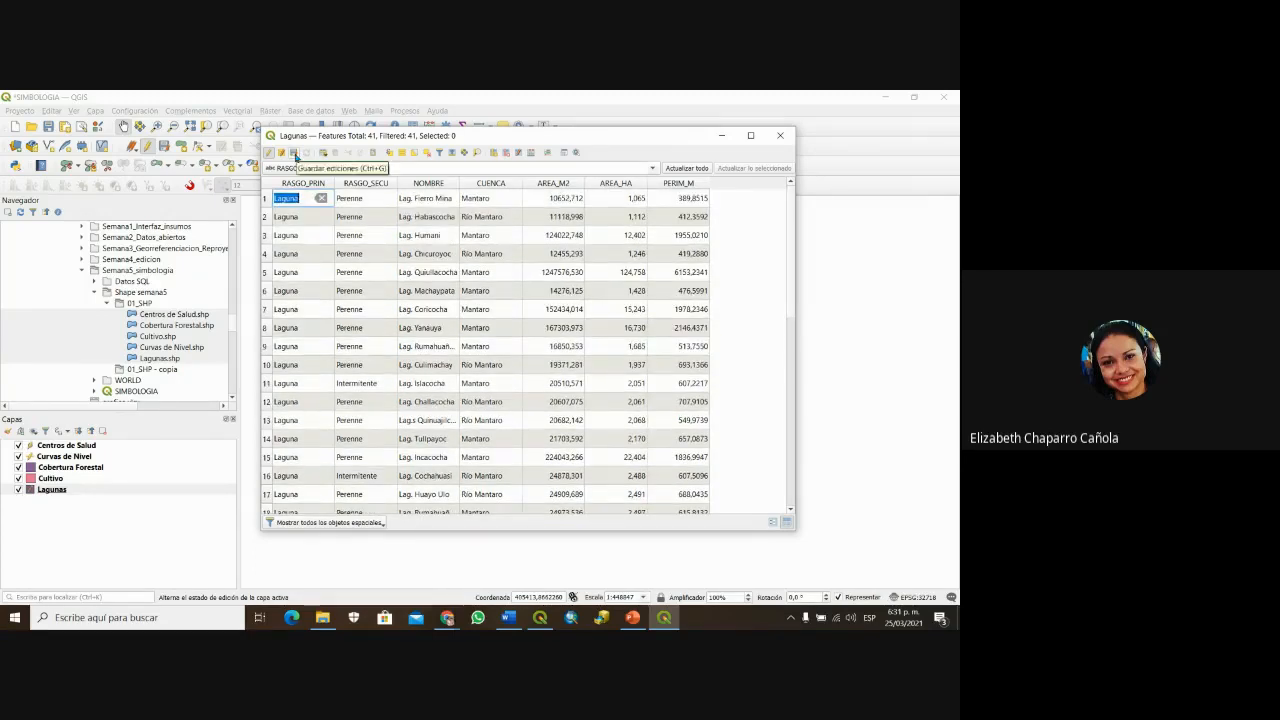
{"action": "left_click", "coordinate": [294, 153]}
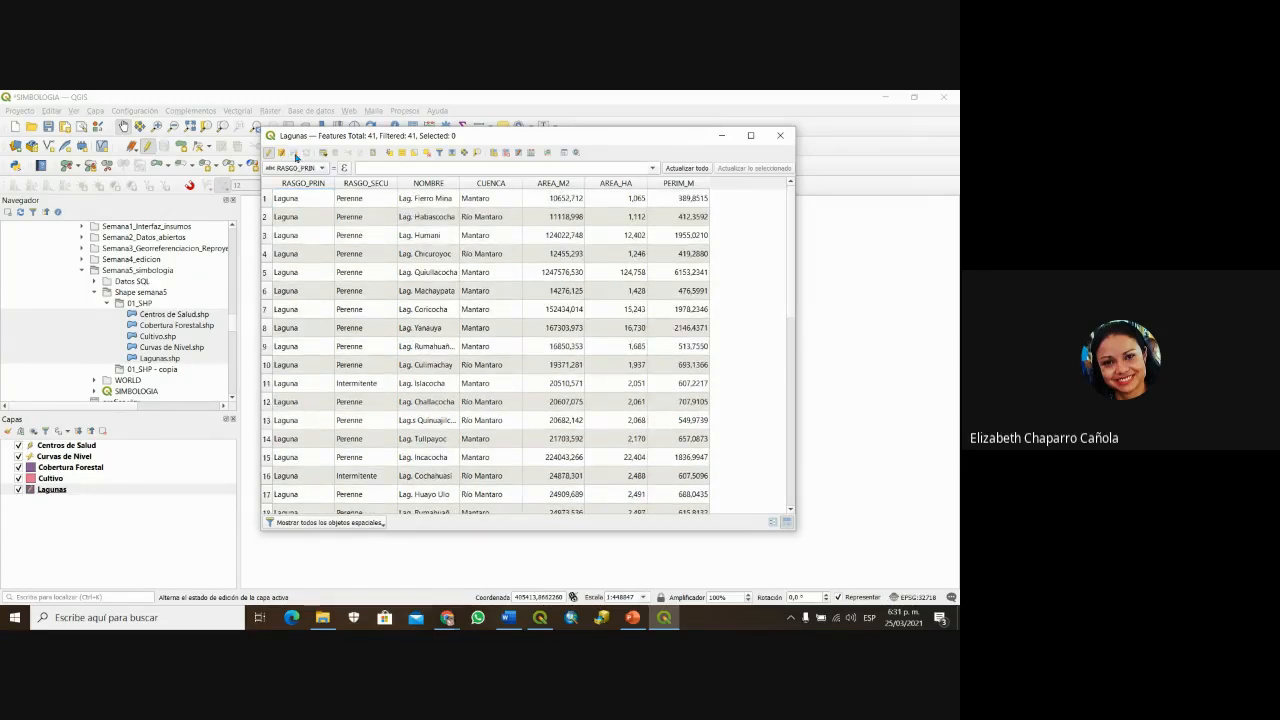
{"action": "left_click", "coordinate": [722, 135]}
{"action": "left_click", "coordinate": [60, 467]}
Step: Glance at the Cobertura Forestal attribute table, then close it
{"action": "right_click", "coordinate": [62, 472]}
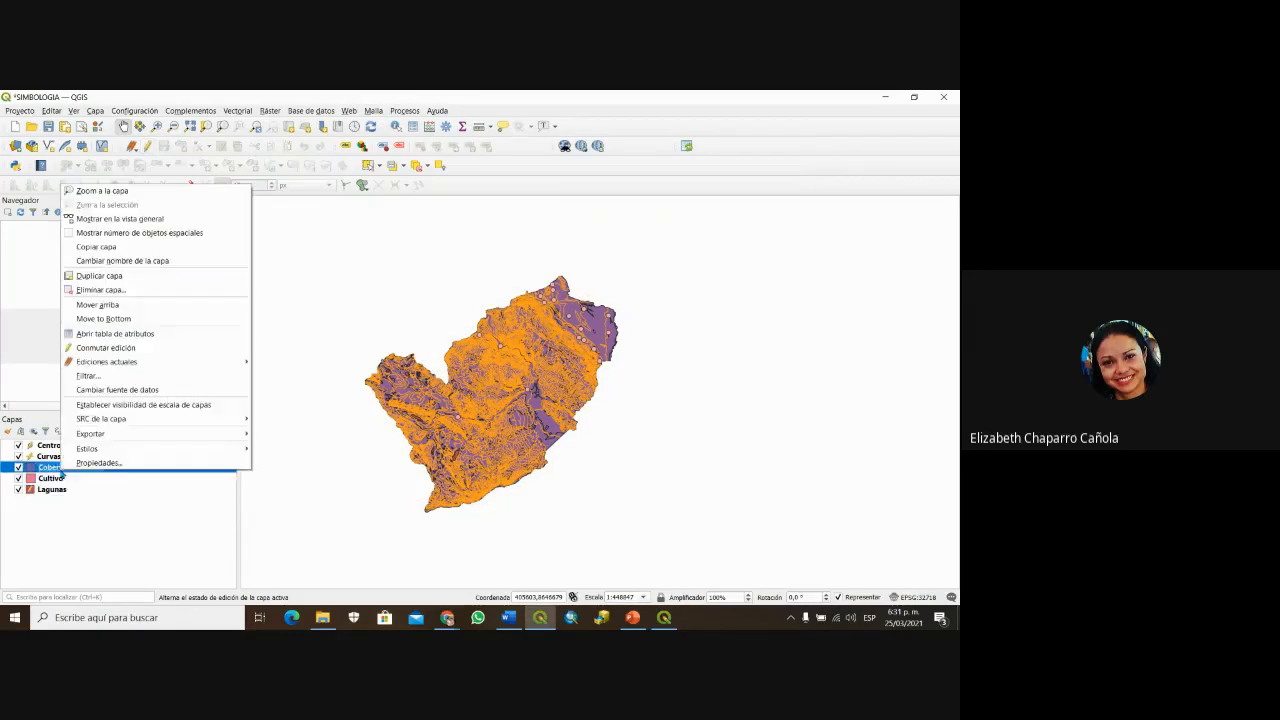
{"action": "left_click", "coordinate": [127, 335]}
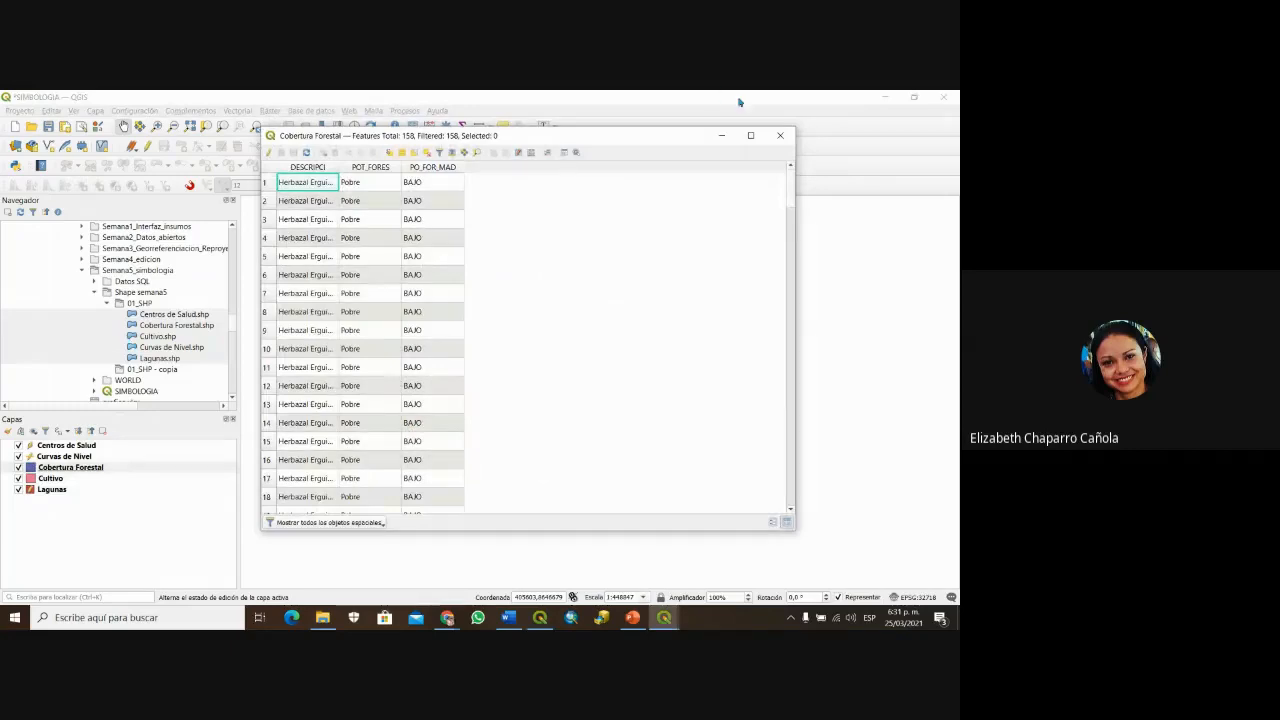
{"action": "left_click", "coordinate": [780, 135]}
Step: Open the Cultivo attribute table and shift its window slightly right
{"action": "right_click", "coordinate": [50, 478]}
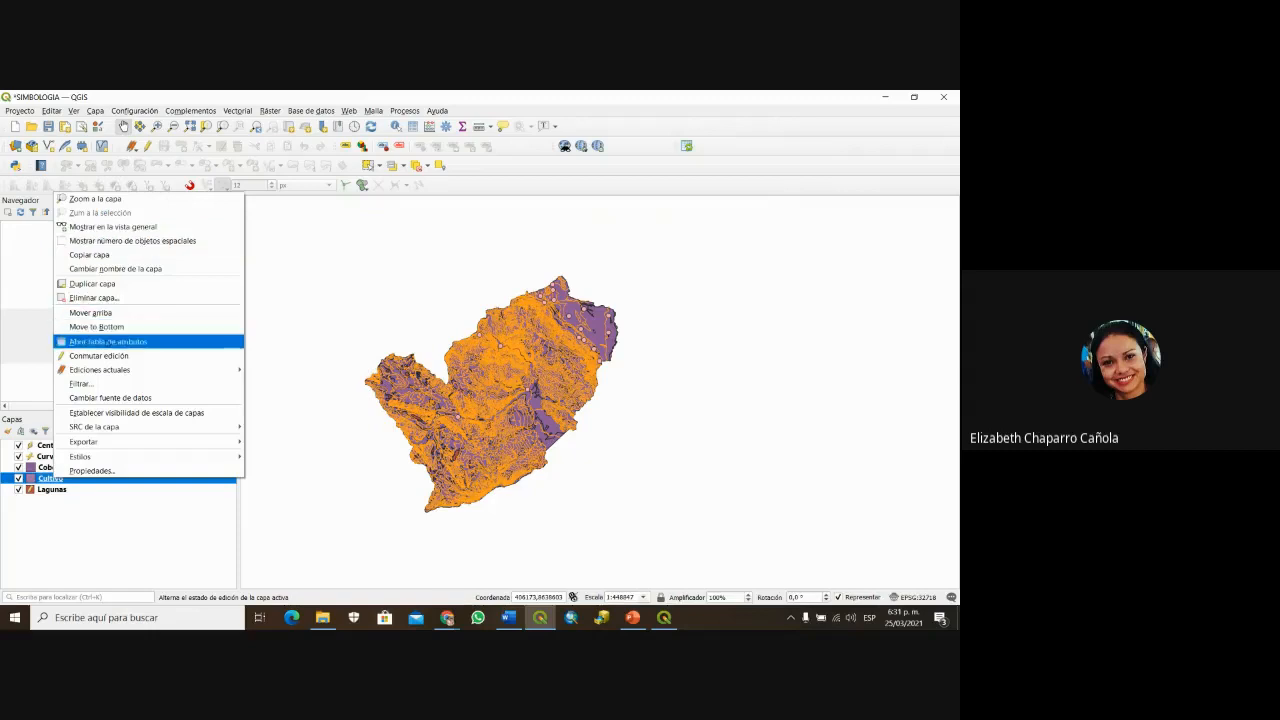
{"action": "left_click", "coordinate": [107, 341]}
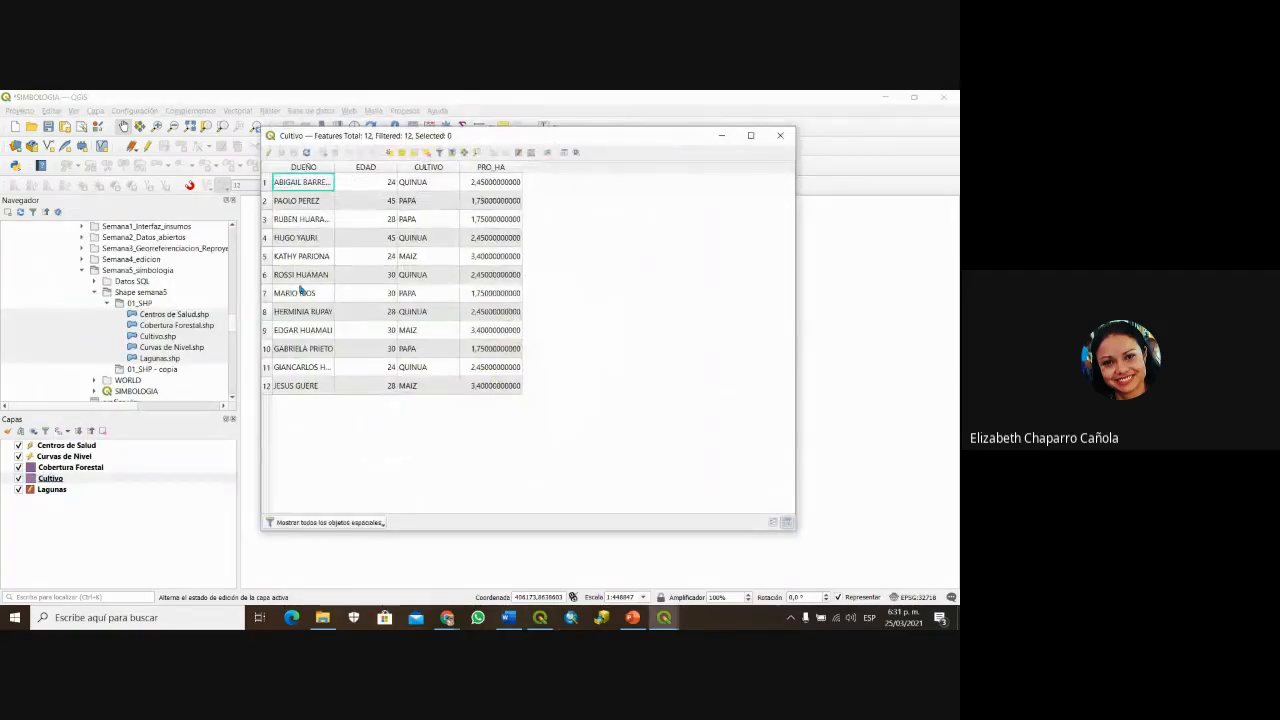
{"action": "left_click_drag", "start_coordinate": [555, 130], "coordinate": [600, 142]}
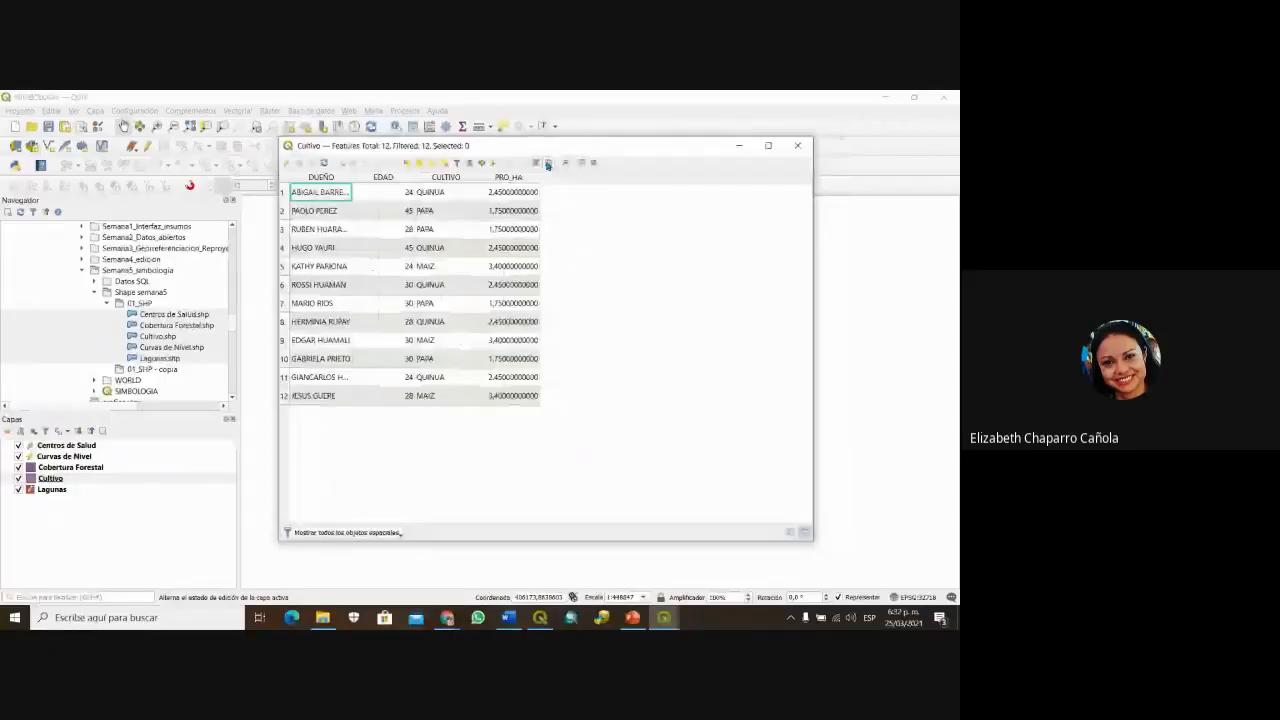
Step: Start a new decimal field named AREA_HA in the Cultivo Field Calculator
{"action": "left_click", "coordinate": [548, 164]}
{"action": "type", "text": "ARE"}
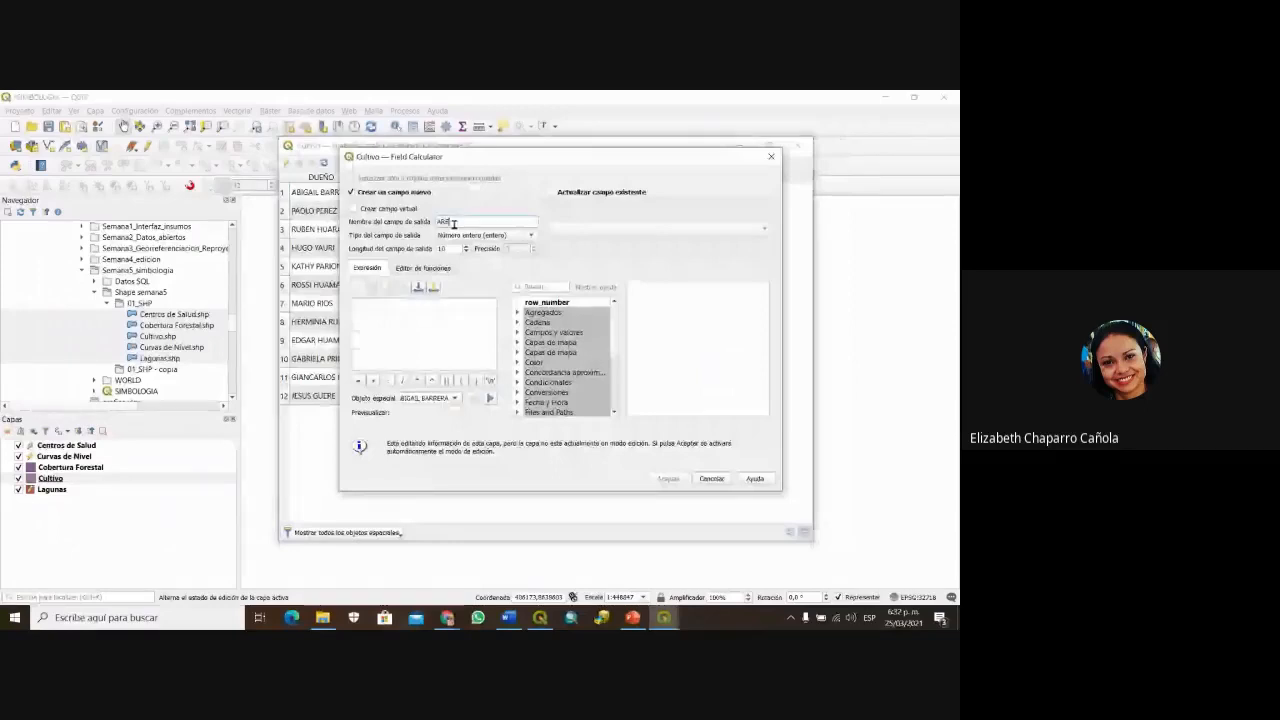
{"action": "type", "text": "A"}
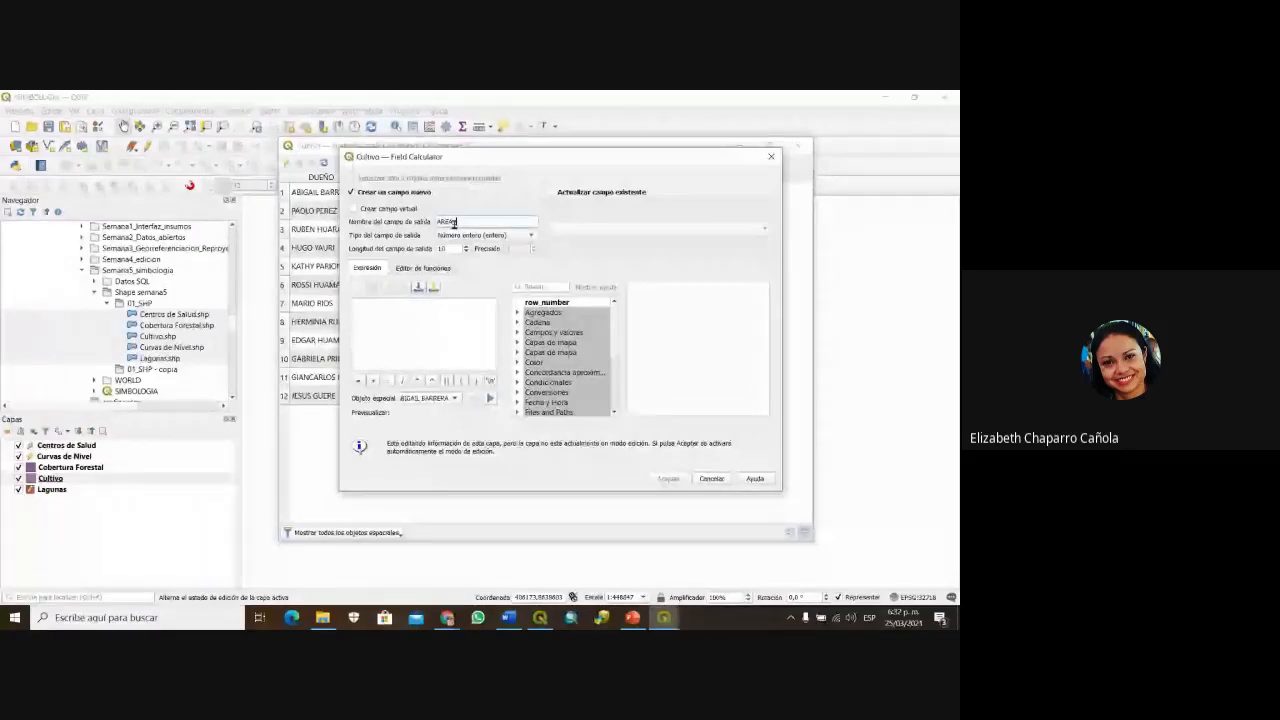
{"action": "type", "text": "_HA"}
{"action": "left_click", "coordinate": [485, 234]}
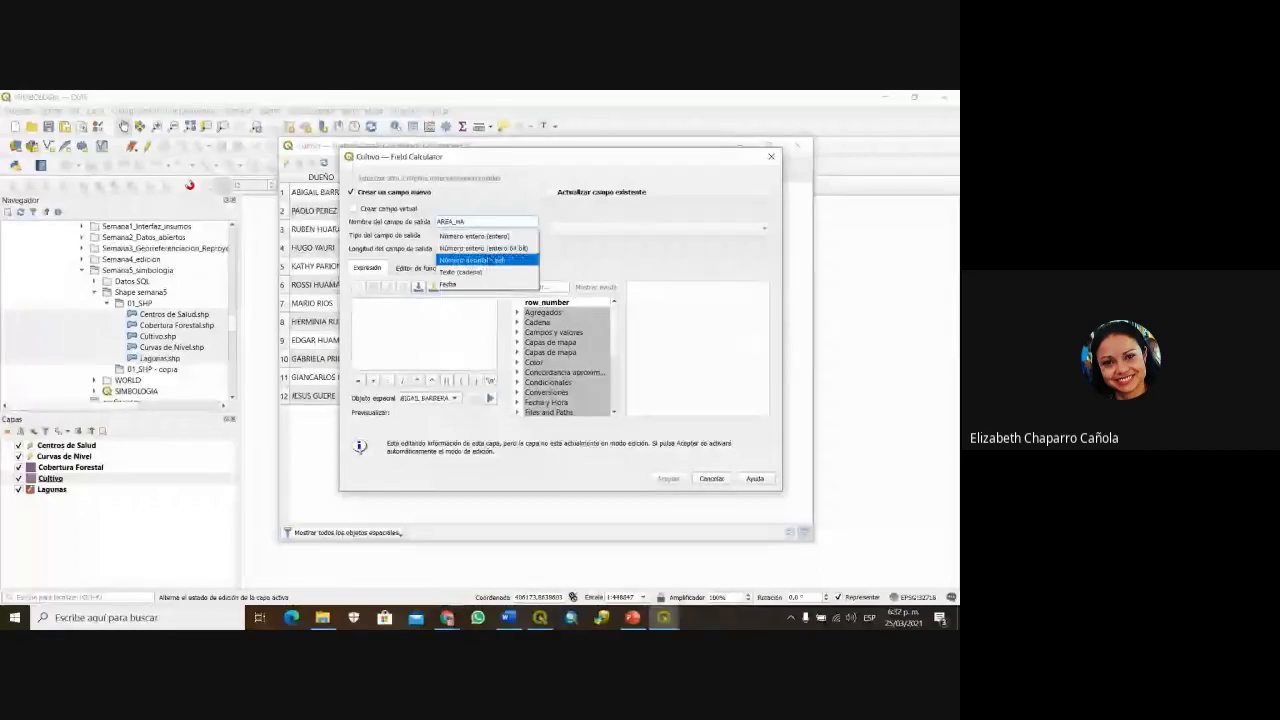
{"action": "left_click", "coordinate": [475, 247]}
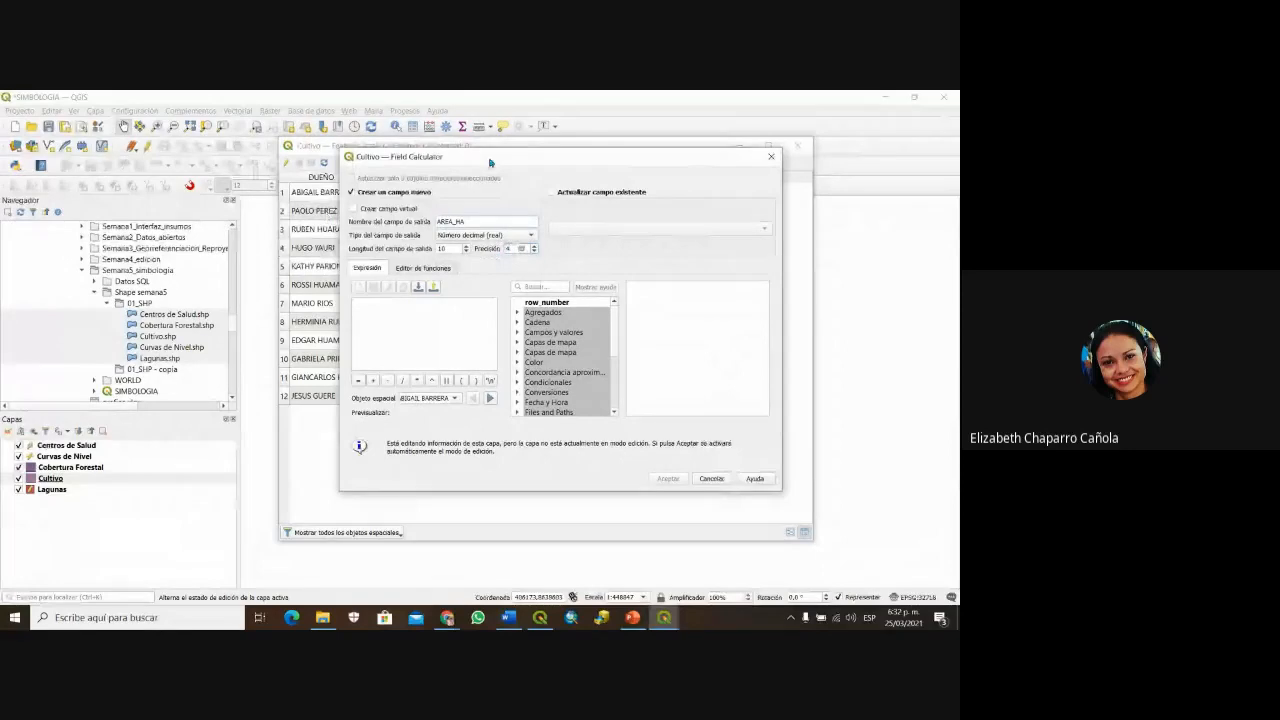
{"action": "mouse_move", "coordinate": [490, 162]}
{"action": "left_mouse_down"}
{"action": "mouse_move", "coordinate": [95, 237]}
{"action": "mouse_move", "coordinate": [109, 263]}
{"action": "mouse_move", "coordinate": [490, 162]}
{"action": "left_mouse_up"}
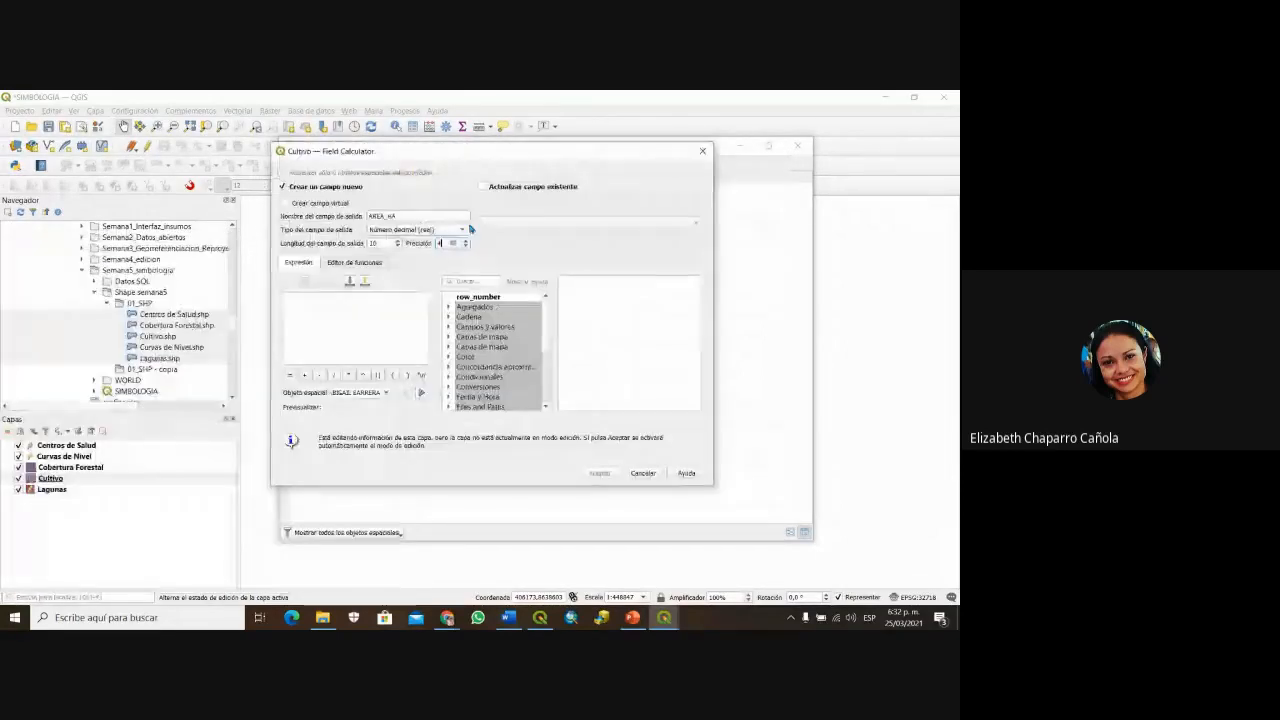
Step: Calculate AREA_HA as $area / 10000 from the Geometría functions and confirm
{"action": "scroll", "coordinate": [510, 380], "scroll_direction": "down", "scroll_amount": 2}
{"action": "double_click", "coordinate": [487, 367]}
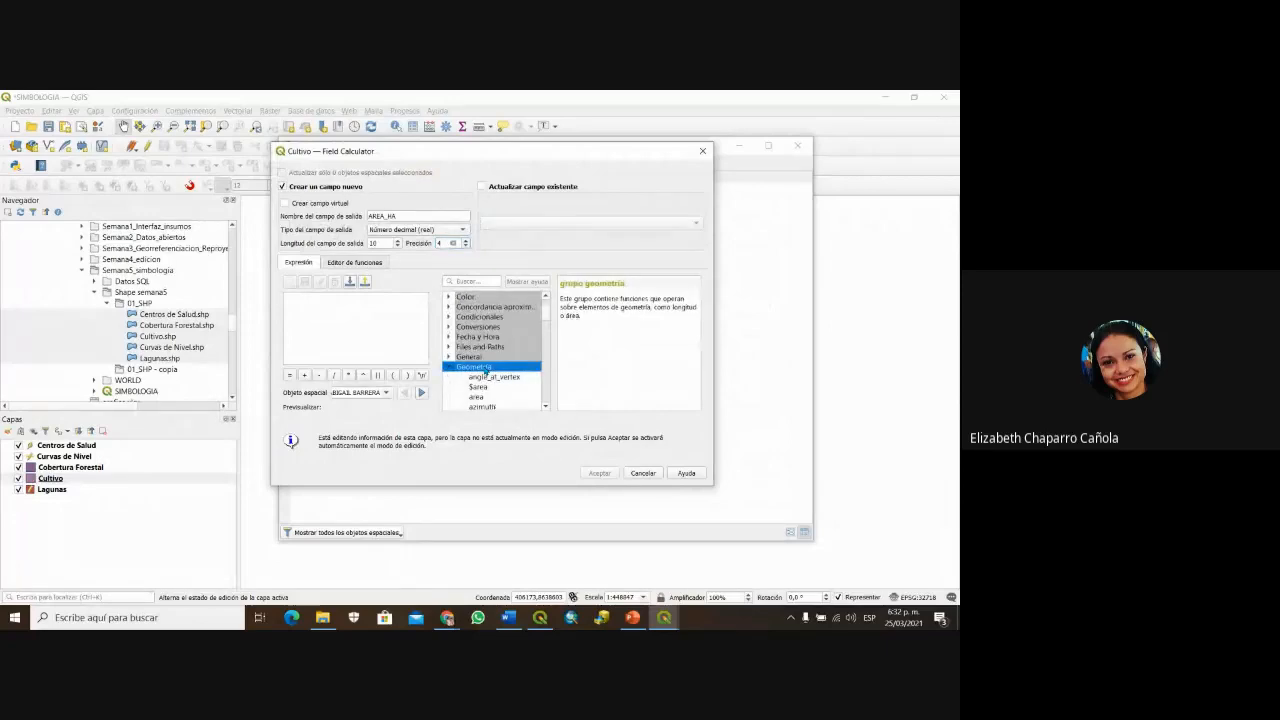
{"action": "scroll", "coordinate": [488, 364], "scroll_direction": "down", "scroll_amount": 1}
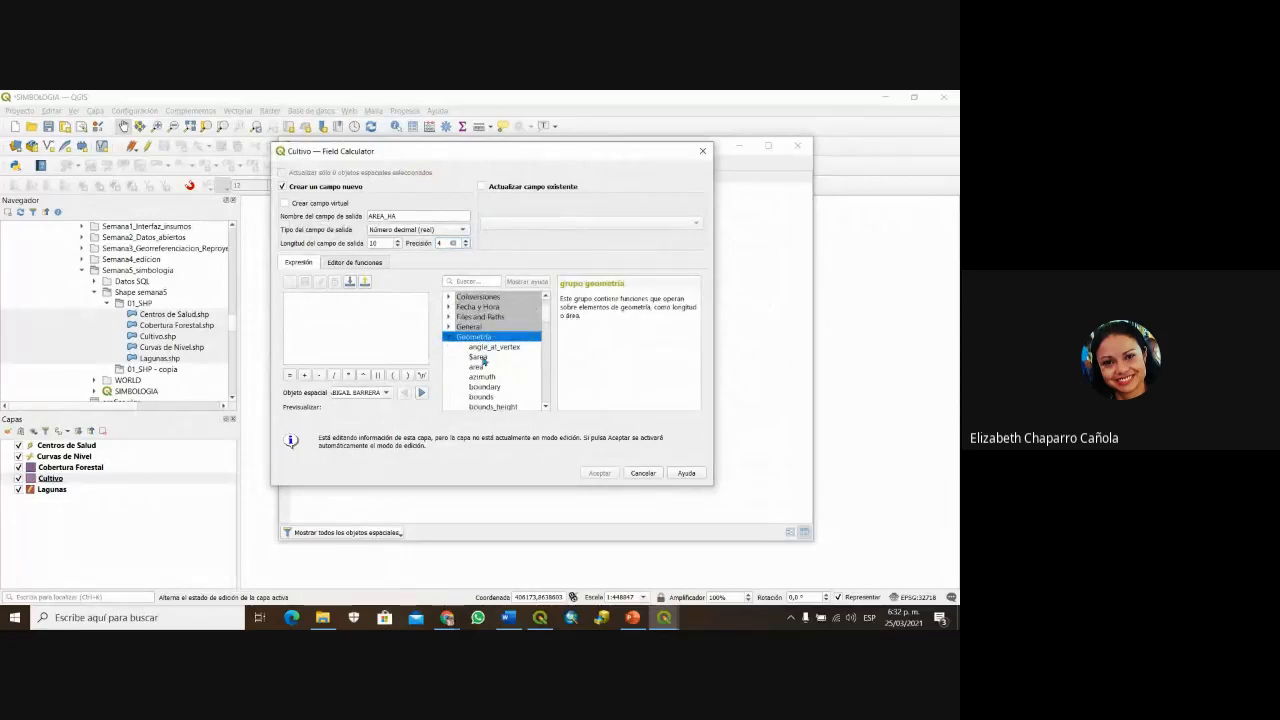
{"action": "double_click", "coordinate": [479, 357]}
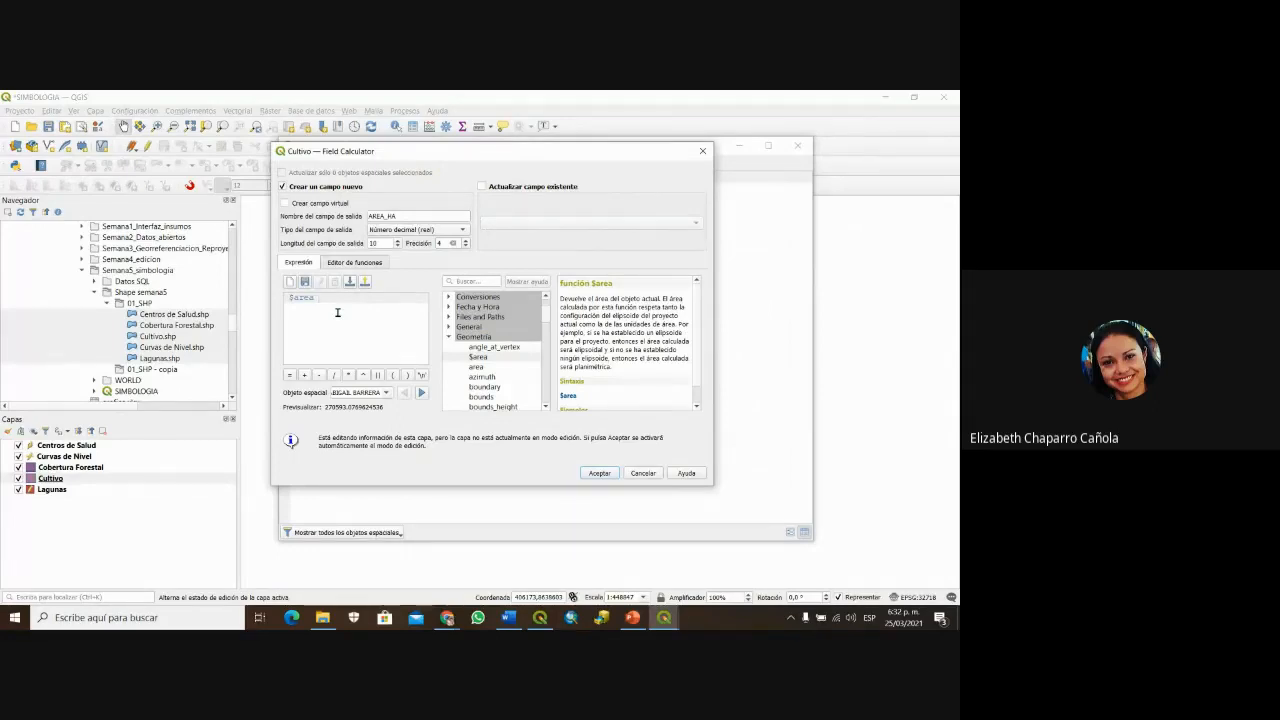
{"action": "left_click", "coordinate": [333, 375]}
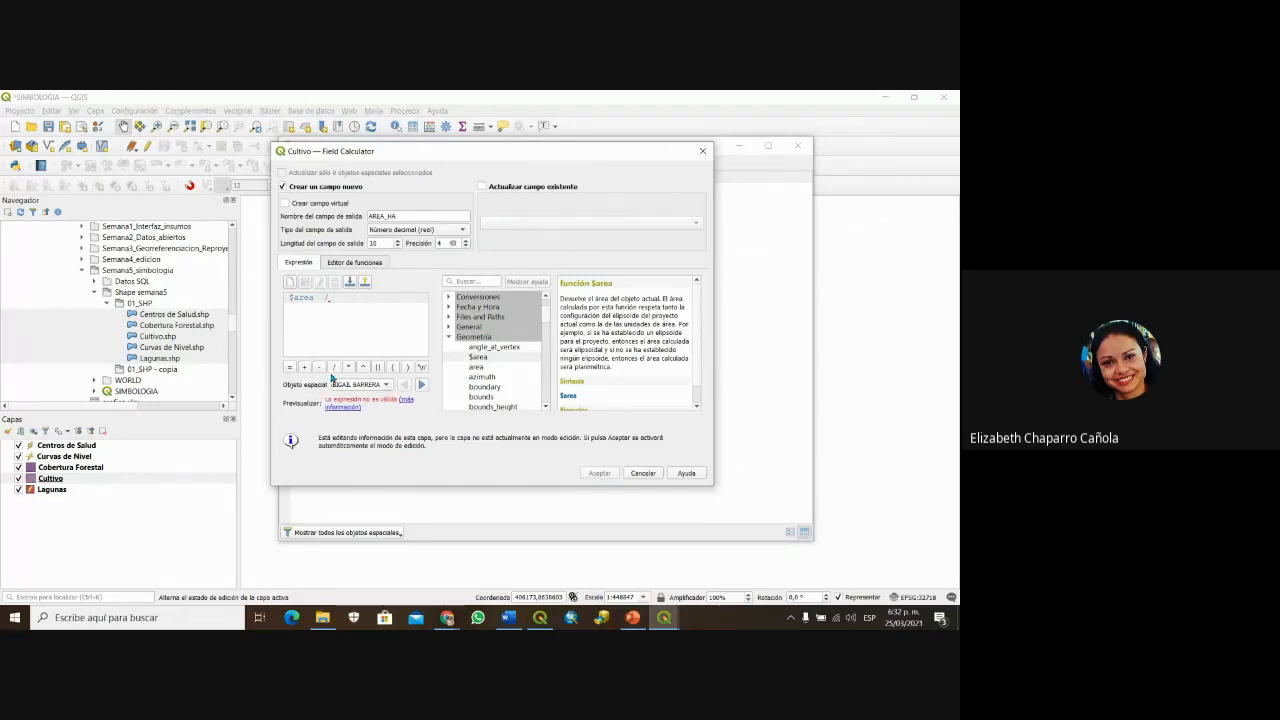
{"action": "type", "text": "10000"}
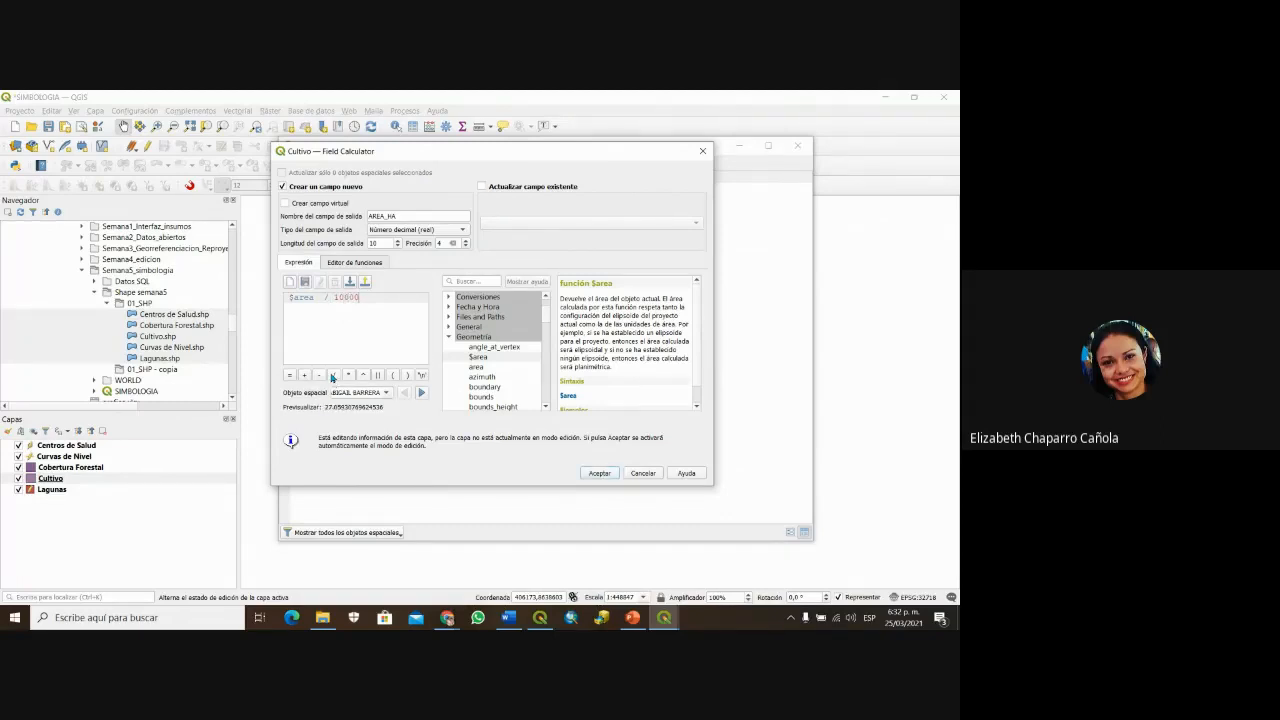
{"action": "left_click", "coordinate": [600, 473]}
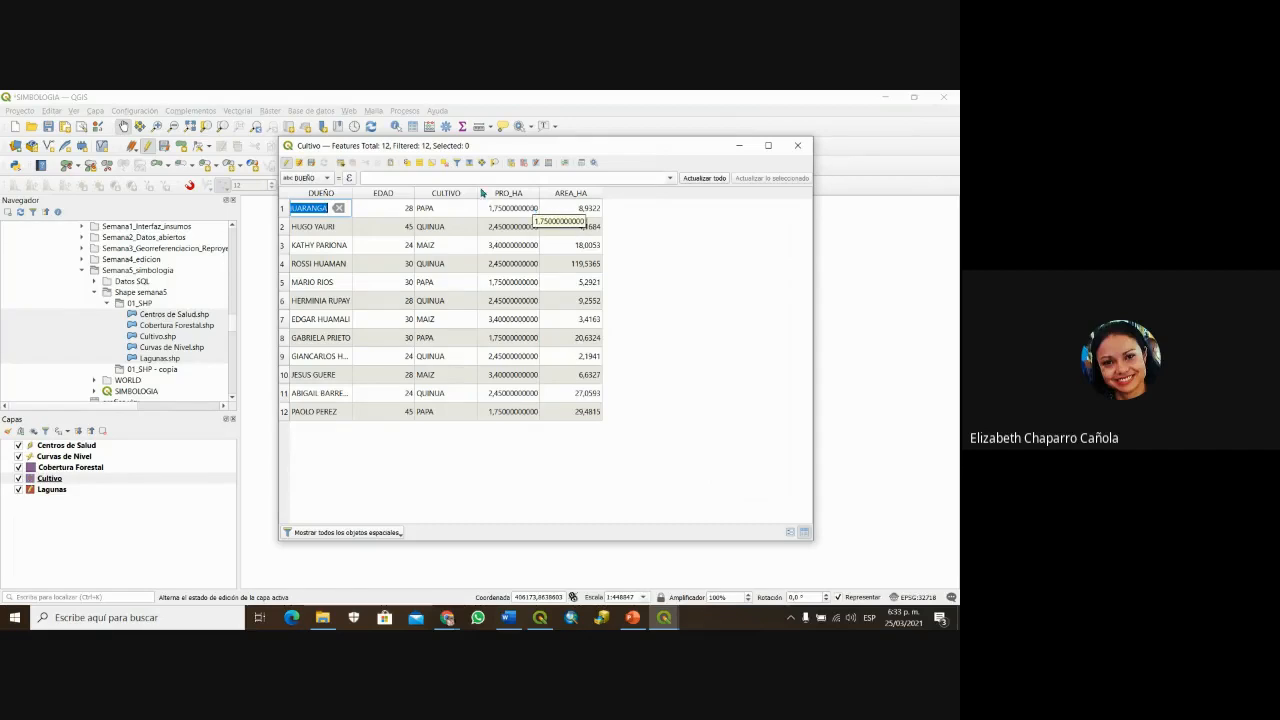
Step: Set up a decimal output field PROD_TOT in the Field Calculator and show the Campos y valores list
{"action": "left_click", "coordinate": [547, 164]}
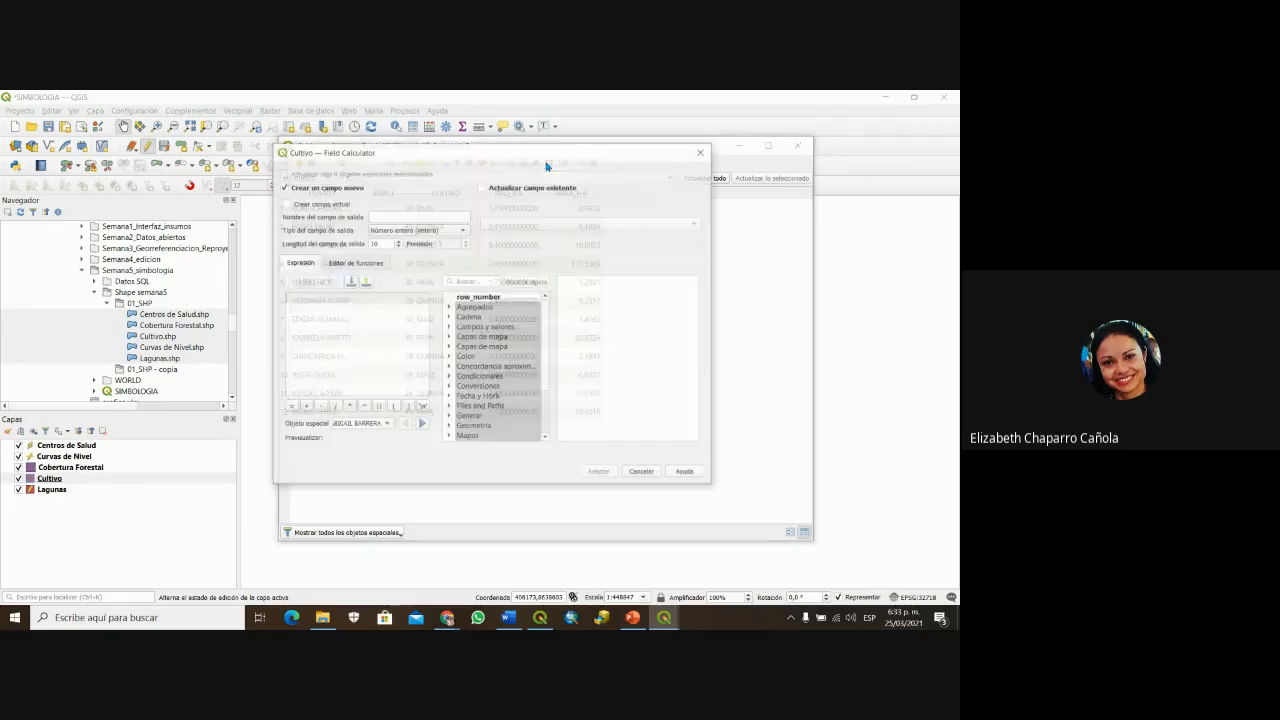
{"action": "left_click", "coordinate": [435, 218]}
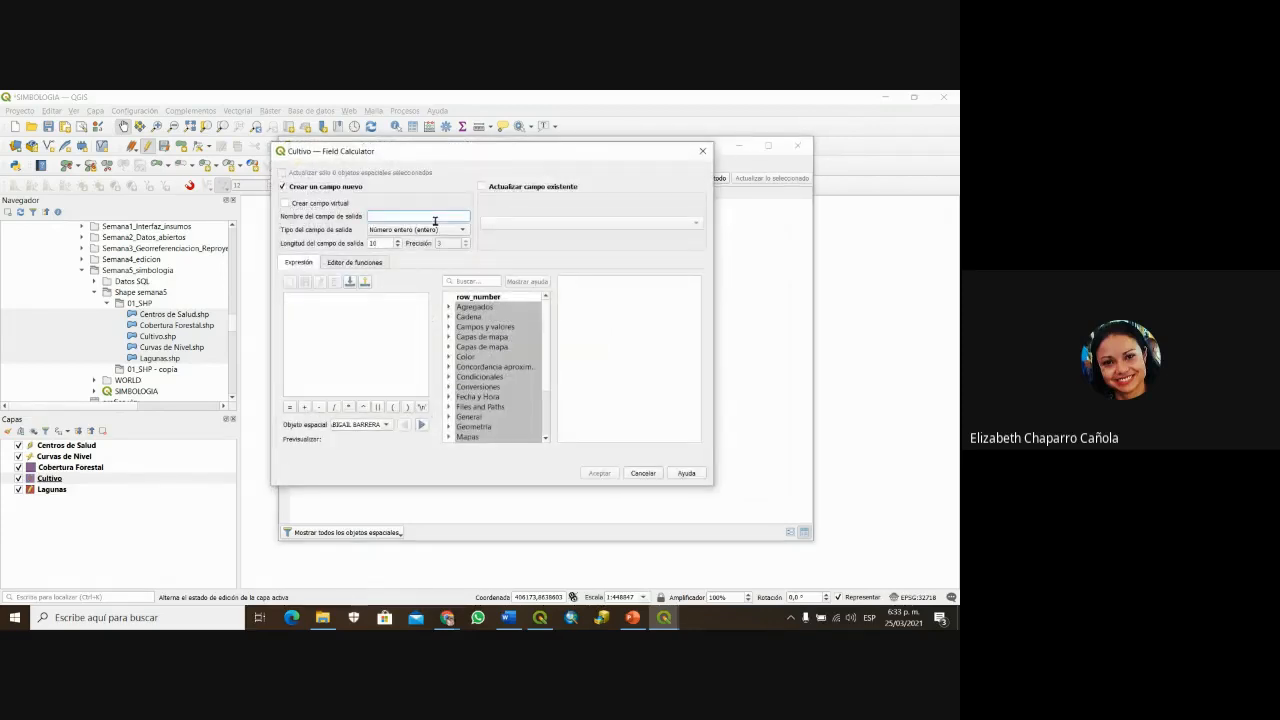
{"action": "type", "text": "PROD_TOT"}
{"action": "left_click", "coordinate": [432, 229]}
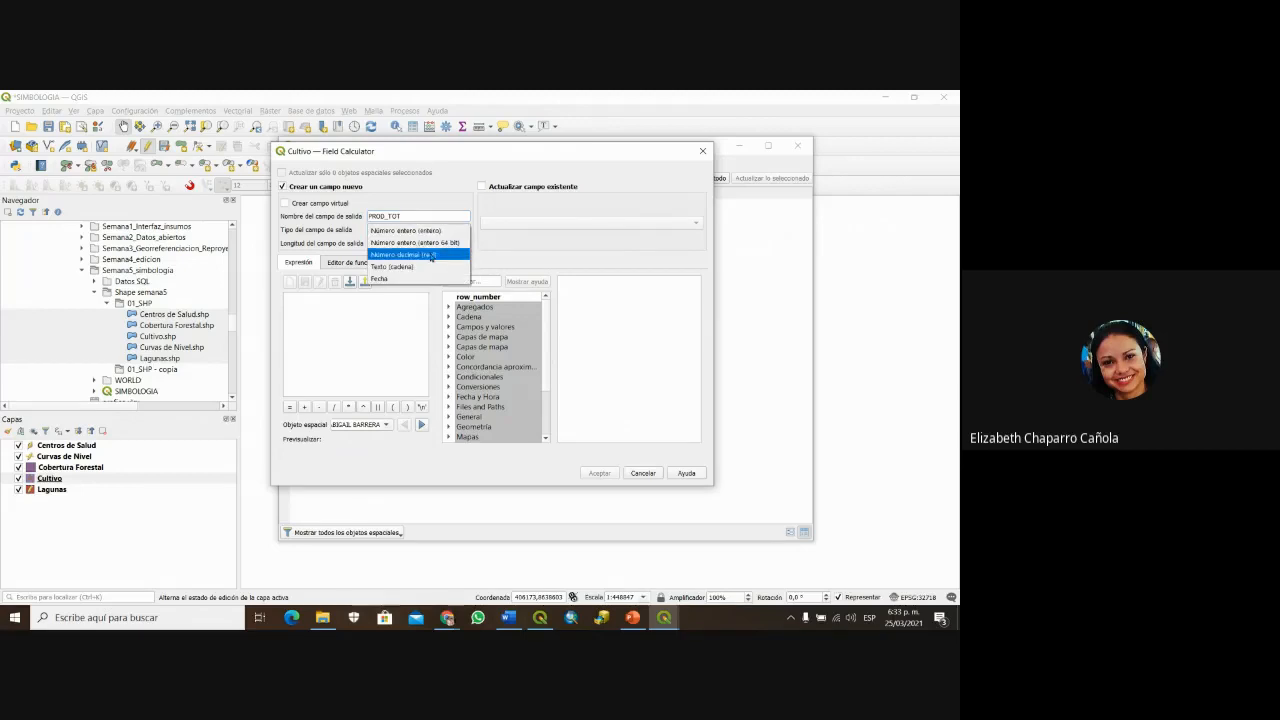
{"action": "left_click", "coordinate": [432, 255]}
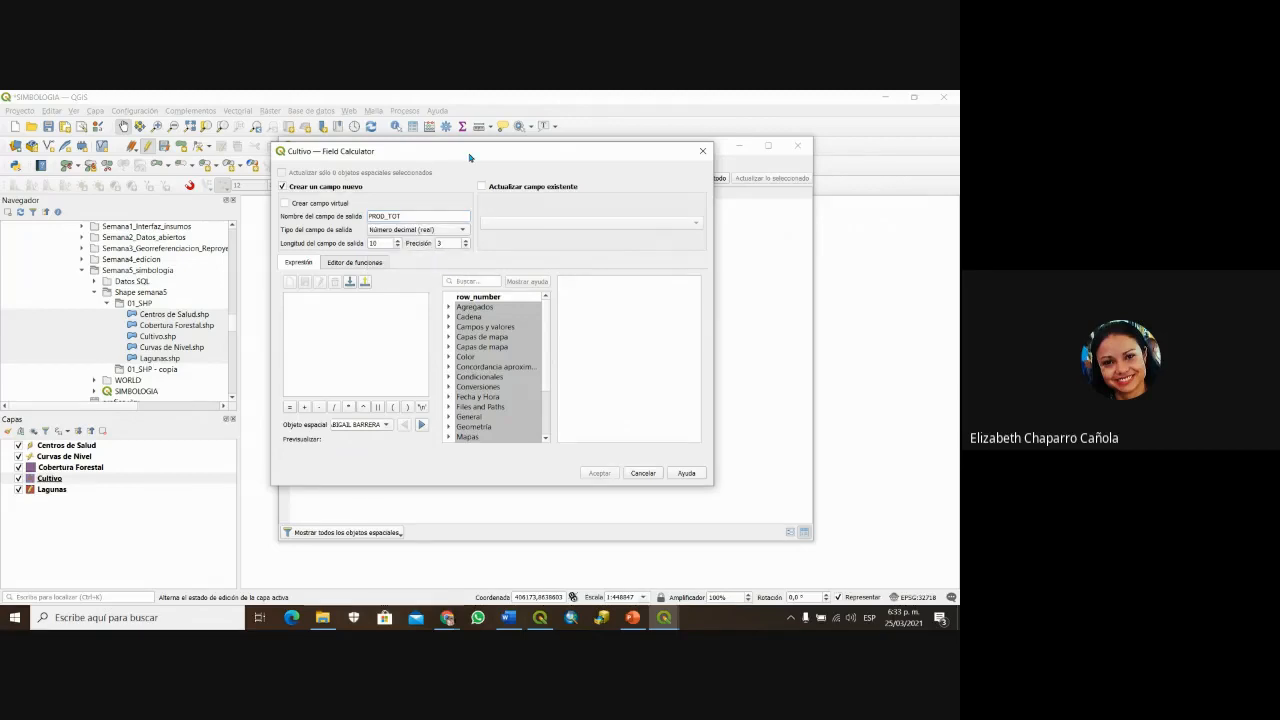
{"action": "left_click_drag", "start_coordinate": [471, 156], "coordinate": [500, 245]}
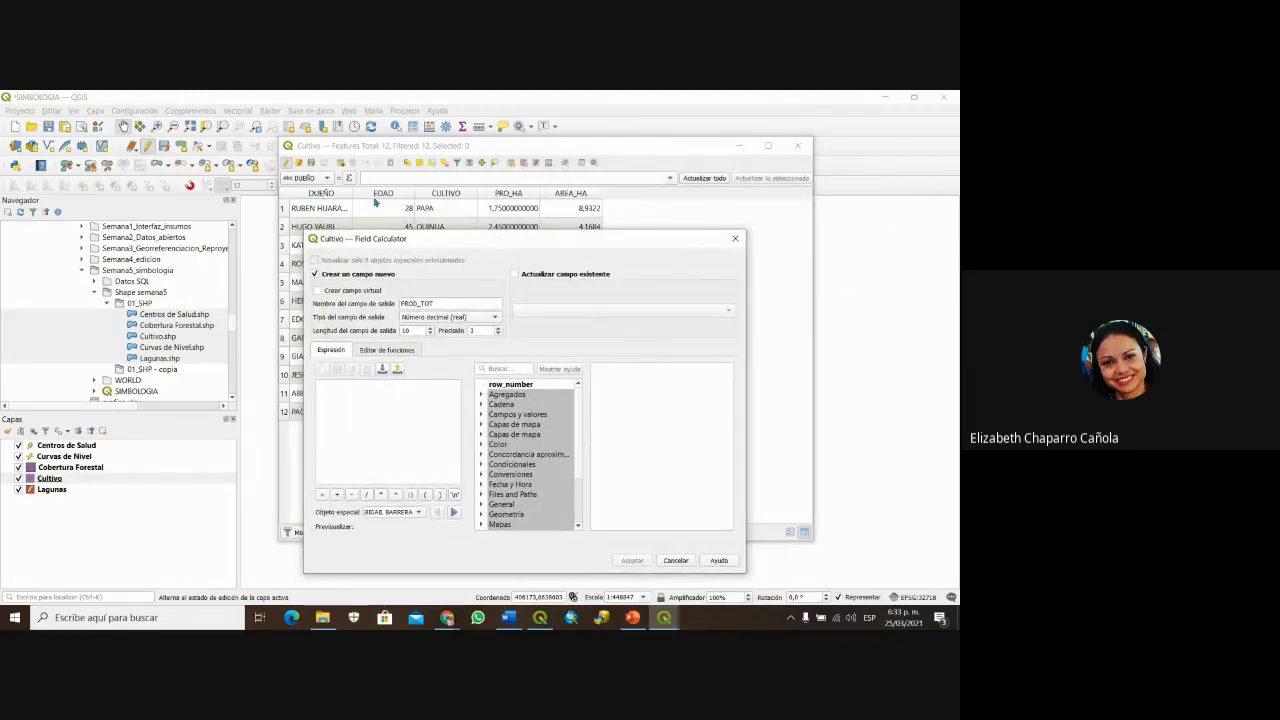
{"action": "left_click", "coordinate": [481, 414]}
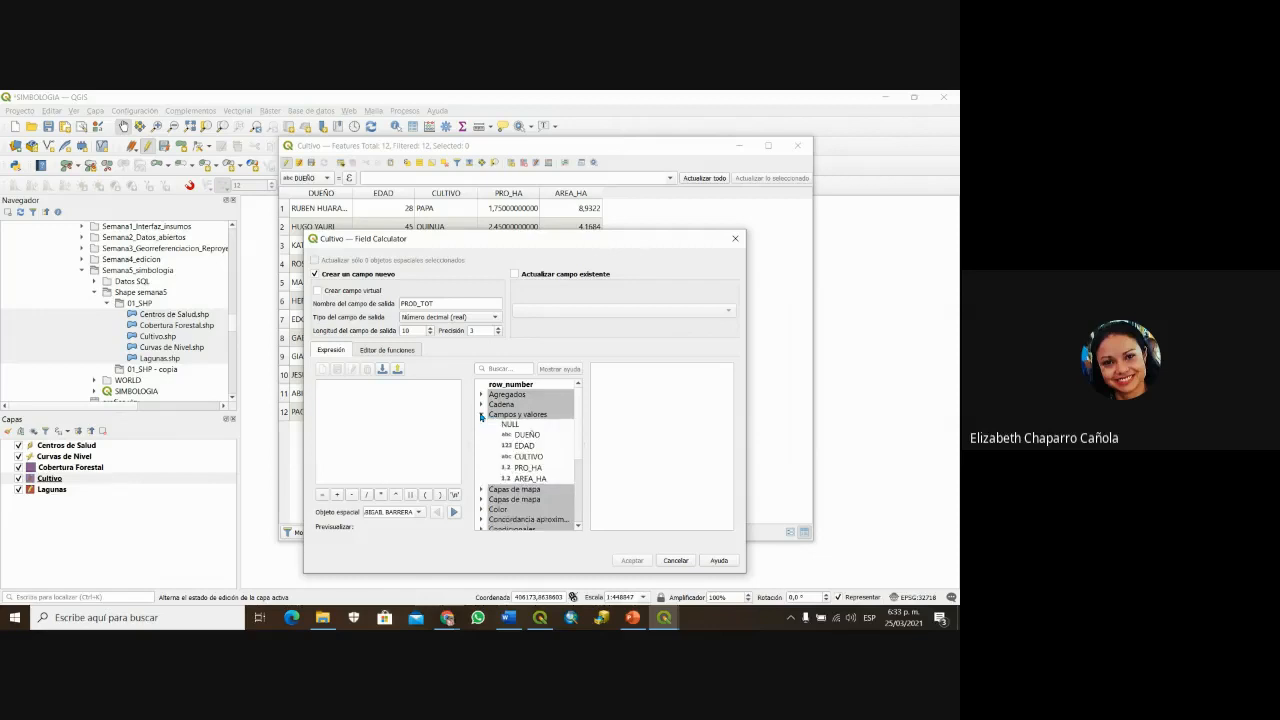
Step: Fill PROD_TOT with the expression PRO_HA * AREA_HA and accept
{"action": "double_click", "coordinate": [529, 468]}
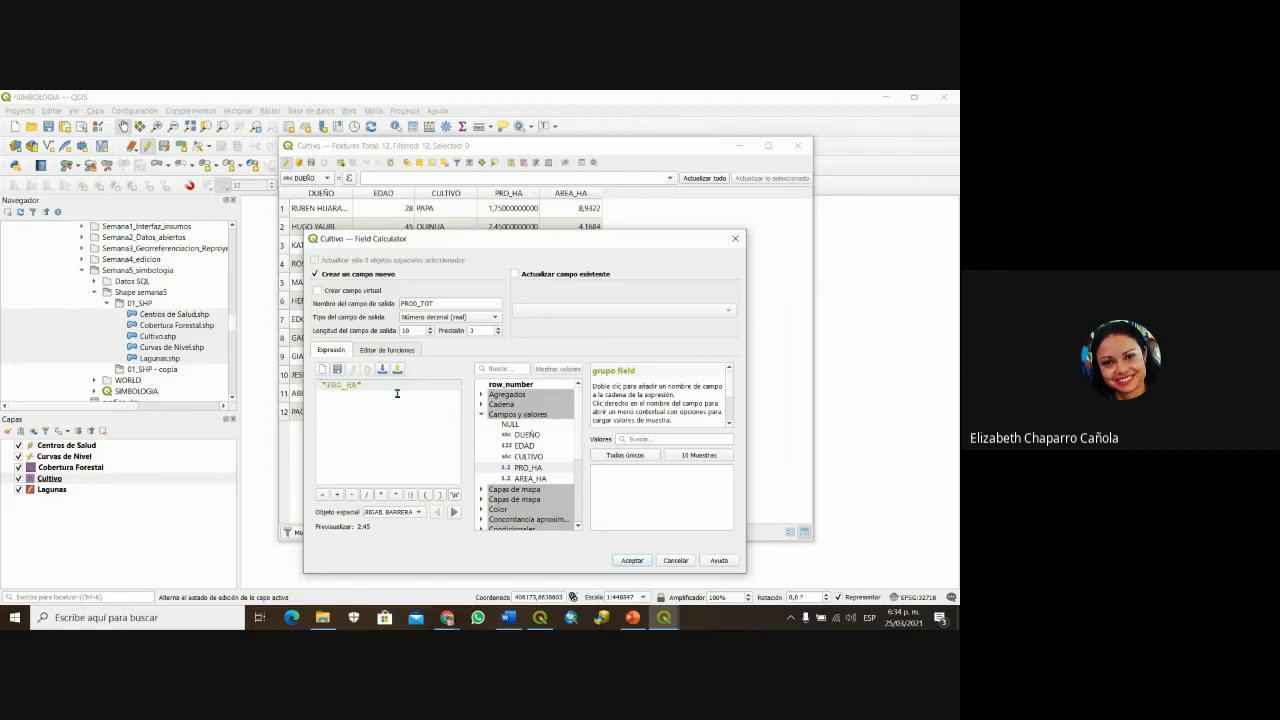
{"action": "left_click", "coordinate": [381, 495]}
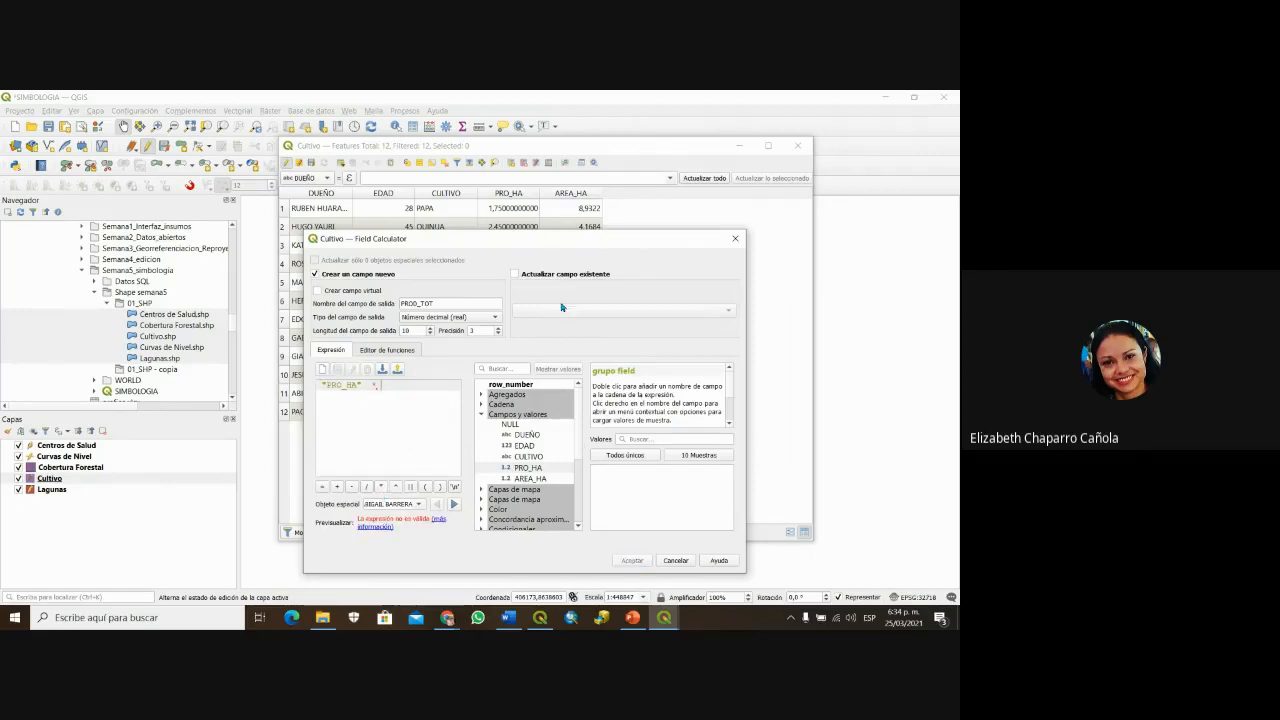
{"action": "double_click", "coordinate": [530, 479]}
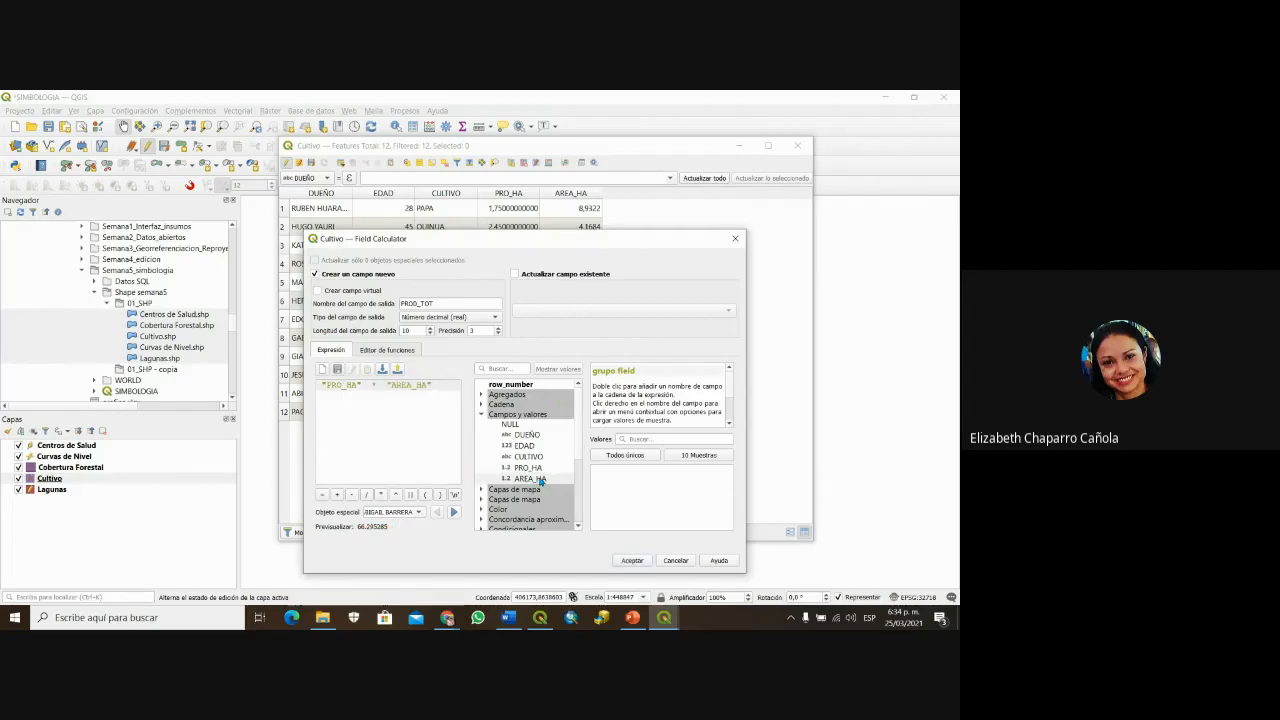
{"action": "left_click", "coordinate": [632, 560]}
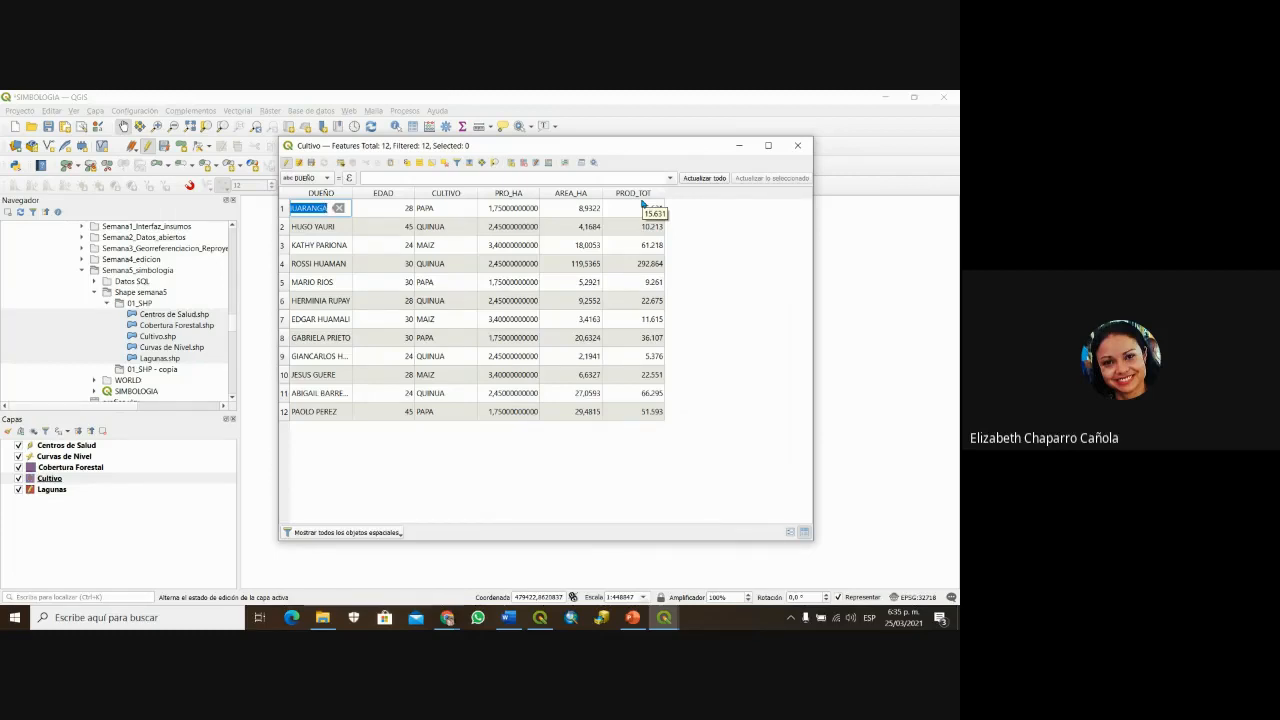
Step: Save the Cultivo edits, close its attribute table, and pan the study-area map
{"action": "left_click", "coordinate": [313, 165]}
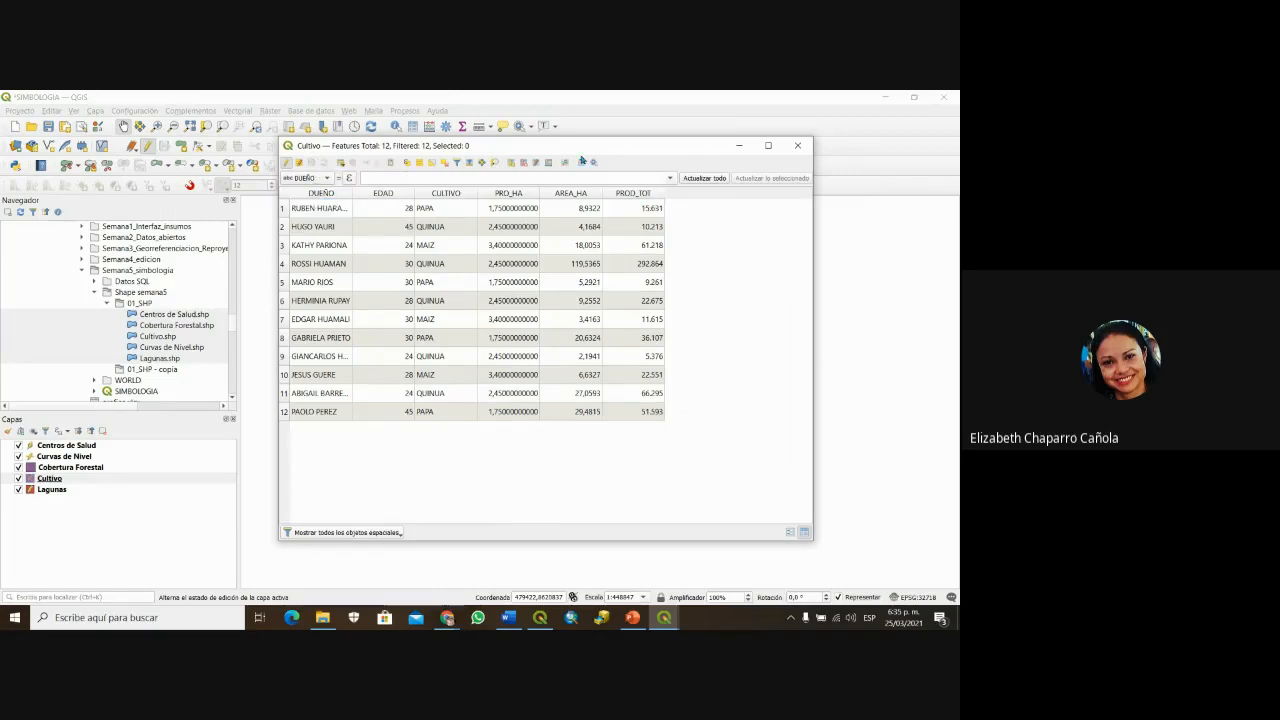
{"action": "left_click", "coordinate": [792, 149]}
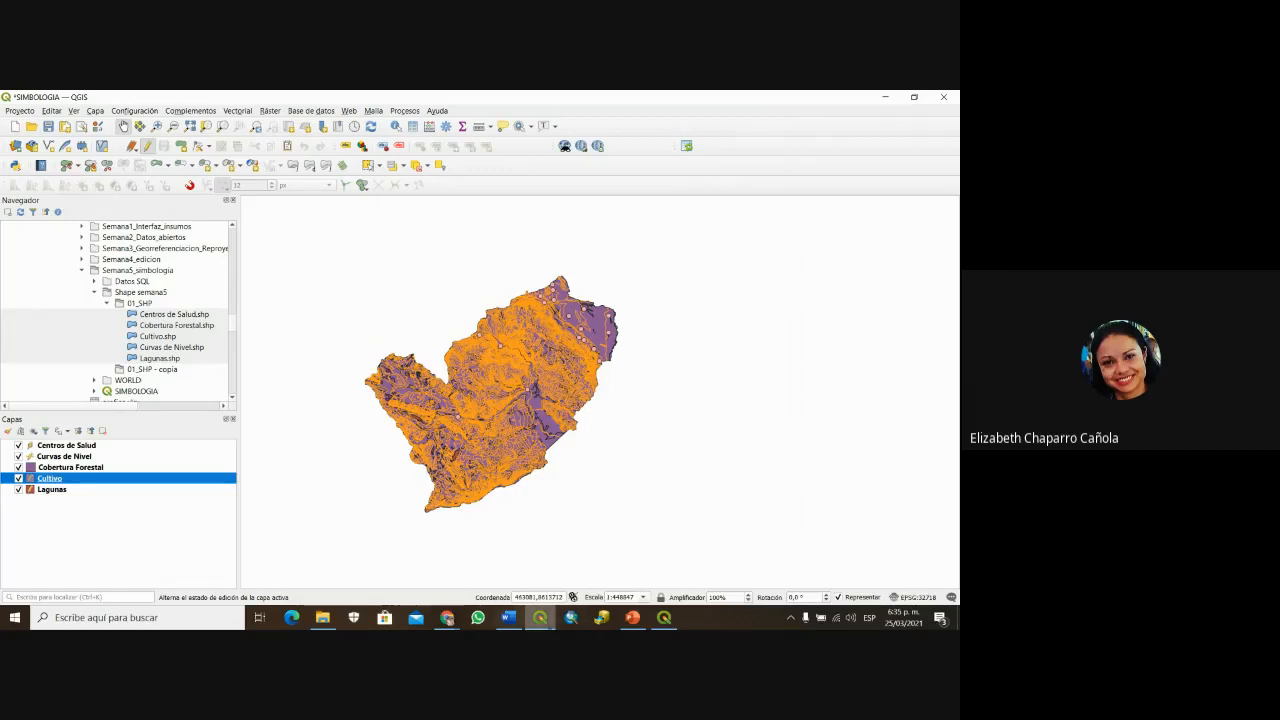
{"action": "left_click", "coordinate": [447, 617]}
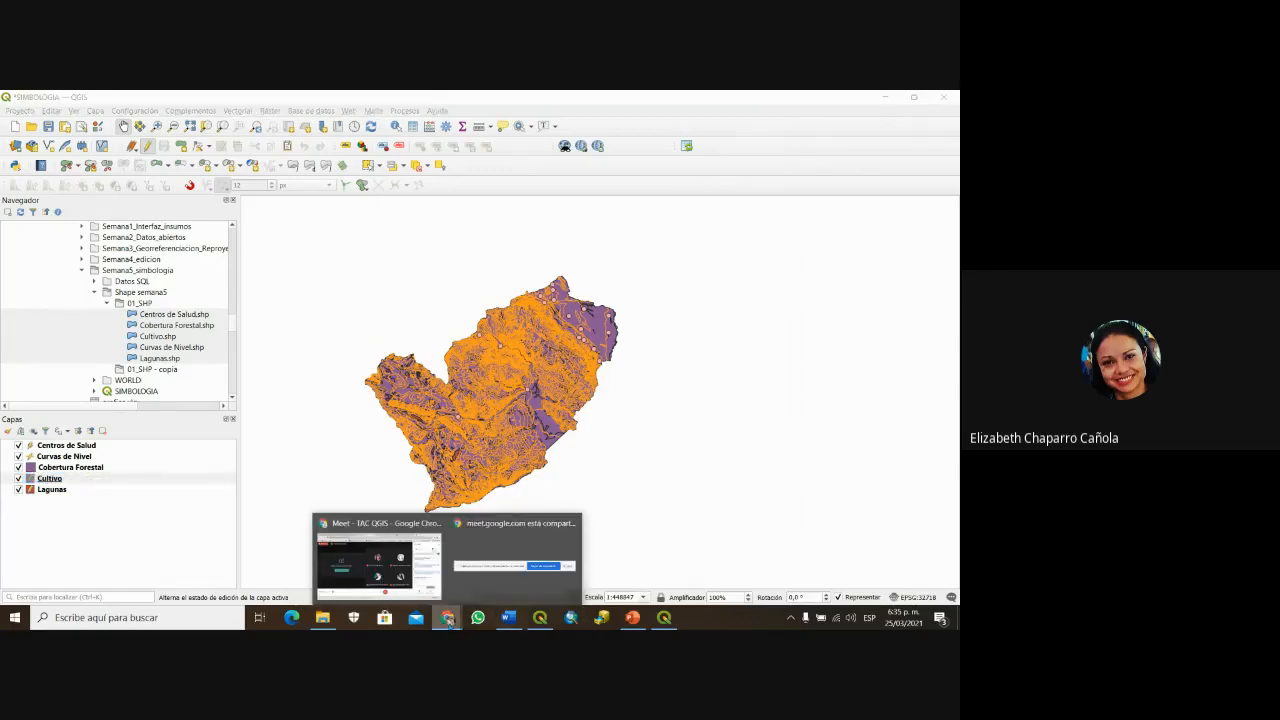
{"action": "mouse_move", "coordinate": [354, 588]}
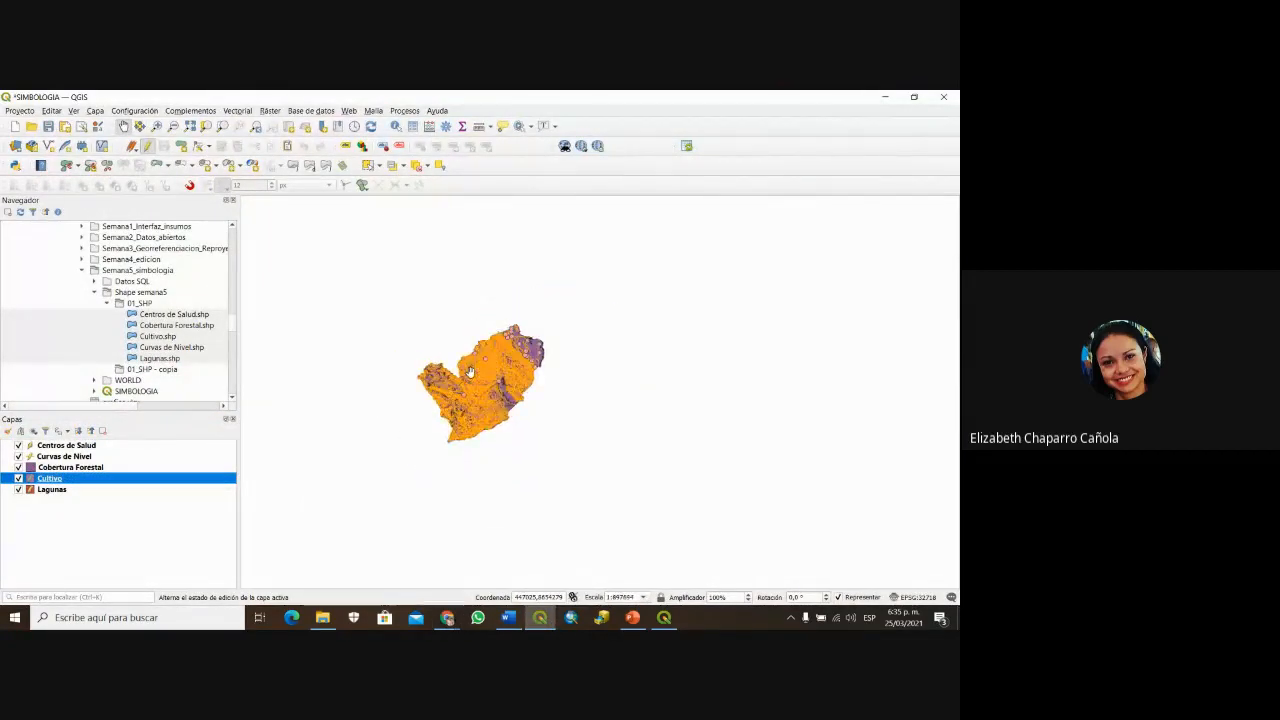
{"action": "scroll", "coordinate": [502, 418], "scroll_direction": "up", "scroll_amount": 1}
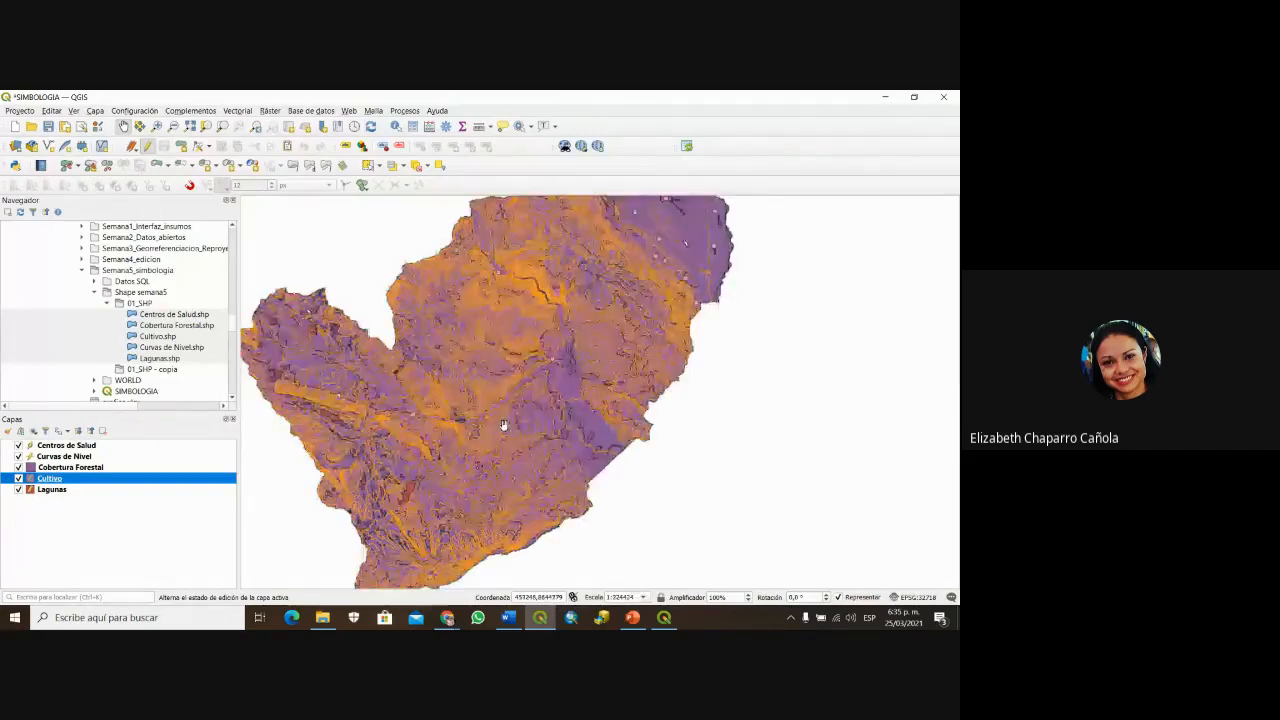
{"action": "scroll", "coordinate": [502, 418], "scroll_direction": "down", "scroll_amount": 1}
{"action": "left_click_drag", "start_coordinate": [502, 418], "coordinate": [538, 428]}
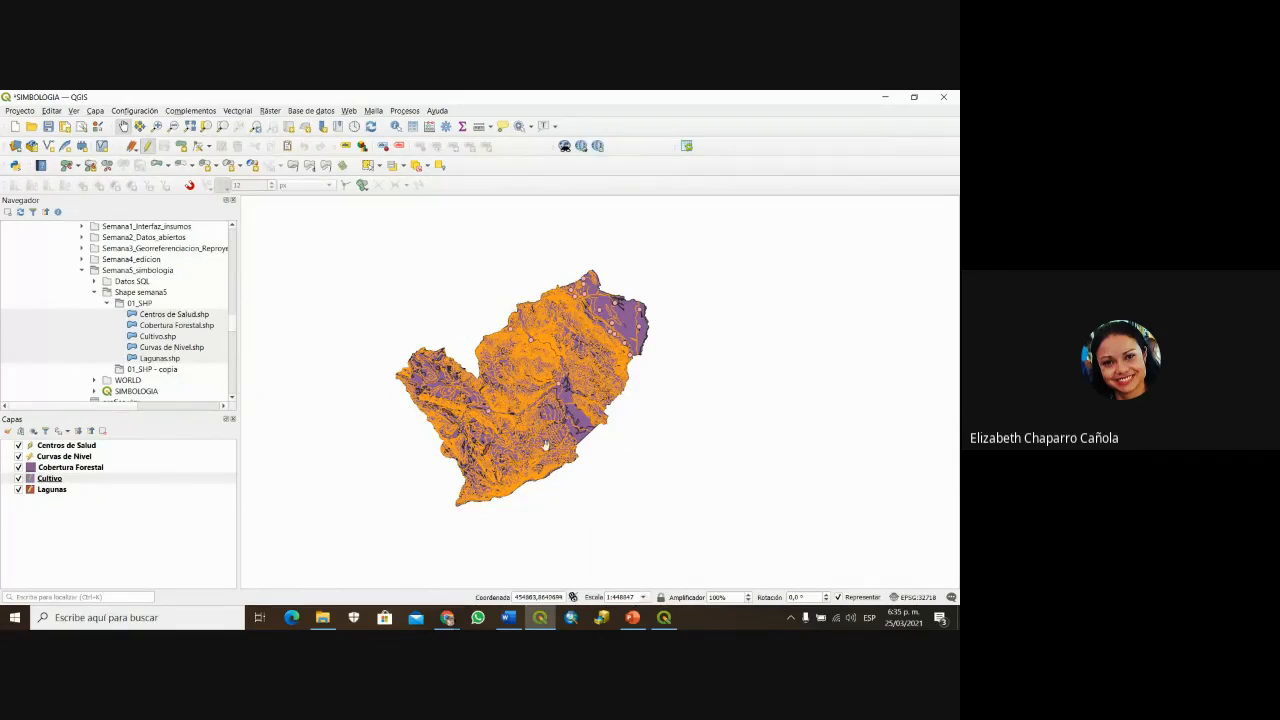
{"action": "mouse_move", "coordinate": [637, 624]}
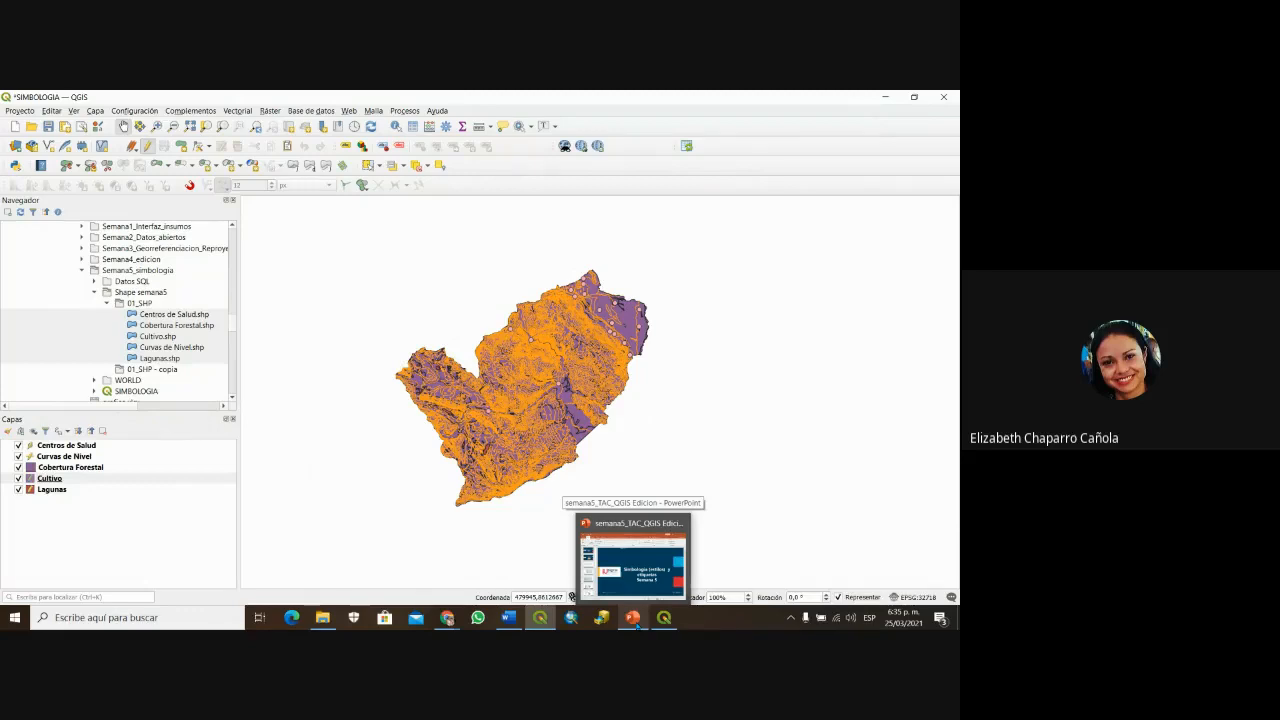
Step: Bring the semana5_TAC_QGIS Edicion deck forward and scroll to slide 3 on Simbología
{"action": "left_click", "coordinate": [636, 622]}
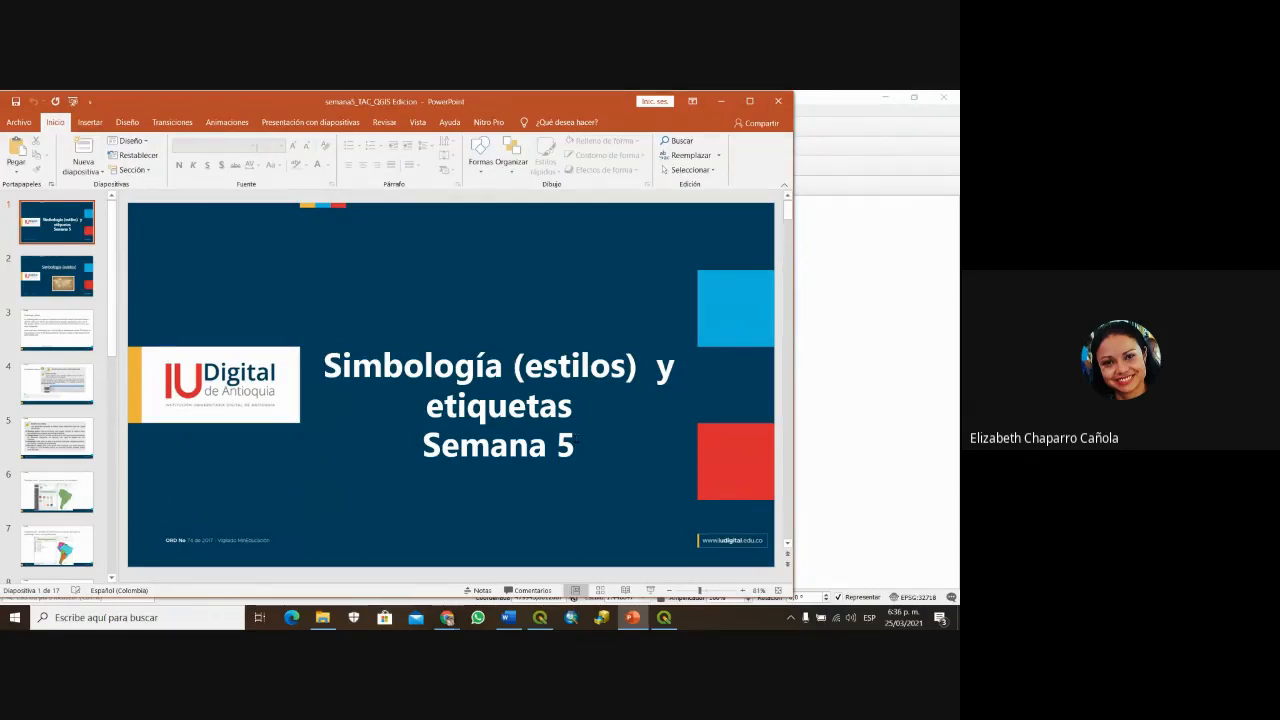
{"action": "scroll", "coordinate": [560, 420], "scroll_direction": "down", "scroll_amount": 1}
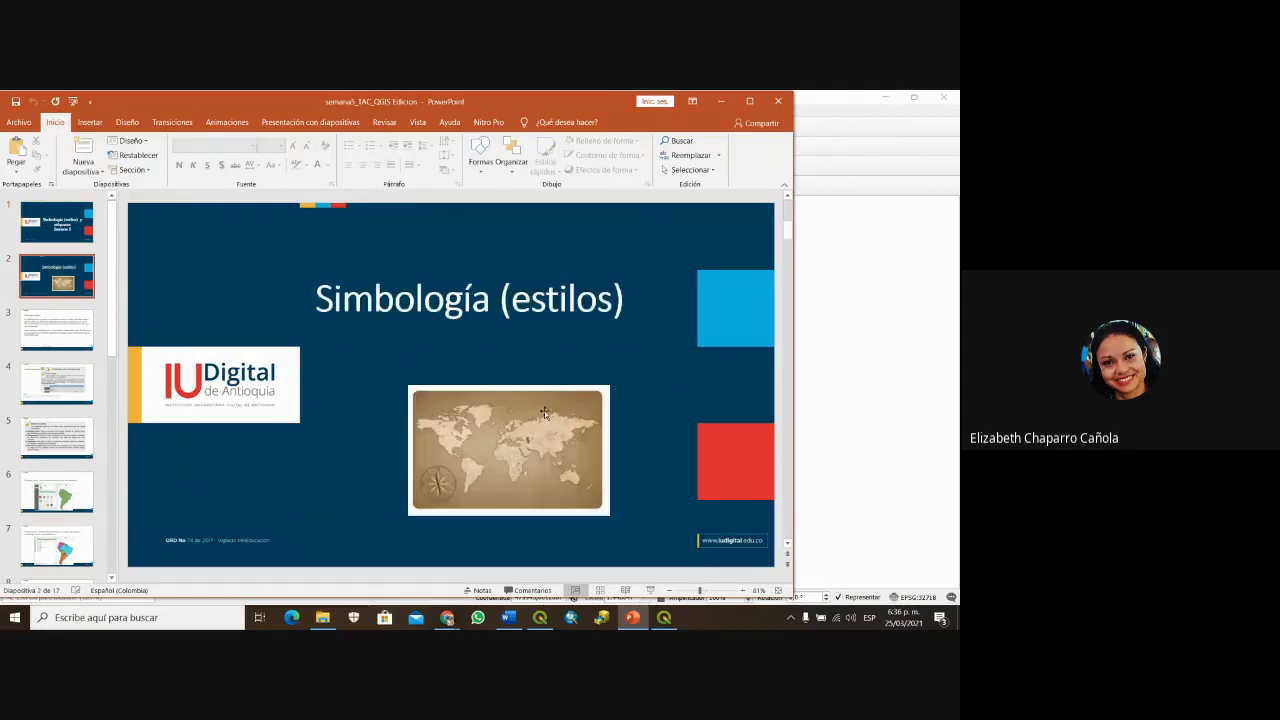
{"action": "scroll", "coordinate": [538, 417], "scroll_direction": "down", "scroll_amount": 1}
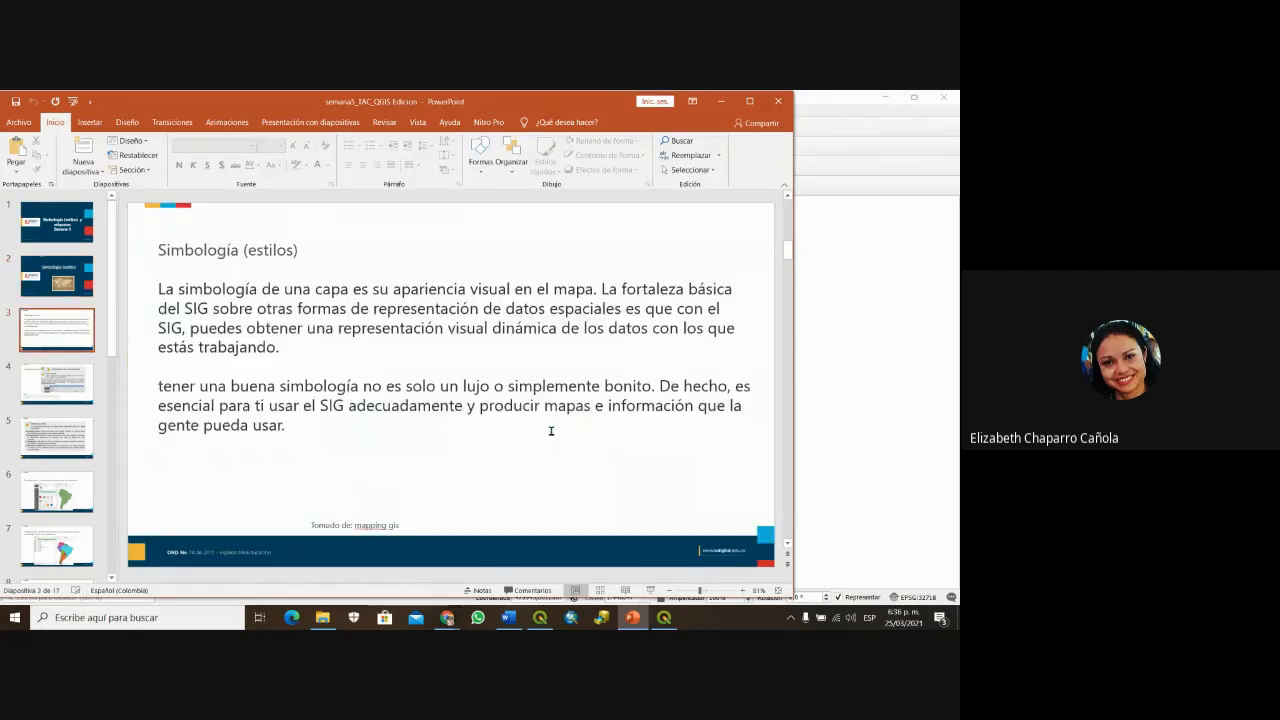
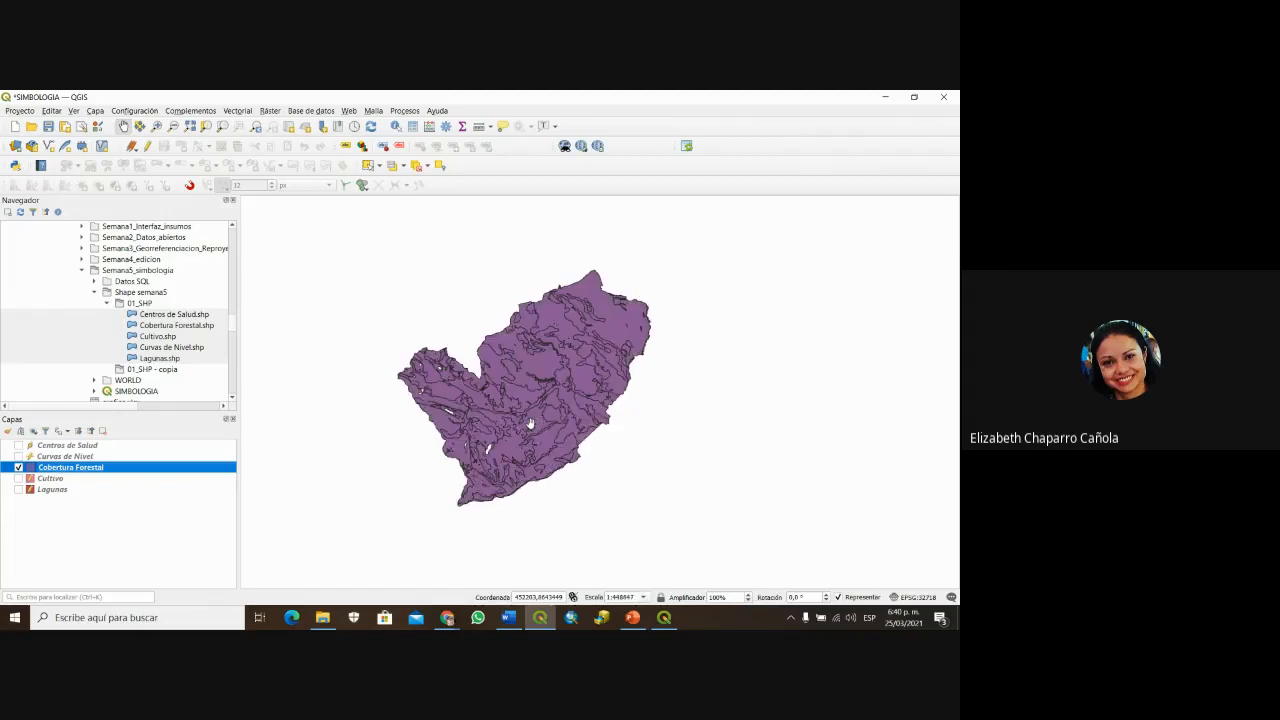
{"action": "scroll", "coordinate": [503, 273], "scroll_direction": "down", "scroll_amount": 1}
{"action": "right_click", "coordinate": [70, 466]}
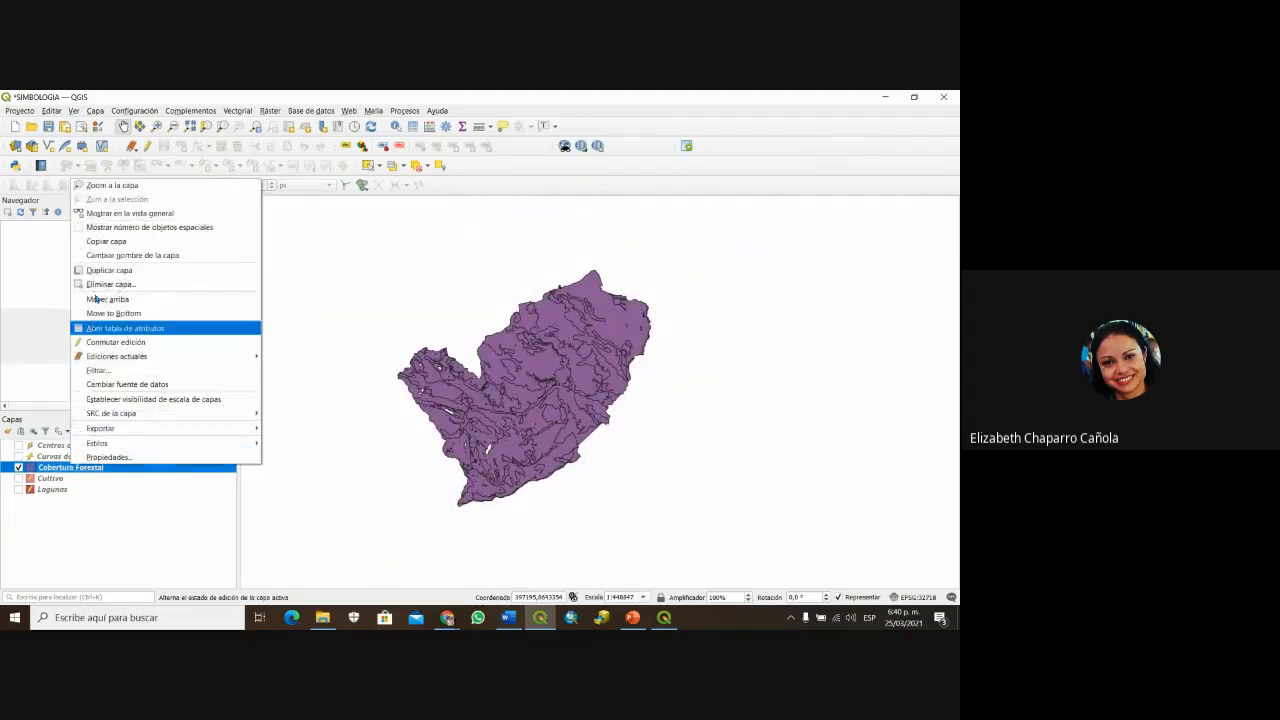
{"action": "left_click", "coordinate": [115, 328]}
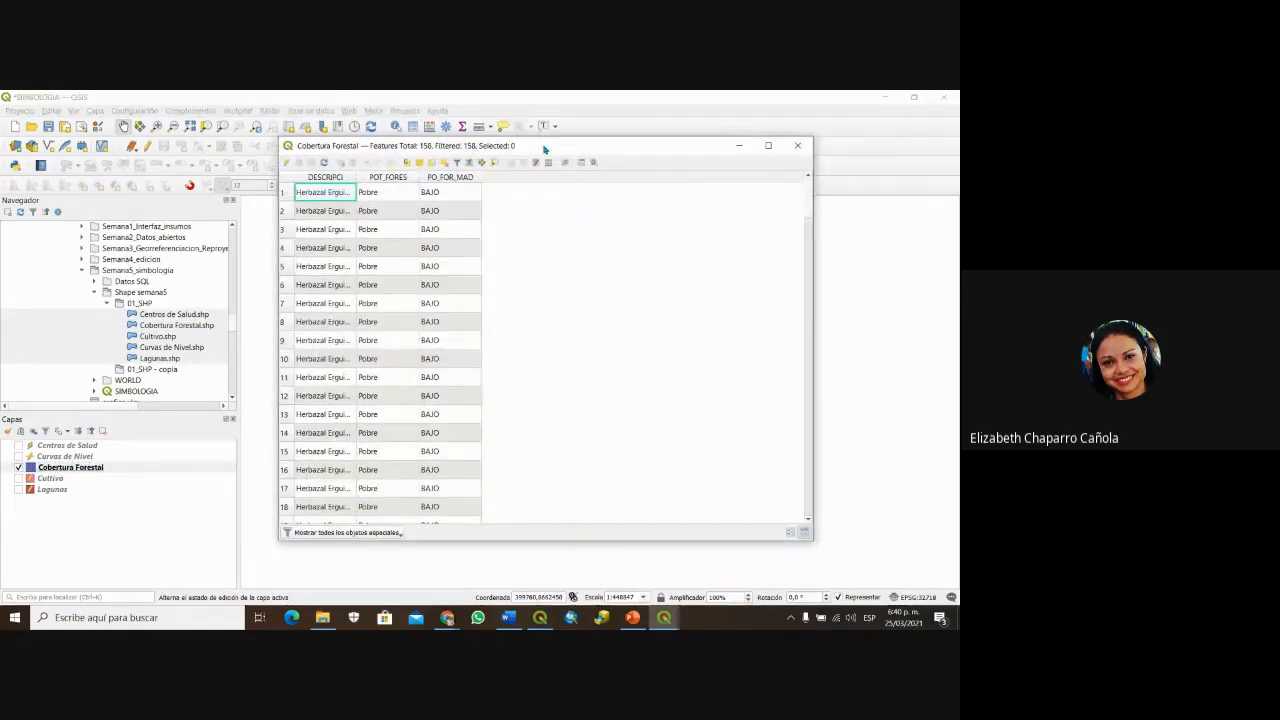
{"action": "left_click_drag", "start_coordinate": [495, 148], "coordinate": [347, 149]}
{"action": "left_click_drag", "start_coordinate": [465, 137], "coordinate": [750, 405]}
{"action": "left_click", "coordinate": [711, 349]}
{"action": "left_click_drag", "start_coordinate": [711, 349], "coordinate": [717, 299]}
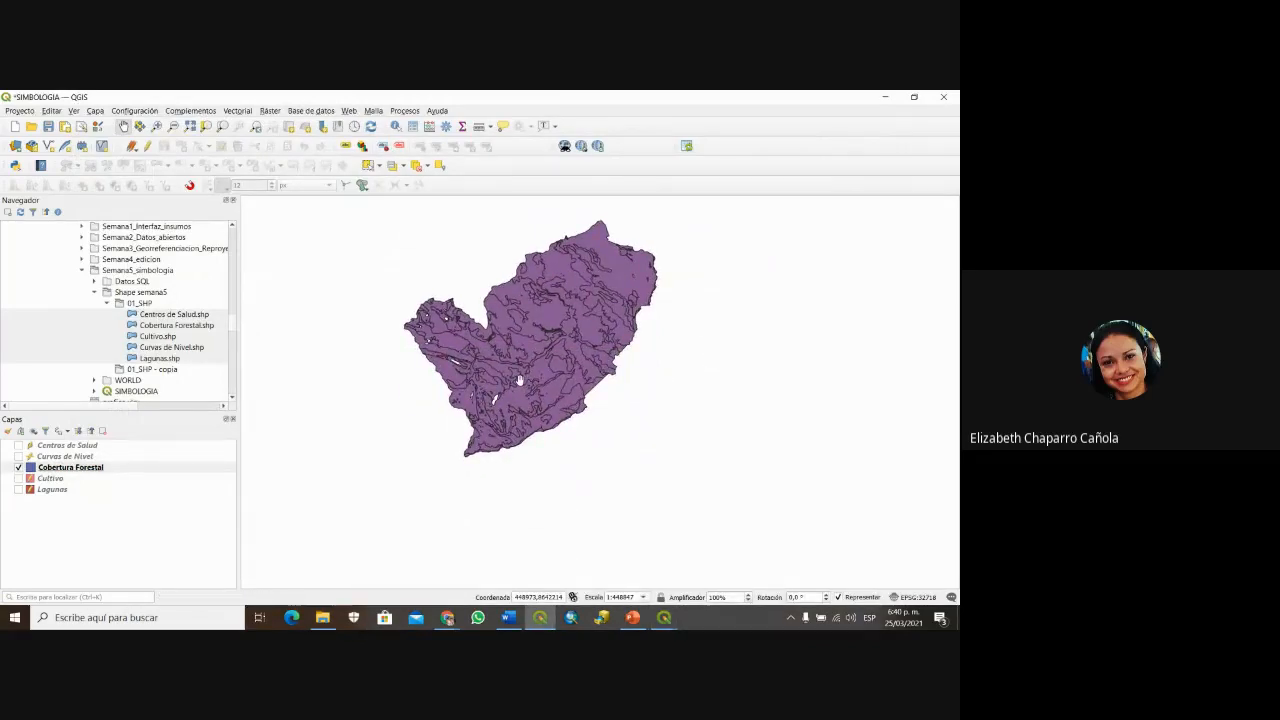
{"action": "left_click_drag", "start_coordinate": [519, 380], "coordinate": [519, 432]}
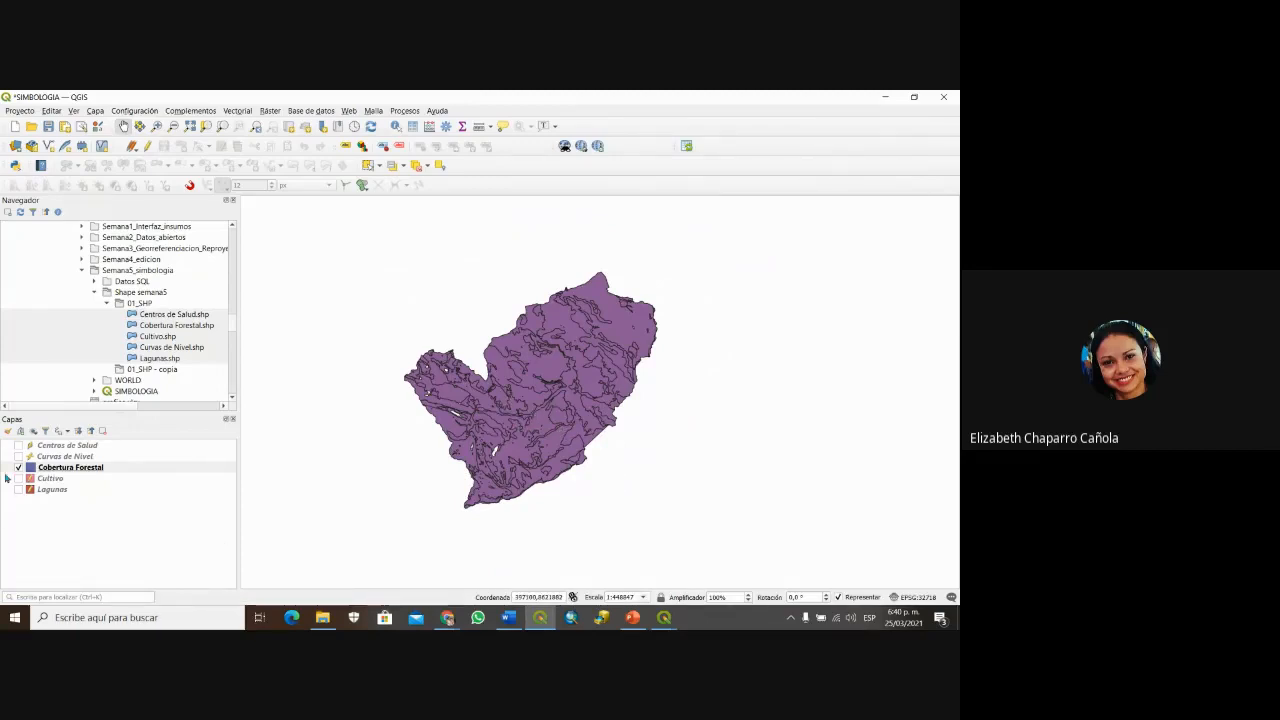
Step: Hide Cobertura Forestal, show Centros de Salud, and zoom in on the health centre points
{"action": "left_click", "coordinate": [18, 467]}
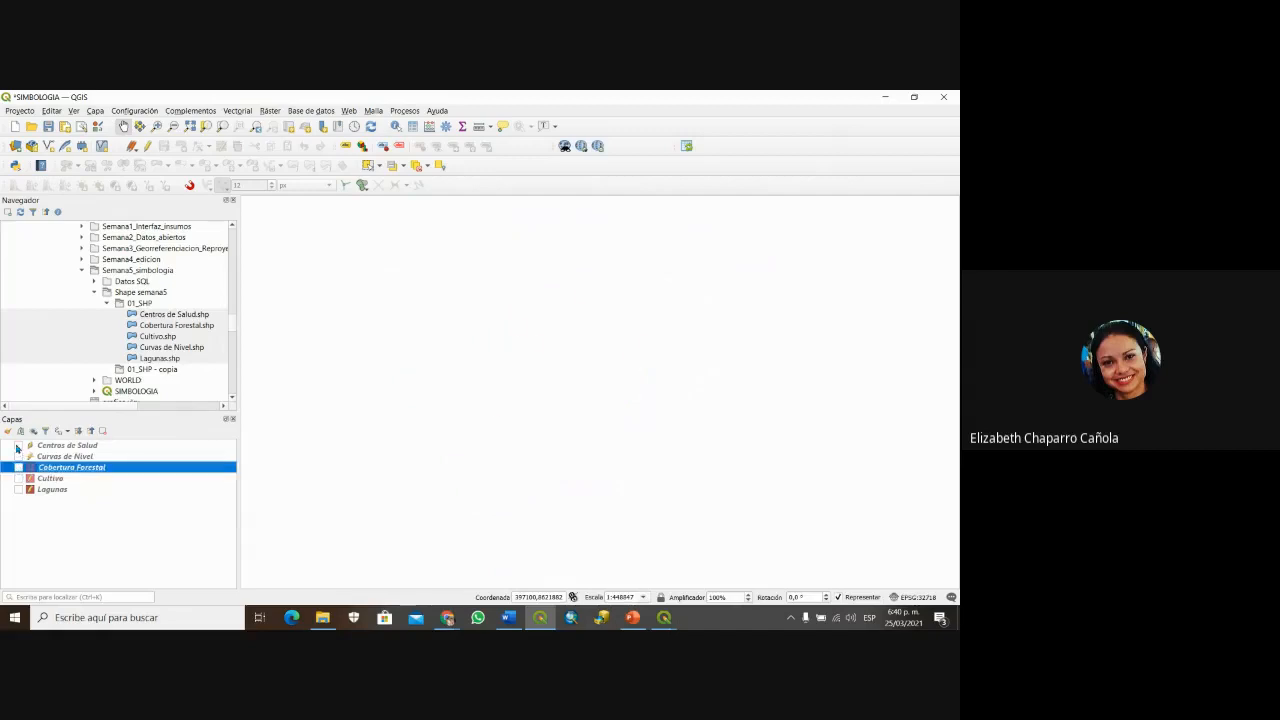
{"action": "left_click", "coordinate": [17, 446]}
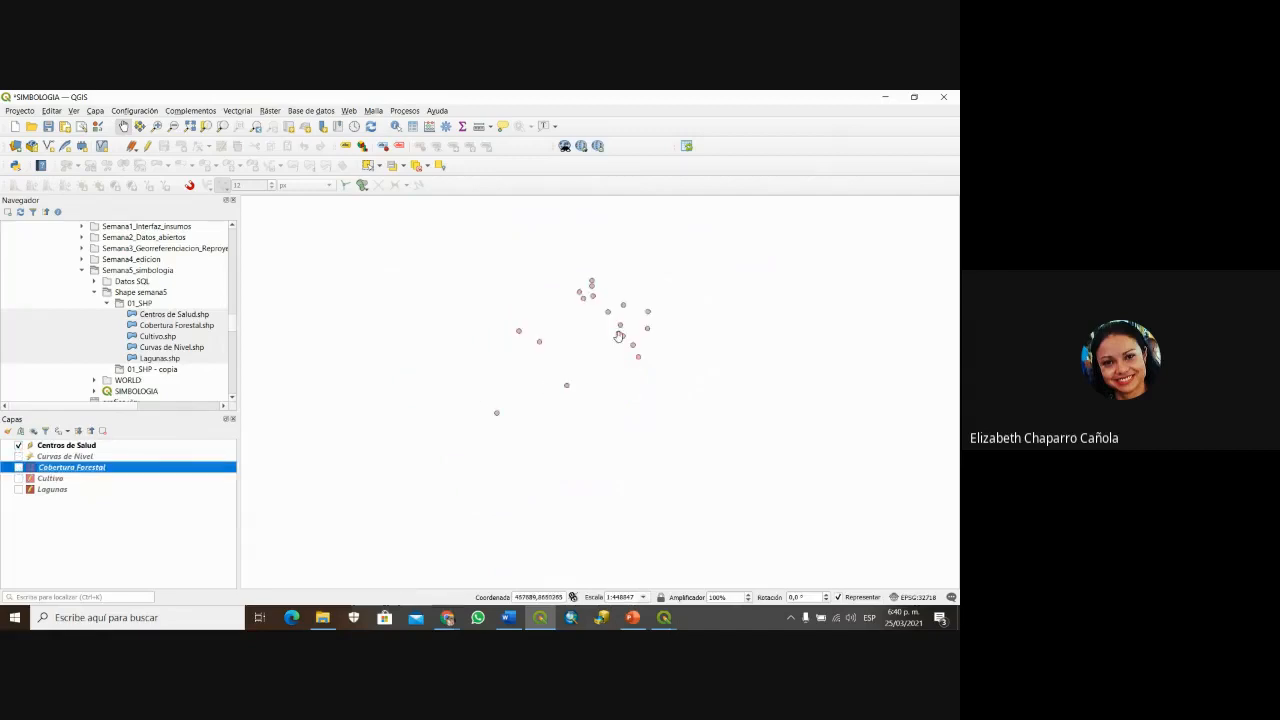
{"action": "scroll", "coordinate": [619, 336], "scroll_direction": "up", "scroll_amount": 1}
{"action": "left_click_drag", "start_coordinate": [624, 378], "coordinate": [629, 450]}
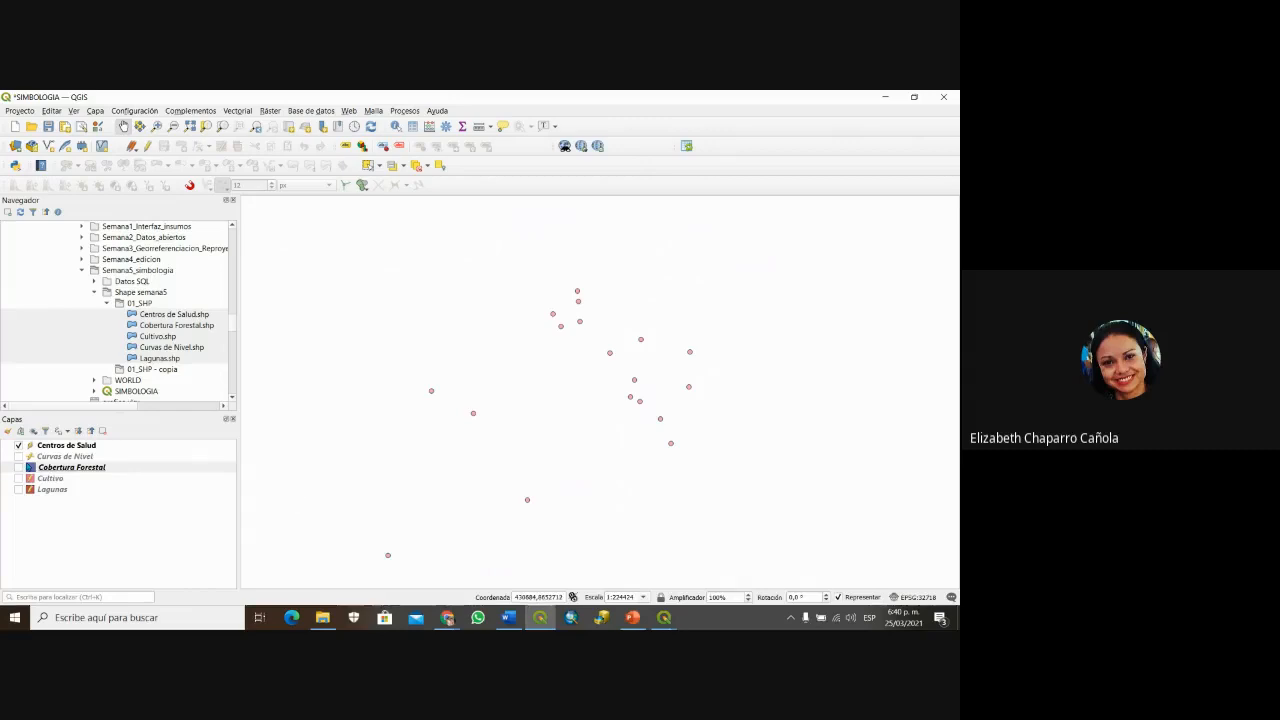
Step: Centre the map on the health centres and open the Centros de Salud layer properties
{"action": "left_click", "coordinate": [52, 446]}
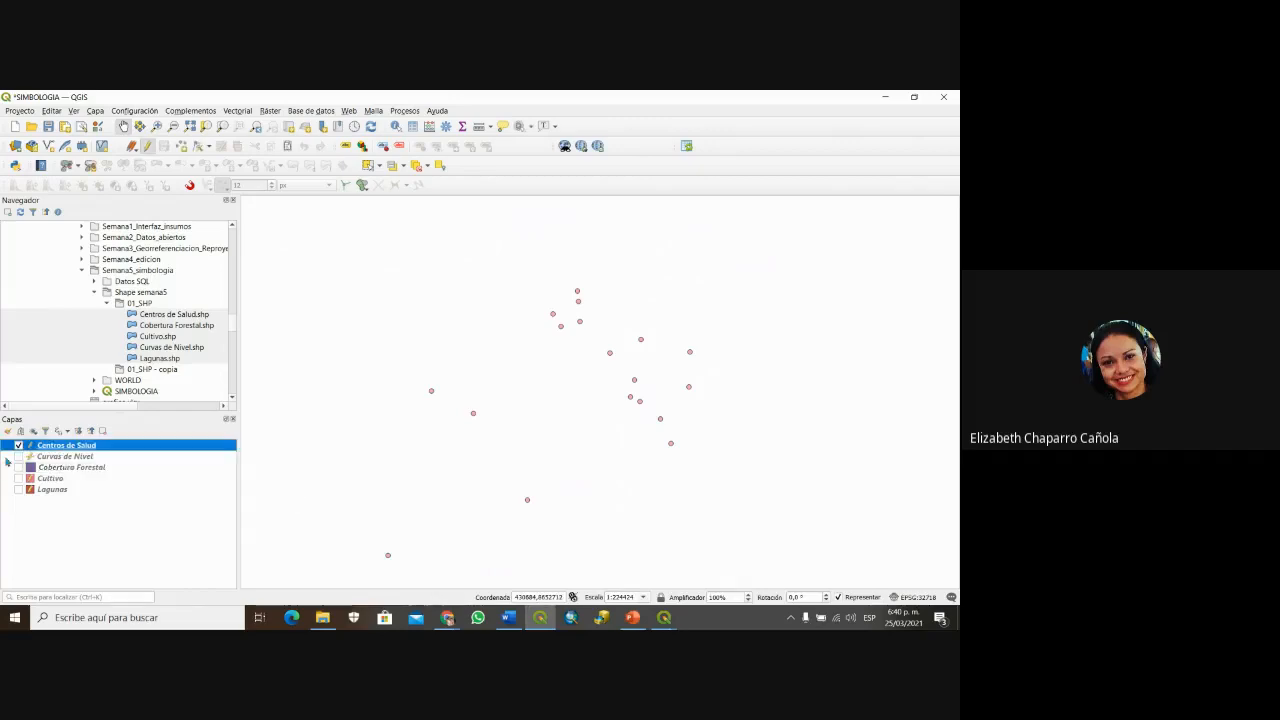
{"action": "left_click_drag", "start_coordinate": [472, 415], "coordinate": [458, 384]}
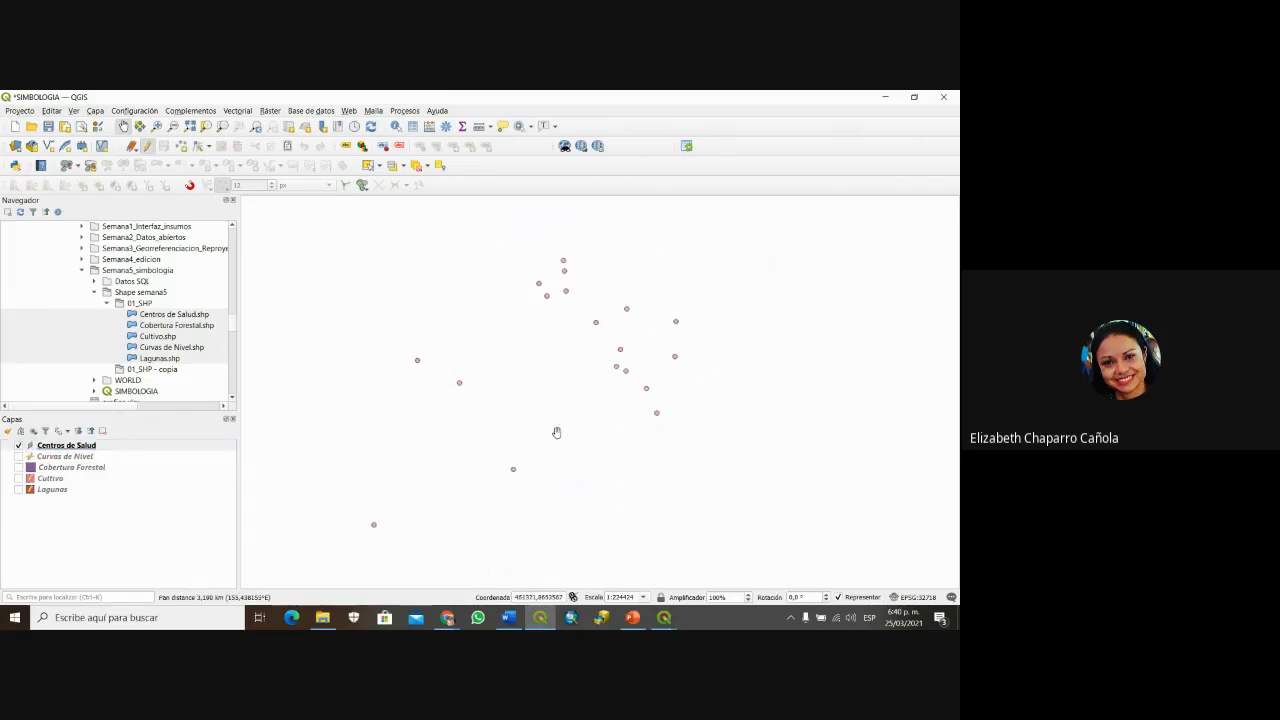
{"action": "left_click_drag", "start_coordinate": [459, 449], "coordinate": [489, 437]}
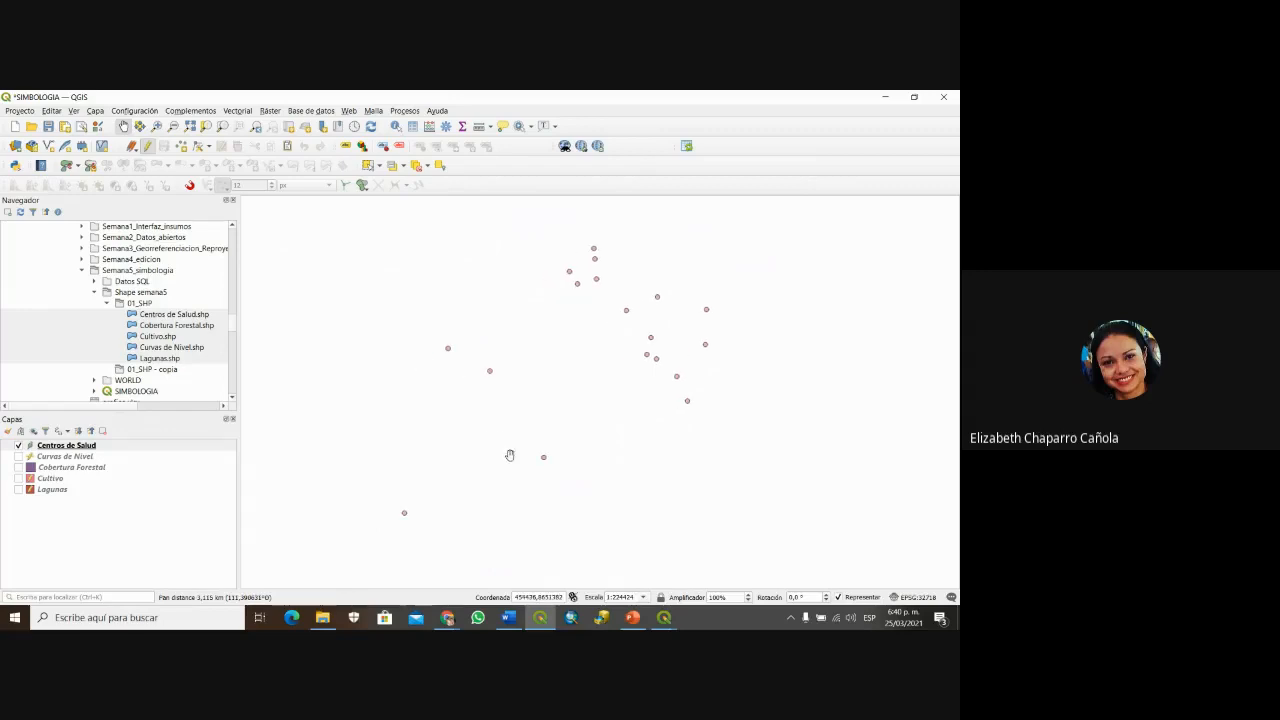
{"action": "left_click", "coordinate": [40, 448]}
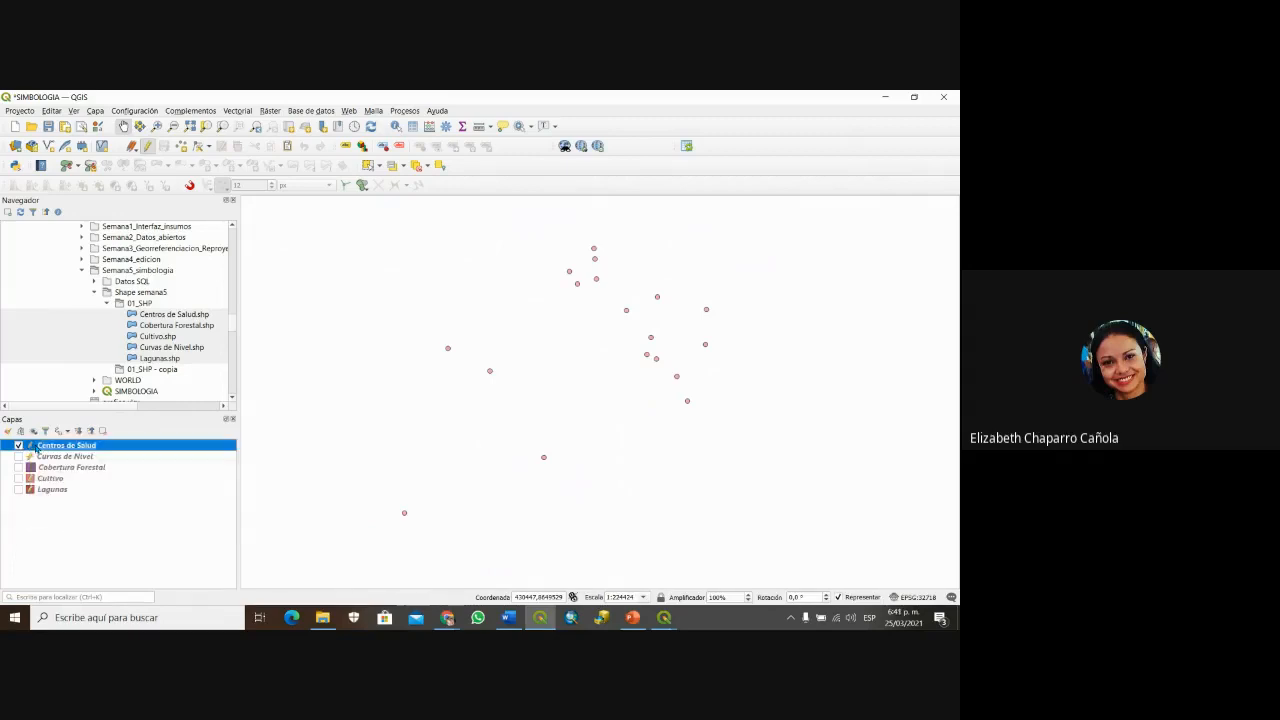
{"action": "double_click", "coordinate": [36, 448]}
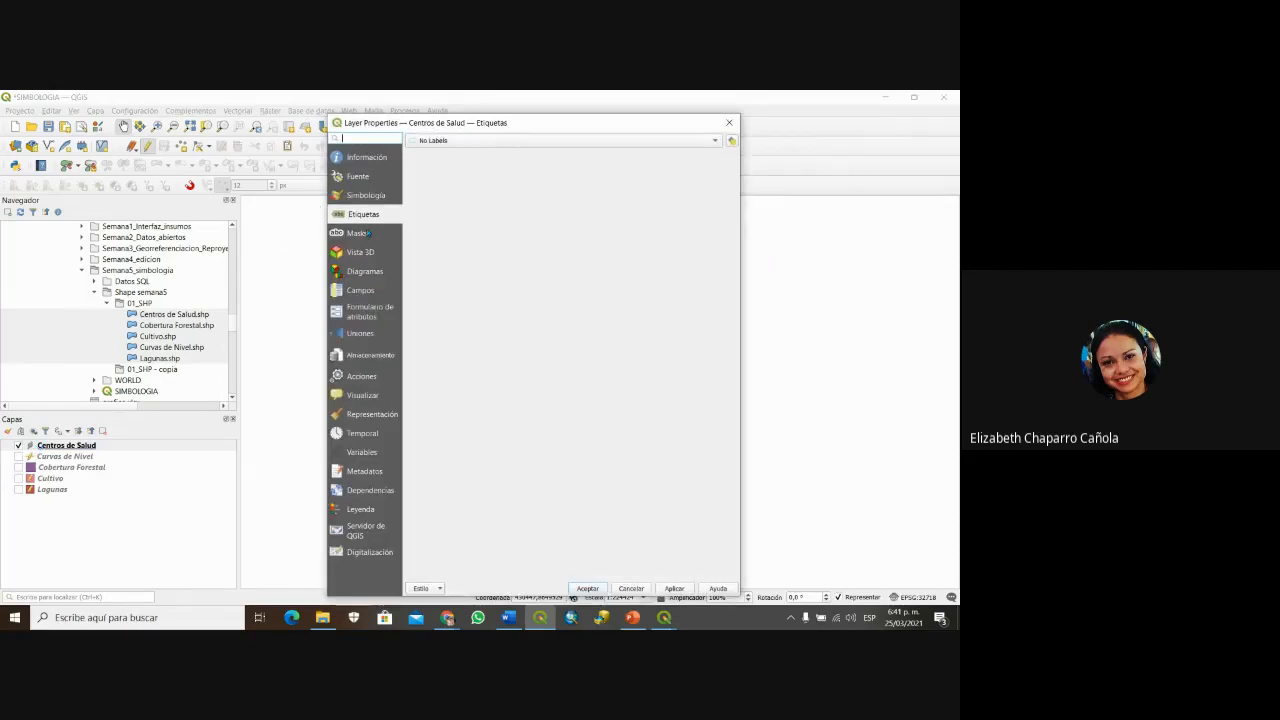
Step: Give Centros de Salud a Símbolo Único topo hospital marker from Favoritos and apply it
{"action": "left_click", "coordinate": [361, 198]}
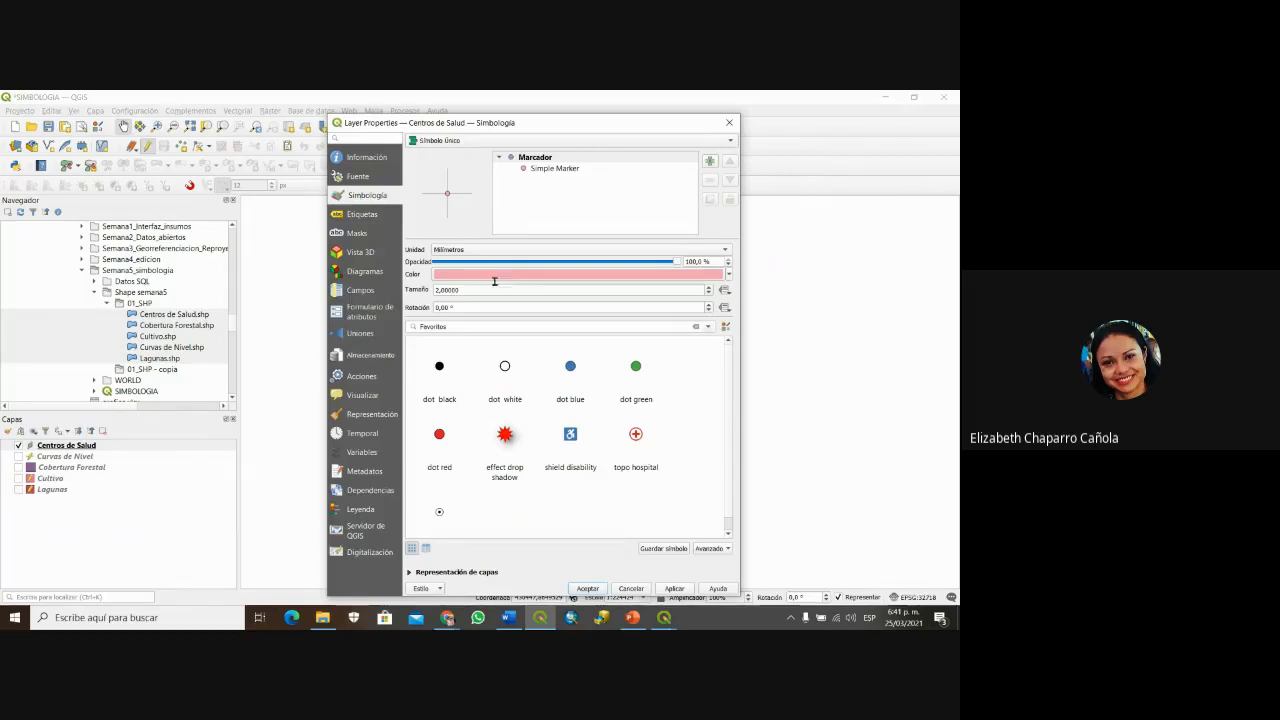
{"action": "left_click_drag", "start_coordinate": [541, 121], "coordinate": [459, 108]}
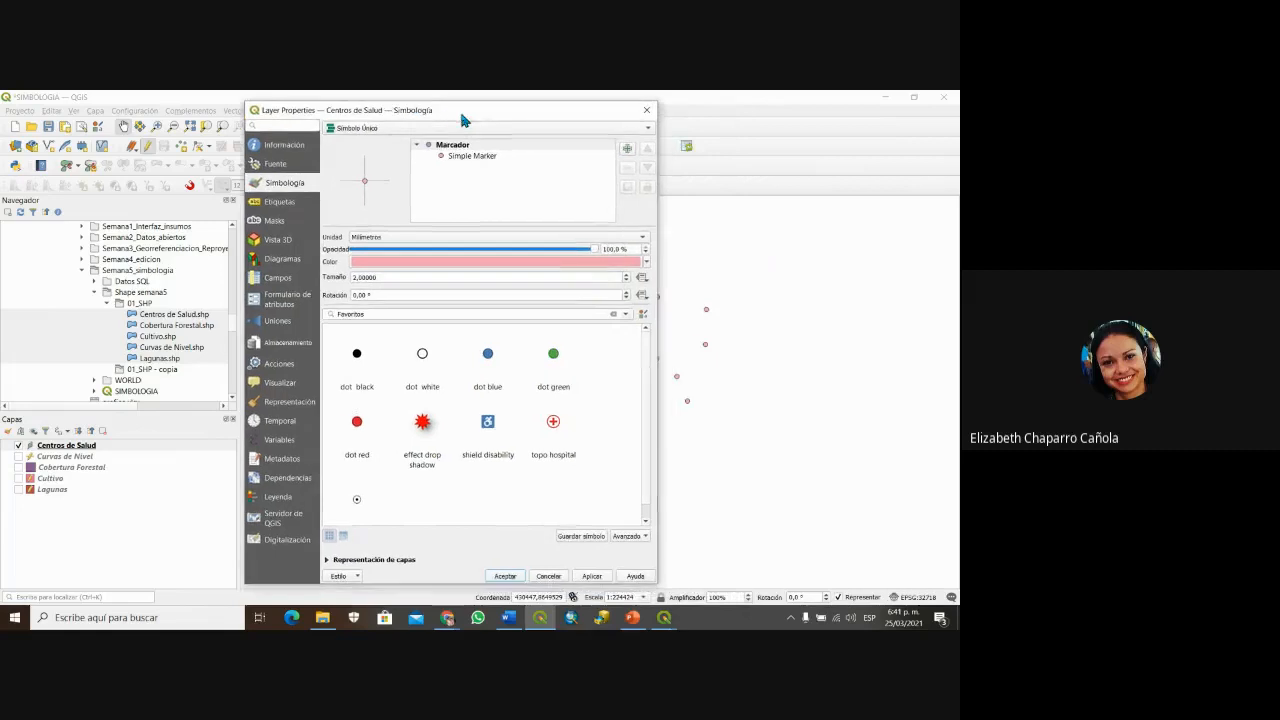
{"action": "left_click", "coordinate": [649, 130]}
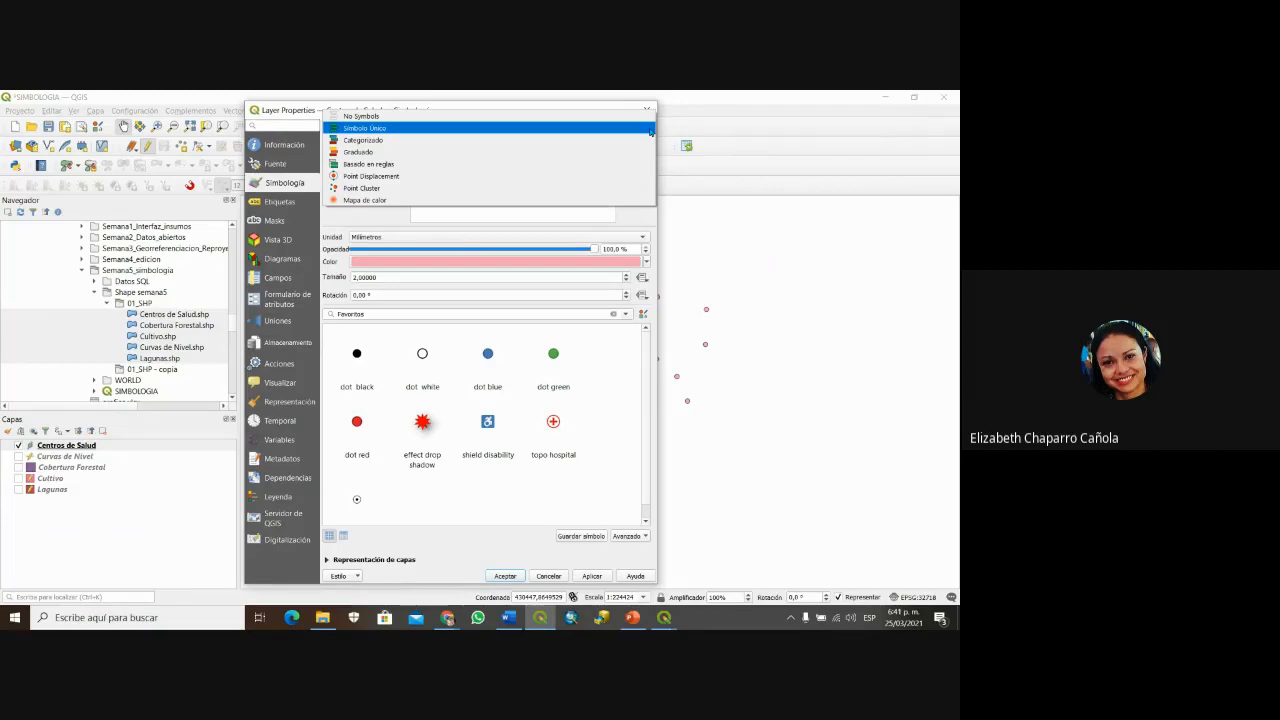
{"action": "left_click", "coordinate": [650, 131]}
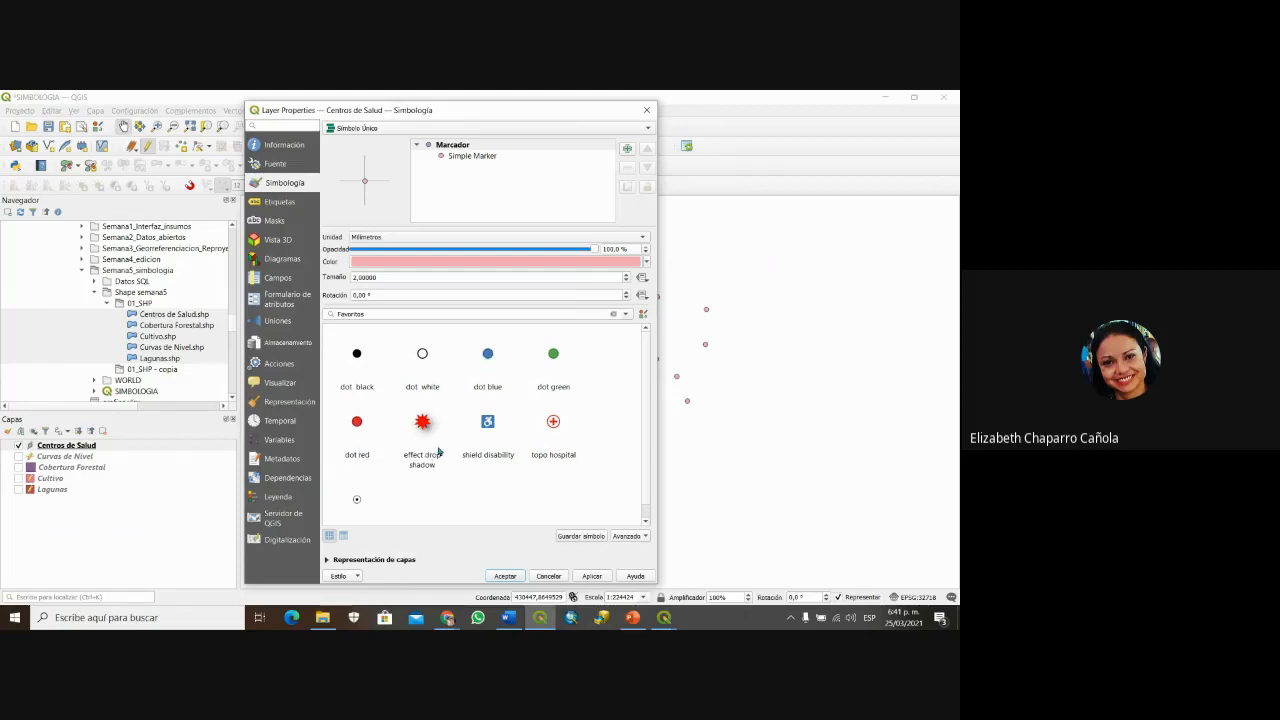
{"action": "scroll", "coordinate": [493, 418], "scroll_direction": "down", "scroll_amount": 1}
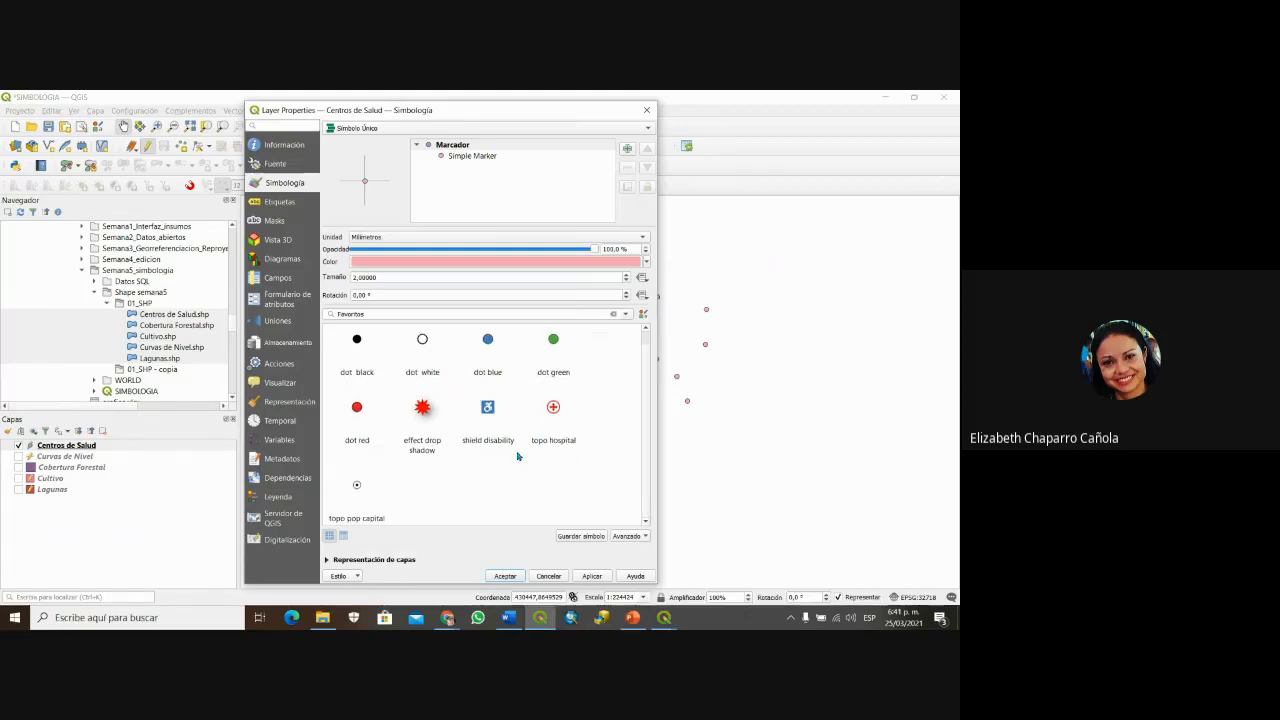
{"action": "mouse_move", "coordinate": [385, 358]}
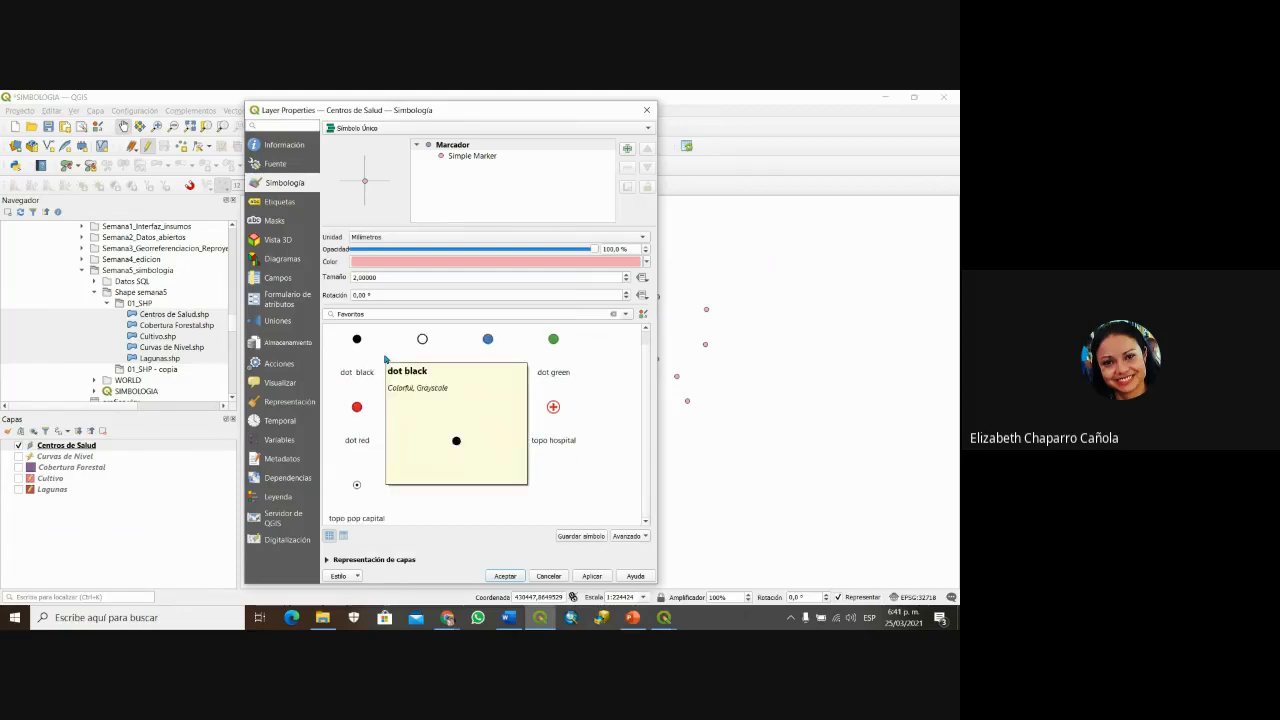
{"action": "left_click", "coordinate": [553, 408]}
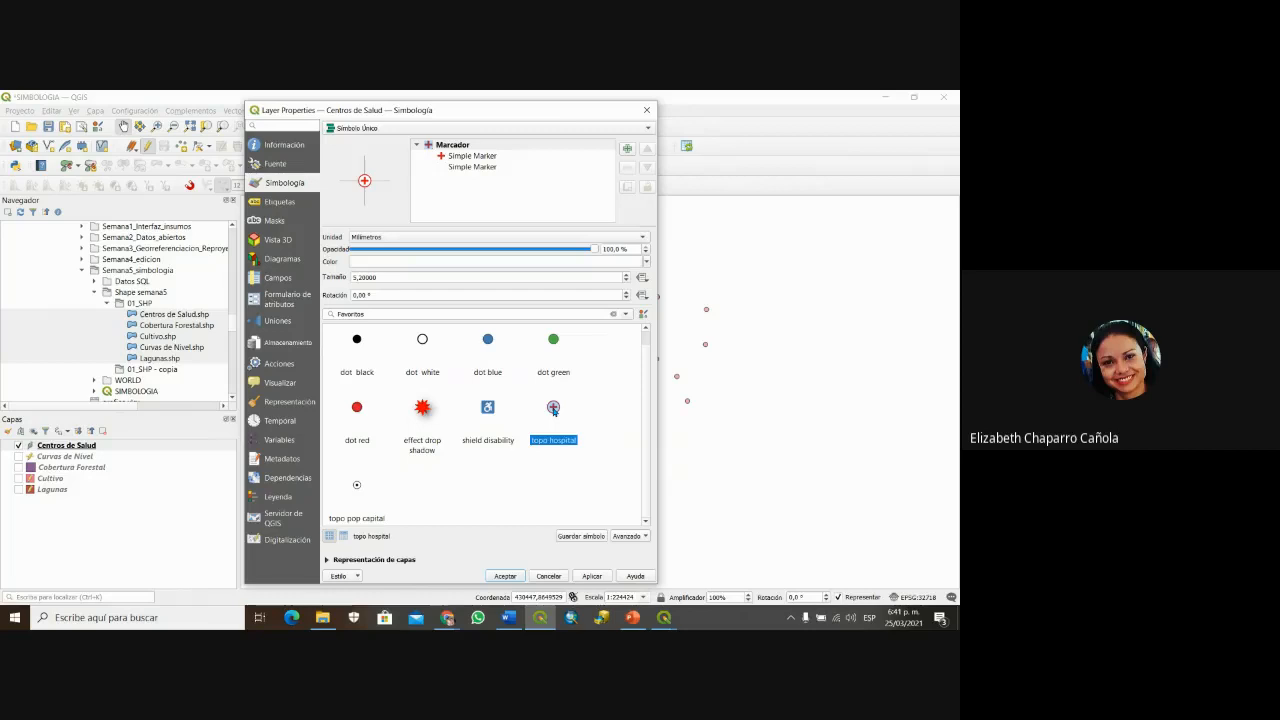
{"action": "left_click", "coordinate": [592, 576]}
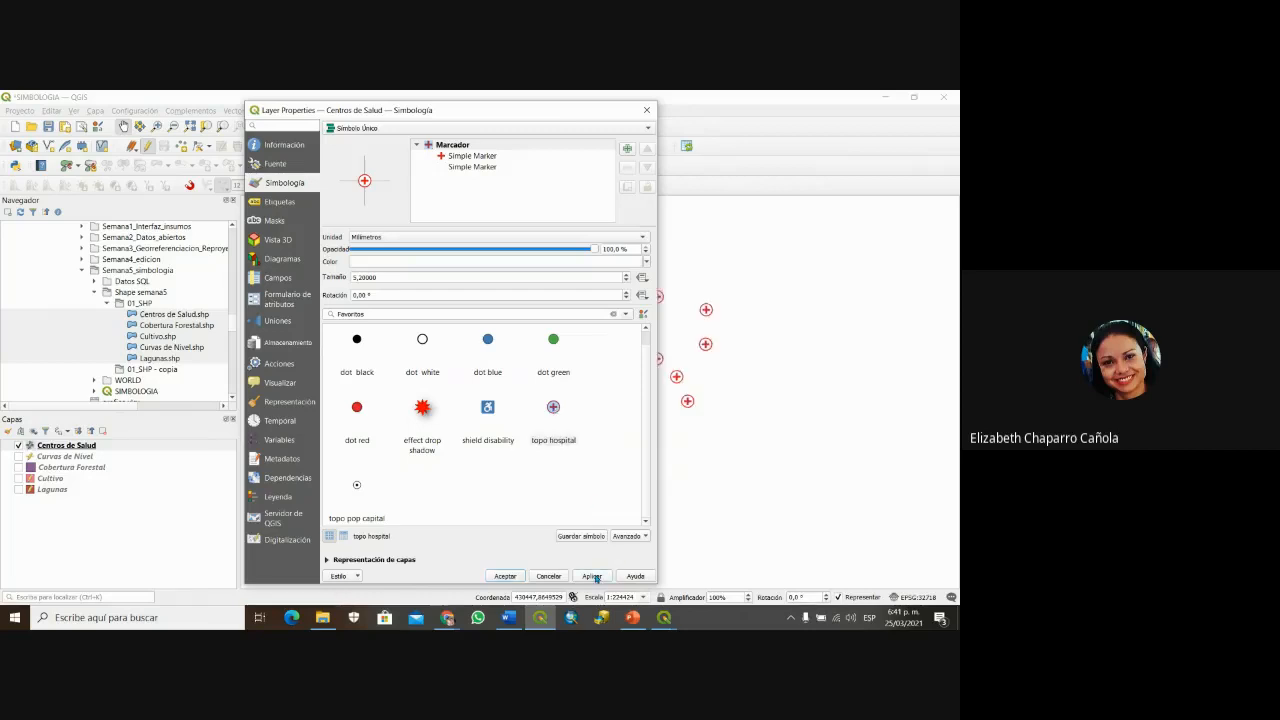
{"action": "left_click", "coordinate": [505, 577]}
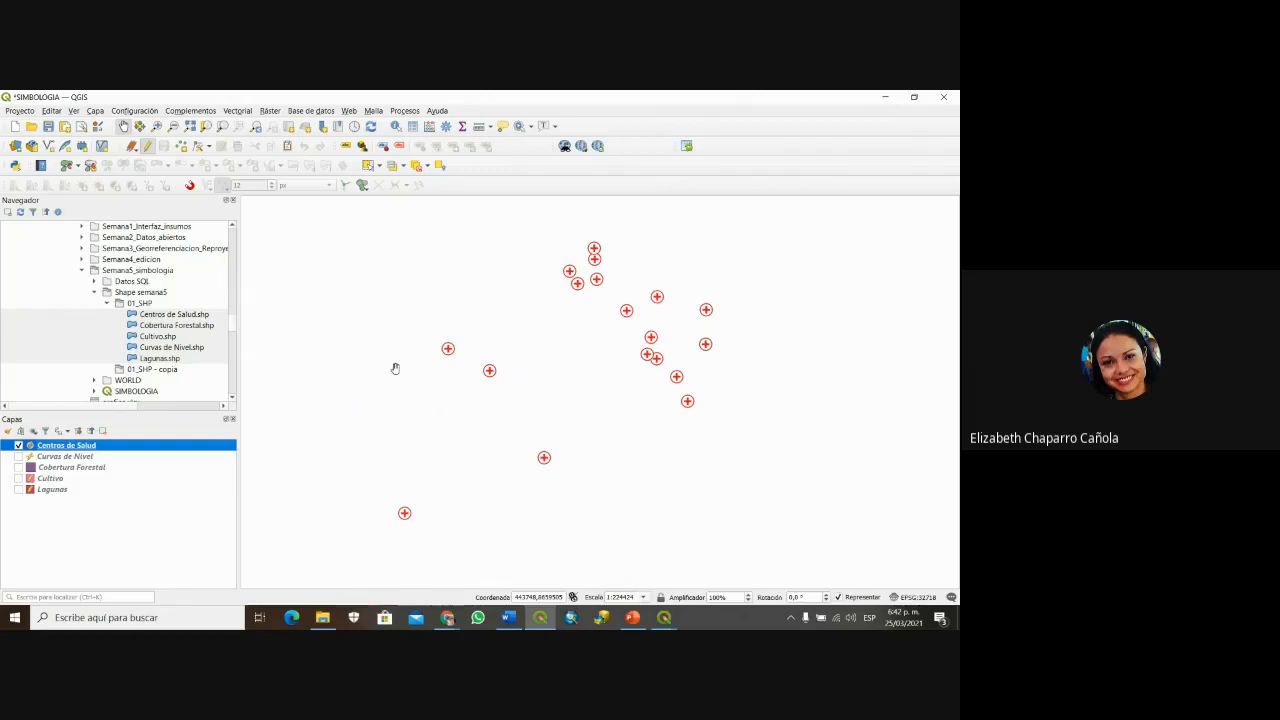
Step: Select the Paletton colour scheme page address in the browser
{"action": "left_click", "coordinate": [449, 619]}
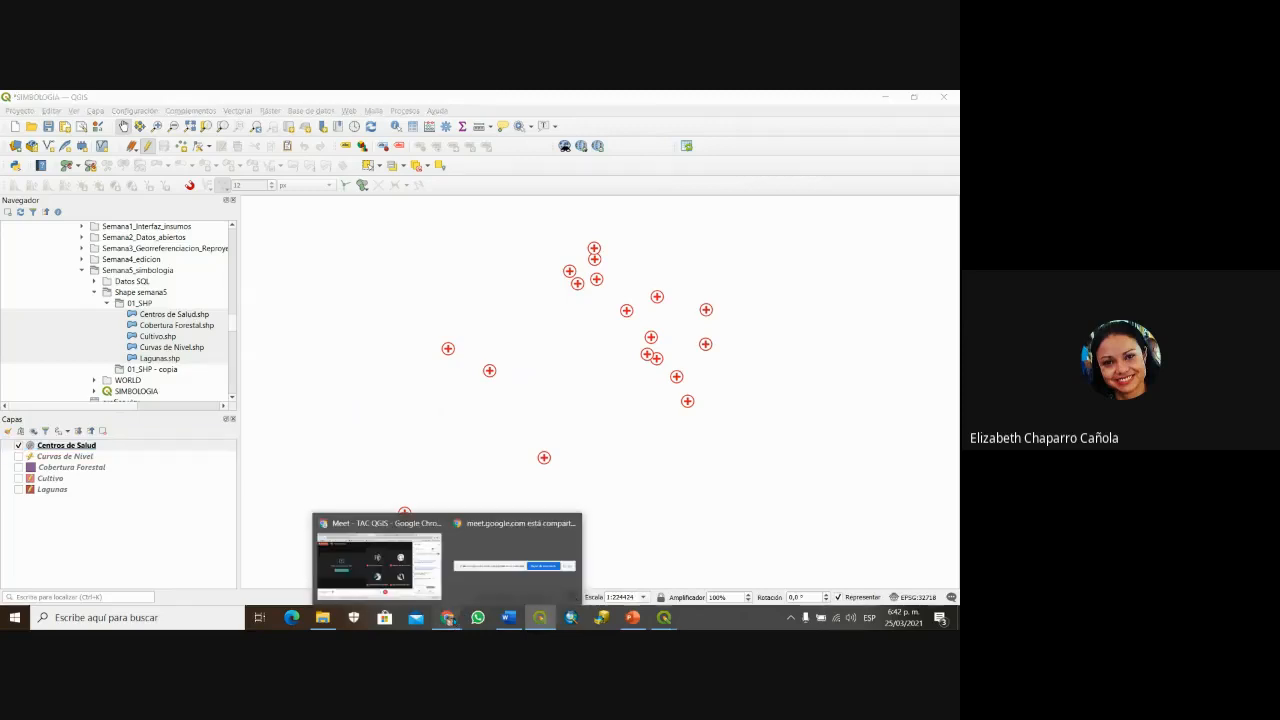
{"action": "left_click", "coordinate": [378, 563]}
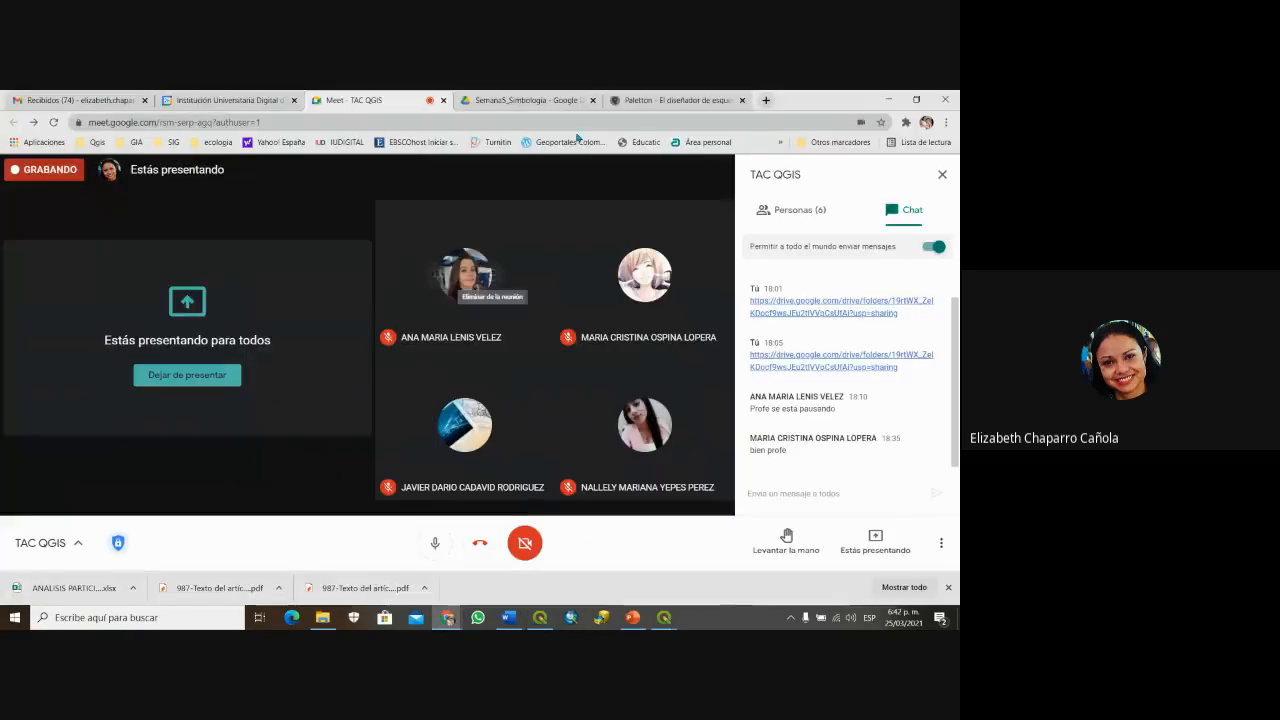
{"action": "left_click", "coordinate": [652, 101]}
{"action": "left_click", "coordinate": [120, 121]}
{"action": "key", "text": "ctrl+c"}
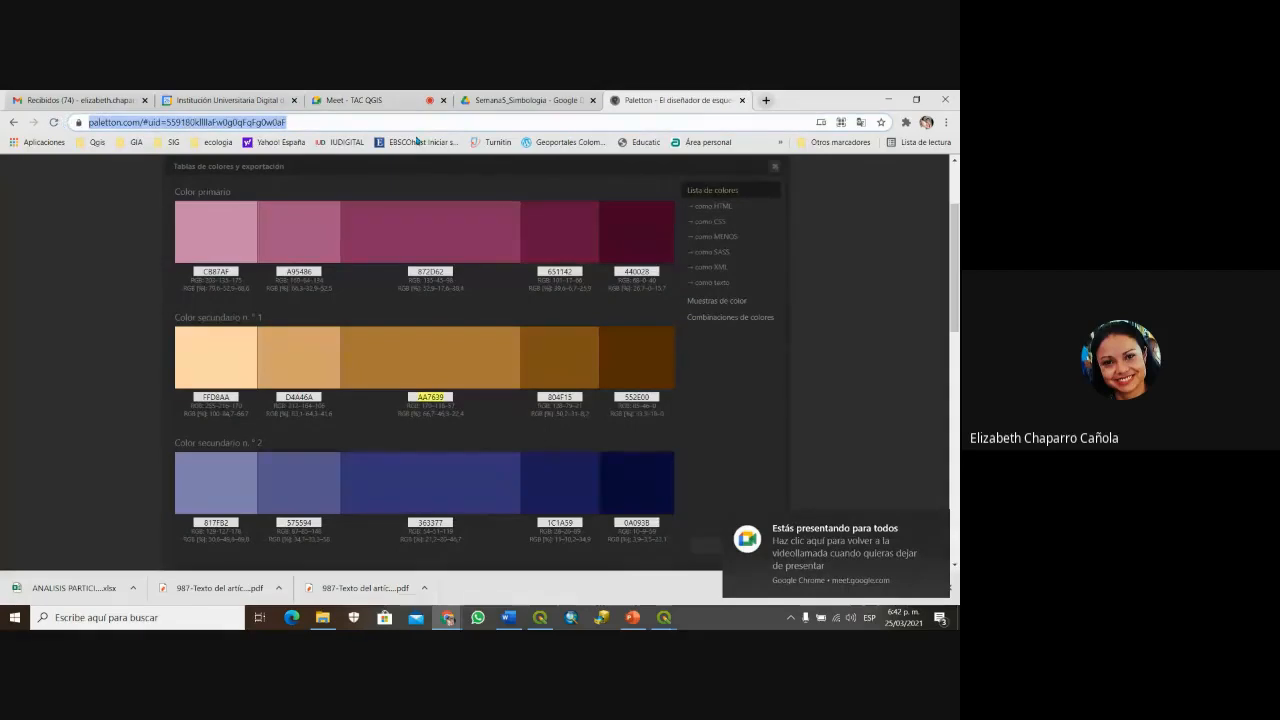
Step: Post the Paletton palette link to everyone in the Meet chat and return to Paletton
{"action": "left_click", "coordinate": [357, 100]}
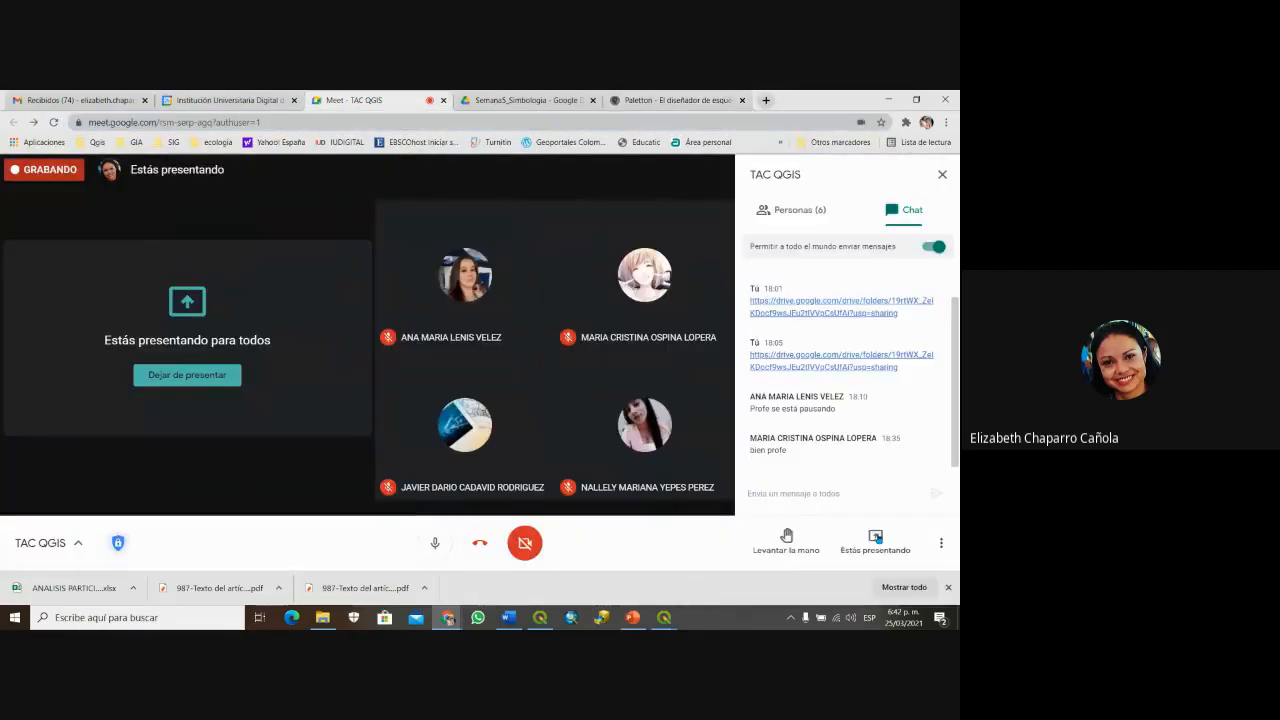
{"action": "left_click", "coordinate": [787, 494]}
{"action": "type", "text": "https://paletton.com/#uid=559180kllllaFw0g0qFaFg0w0aF"}
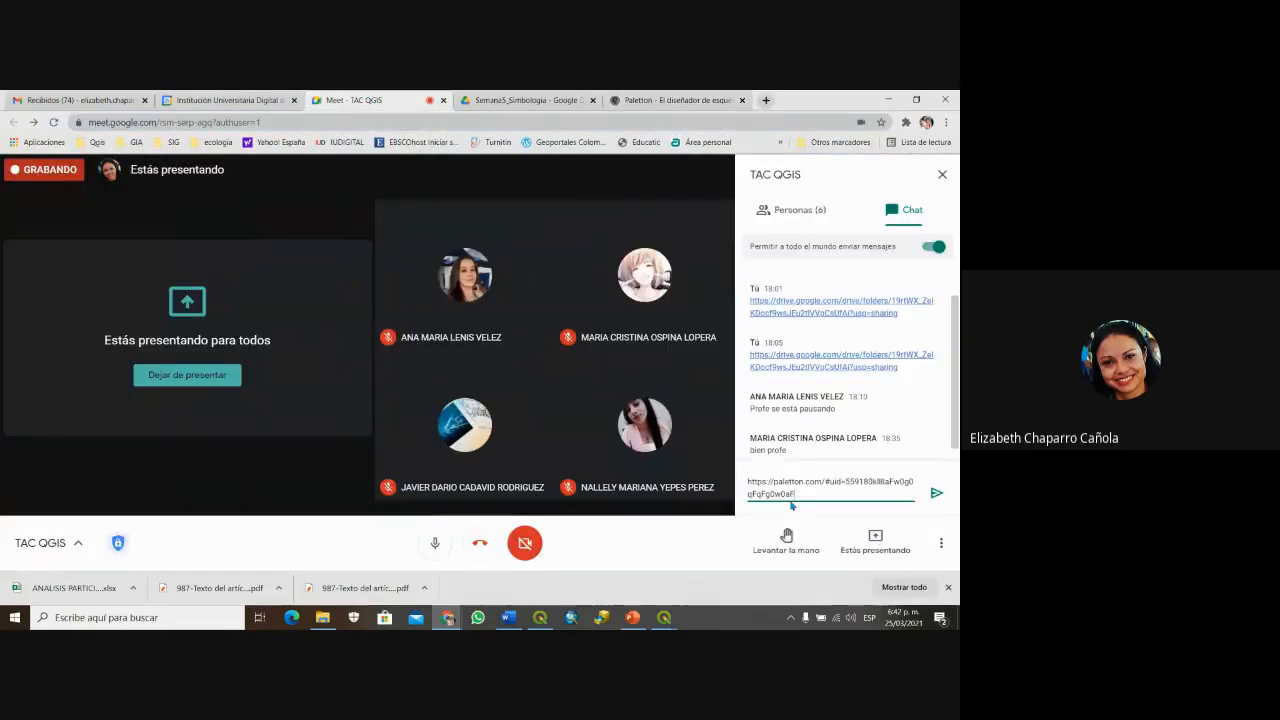
{"action": "key", "text": "Return"}
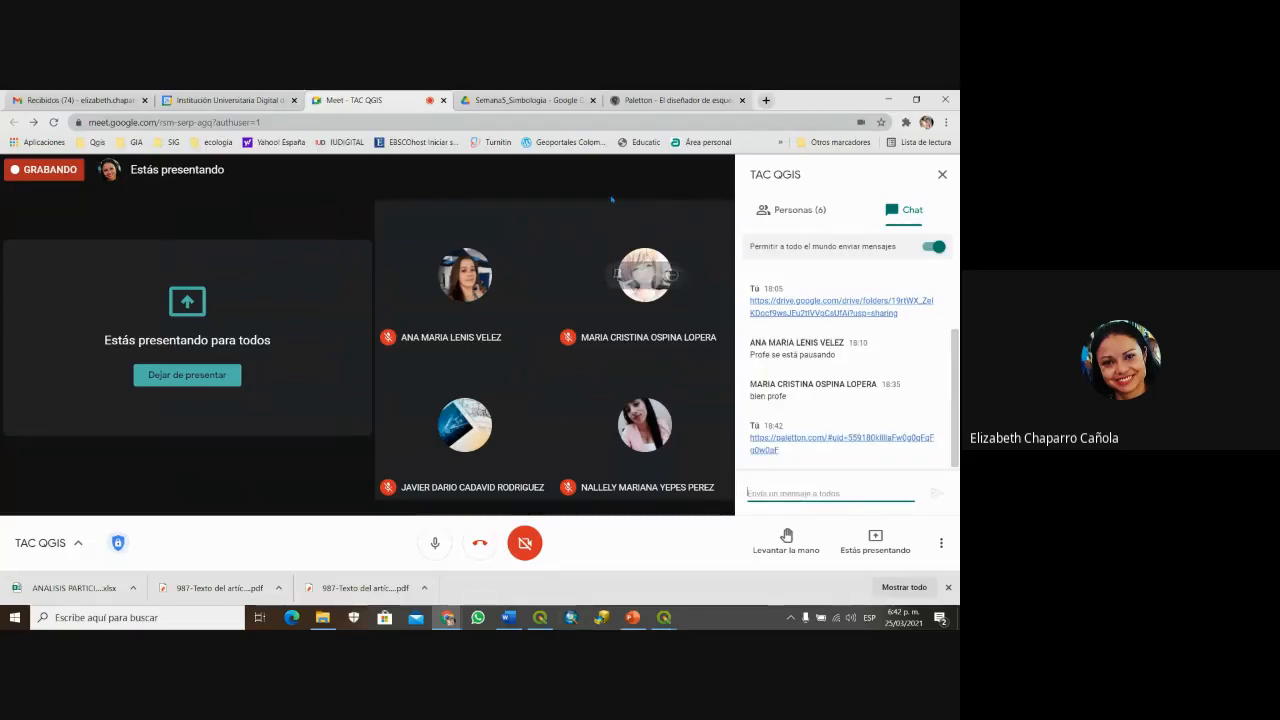
{"action": "left_click", "coordinate": [677, 99]}
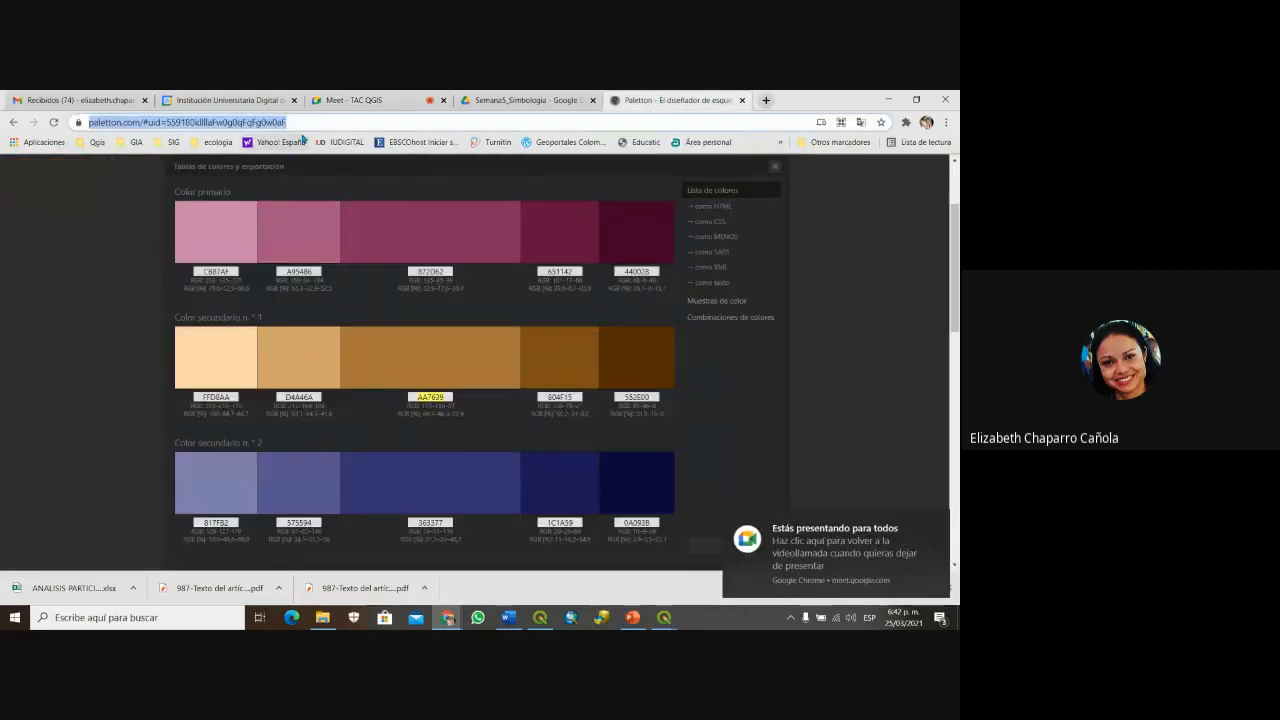
Step: Reload Paletton from the shared palette link
{"action": "left_click_drag", "start_coordinate": [303, 124], "coordinate": [83, 118]}
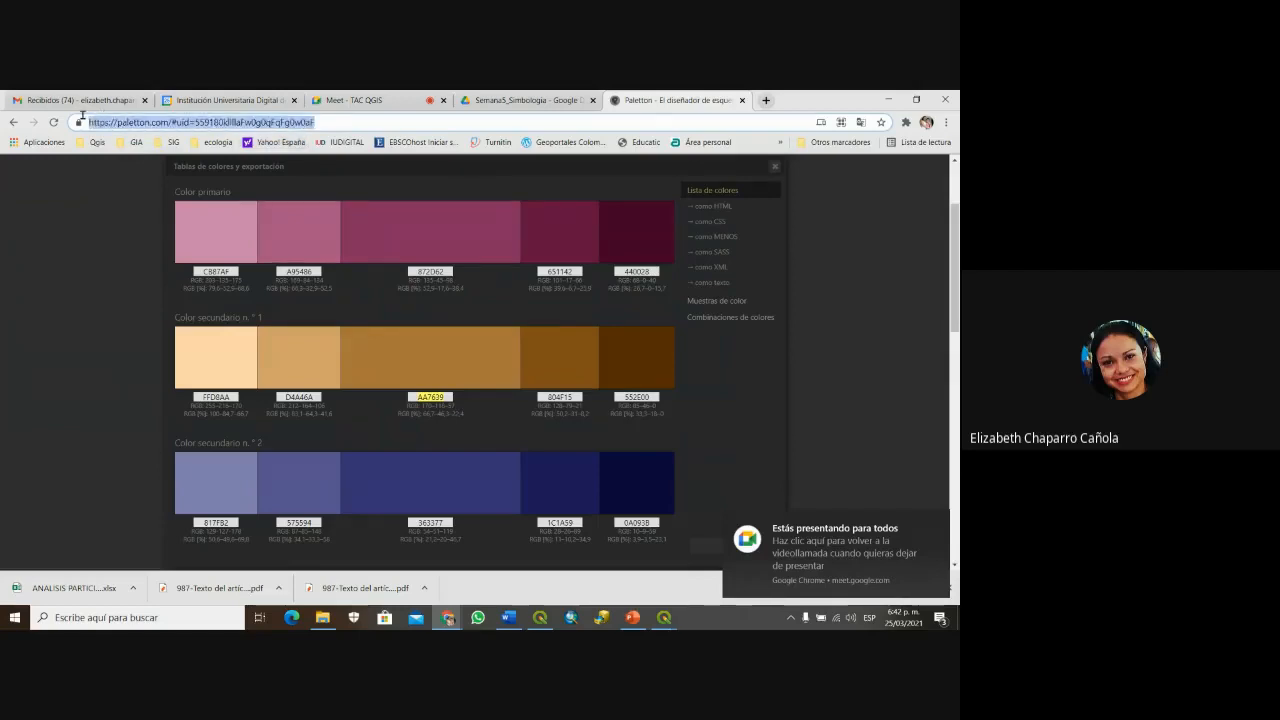
{"action": "key", "text": "ctrl+v"}
{"action": "key", "text": "Return"}
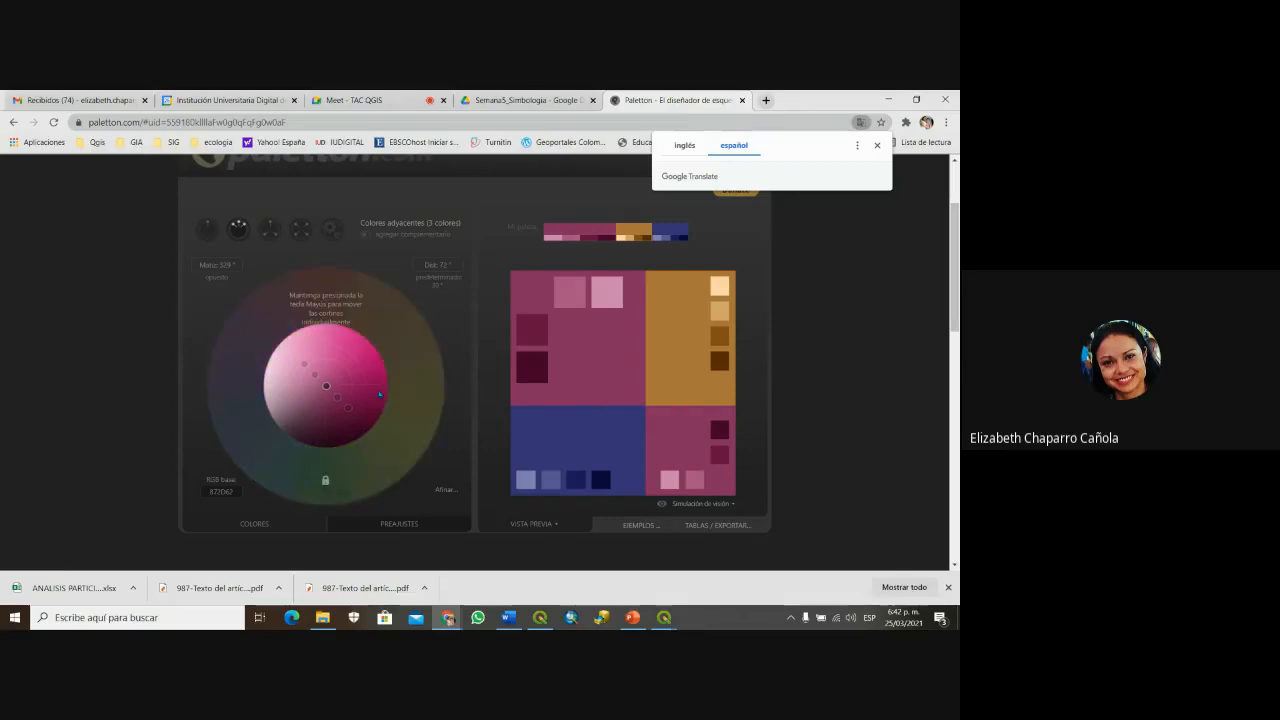
Step: Compare monochromatic, adjacent, triad and tetrad schemes, settling on Tríada
{"action": "left_click", "coordinate": [209, 230]}
{"action": "left_click", "coordinate": [240, 232]}
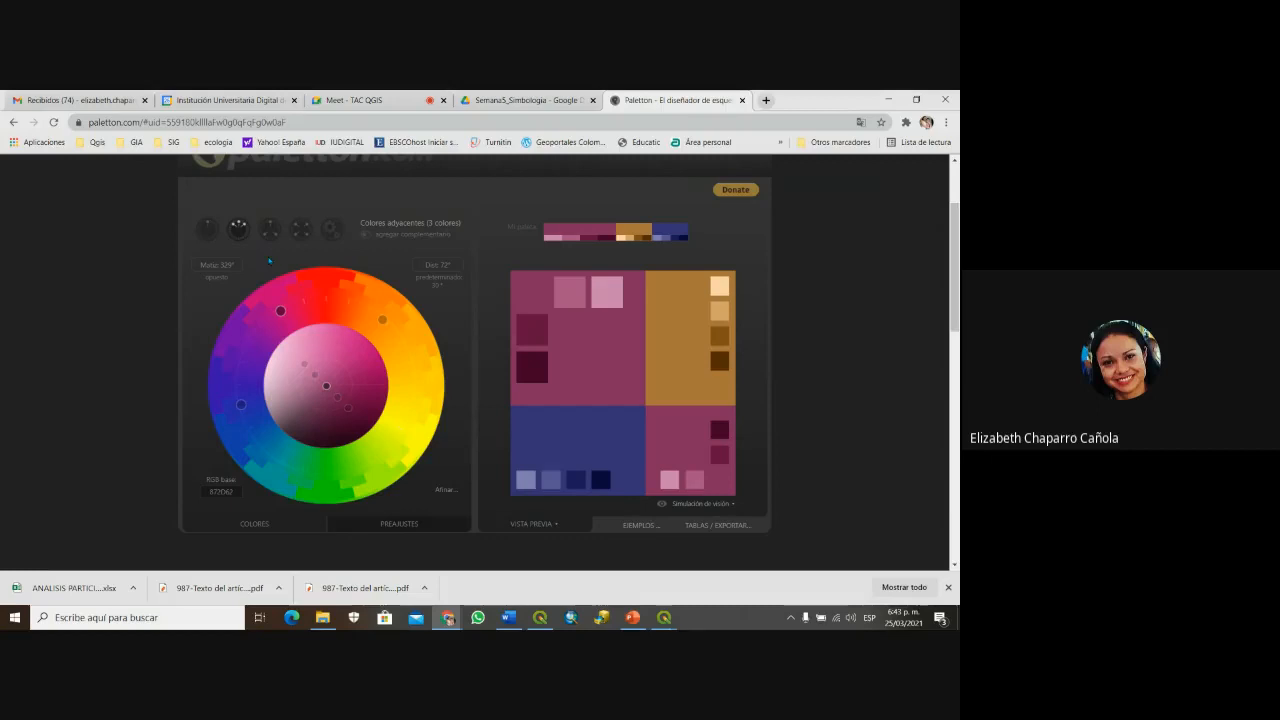
{"action": "left_click", "coordinate": [201, 229]}
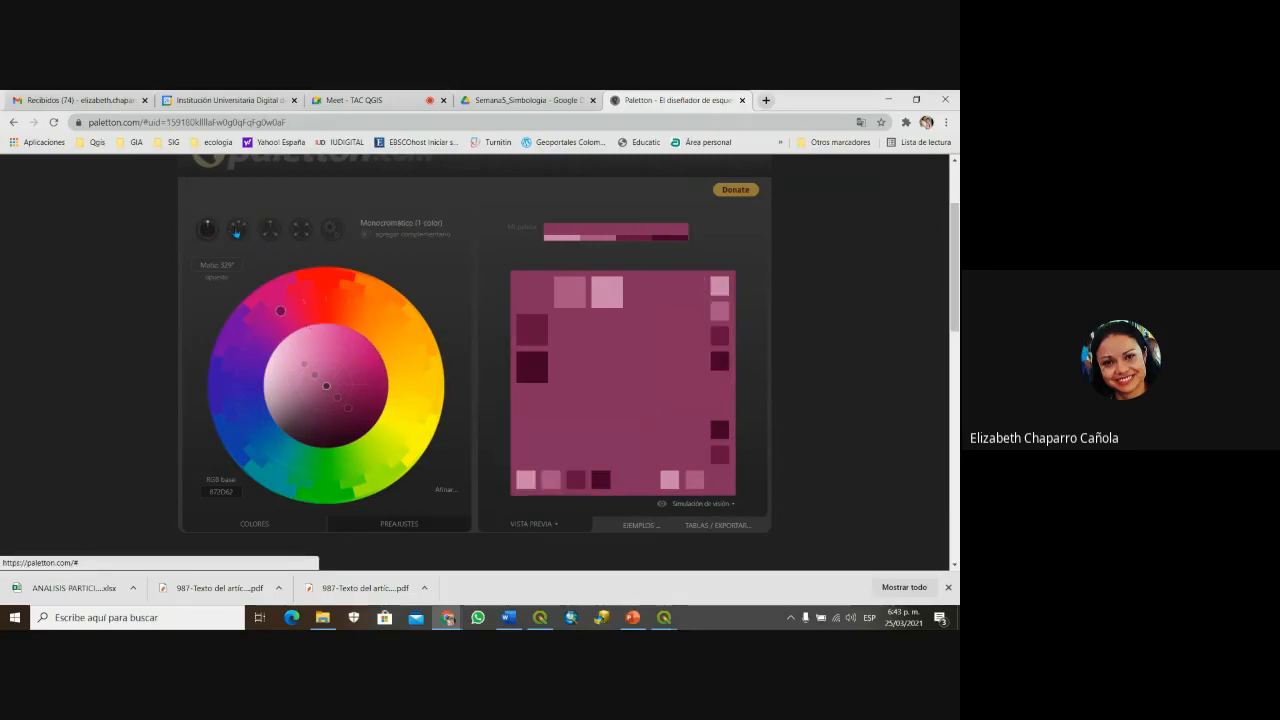
{"action": "left_click", "coordinate": [236, 231]}
{"action": "left_click", "coordinate": [269, 234]}
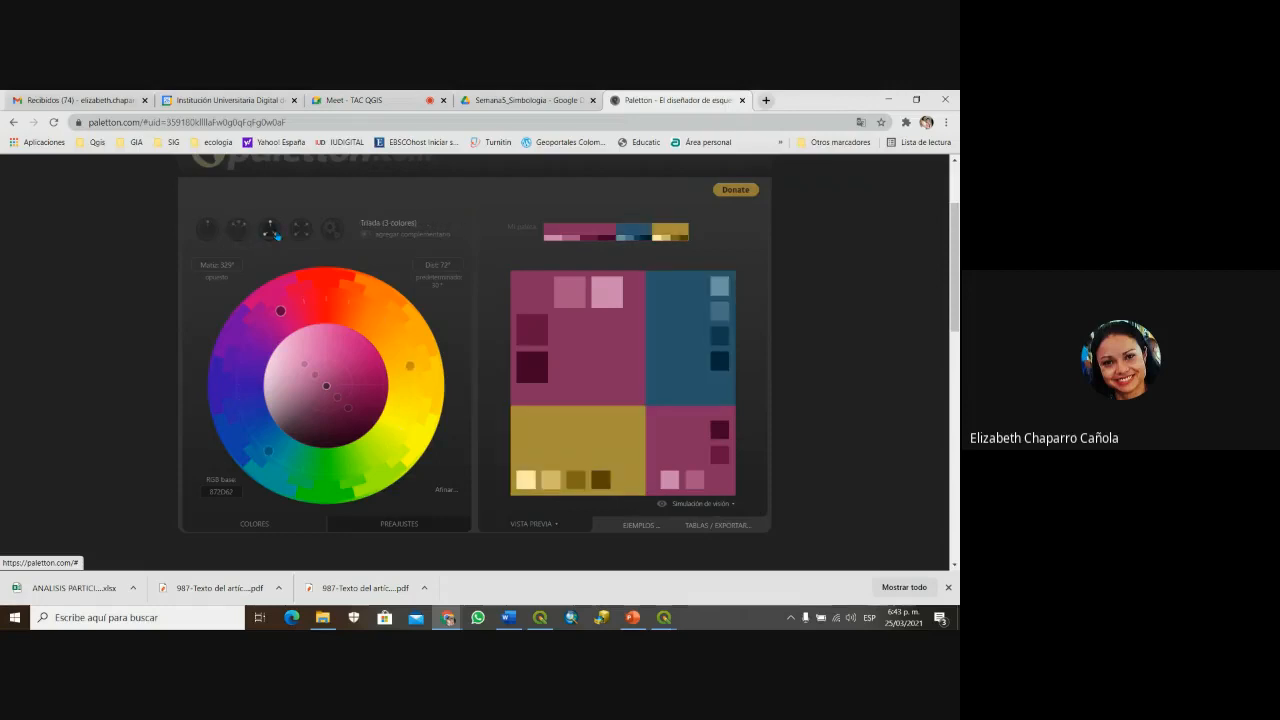
{"action": "left_click", "coordinate": [300, 233]}
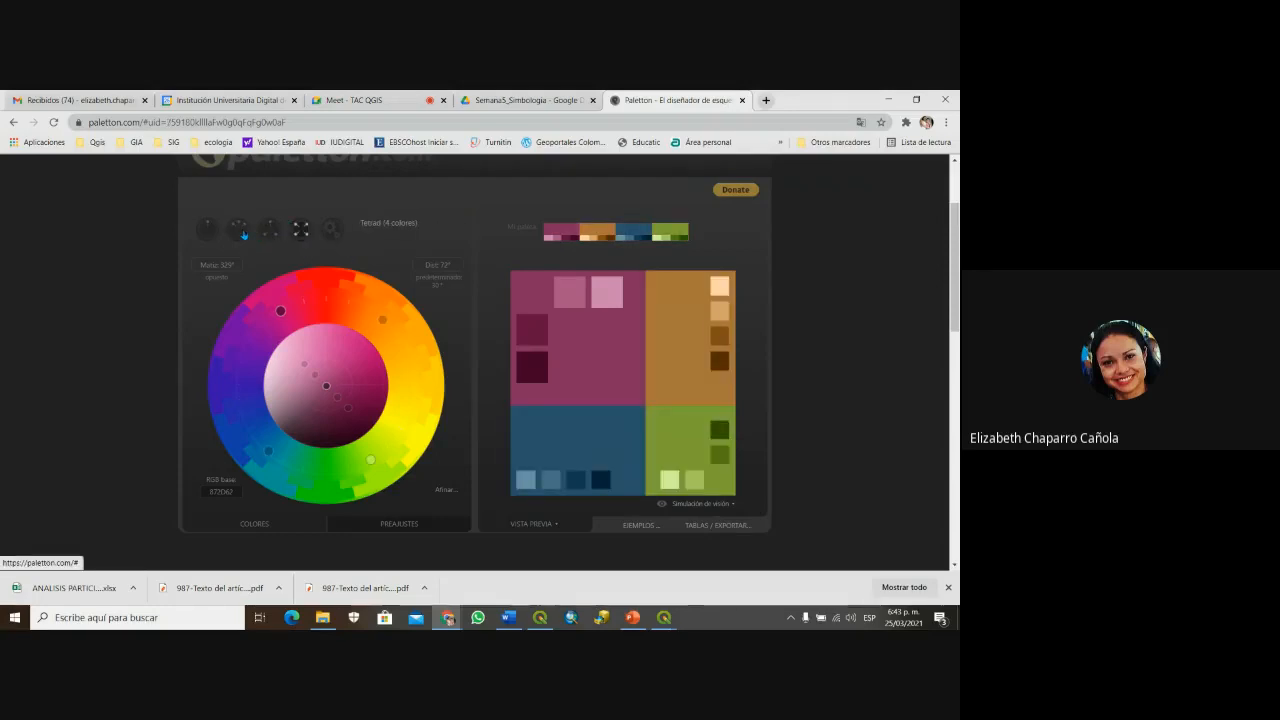
{"action": "left_click", "coordinate": [264, 234]}
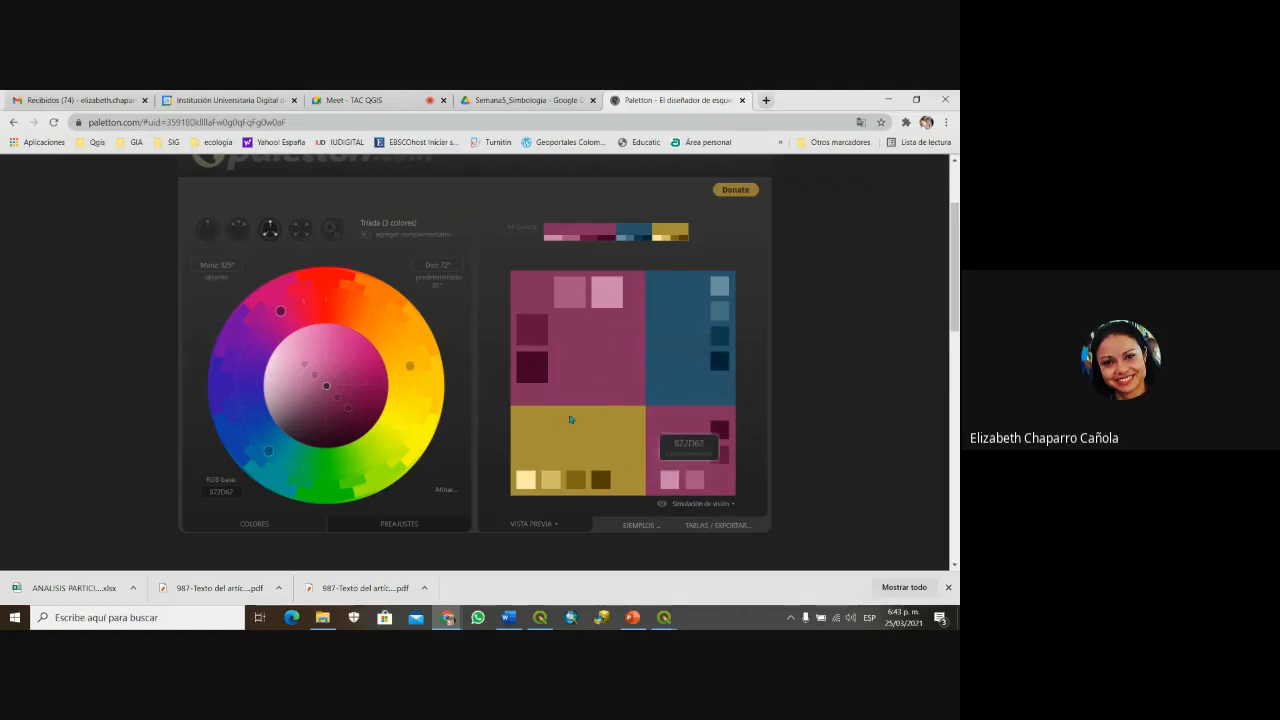
Step: Adjust the wheel hues into a rose-red, navy-blue and mustard-yellow triad
{"action": "left_click_drag", "start_coordinate": [281, 315], "coordinate": [403, 346]}
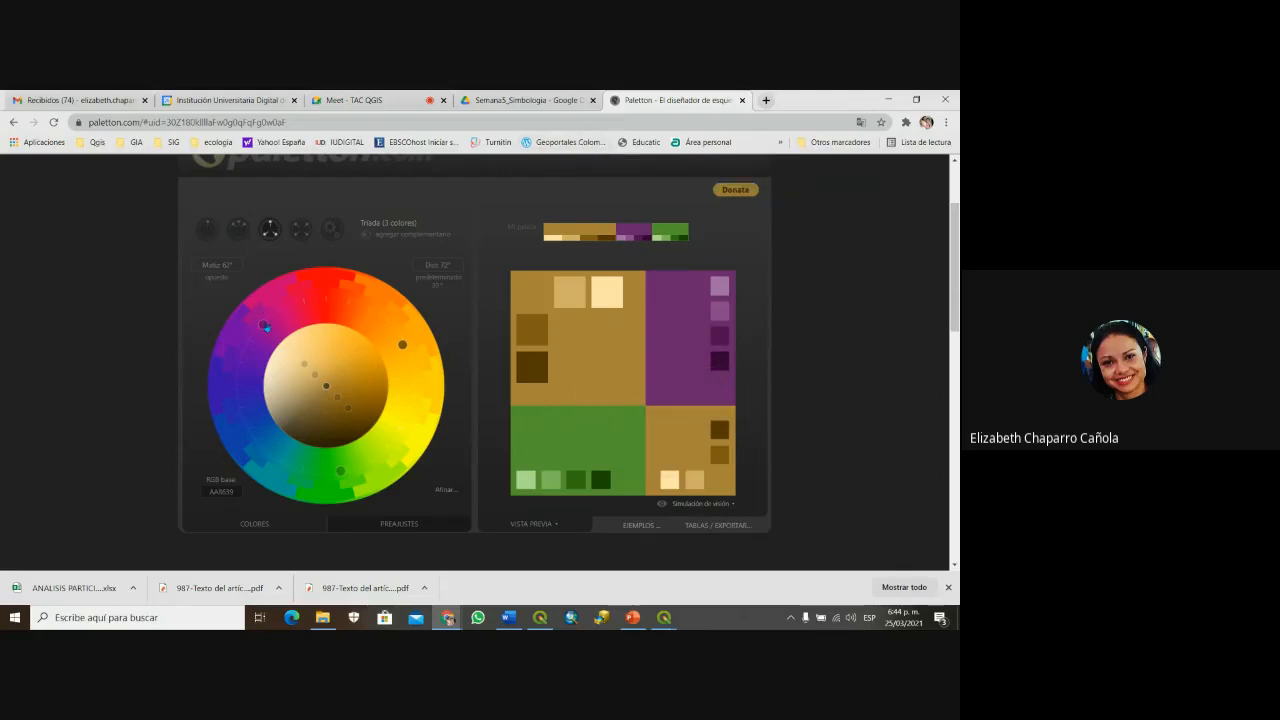
{"action": "left_click_drag", "start_coordinate": [264, 326], "coordinate": [281, 310]}
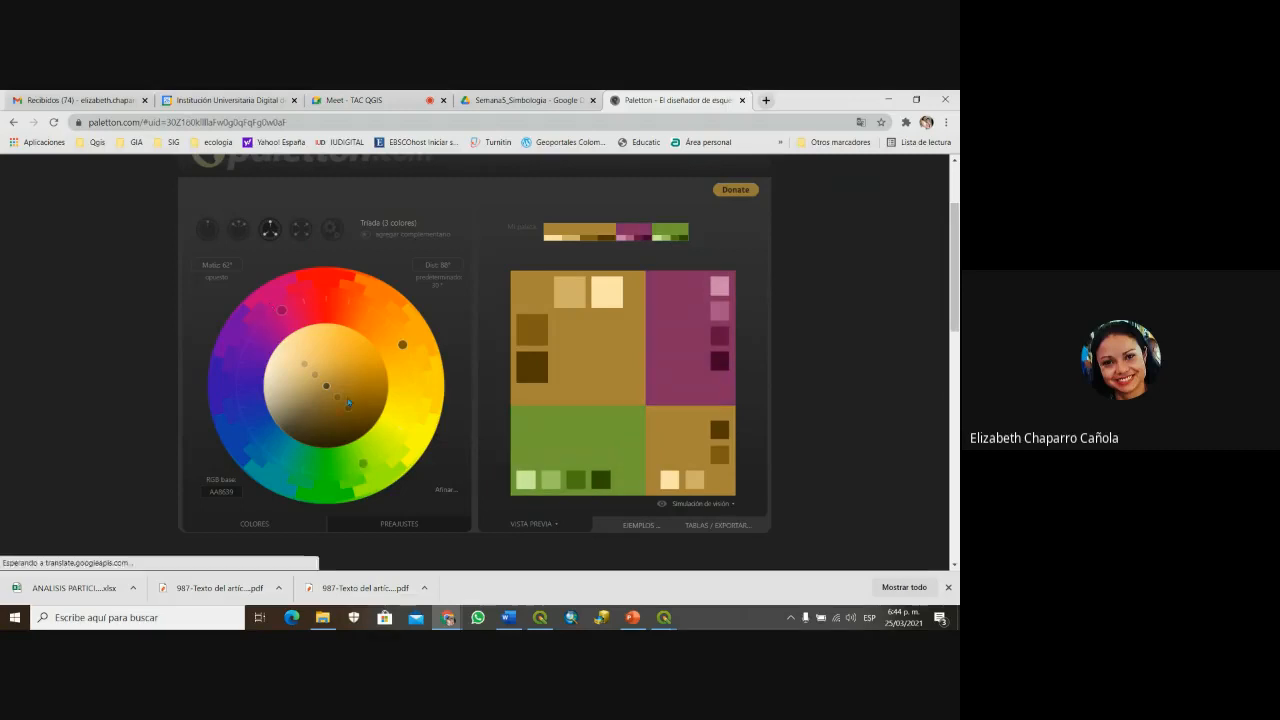
{"action": "mouse_move", "coordinate": [362, 463]}
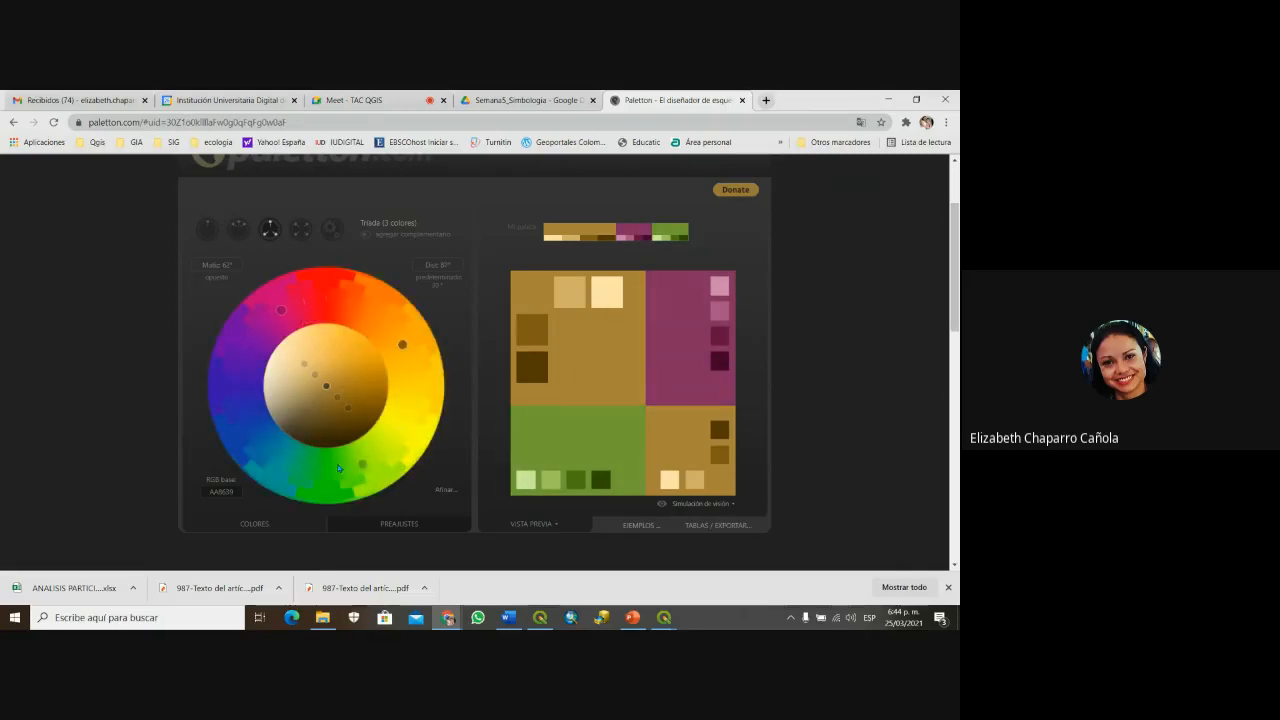
{"action": "mouse_move", "coordinate": [338, 468]}
{"action": "left_mouse_down"}
{"action": "mouse_move", "coordinate": [297, 461]}
{"action": "mouse_move", "coordinate": [373, 469]}
{"action": "mouse_move", "coordinate": [358, 474]}
{"action": "left_mouse_up"}
{"action": "left_click_drag", "start_coordinate": [403, 349], "coordinate": [313, 304]}
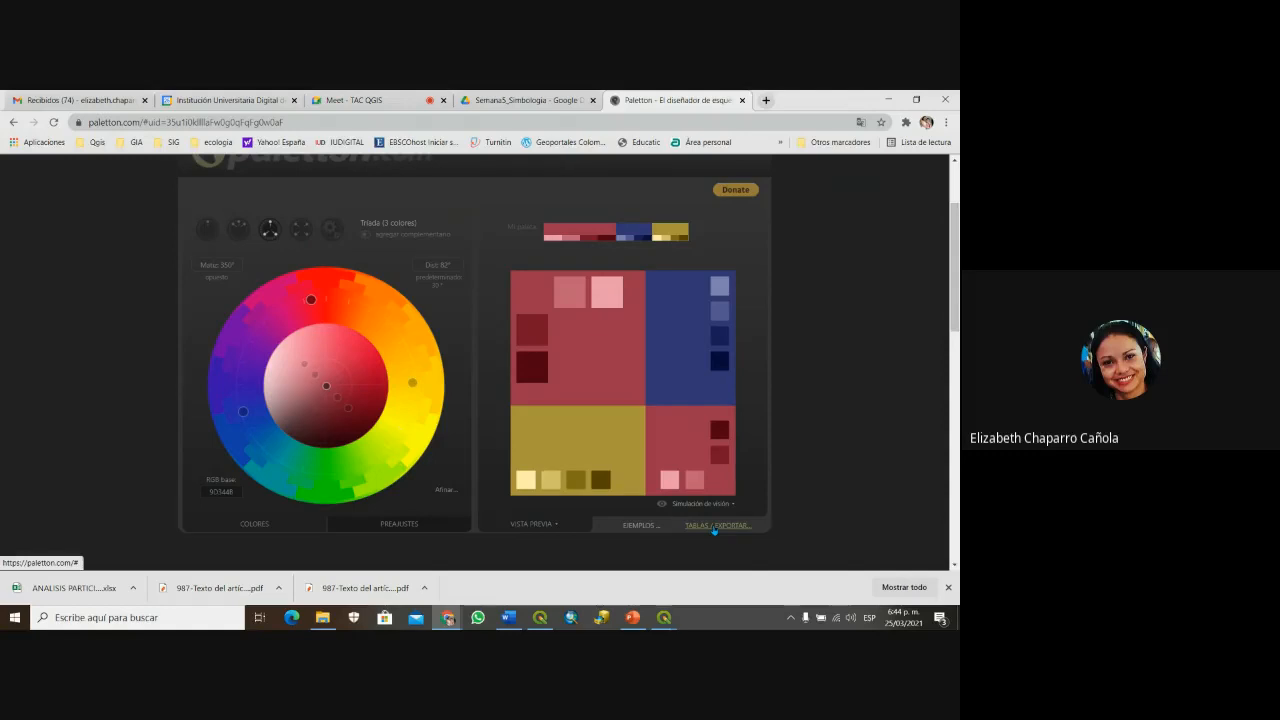
Step: Show Paletton's Tablas / Exportar colour tables with hex codes like 9D3A4B, 323776 and AA9539
{"action": "left_click", "coordinate": [714, 527]}
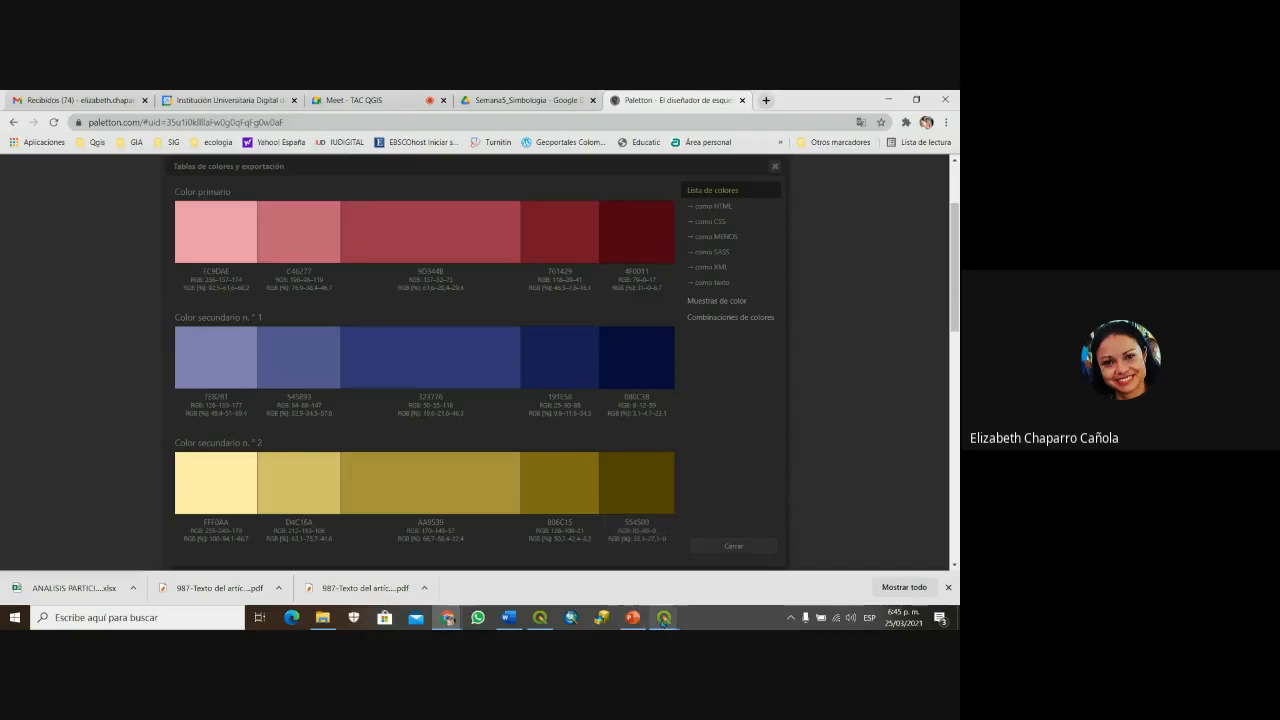
{"action": "left_click", "coordinate": [663, 618]}
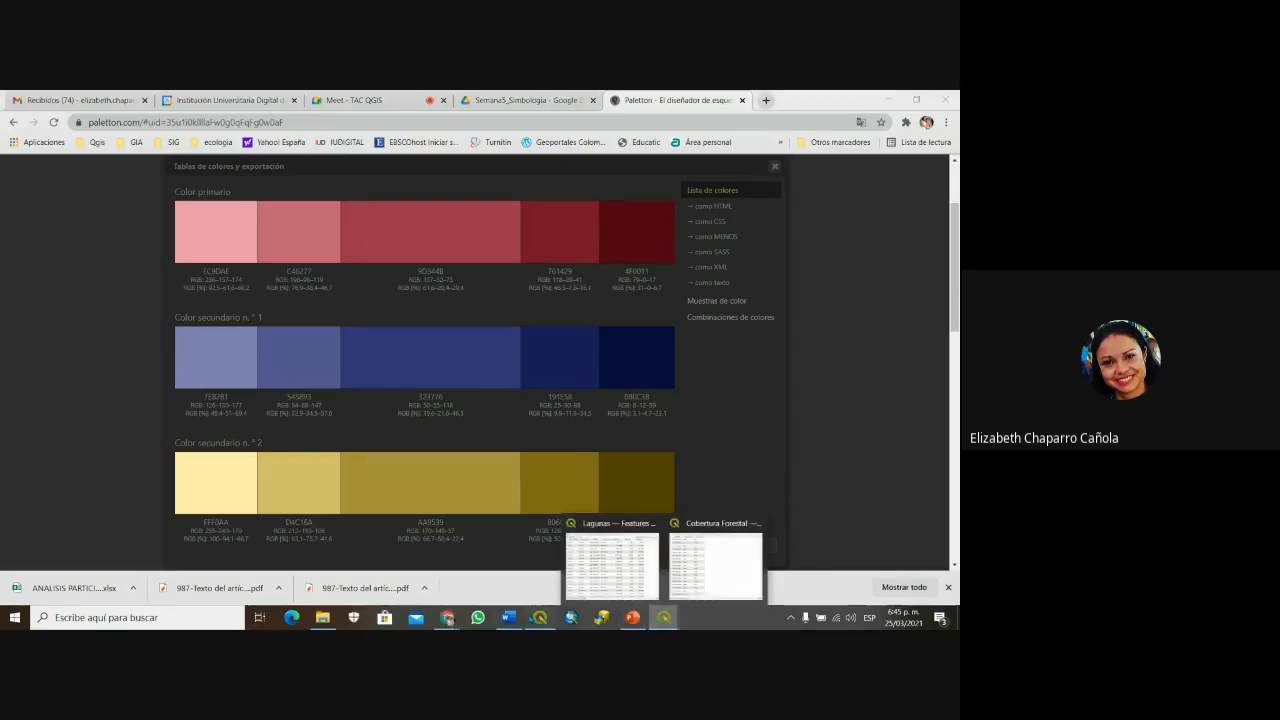
Step: Switch to the SIMBOLOGIA QGIS project and briefly open and close Centros de Salud's properties
{"action": "left_click", "coordinate": [537, 618]}
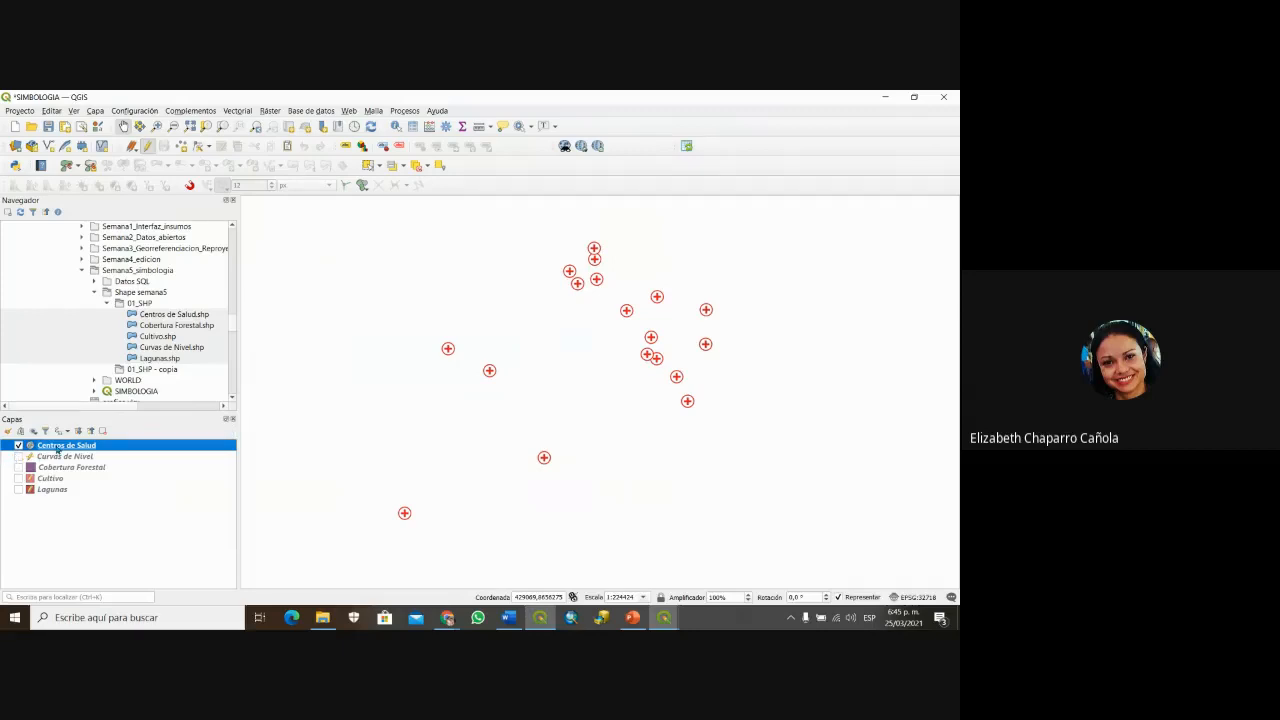
{"action": "double_click", "coordinate": [57, 447]}
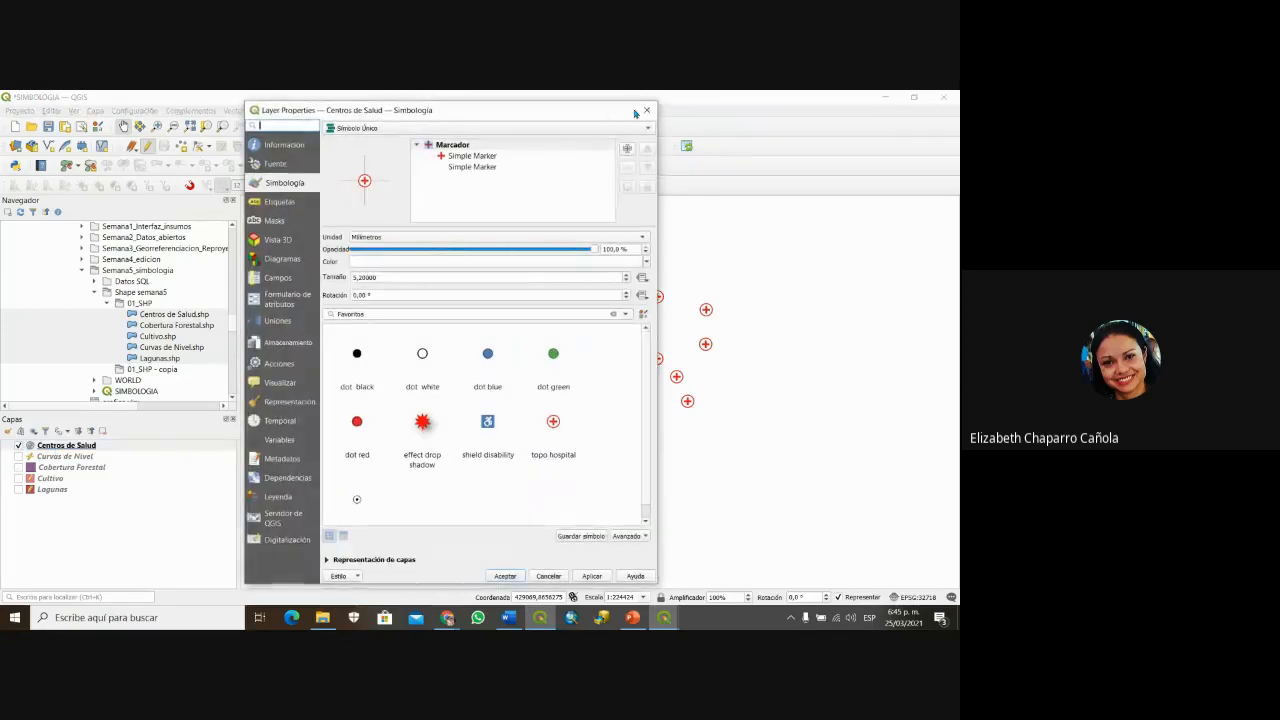
{"action": "left_click", "coordinate": [646, 110]}
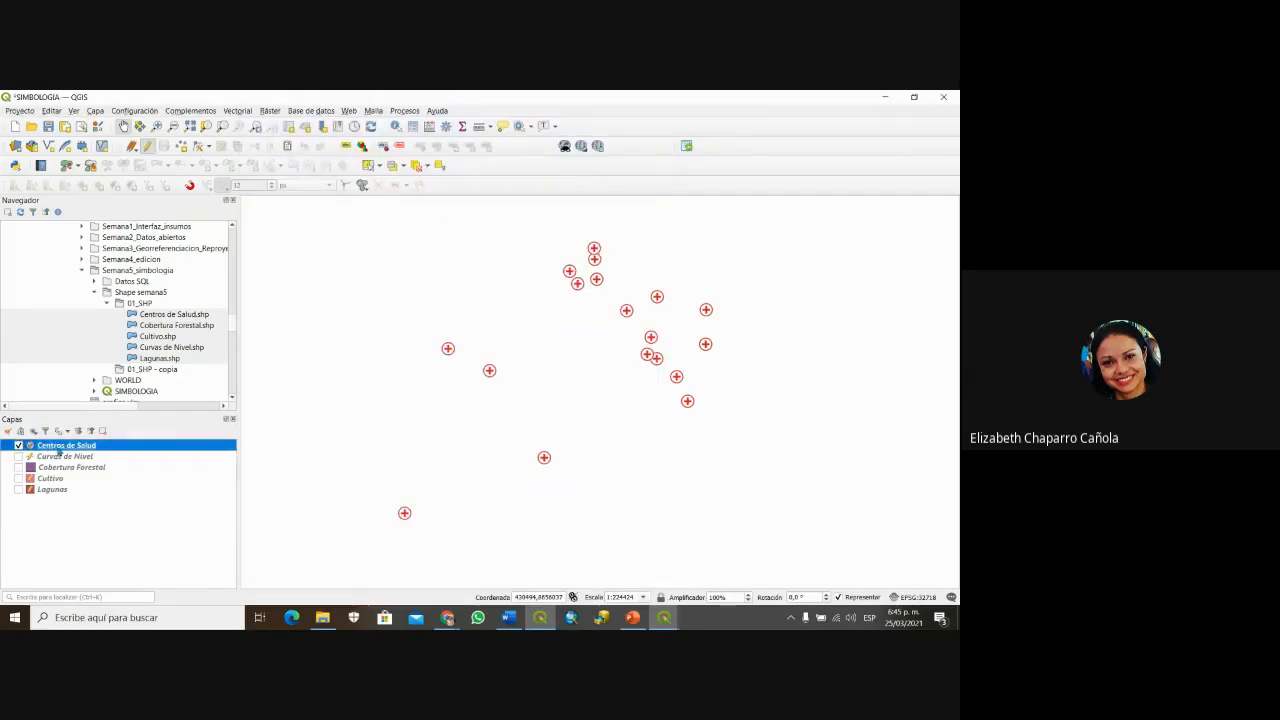
{"action": "double_click", "coordinate": [61, 447]}
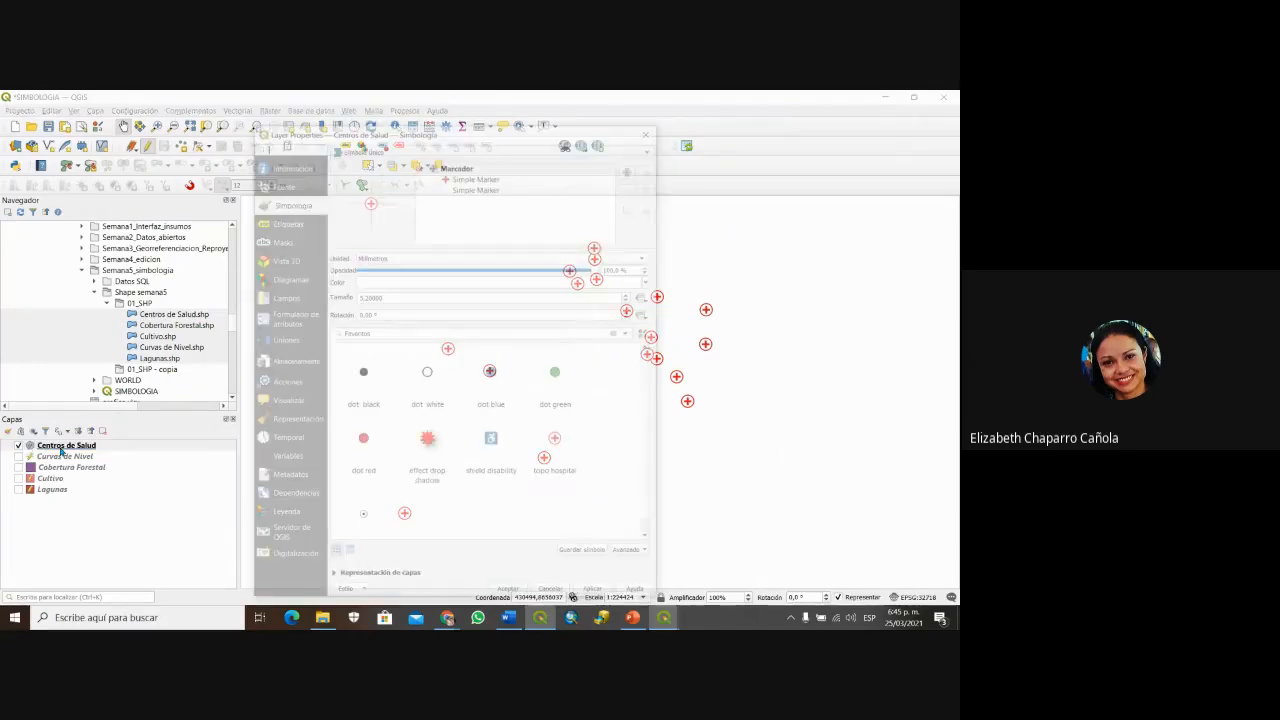
{"action": "left_click", "coordinate": [652, 129]}
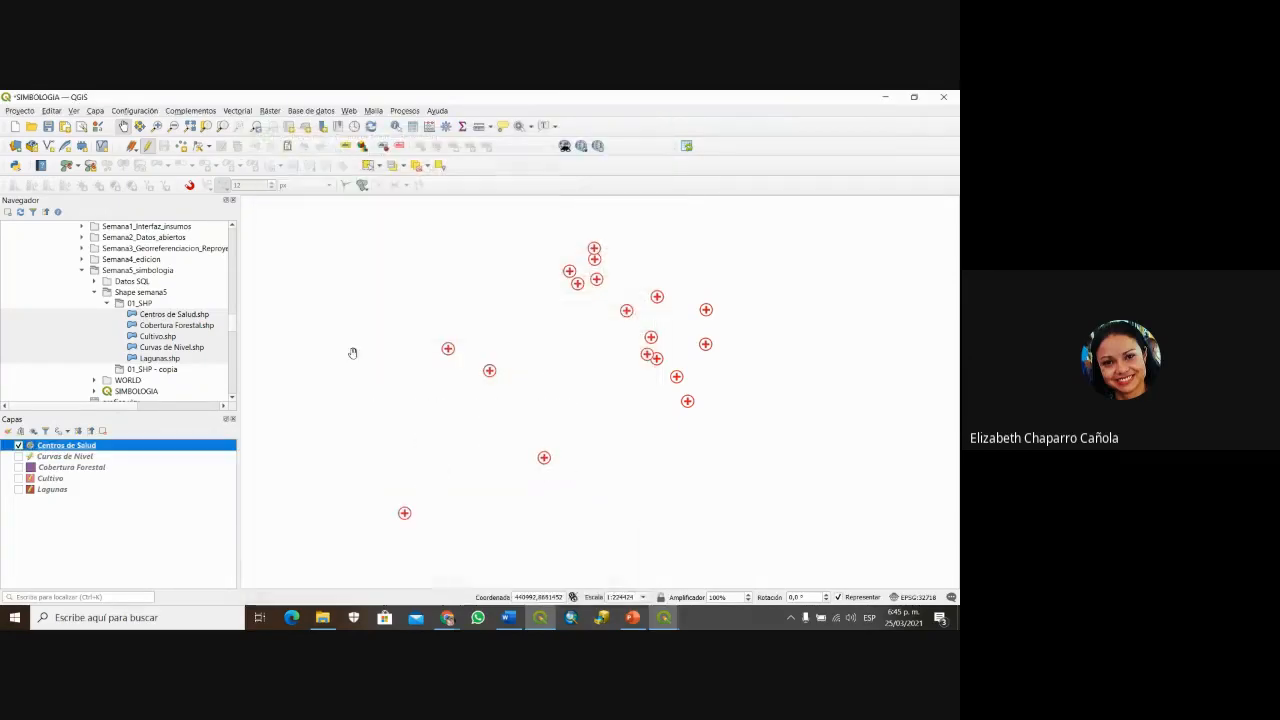
Step: Bring up the Centros de Salud Simple Marker's fill colour chooser via Propiedades
{"action": "right_click", "coordinate": [93, 451]}
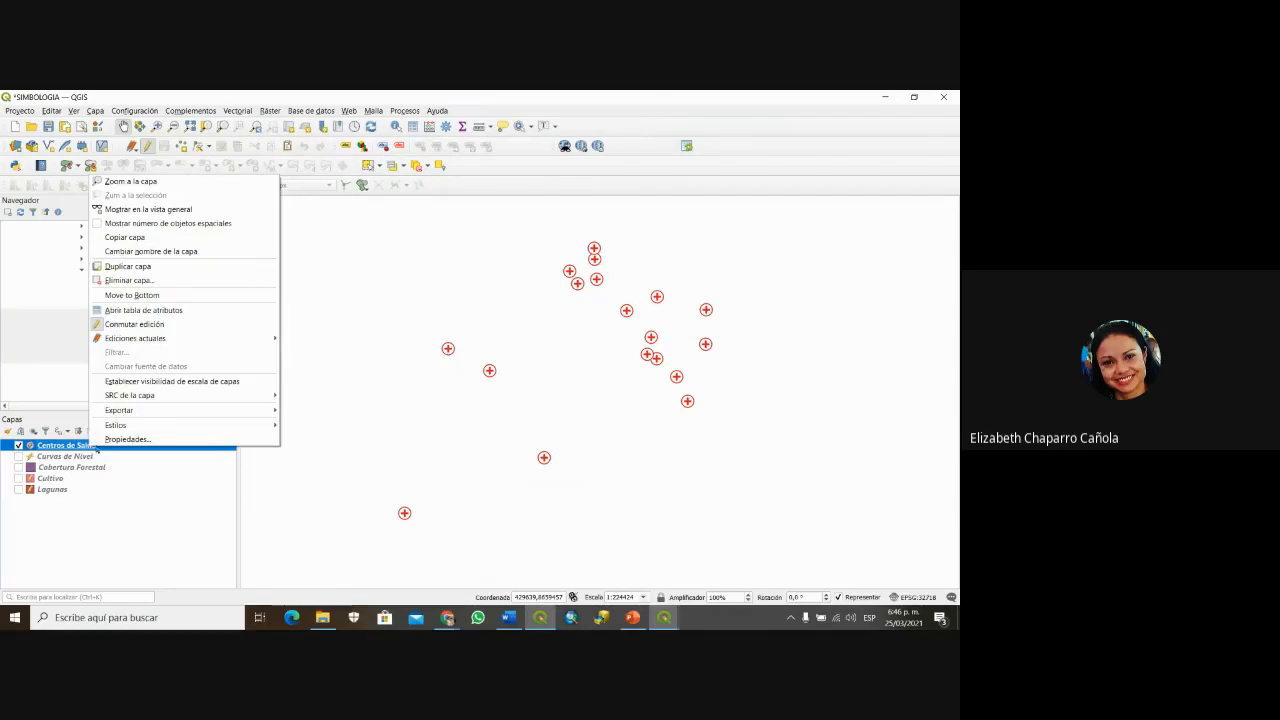
{"action": "left_click", "coordinate": [120, 440]}
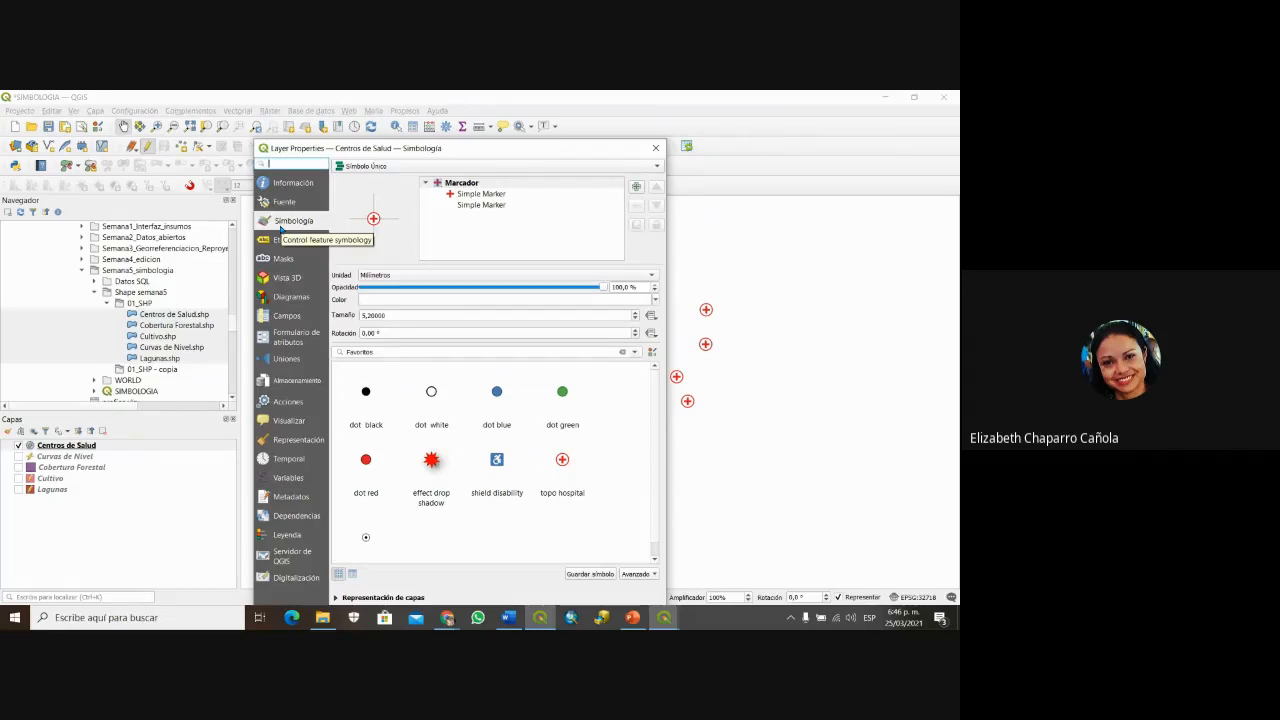
{"action": "left_click_drag", "start_coordinate": [497, 150], "coordinate": [465, 107]}
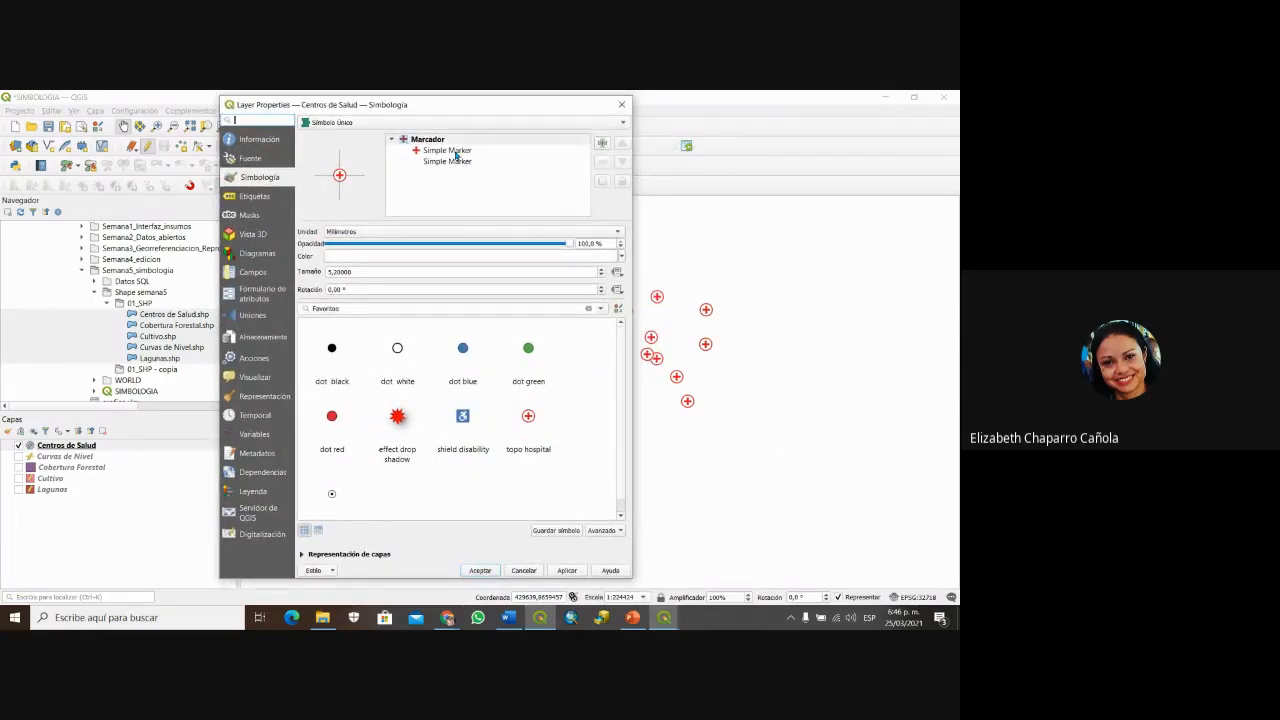
{"action": "left_click", "coordinate": [456, 151]}
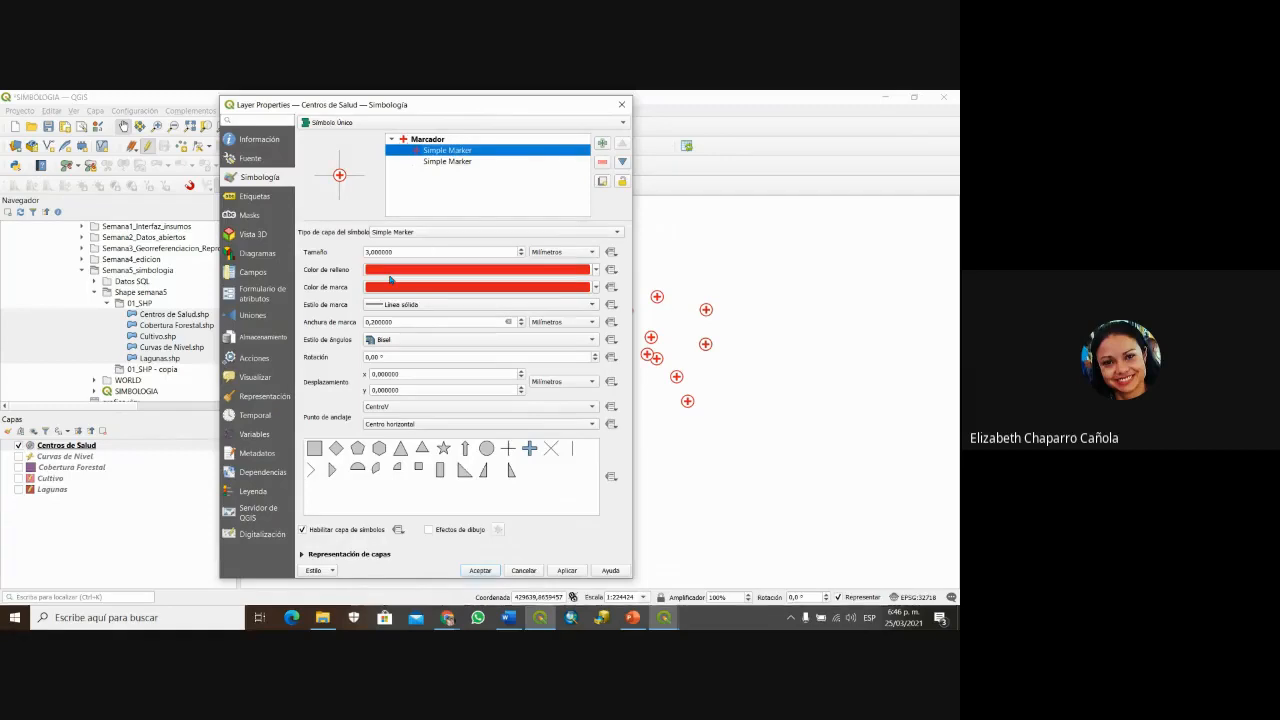
{"action": "mouse_move", "coordinate": [432, 276]}
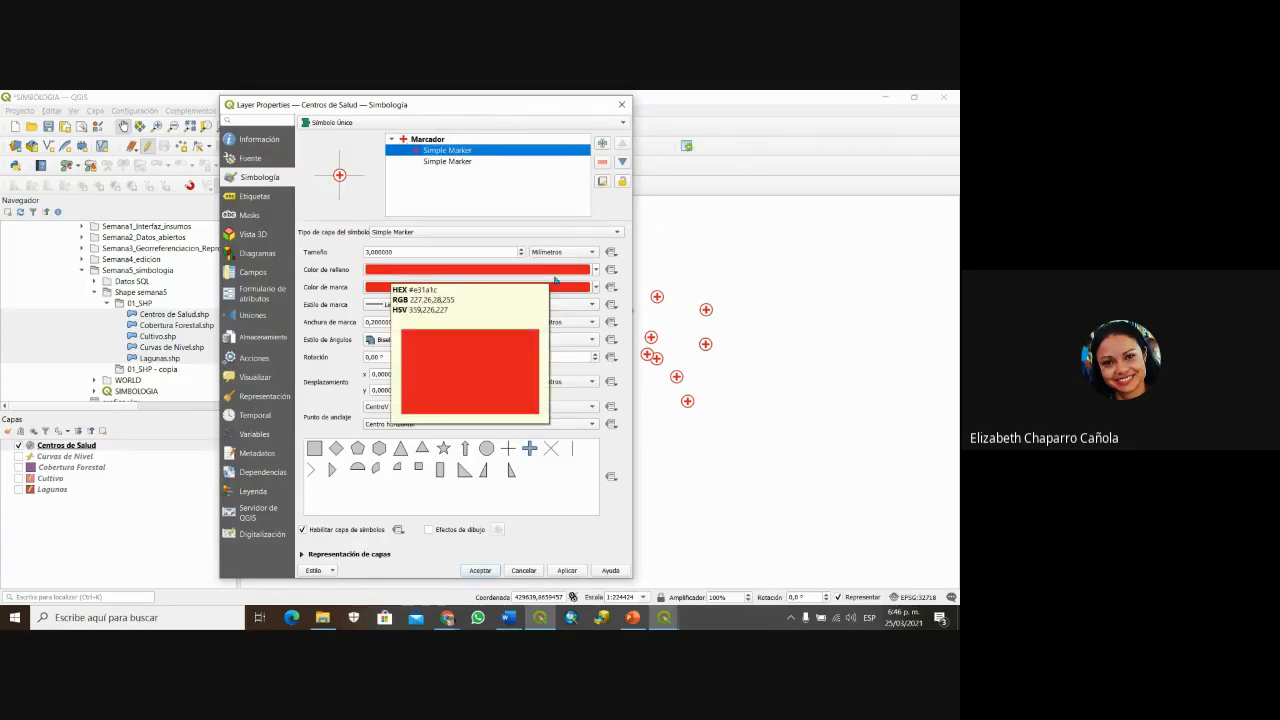
{"action": "left_click", "coordinate": [551, 273]}
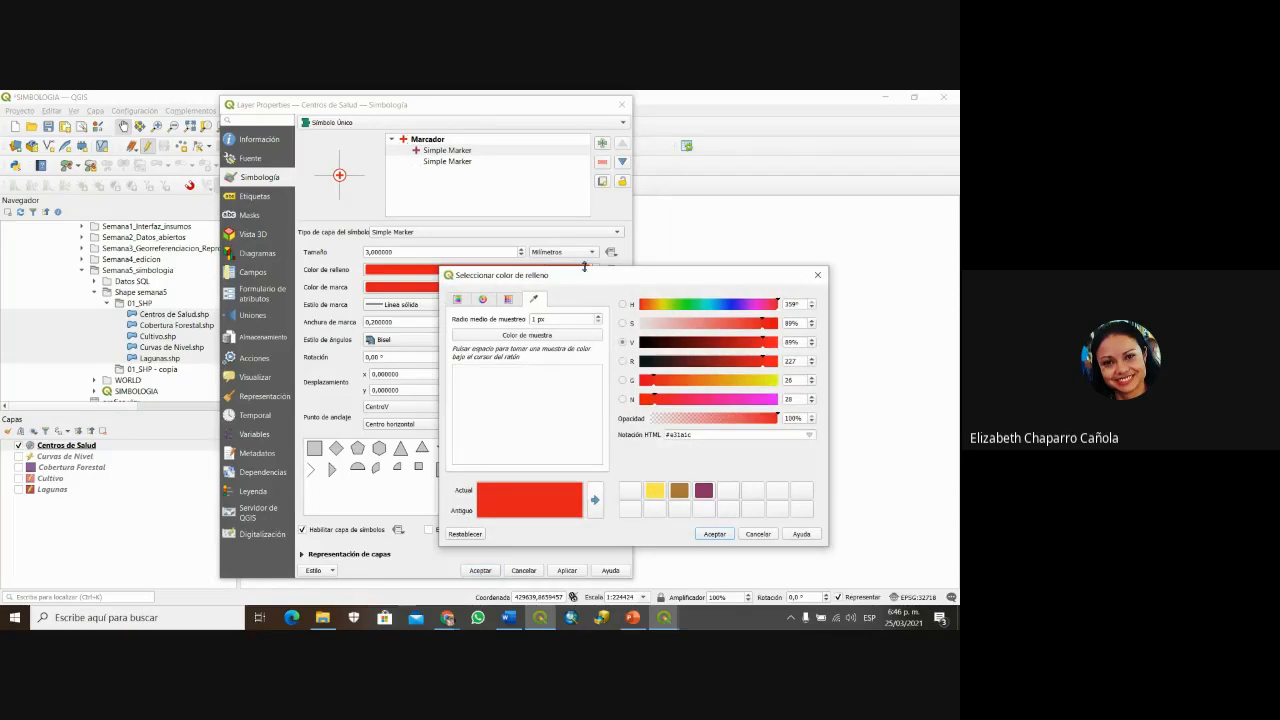
{"action": "left_click_drag", "start_coordinate": [586, 274], "coordinate": [556, 312]}
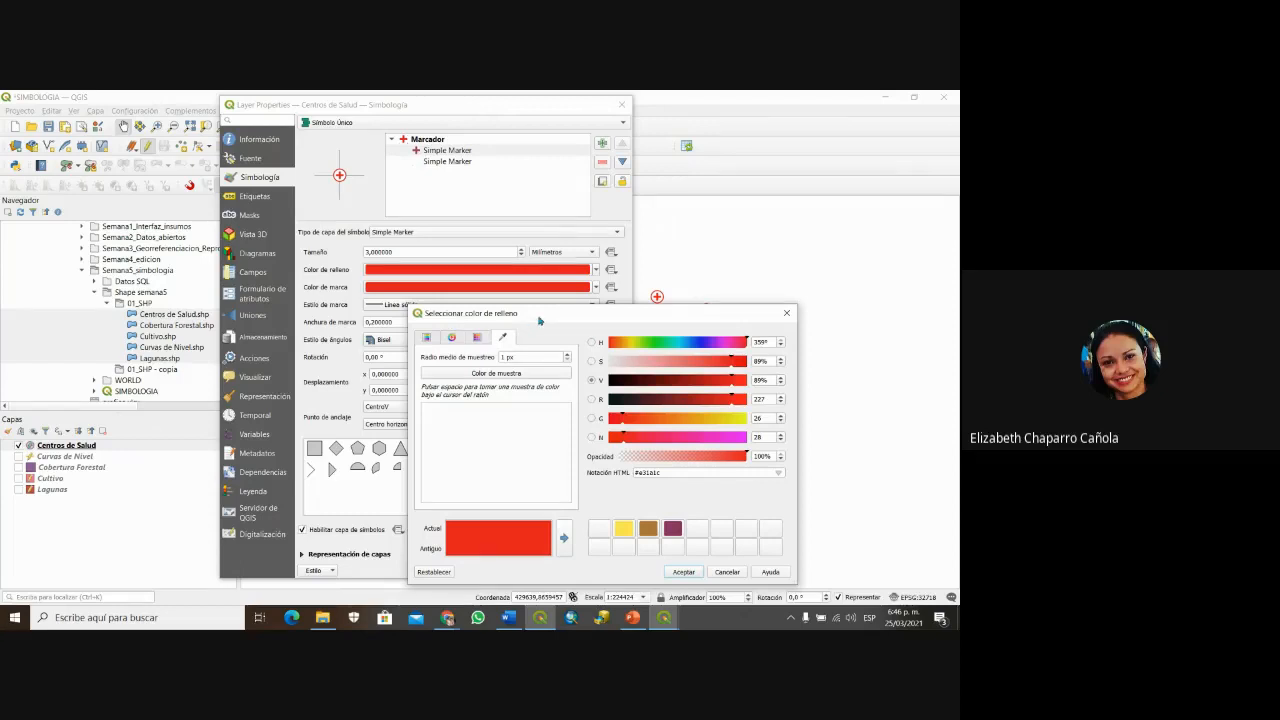
{"action": "left_click_drag", "start_coordinate": [539, 320], "coordinate": [544, 304]}
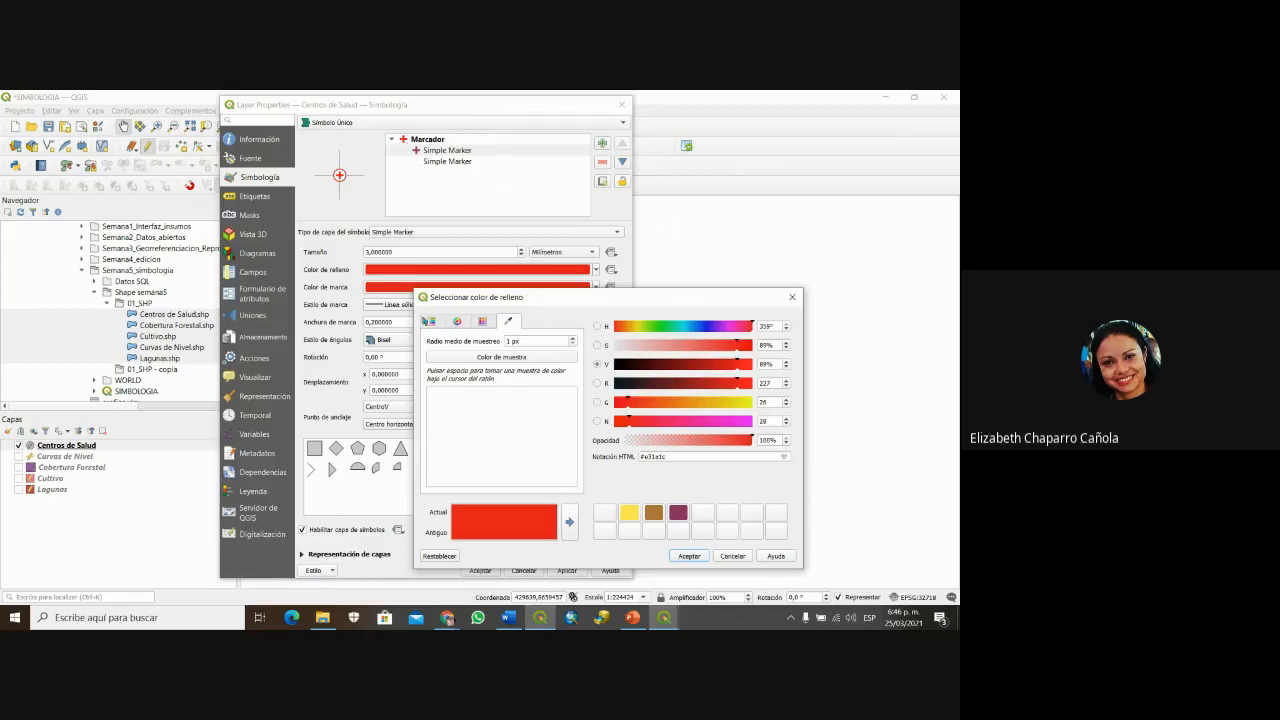
{"action": "left_click", "coordinate": [431, 321]}
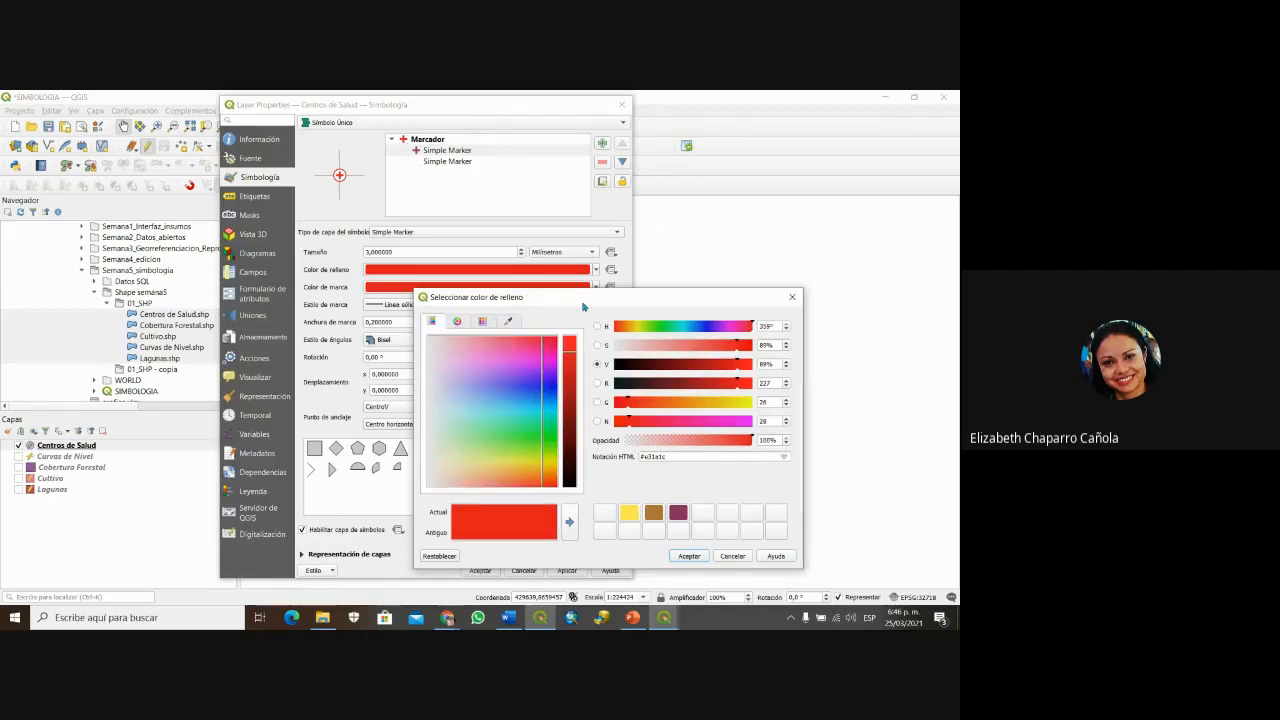
{"action": "left_click_drag", "start_coordinate": [583, 305], "coordinate": [589, 278]}
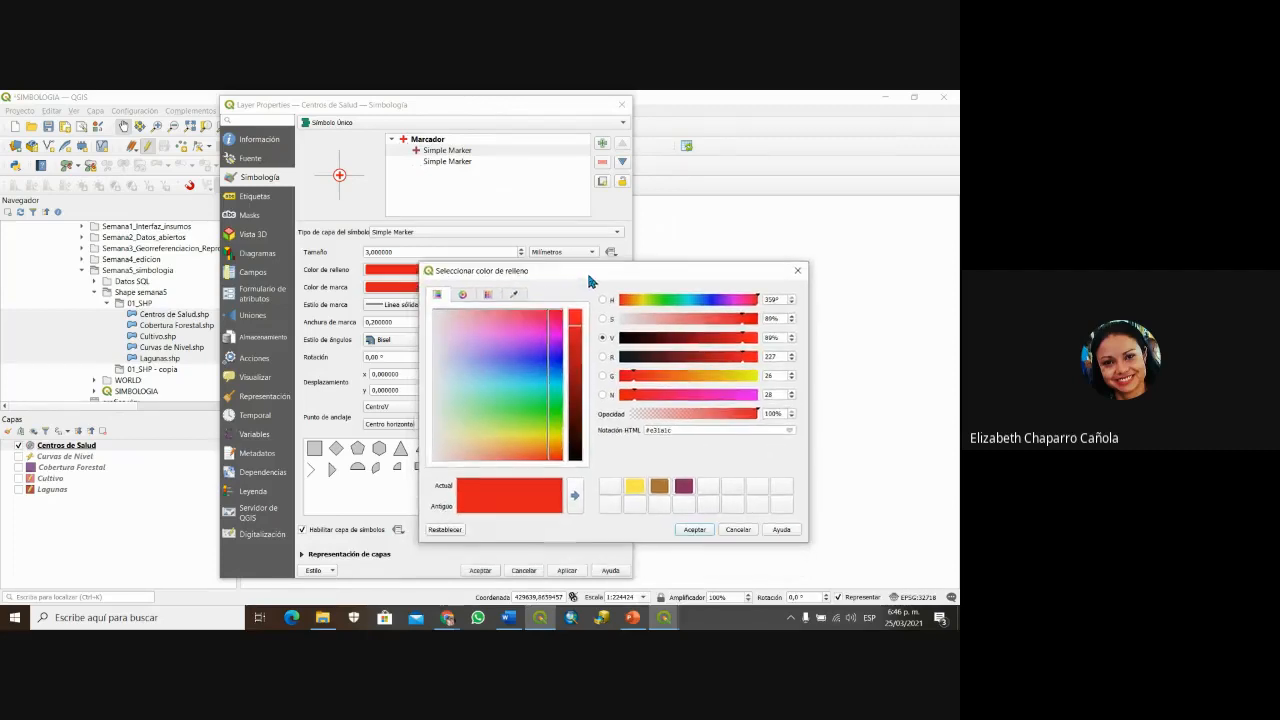
{"action": "left_click", "coordinate": [466, 298]}
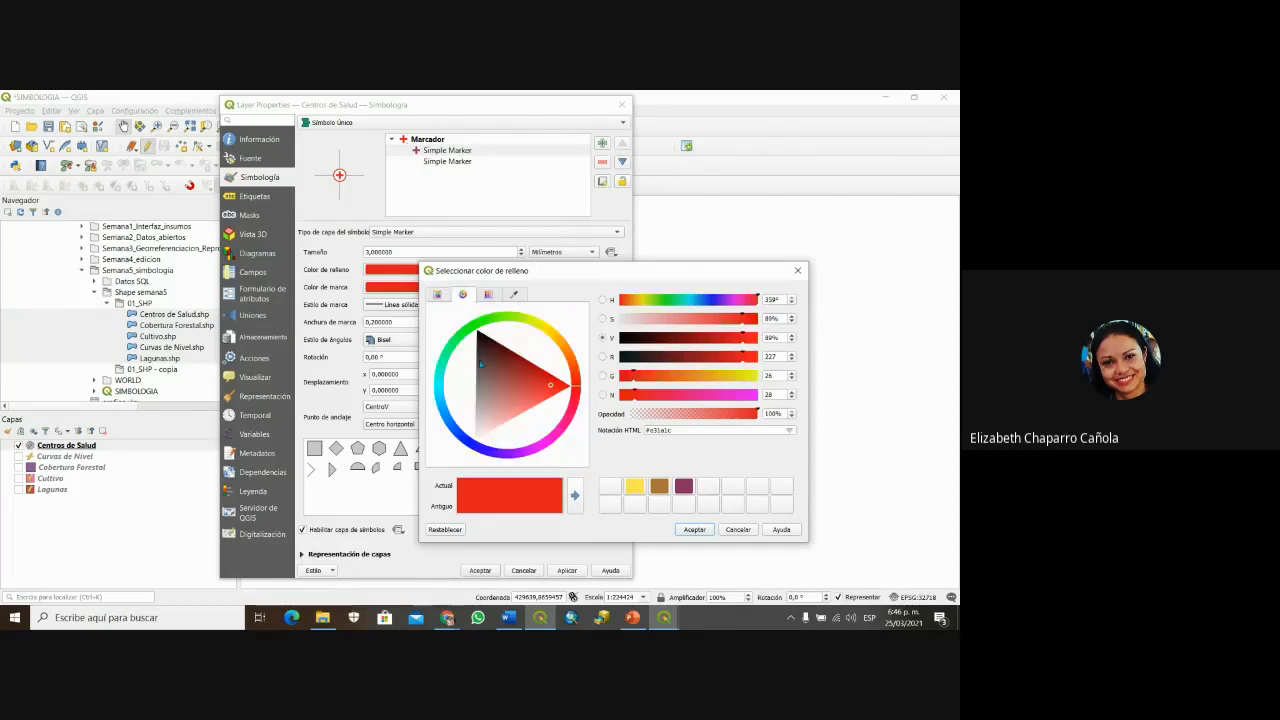
{"action": "left_click", "coordinate": [488, 295]}
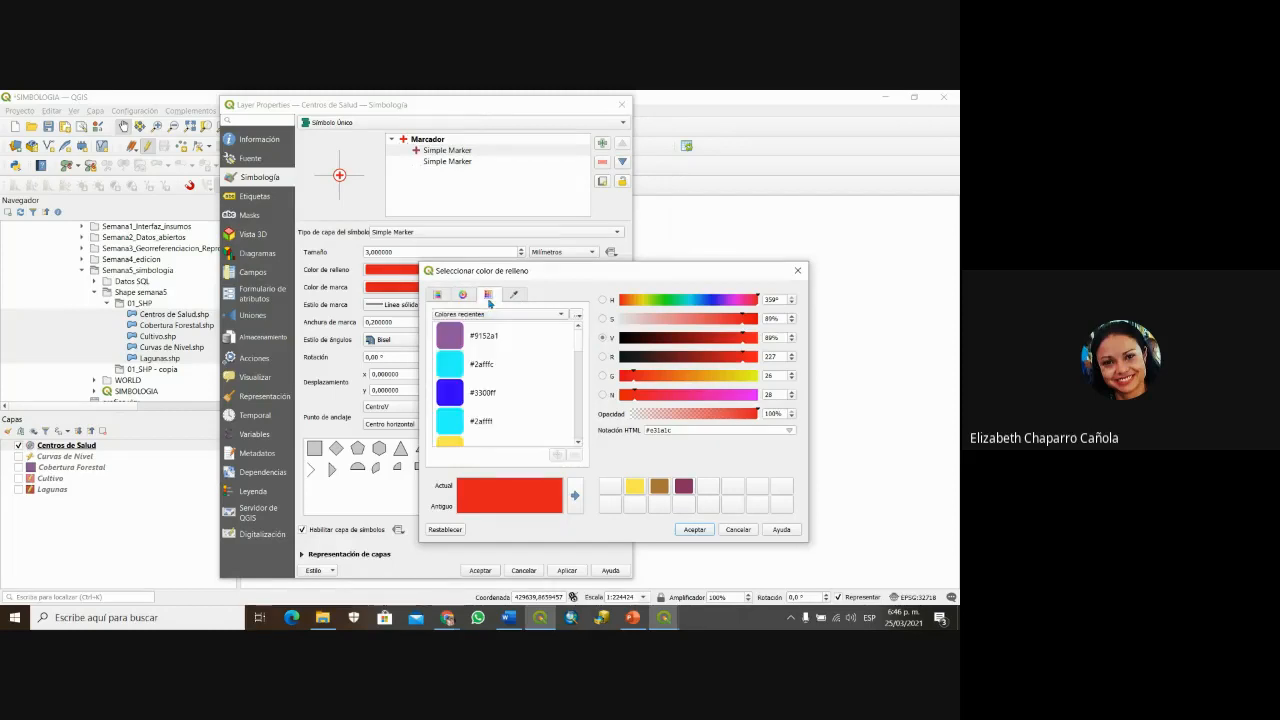
{"action": "scroll", "coordinate": [523, 380], "scroll_direction": "down", "scroll_amount": 3}
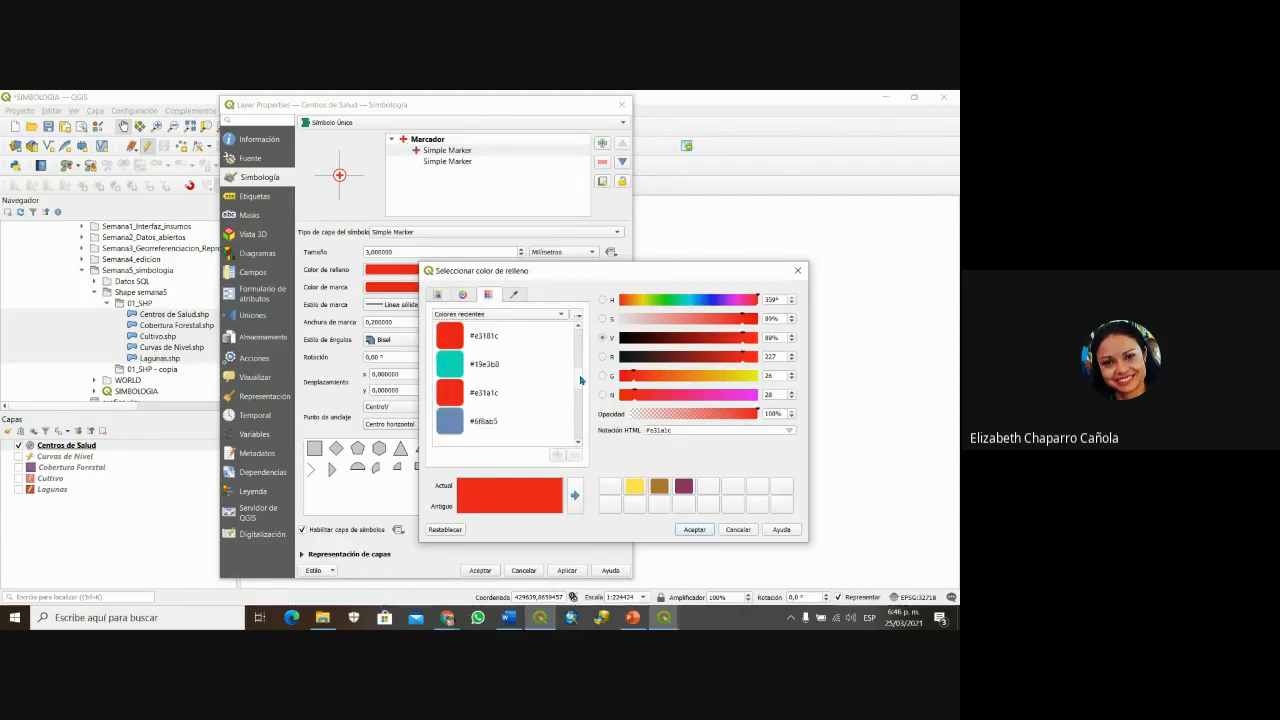
{"action": "left_click", "coordinate": [495, 425]}
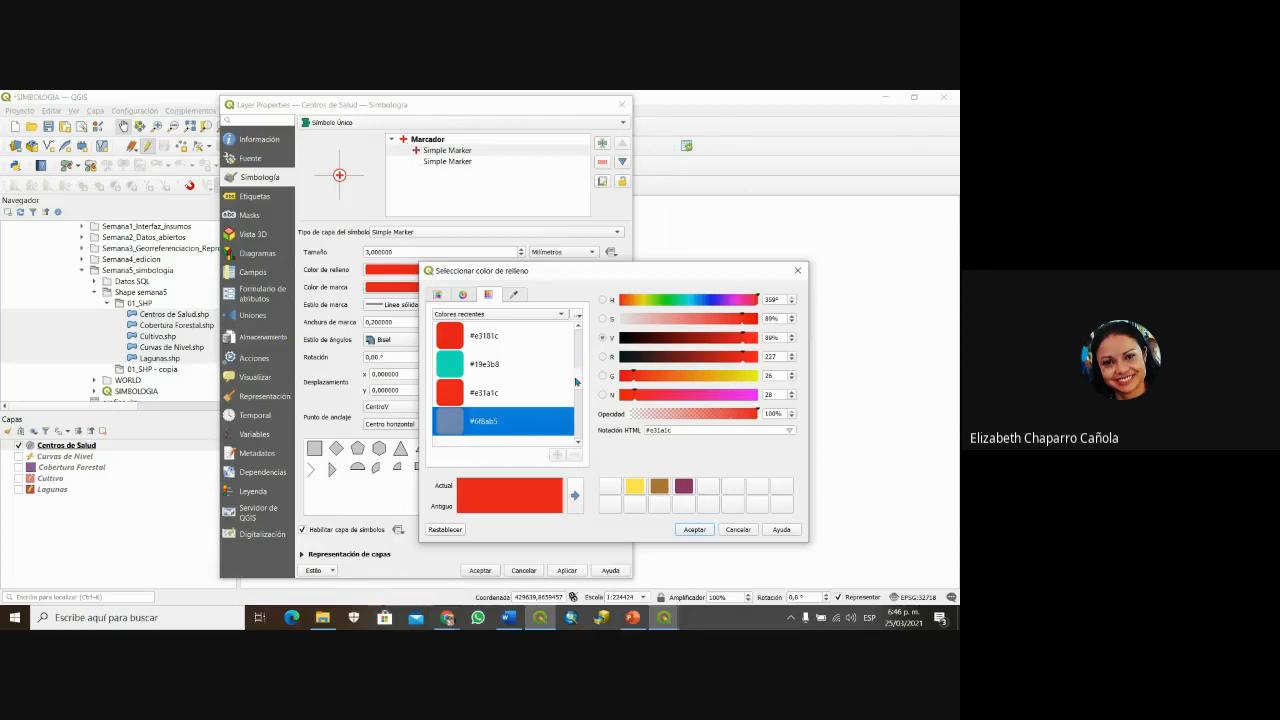
{"action": "left_click_drag", "start_coordinate": [576, 380], "coordinate": [579, 326]}
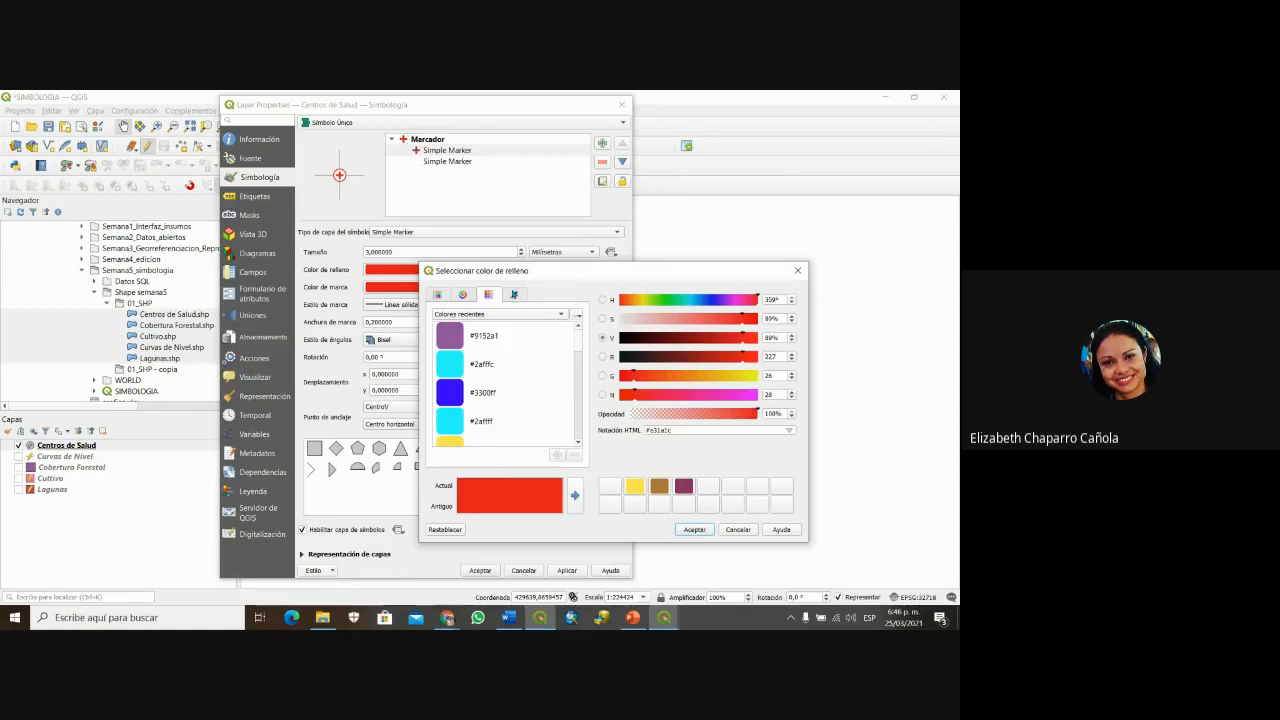
{"action": "left_click", "coordinate": [515, 296]}
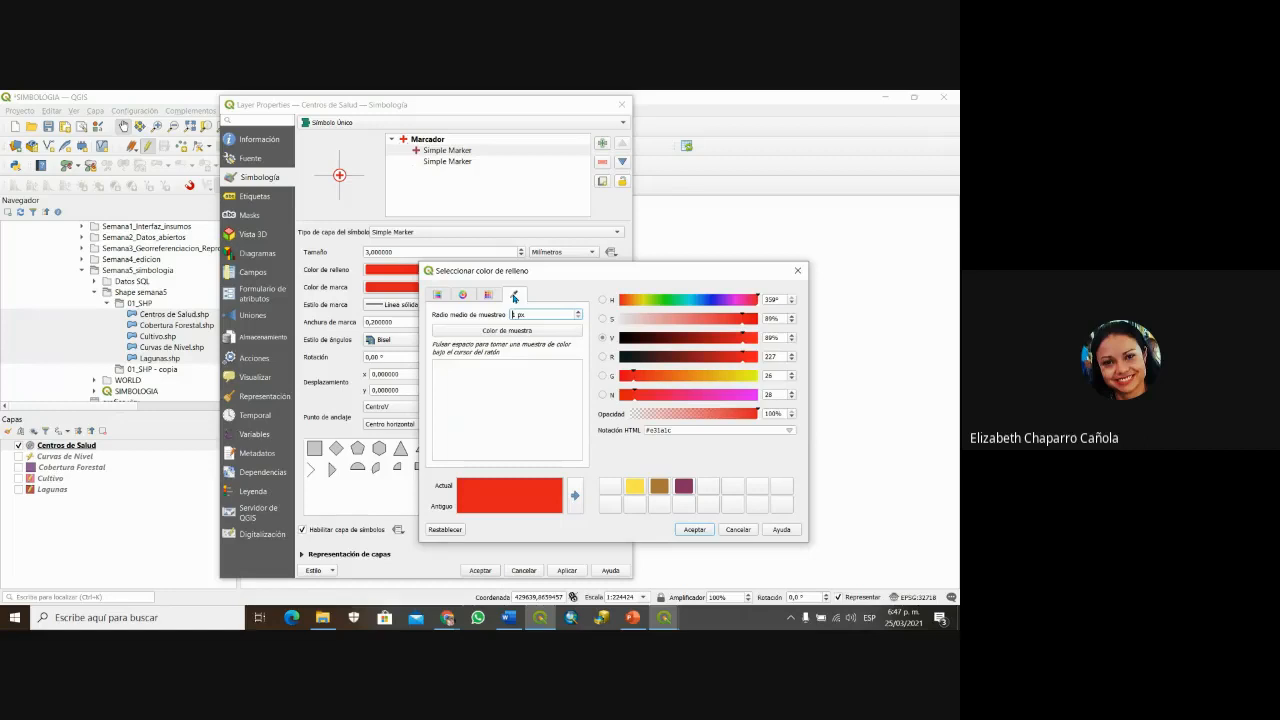
Step: Sample dark green #304e25 as the marker fill and save it as a custom colour
{"action": "left_click", "coordinate": [508, 331]}
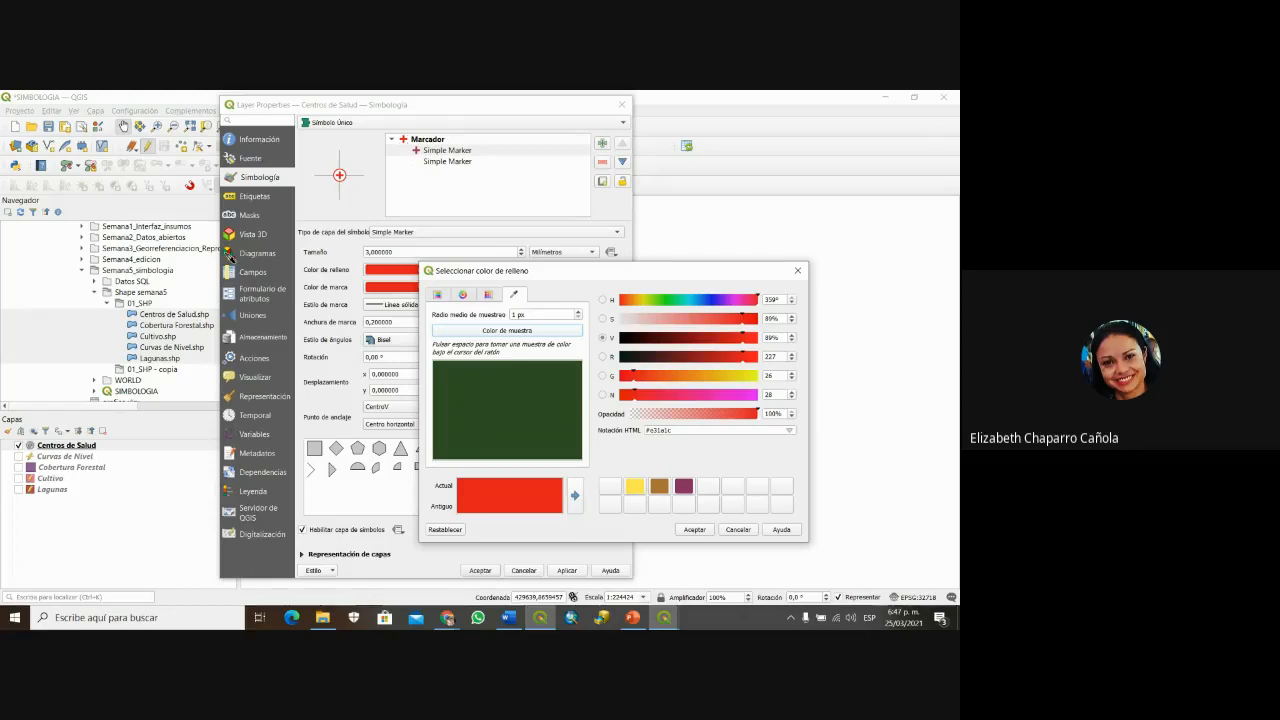
{"action": "left_click", "coordinate": [229, 256]}
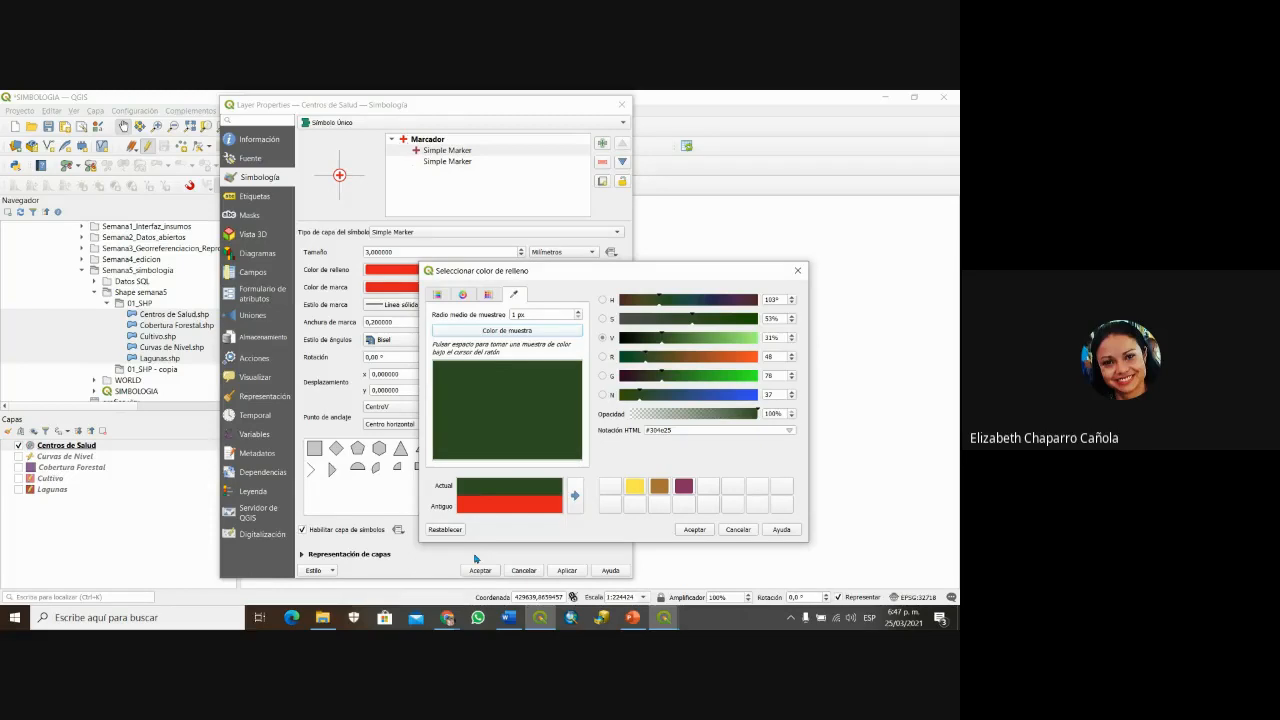
{"action": "left_click_drag", "start_coordinate": [474, 489], "coordinate": [625, 490]}
{"action": "mouse_move", "coordinate": [635, 490]}
{"action": "left_click", "coordinate": [706, 533]}
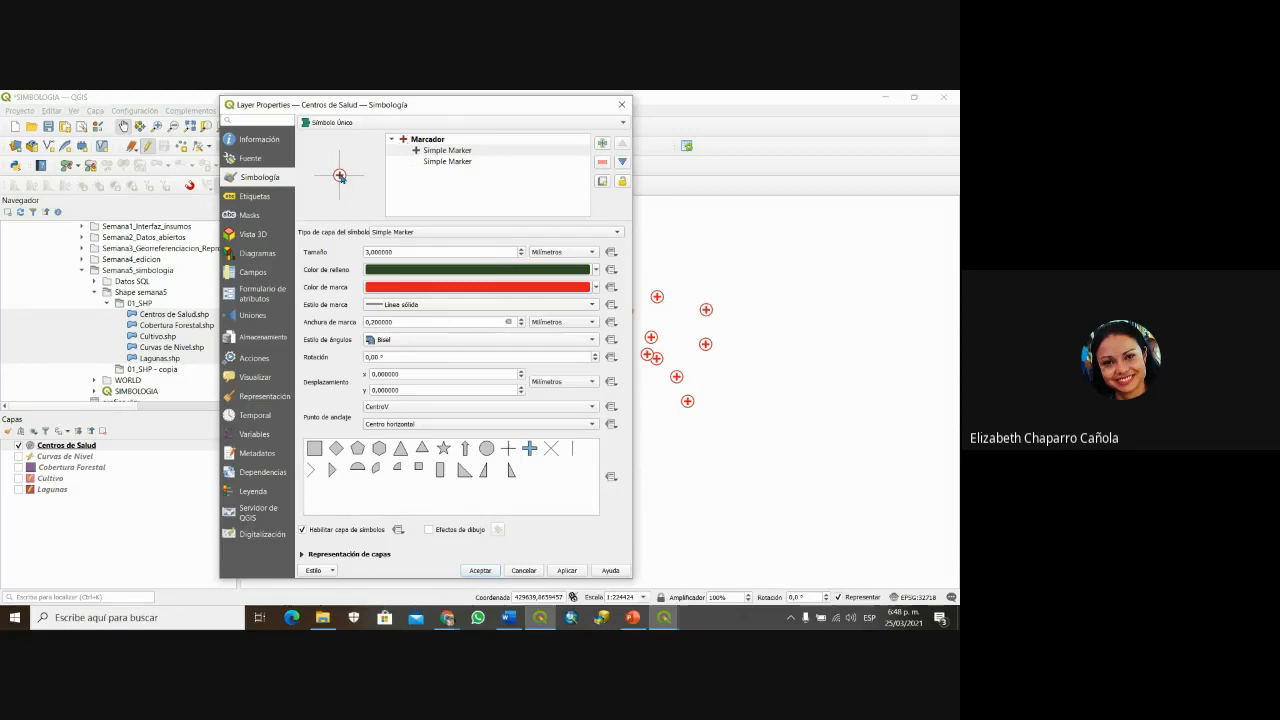
Step: Set the marker outline to the saved dark green and apply the style
{"action": "left_click", "coordinate": [543, 290]}
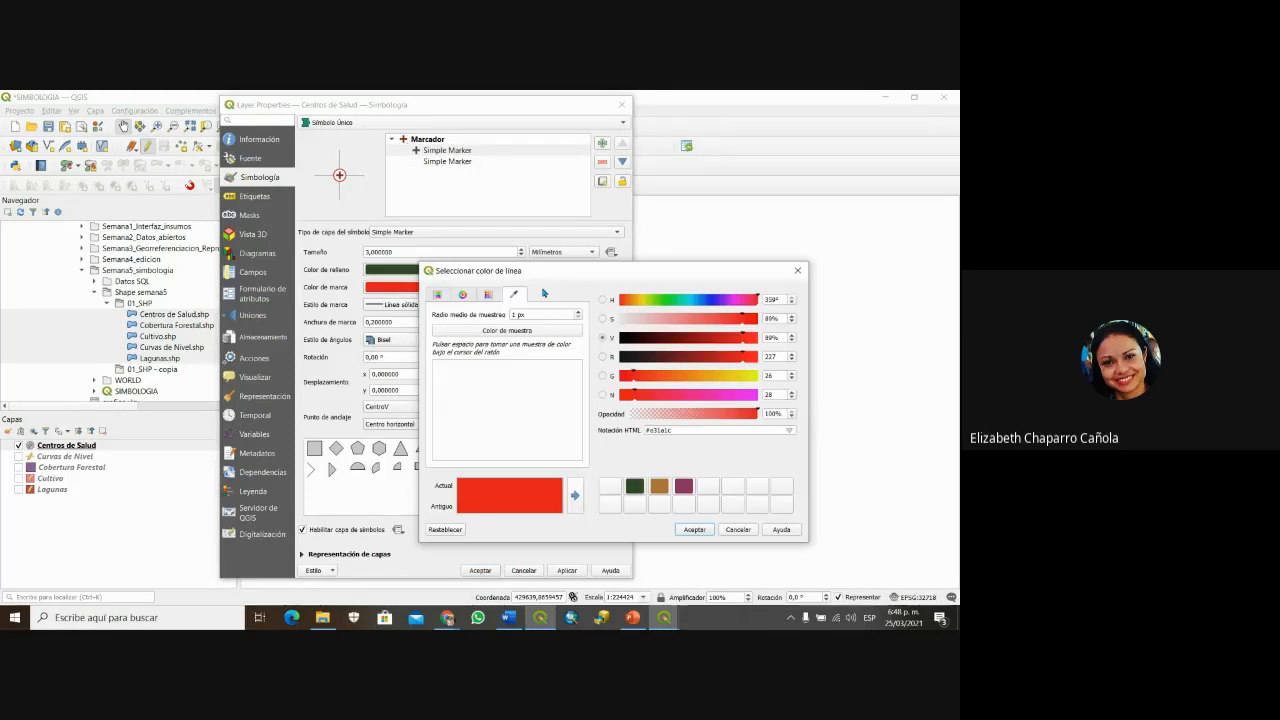
{"action": "left_click", "coordinate": [635, 487]}
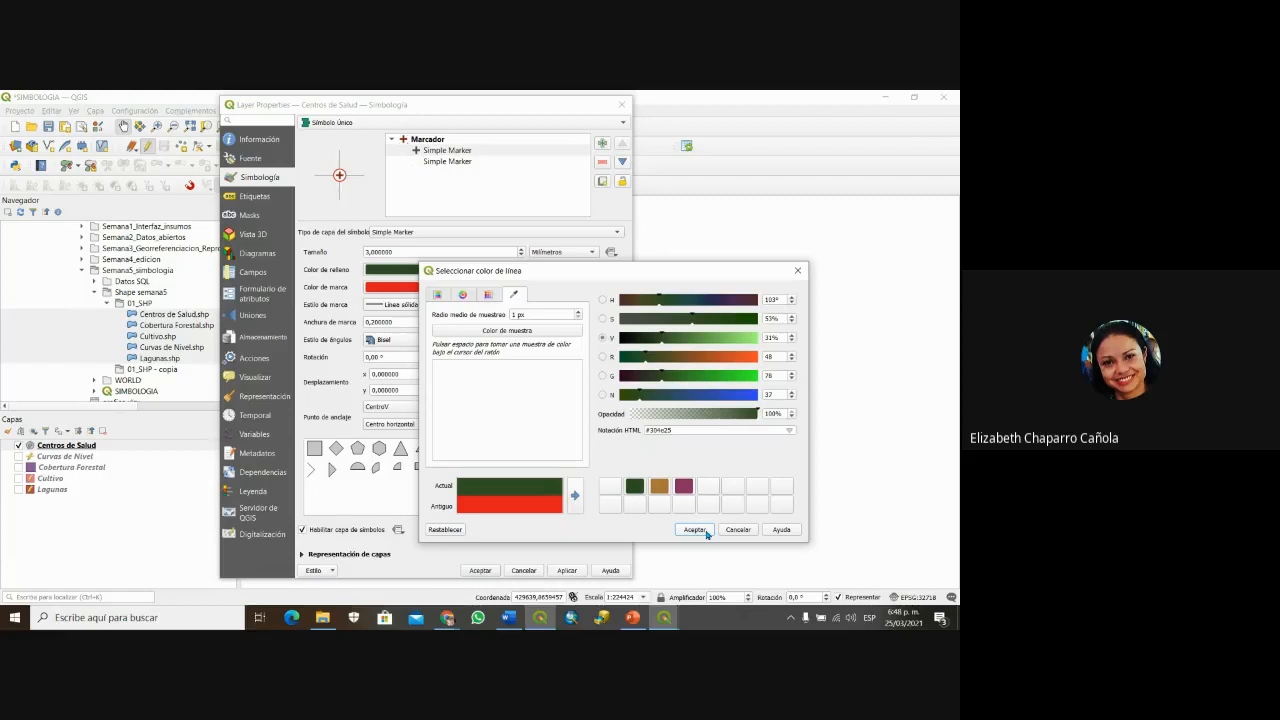
{"action": "left_click", "coordinate": [694, 530]}
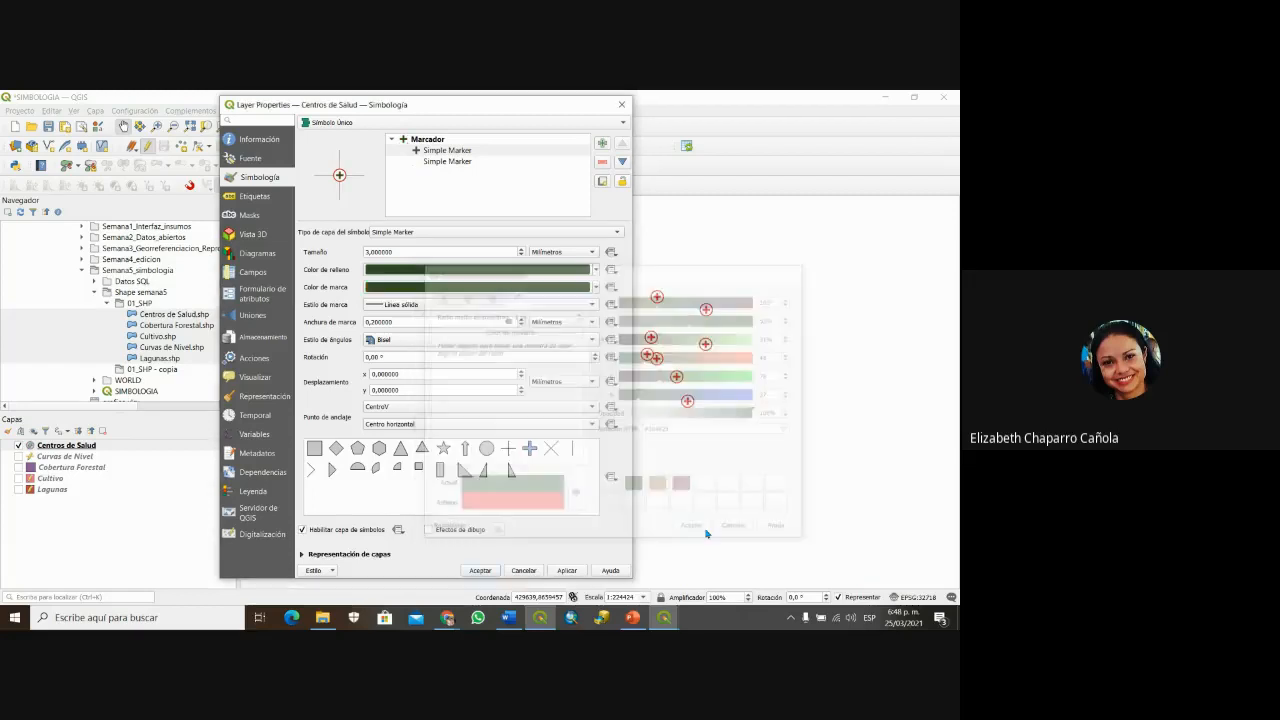
{"action": "left_click", "coordinate": [582, 571]}
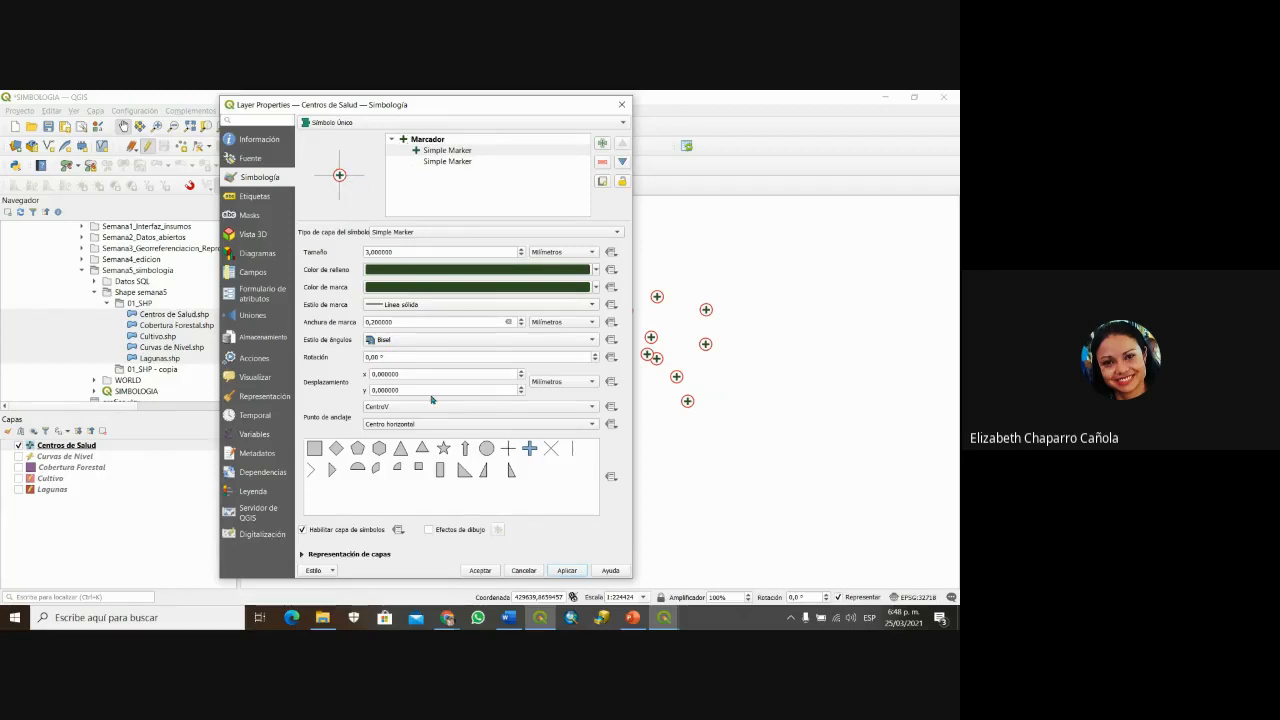
Step: Reopen the fill colour picker and bring the Paletton colour tables forward
{"action": "left_click", "coordinate": [466, 274]}
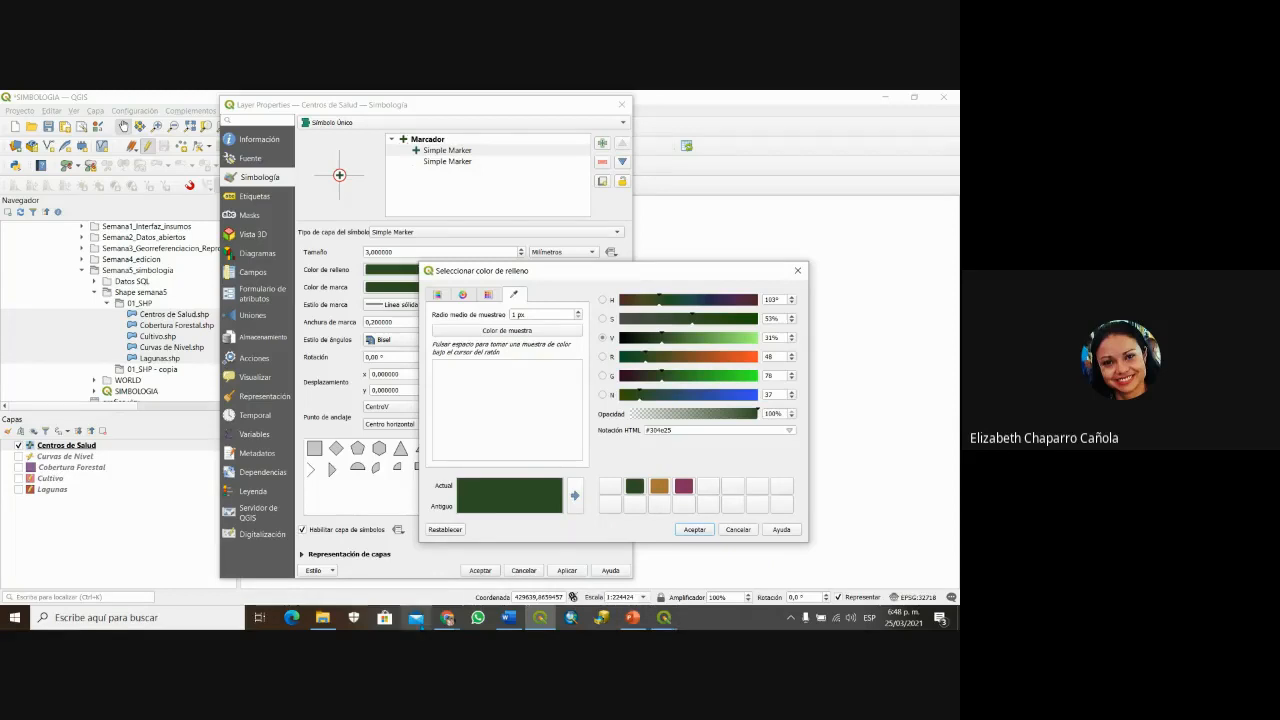
{"action": "left_click", "coordinate": [448, 617]}
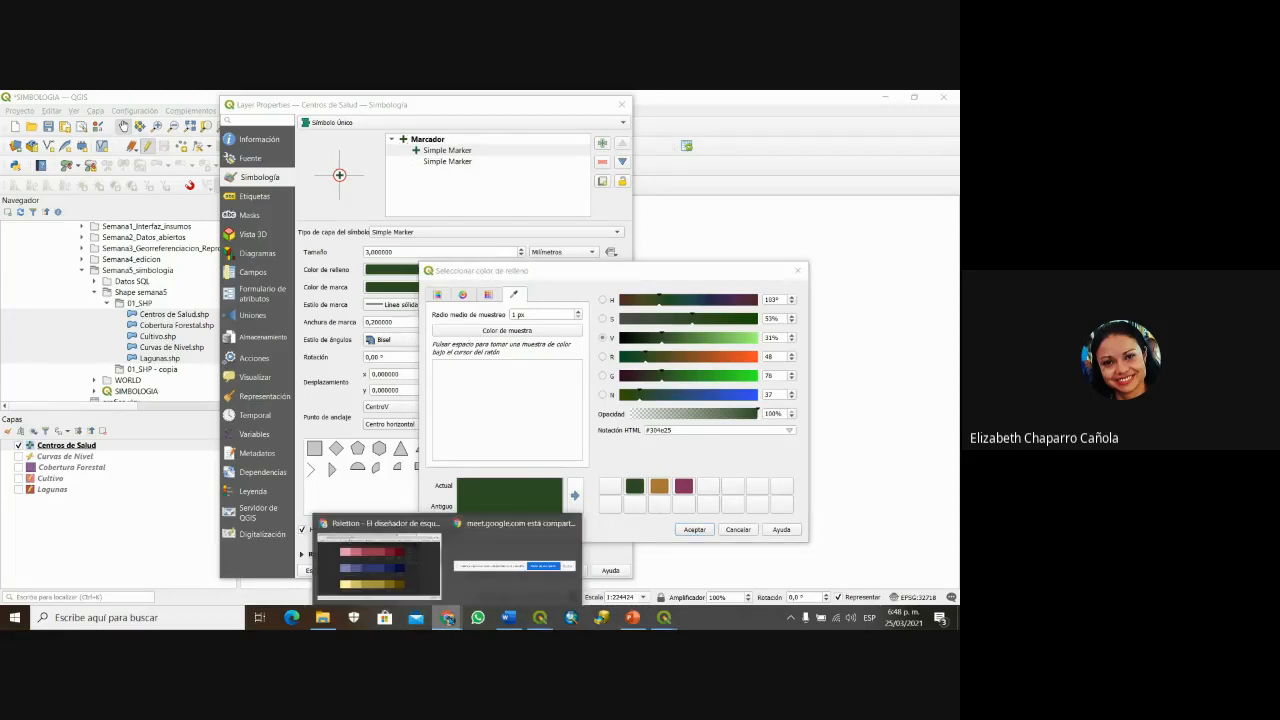
{"action": "left_click", "coordinate": [378, 560]}
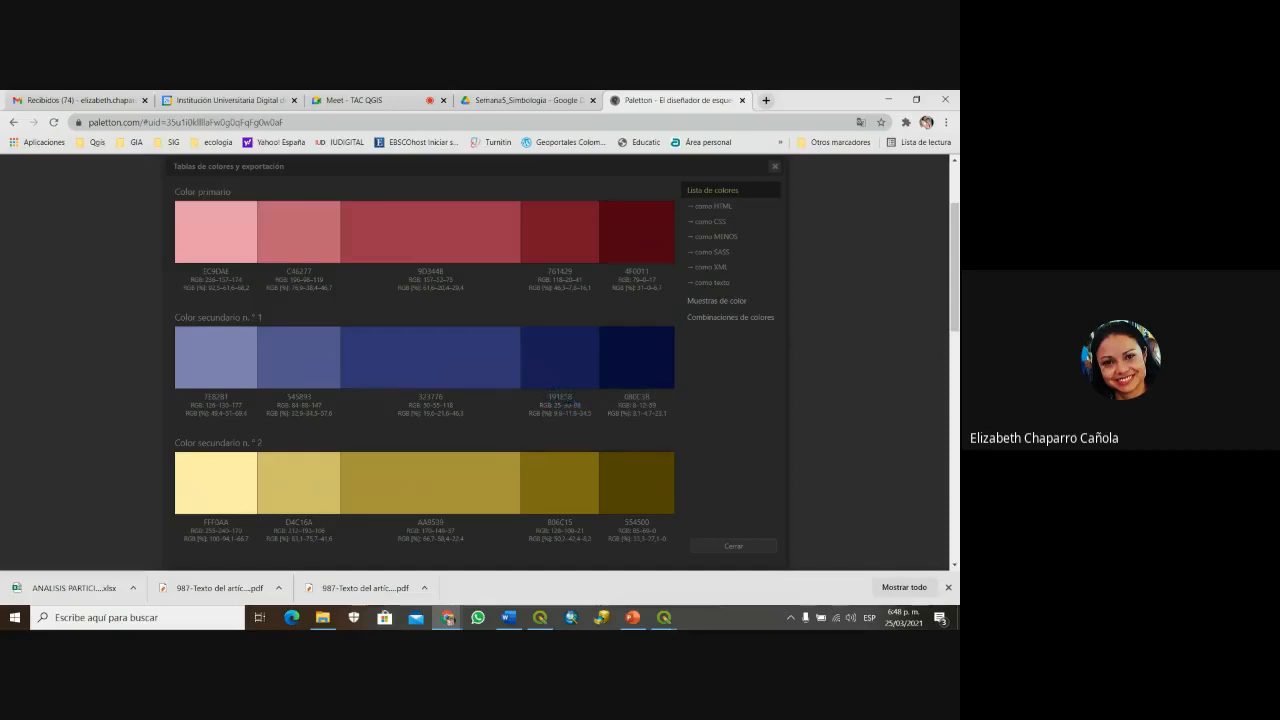
Step: Copy the navy hex code 191E58 from Paletton's table and return to QGIS
{"action": "double_click", "coordinate": [562, 397]}
{"action": "right_click", "coordinate": [566, 397]}
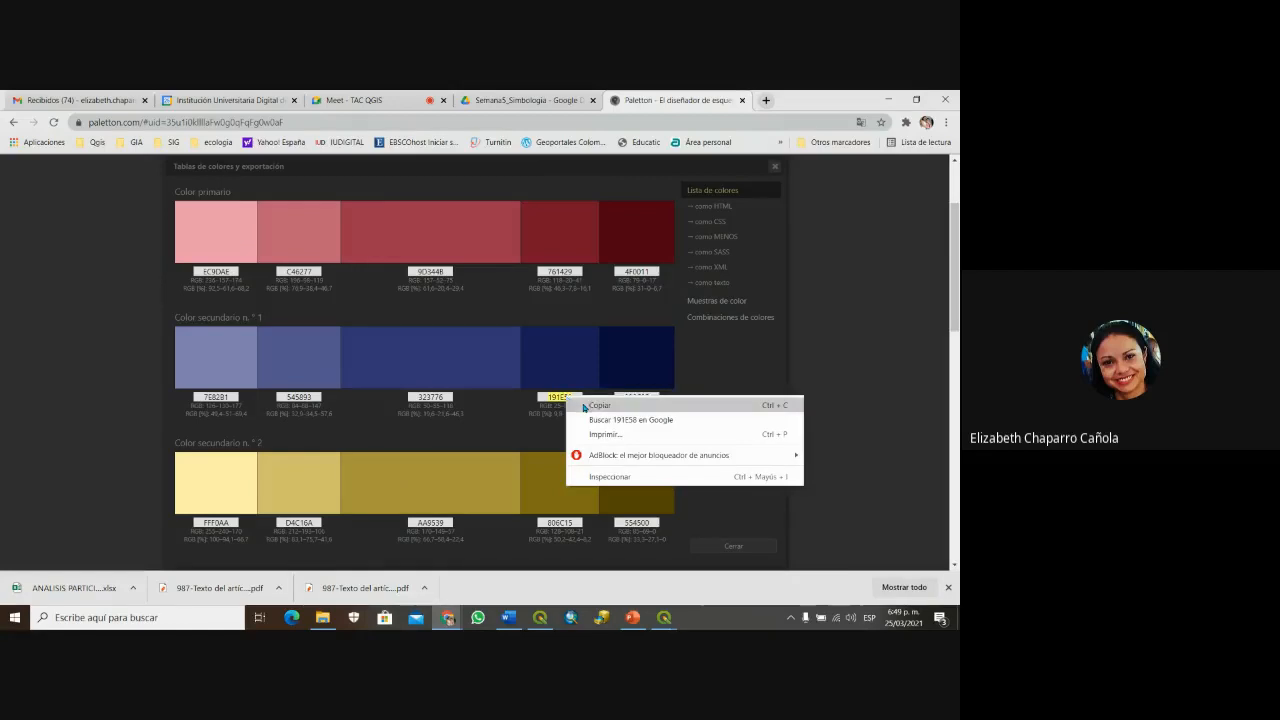
{"action": "left_click", "coordinate": [598, 405]}
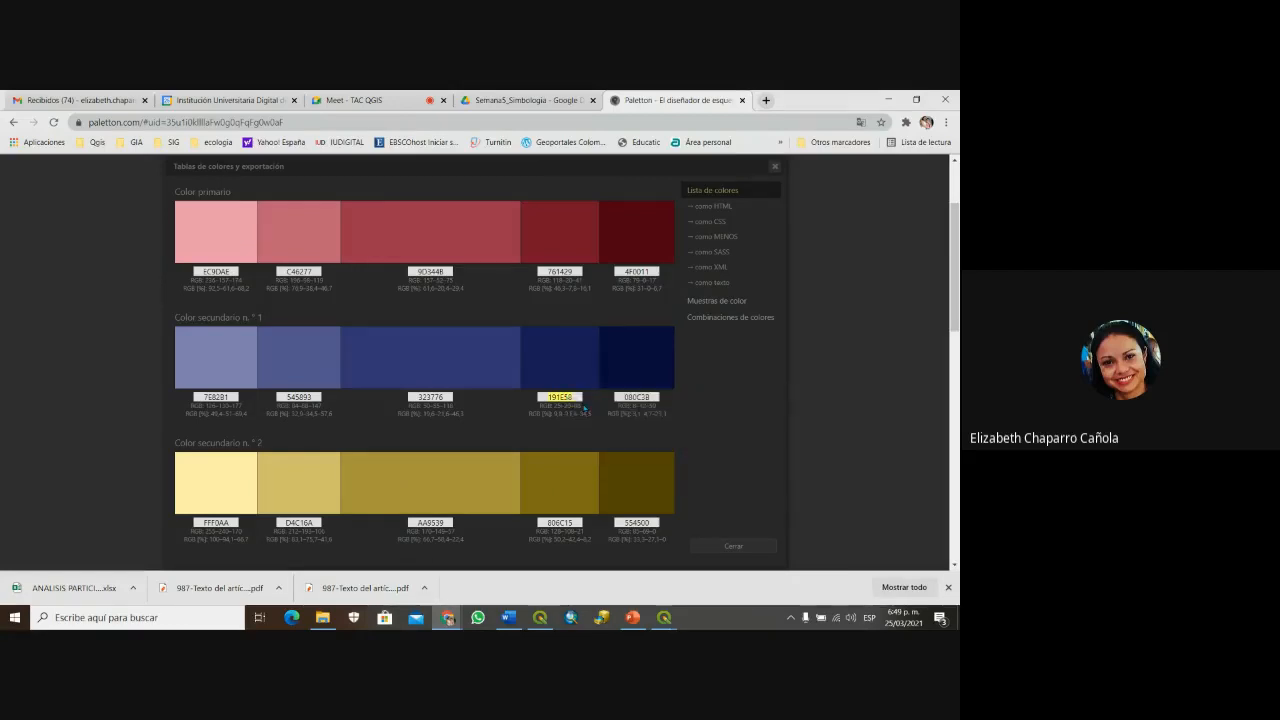
{"action": "left_click", "coordinate": [540, 617]}
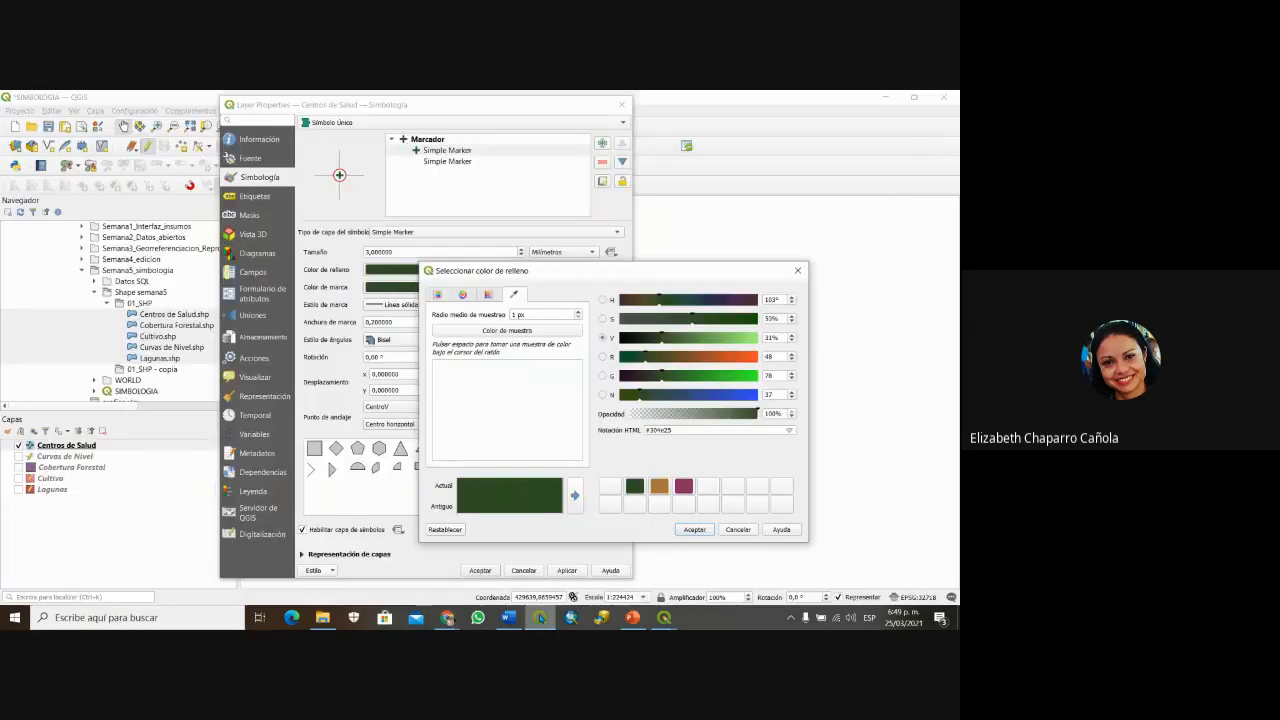
Step: Set the marker fill to navy 191E58 via HTML notation, saving it as a custom swatch
{"action": "triple_click", "coordinate": [669, 430]}
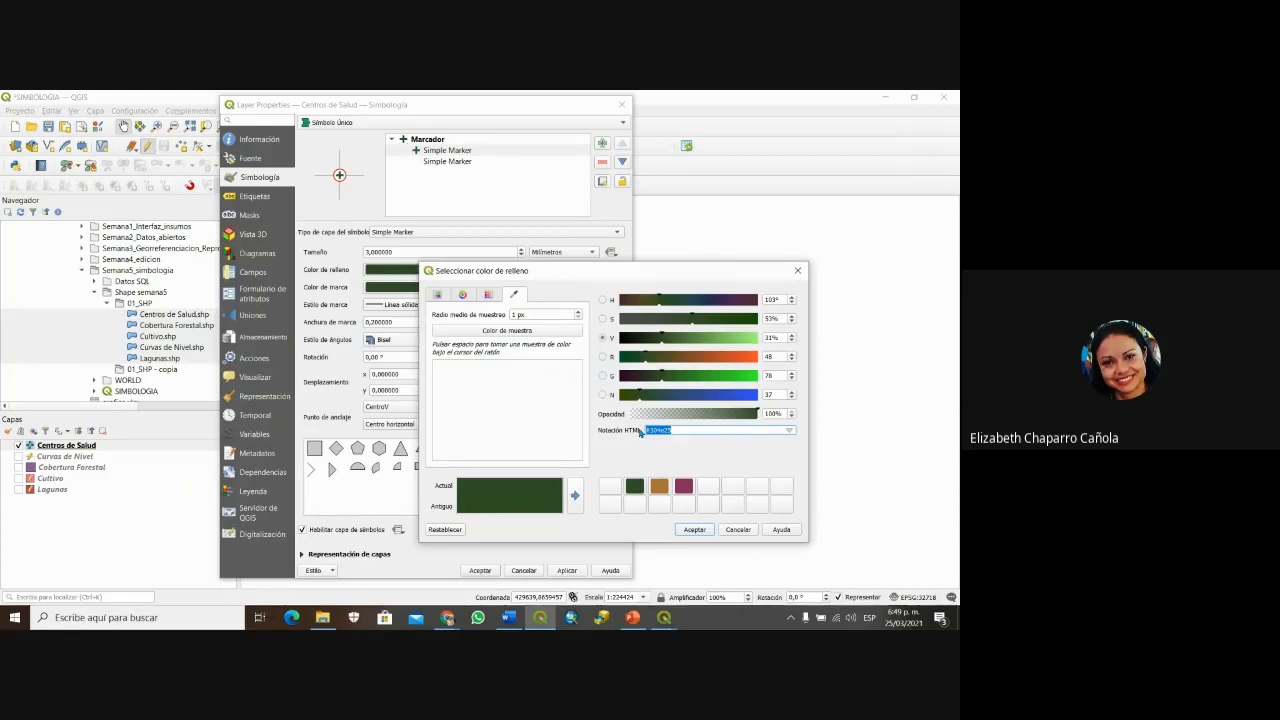
{"action": "key", "text": "ctrl+v"}
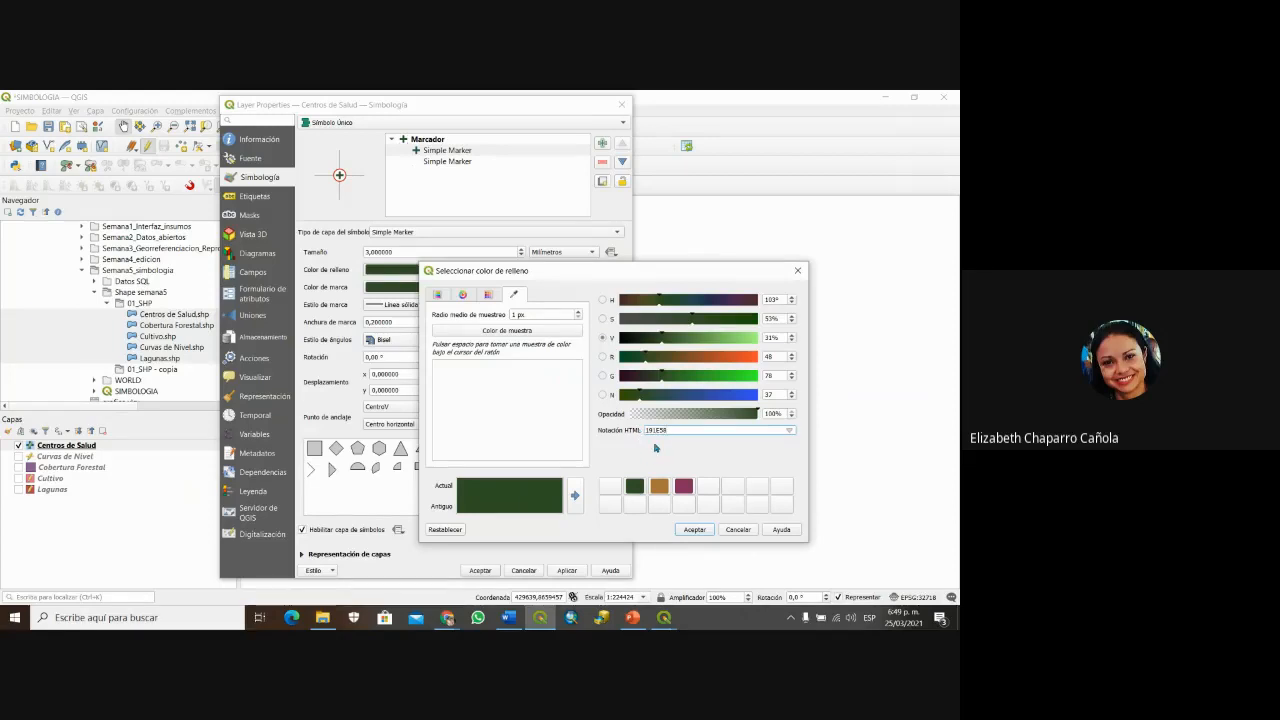
{"action": "left_click", "coordinate": [693, 528]}
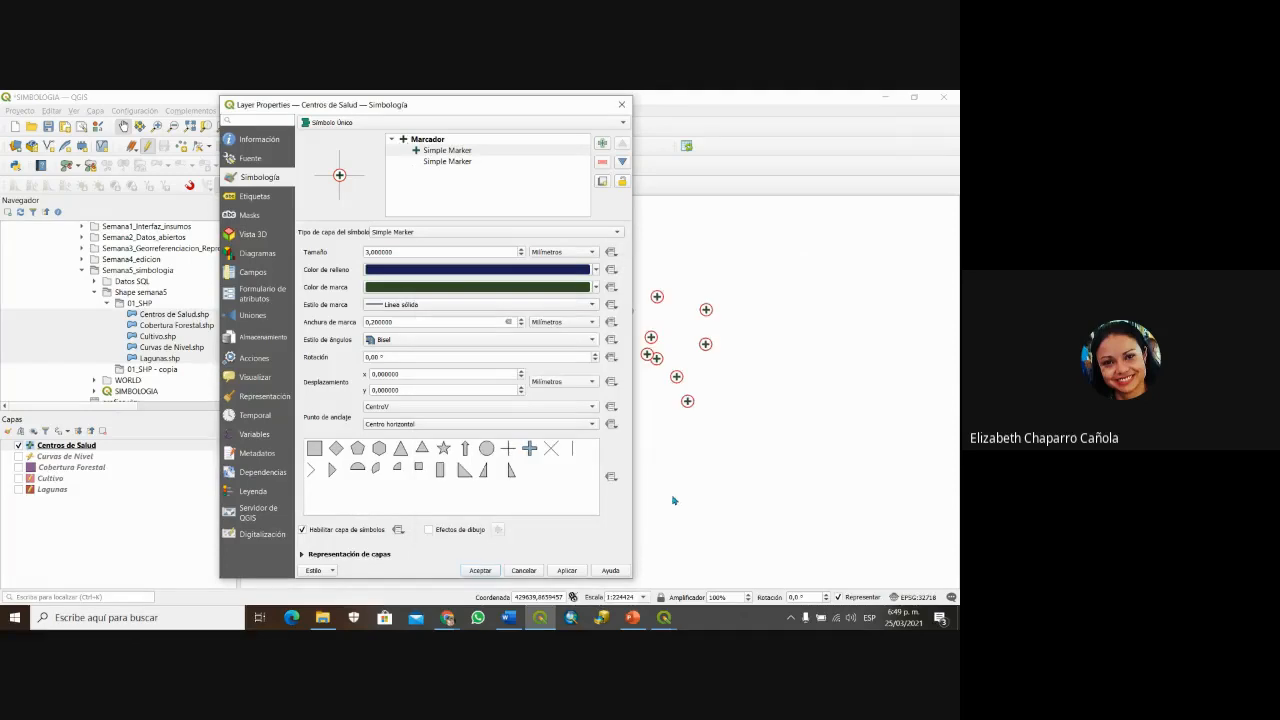
{"action": "left_click", "coordinate": [567, 268]}
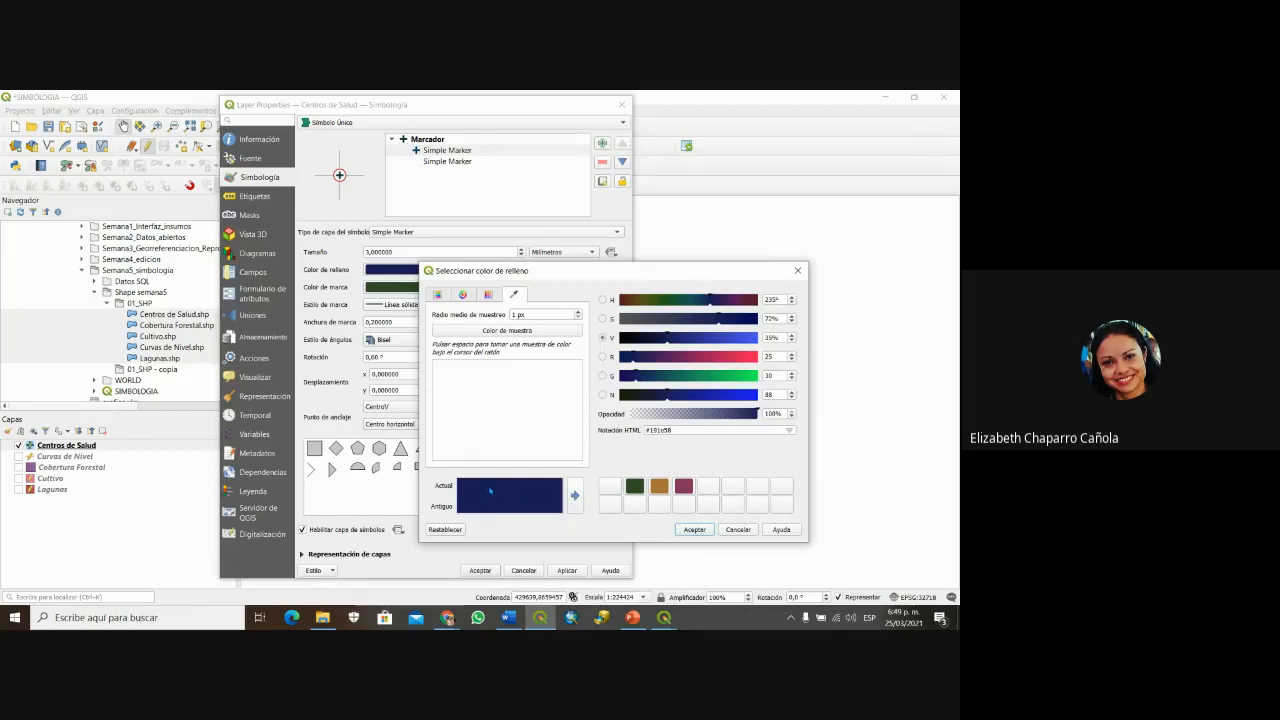
{"action": "left_click_drag", "start_coordinate": [513, 500], "coordinate": [659, 504]}
{"action": "left_click_drag", "start_coordinate": [693, 430], "coordinate": [608, 428]}
{"action": "key", "text": "ctrl+v"}
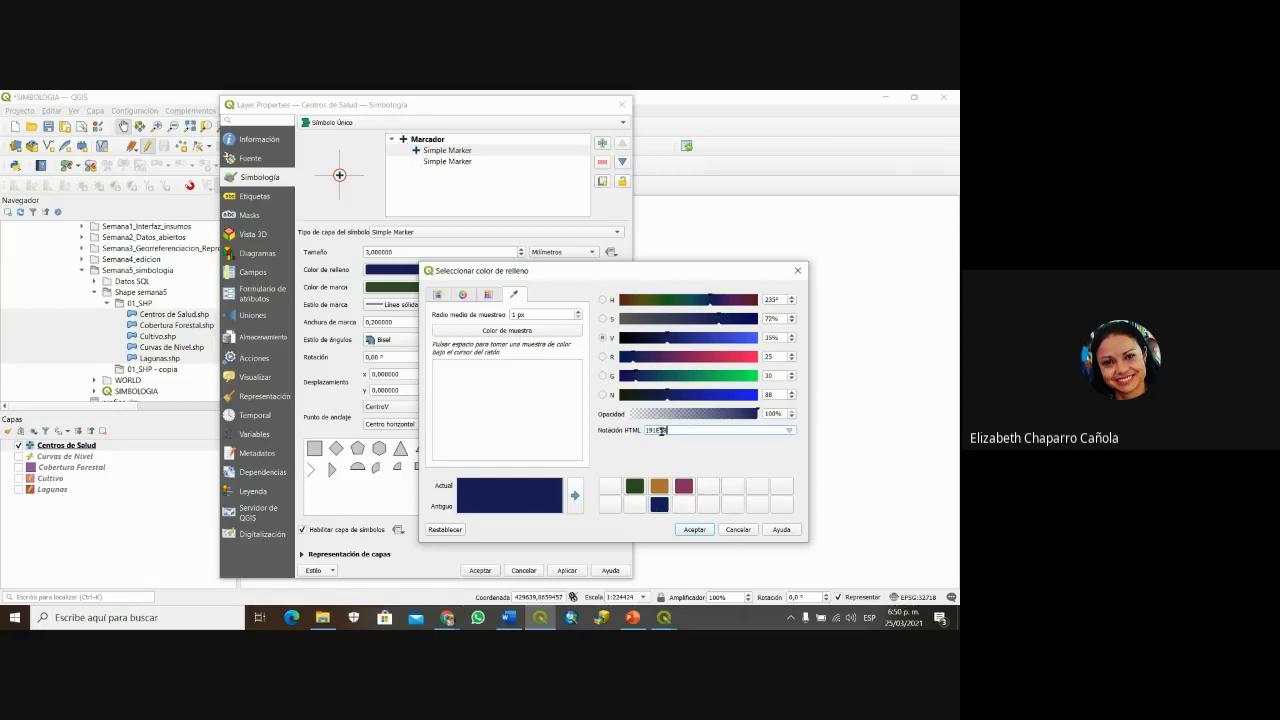
{"action": "left_click", "coordinate": [694, 530]}
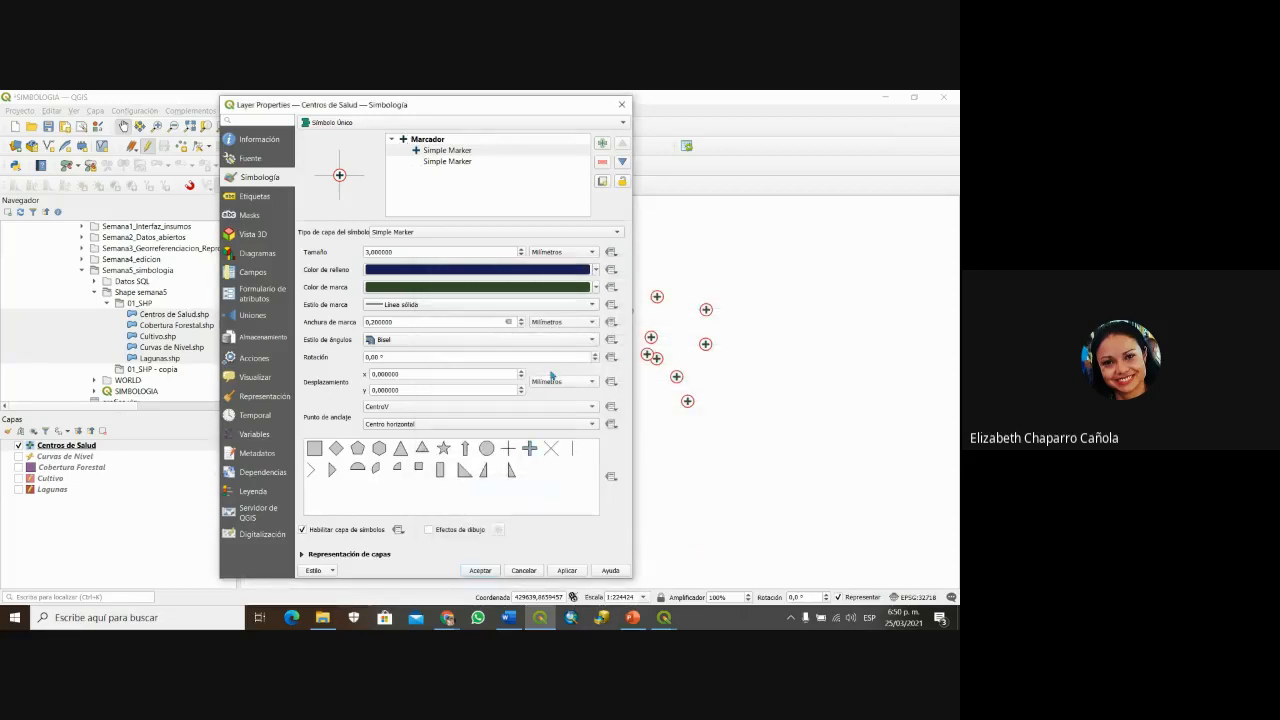
Step: Apply the navy fill and change the outline marker layer's shape to a diamond
{"action": "left_click", "coordinate": [567, 571]}
{"action": "left_click", "coordinate": [426, 165]}
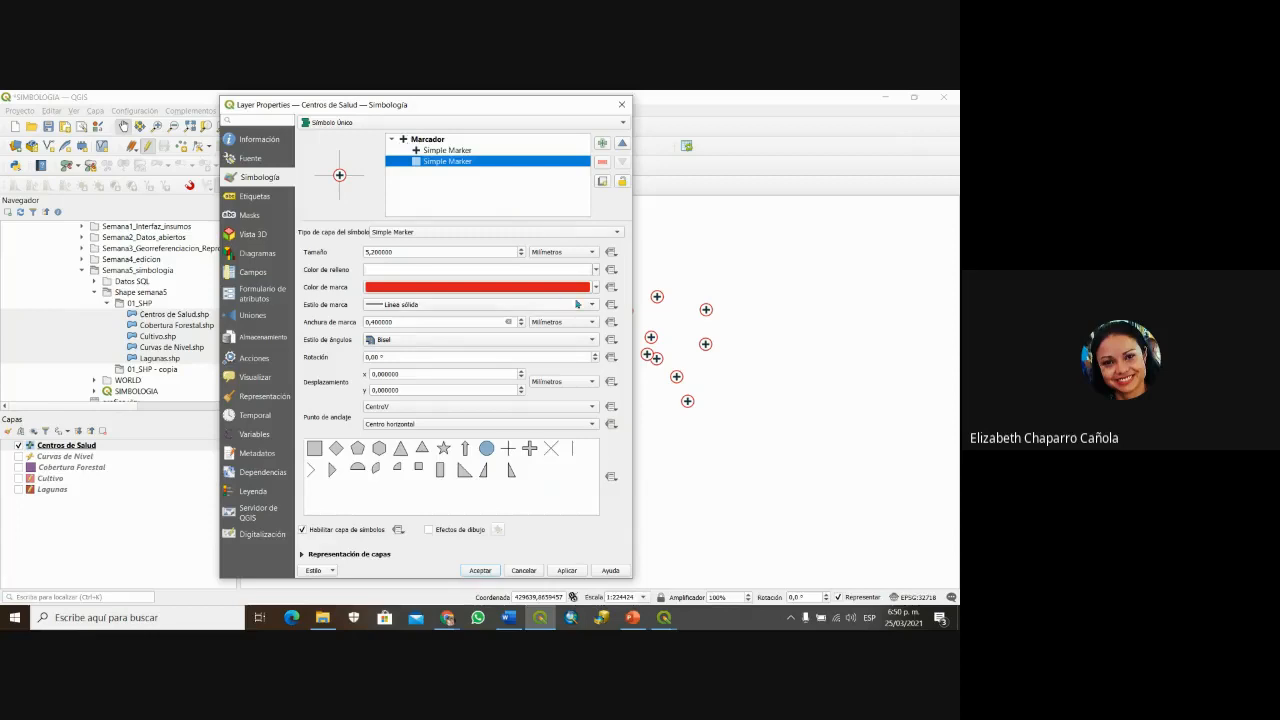
{"action": "left_click", "coordinate": [434, 151]}
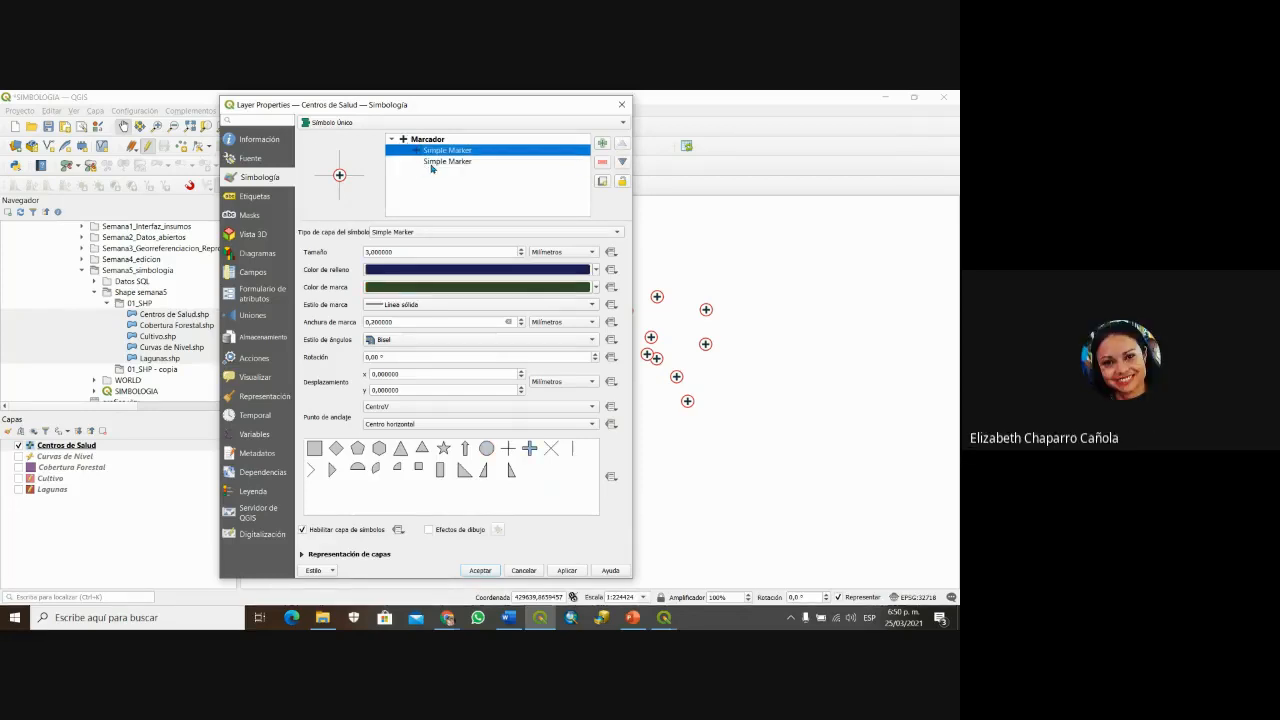
{"action": "left_click", "coordinate": [428, 164]}
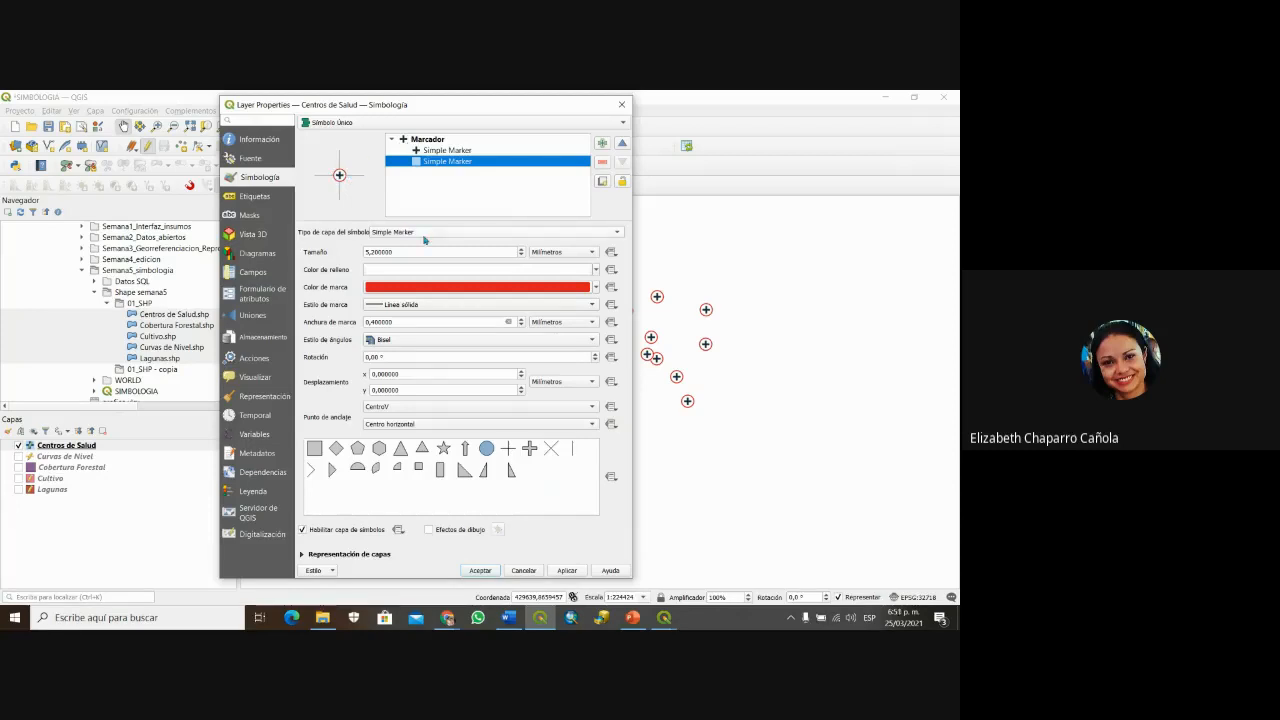
{"action": "left_click", "coordinate": [341, 175]}
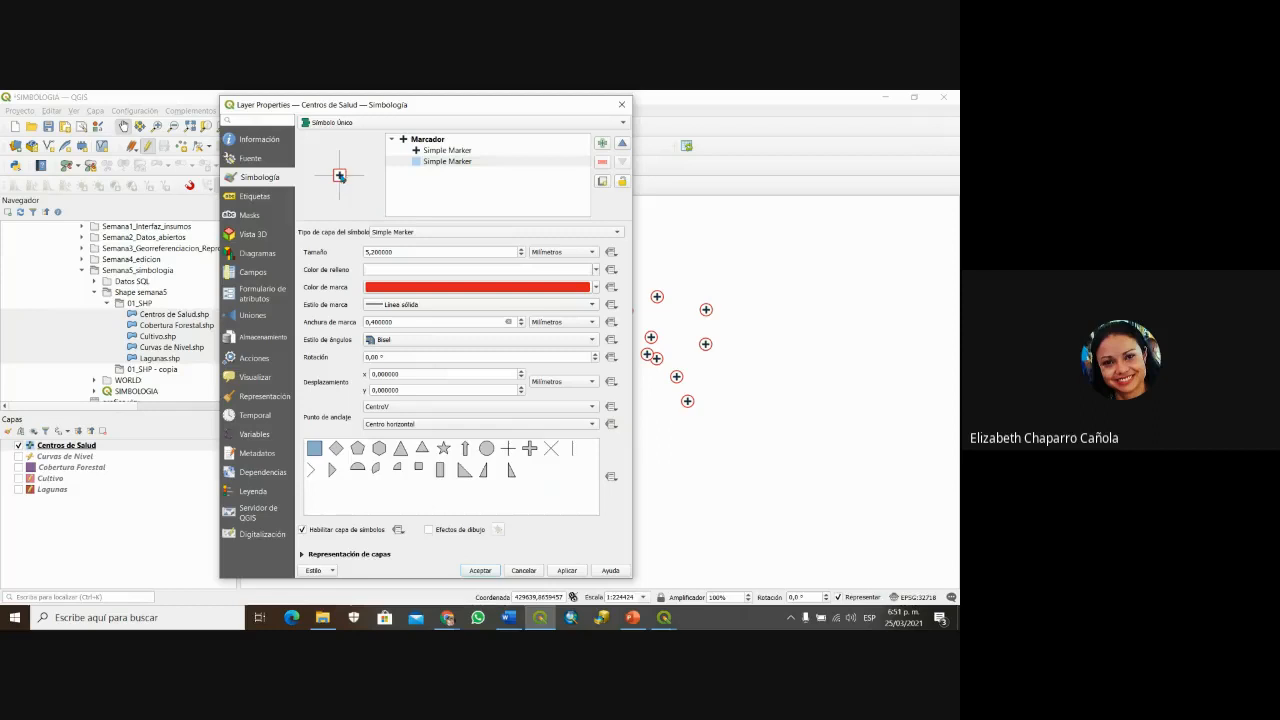
{"action": "left_click", "coordinate": [336, 448]}
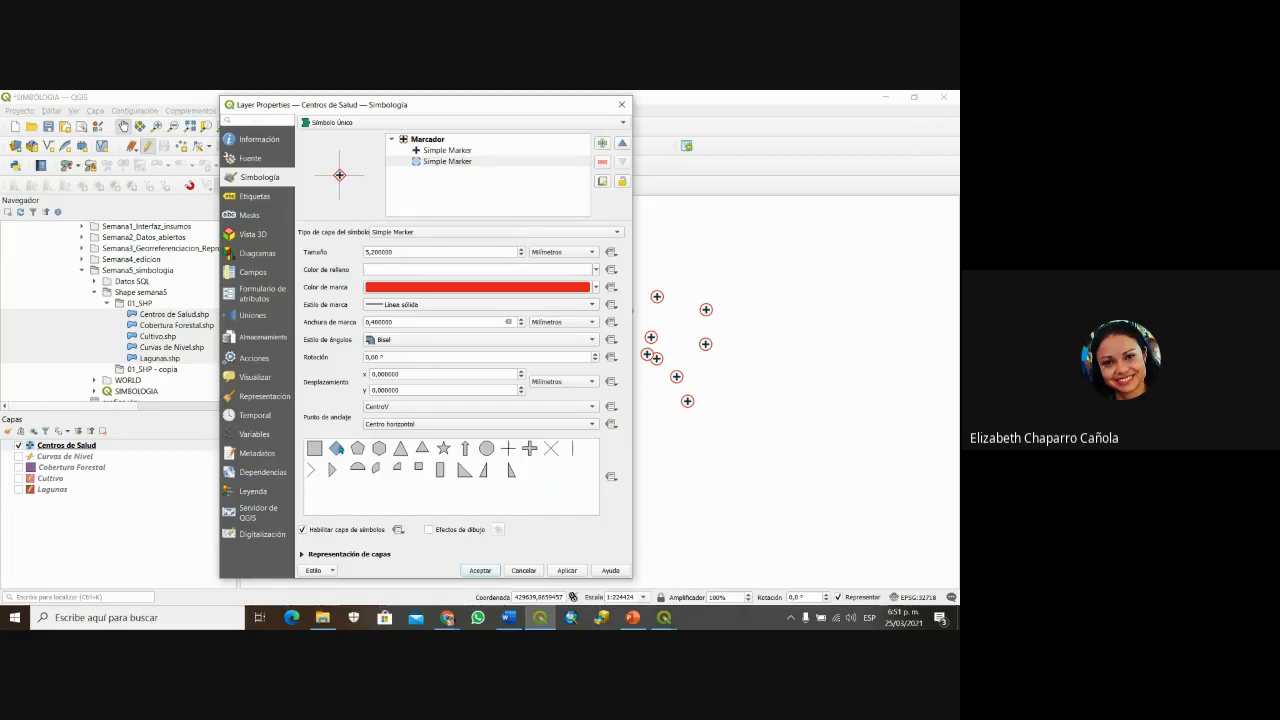
Step: Give the diamond outline the saved dark green colour and accept the style
{"action": "left_click", "coordinate": [475, 290]}
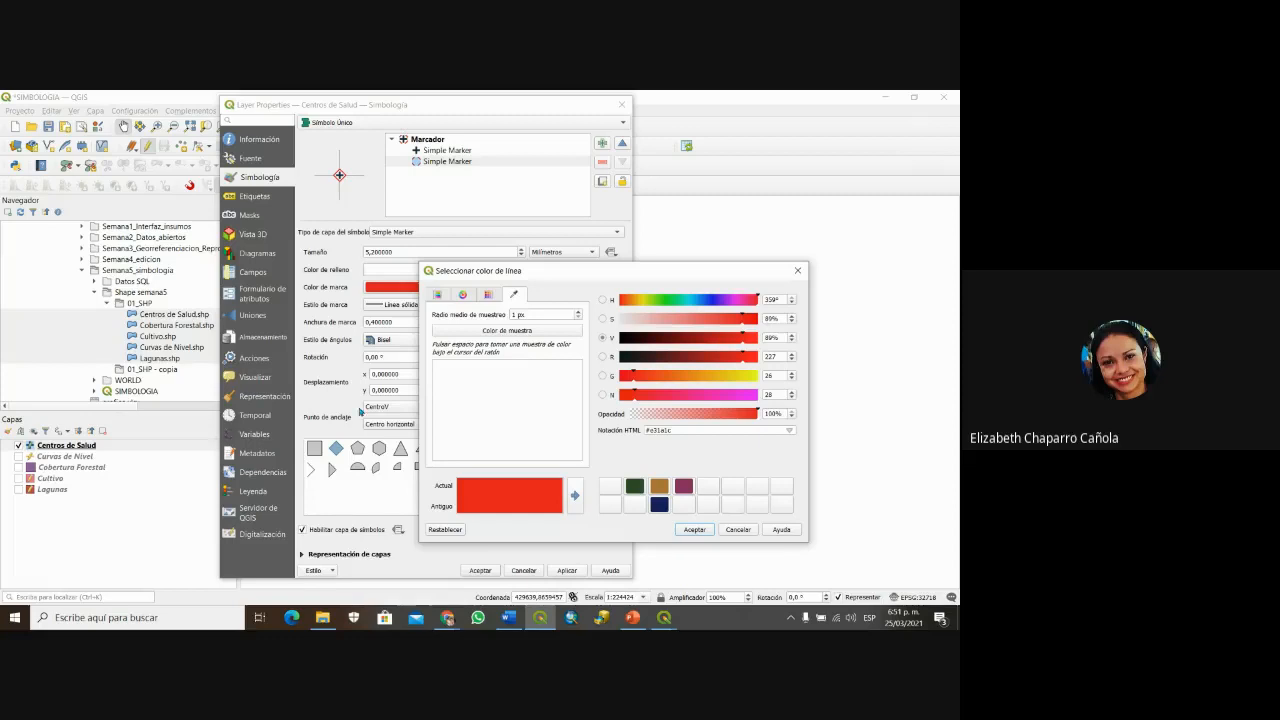
{"action": "left_click", "coordinate": [437, 294]}
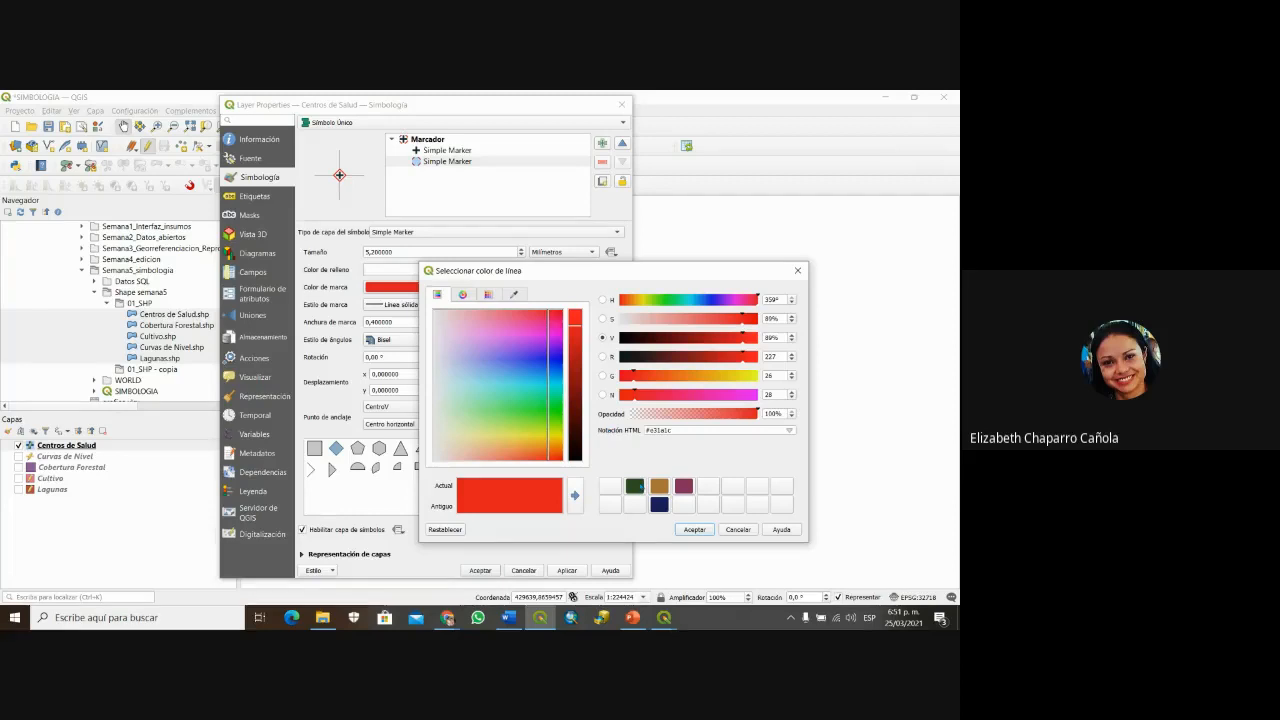
{"action": "left_click", "coordinate": [634, 485]}
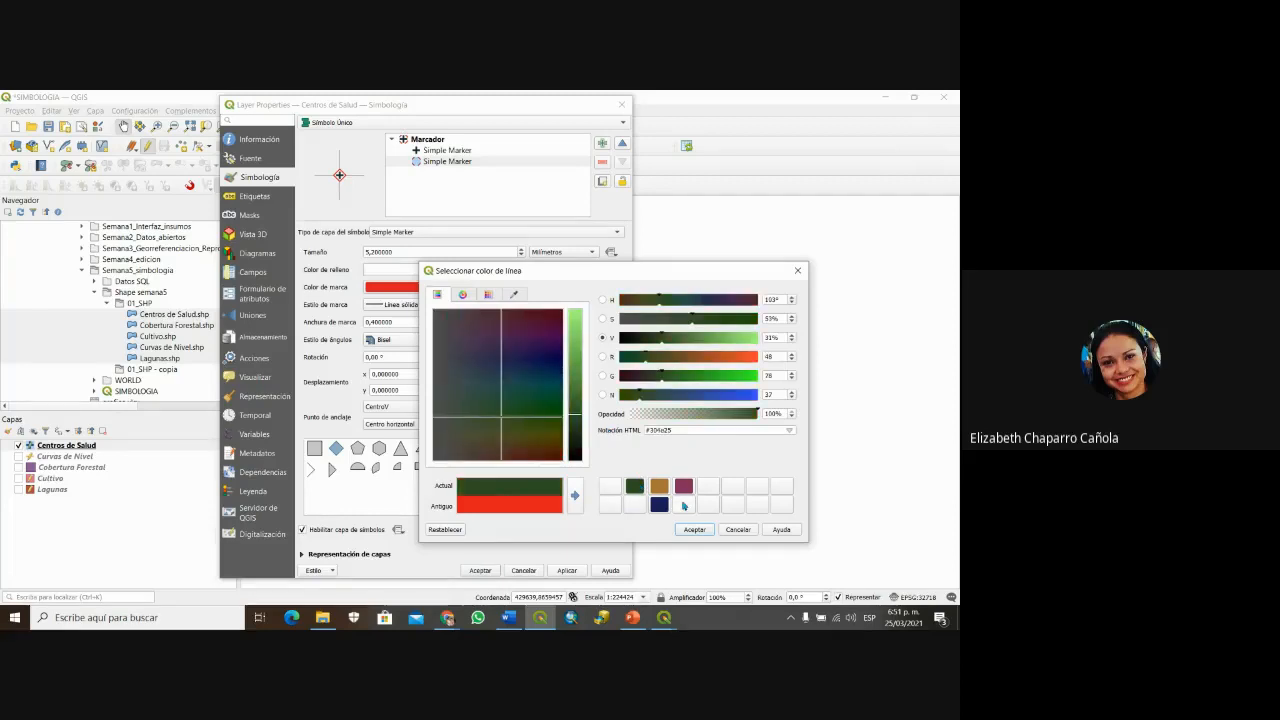
{"action": "left_click", "coordinate": [694, 530]}
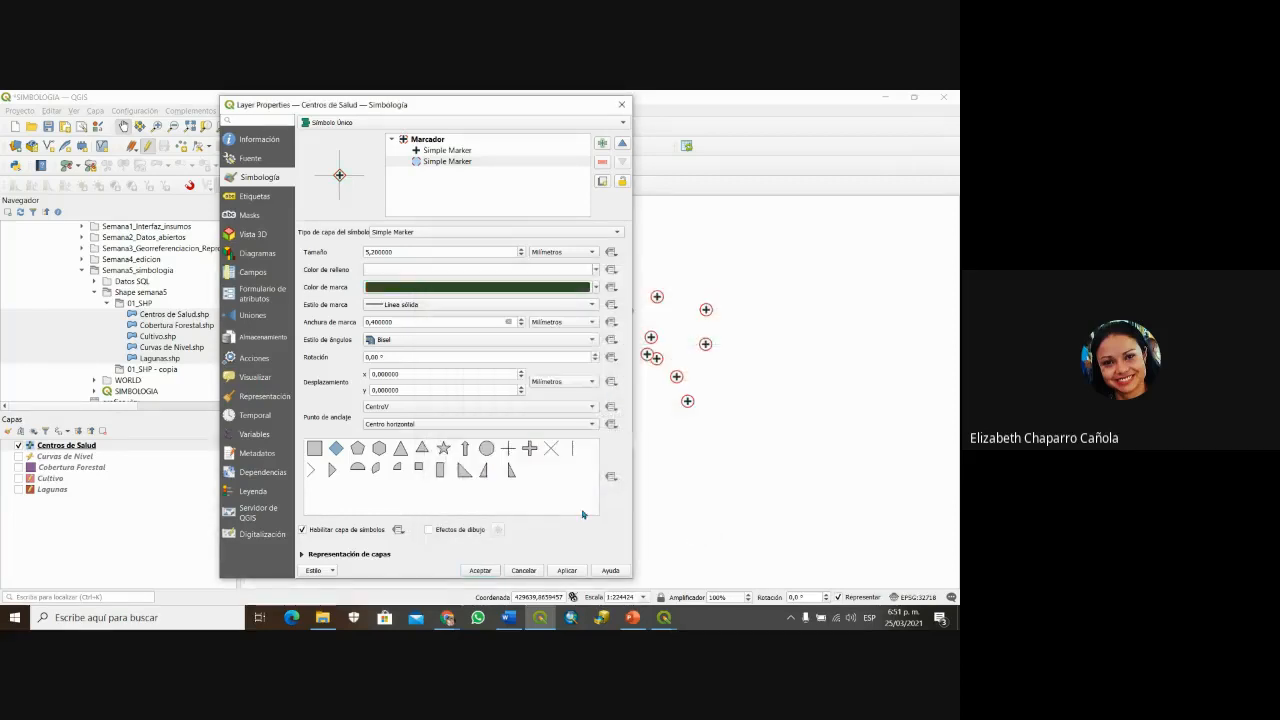
{"action": "left_click", "coordinate": [483, 571]}
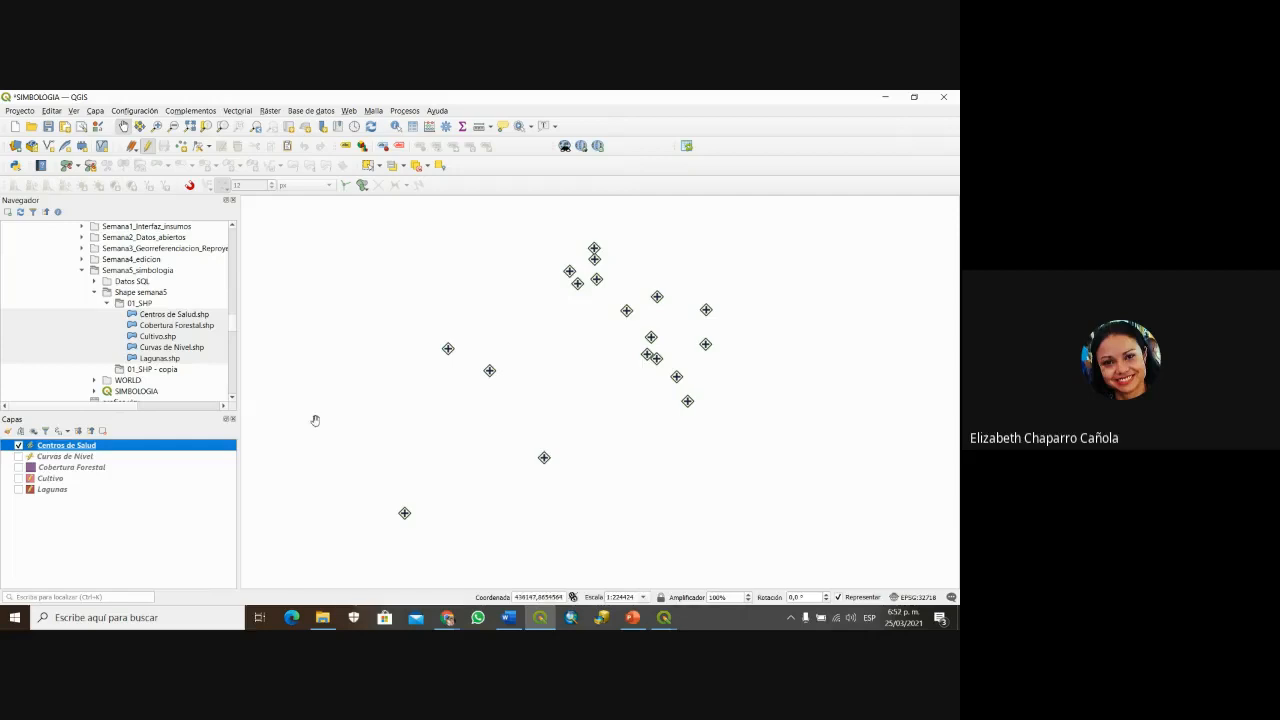
Step: Turn on the Lagunas layer and pan the map to bring the lakes into view
{"action": "left_click", "coordinate": [18, 490]}
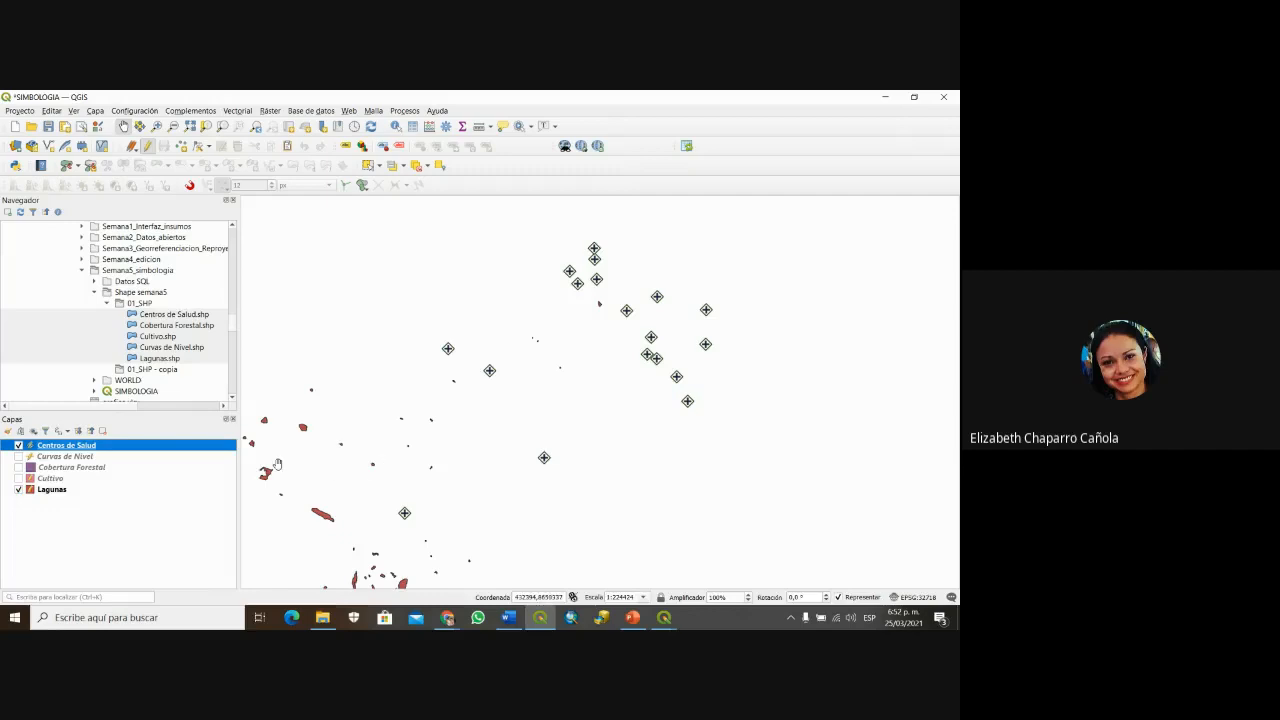
{"action": "left_click_drag", "start_coordinate": [350, 477], "coordinate": [533, 299]}
{"action": "left_click_drag", "start_coordinate": [545, 373], "coordinate": [544, 456]}
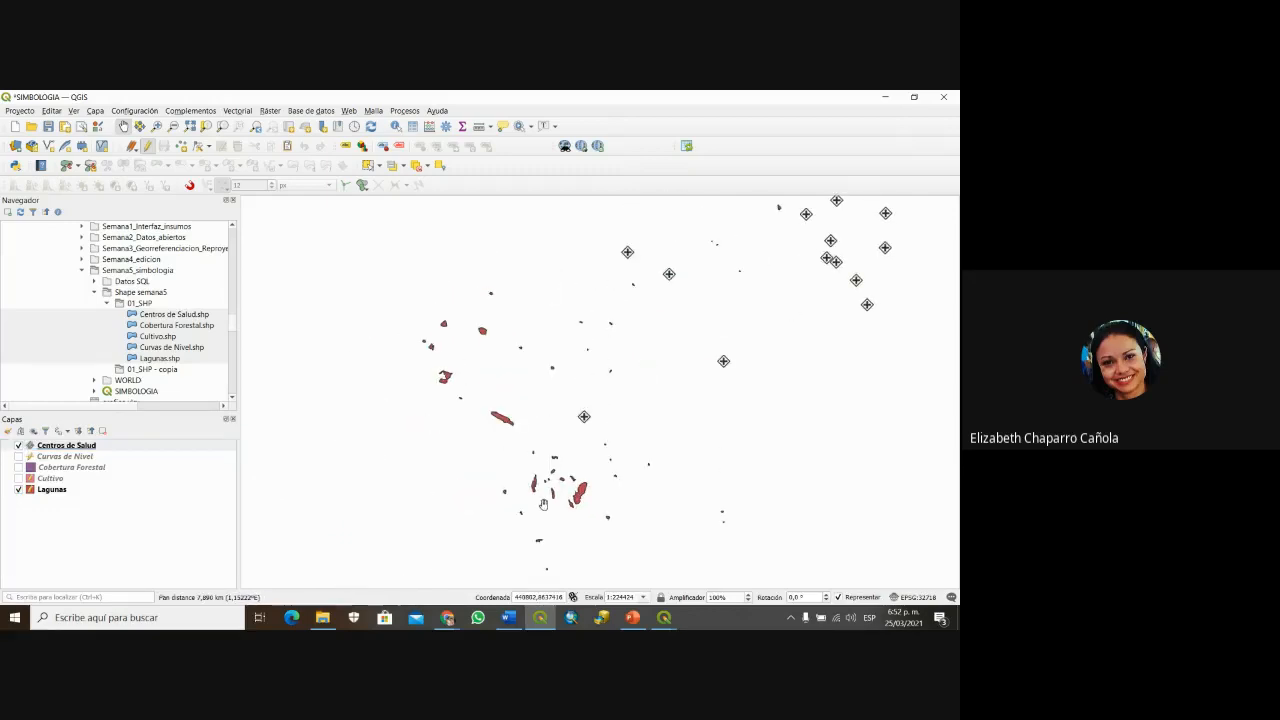
Step: Open the attribute table of the Lagunas layer, showing its 41 lake features
{"action": "left_click", "coordinate": [46, 490]}
{"action": "right_click", "coordinate": [46, 490]}
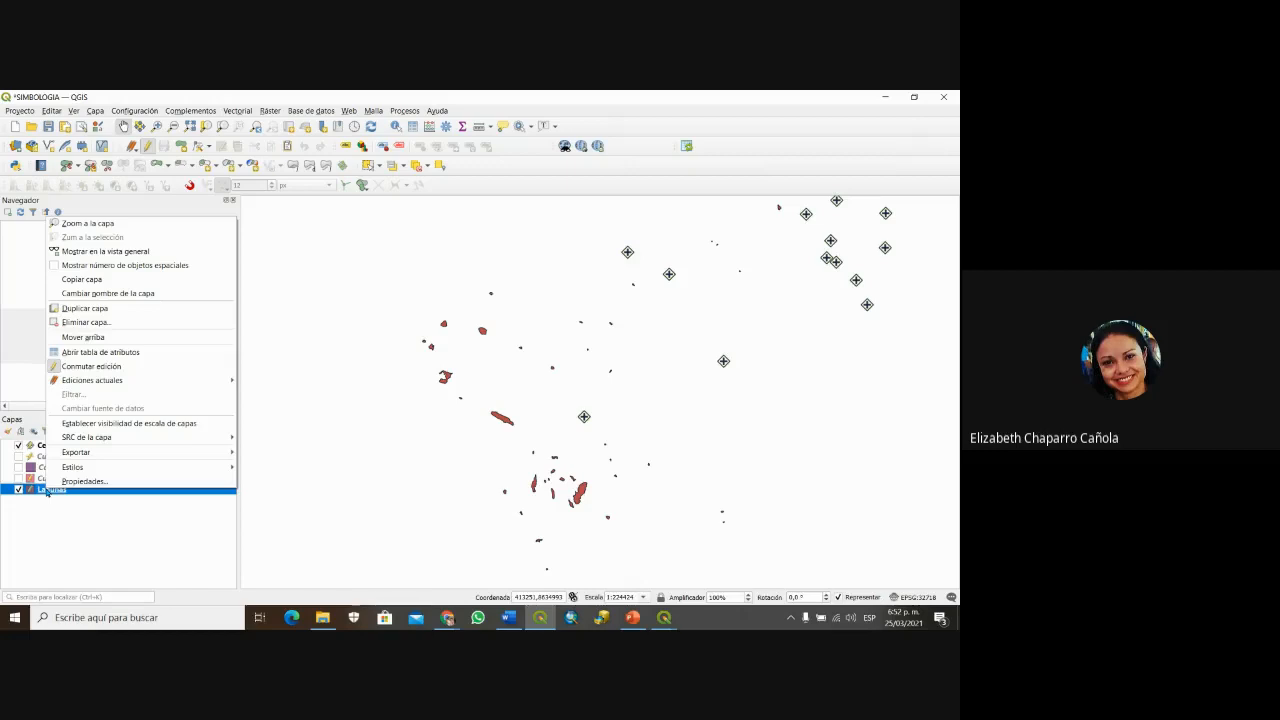
{"action": "left_click", "coordinate": [82, 353]}
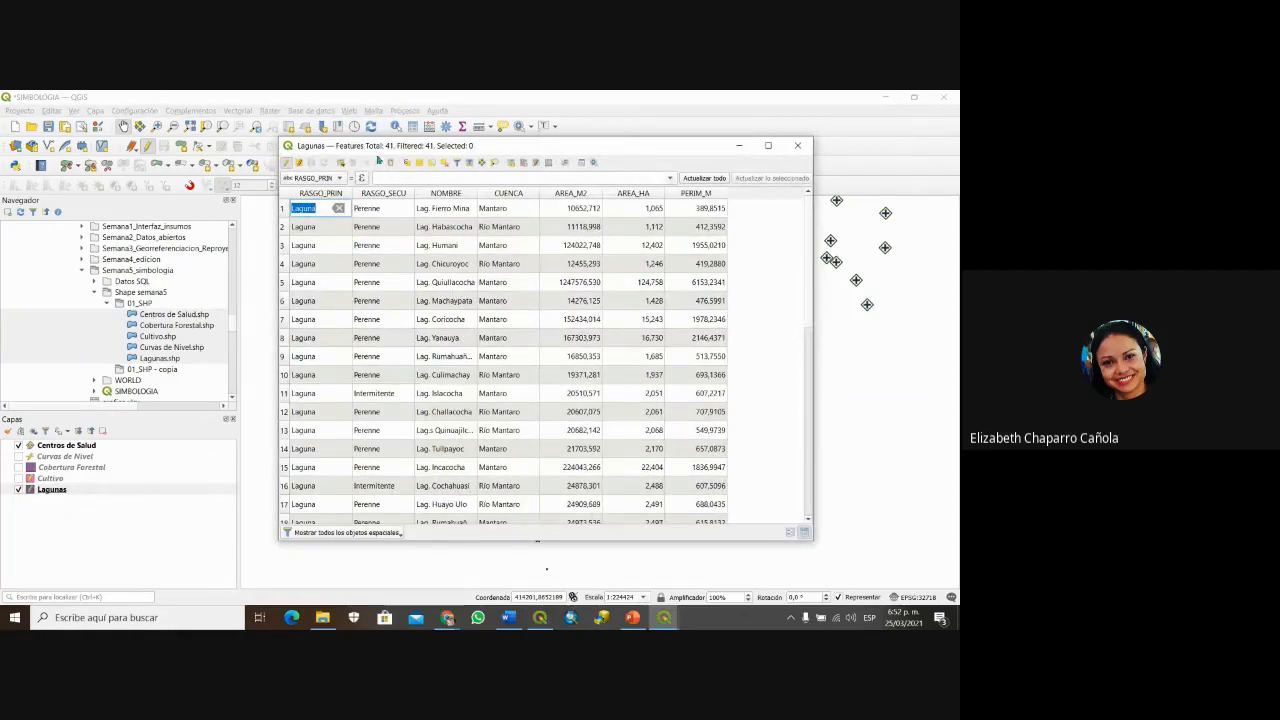
Step: Sort the Lagunas table by RASGO_PRIN, then RASGO_SECU, then NOMBRE
{"action": "left_click", "coordinate": [332, 192]}
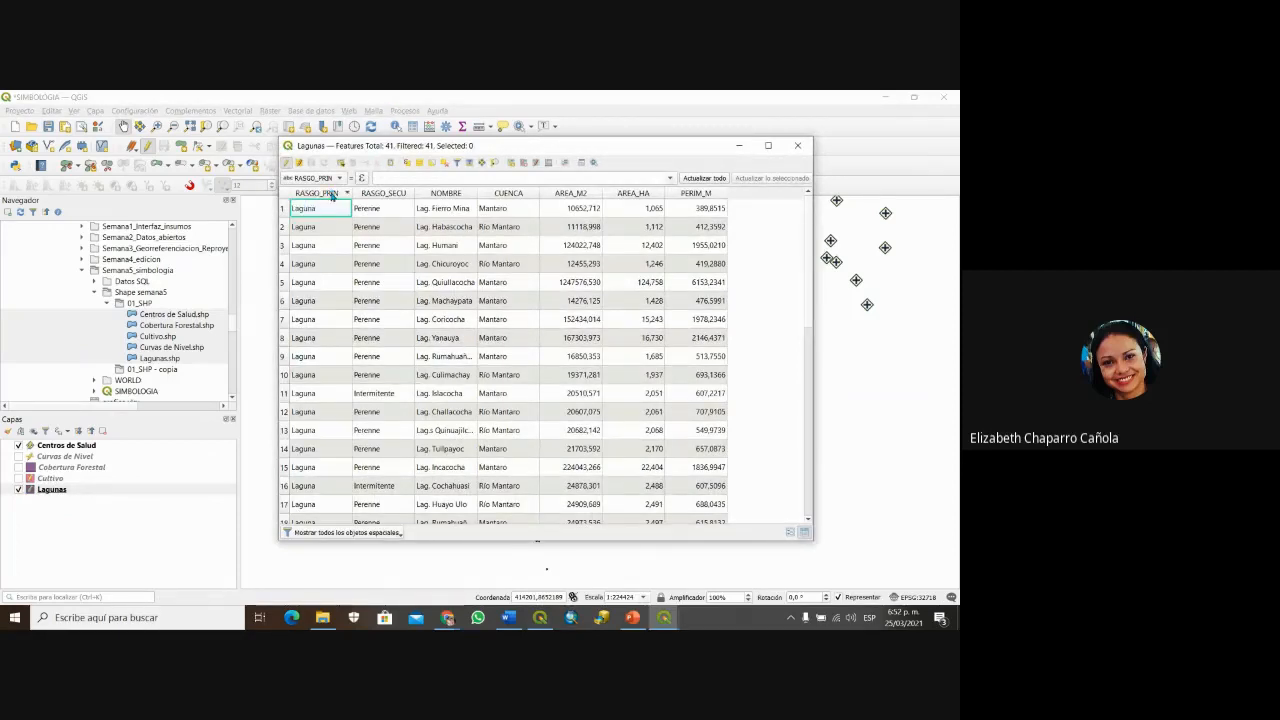
{"action": "scroll", "coordinate": [341, 474], "scroll_direction": "down", "scroll_amount": 8}
{"action": "scroll", "coordinate": [342, 474], "scroll_direction": "up", "scroll_amount": 8}
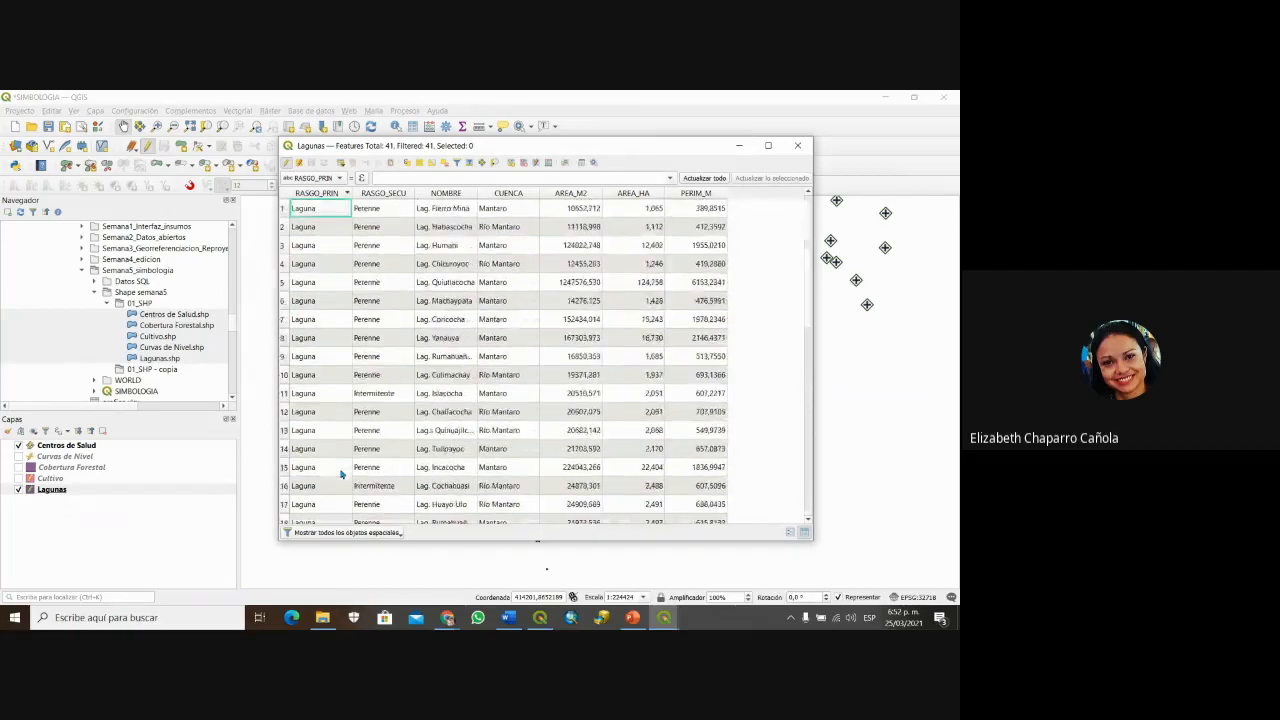
{"action": "left_click", "coordinate": [395, 193]}
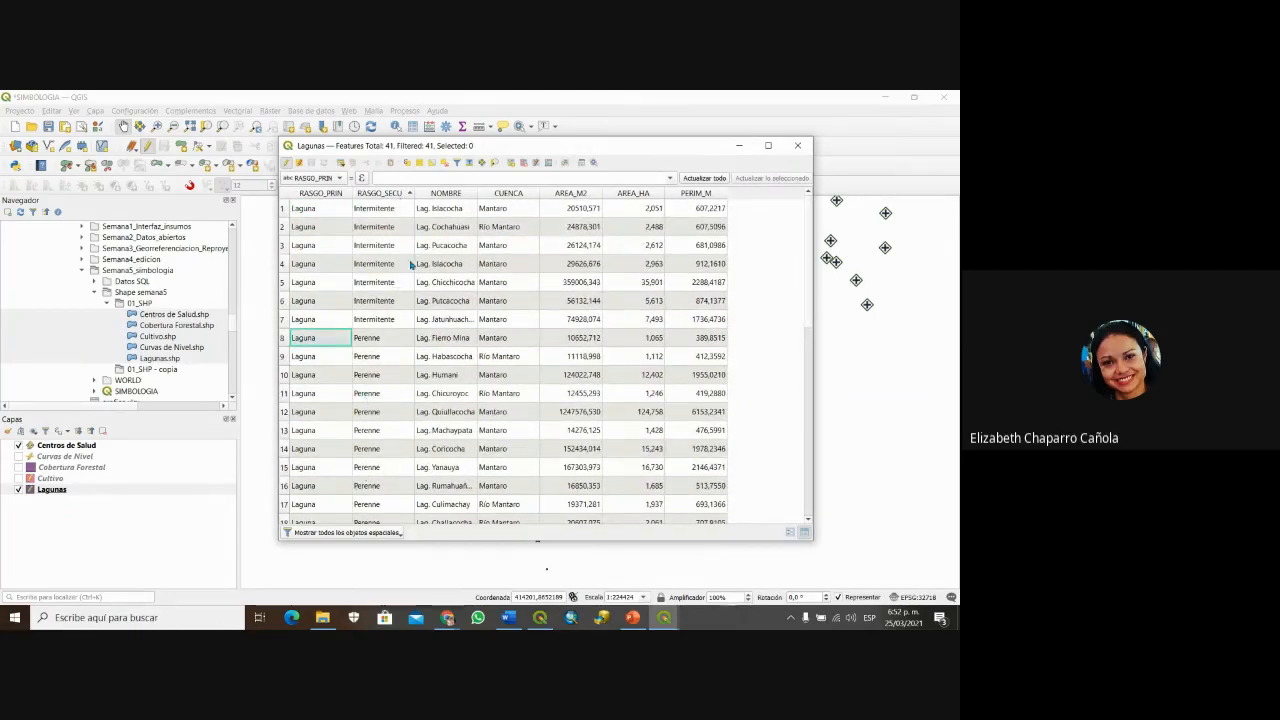
{"action": "left_click", "coordinate": [460, 193]}
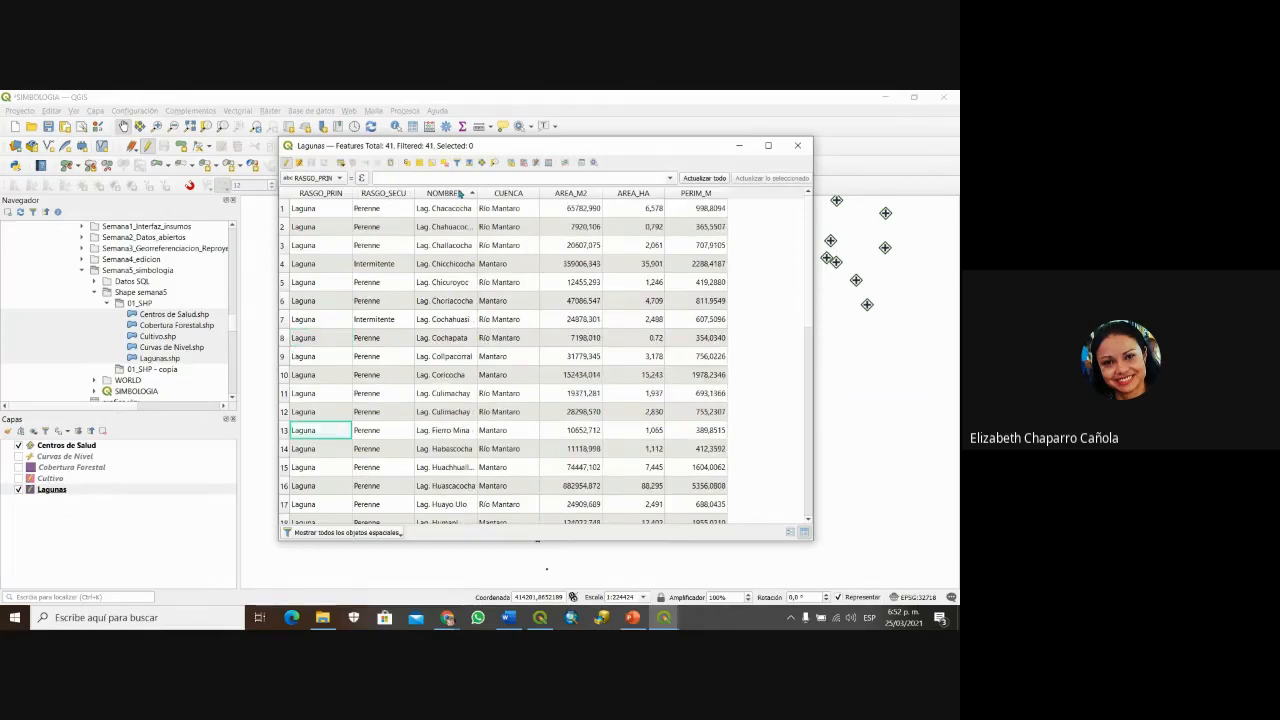
Step: Sort by CUENCA descending, then return to the PowerPoint deck's 'Símbolo único' slide
{"action": "left_click", "coordinate": [522, 195]}
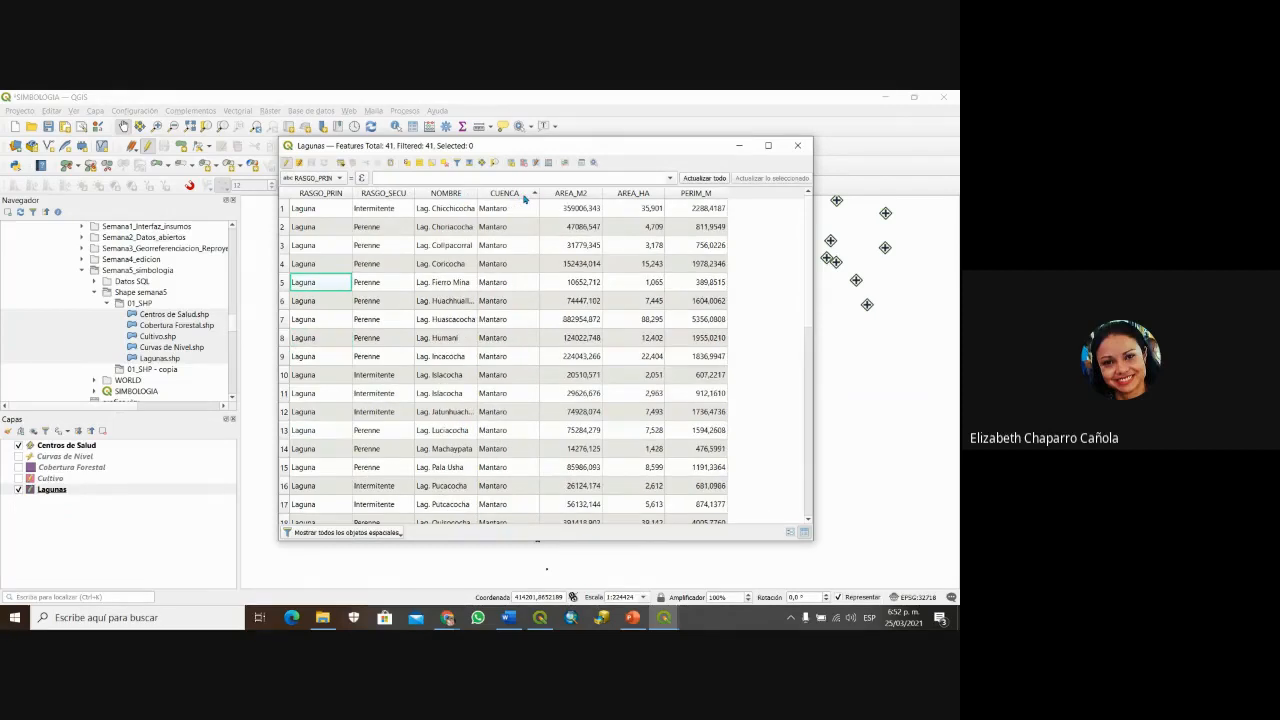
{"action": "left_click", "coordinate": [523, 195]}
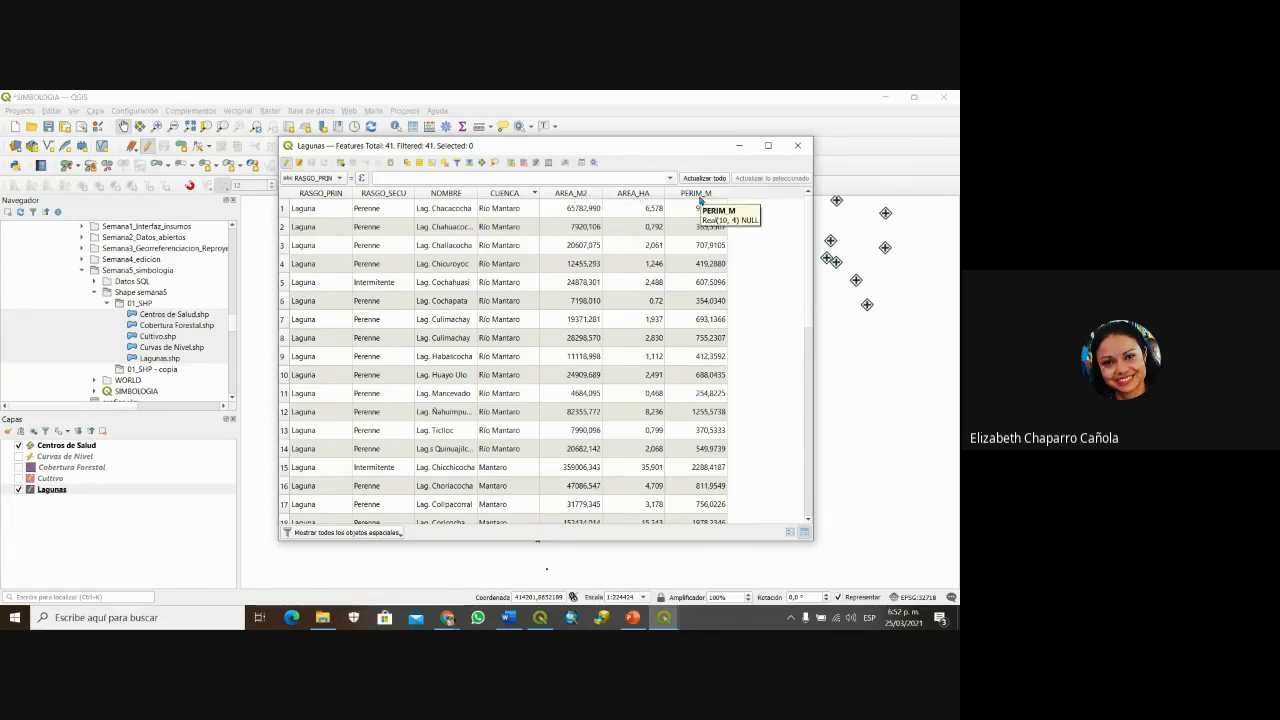
{"action": "left_click", "coordinate": [632, 618]}
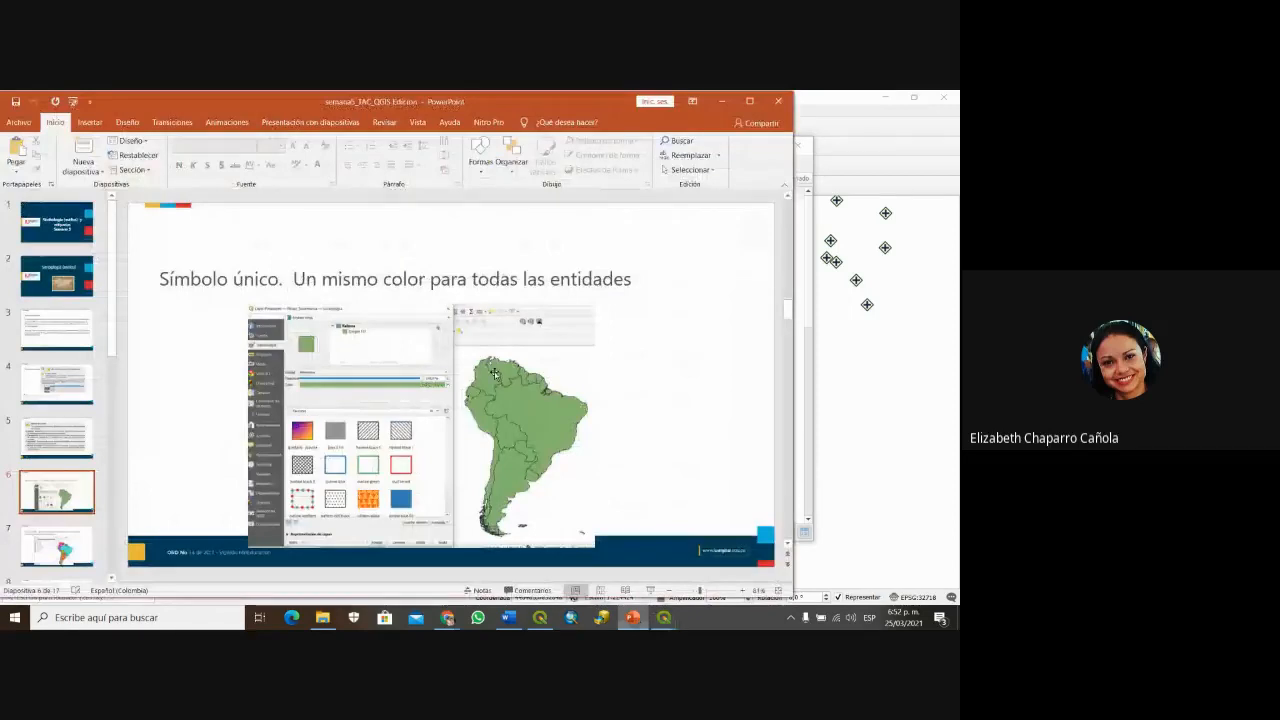
{"action": "scroll", "coordinate": [494, 374], "scroll_direction": "down", "scroll_amount": 1}
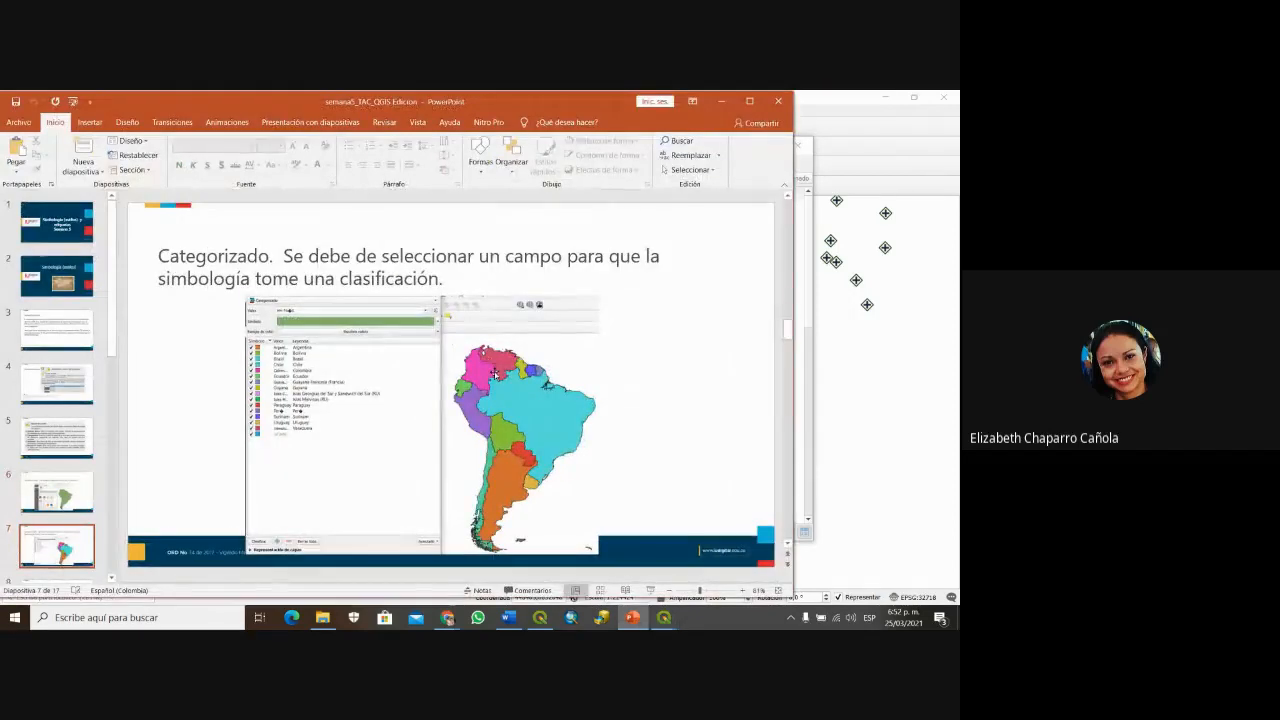
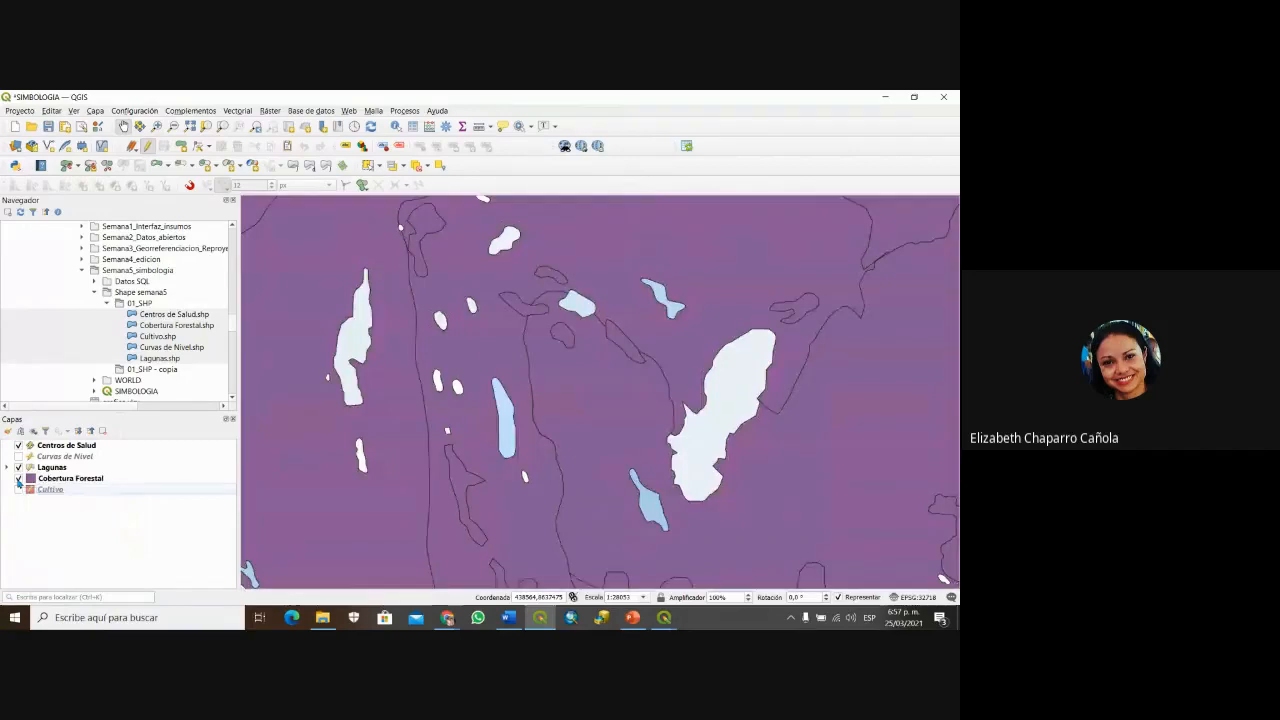
Step: Toggle the Cobertura Forestal layer off and on several times, leaving it visible on the map
{"action": "left_click", "coordinate": [18, 479]}
{"action": "left_click", "coordinate": [18, 479]}
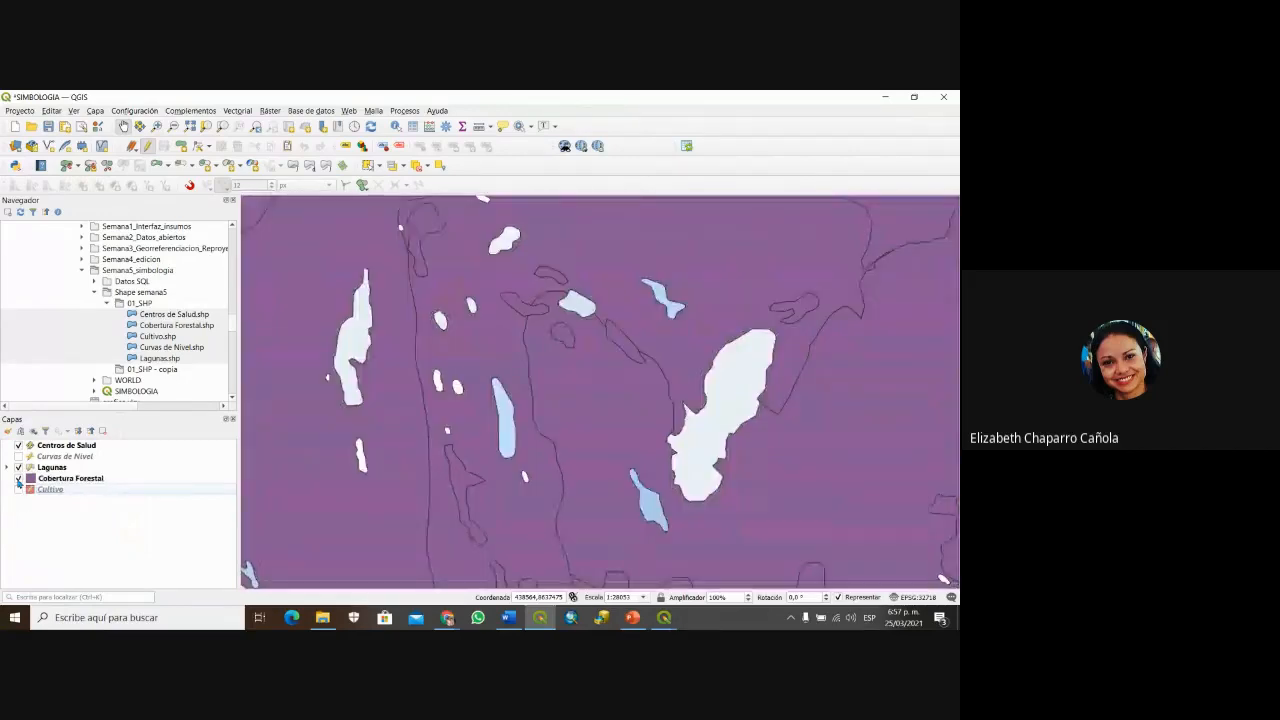
{"action": "left_click", "coordinate": [18, 479]}
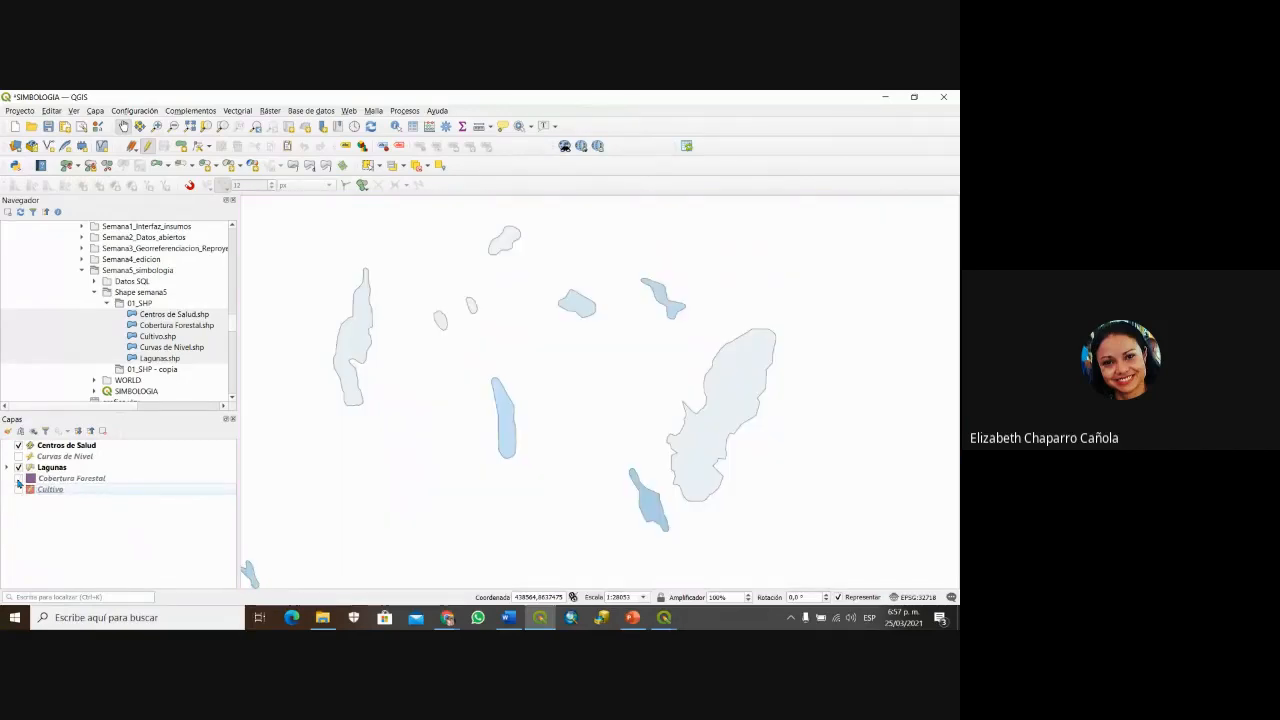
{"action": "left_click", "coordinate": [18, 480]}
{"action": "left_click", "coordinate": [18, 480]}
{"action": "left_click", "coordinate": [18, 480]}
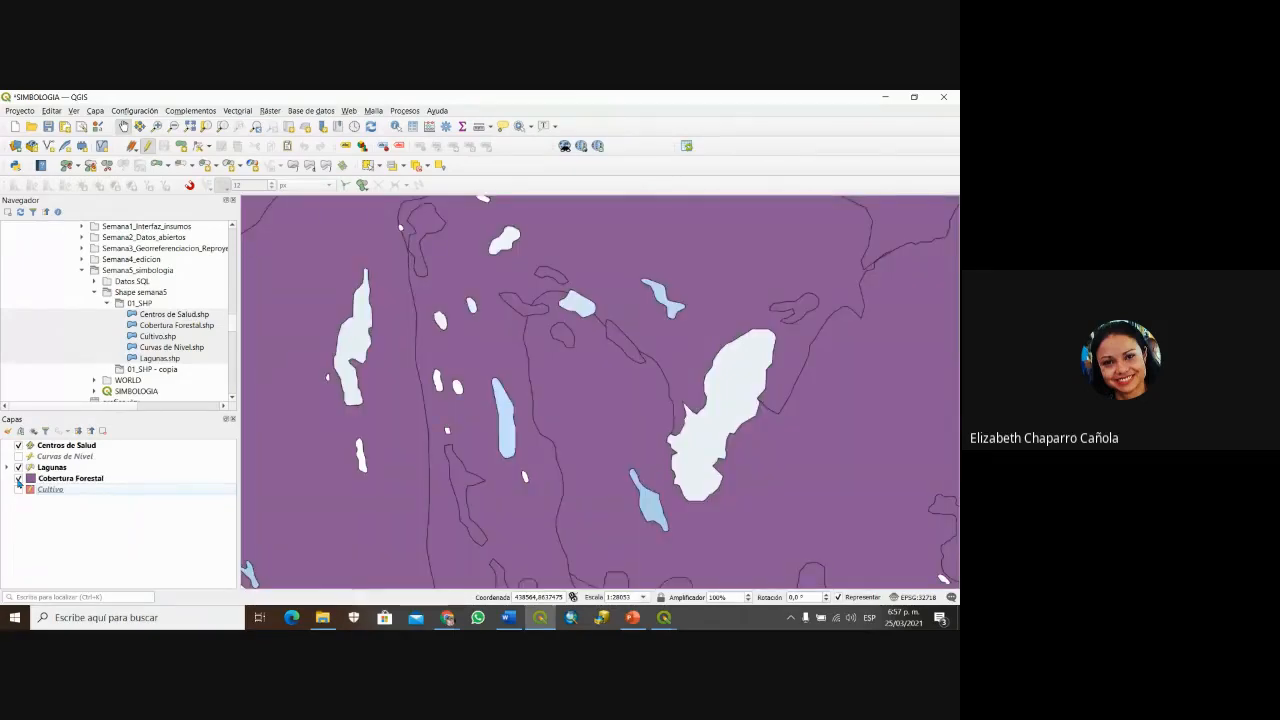
{"action": "right_click", "coordinate": [67, 483]}
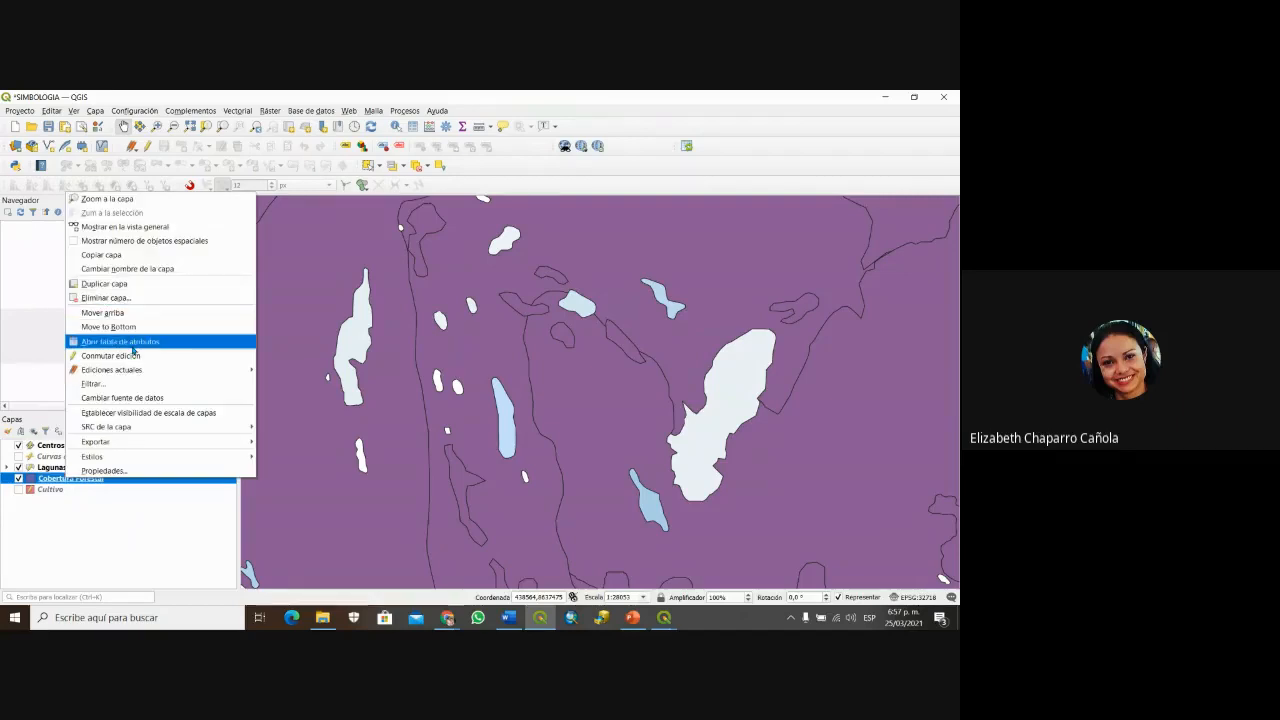
{"action": "left_click", "coordinate": [120, 341]}
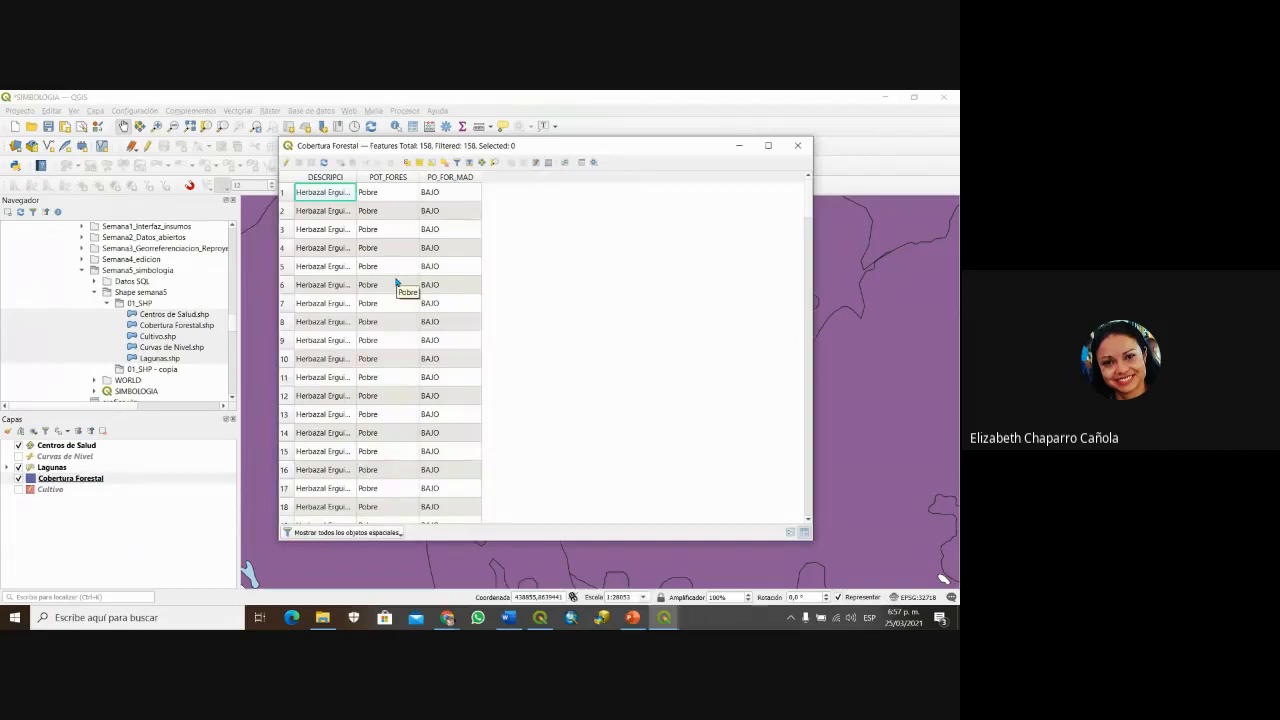
{"action": "left_click_drag", "start_coordinate": [356, 177], "coordinate": [539, 177]}
{"action": "scroll", "coordinate": [500, 355], "scroll_direction": "down", "scroll_amount": 20}
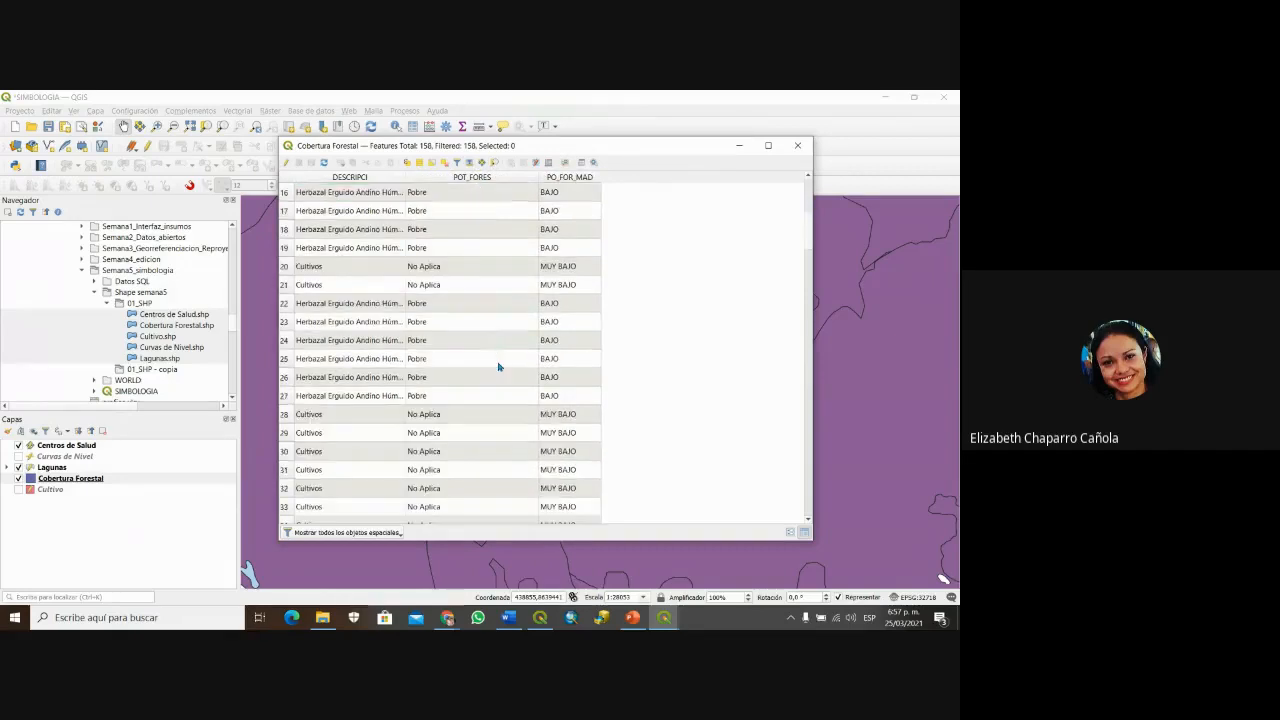
{"action": "scroll", "coordinate": [515, 378], "scroll_direction": "up", "scroll_amount": 20}
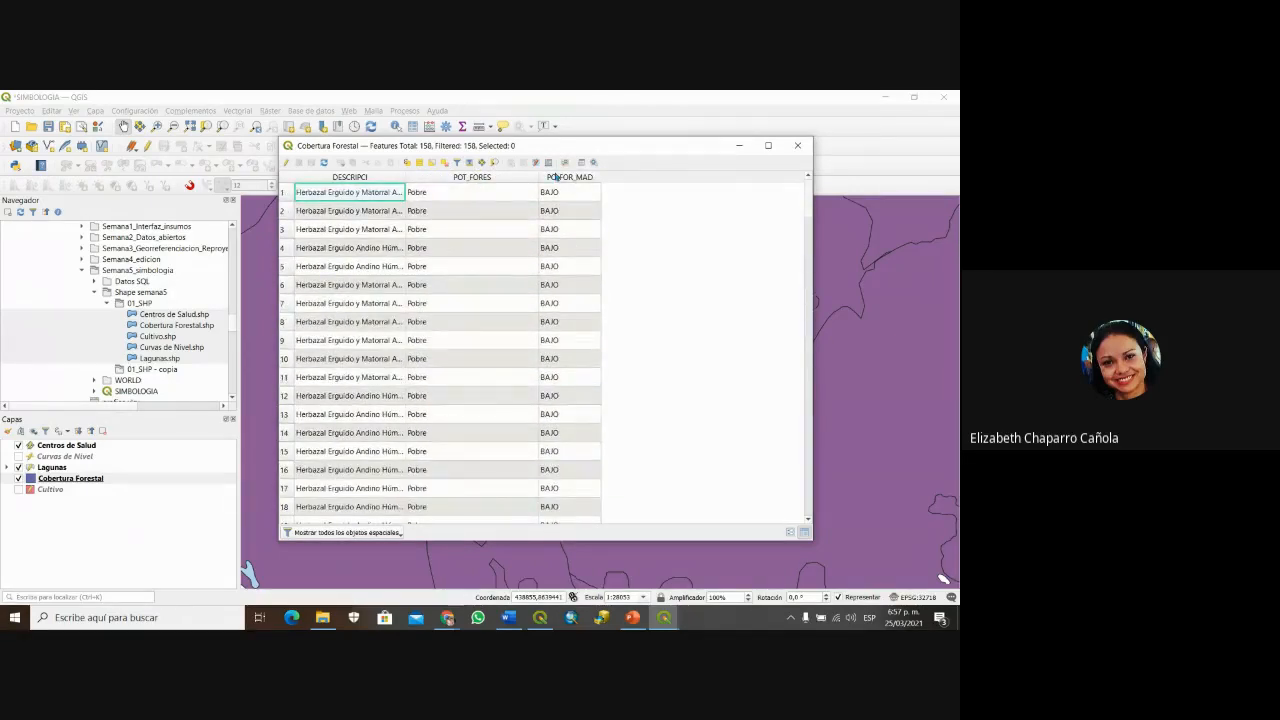
{"action": "scroll", "coordinate": [586, 363], "scroll_direction": "down", "scroll_amount": 9}
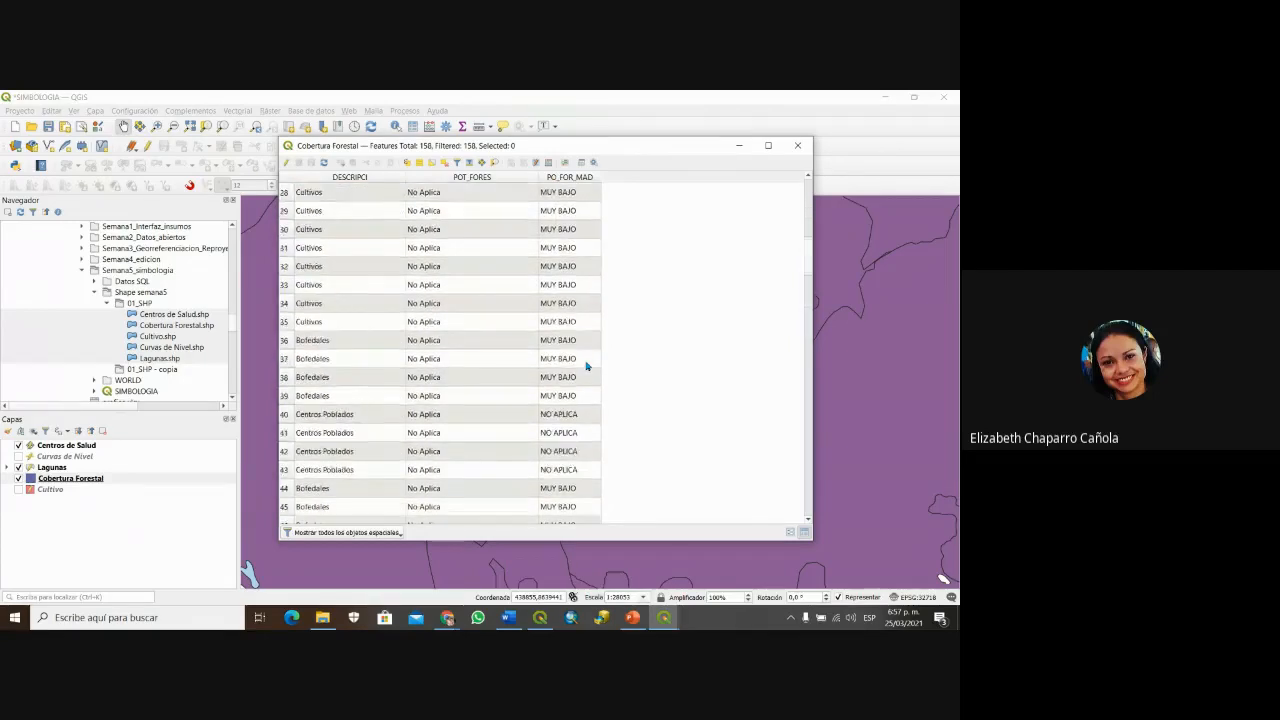
{"action": "scroll", "coordinate": [586, 366], "scroll_direction": "up", "scroll_amount": 9}
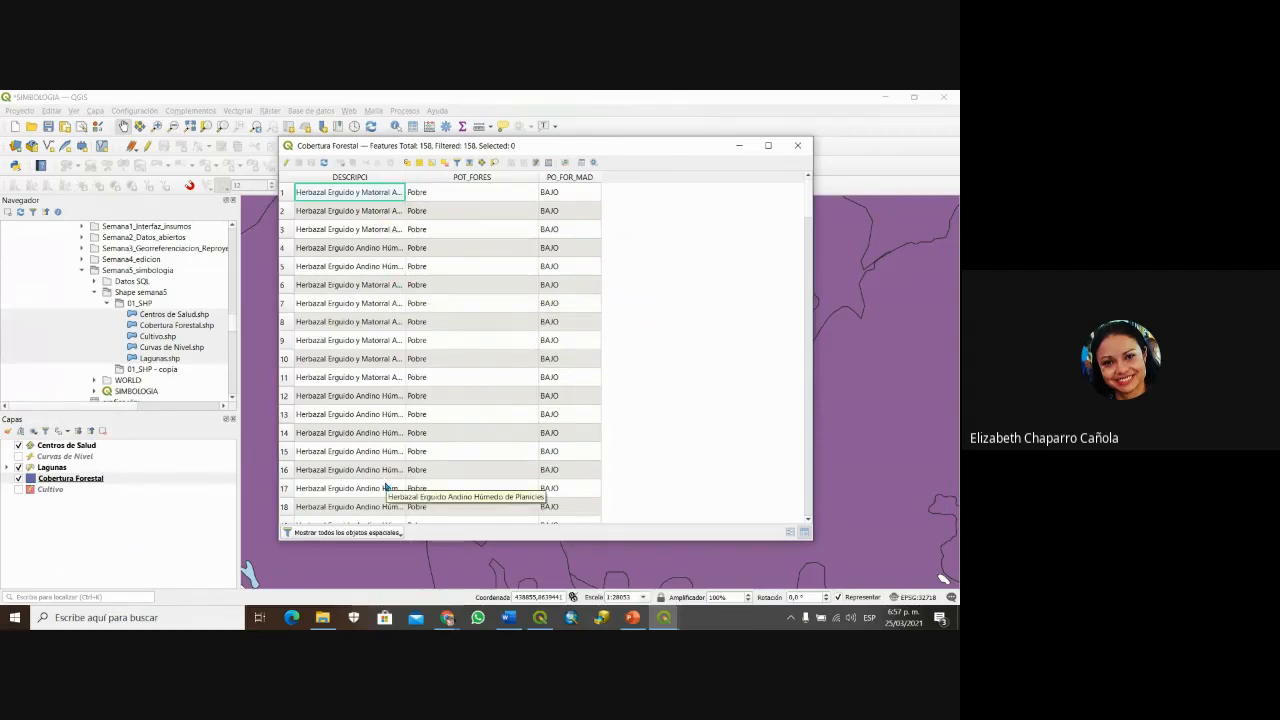
{"action": "left_click", "coordinate": [800, 147]}
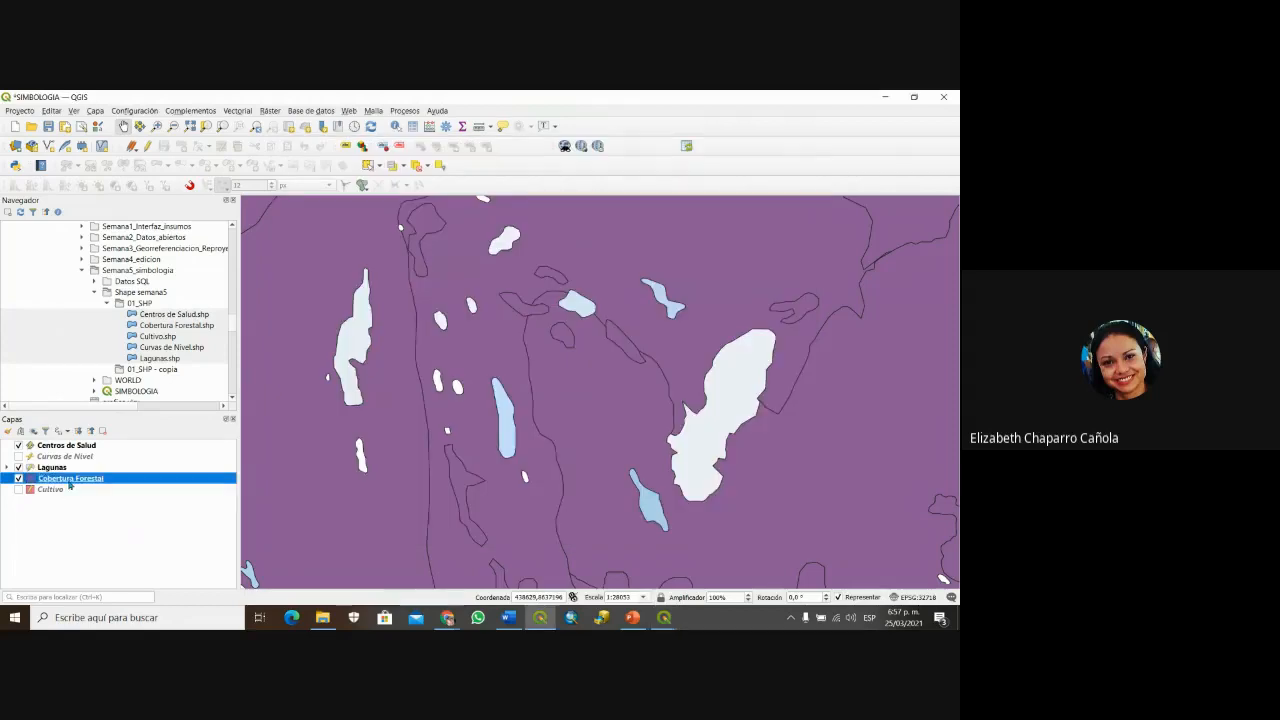
Step: Make Cobertura Forestal Categorized on DESCRIPCI, generate its classes and choose the Greens colour ramp
{"action": "right_click", "coordinate": [70, 484]}
{"action": "left_click", "coordinate": [106, 473]}
{"action": "left_click_drag", "start_coordinate": [283, 103], "coordinate": [492, 110]}
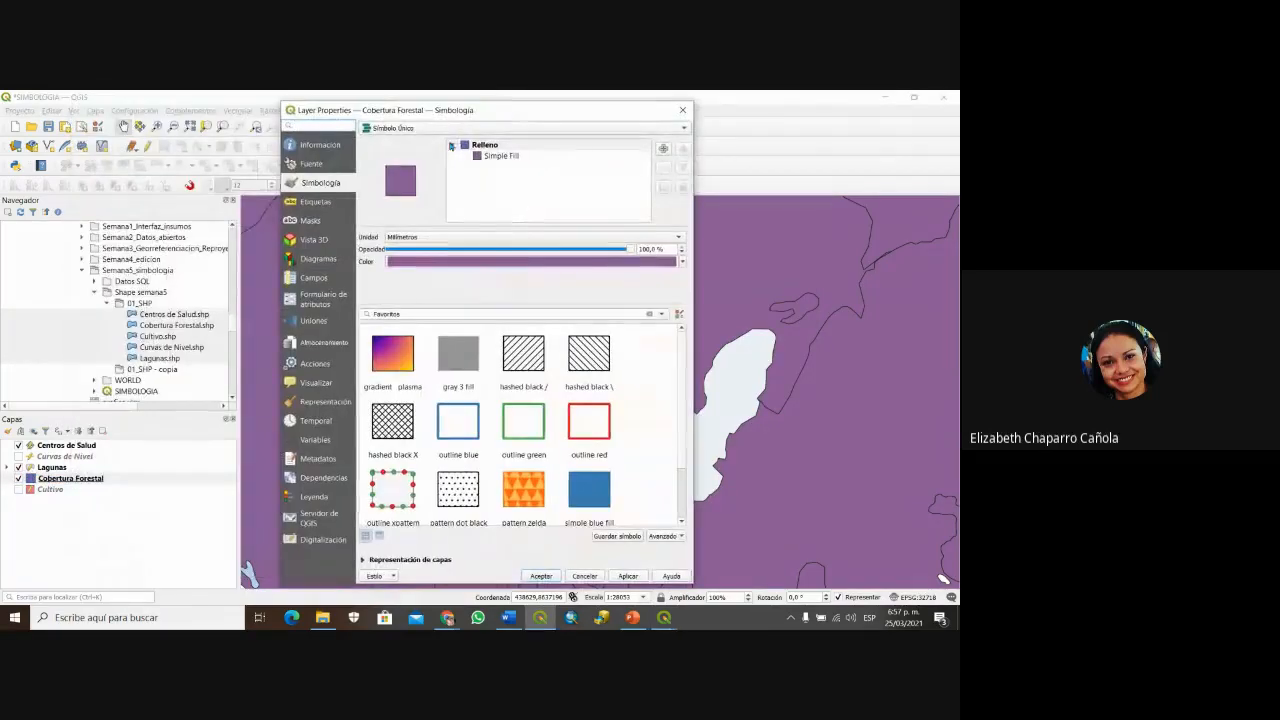
{"action": "left_click", "coordinate": [420, 128]}
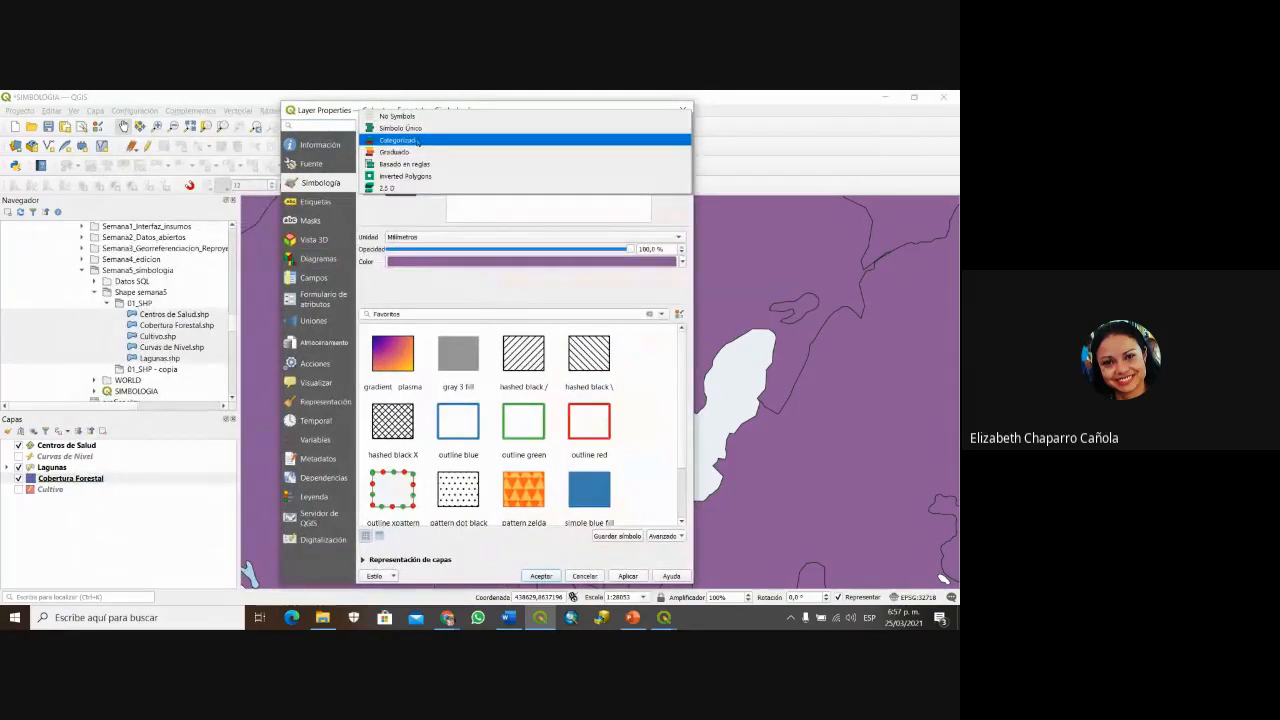
{"action": "left_click", "coordinate": [417, 141]}
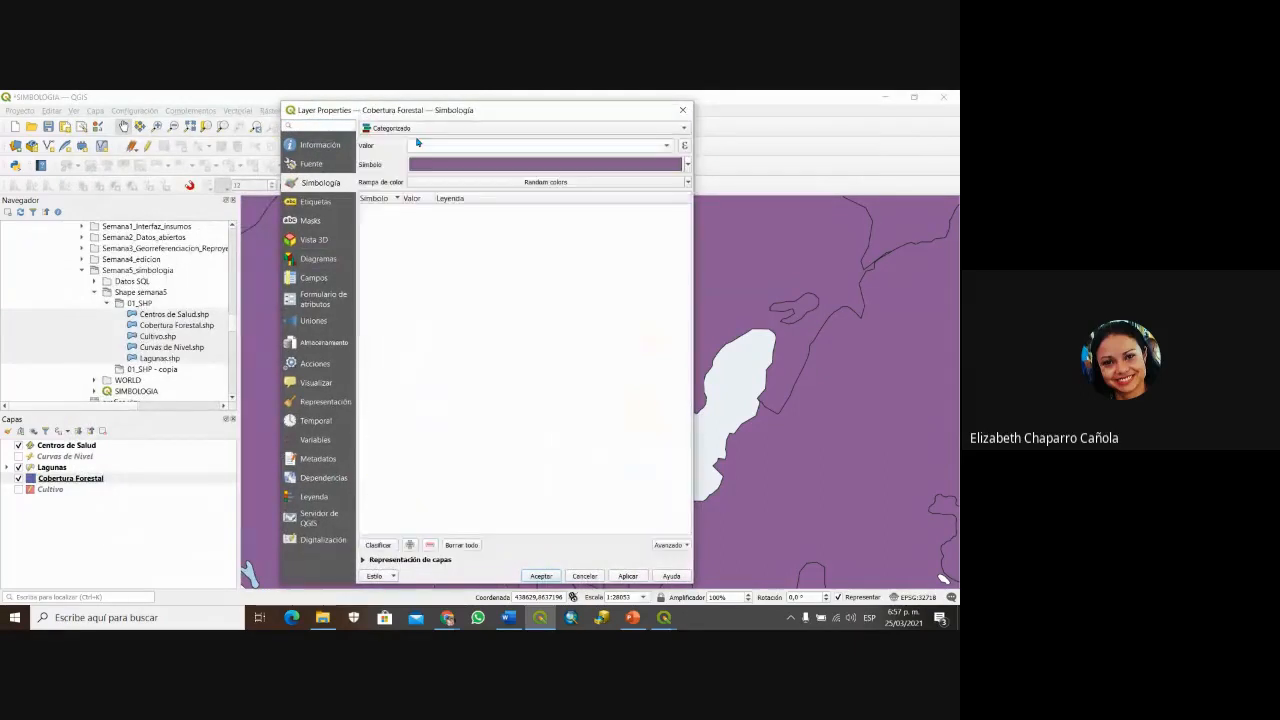
{"action": "left_click", "coordinate": [666, 145]}
{"action": "left_click", "coordinate": [528, 156]}
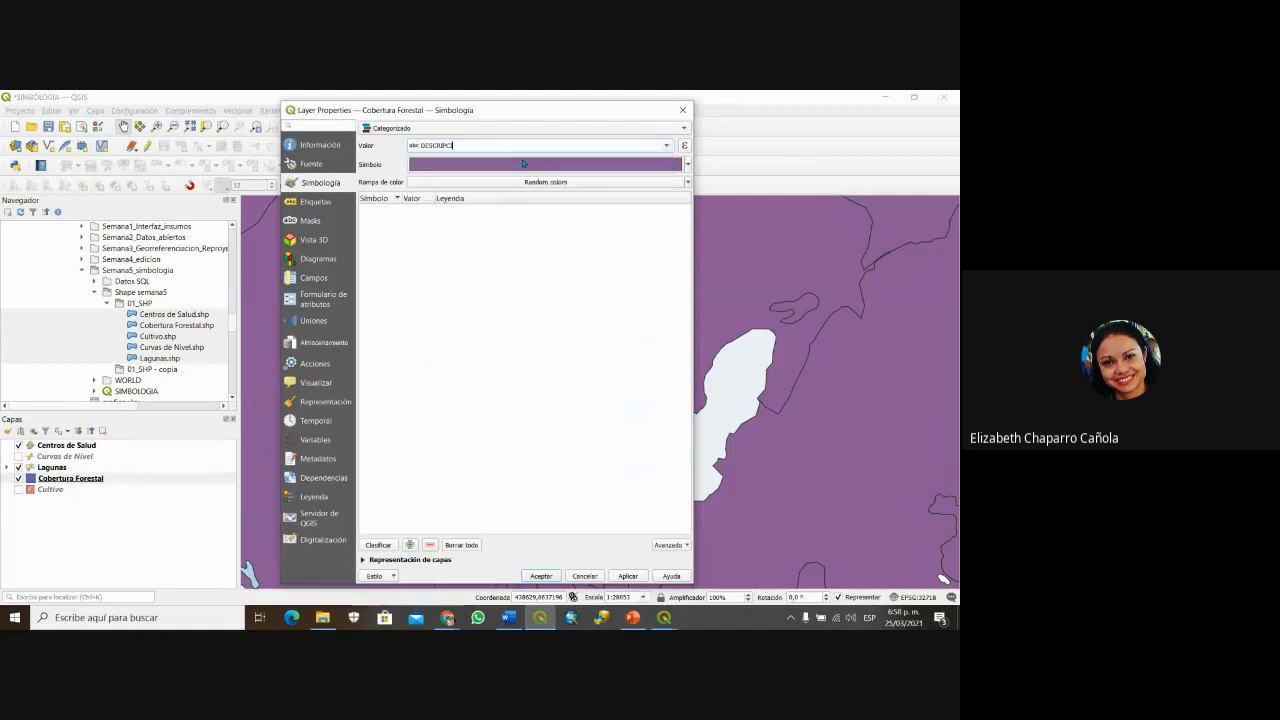
{"action": "left_click", "coordinate": [378, 545]}
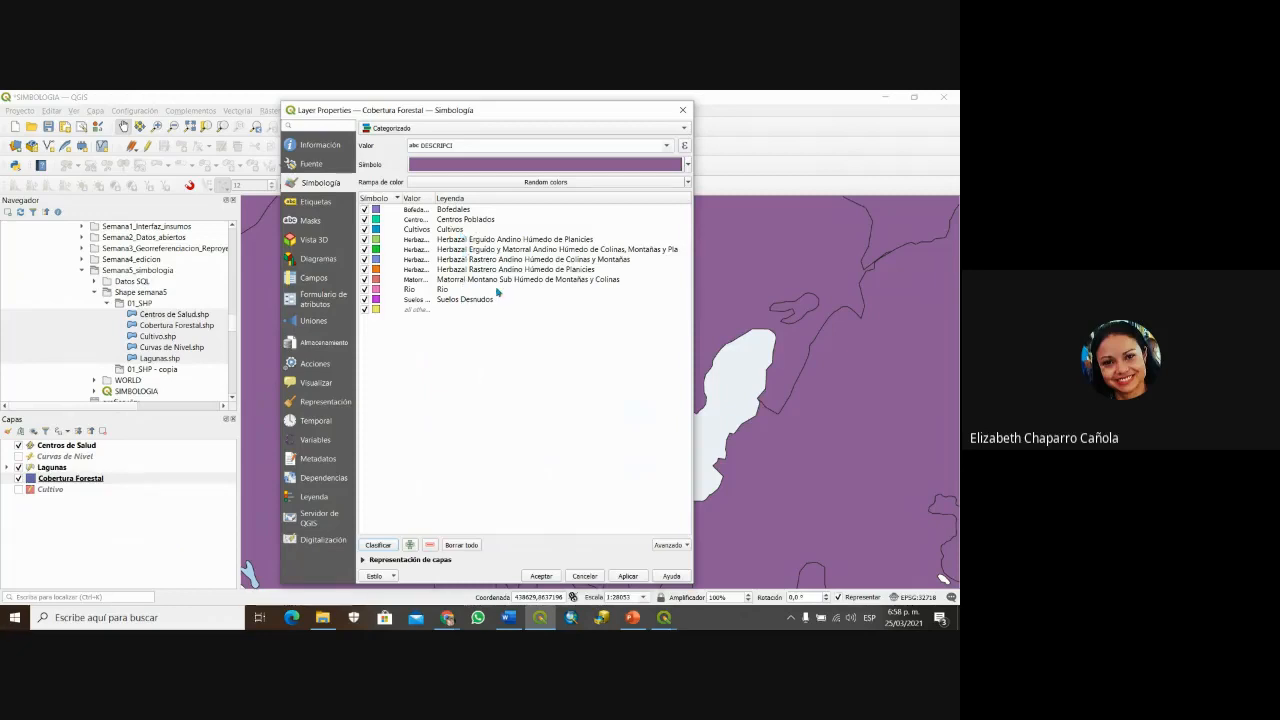
{"action": "left_click", "coordinate": [559, 183]}
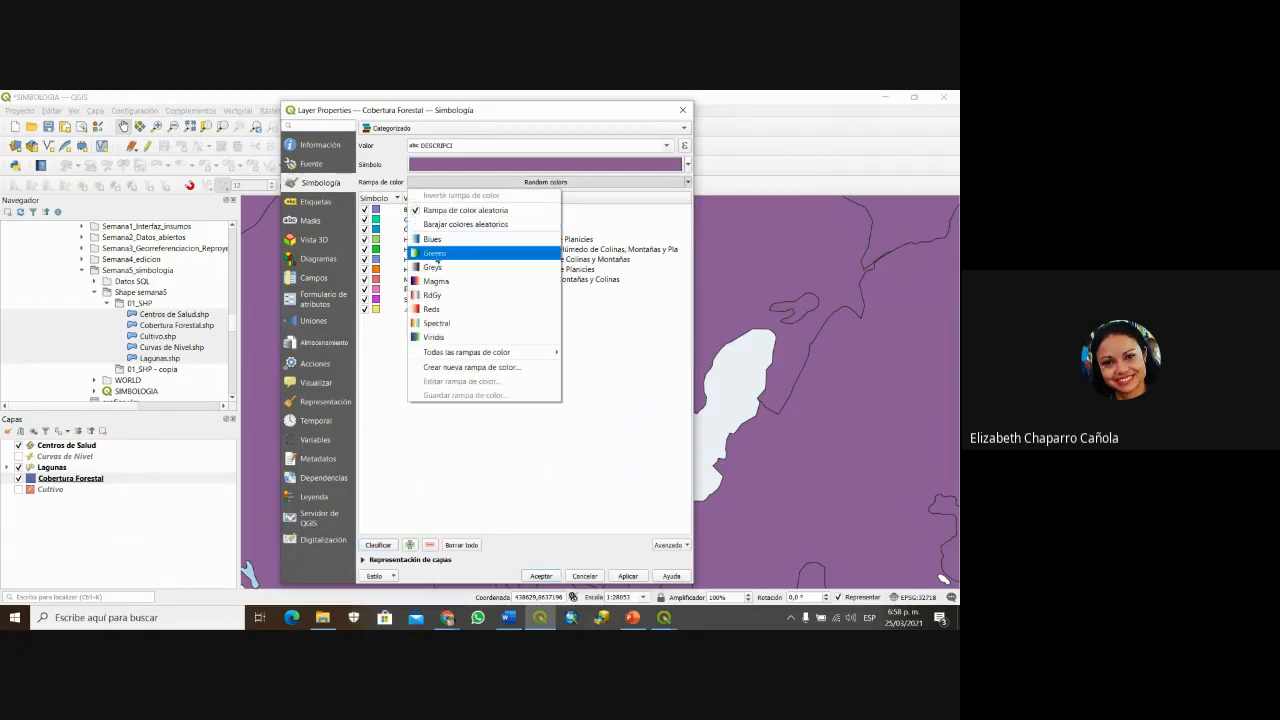
{"action": "left_click", "coordinate": [435, 254]}
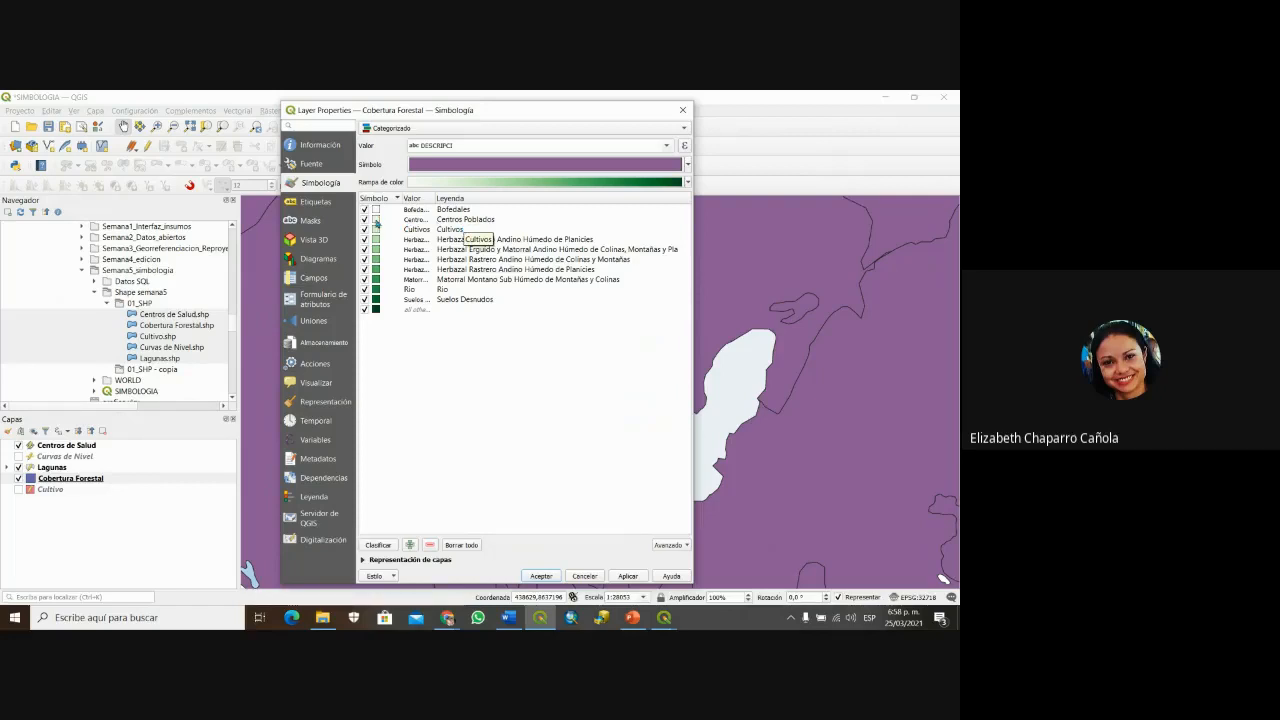
Step: Give the Centros Poblados category an orange fill
{"action": "double_click", "coordinate": [376, 223]}
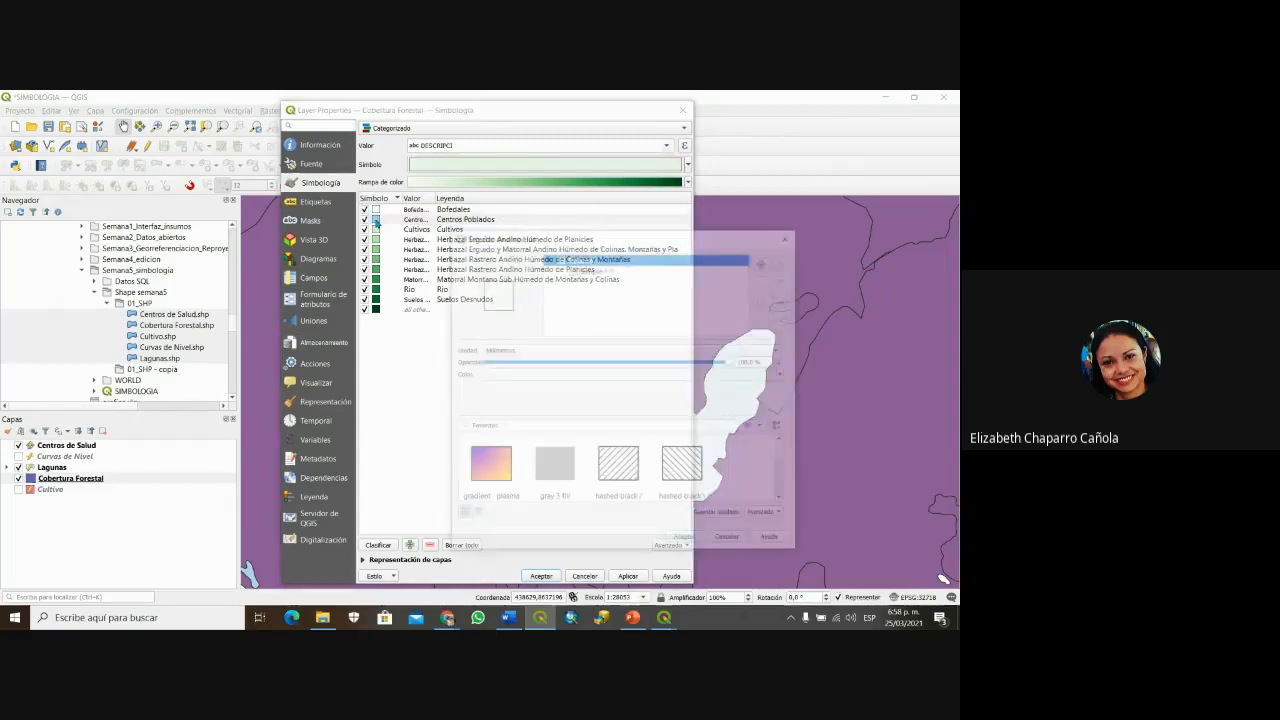
{"action": "left_click", "coordinate": [789, 236]}
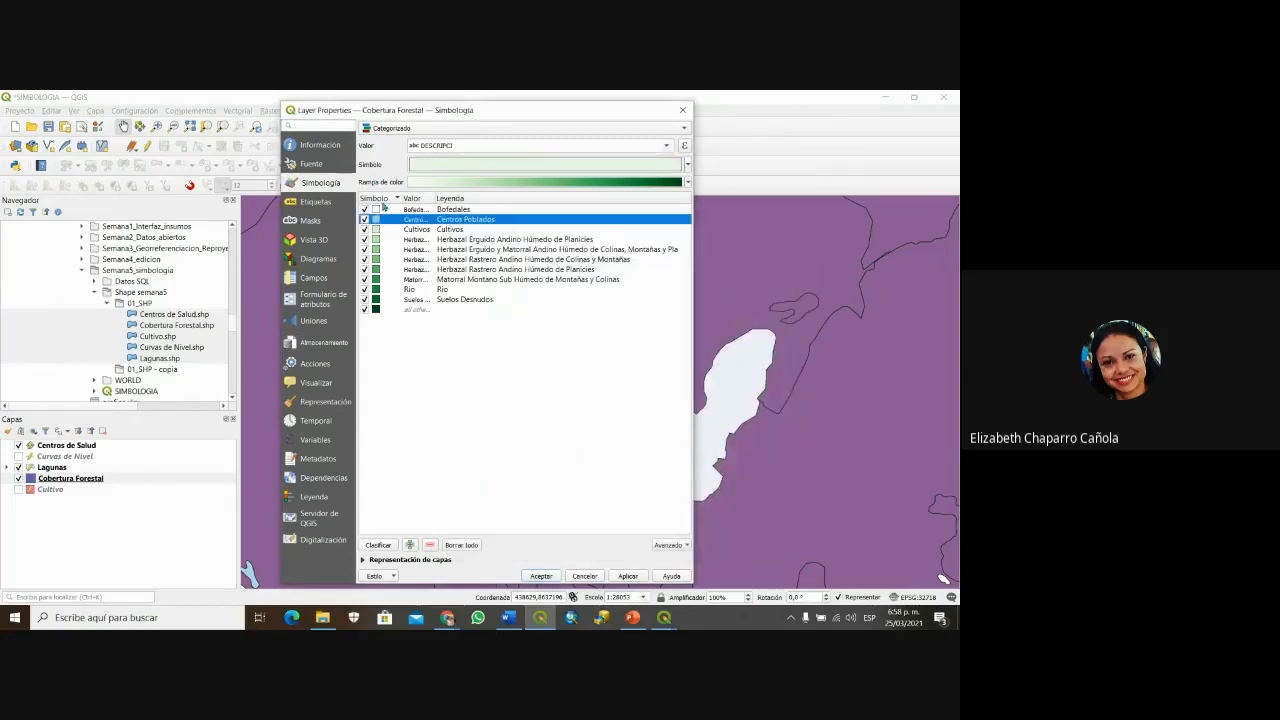
{"action": "double_click", "coordinate": [377, 222]}
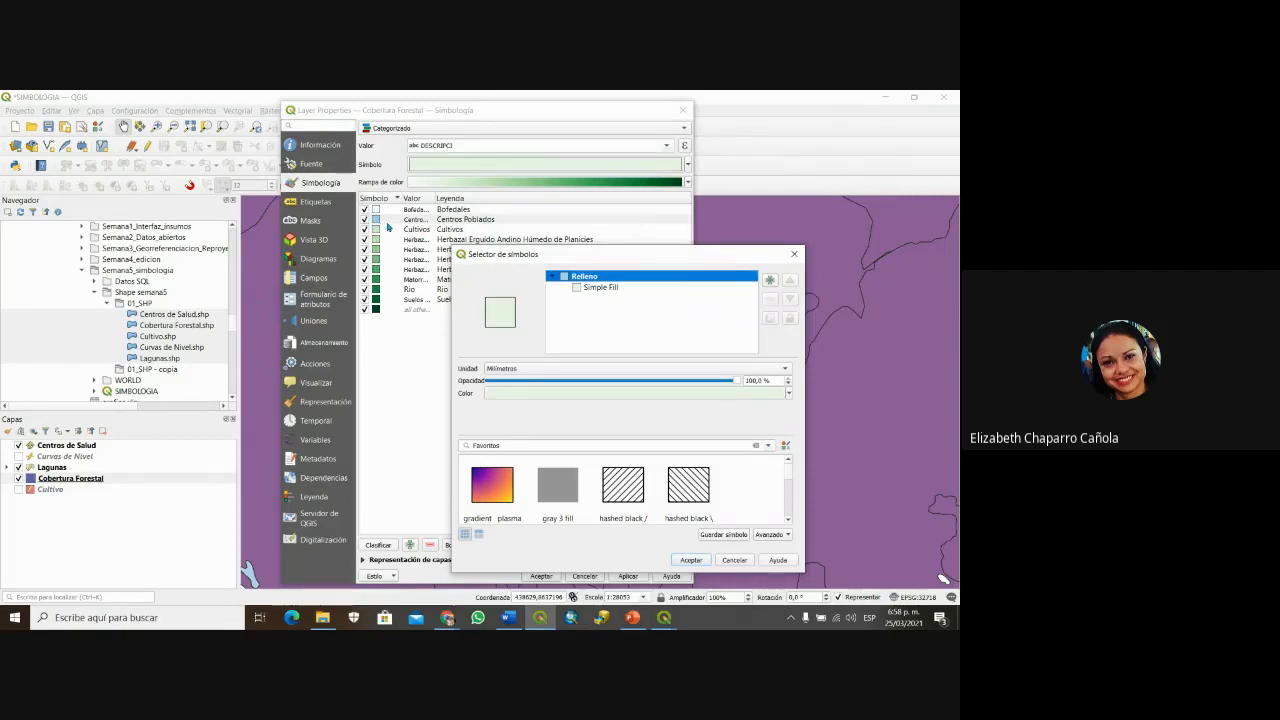
{"action": "left_click", "coordinate": [604, 288]}
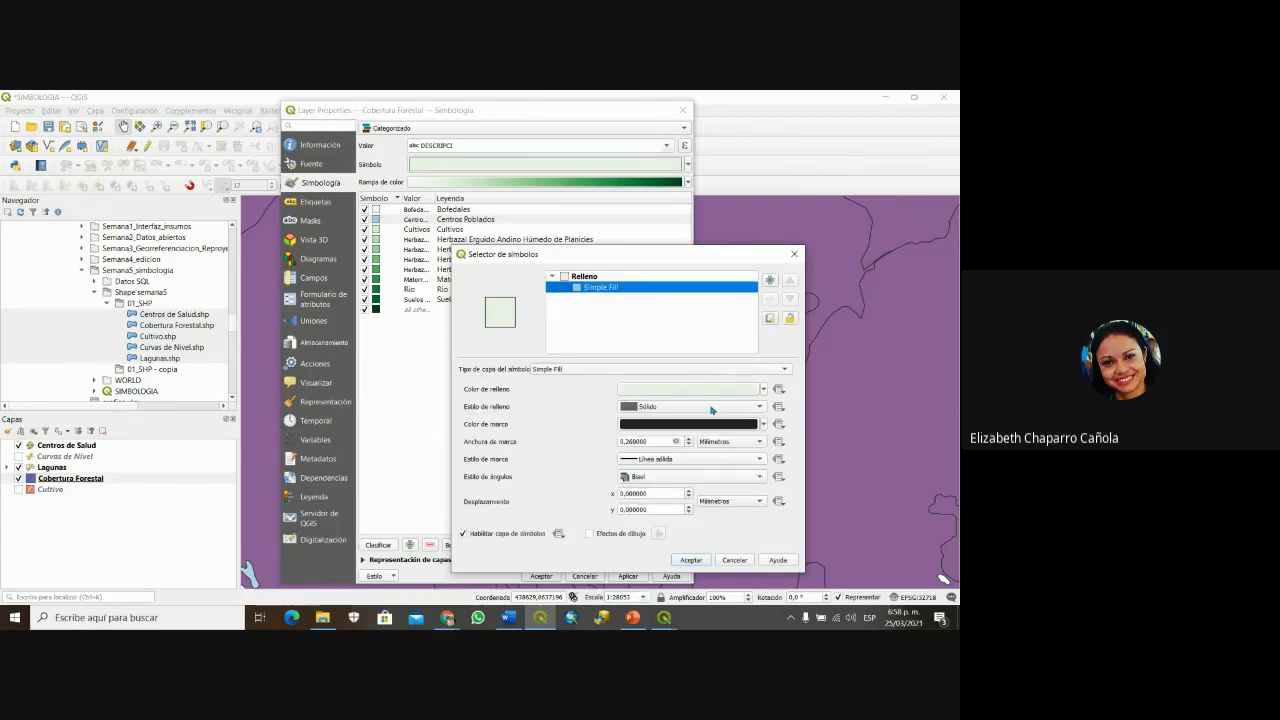
{"action": "left_click", "coordinate": [664, 391]}
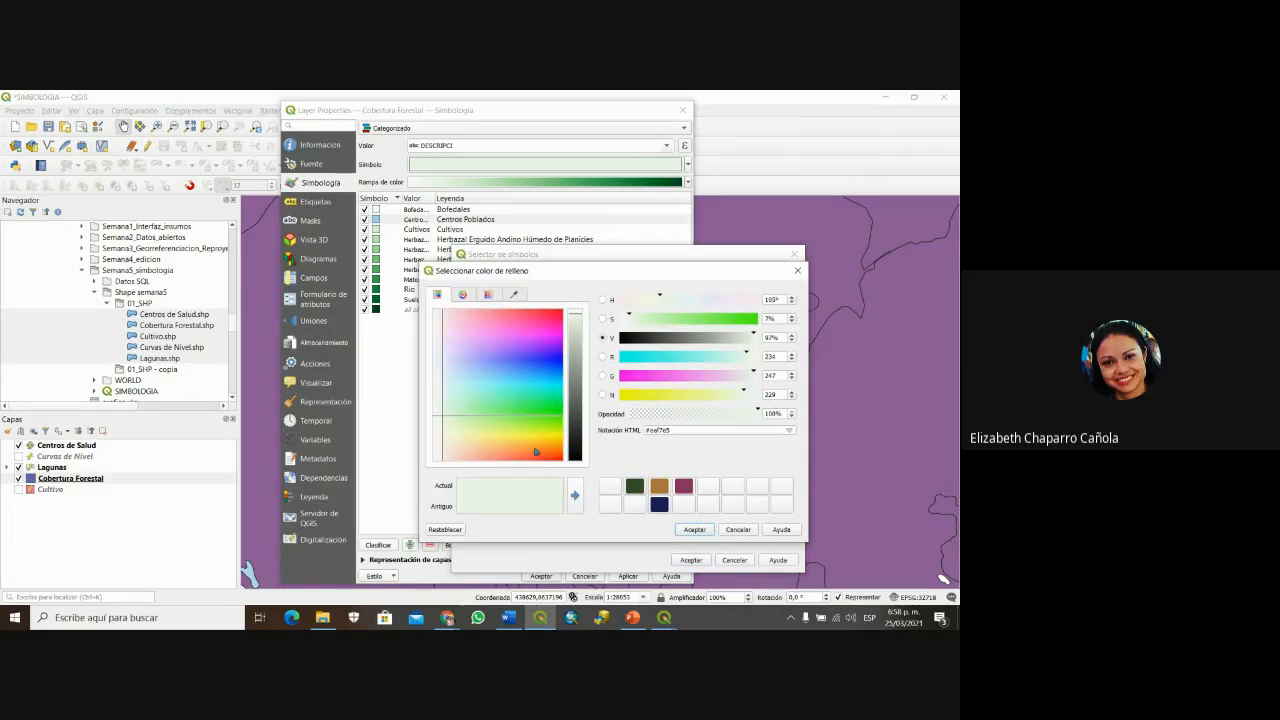
{"action": "left_click", "coordinate": [539, 452]}
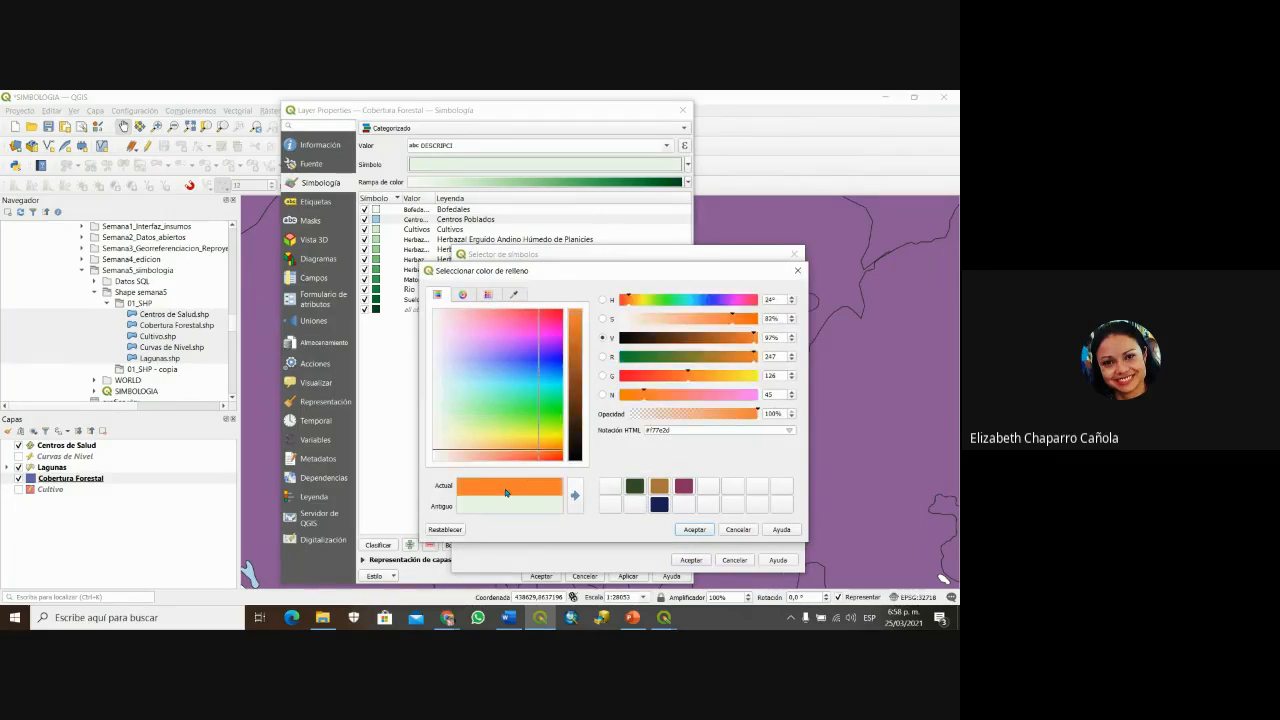
{"action": "left_click", "coordinate": [692, 530]}
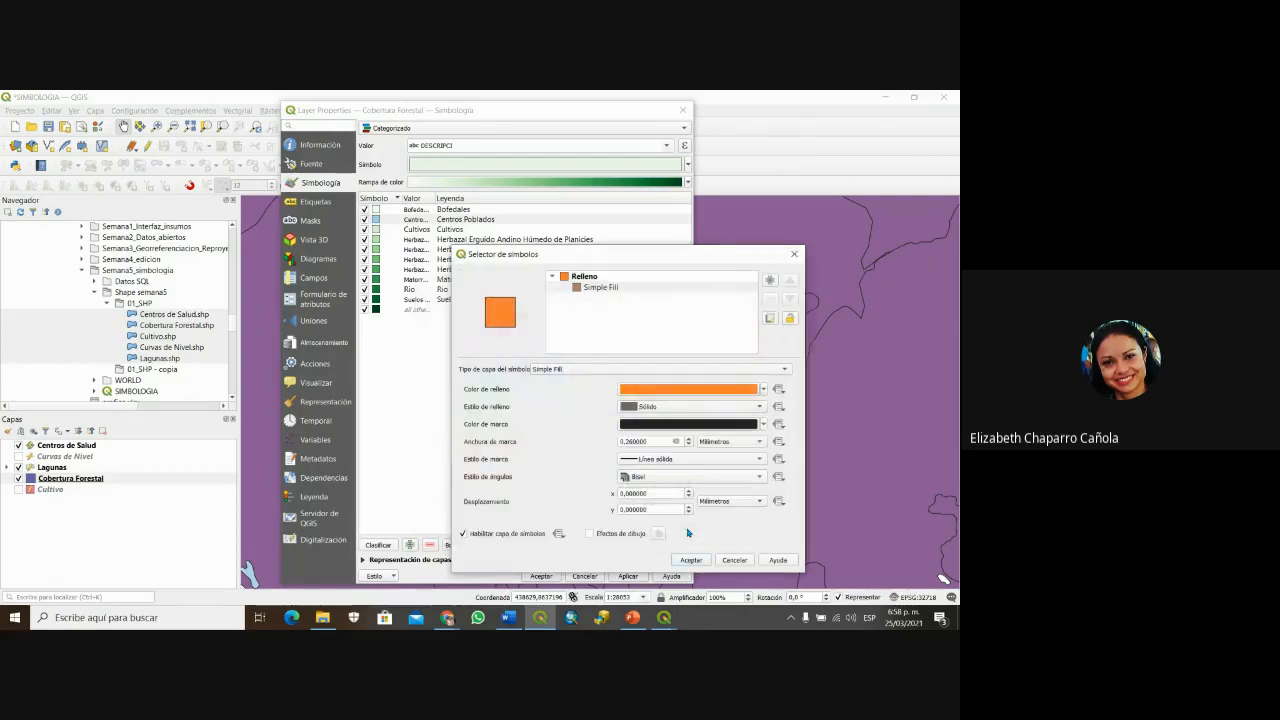
{"action": "left_click", "coordinate": [689, 561]}
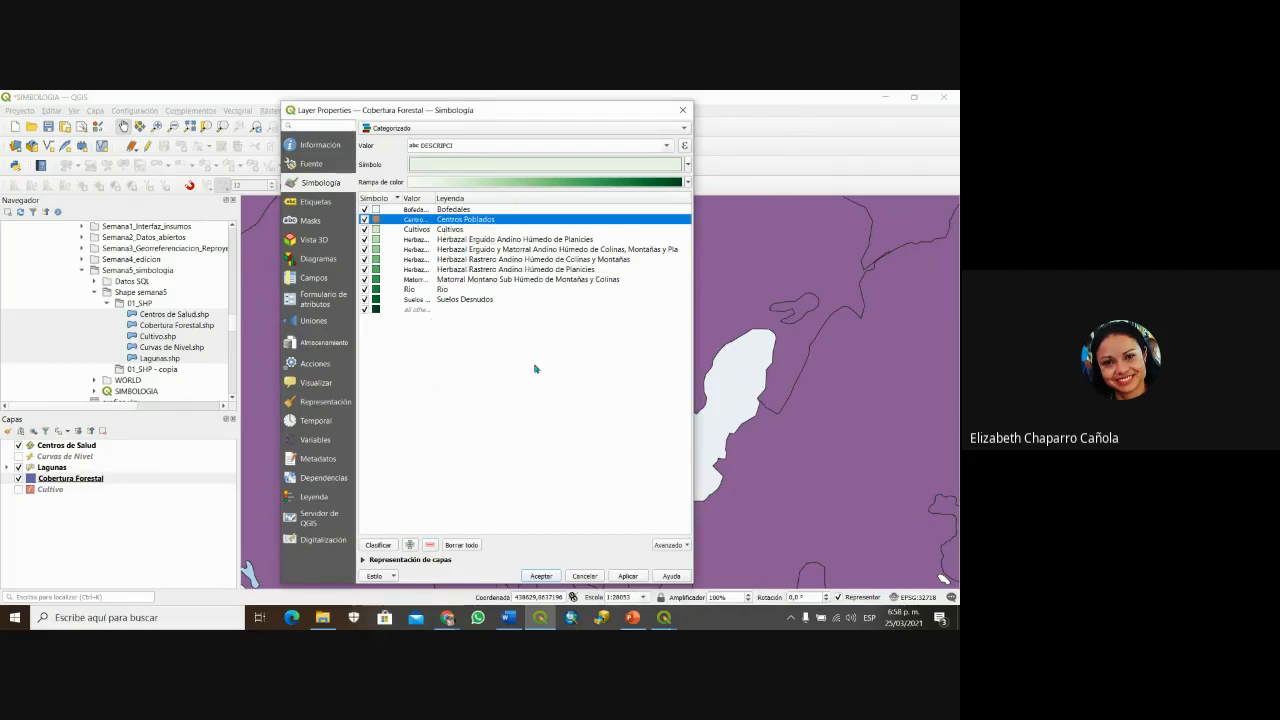
Step: Give the Río category a navy fill
{"action": "double_click", "coordinate": [368, 289]}
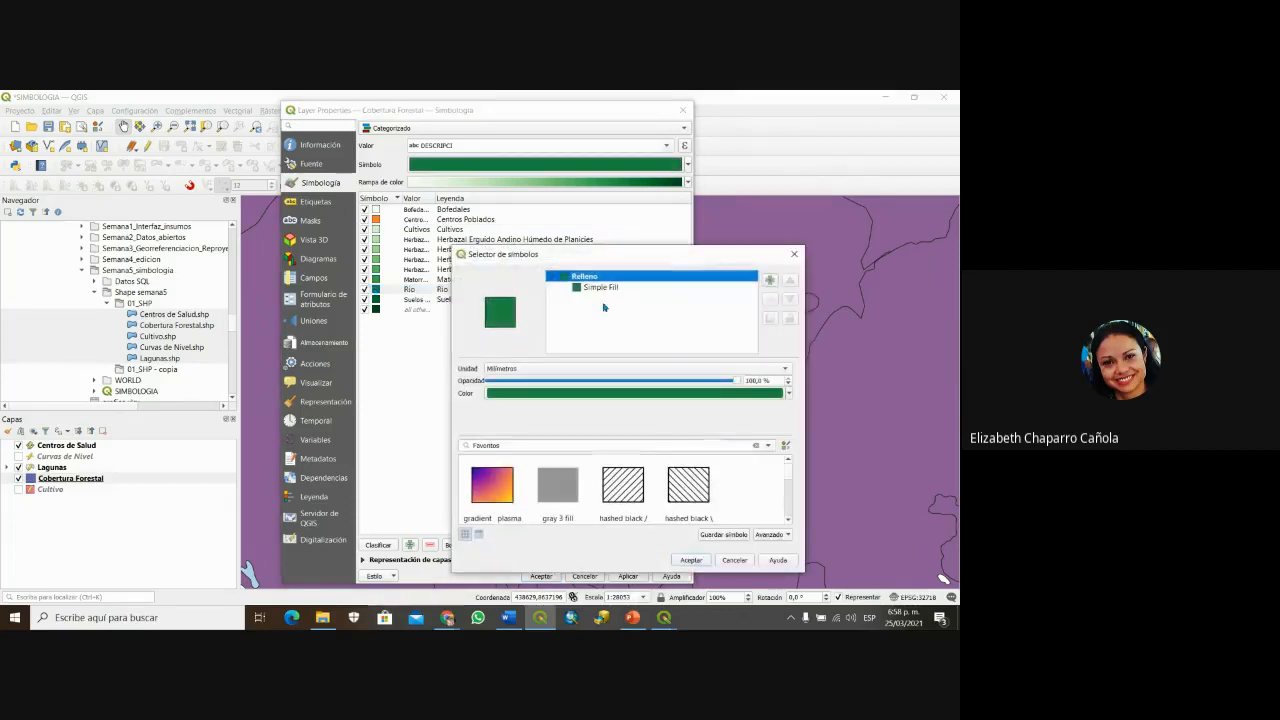
{"action": "left_click", "coordinate": [603, 287]}
{"action": "left_click", "coordinate": [672, 390]}
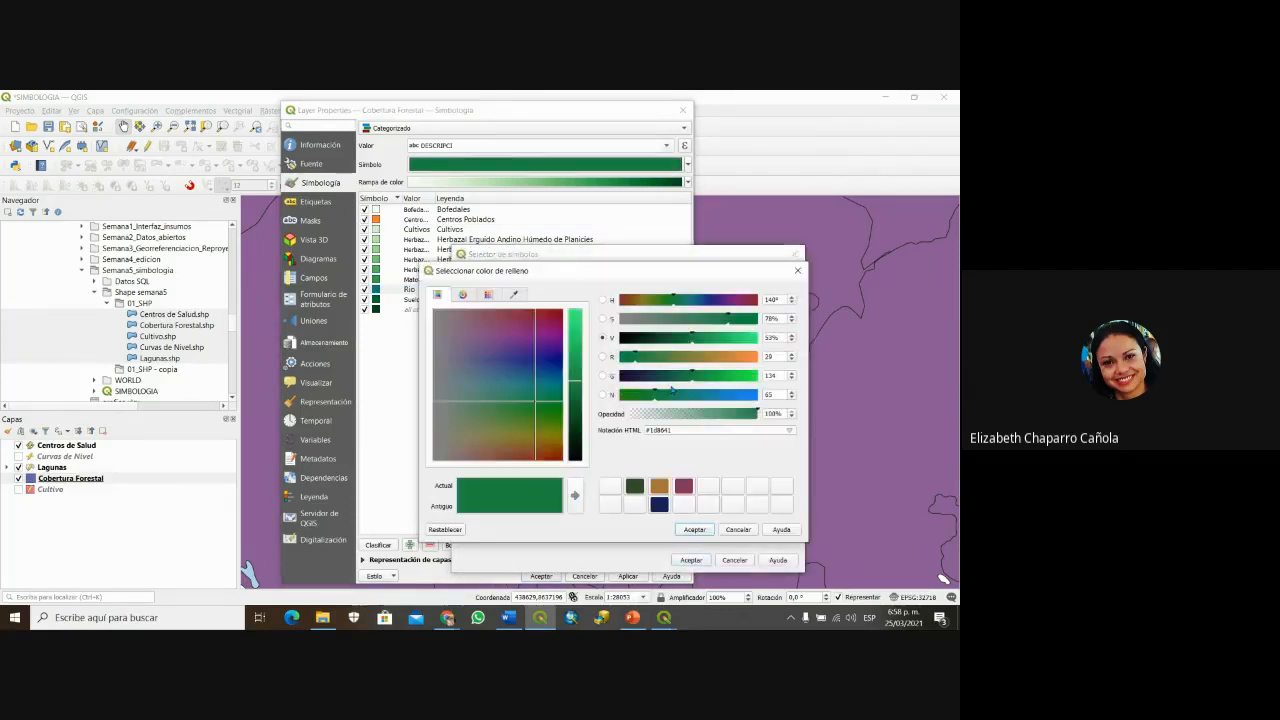
{"action": "left_click", "coordinate": [659, 504]}
{"action": "left_click", "coordinate": [694, 529]}
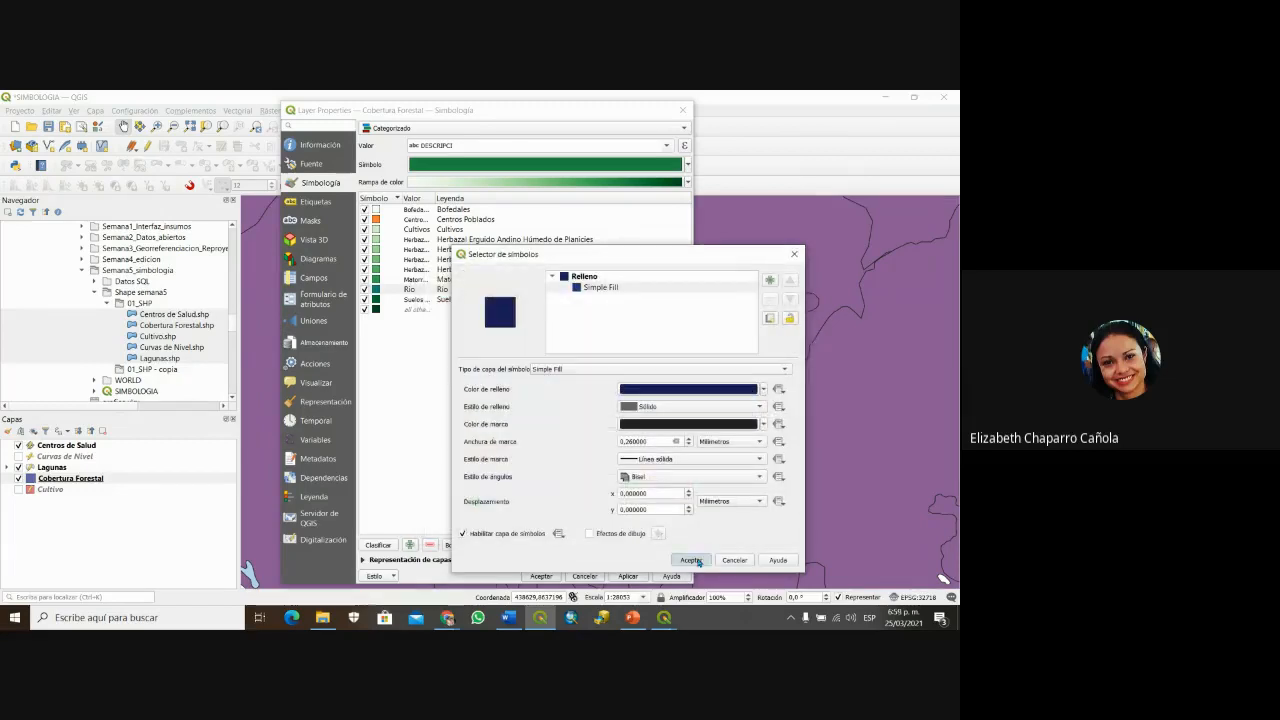
{"action": "left_click", "coordinate": [692, 560]}
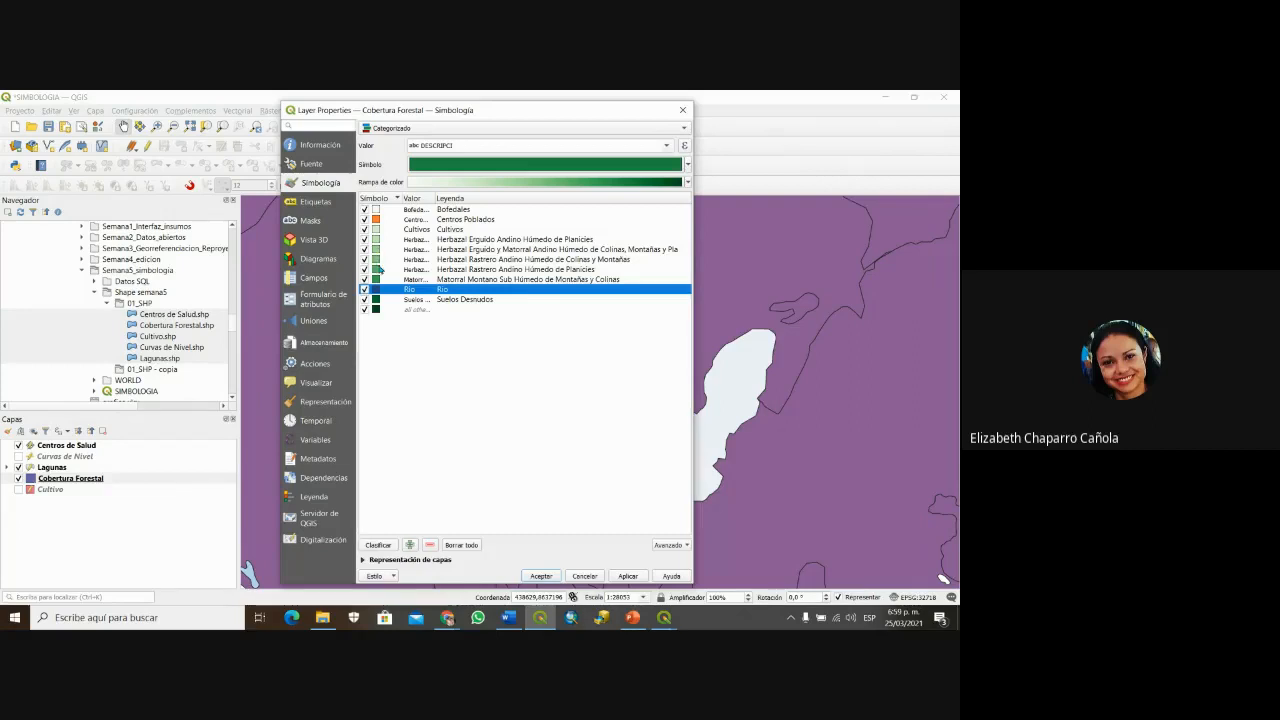
Step: Lower the Matorral Montano fill opacity to 95%, then apply and accept the categorized style
{"action": "left_click", "coordinate": [377, 279]}
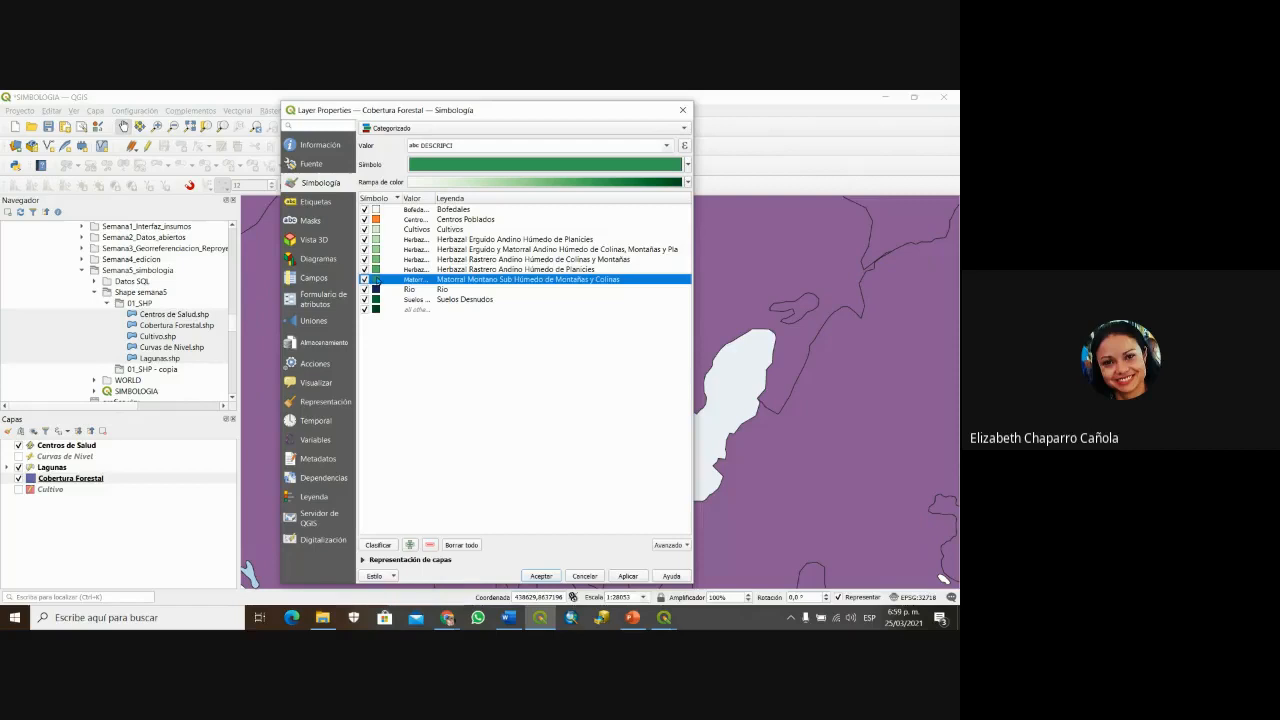
{"action": "double_click", "coordinate": [377, 279]}
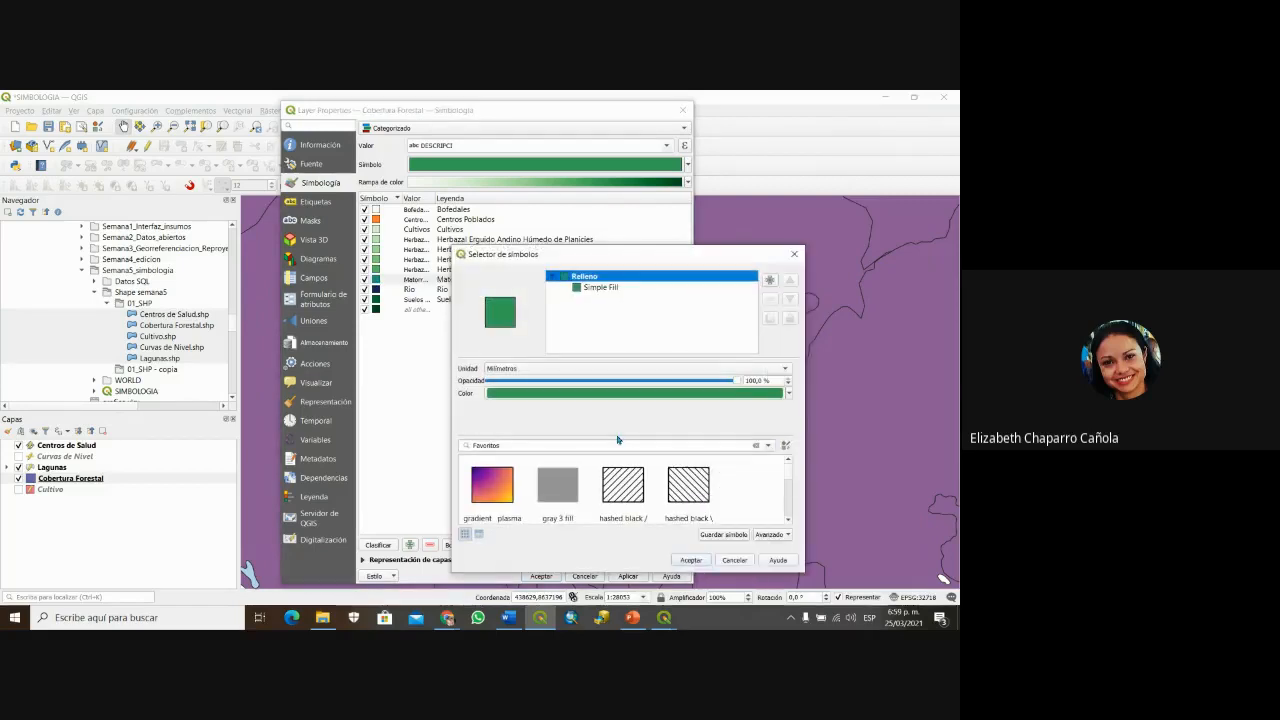
{"action": "left_click", "coordinate": [617, 393]}
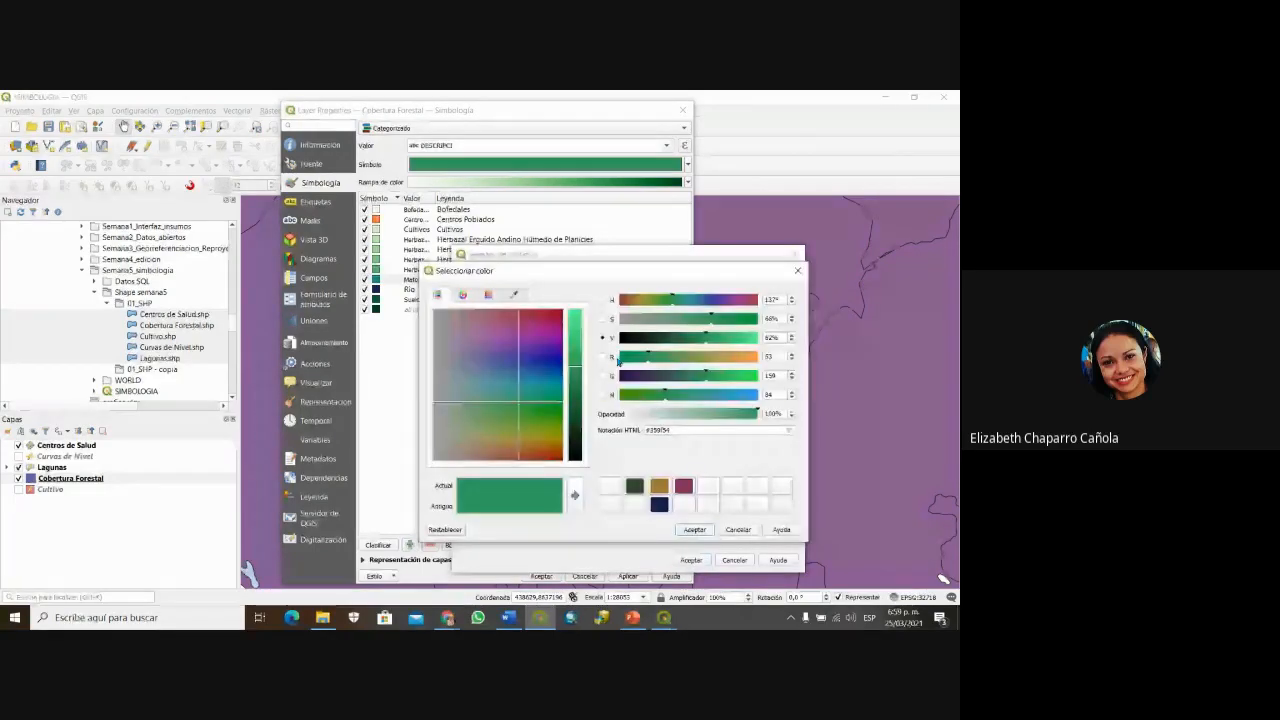
{"action": "left_click", "coordinate": [755, 414]}
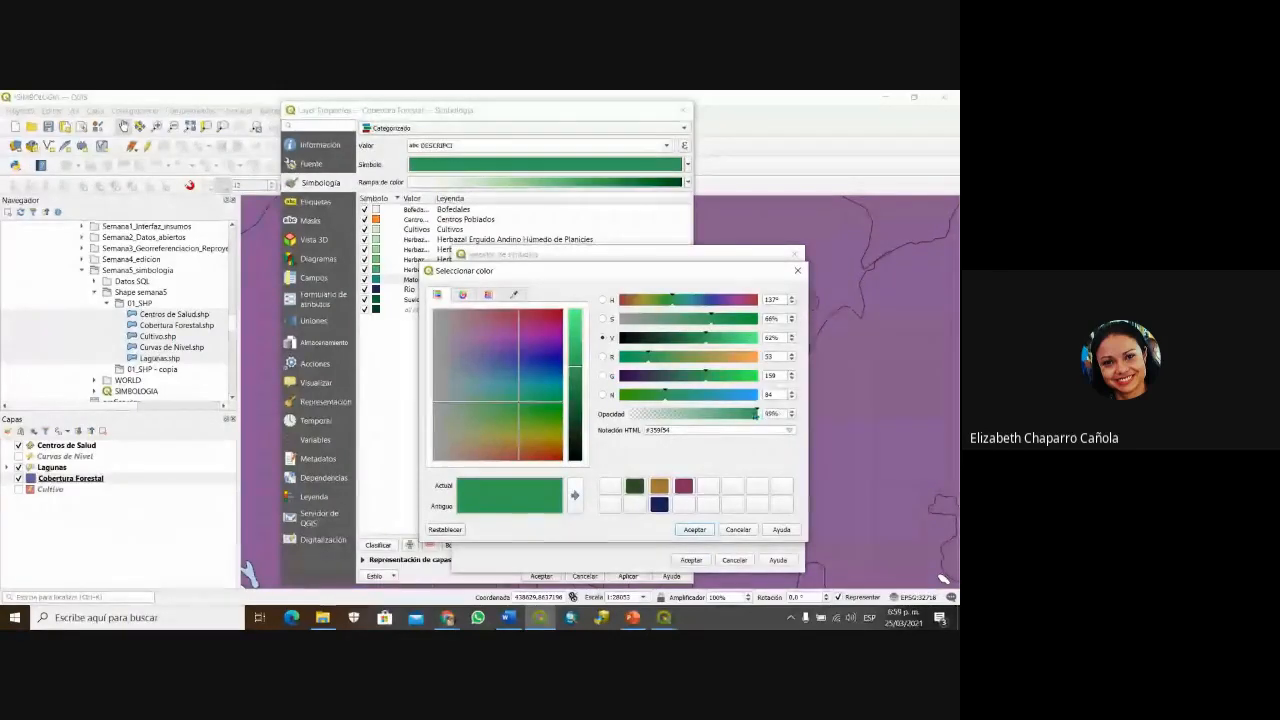
{"action": "left_click", "coordinate": [797, 270]}
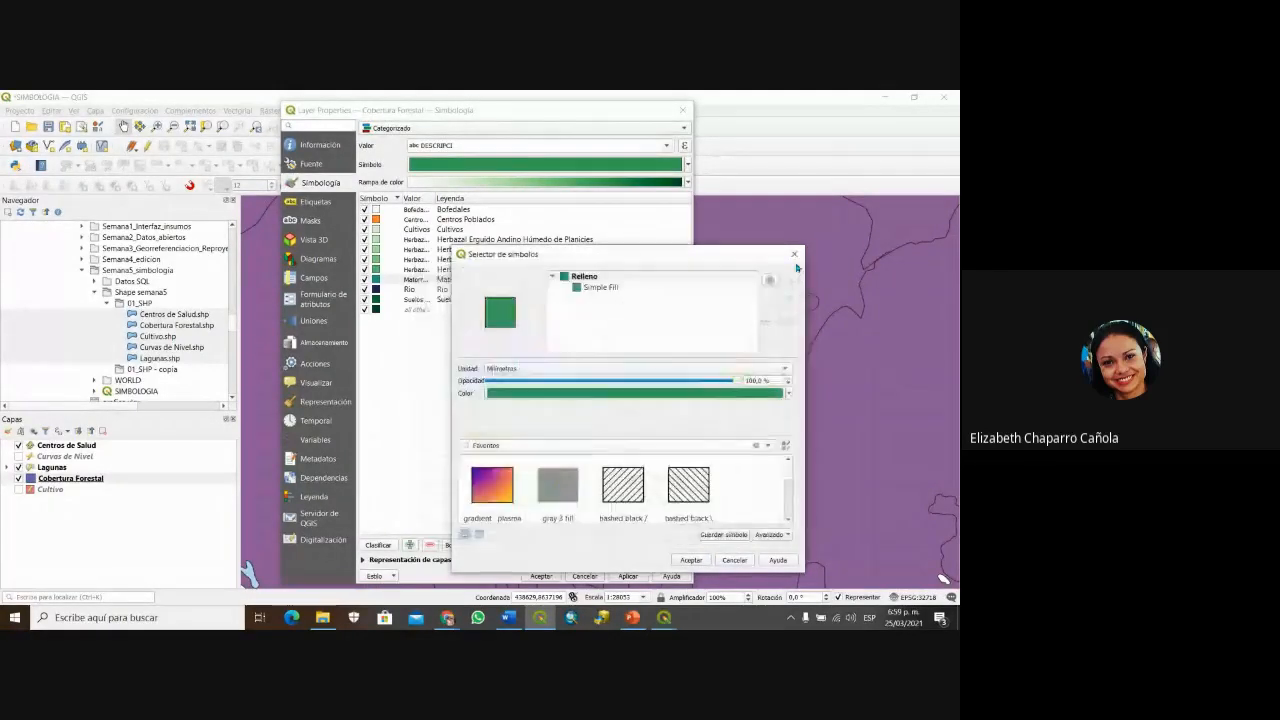
{"action": "left_click", "coordinate": [795, 255]}
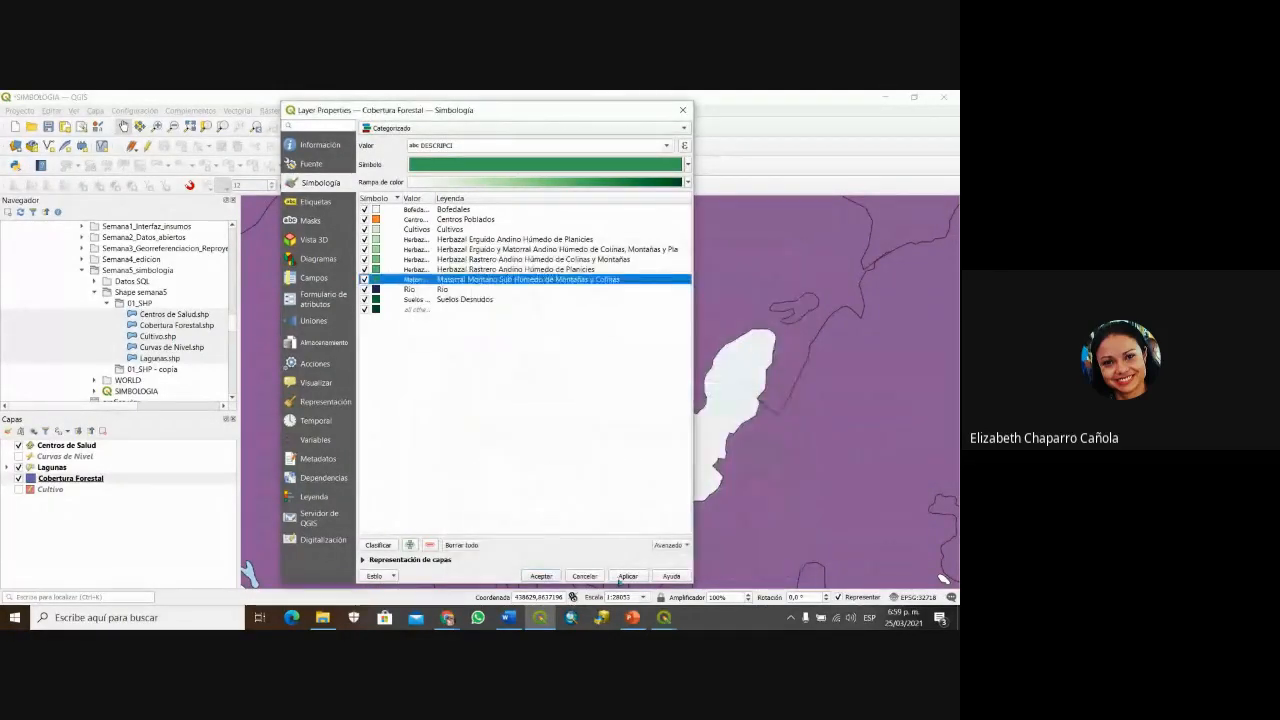
{"action": "left_click", "coordinate": [628, 577]}
{"action": "left_click", "coordinate": [543, 577]}
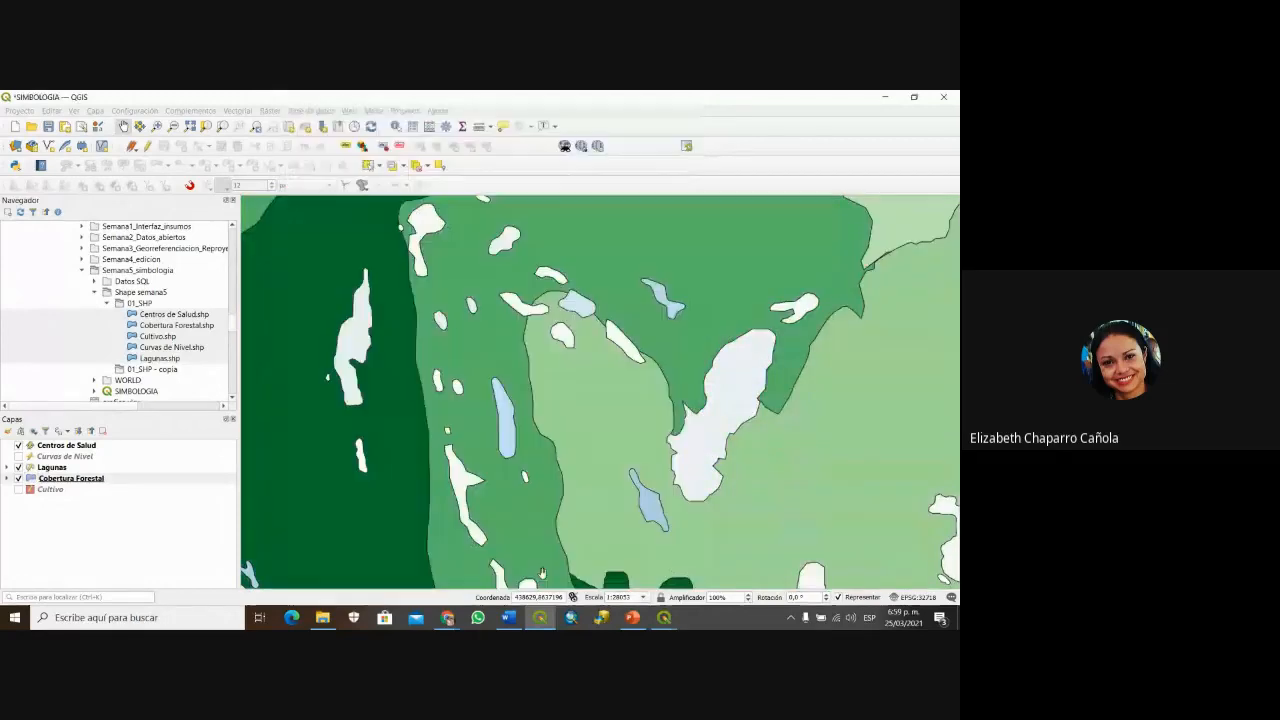
Step: Frame the whole study area, save the project as SIMBOLOGIA.qgz, and bring PowerPoint forward
{"action": "scroll", "coordinate": [598, 437], "scroll_direction": "down", "scroll_amount": 4}
{"action": "left_click_drag", "start_coordinate": [587, 391], "coordinate": [481, 400]}
{"action": "scroll", "coordinate": [524, 385], "scroll_direction": "up", "scroll_amount": 1}
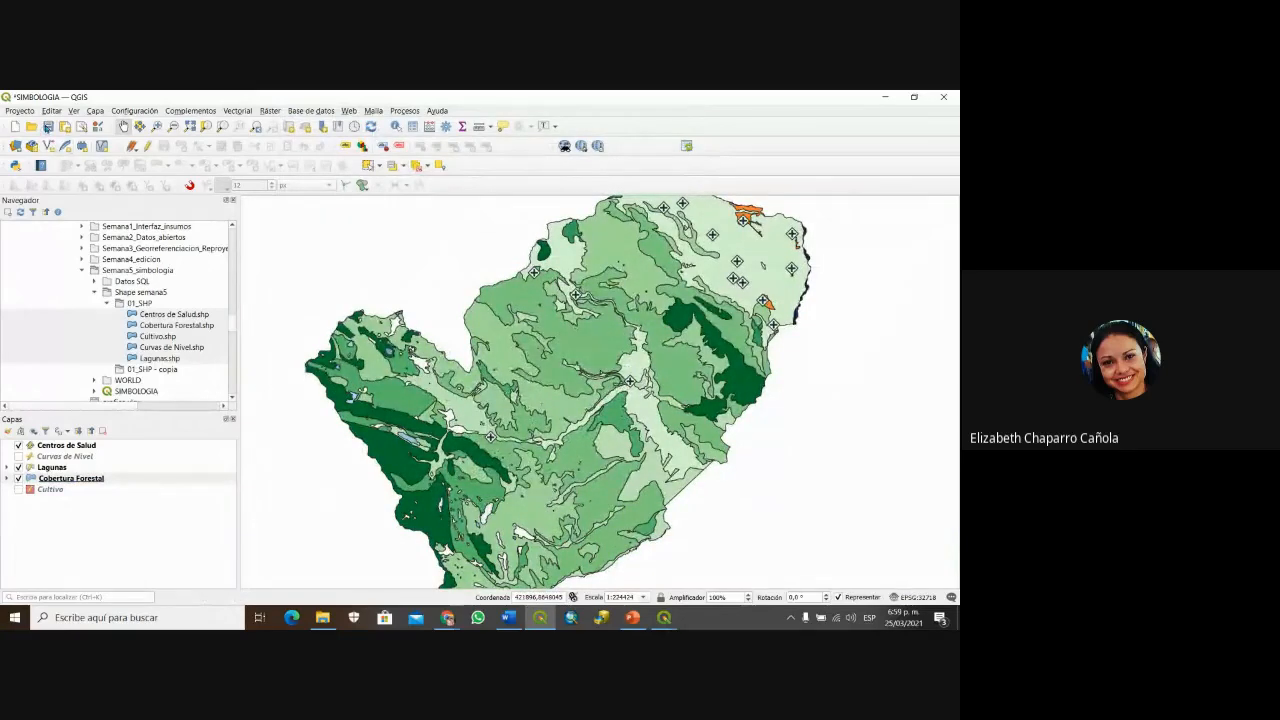
{"action": "left_click", "coordinate": [48, 127]}
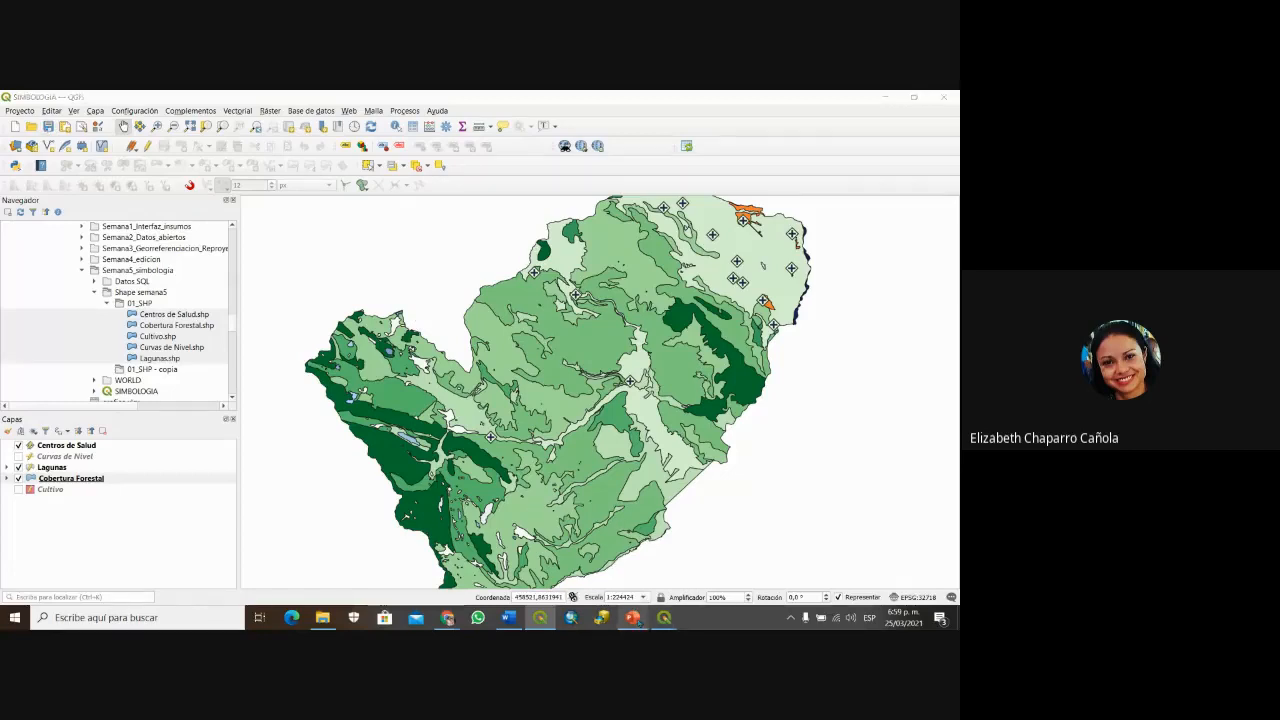
{"action": "left_click", "coordinate": [632, 617]}
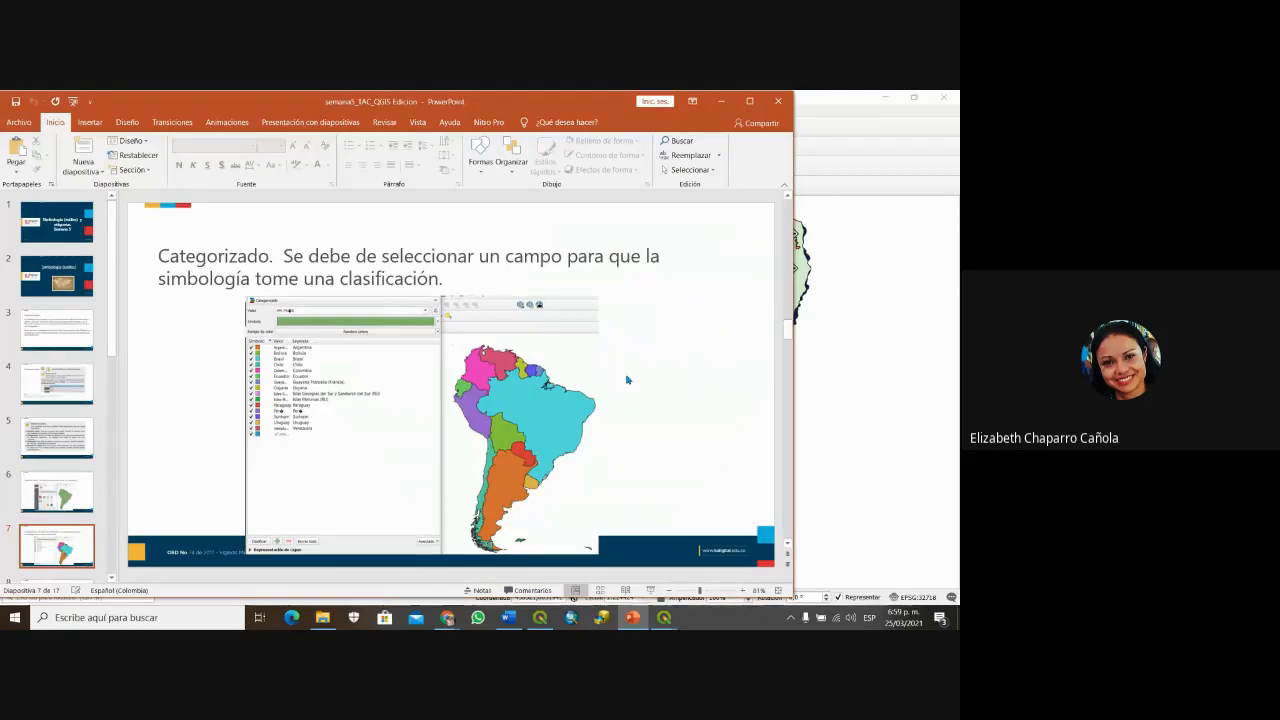
Step: Scroll the PowerPoint deck forward past slide 7 on categorized symbology
{"action": "scroll", "coordinate": [627, 380], "scroll_direction": "down", "scroll_amount": 1}
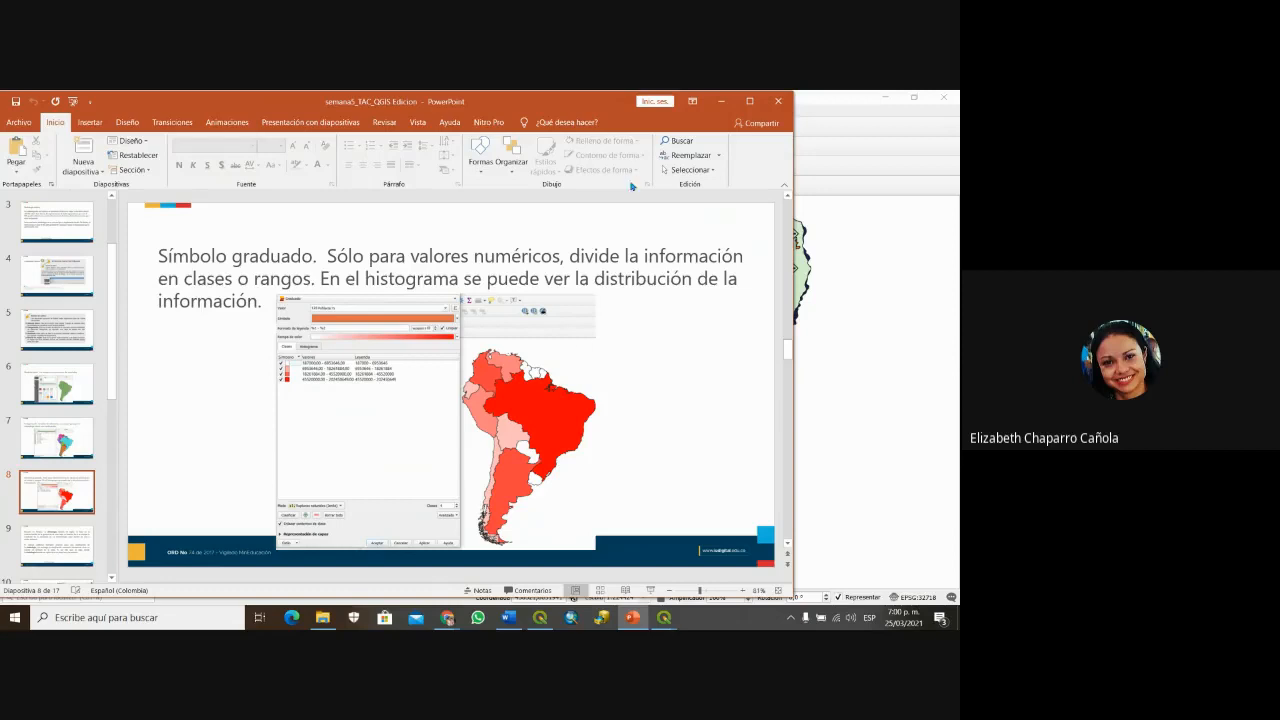
Step: Minimize PowerPoint to return to the QGIS forest-cover map
{"action": "left_click", "coordinate": [721, 101]}
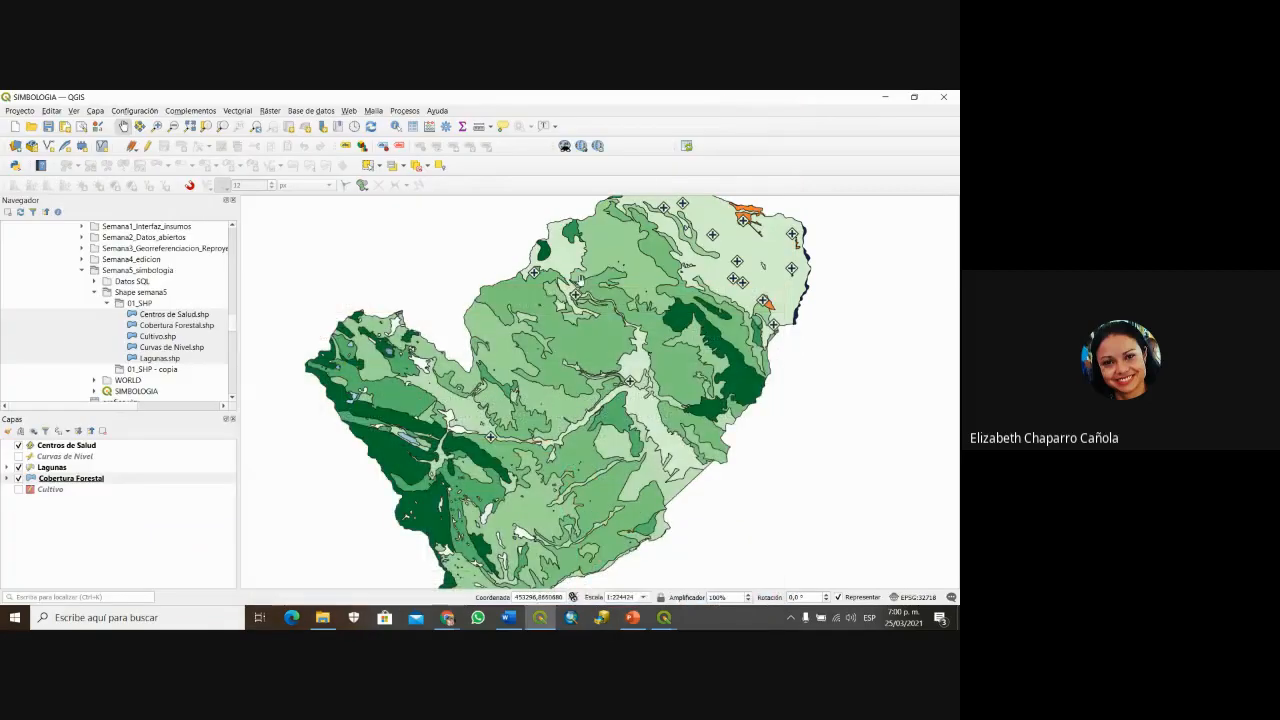
Step: Set the Lagunas symbology to Graduated on the AREA_M2 field and generate its classes
{"action": "left_click", "coordinate": [52, 468]}
{"action": "right_click", "coordinate": [57, 470]}
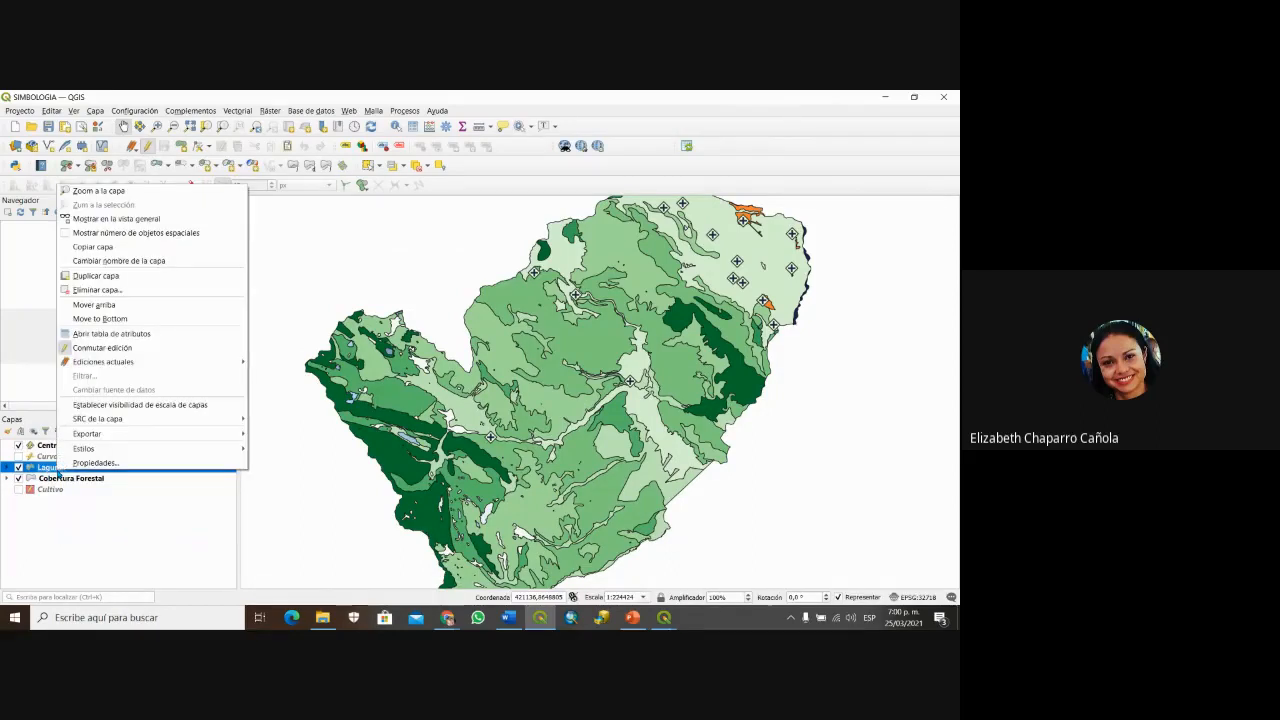
{"action": "left_click", "coordinate": [84, 463]}
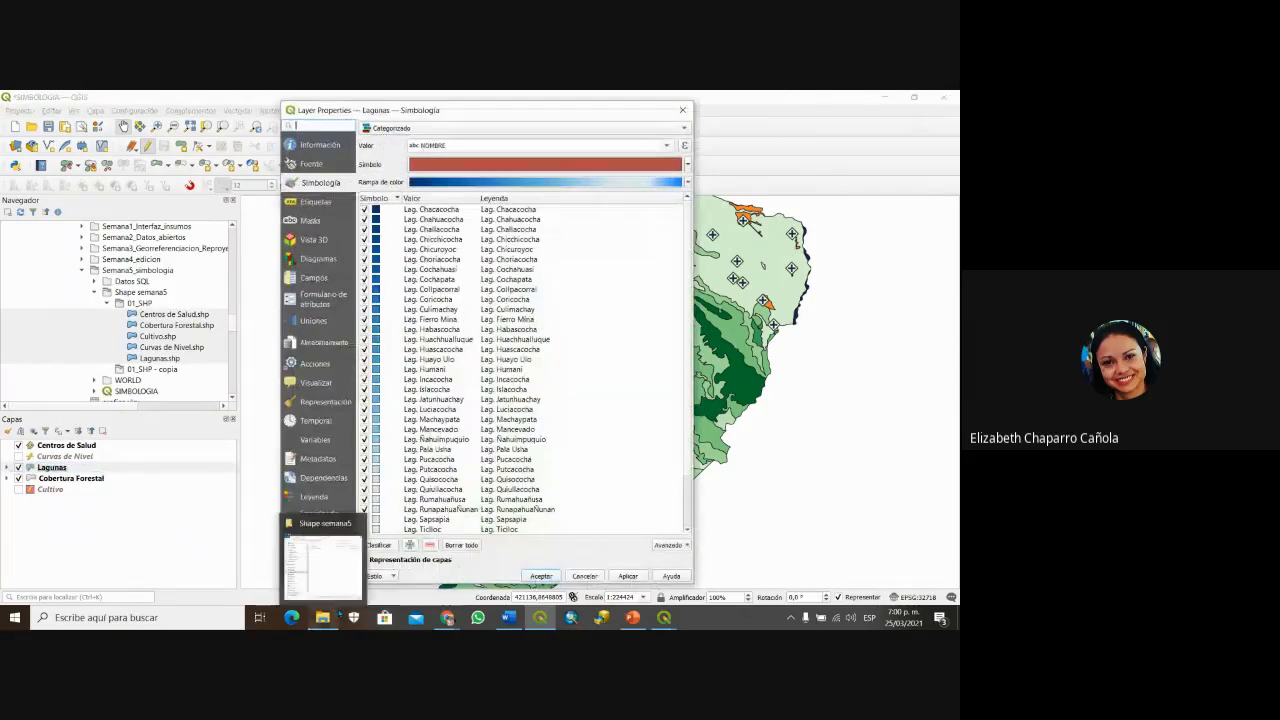
{"action": "left_click", "coordinate": [396, 133]}
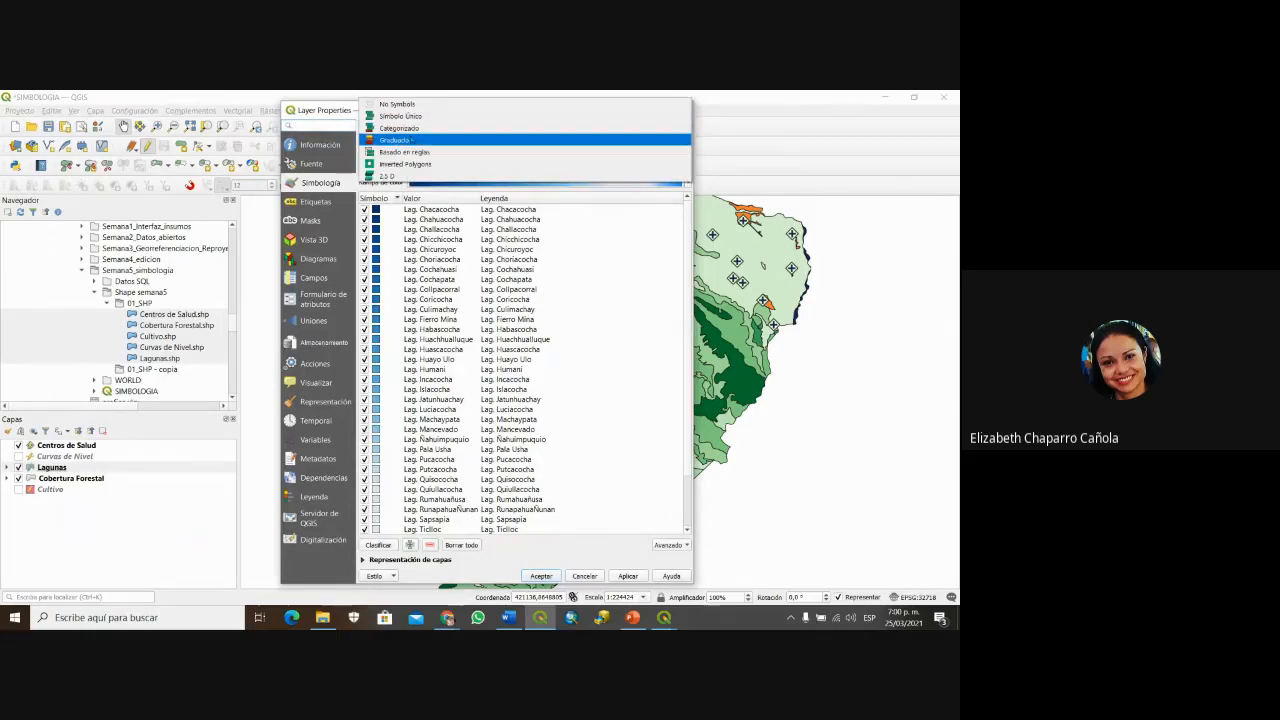
{"action": "left_click", "coordinate": [411, 140]}
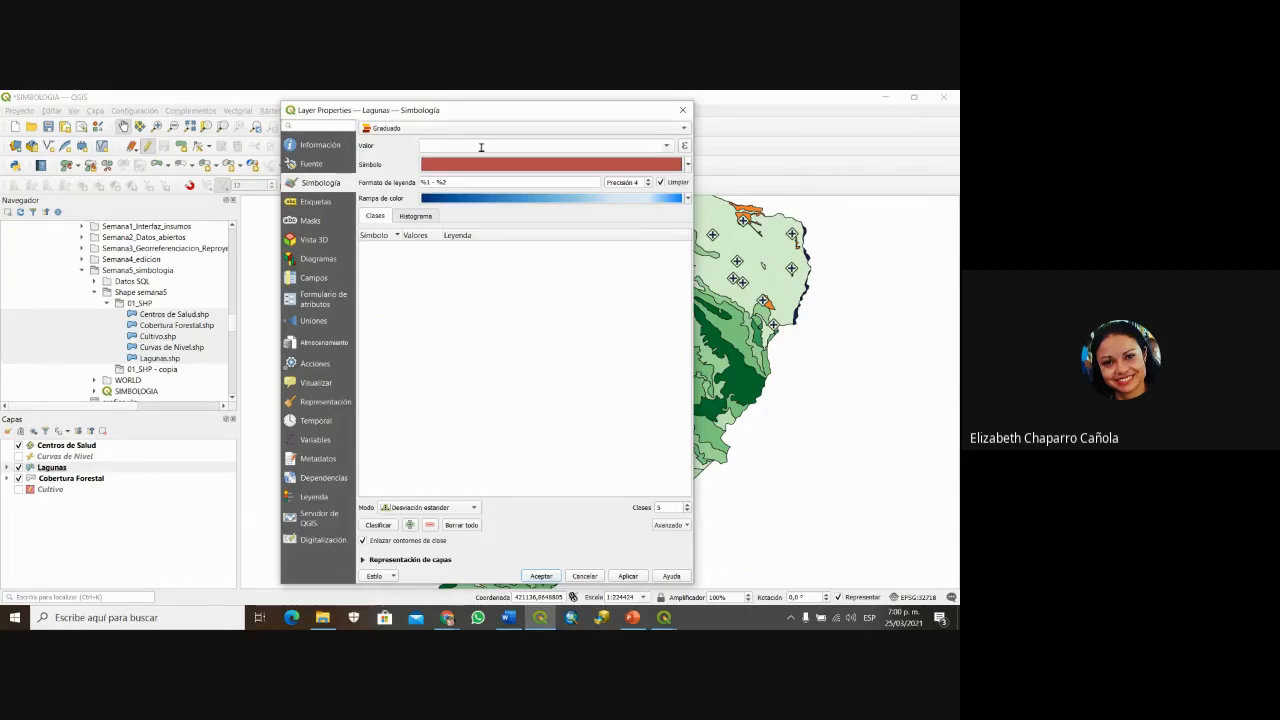
{"action": "left_click", "coordinate": [668, 146]}
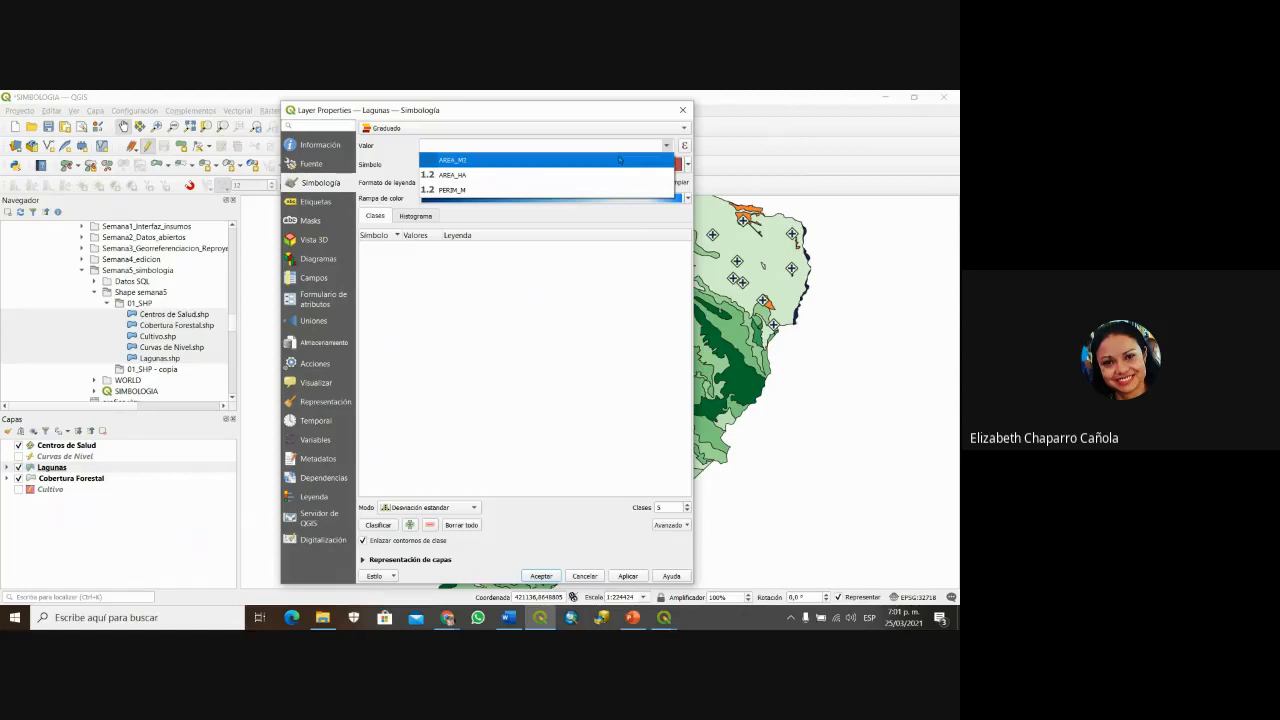
{"action": "left_click", "coordinate": [480, 162]}
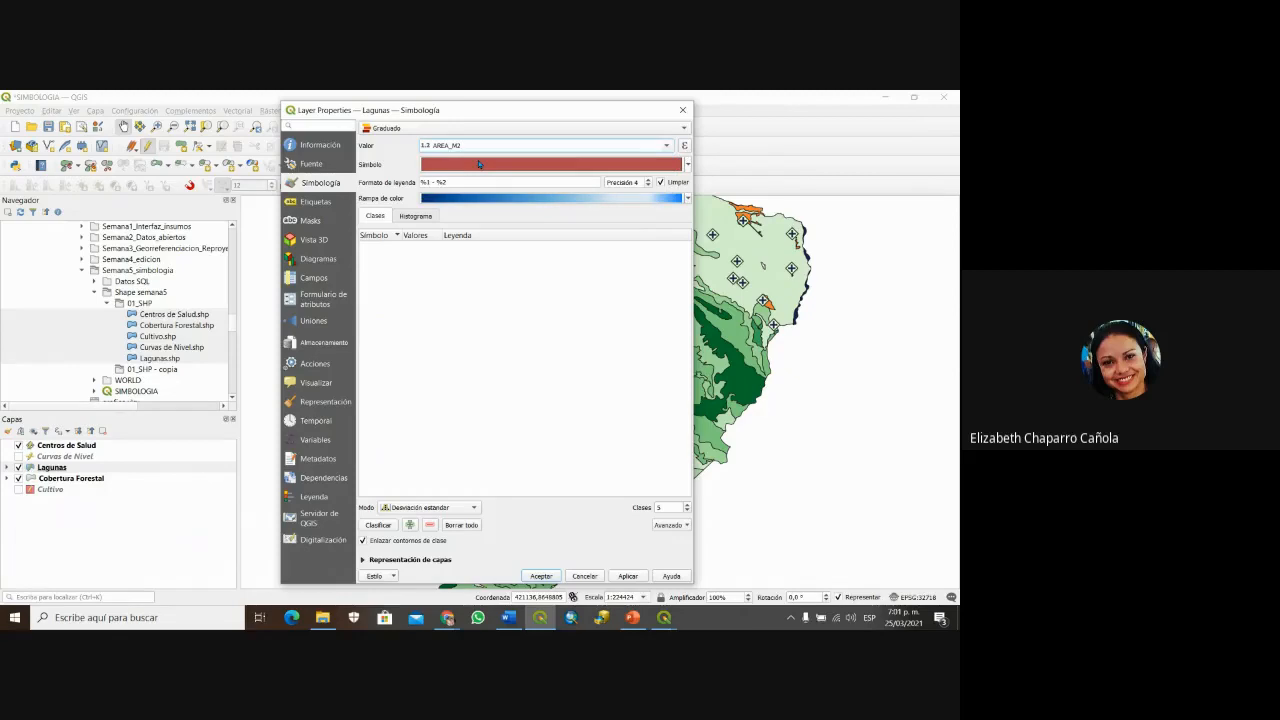
{"action": "left_click", "coordinate": [378, 525]}
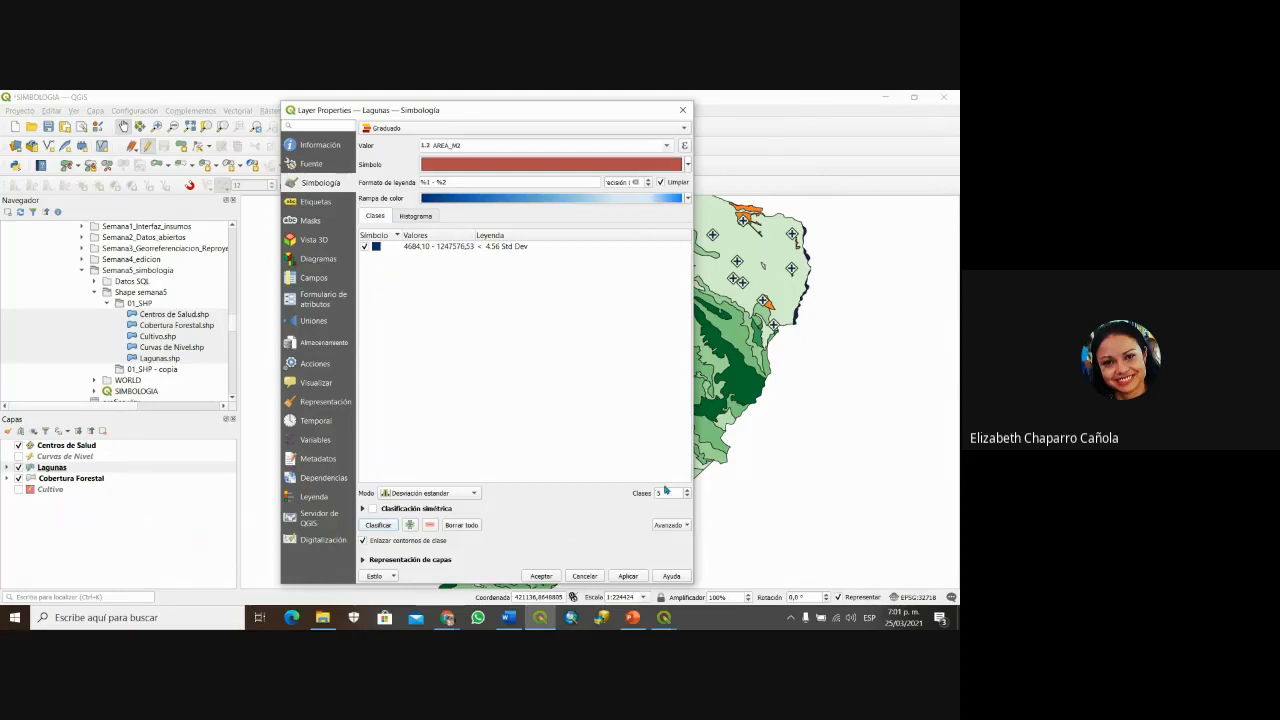
Step: Set the Lagunas classification mode to natural breaks (Jenks) with six classes
{"action": "left_click", "coordinate": [475, 495]}
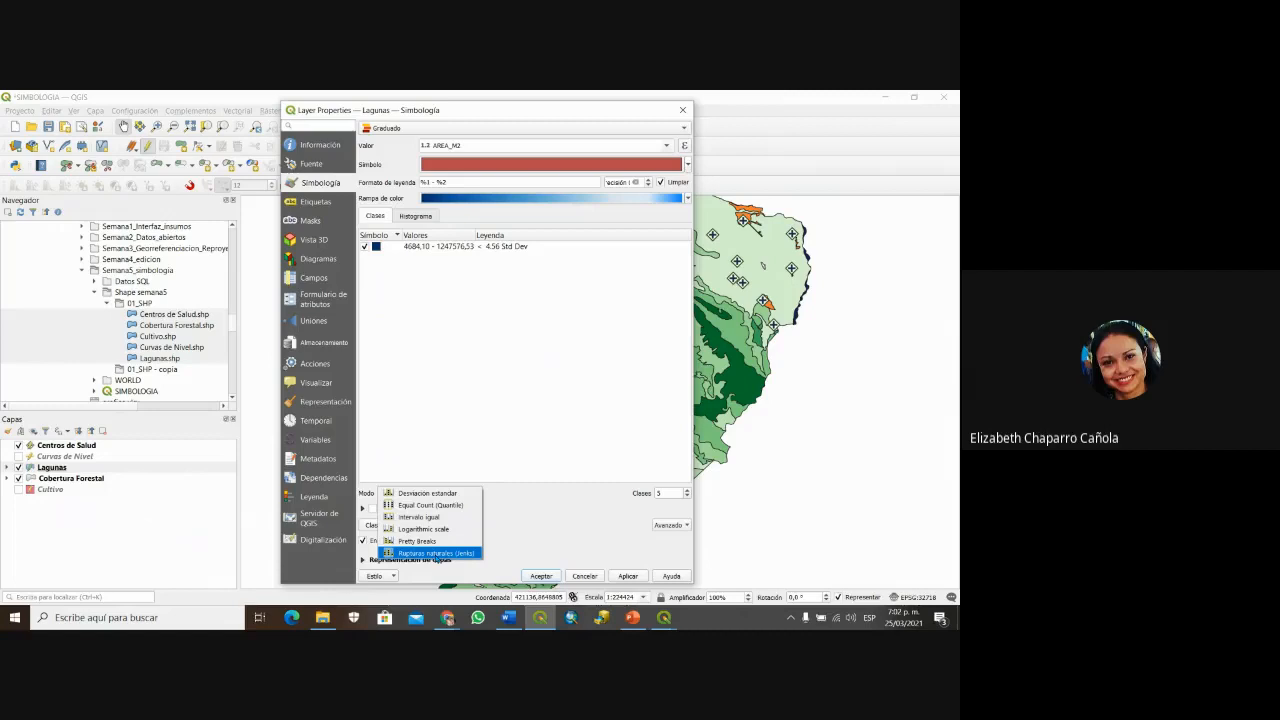
{"action": "left_click", "coordinate": [432, 553]}
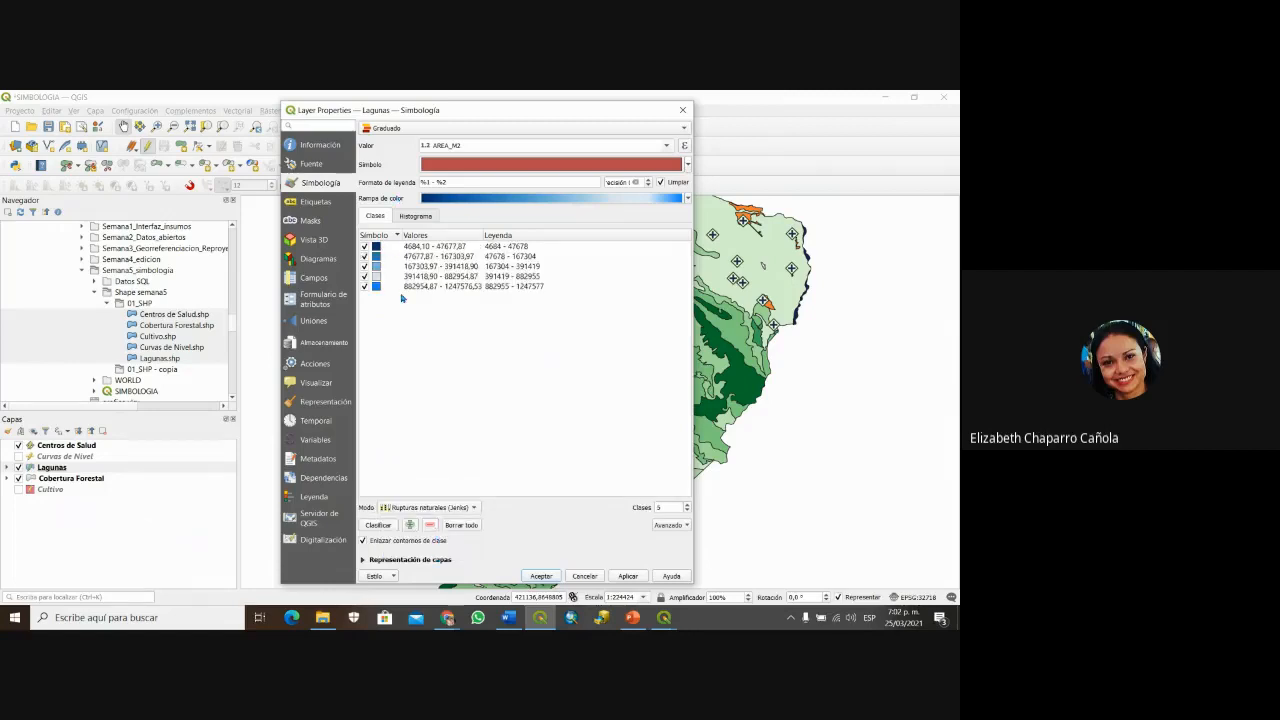
{"action": "left_click", "coordinate": [430, 507]}
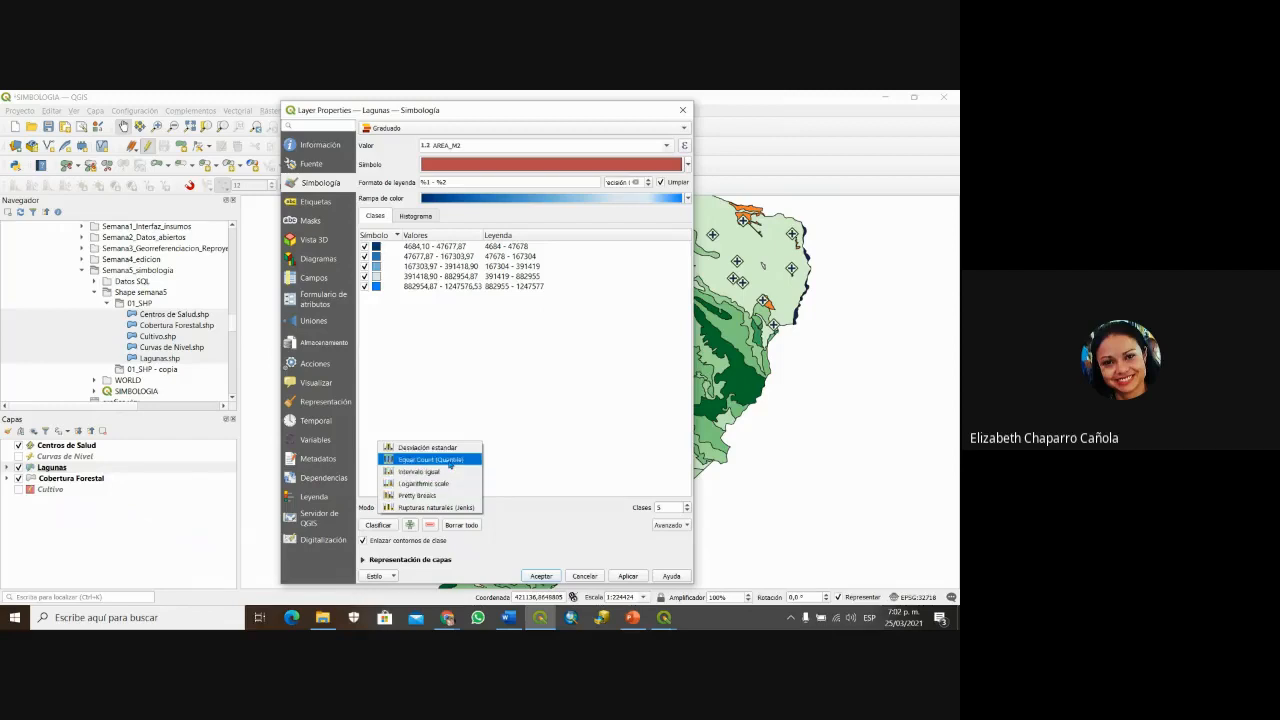
{"action": "left_click", "coordinate": [453, 472]}
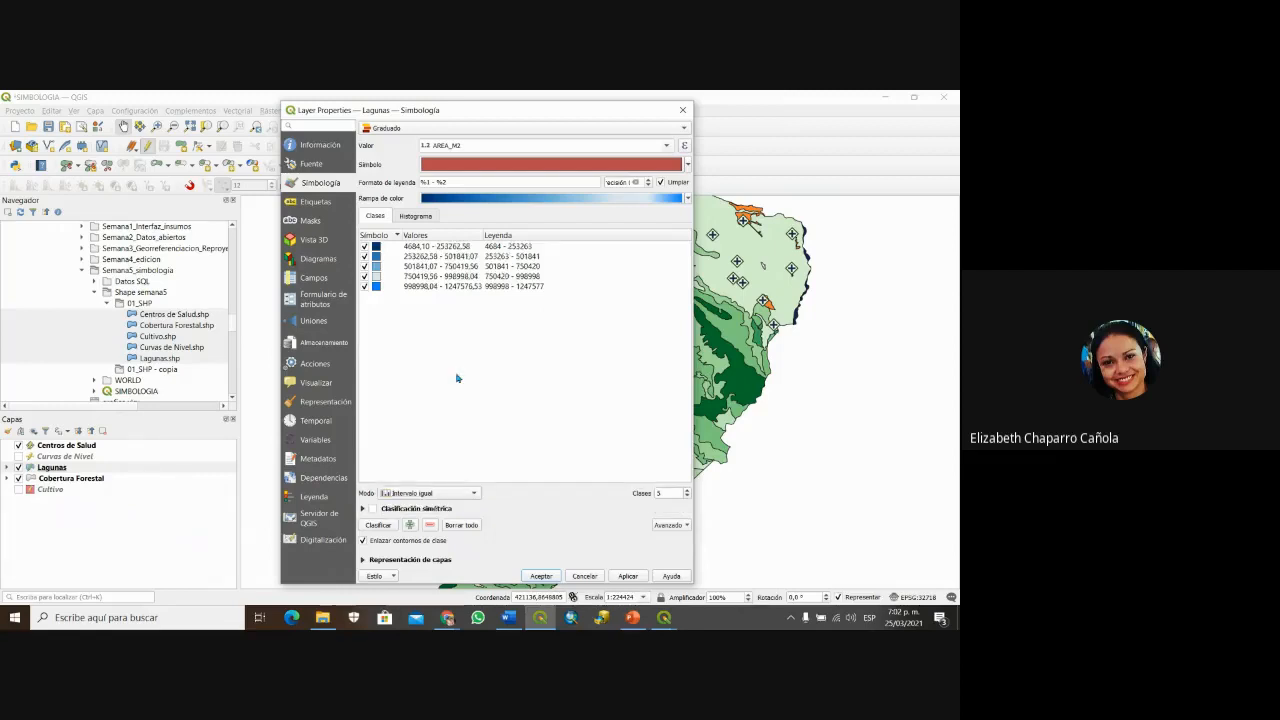
{"action": "left_click", "coordinate": [464, 493]}
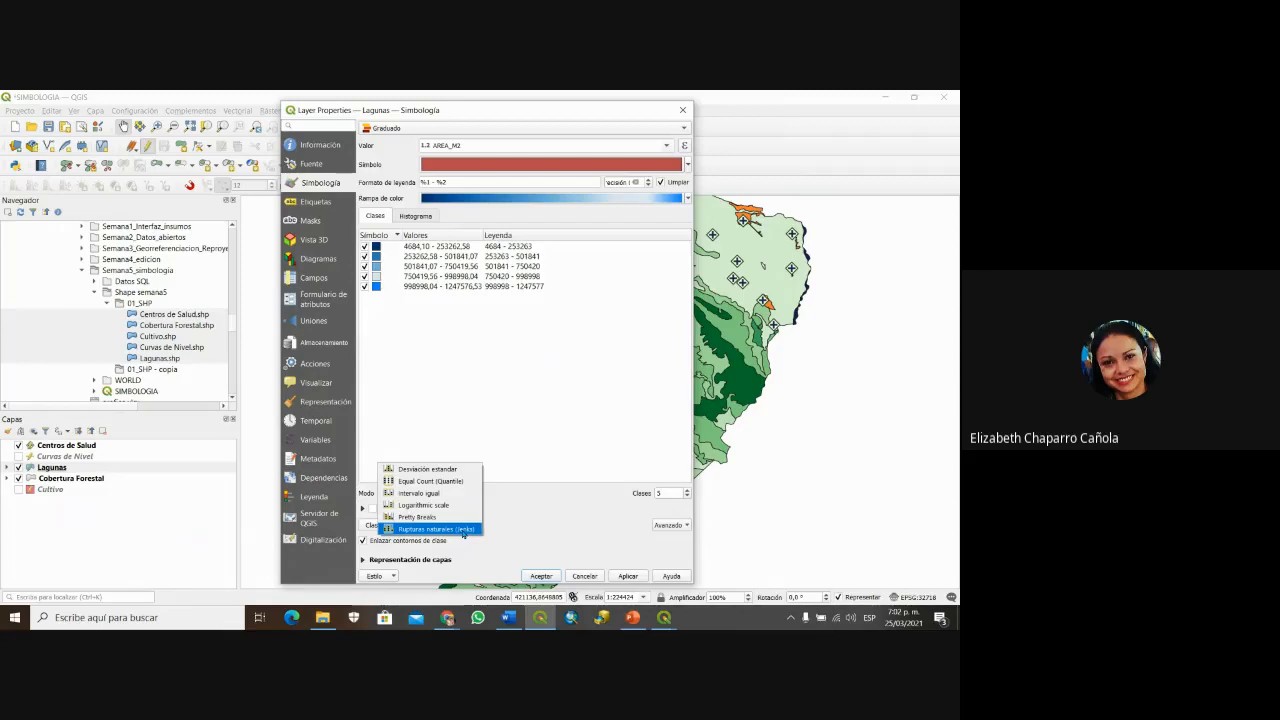
{"action": "left_click", "coordinate": [463, 531]}
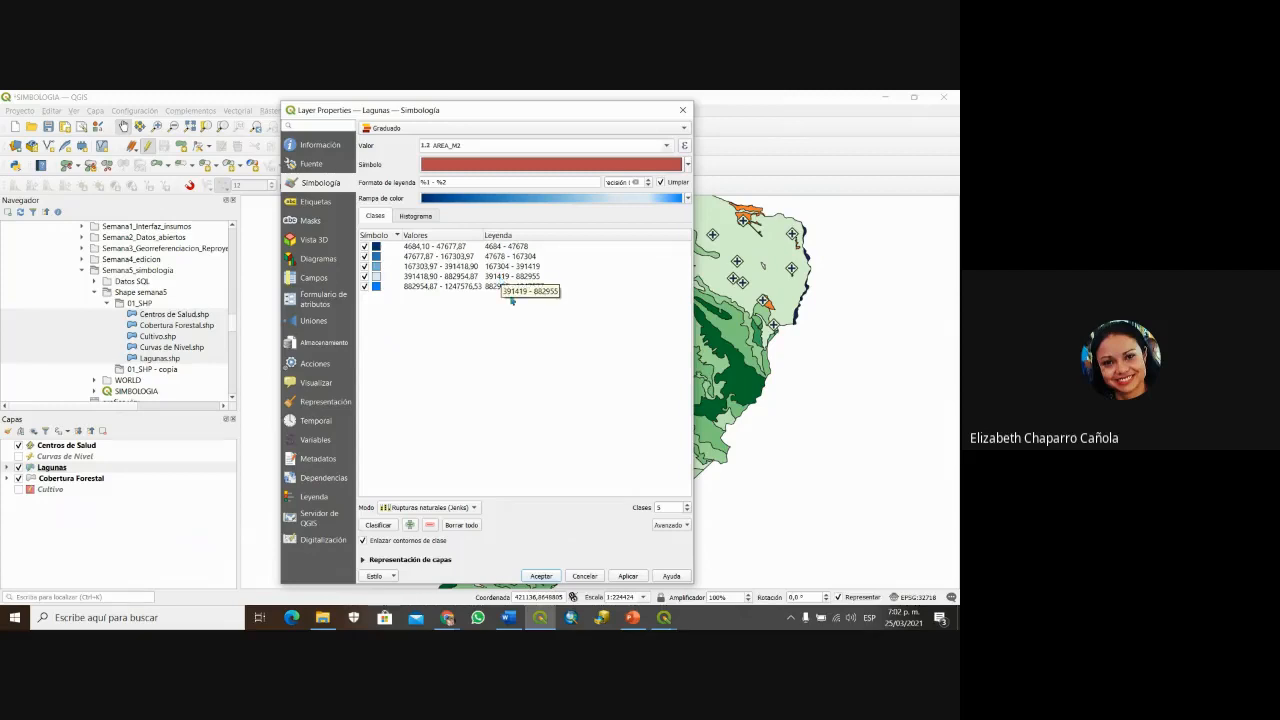
{"action": "left_click", "coordinate": [687, 506]}
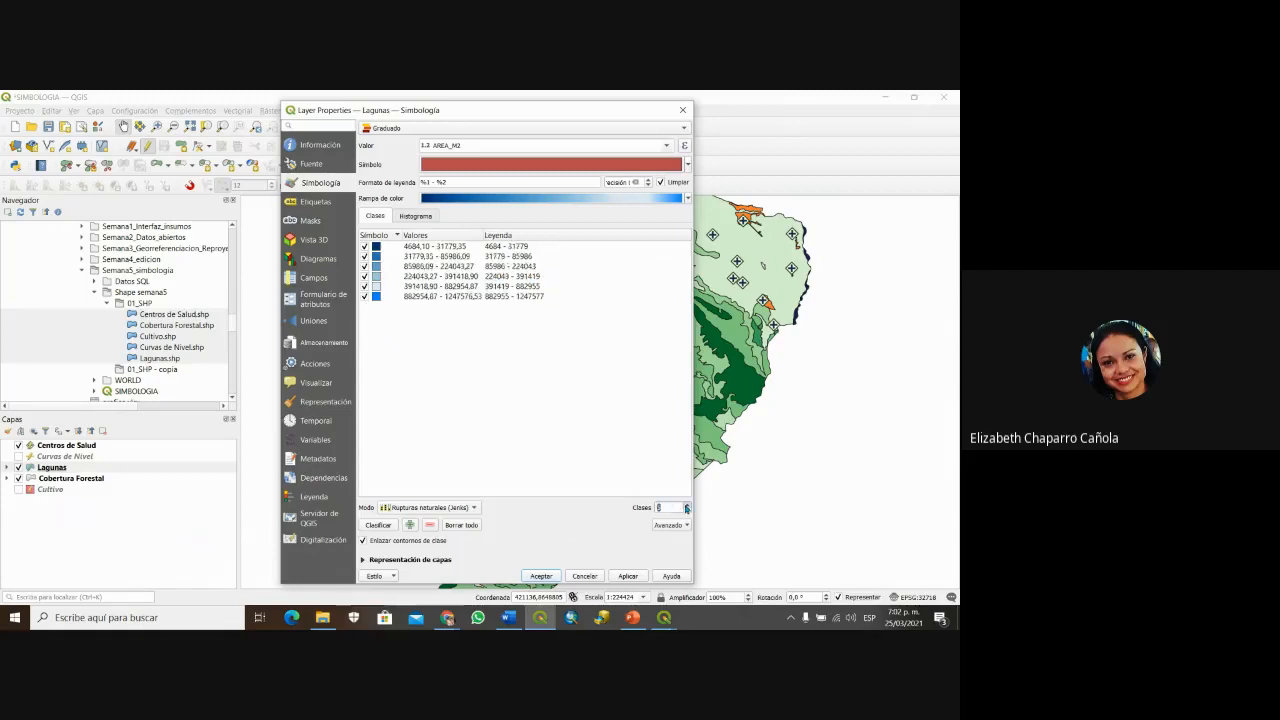
Step: Try up to nine classes, then settle the Lagunas classification on four classes
{"action": "left_click", "coordinate": [687, 506]}
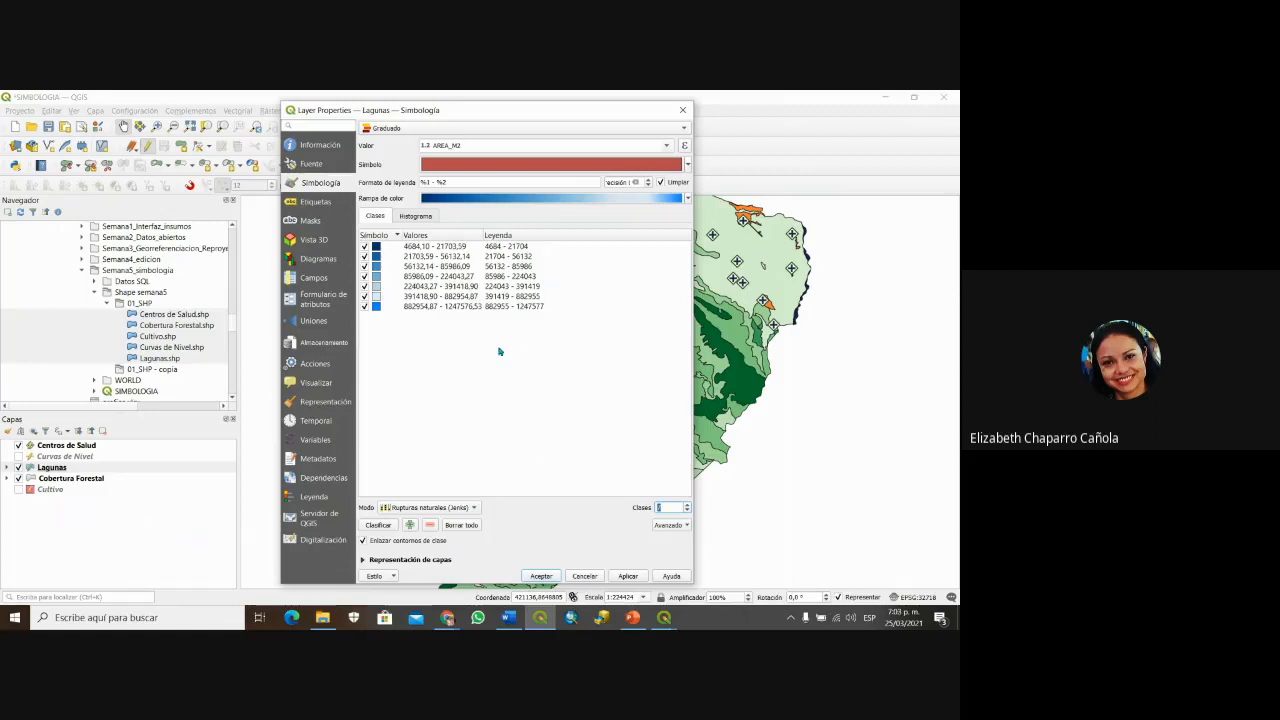
{"action": "left_click", "coordinate": [689, 505]}
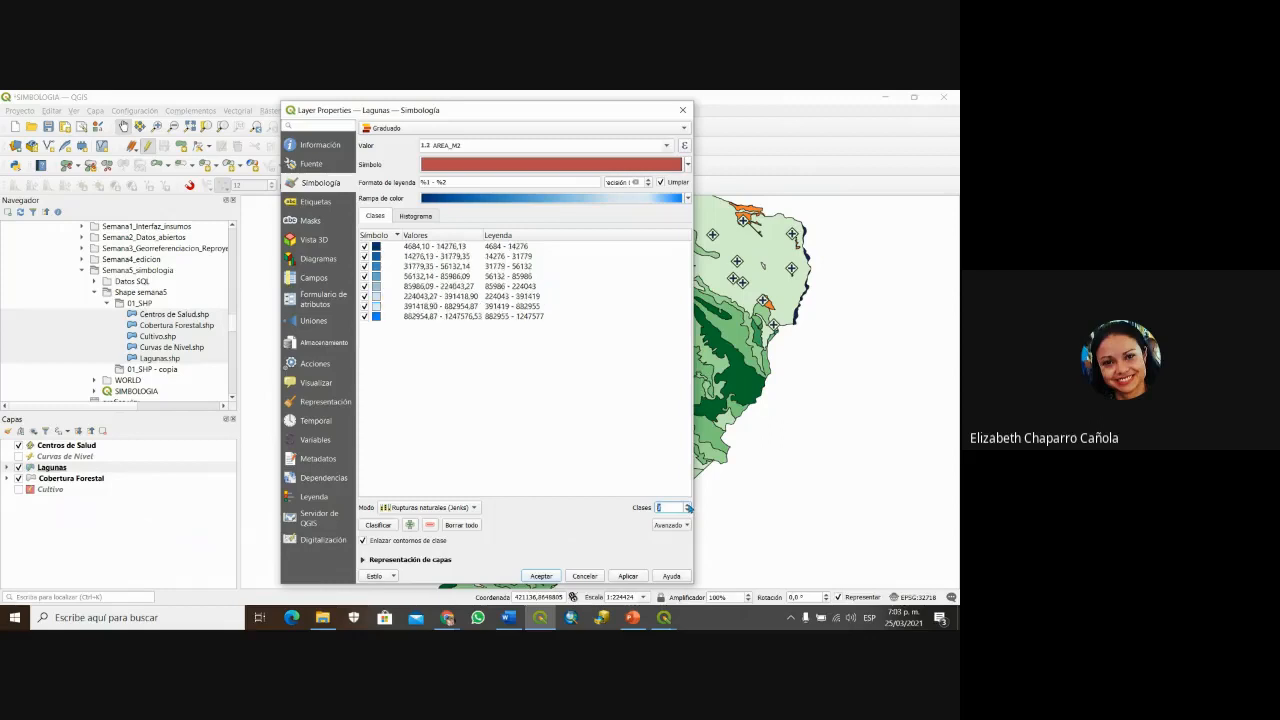
{"action": "left_click", "coordinate": [689, 505]}
{"action": "left_click", "coordinate": [687, 511]}
{"action": "left_click", "coordinate": [687, 511]}
{"action": "left_click", "coordinate": [687, 511]}
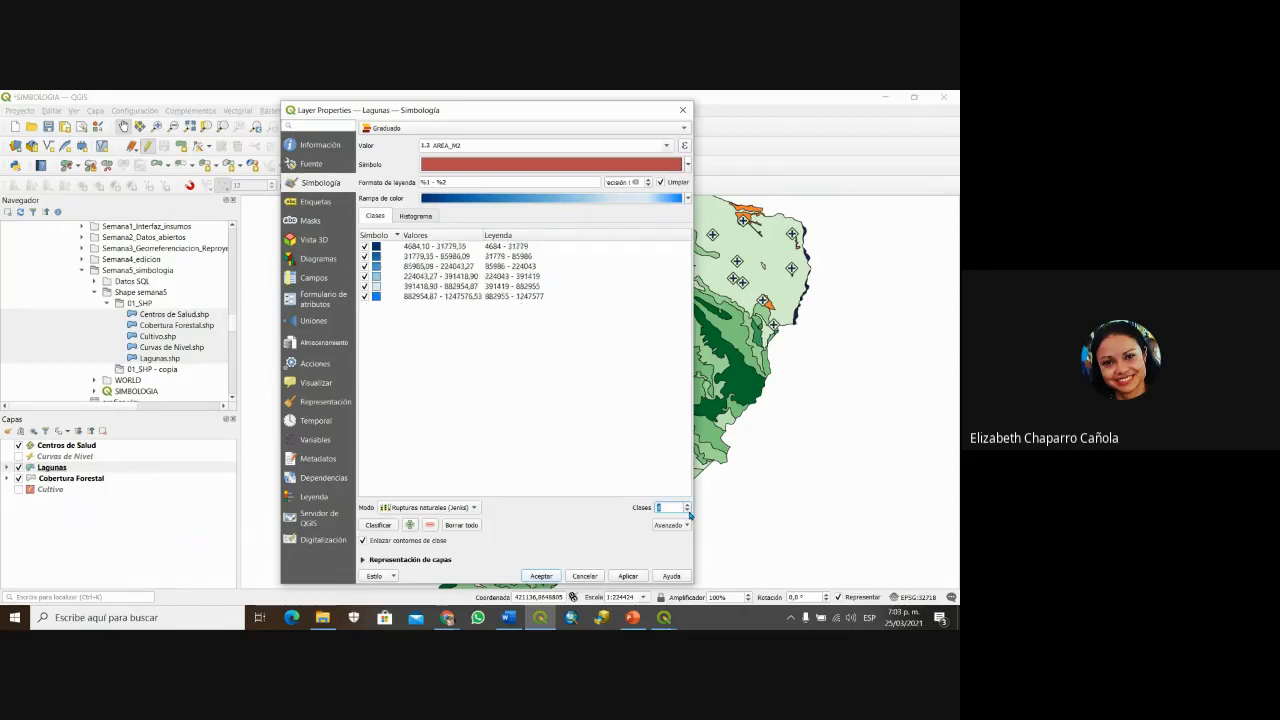
{"action": "left_click", "coordinate": [687, 511]}
{"action": "left_click", "coordinate": [687, 511]}
{"action": "left_click", "coordinate": [565, 386]}
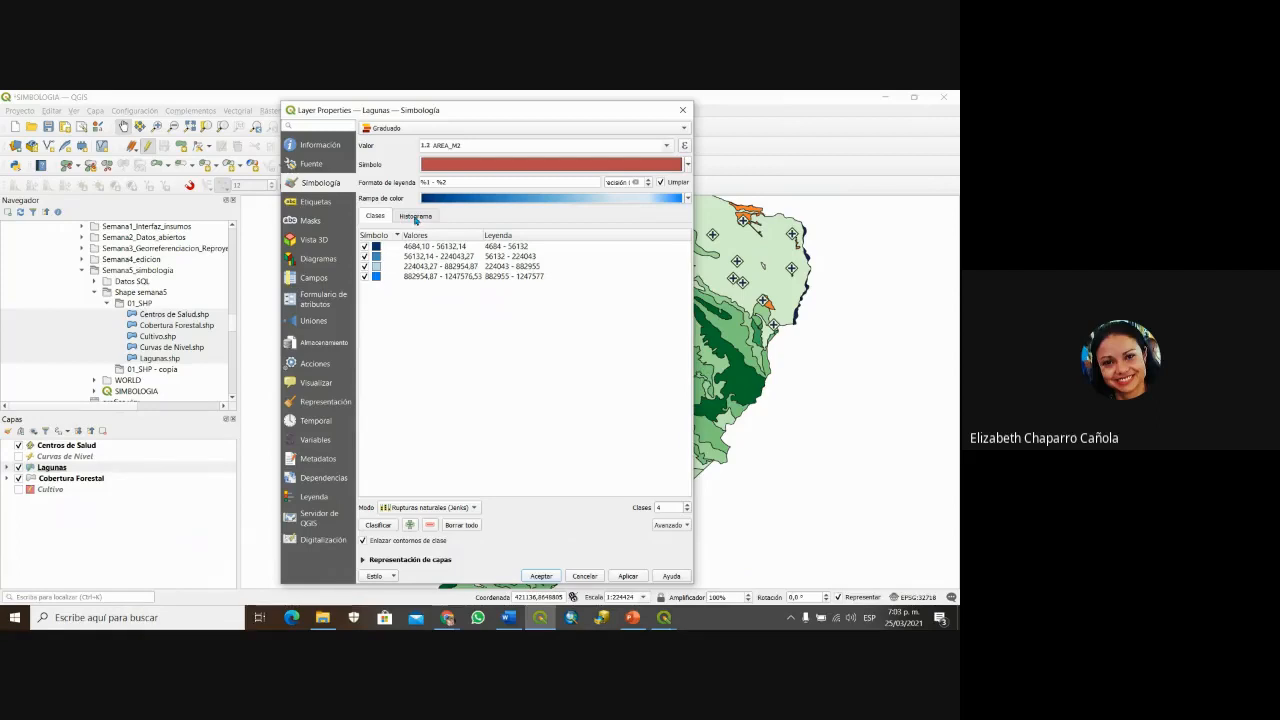
Step: Switch to equal intervals and load the AREA_M2 values into the histogram
{"action": "left_click", "coordinate": [474, 508]}
{"action": "left_click", "coordinate": [429, 476]}
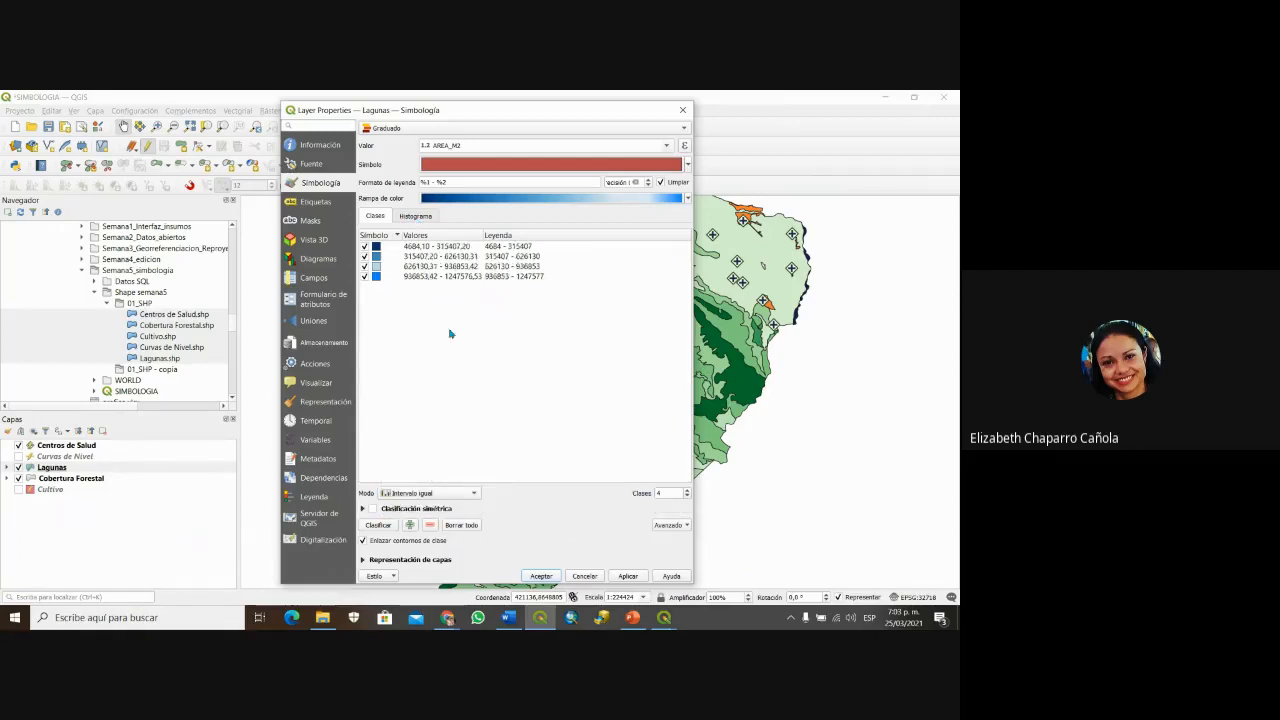
{"action": "left_click", "coordinate": [418, 216]}
{"action": "left_click", "coordinate": [421, 242]}
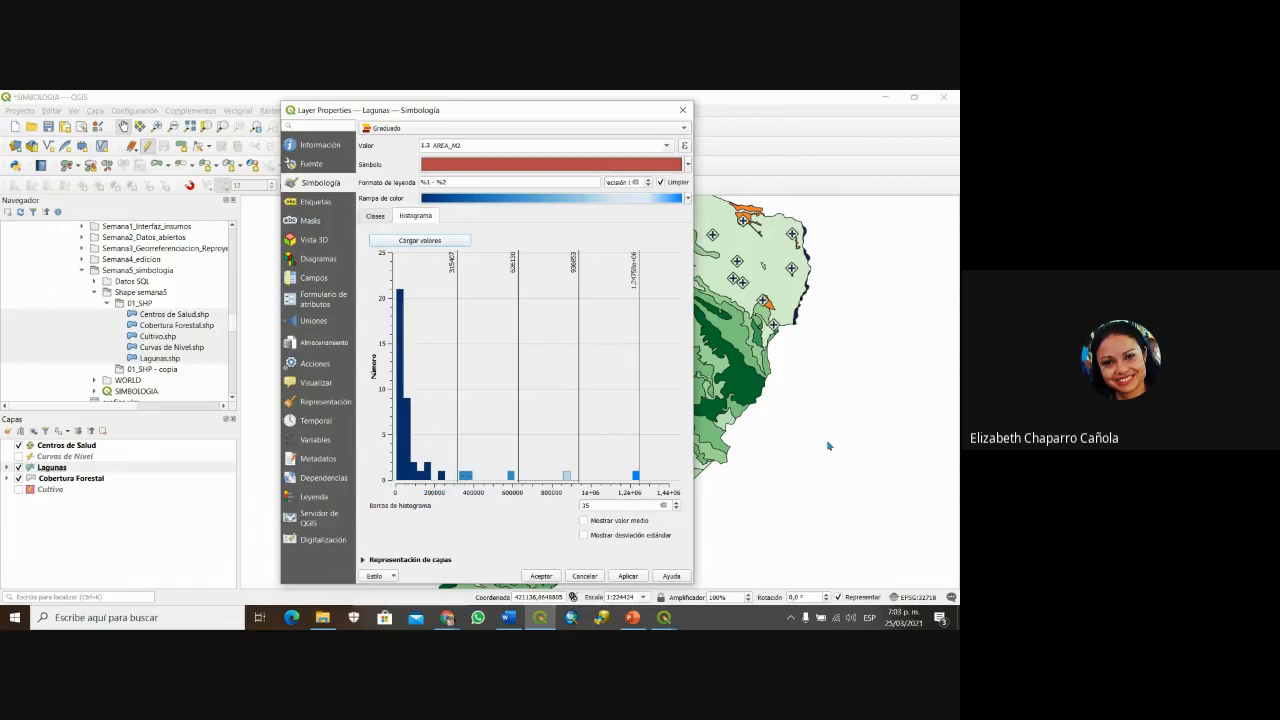
Step: Return to four Jenks classes (breaks 56132.14, 224043.27, 882954.87), check the histogram, and apply
{"action": "left_click", "coordinate": [375, 216]}
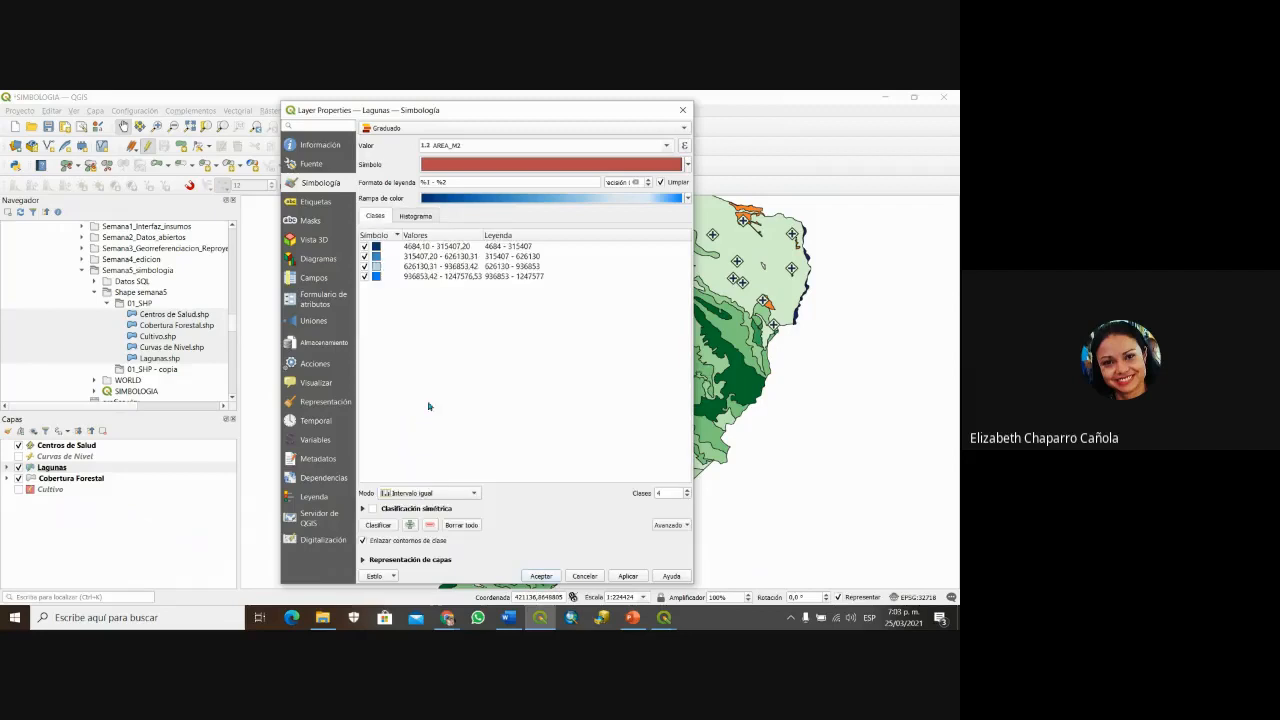
{"action": "left_click", "coordinate": [440, 493]}
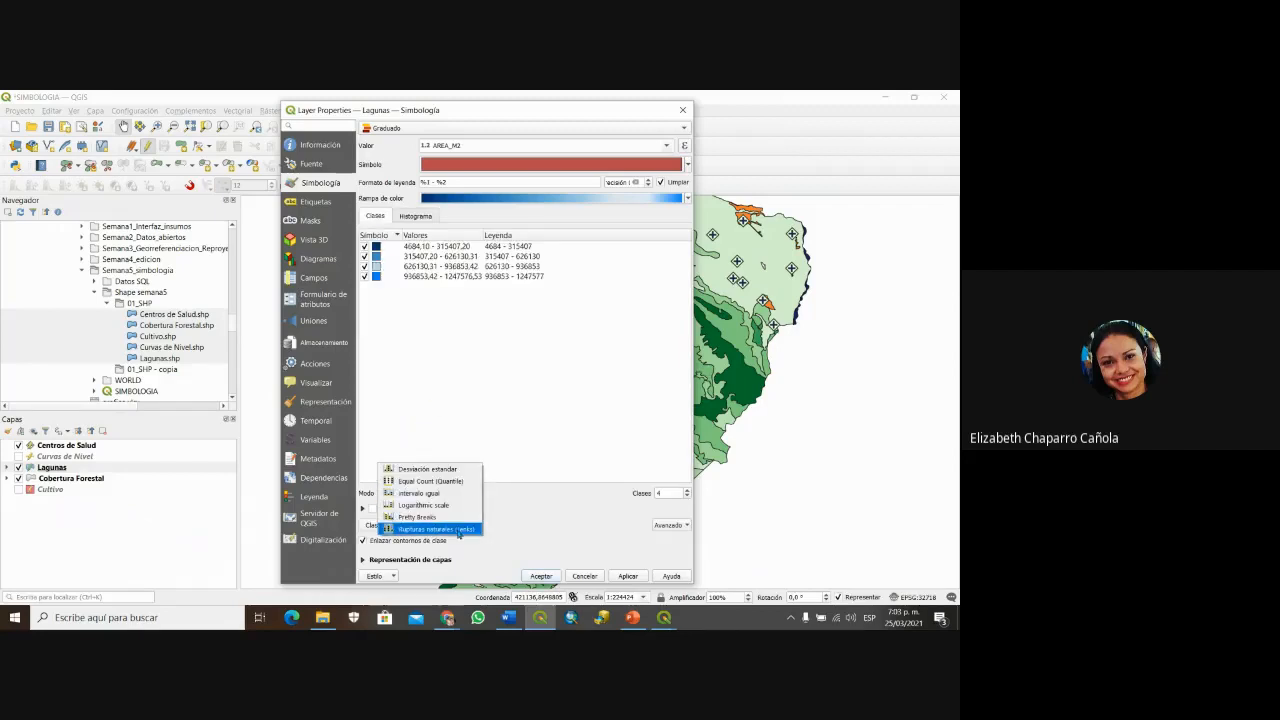
{"action": "left_click", "coordinate": [458, 529]}
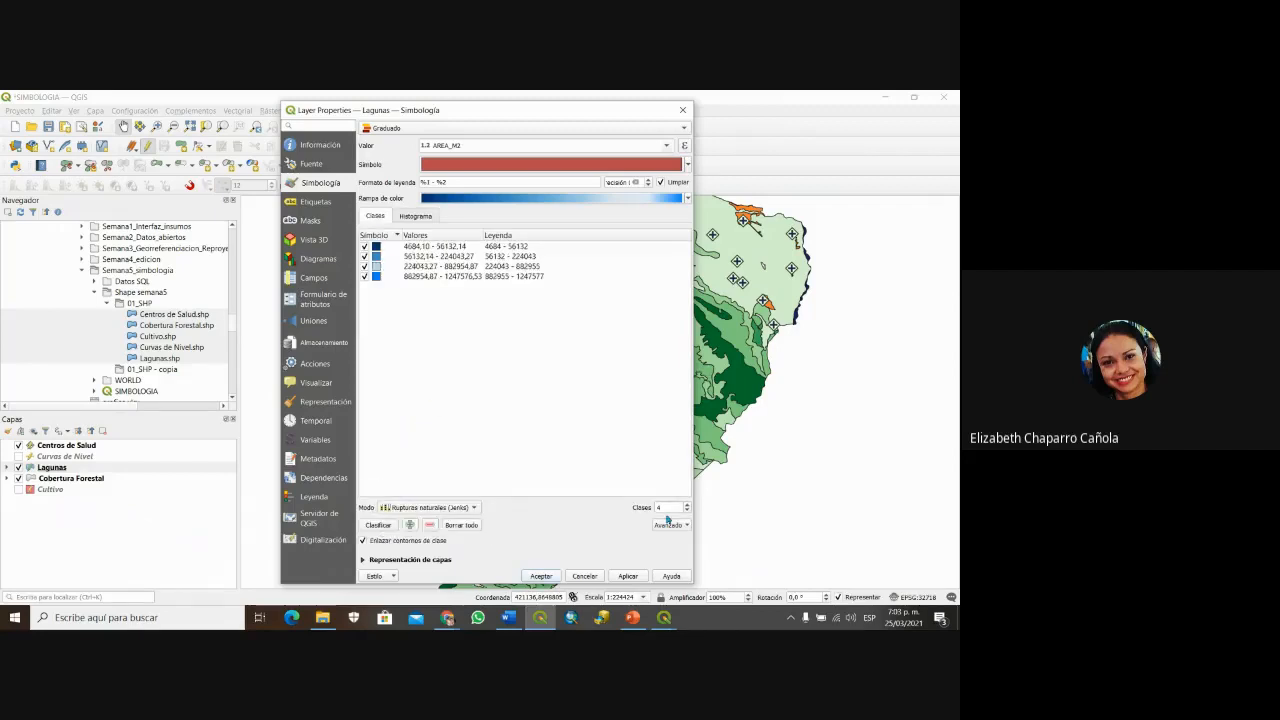
{"action": "left_click", "coordinate": [415, 216]}
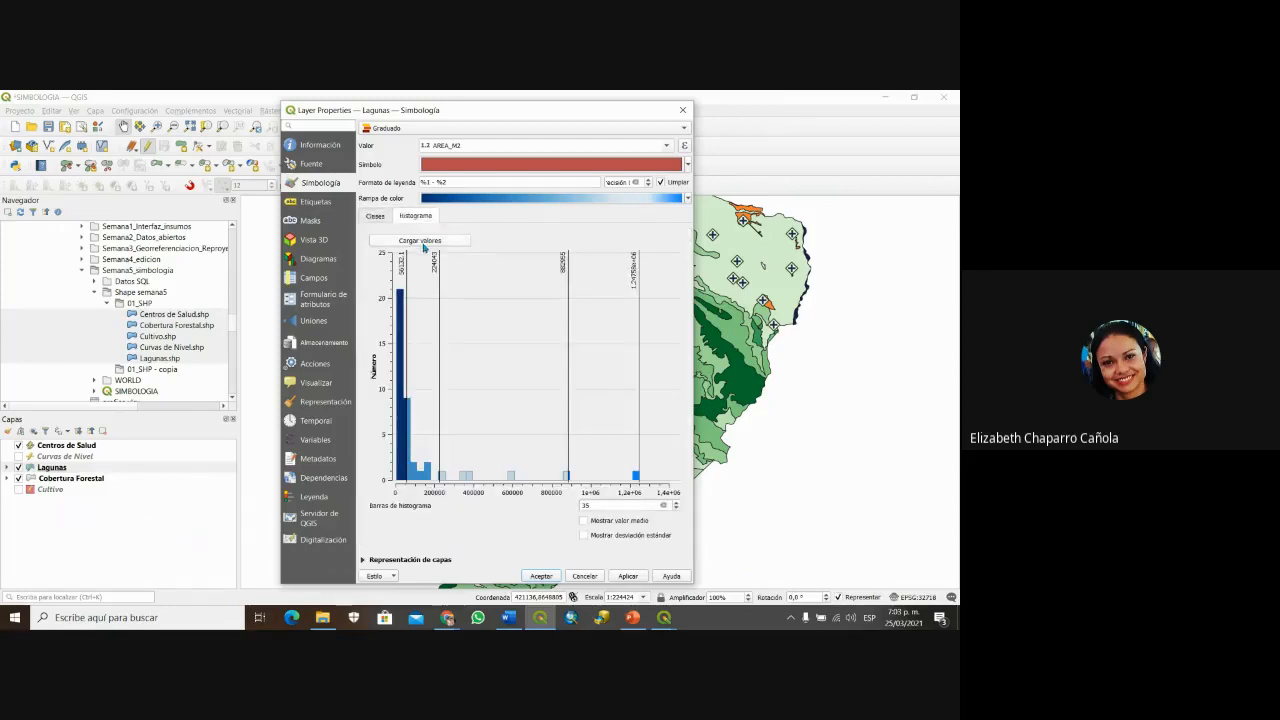
{"action": "left_click", "coordinate": [423, 243]}
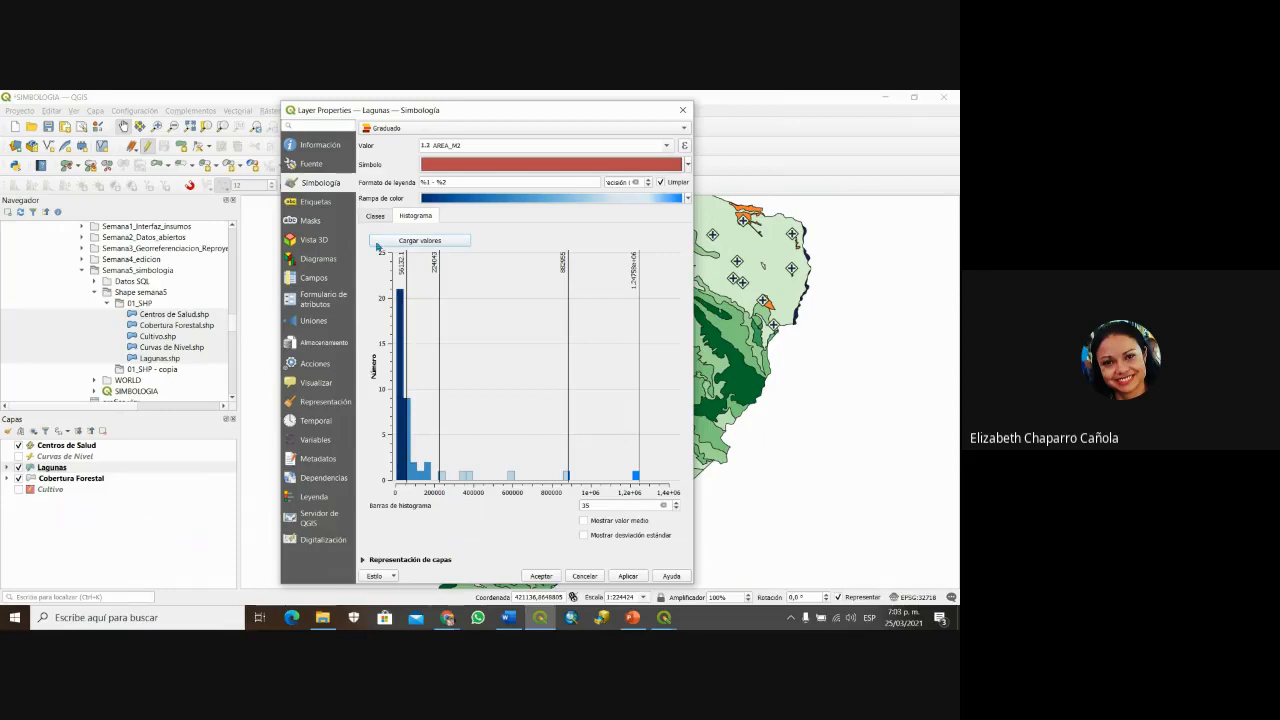
{"action": "left_click", "coordinate": [373, 217]}
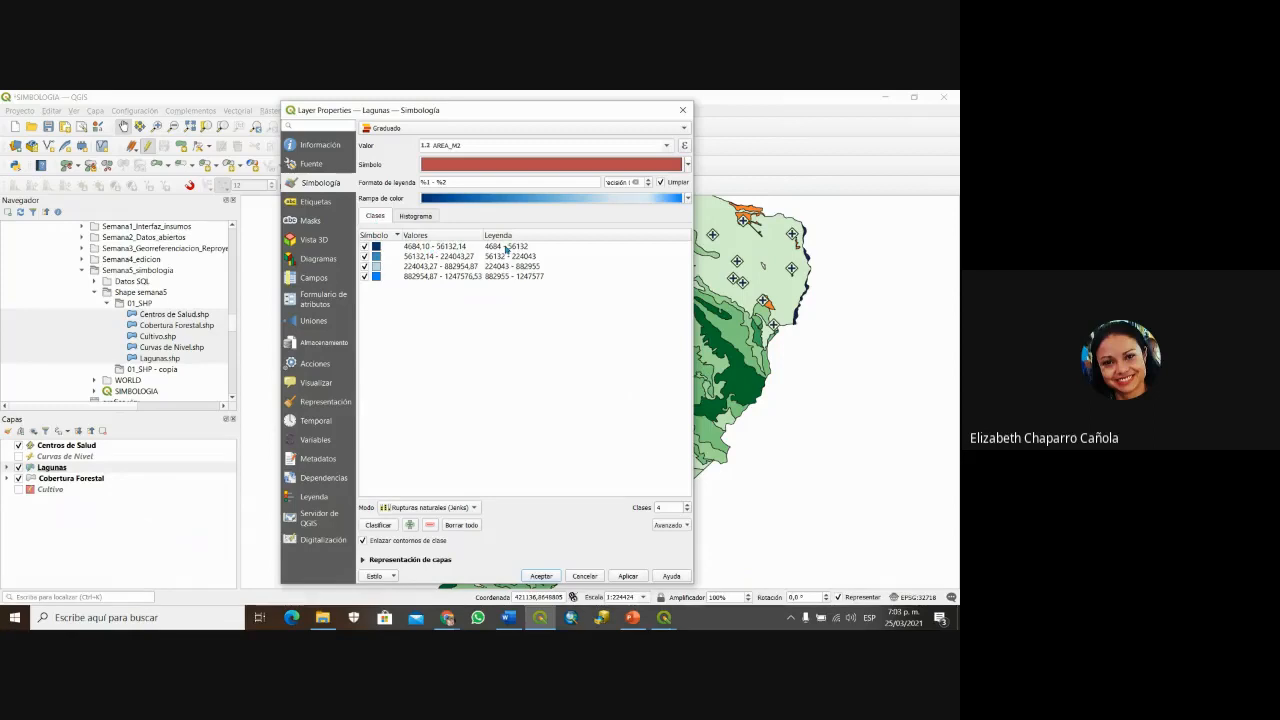
{"action": "left_click", "coordinate": [638, 579]}
Step: Close the layer properties and hide the Cobertura Forestal layer to reveal the Lagunas polygons
{"action": "left_click", "coordinate": [542, 578]}
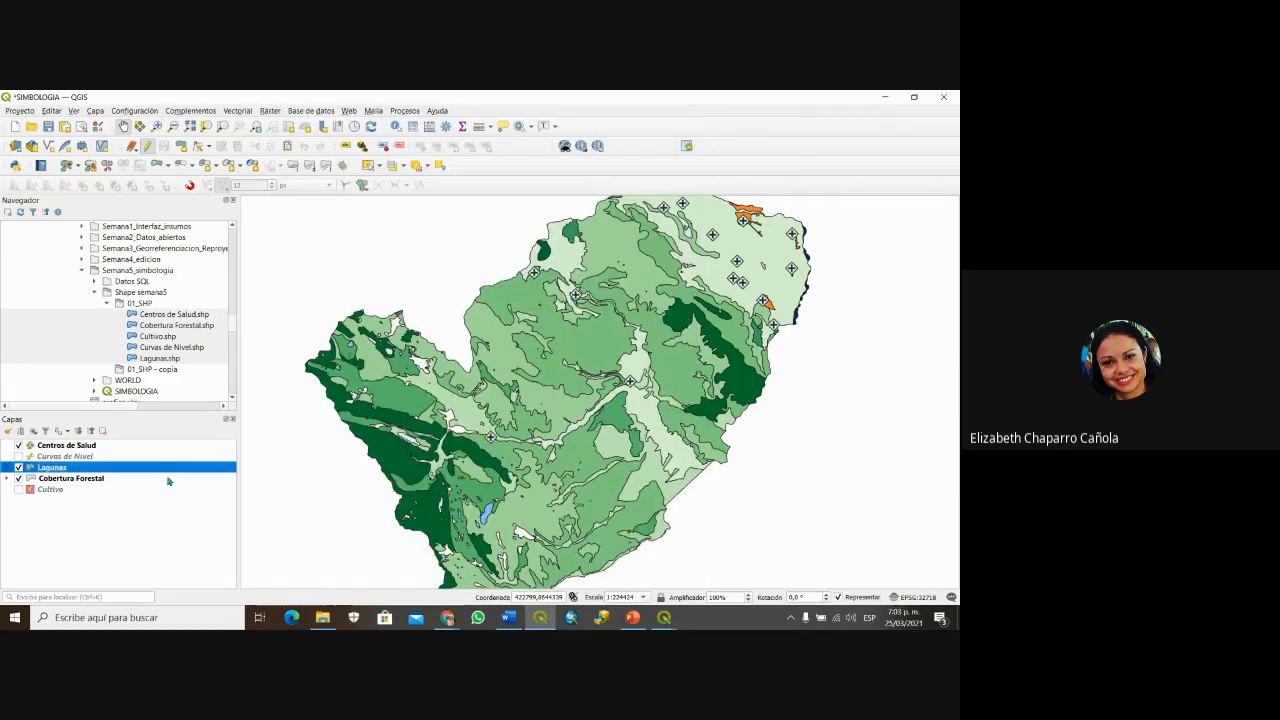
{"action": "left_click", "coordinate": [18, 478]}
{"action": "left_click_drag", "start_coordinate": [443, 488], "coordinate": [543, 419]}
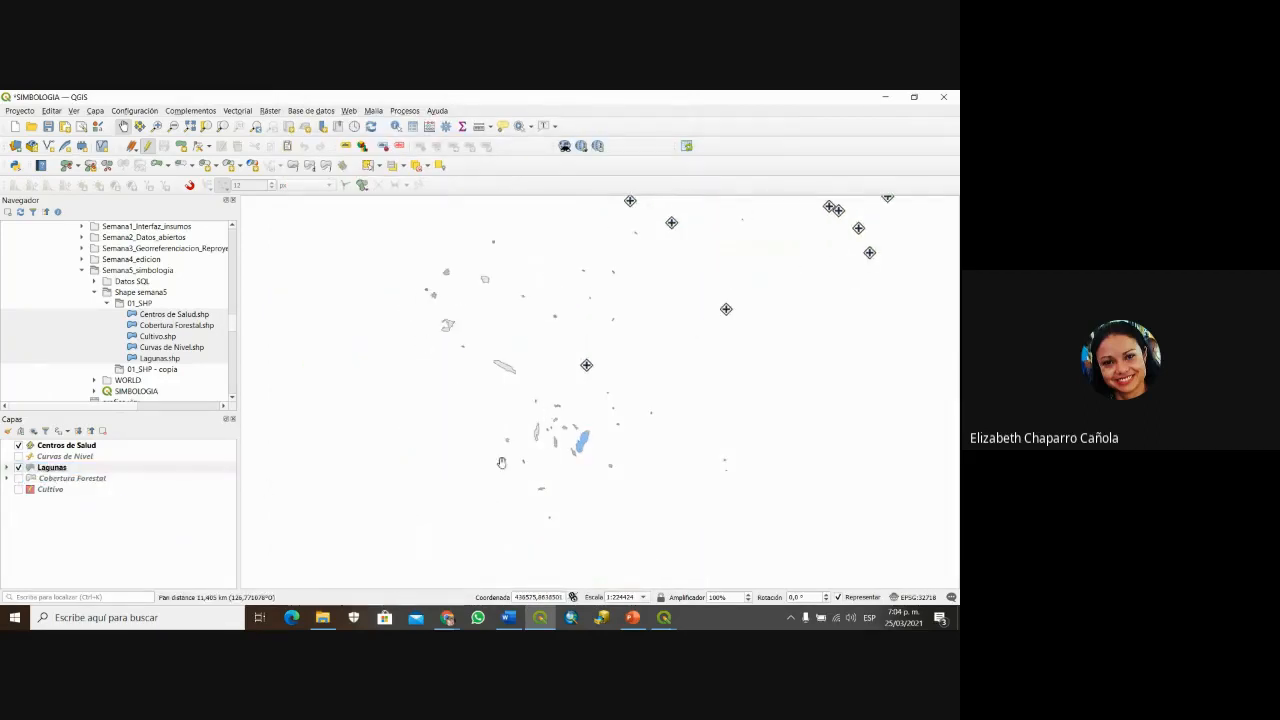
Step: Reopen the Lagunas properties, review the Representación de capas (layer rendering) options, and close them
{"action": "right_click", "coordinate": [68, 469]}
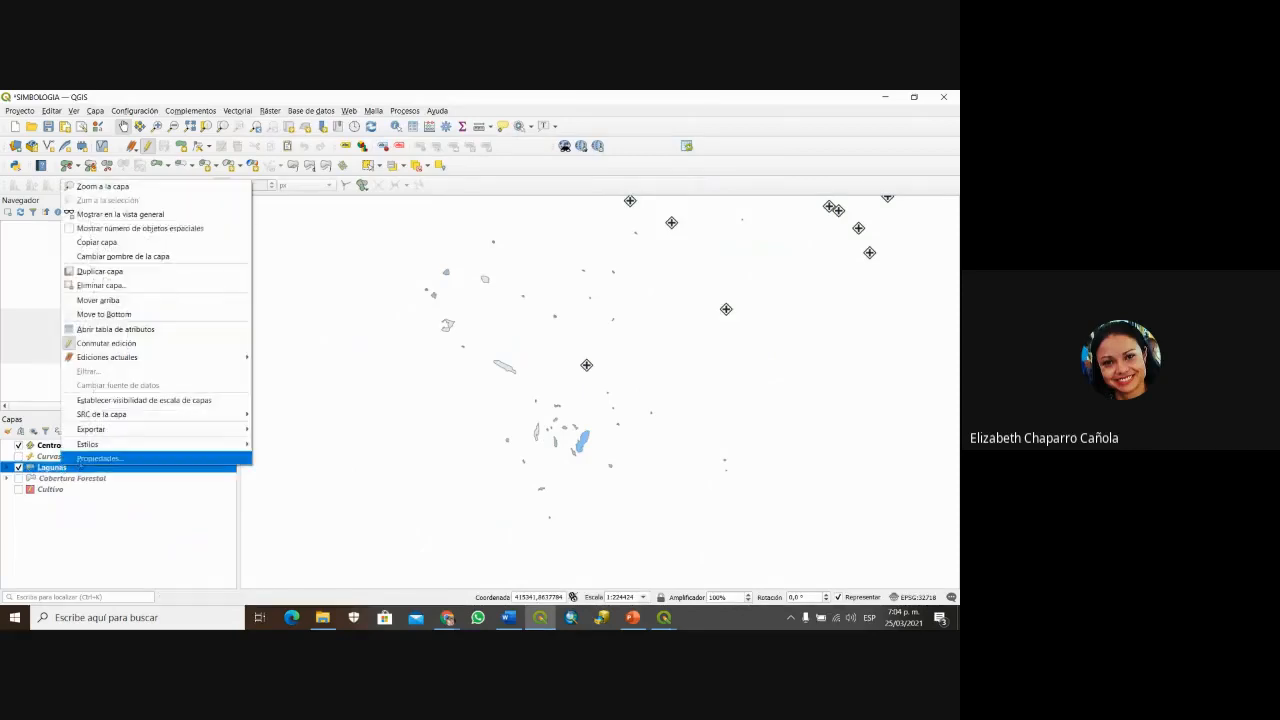
{"action": "left_click", "coordinate": [82, 459]}
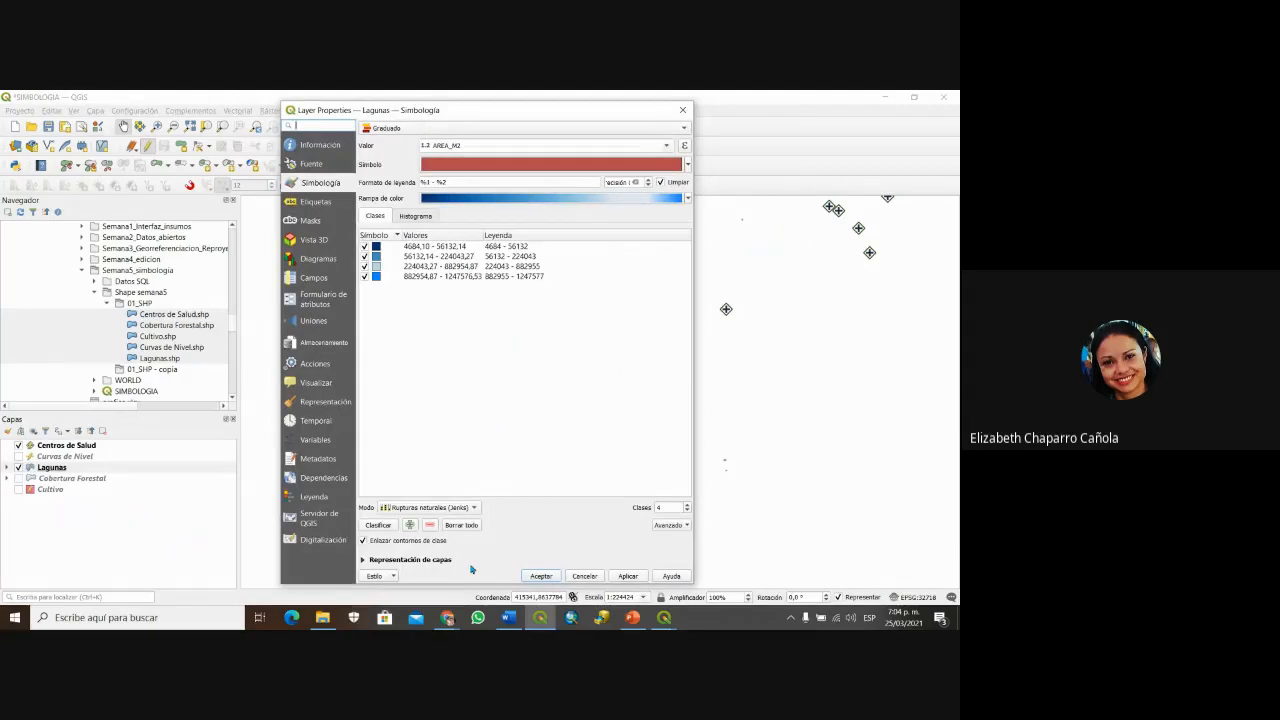
{"action": "left_click", "coordinate": [363, 560]}
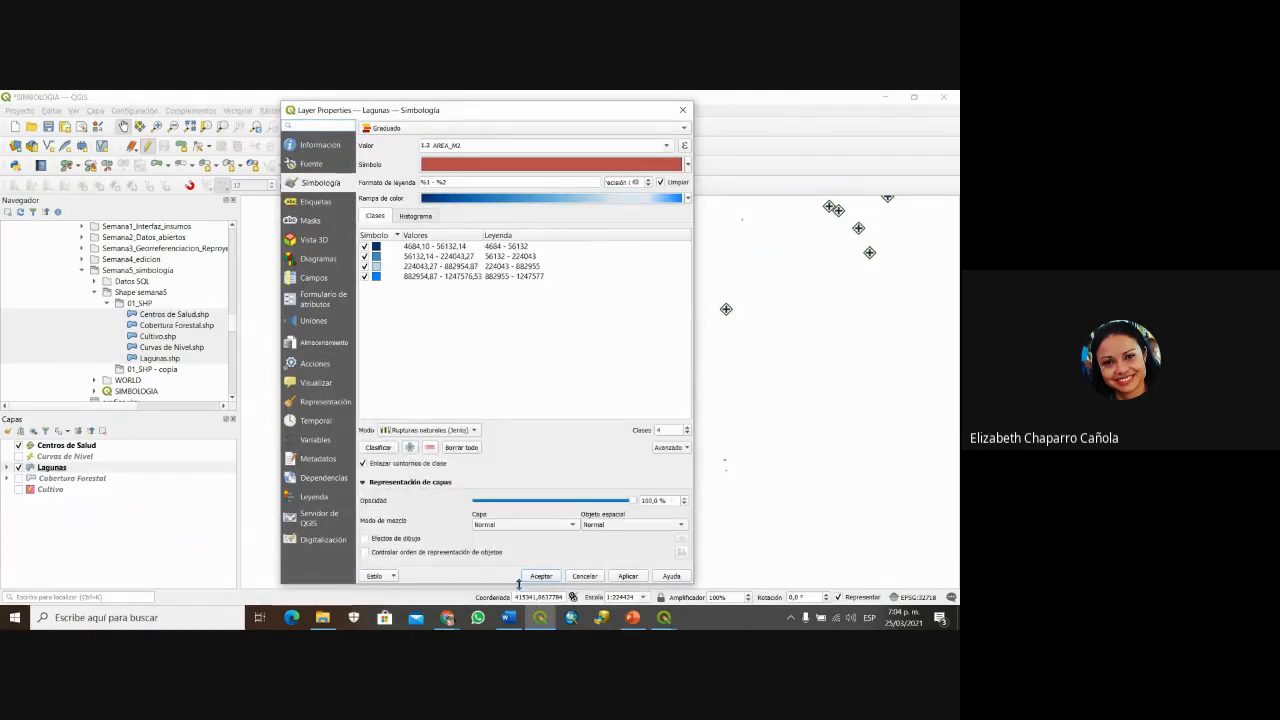
{"action": "left_click", "coordinate": [552, 584]}
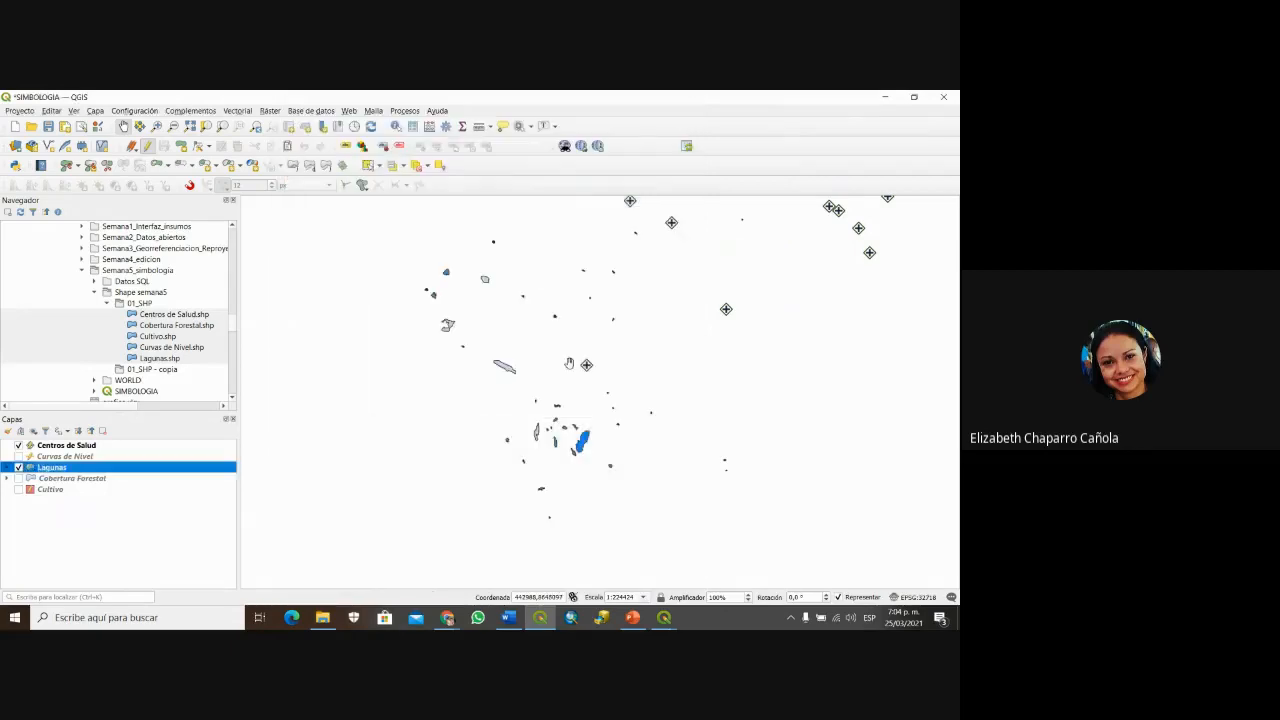
Step: Expand the Lagunas legend to list its four blue AREA_M2 classes, then bring up the PowerPoint slide
{"action": "scroll", "coordinate": [569, 364], "scroll_direction": "down", "scroll_amount": 1}
{"action": "scroll", "coordinate": [568, 370], "scroll_direction": "up", "scroll_amount": 2}
{"action": "left_click_drag", "start_coordinate": [561, 503], "coordinate": [607, 477]}
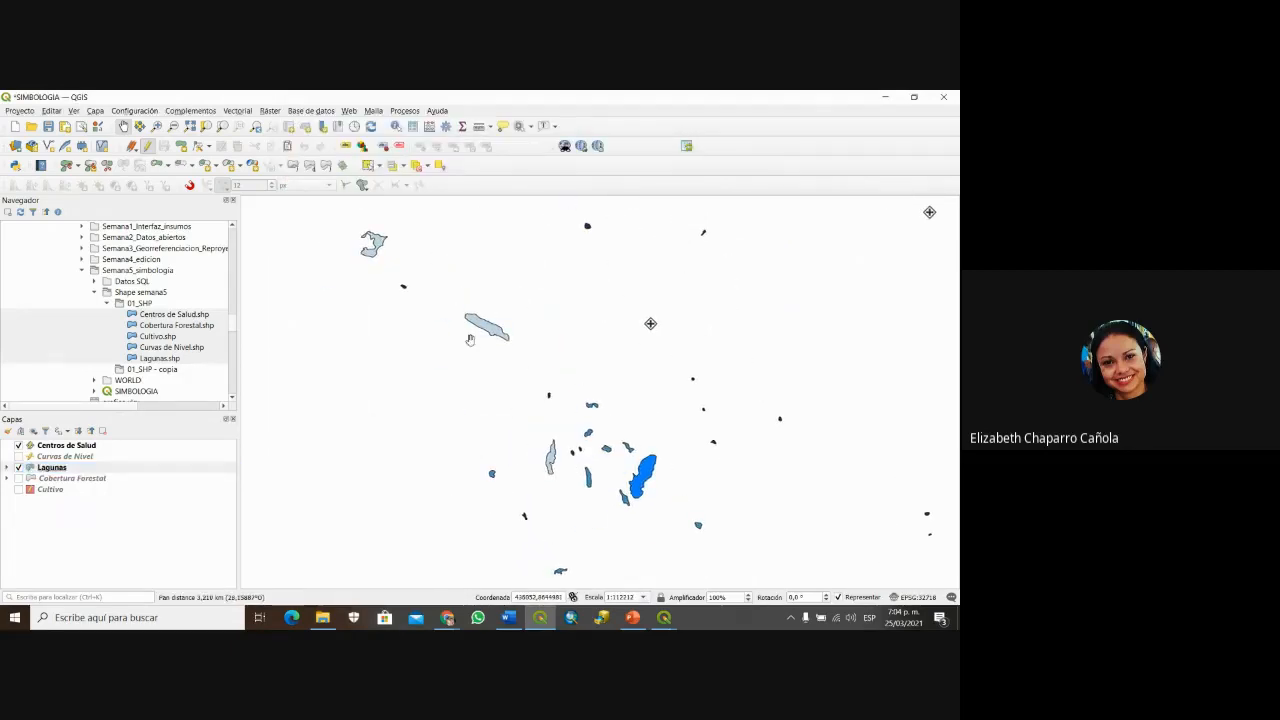
{"action": "left_click", "coordinate": [10, 468]}
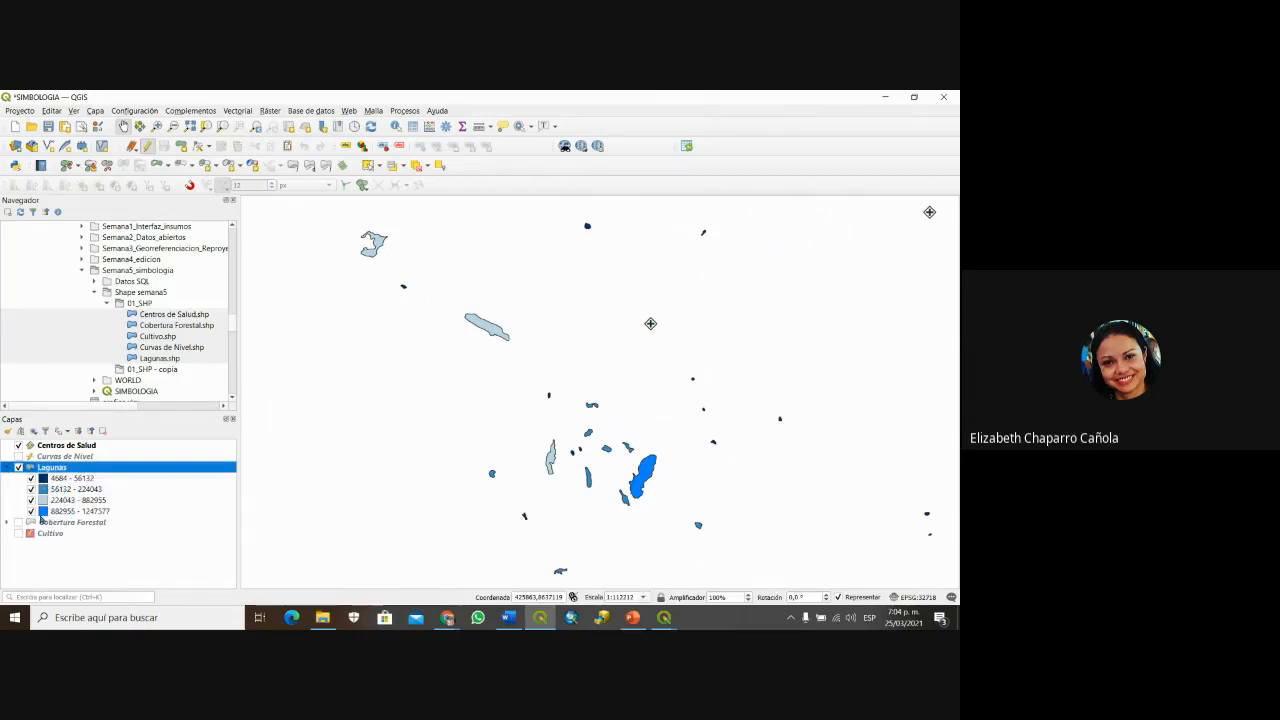
{"action": "left_click_drag", "start_coordinate": [487, 386], "coordinate": [493, 344]}
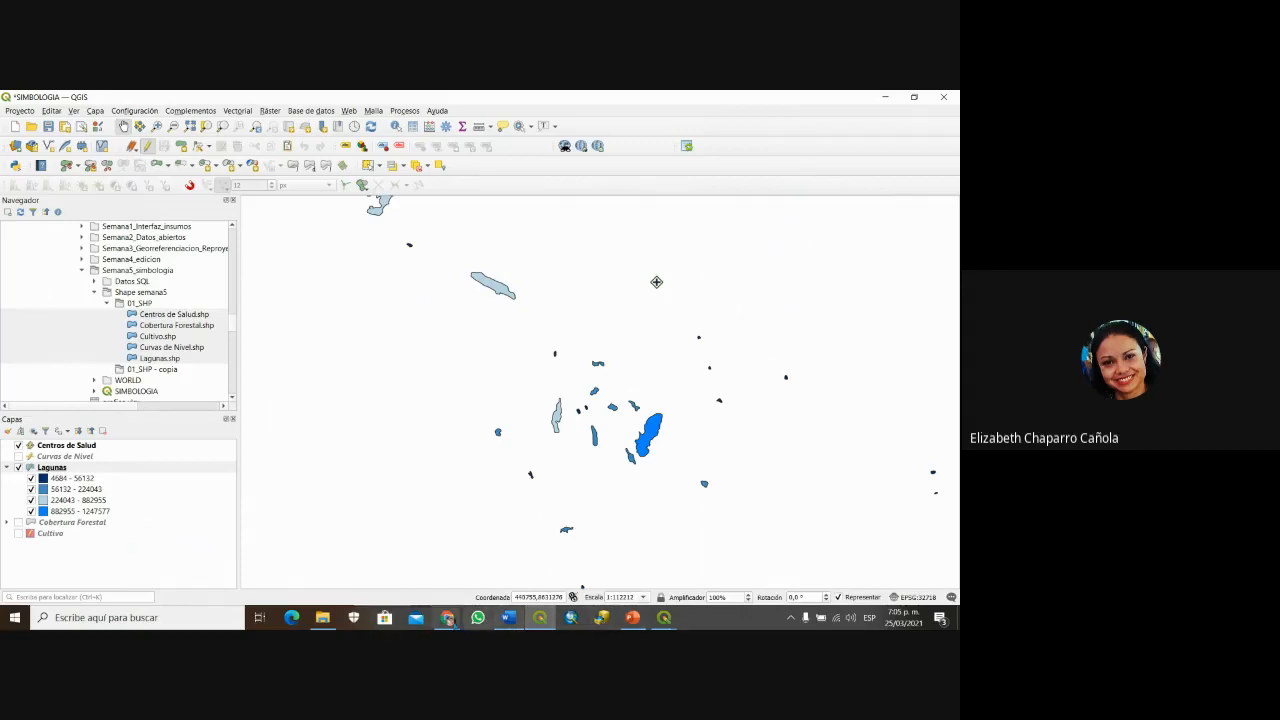
{"action": "left_click", "coordinate": [632, 618]}
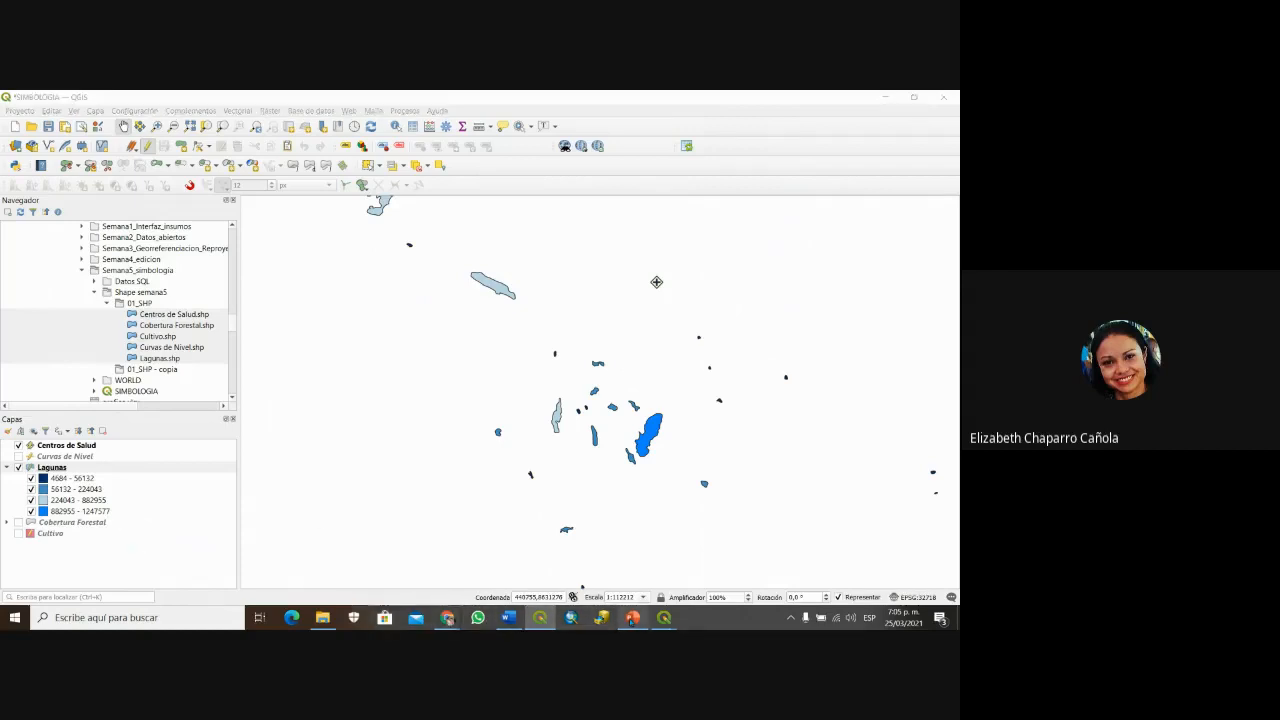
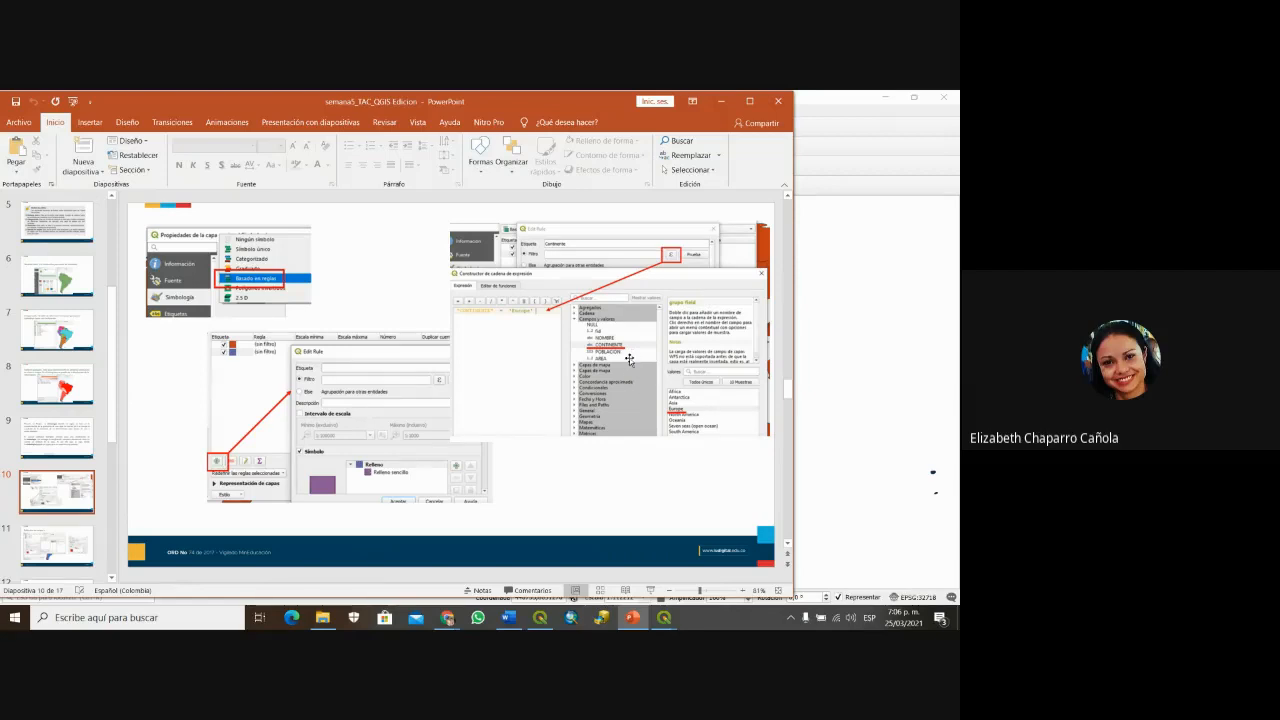
Step: Page through the Población sea mayor and South America population map slides, then back and forth
{"action": "key", "text": "Page_Down"}
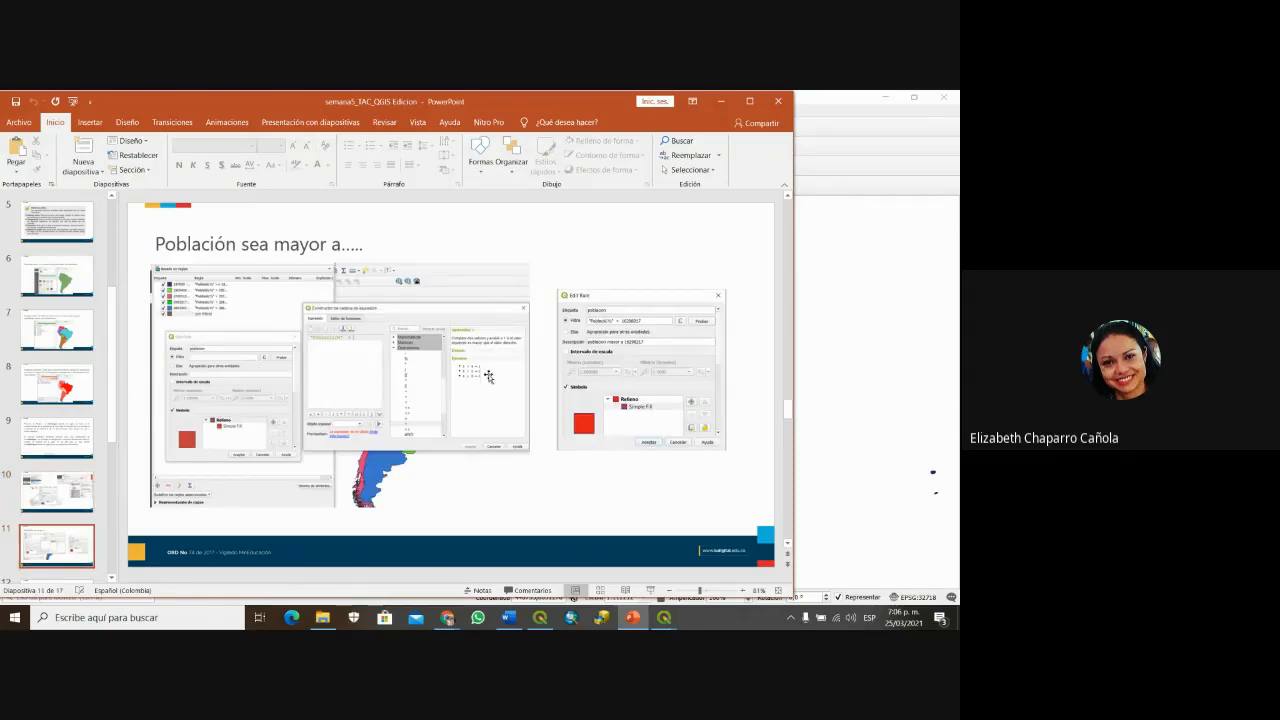
{"action": "key", "text": "Page_Down"}
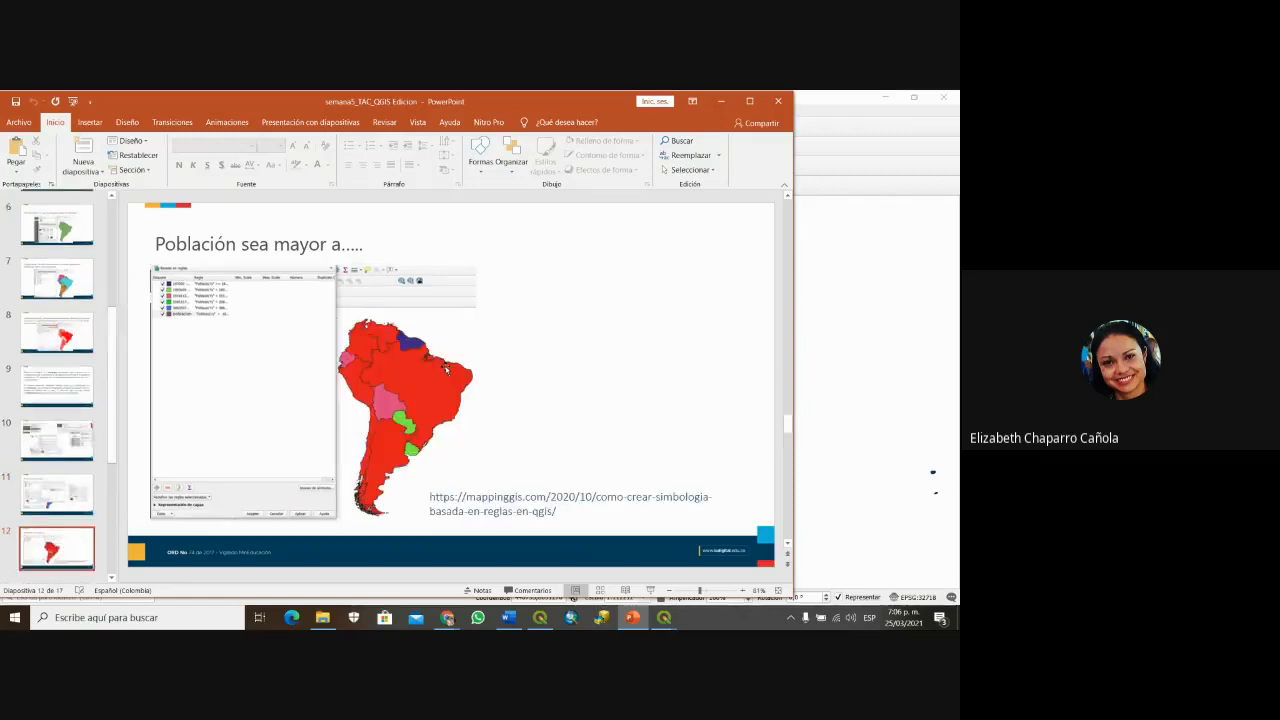
{"action": "key", "text": "Page_Up"}
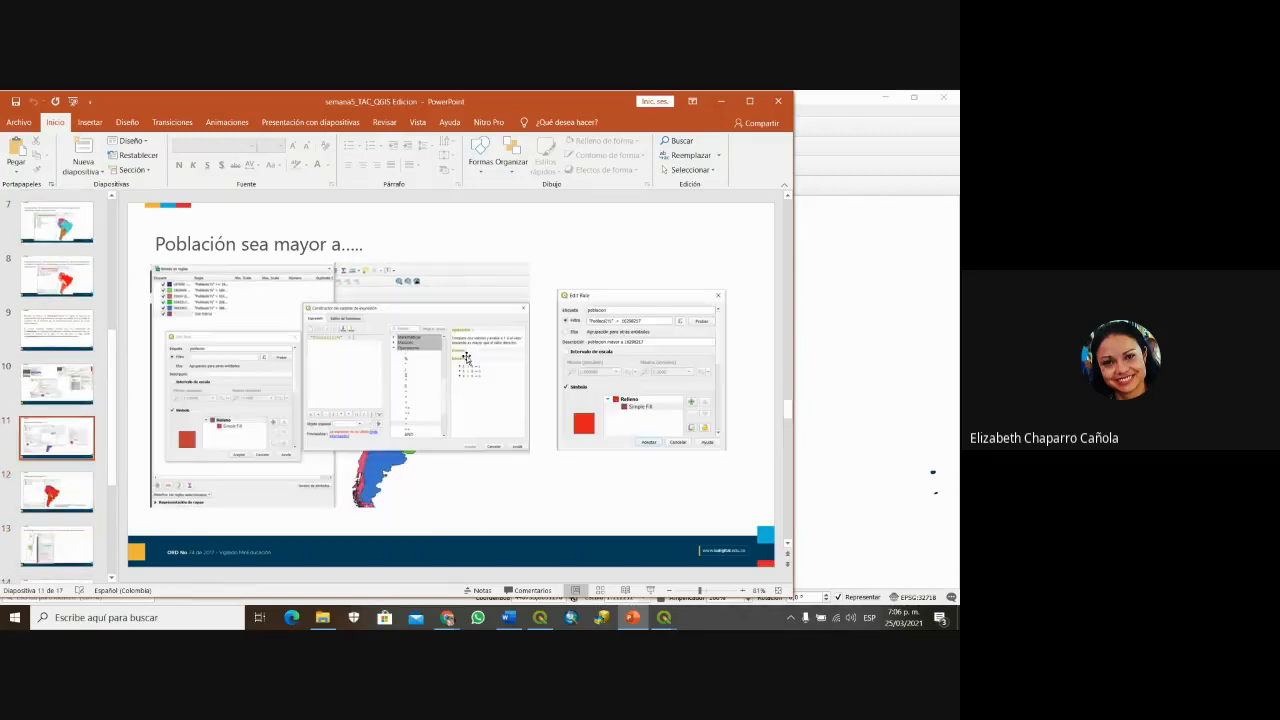
{"action": "key", "text": "Page_Down"}
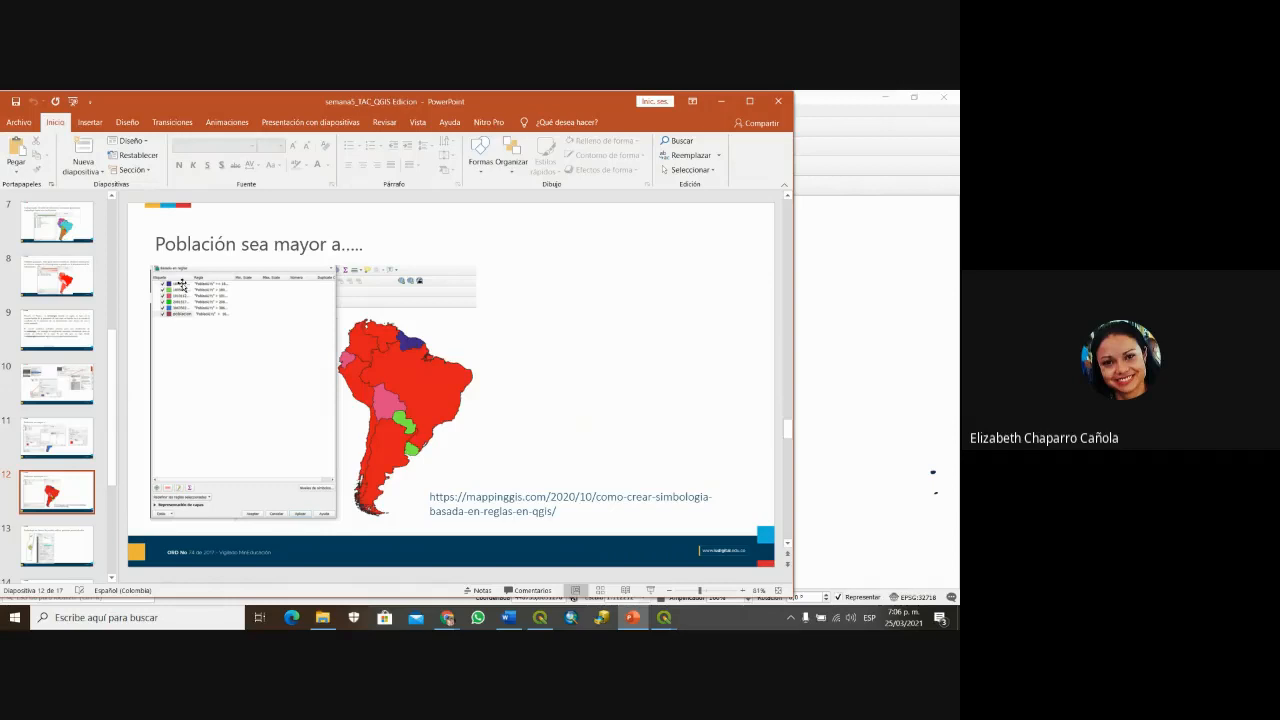
Step: Jump to the Categorizado and population map slides, then minimize PowerPoint
{"action": "scroll", "coordinate": [453, 367], "scroll_direction": "up", "scroll_amount": 1}
{"action": "scroll", "coordinate": [453, 367], "scroll_direction": "up", "scroll_amount": 1}
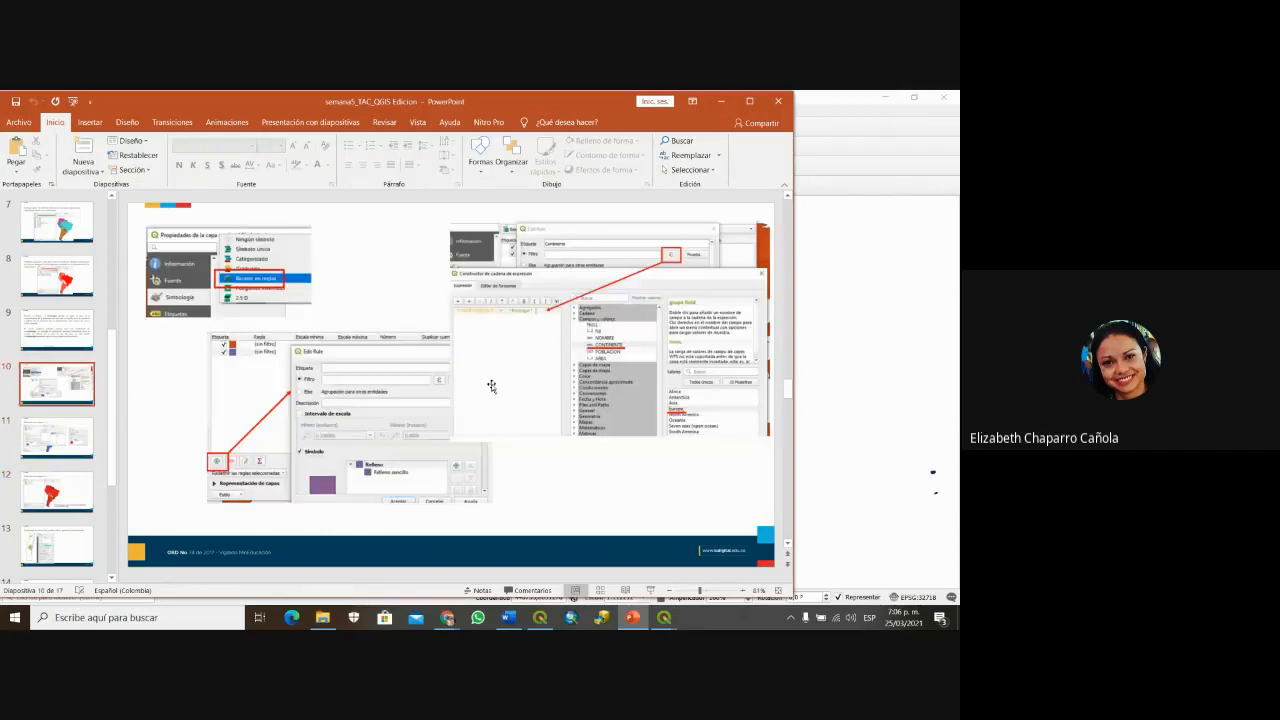
{"action": "scroll", "coordinate": [491, 384], "scroll_direction": "down", "scroll_amount": 1}
{"action": "left_click", "coordinate": [57, 222]}
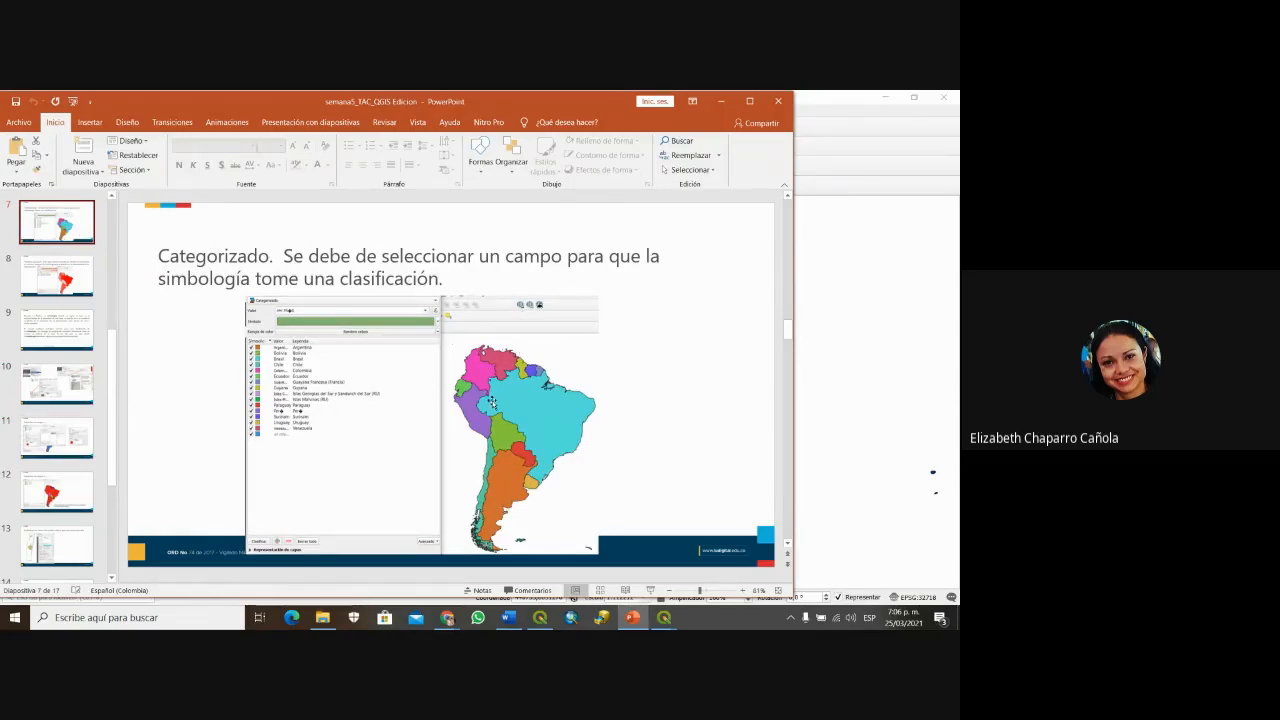
{"action": "left_click", "coordinate": [57, 491]}
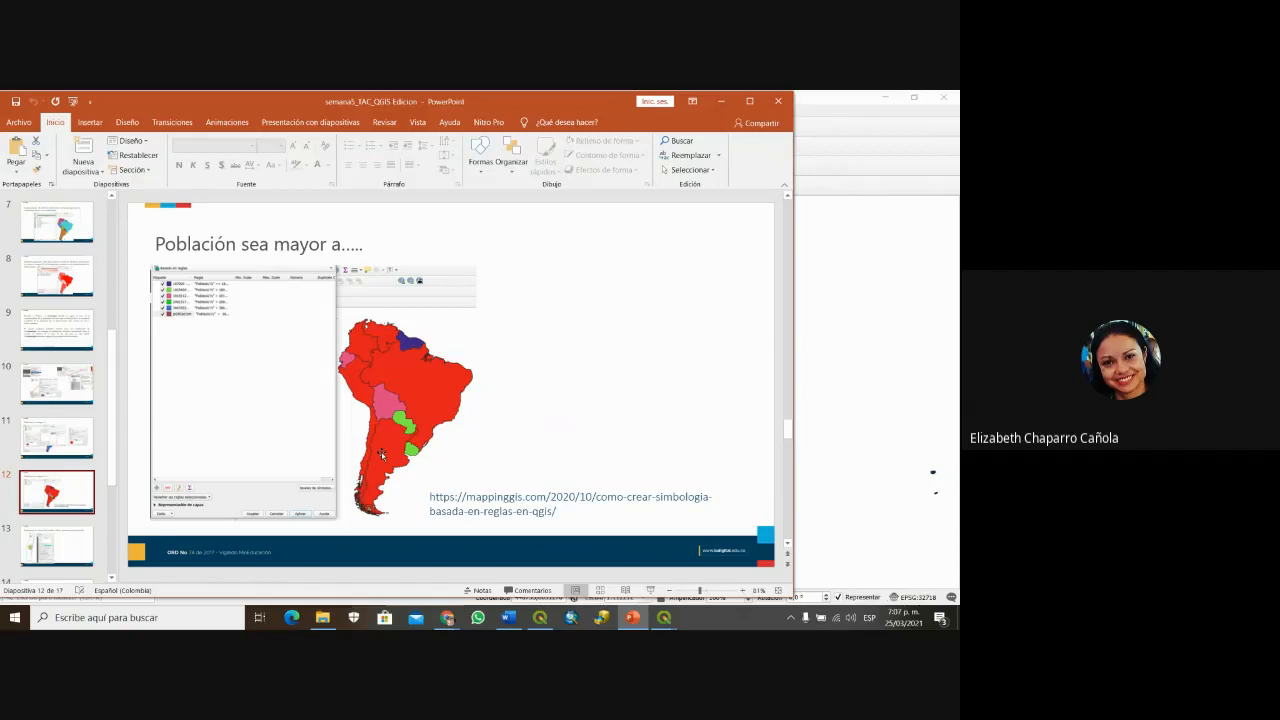
{"action": "left_click", "coordinate": [722, 104]}
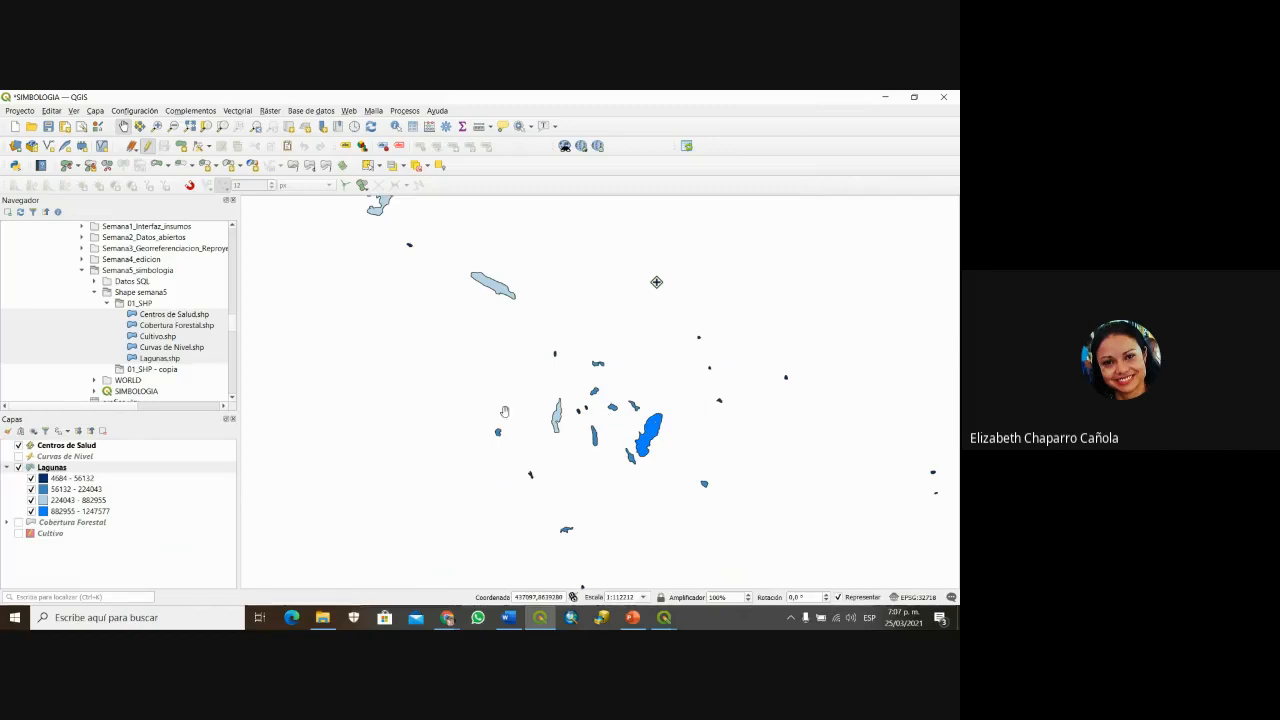
Step: Nudge the lagoon map and switch the Lagunas symbology type to Rule-based
{"action": "scroll", "coordinate": [556, 370], "scroll_direction": "down", "scroll_amount": 1}
{"action": "mouse_move", "coordinate": [554, 373]}
{"action": "left_mouse_down"}
{"action": "mouse_move", "coordinate": [539, 416]}
{"action": "mouse_move", "coordinate": [540, 373]}
{"action": "left_mouse_up"}
{"action": "scroll", "coordinate": [536, 408], "scroll_direction": "up", "scroll_amount": 1}
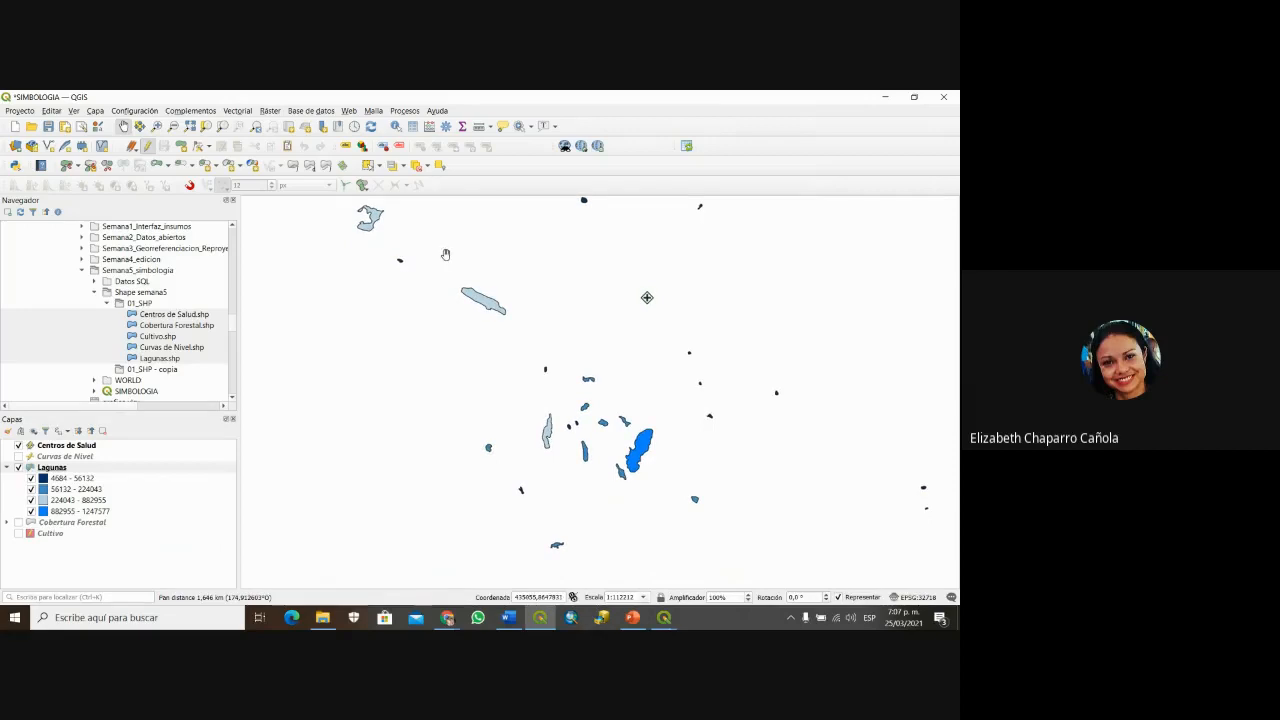
{"action": "right_click", "coordinate": [55, 472]}
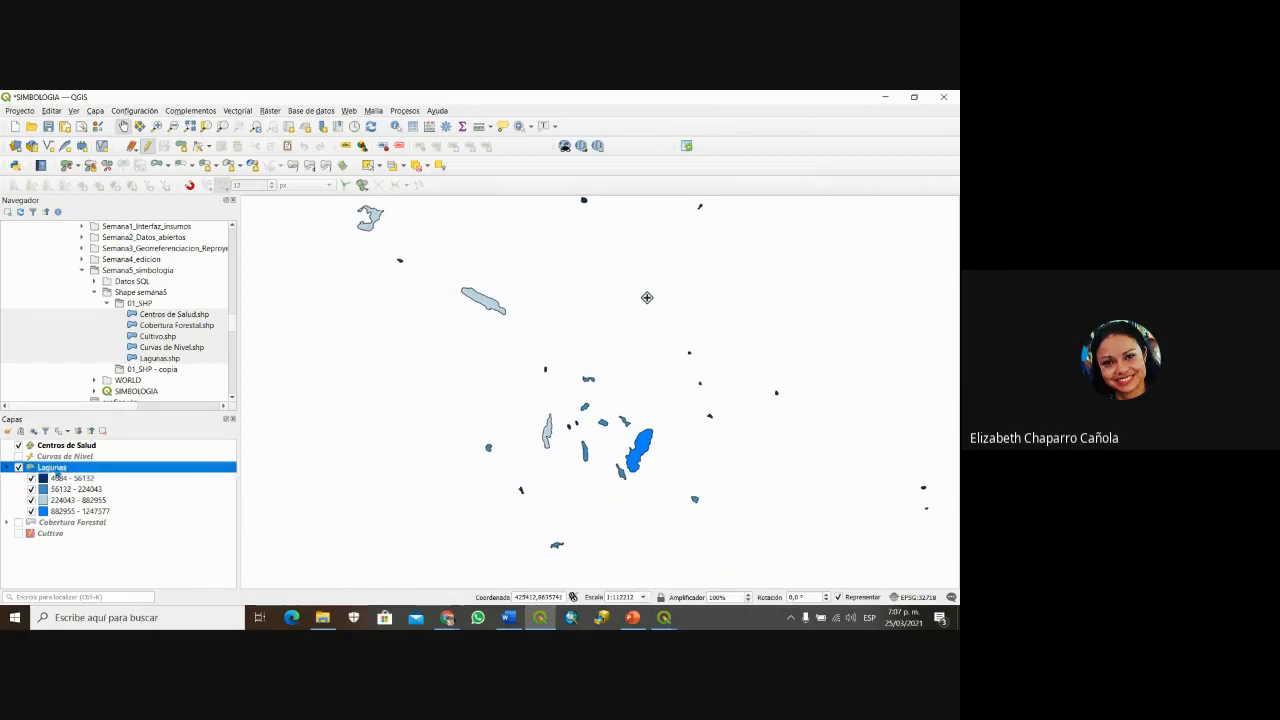
{"action": "left_click", "coordinate": [72, 462]}
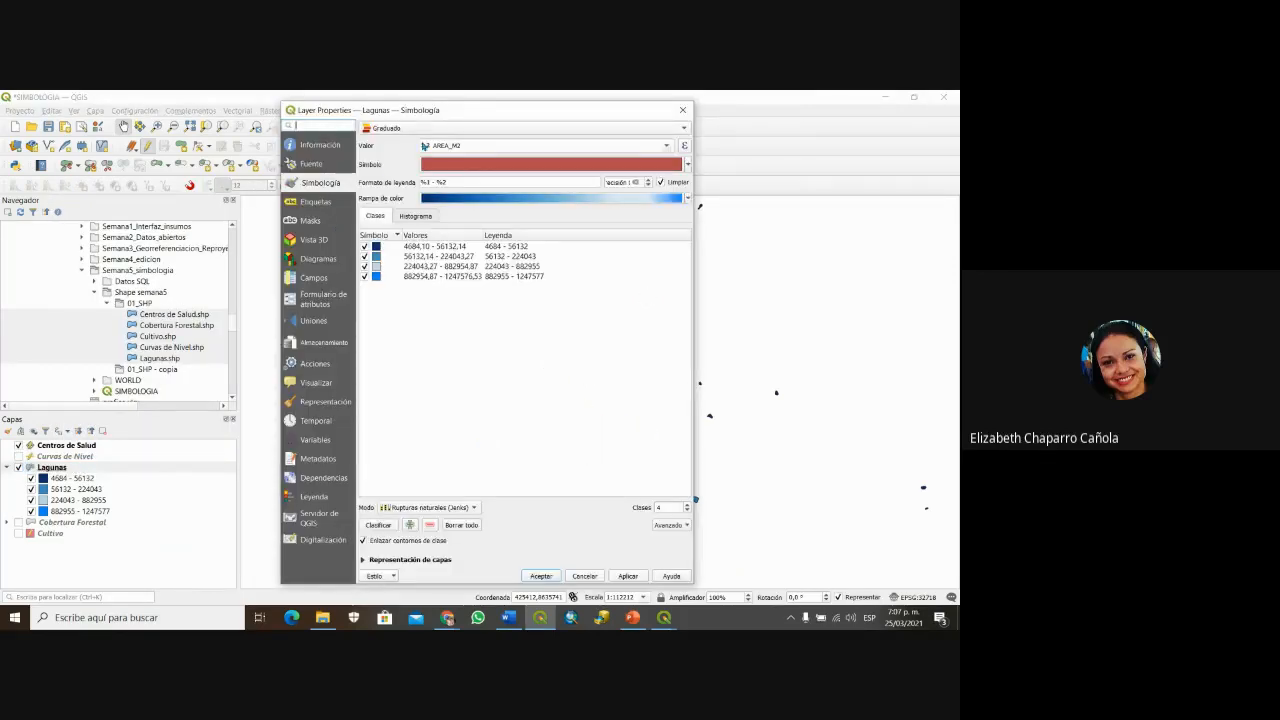
{"action": "left_click", "coordinate": [431, 130]}
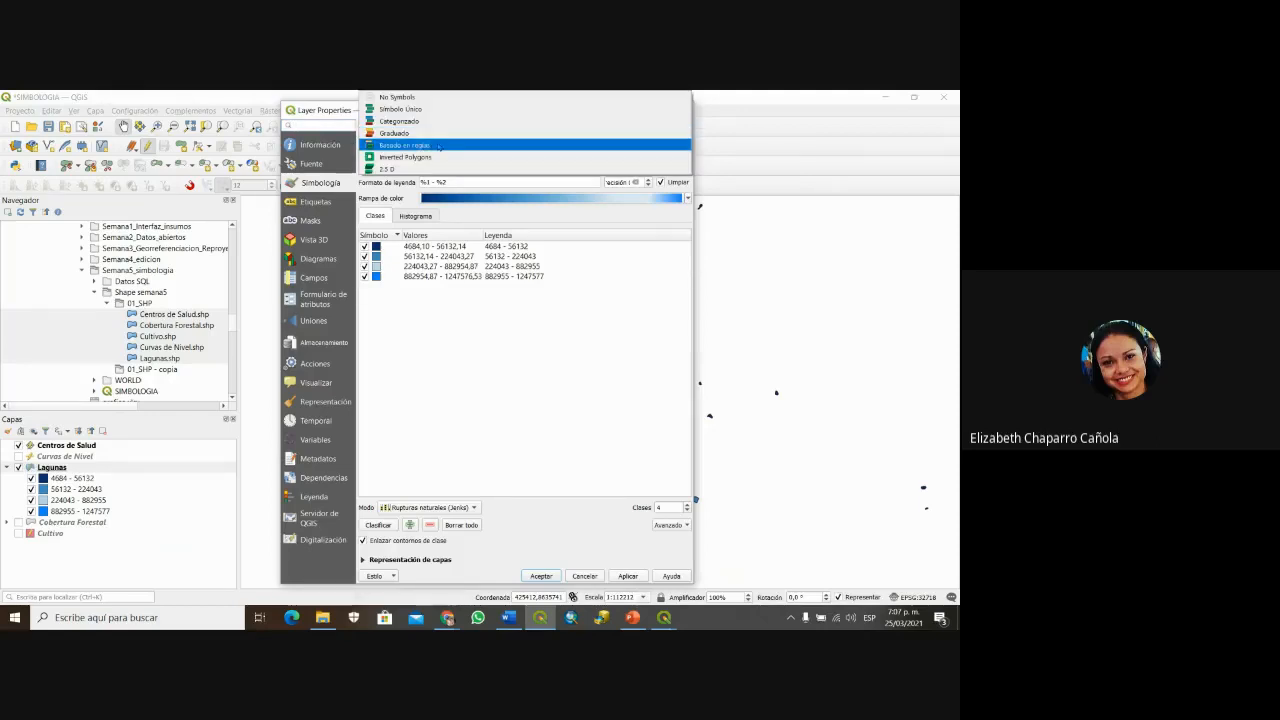
{"action": "left_click", "coordinate": [438, 146]}
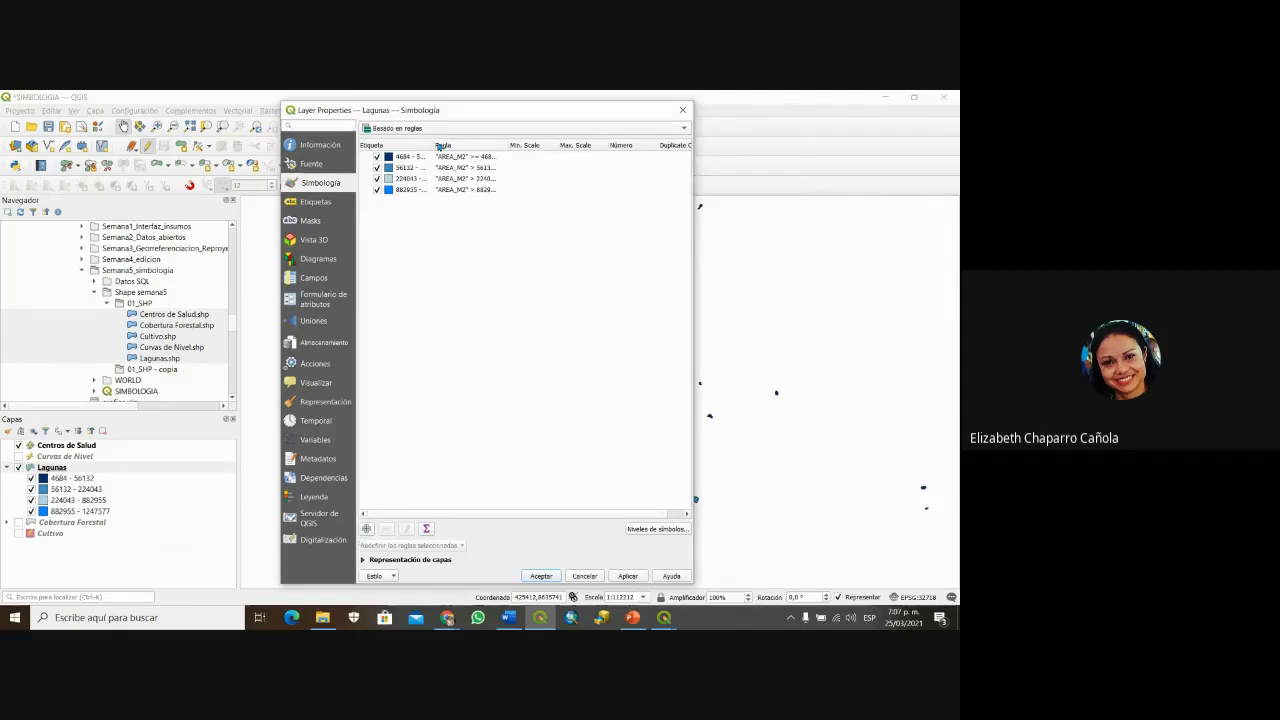
Step: Close the Lagunas properties without keeping the change and bring up the layer's menu
{"action": "left_click_drag", "start_coordinate": [498, 110], "coordinate": [468, 112]}
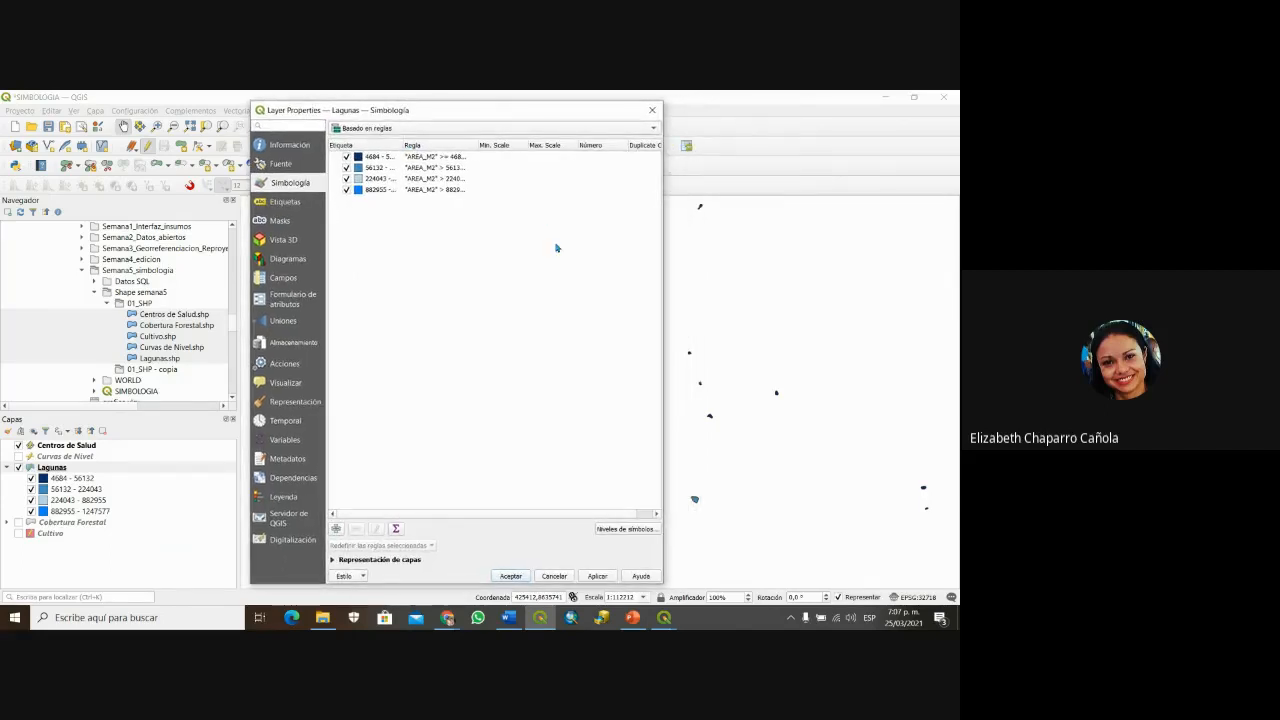
{"action": "left_click", "coordinate": [651, 111]}
{"action": "right_click", "coordinate": [62, 467]}
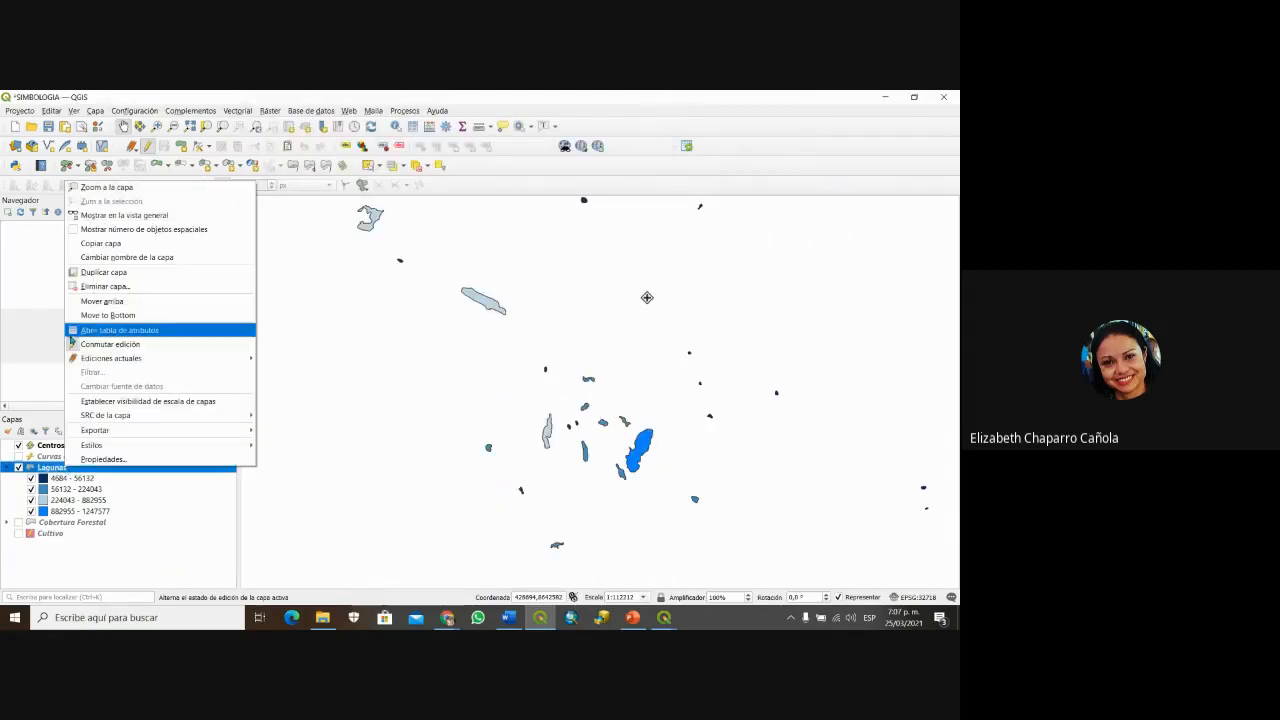
{"action": "left_click", "coordinate": [113, 332]}
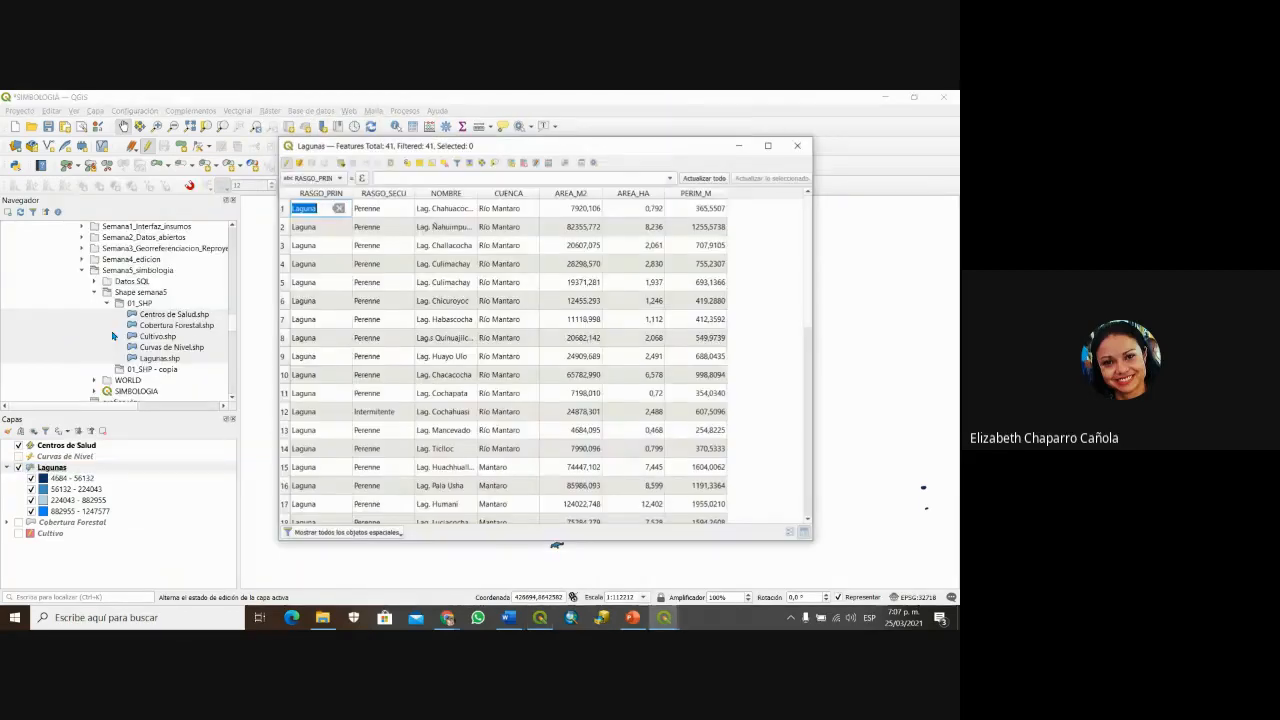
{"action": "left_click", "coordinate": [587, 193]}
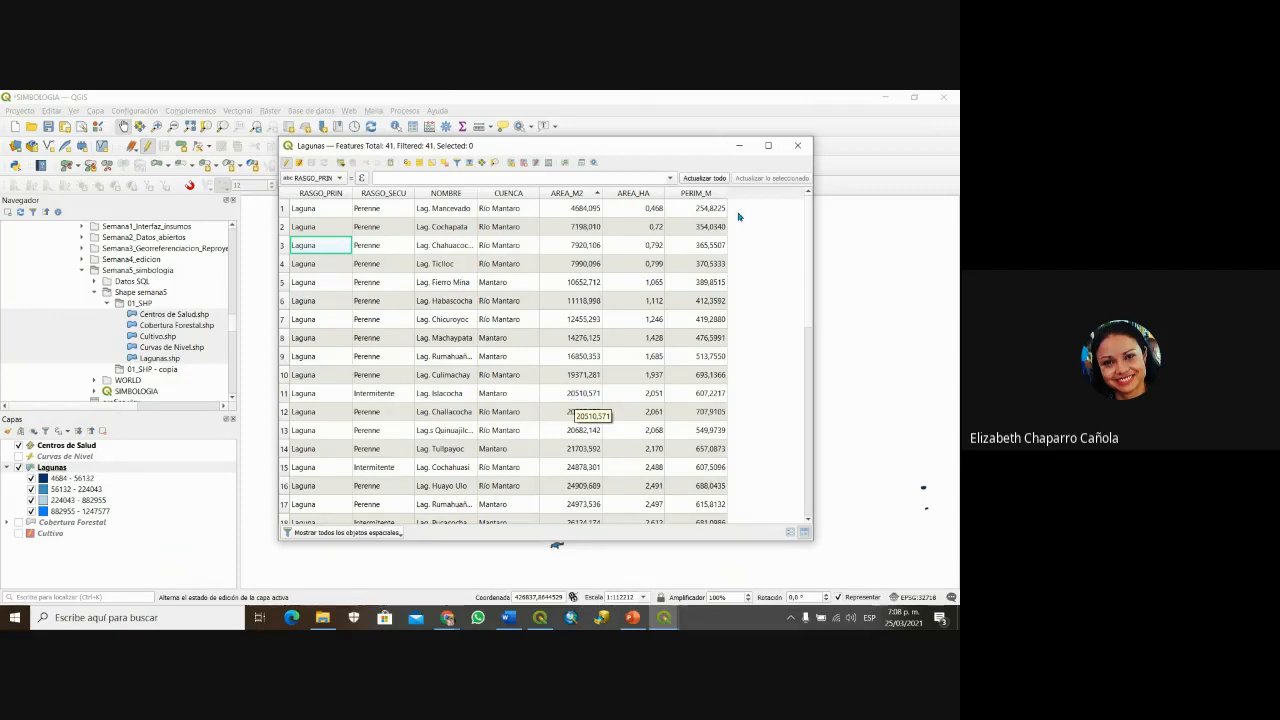
{"action": "left_click", "coordinate": [797, 146]}
Step: Set Lagunas symbology to Rule-based and add a fifth, unfiltered rule, moving its editor aside
{"action": "right_click", "coordinate": [53, 469]}
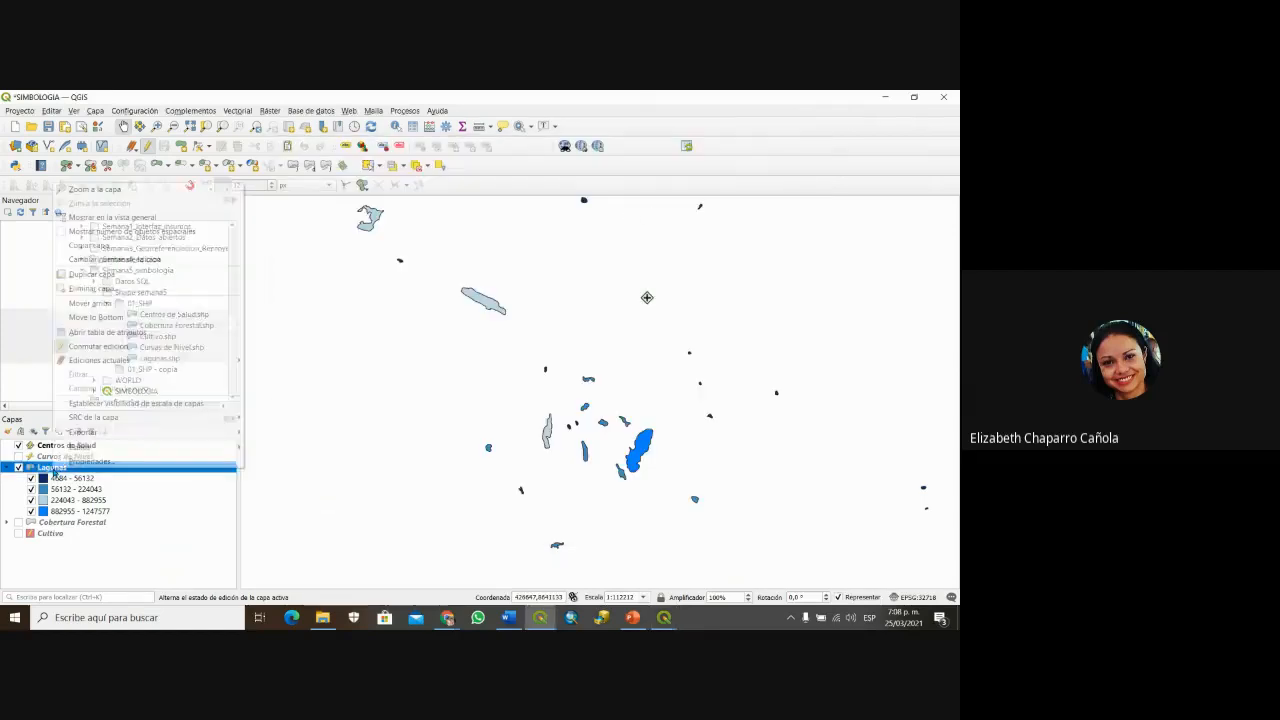
{"action": "left_click", "coordinate": [90, 461]}
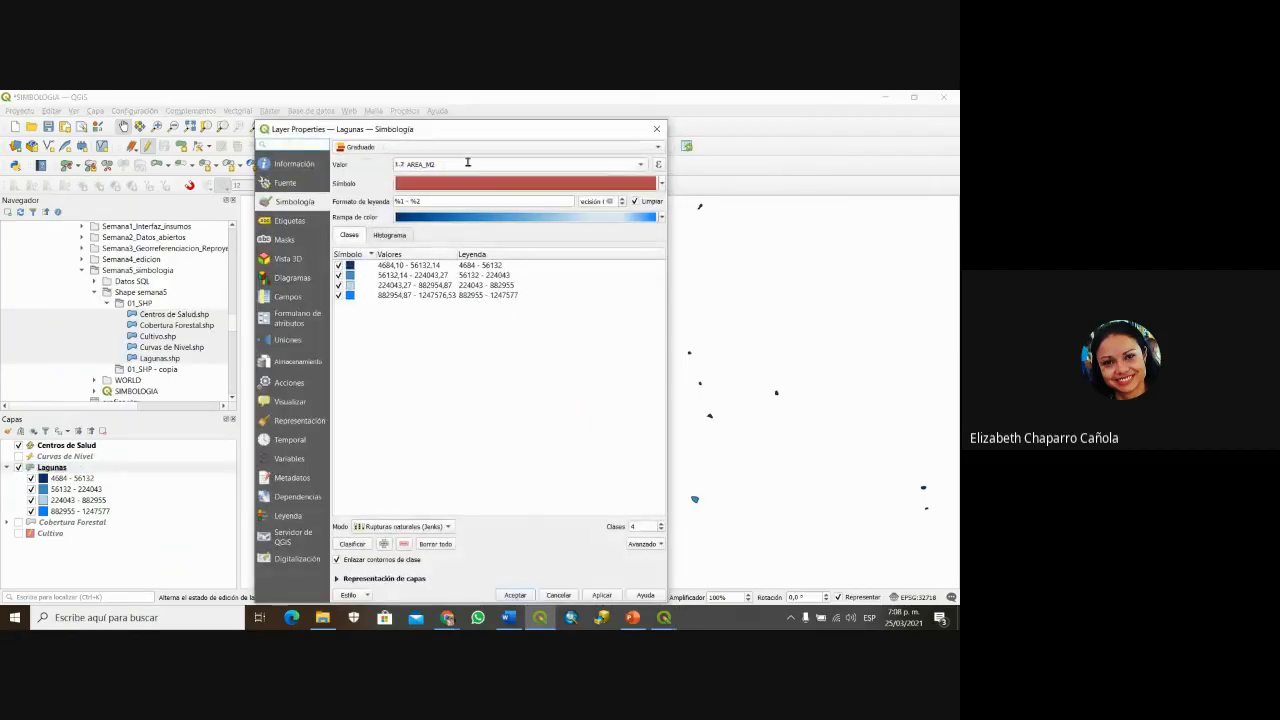
{"action": "left_click", "coordinate": [430, 147]}
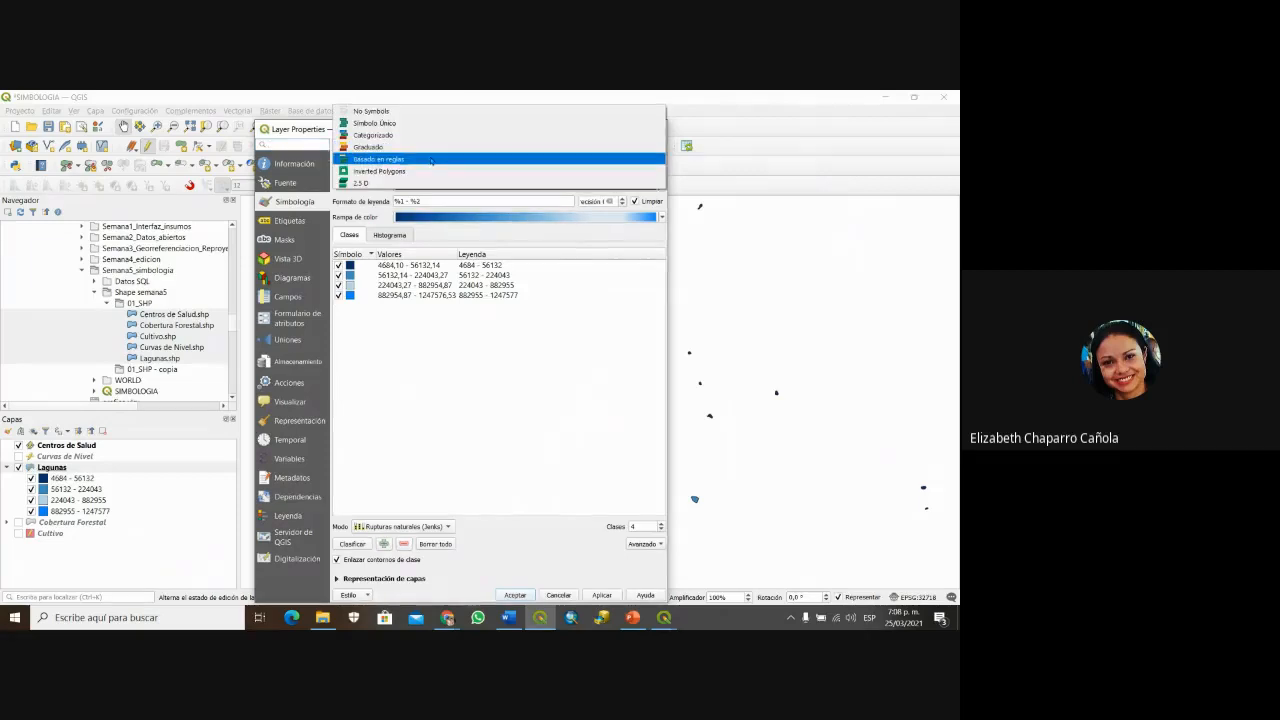
{"action": "left_click", "coordinate": [431, 160]}
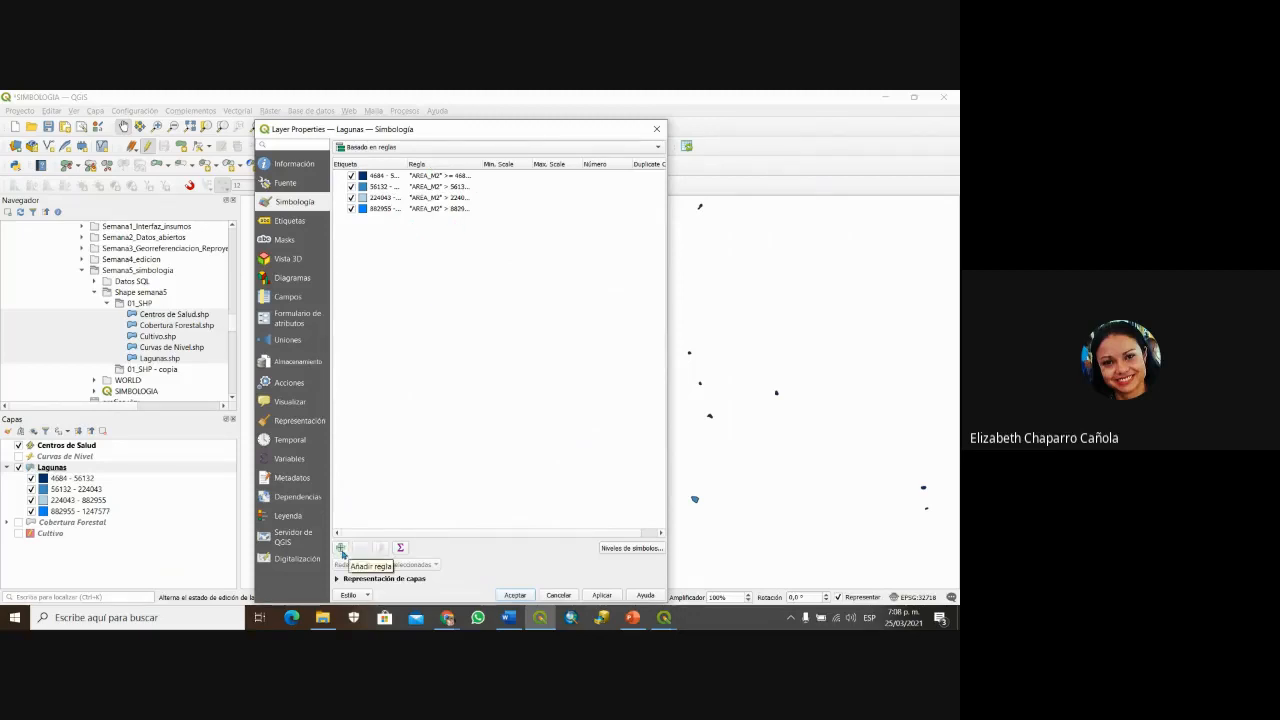
{"action": "left_click", "coordinate": [340, 549]}
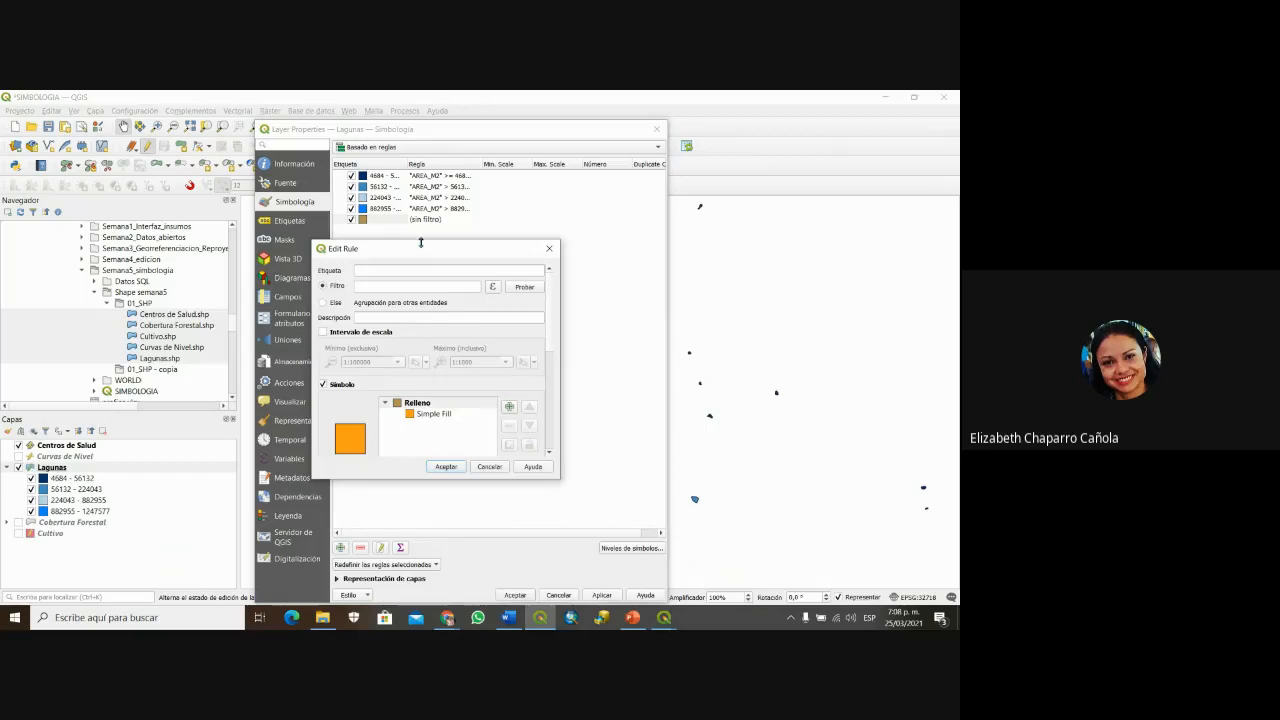
{"action": "left_click_drag", "start_coordinate": [429, 251], "coordinate": [575, 281]}
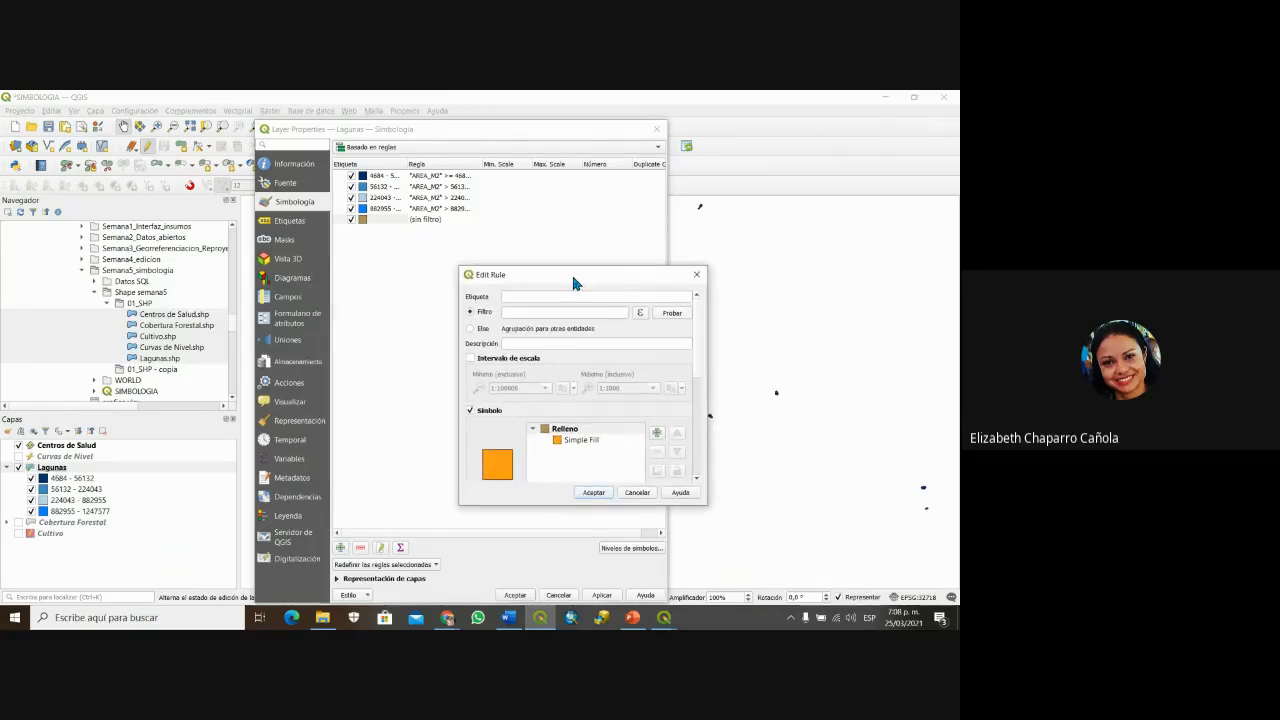
Step: Try a label for the new rule, erase it and dismiss the rule editor
{"action": "left_click", "coordinate": [512, 297]}
{"action": "type", "text": "lagun"}
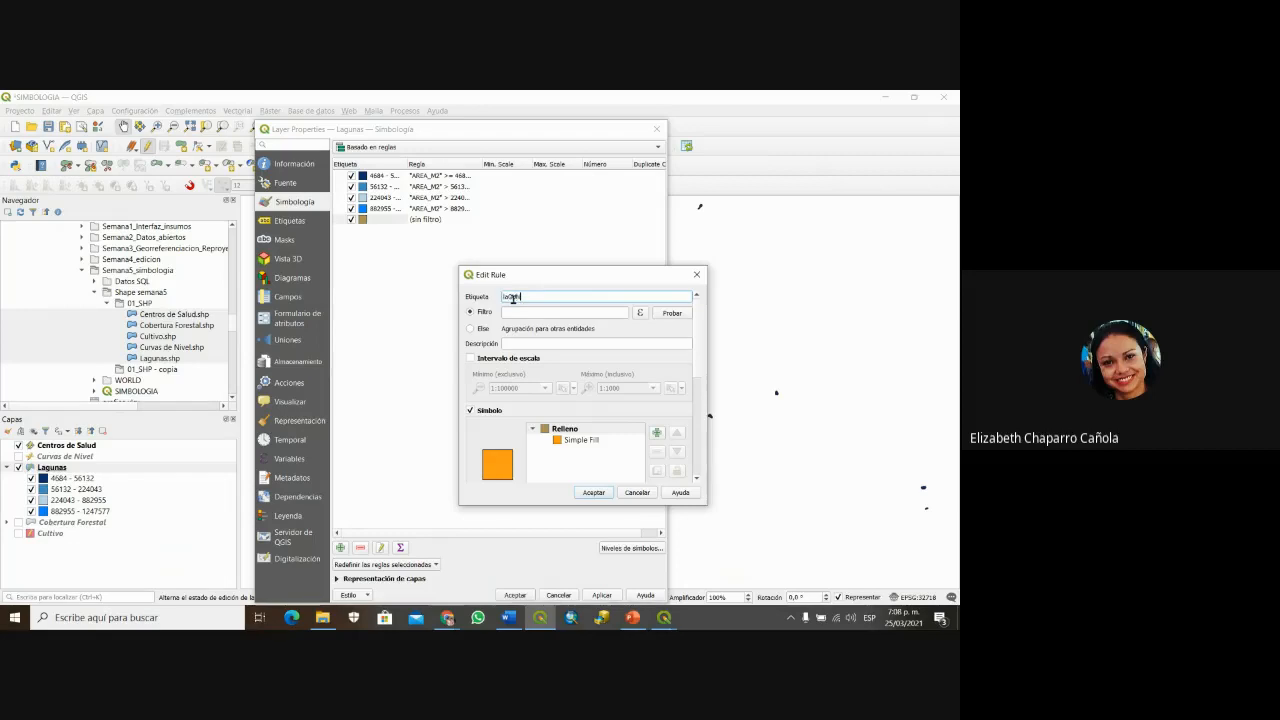
{"action": "key", "text": "BackSpace"}
{"action": "key", "text": "BackSpace"}
{"action": "key", "text": "BackSpace"}
{"action": "key", "text": "BackSpace"}
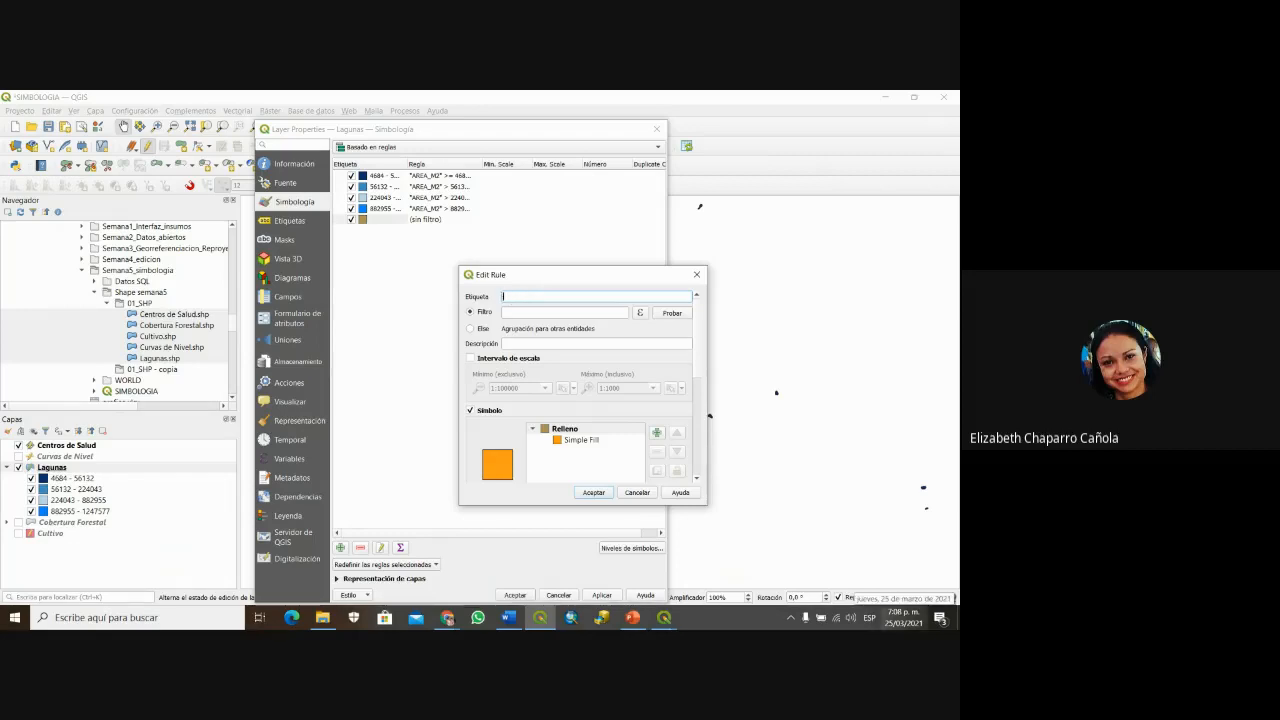
{"action": "type", "text": "lagunas"}
{"action": "key", "text": "BackSpace"}
{"action": "key", "text": "BackSpace"}
{"action": "key", "text": "BackSpace"}
{"action": "key", "text": "BackSpace"}
{"action": "key", "text": "BackSpace"}
{"action": "key", "text": "BackSpace"}
{"action": "key", "text": "BackSpace"}
{"action": "key", "text": "Escape"}
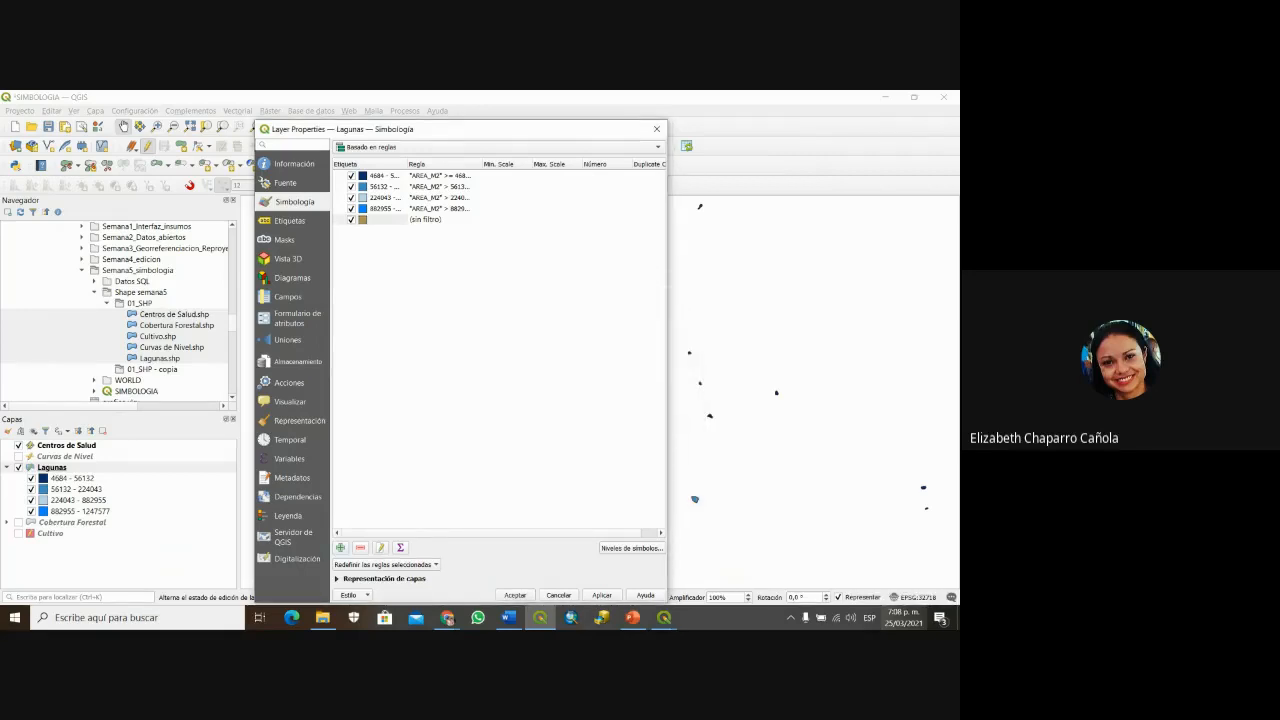
Step: Delete the leftover (sin filtro) rule, add a new one and start labelling it 'Grandes Lagos'
{"action": "right_click", "coordinate": [396, 221]}
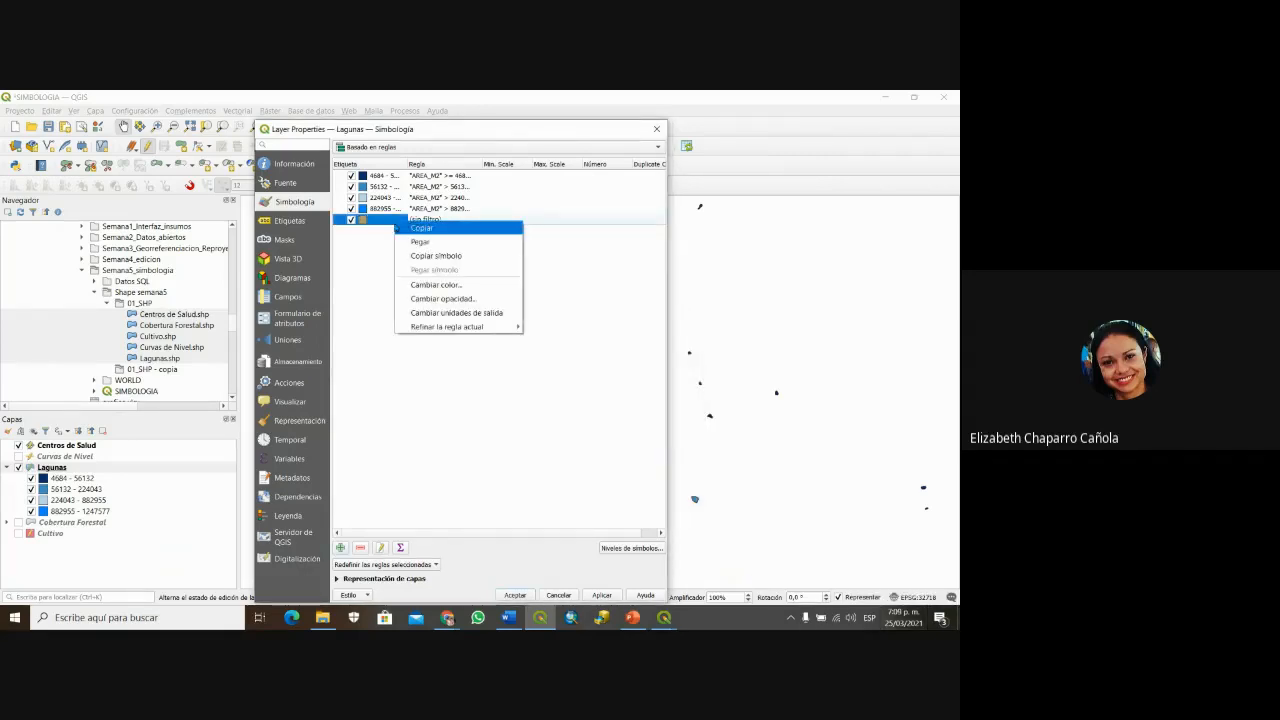
{"action": "left_click", "coordinate": [365, 281]}
{"action": "left_click", "coordinate": [369, 220]}
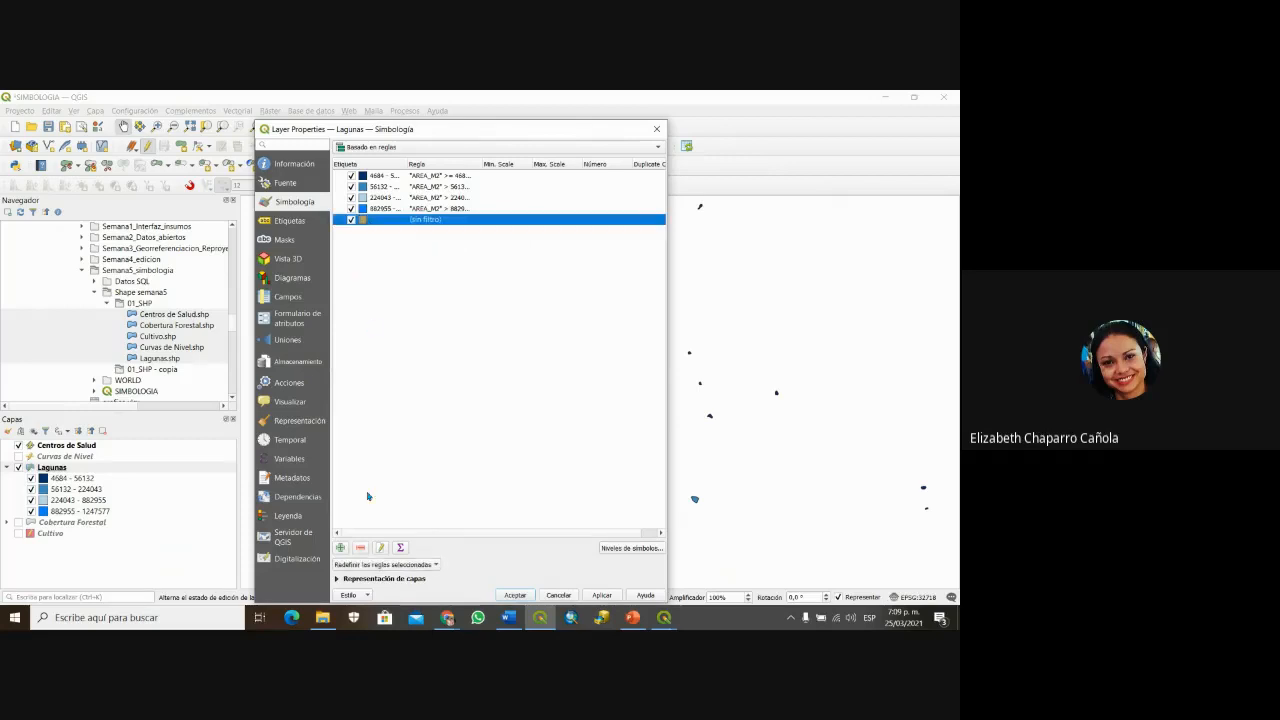
{"action": "left_click", "coordinate": [360, 547]}
{"action": "left_click", "coordinate": [340, 547]}
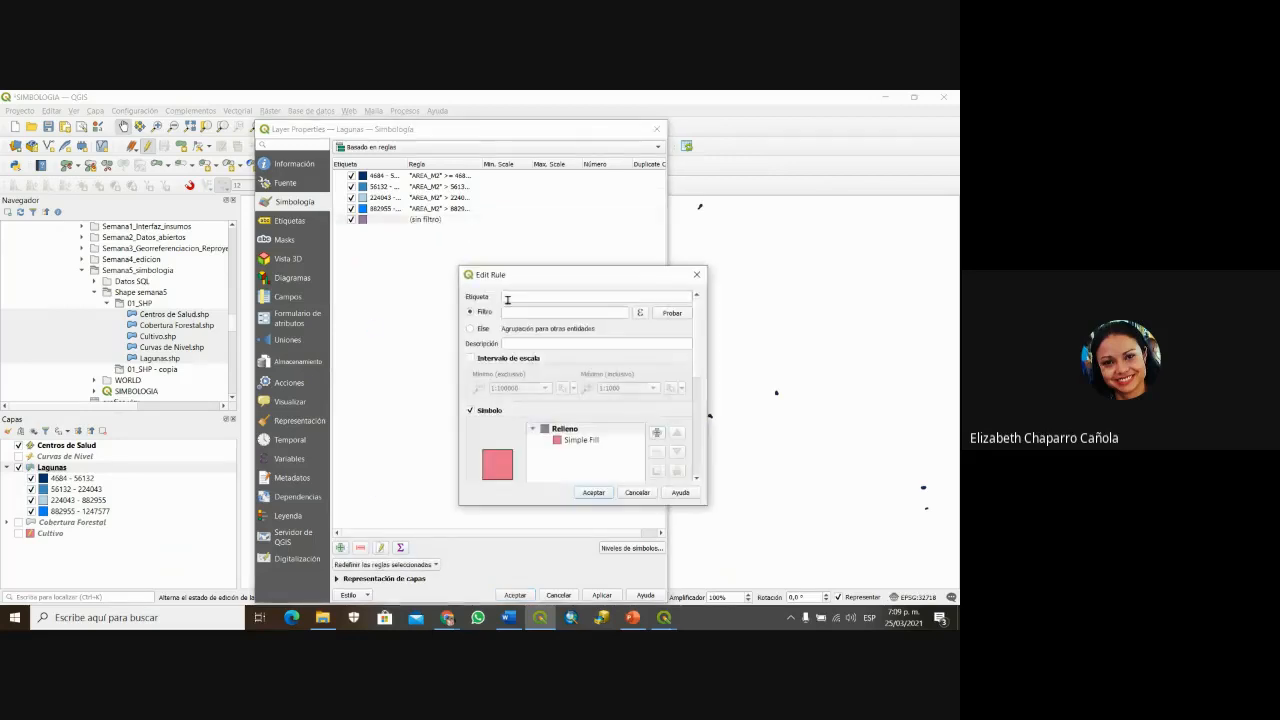
{"action": "left_click", "coordinate": [511, 297]}
{"action": "type", "text": "Grand"}
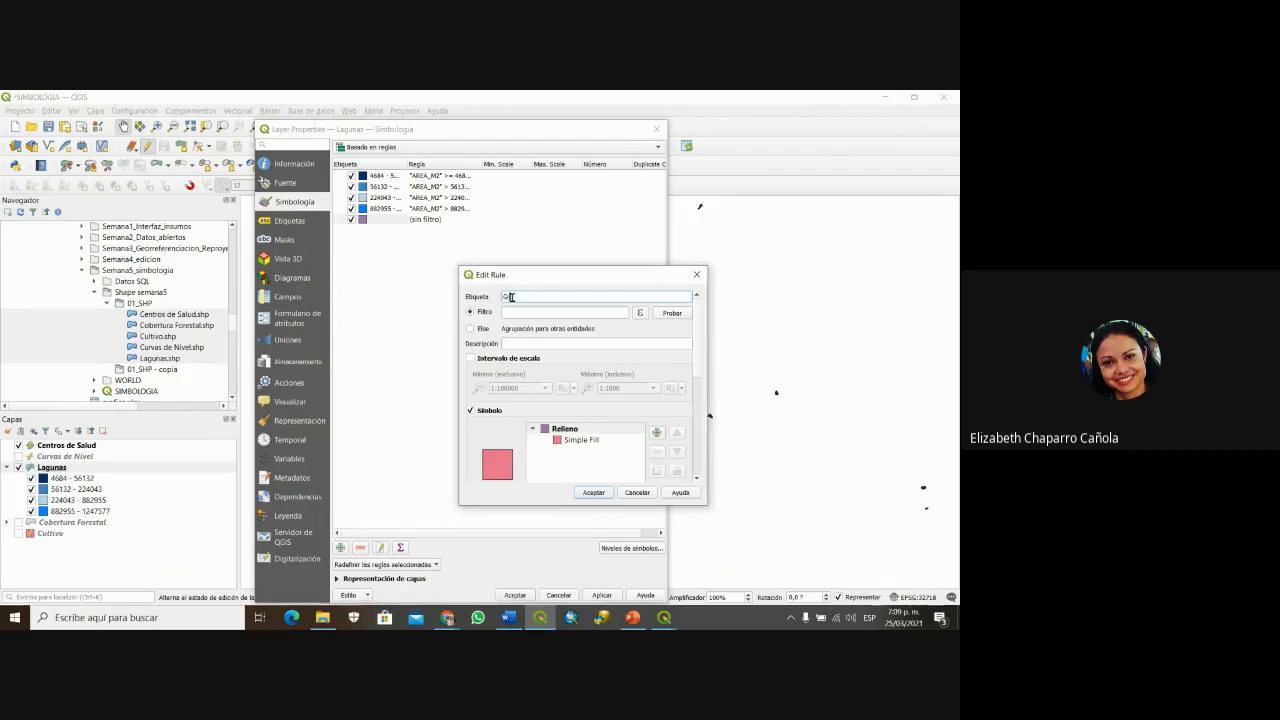
{"action": "type", "text": "es Lagun"}
Step: Open the rule filter's expression builder and insert the AREA_M2 field
{"action": "left_click", "coordinate": [641, 314]}
{"action": "left_click_drag", "start_coordinate": [628, 203], "coordinate": [714, 229]}
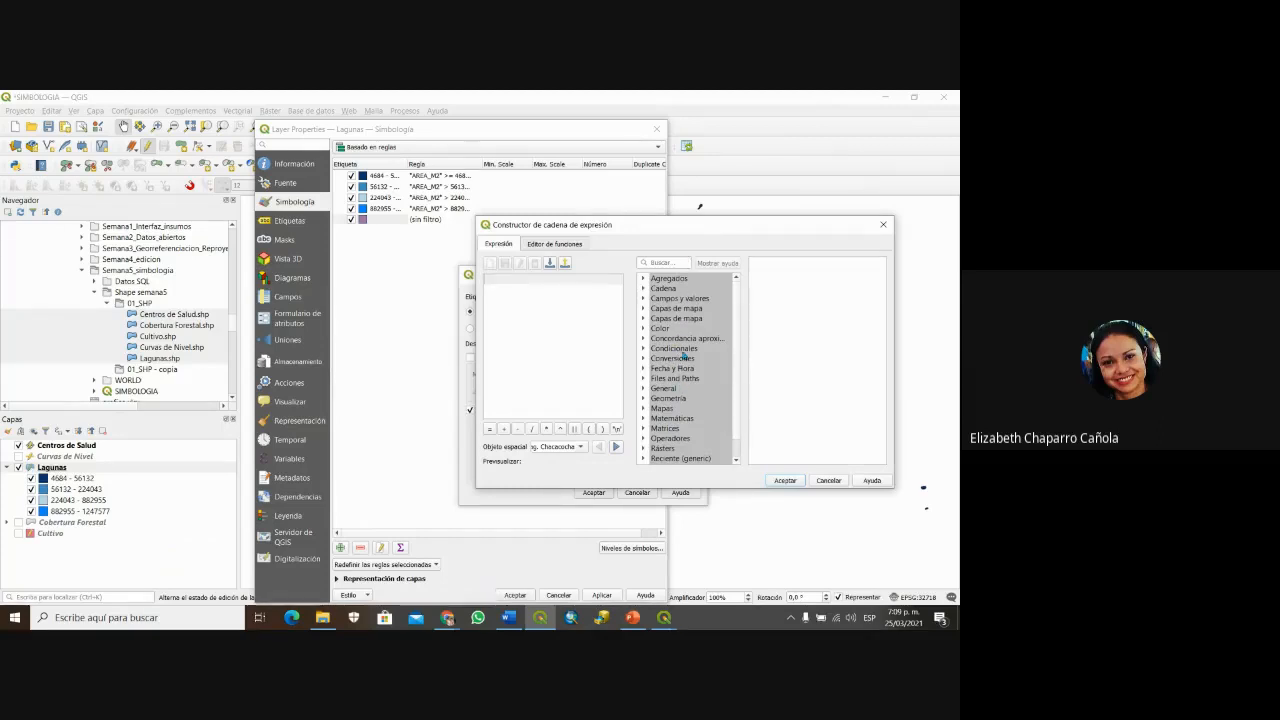
{"action": "double_click", "coordinate": [662, 299]}
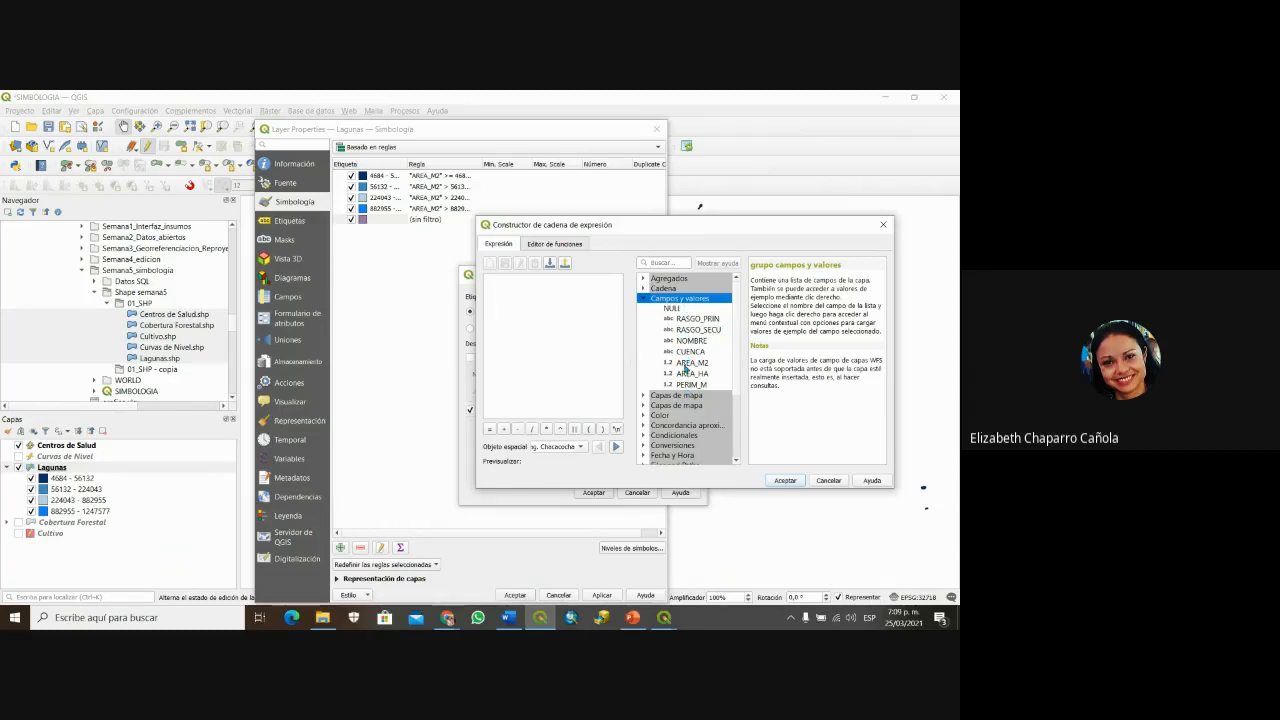
{"action": "double_click", "coordinate": [685, 363]}
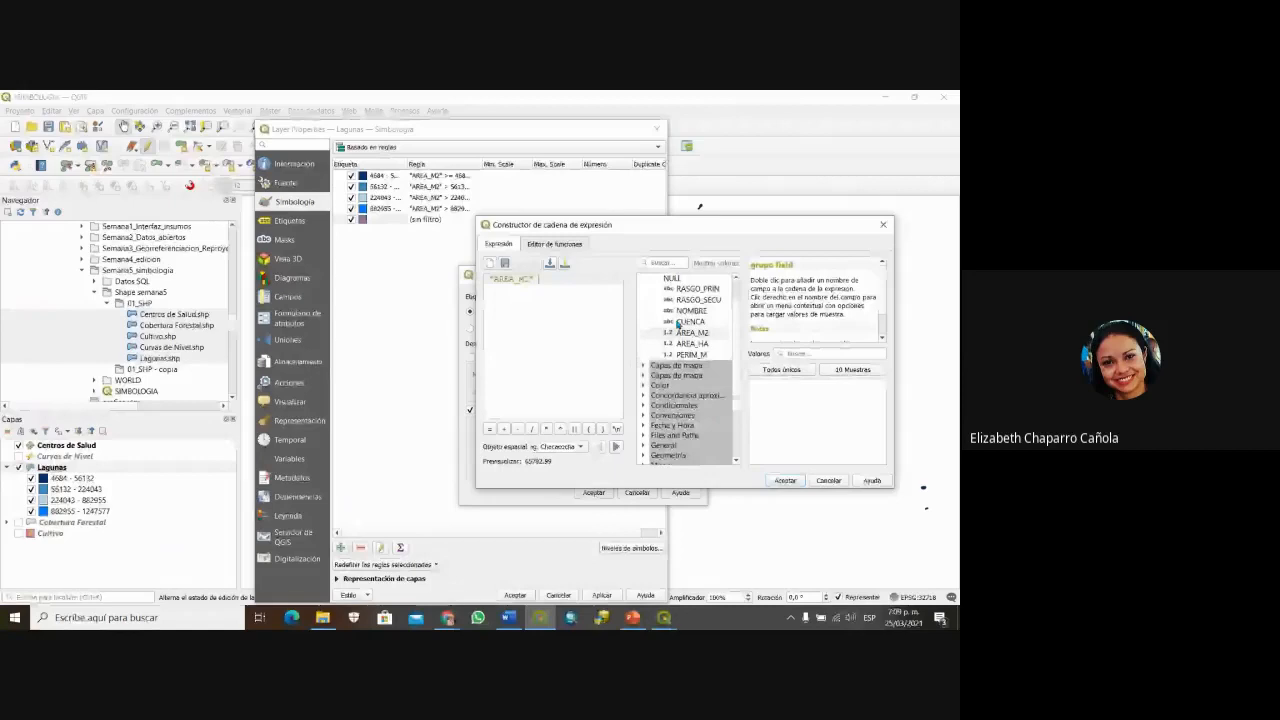
Step: Complete the expression with the >= operator and the value 25000
{"action": "scroll", "coordinate": [703, 364], "scroll_direction": "down", "scroll_amount": 3}
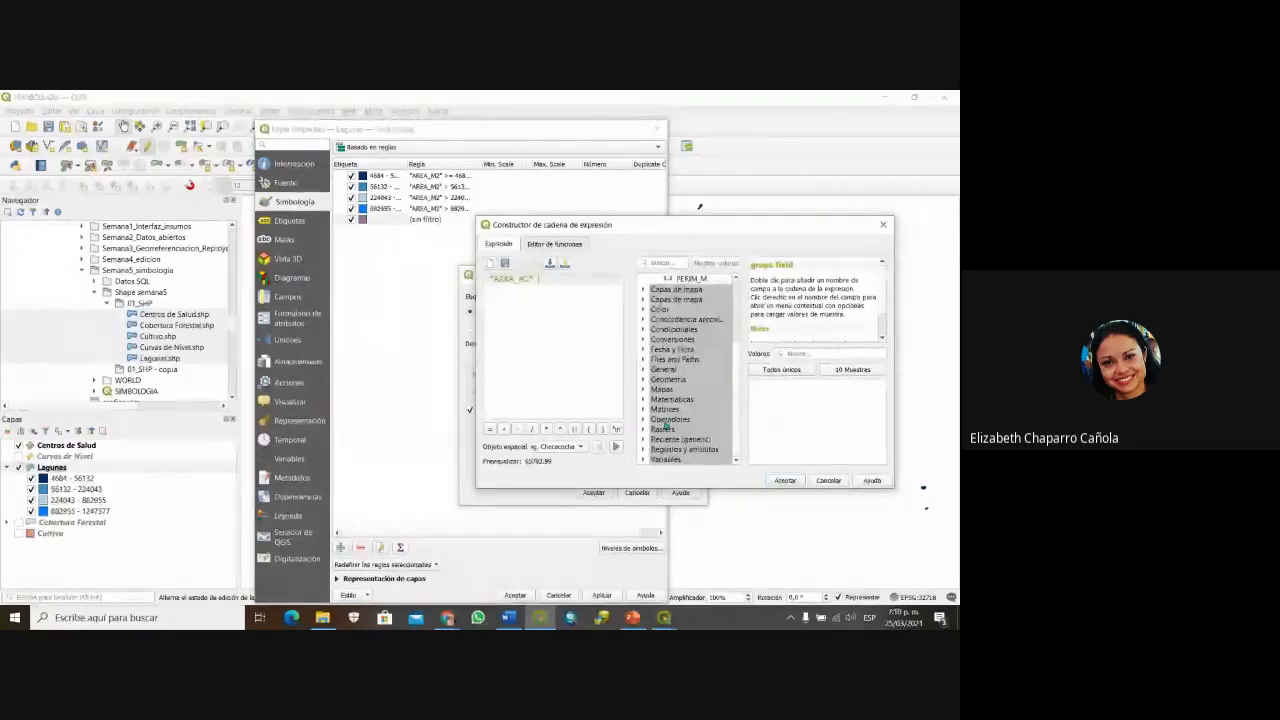
{"action": "left_click", "coordinate": [643, 420]}
{"action": "scroll", "coordinate": [693, 413], "scroll_direction": "down", "scroll_amount": 1}
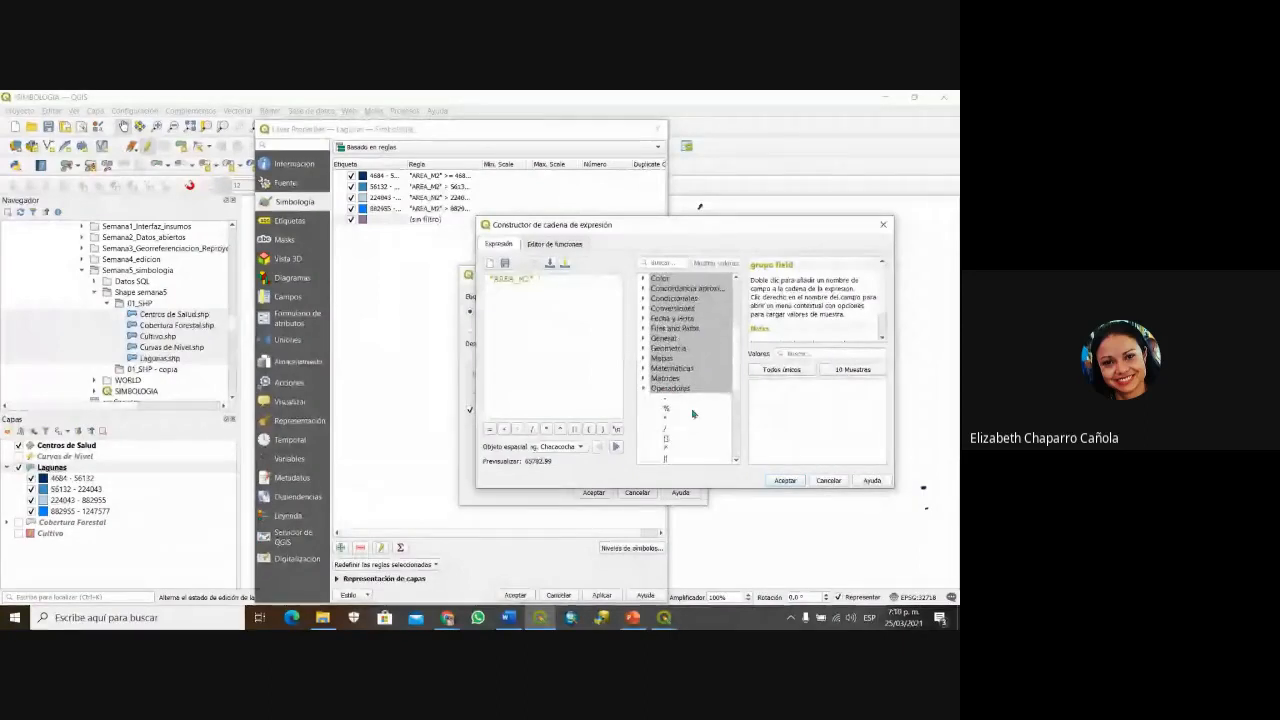
{"action": "scroll", "coordinate": [692, 413], "scroll_direction": "down", "scroll_amount": 3}
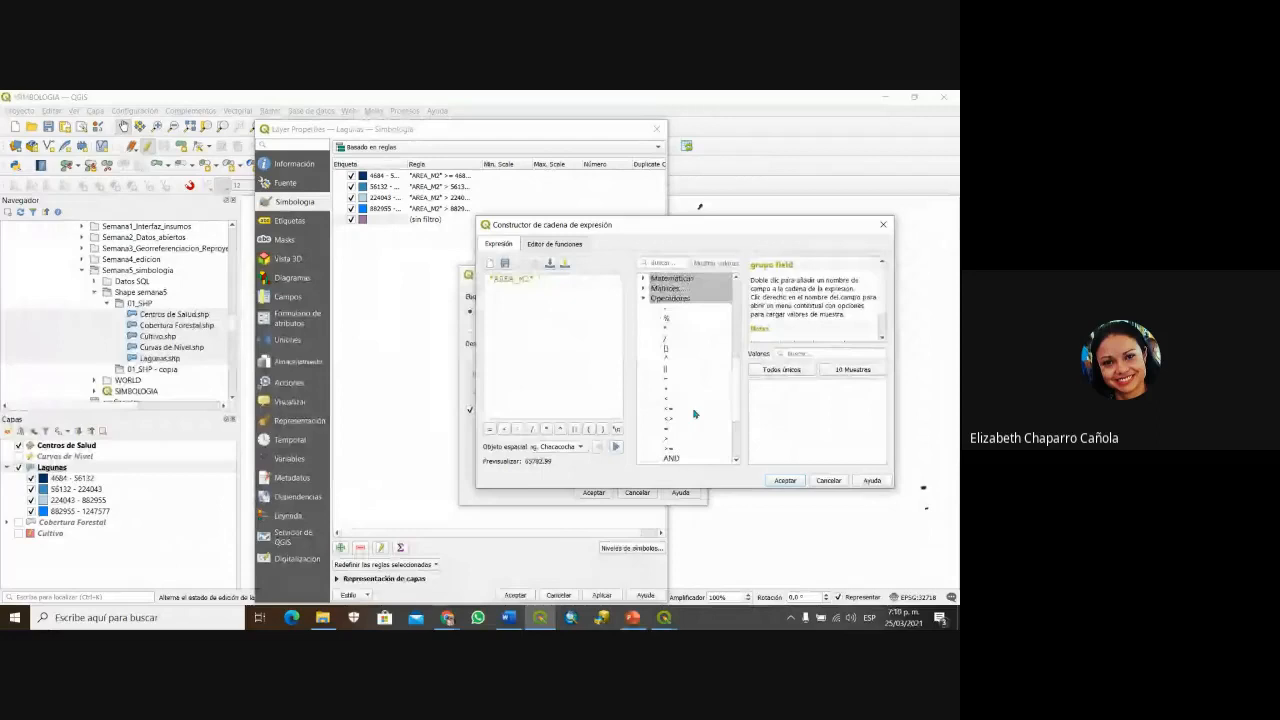
{"action": "scroll", "coordinate": [693, 414], "scroll_direction": "down", "scroll_amount": 1}
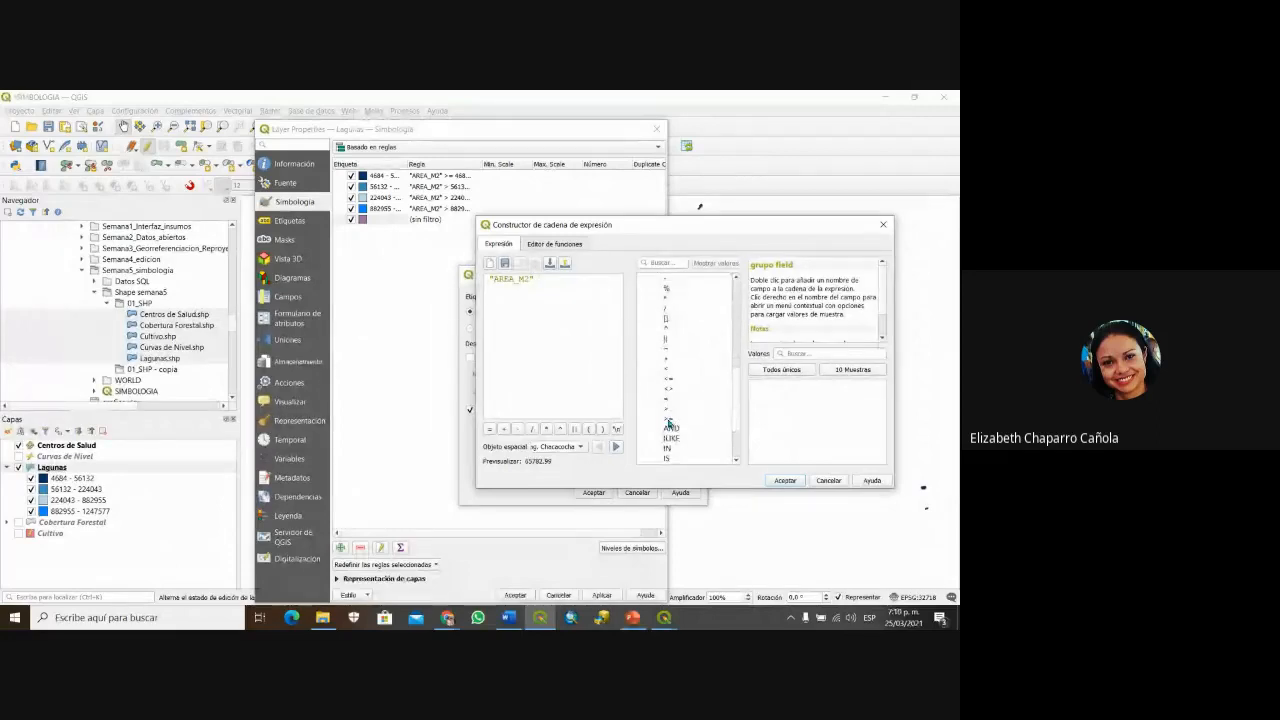
{"action": "double_click", "coordinate": [669, 422]}
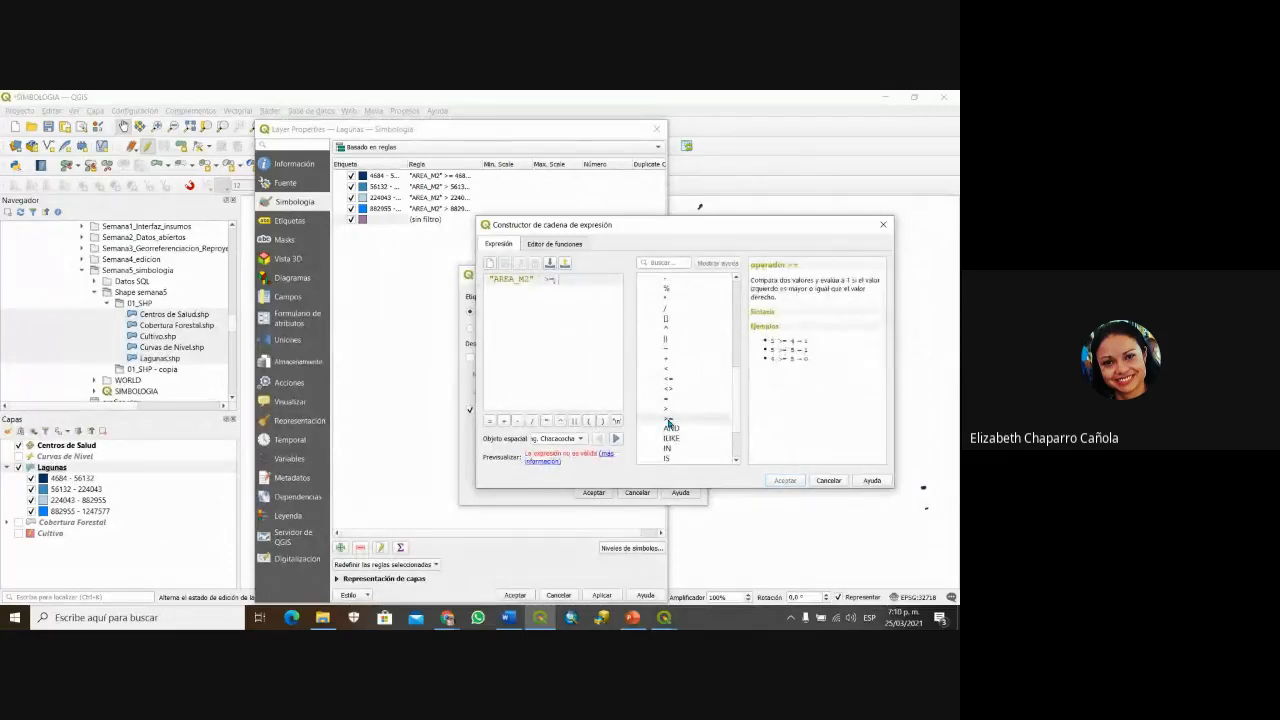
{"action": "type", "text": "25"}
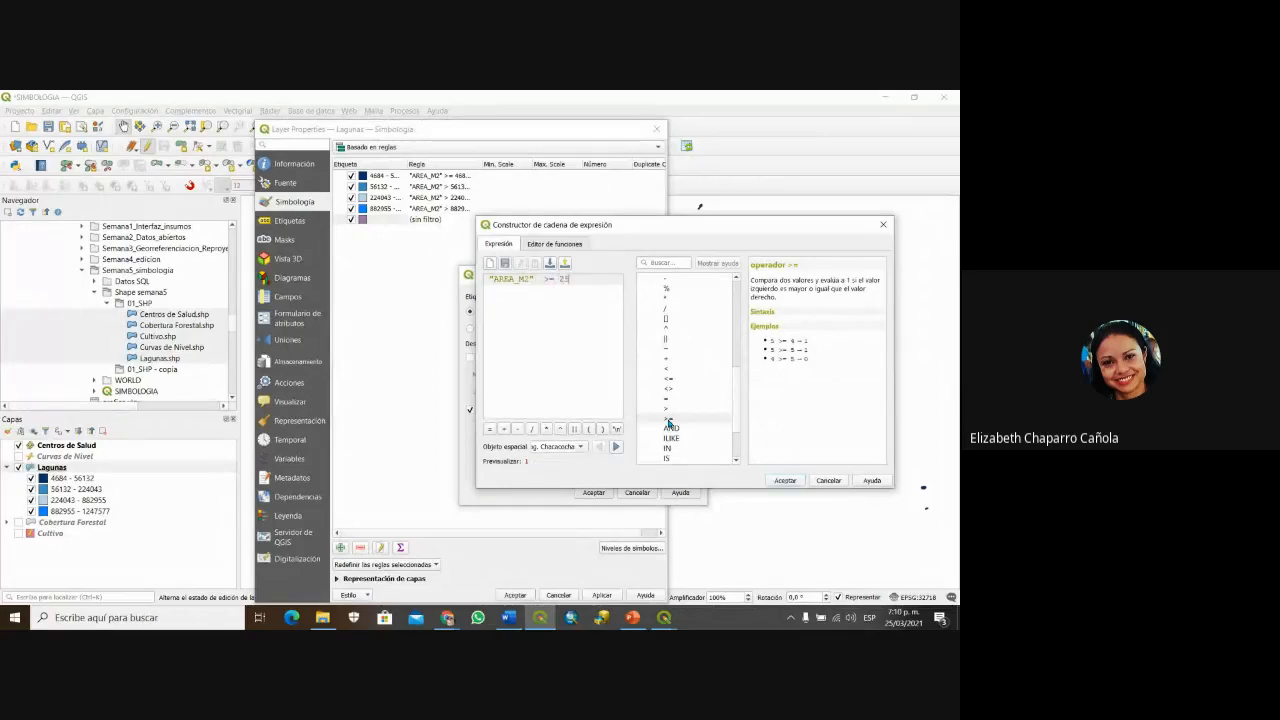
{"action": "type", "text": "000"}
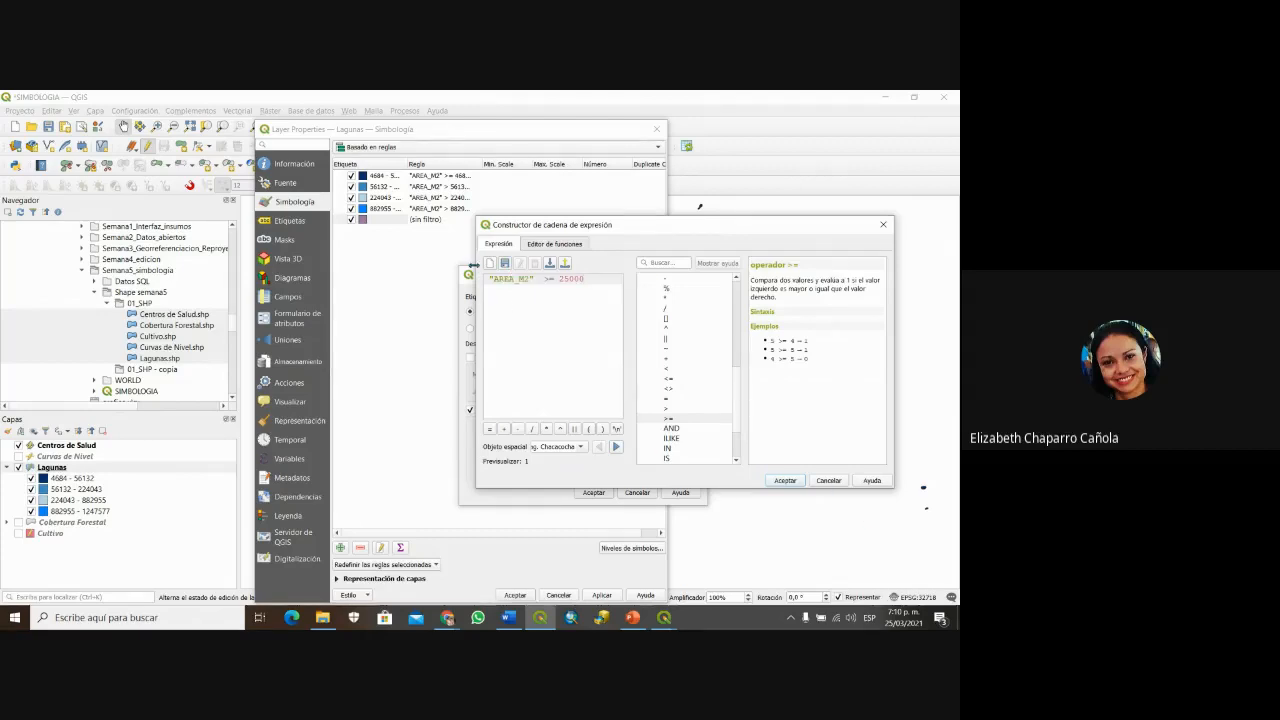
Step: Accept the AREA_M2 >= 25000 filter and test it, which matches 24 lakes
{"action": "left_click", "coordinate": [786, 481]}
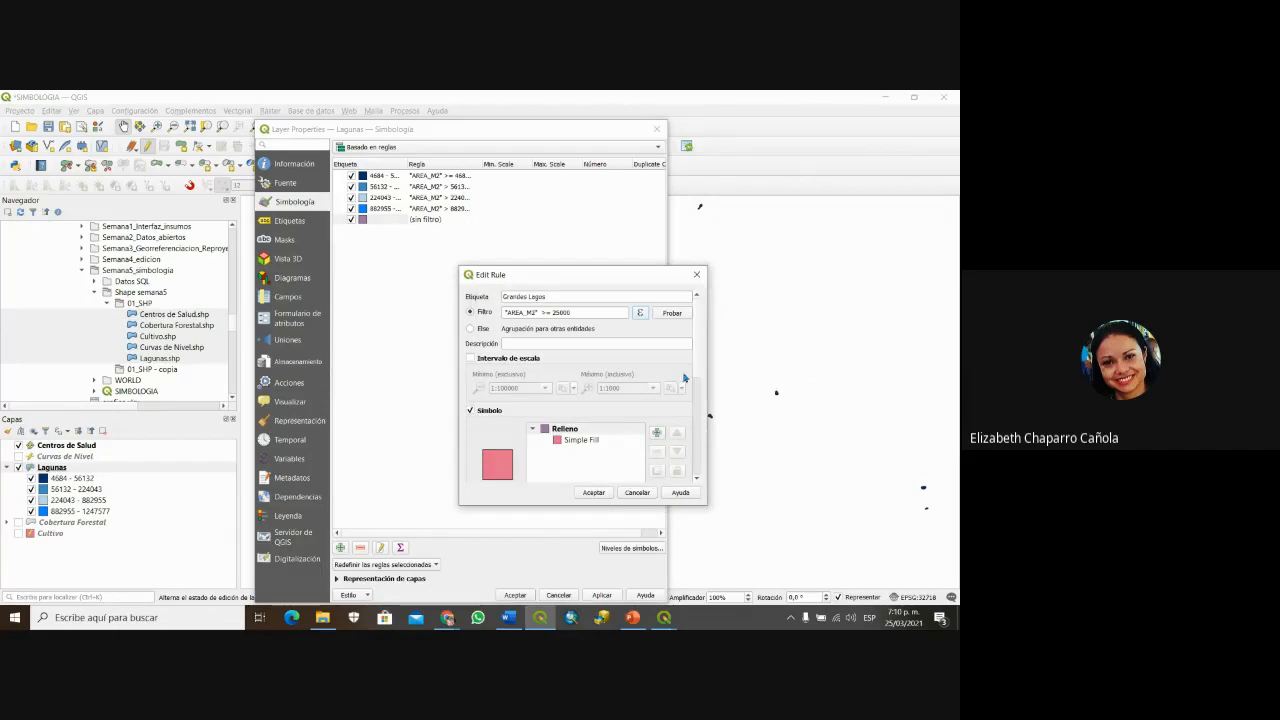
{"action": "left_click", "coordinate": [673, 314]}
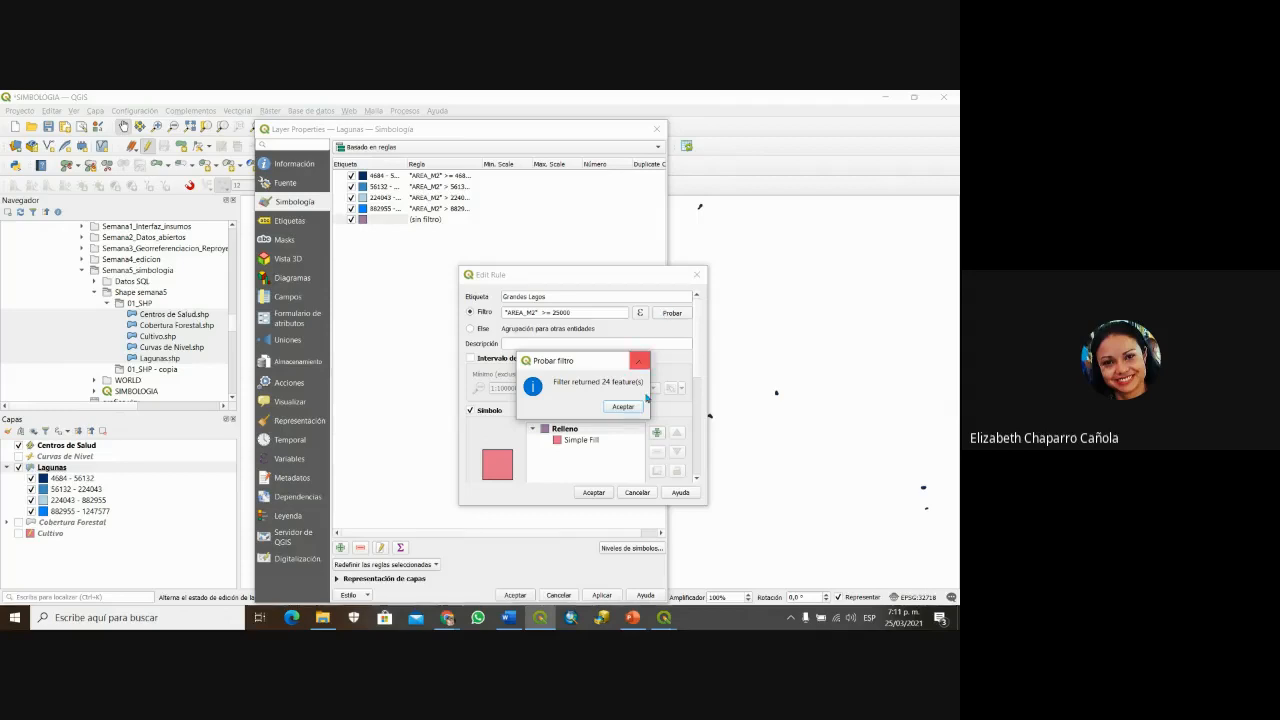
{"action": "left_click", "coordinate": [623, 407]}
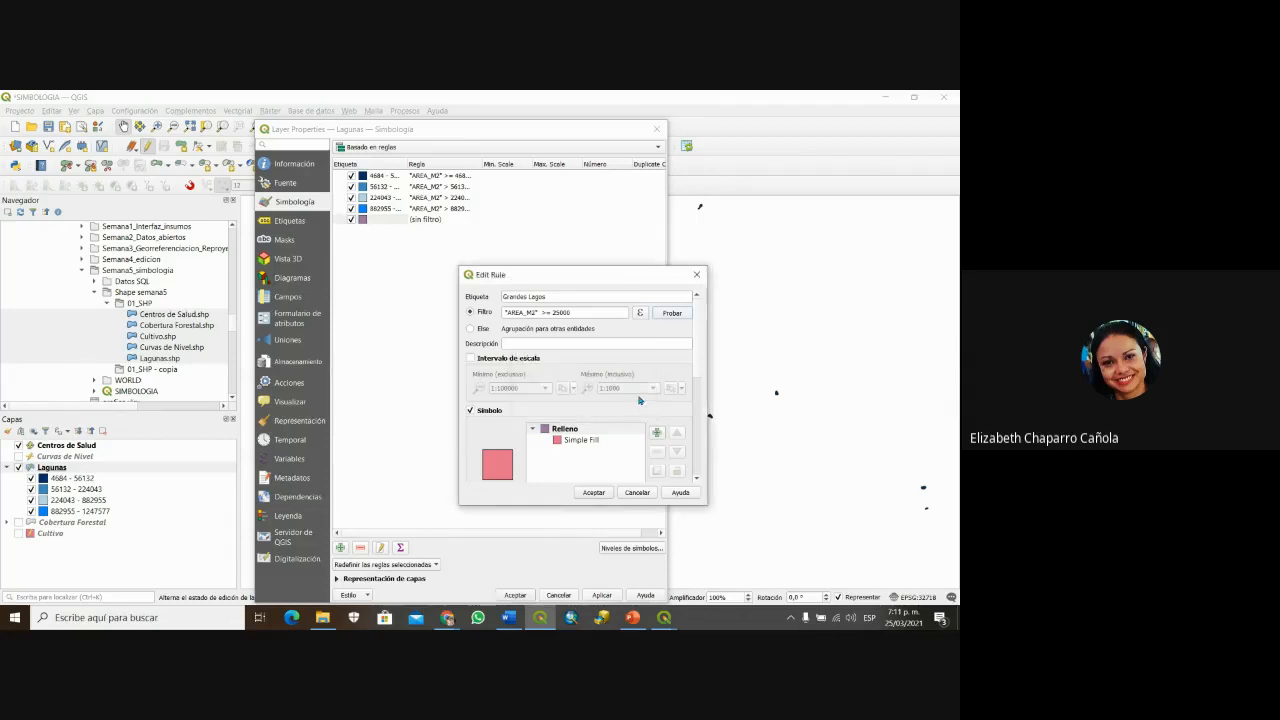
Step: Describe the rule as 'los grandes lagos se categoriza en mas de 25000 metros cuadados' and save it
{"action": "left_click", "coordinate": [520, 346]}
{"action": "type", "text": "los grandes lagos se c"}
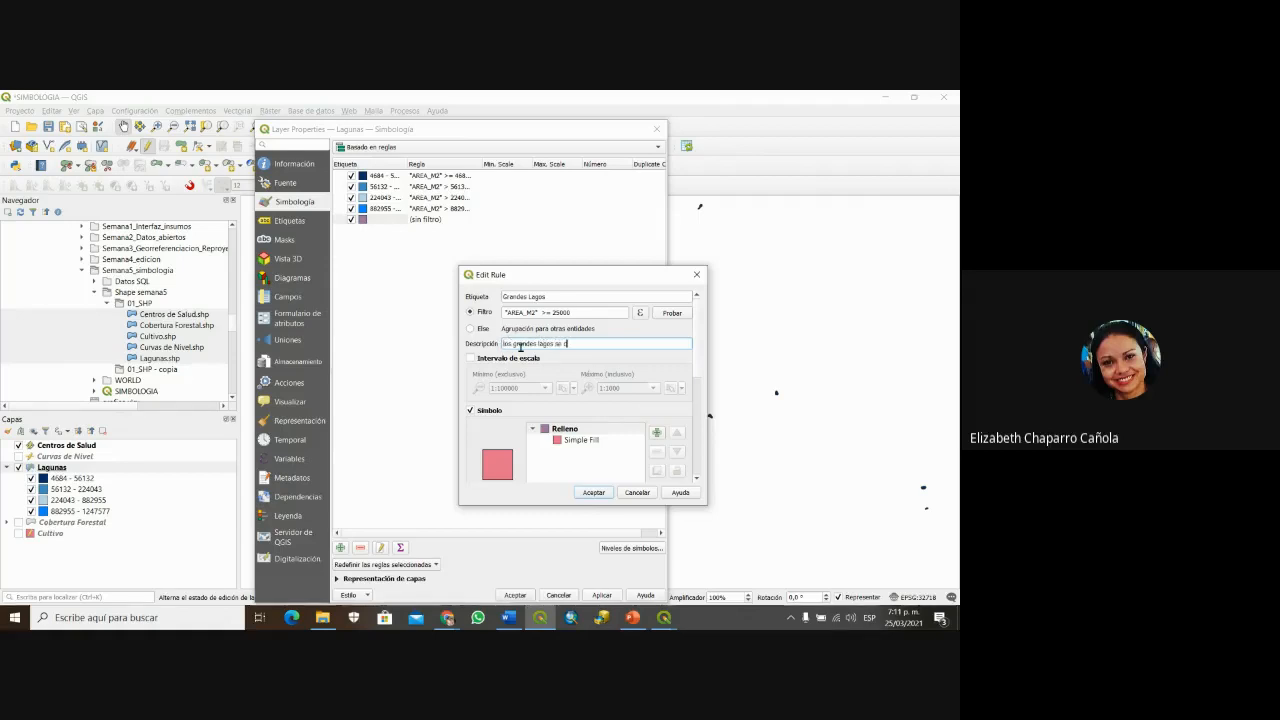
{"action": "type", "text": "ategoriza en mas de 25000"}
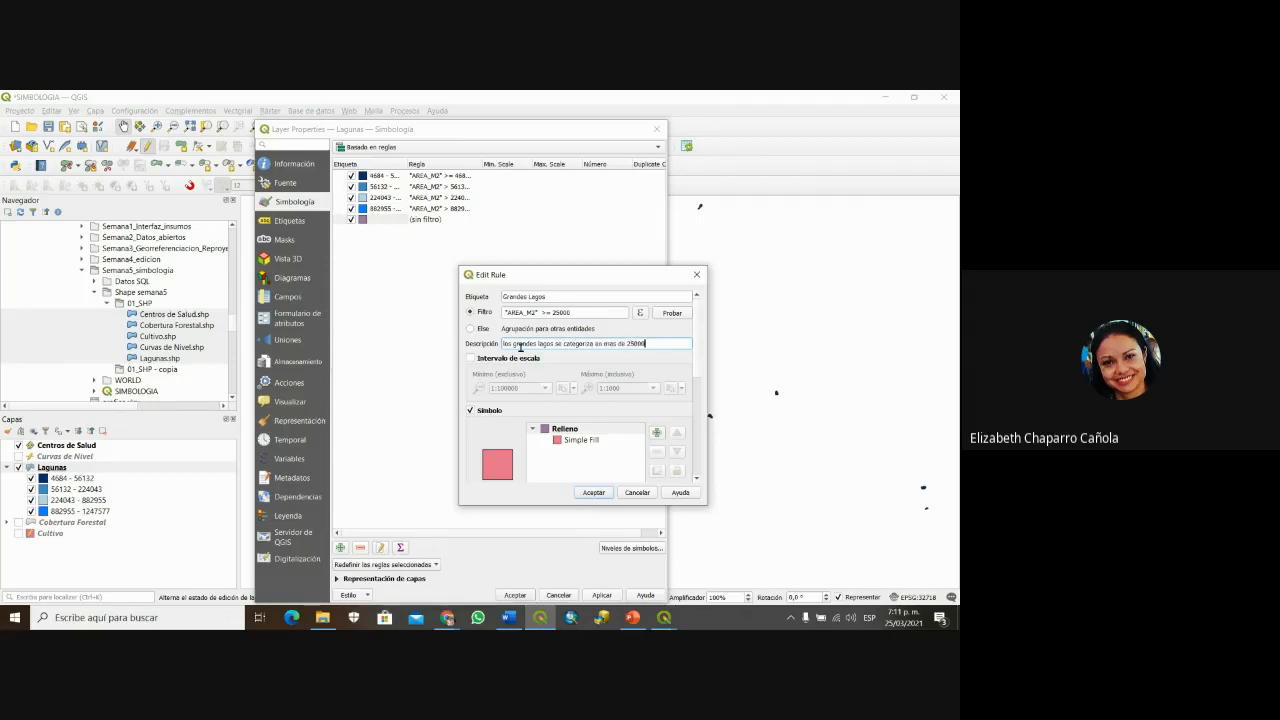
{"action": "type", "text": " metros cuada"}
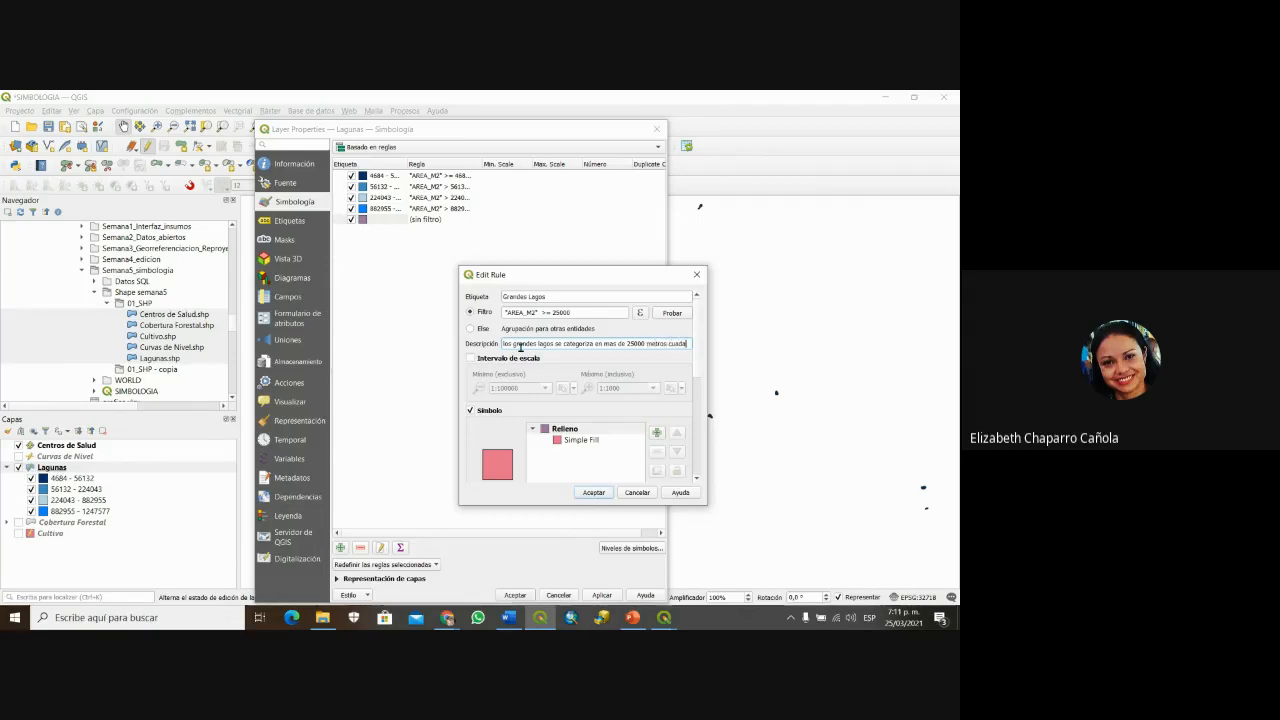
{"action": "type", "text": "dos"}
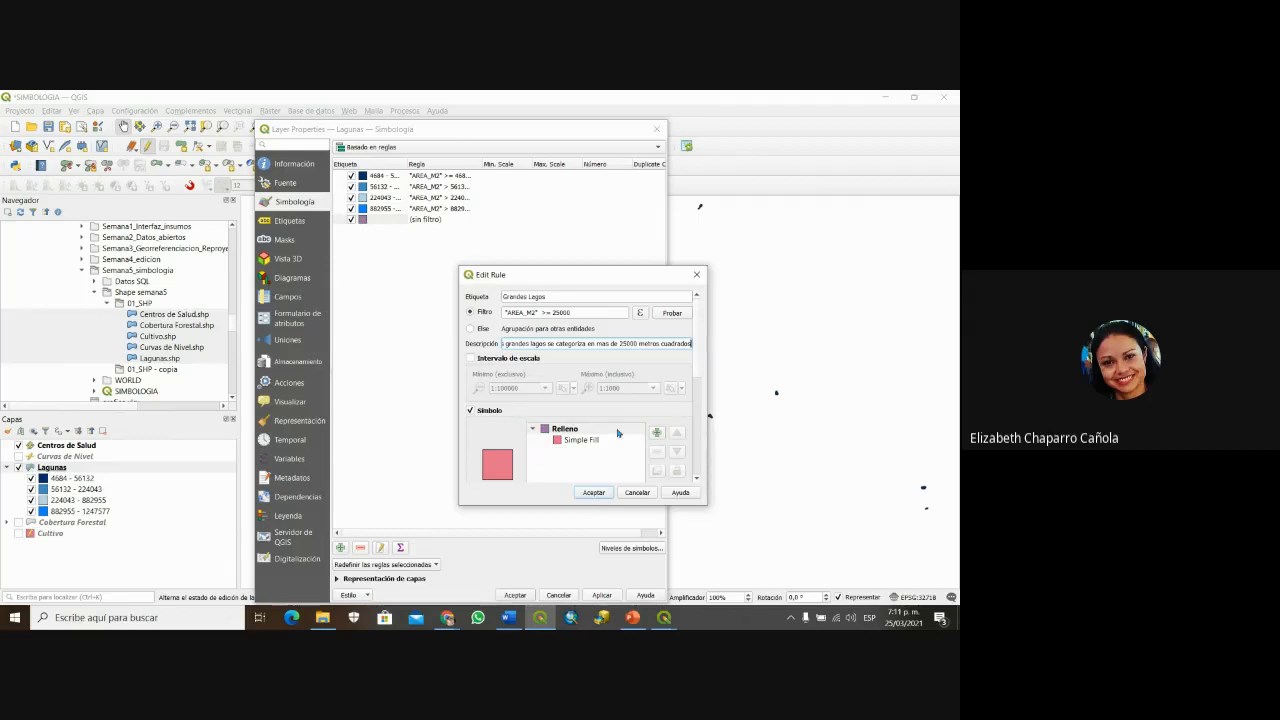
{"action": "left_click_drag", "start_coordinate": [697, 351], "coordinate": [697, 474]}
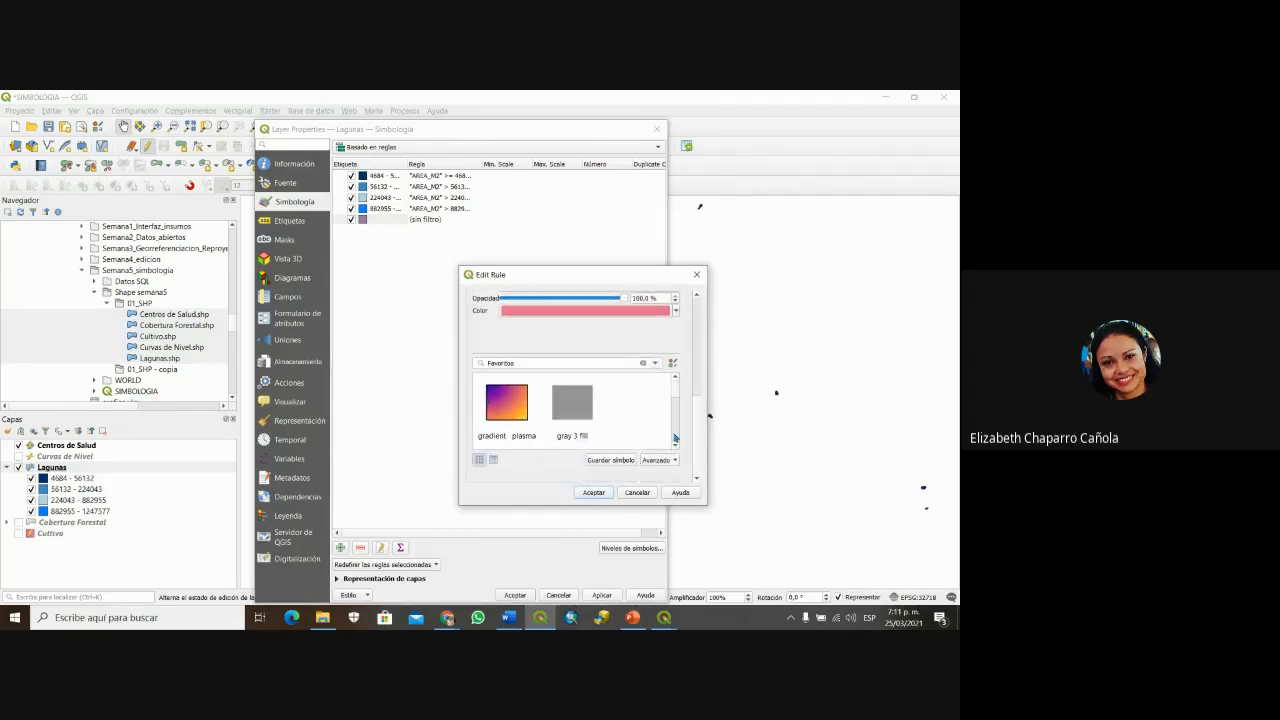
{"action": "left_click", "coordinate": [697, 377]}
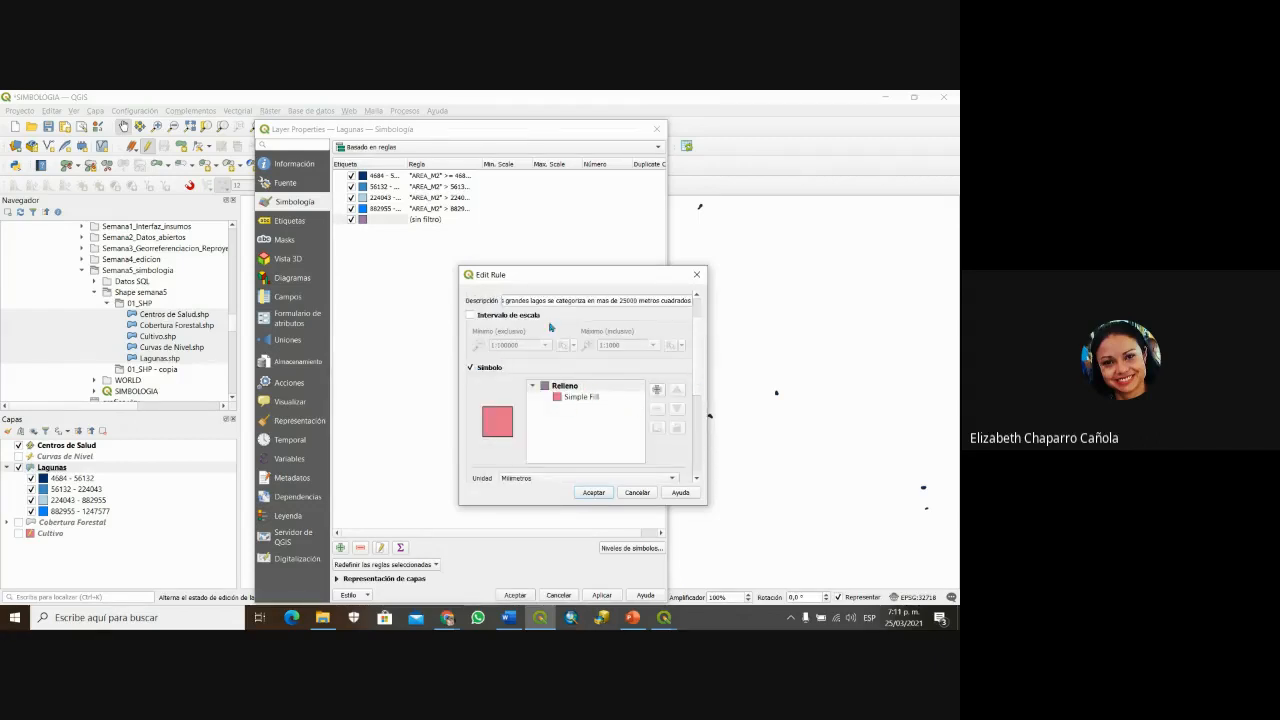
{"action": "scroll", "coordinate": [700, 388], "scroll_direction": "up", "scroll_amount": 3}
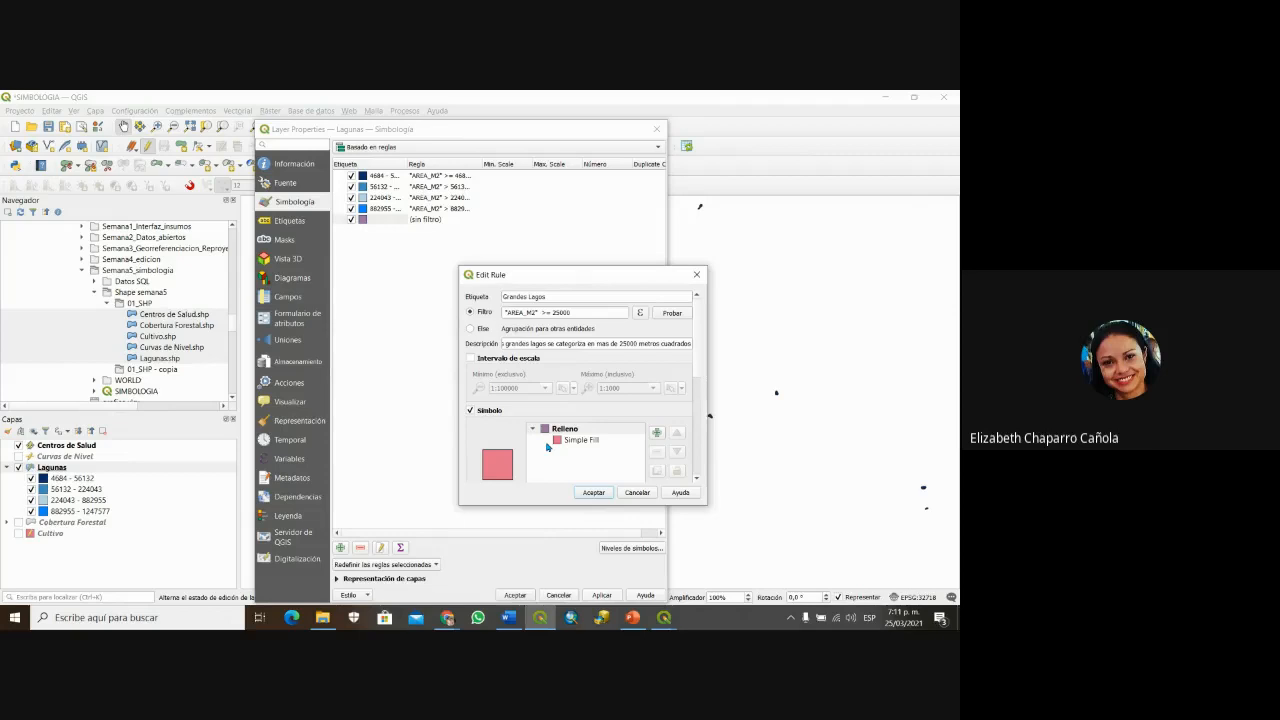
{"action": "left_click", "coordinate": [600, 494]}
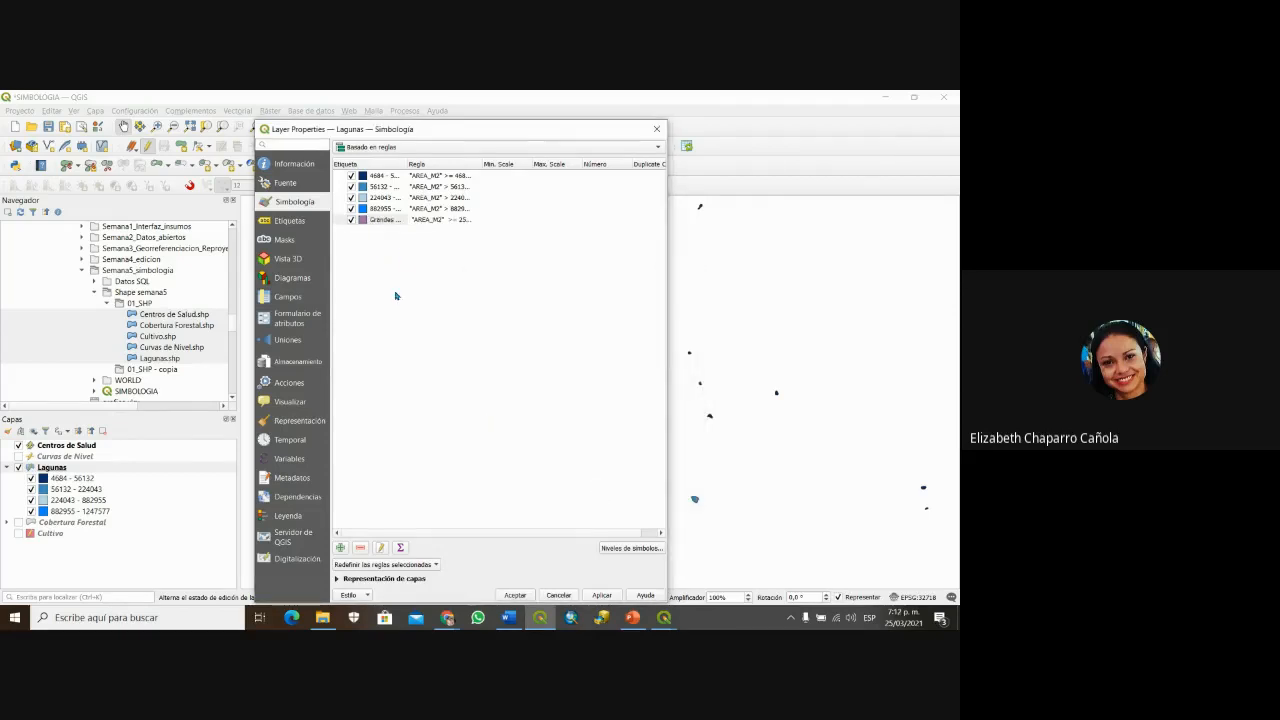
{"action": "left_click_drag", "start_coordinate": [469, 131], "coordinate": [319, 117]}
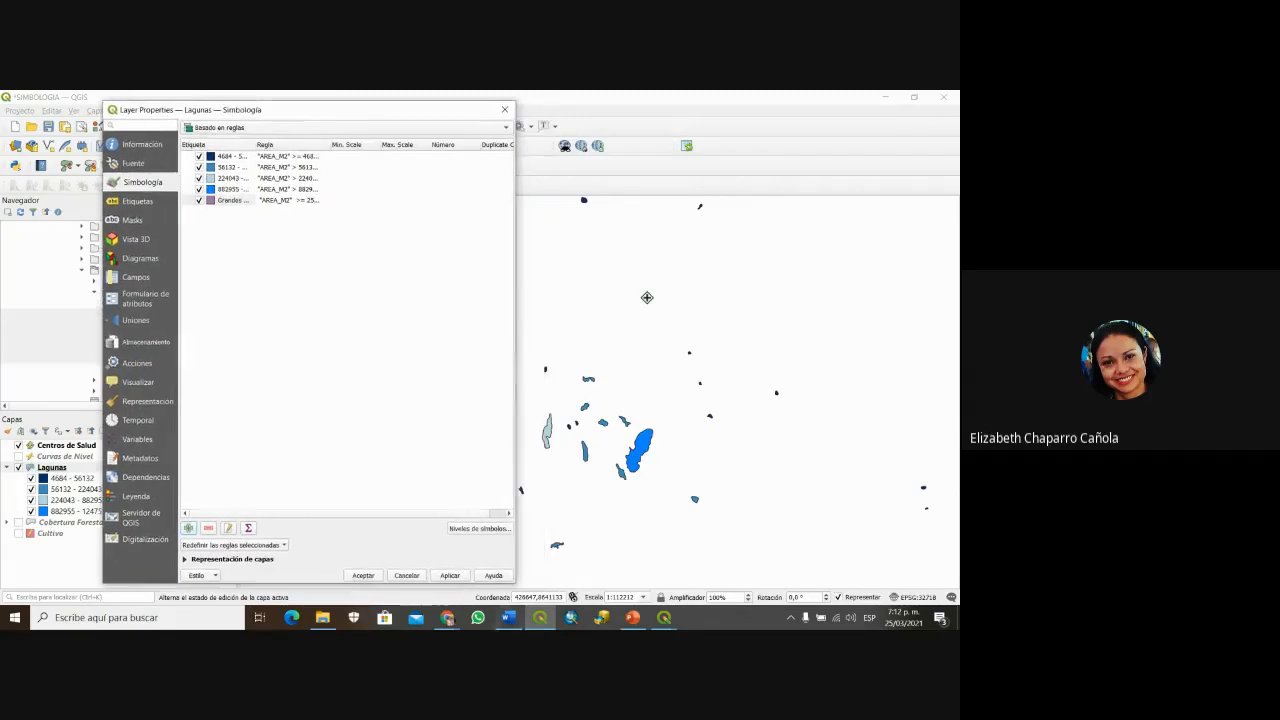
{"action": "left_click", "coordinate": [449, 576]}
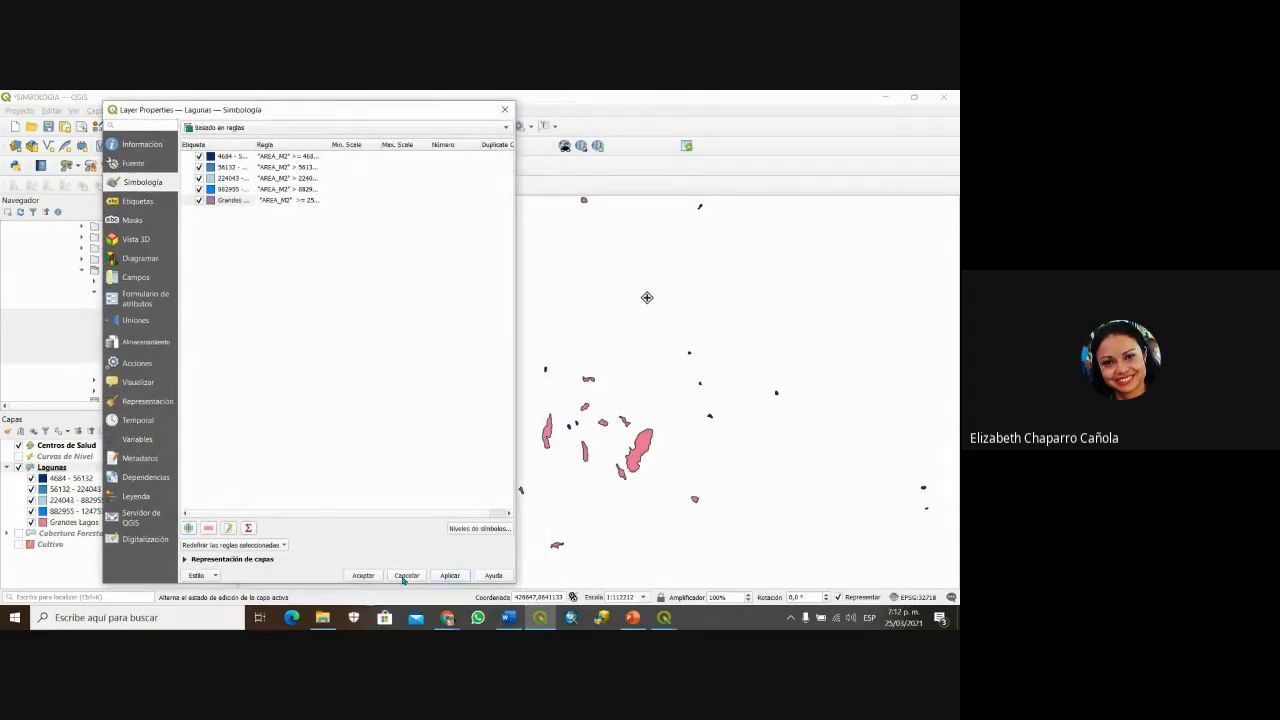
{"action": "left_click", "coordinate": [363, 576]}
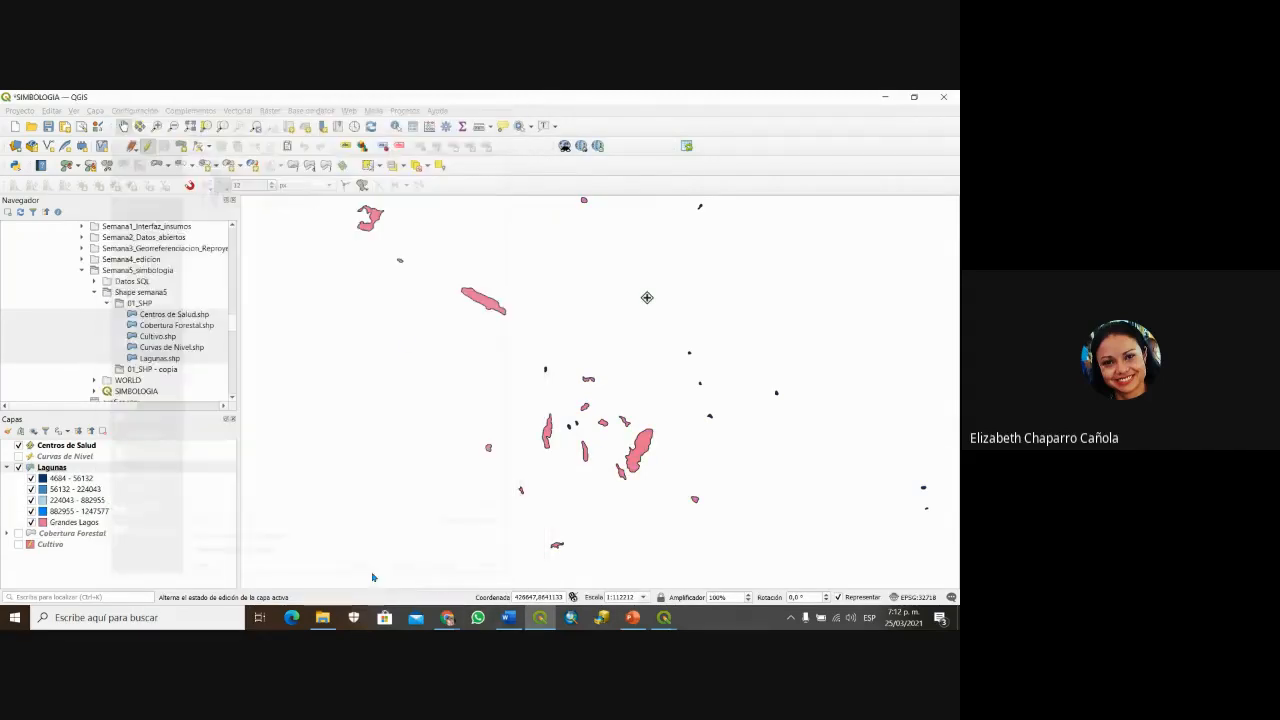
{"action": "scroll", "coordinate": [552, 404], "scroll_direction": "up", "scroll_amount": 1}
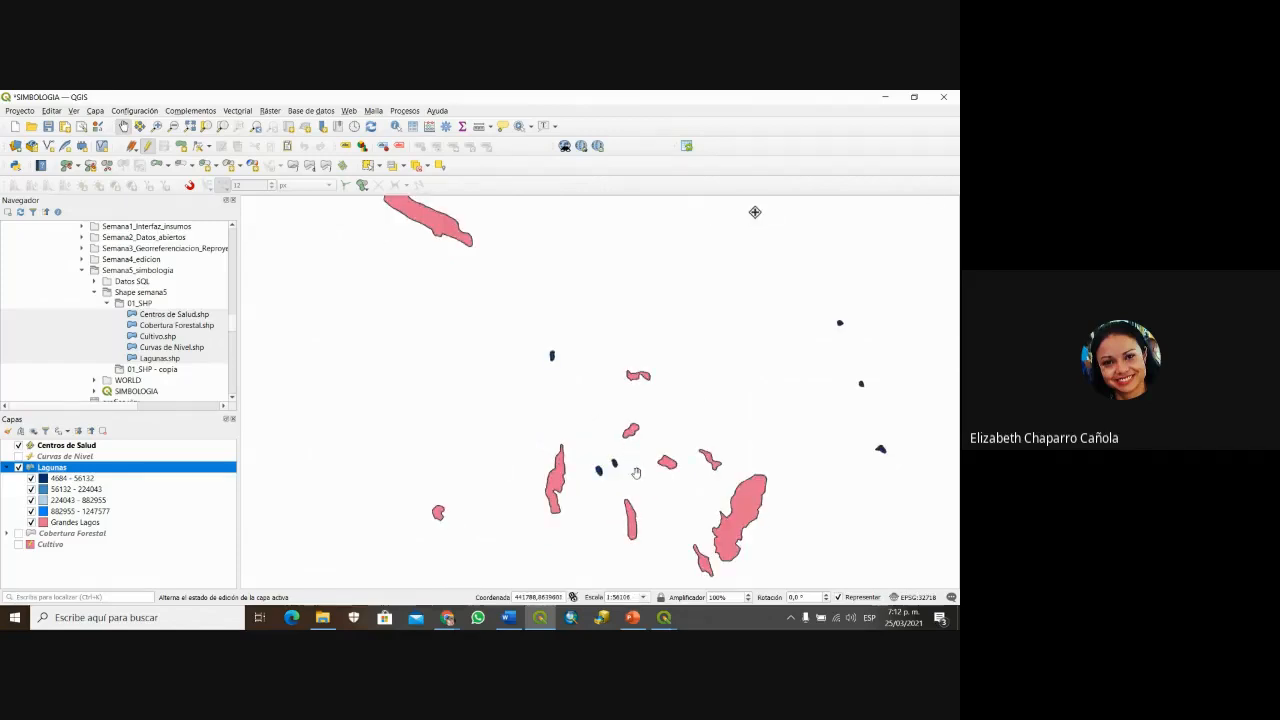
{"action": "scroll", "coordinate": [631, 483], "scroll_direction": "up", "scroll_amount": 1}
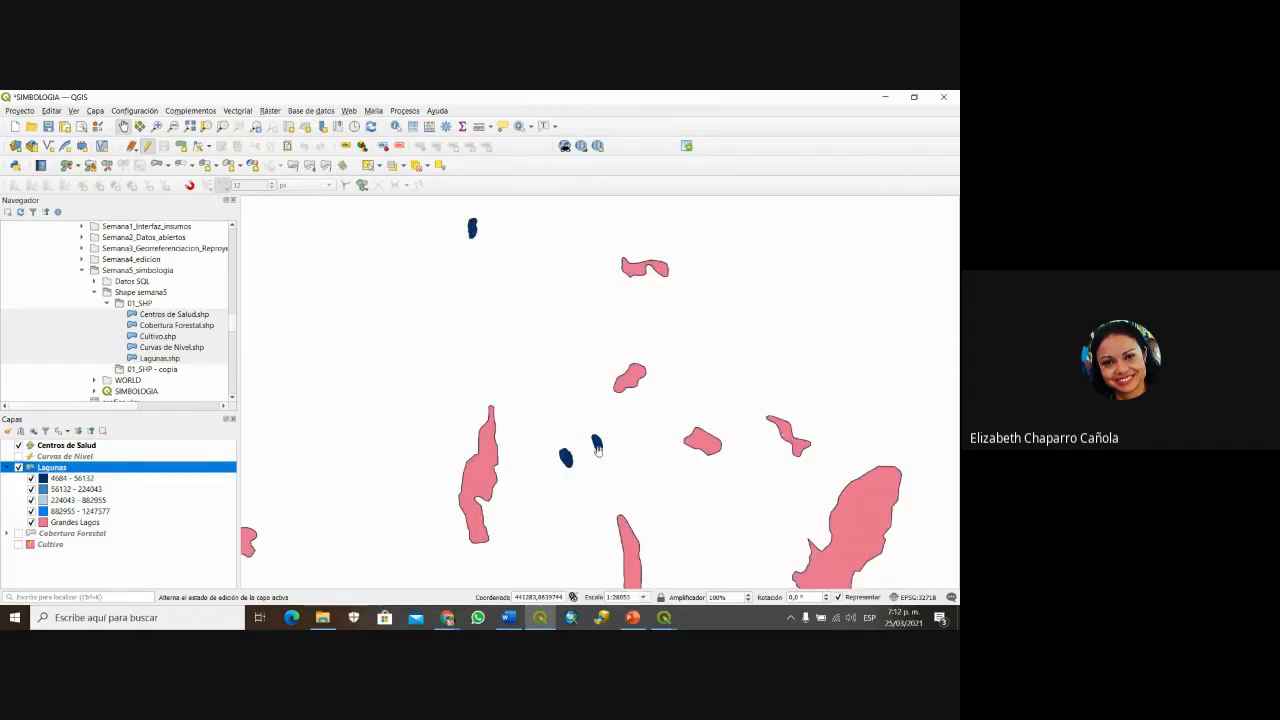
{"action": "scroll", "coordinate": [673, 490], "scroll_direction": "down", "scroll_amount": 2}
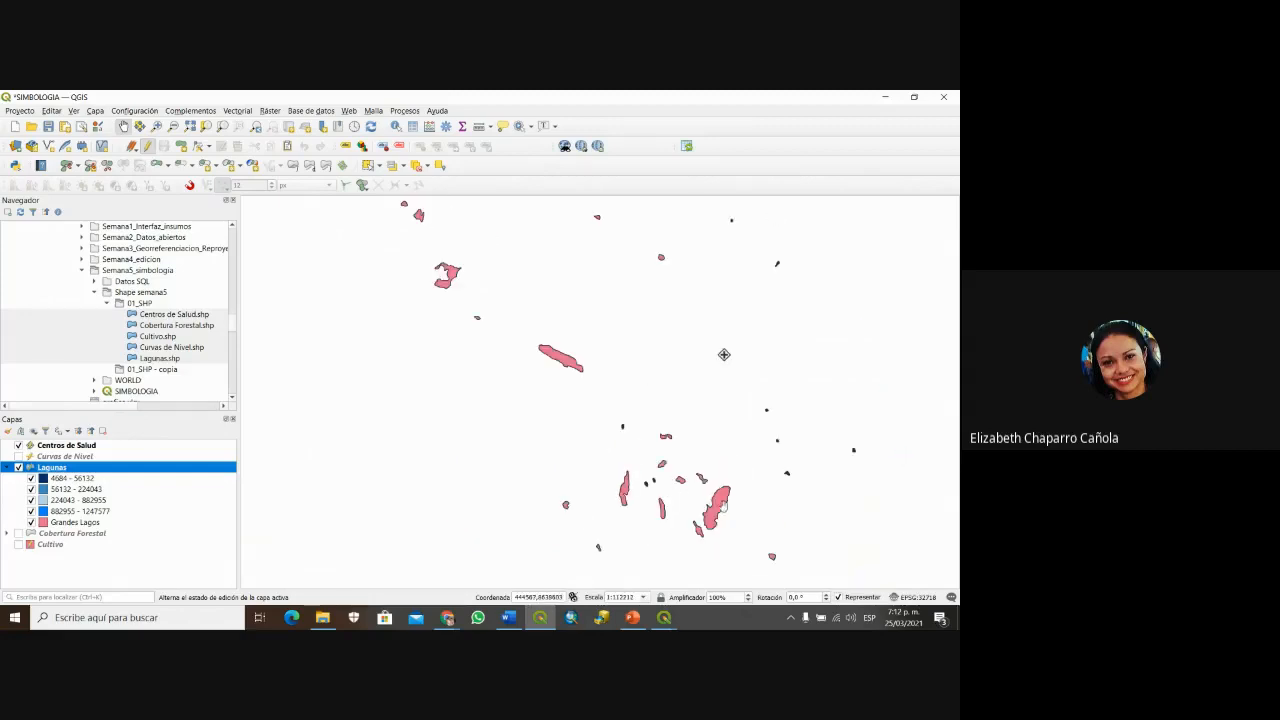
{"action": "scroll", "coordinate": [747, 430], "scroll_direction": "up", "scroll_amount": 2}
{"action": "scroll", "coordinate": [805, 475], "scroll_direction": "down", "scroll_amount": 3}
{"action": "scroll", "coordinate": [733, 502], "scroll_direction": "up", "scroll_amount": 2}
{"action": "left_click_drag", "start_coordinate": [657, 471], "coordinate": [488, 409]}
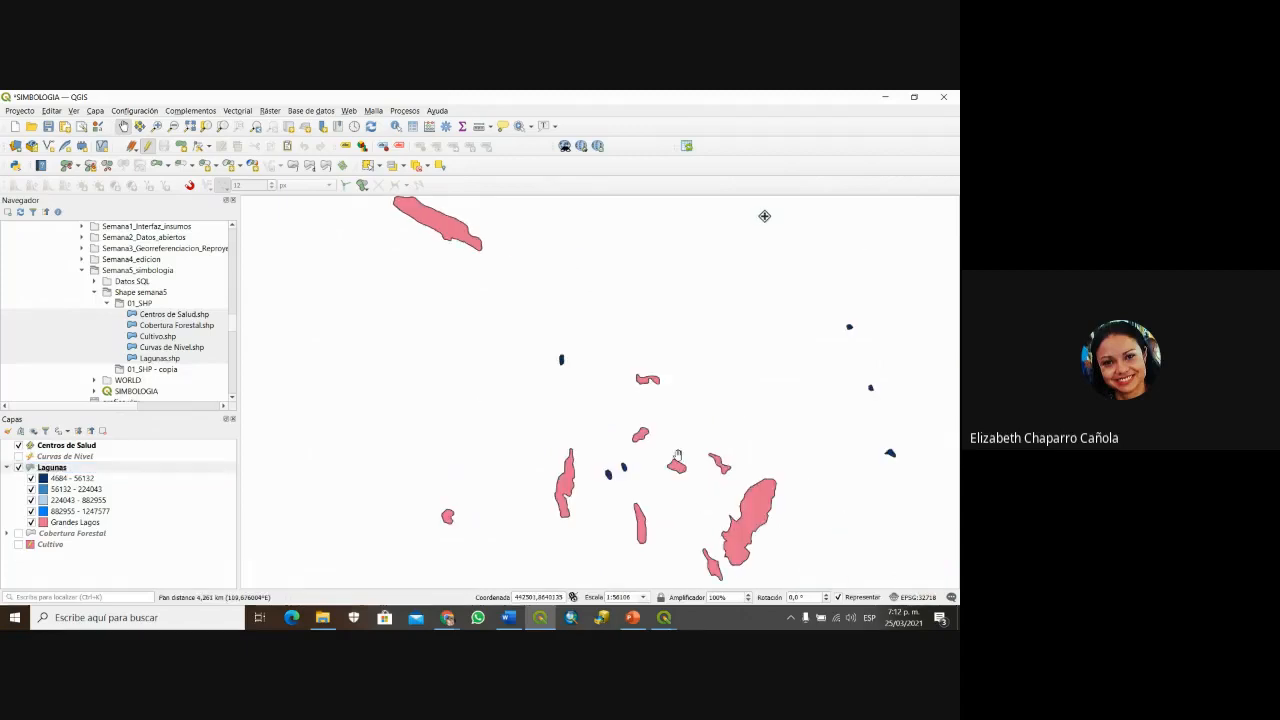
{"action": "scroll", "coordinate": [673, 459], "scroll_direction": "up", "scroll_amount": 1}
{"action": "scroll", "coordinate": [673, 459], "scroll_direction": "down", "scroll_amount": 2}
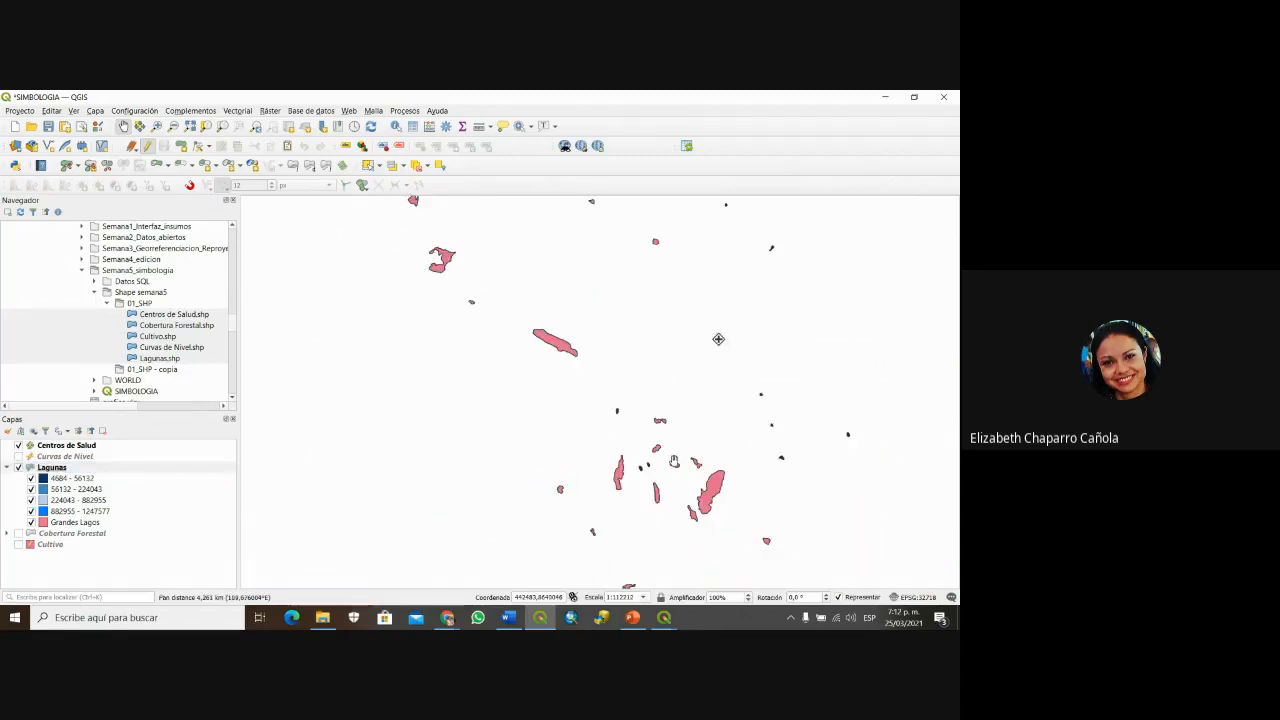
Step: Reopen the Grandes Lagos rule and add a 0 to its filter, making "AREA_M2" >= 250000
{"action": "right_click", "coordinate": [62, 468]}
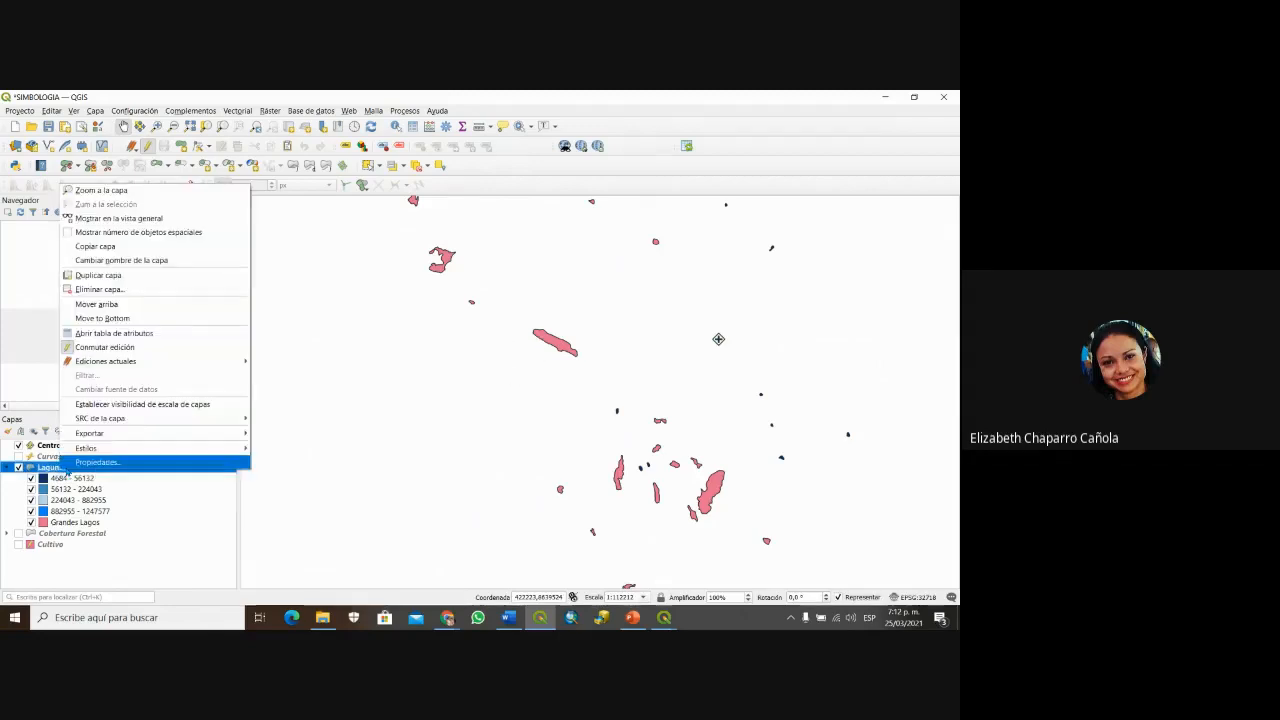
{"action": "left_click", "coordinate": [66, 464]}
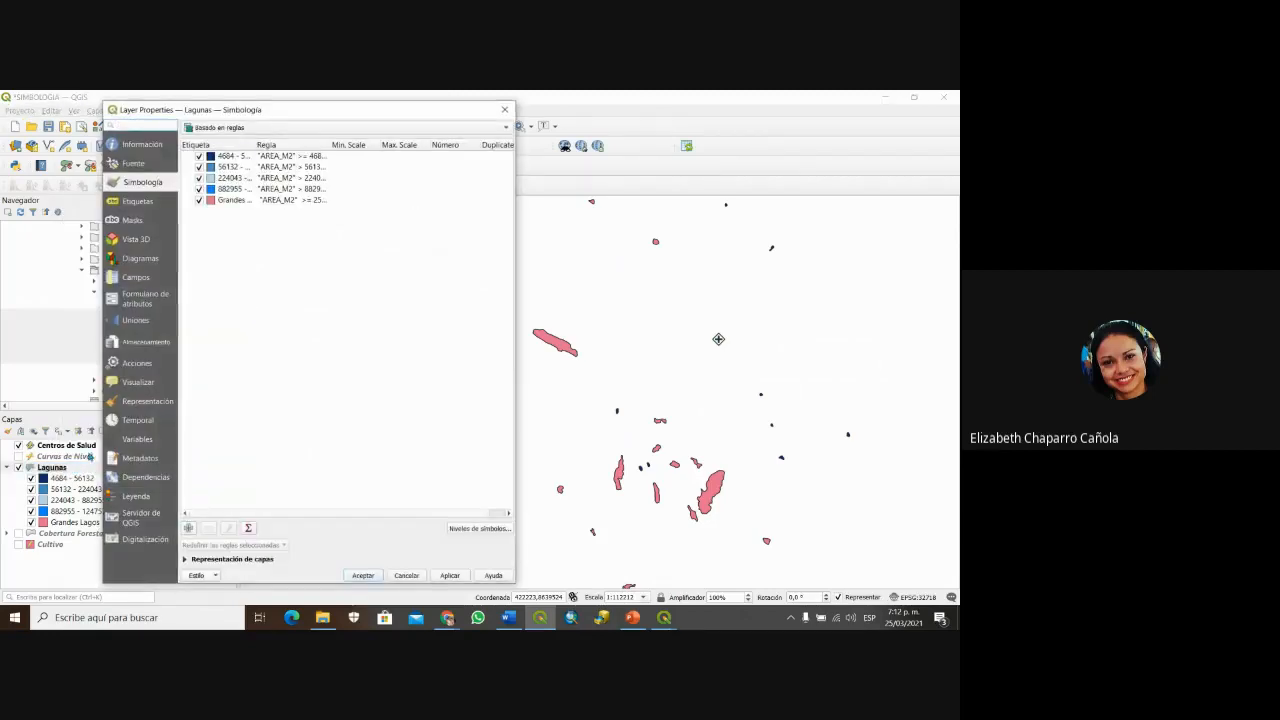
{"action": "left_click_drag", "start_coordinate": [330, 110], "coordinate": [583, 130]}
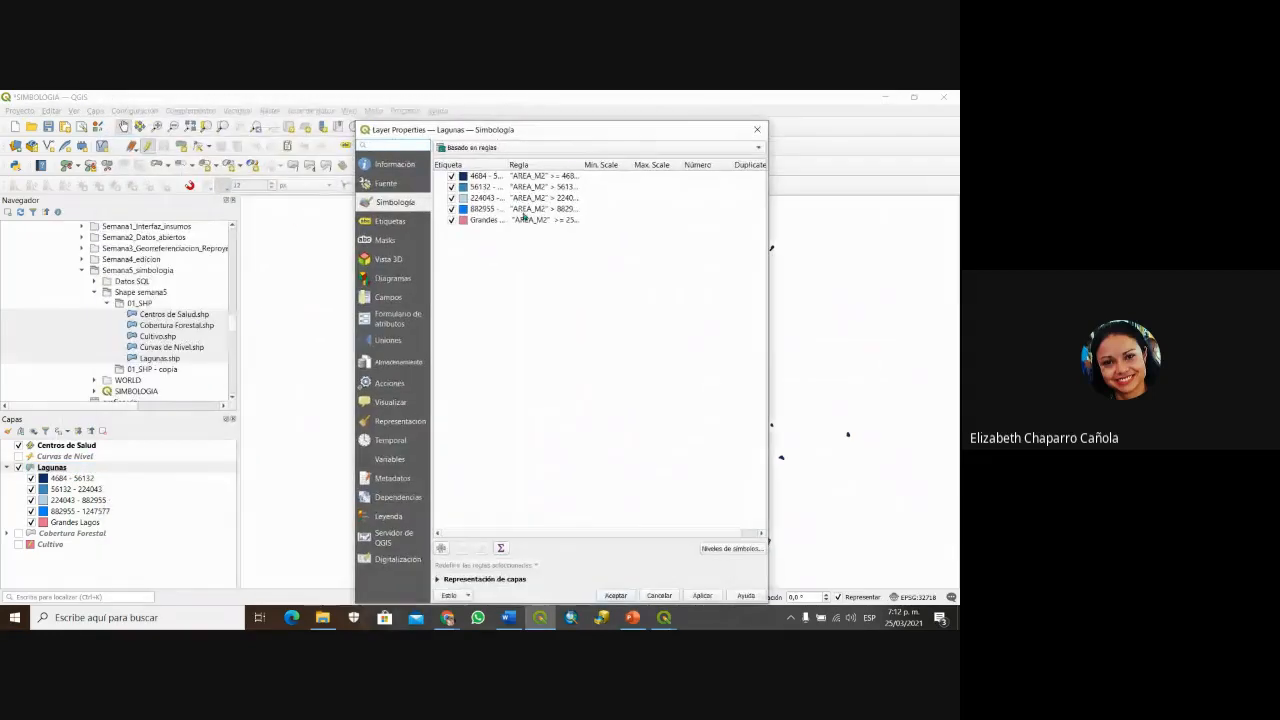
{"action": "left_click", "coordinate": [530, 221]}
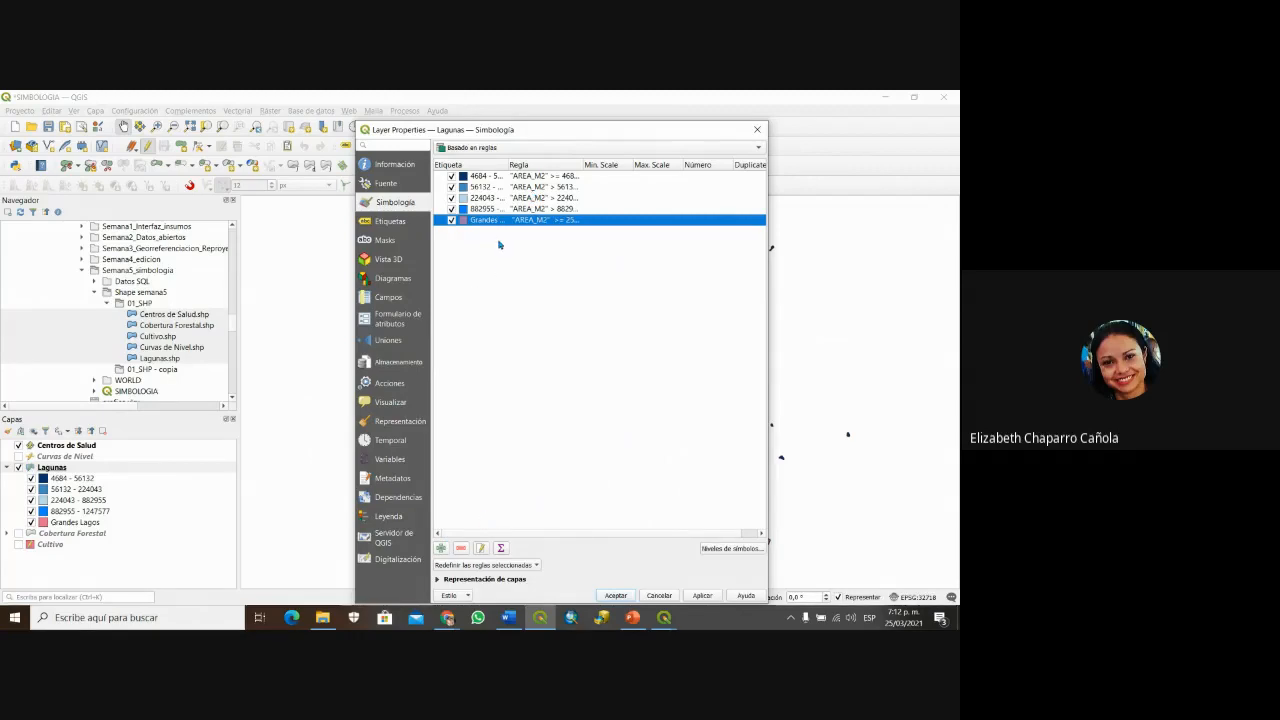
{"action": "left_click", "coordinate": [481, 550]}
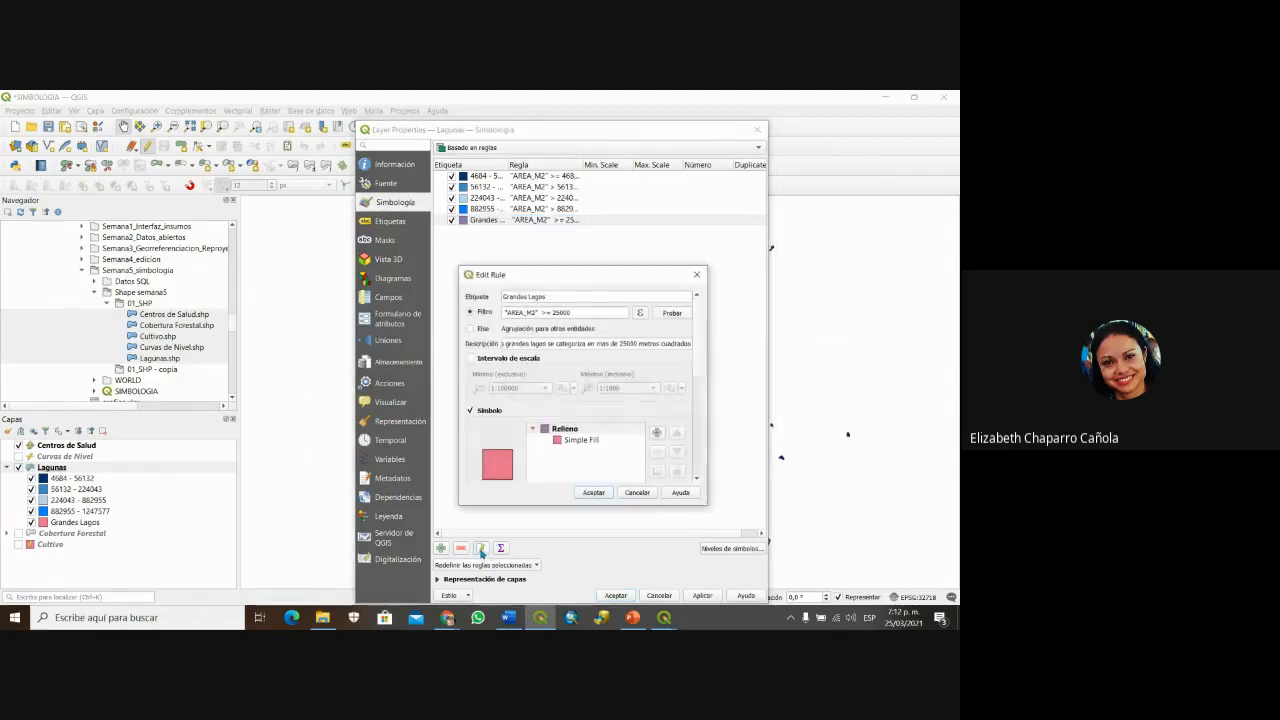
{"action": "left_click", "coordinate": [637, 314]}
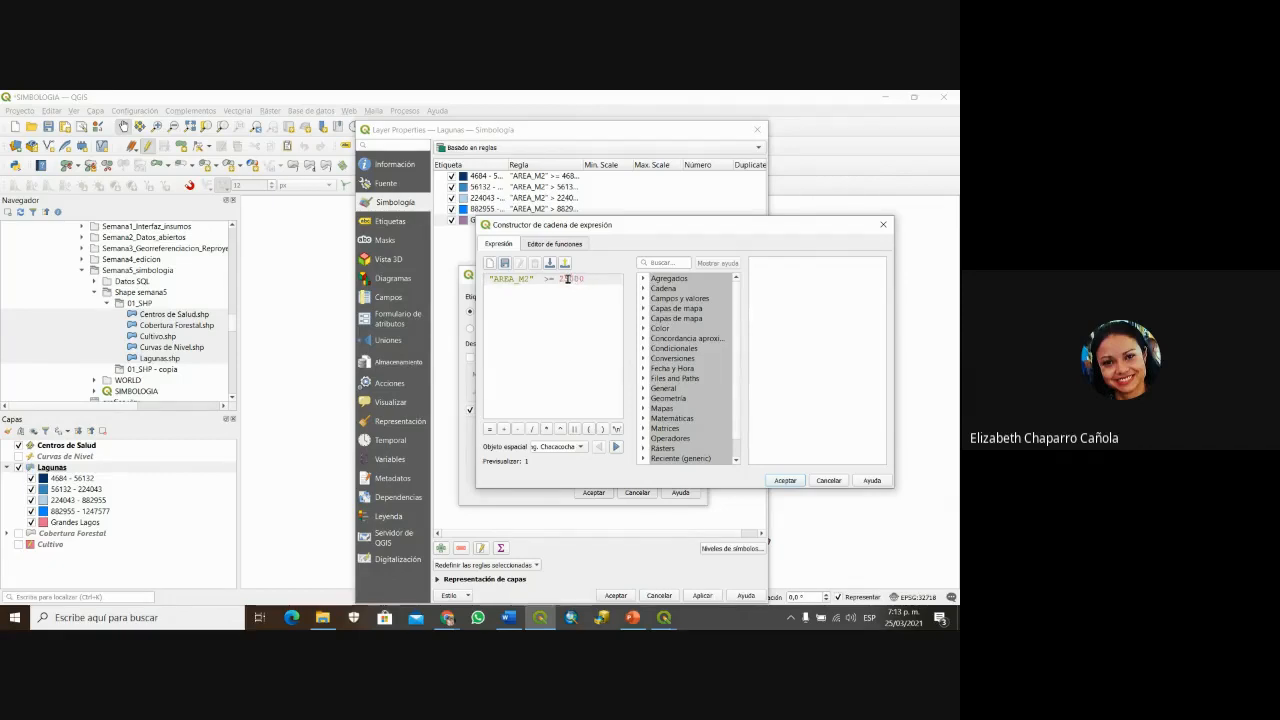
{"action": "type", "text": "0"}
{"action": "left_click_drag", "start_coordinate": [678, 227], "coordinate": [634, 213]}
{"action": "left_click", "coordinate": [740, 467]}
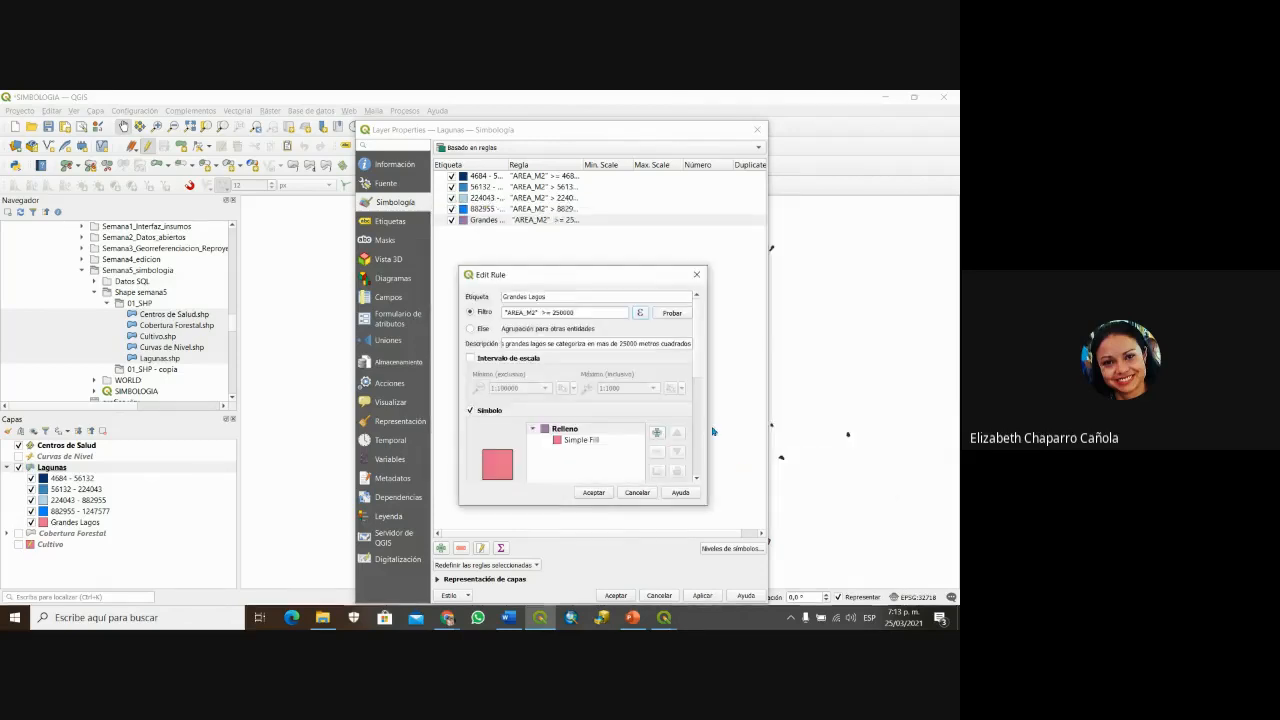
Step: Test the 250000 filter and confirm the rule's pink simple fill colour
{"action": "left_click", "coordinate": [672, 313]}
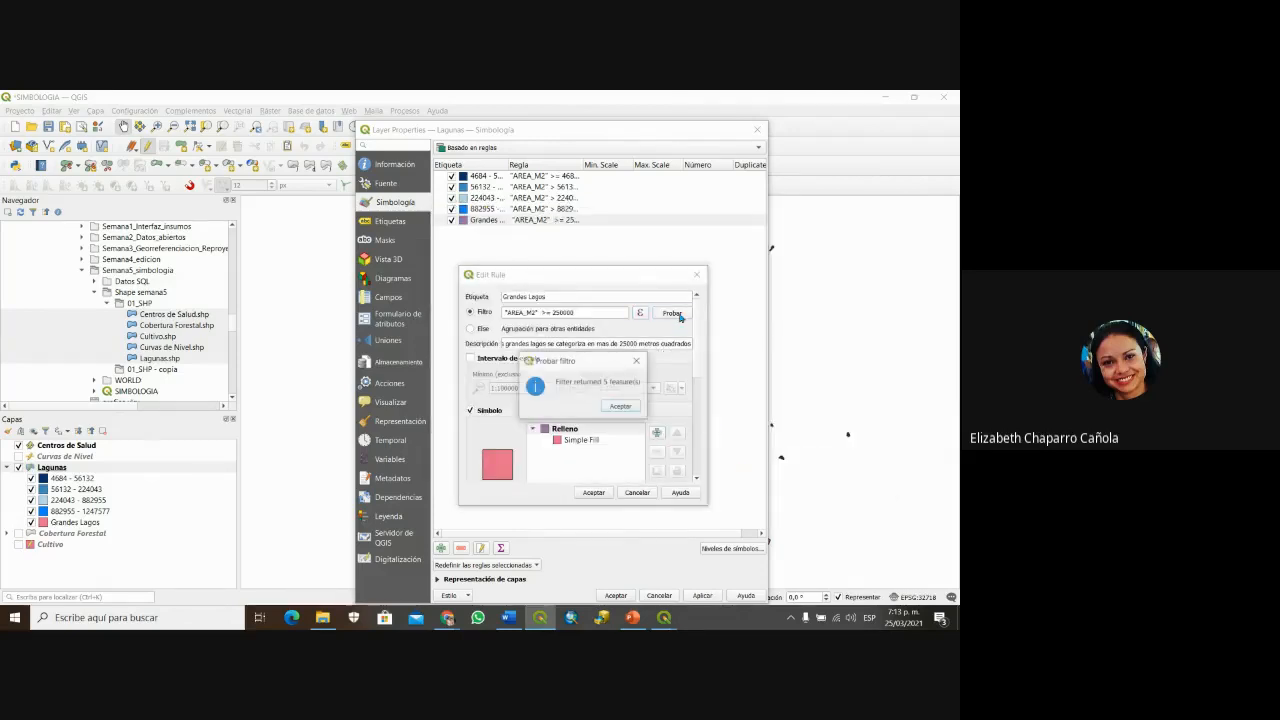
{"action": "left_click", "coordinate": [620, 406]}
{"action": "left_click", "coordinate": [545, 430]}
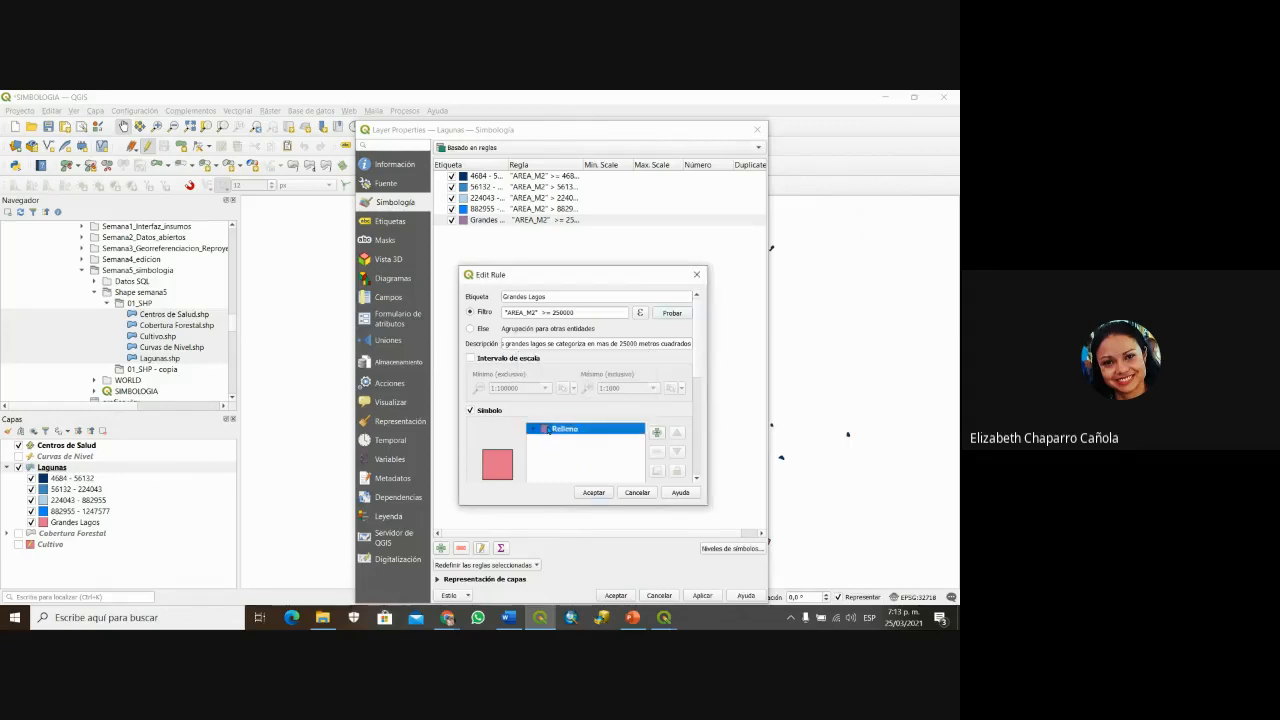
{"action": "scroll", "coordinate": [560, 434], "scroll_direction": "down", "scroll_amount": 4}
{"action": "scroll", "coordinate": [563, 436], "scroll_direction": "down", "scroll_amount": 2}
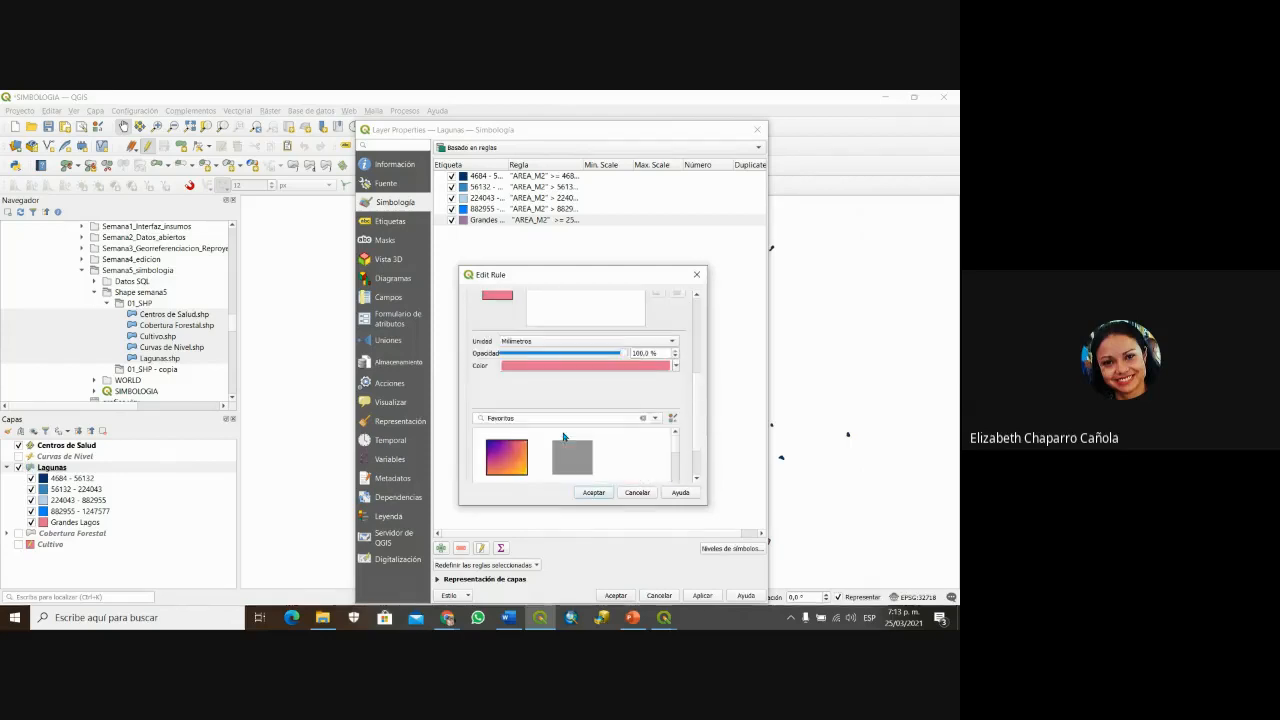
{"action": "scroll", "coordinate": [550, 414], "scroll_direction": "up", "scroll_amount": 3}
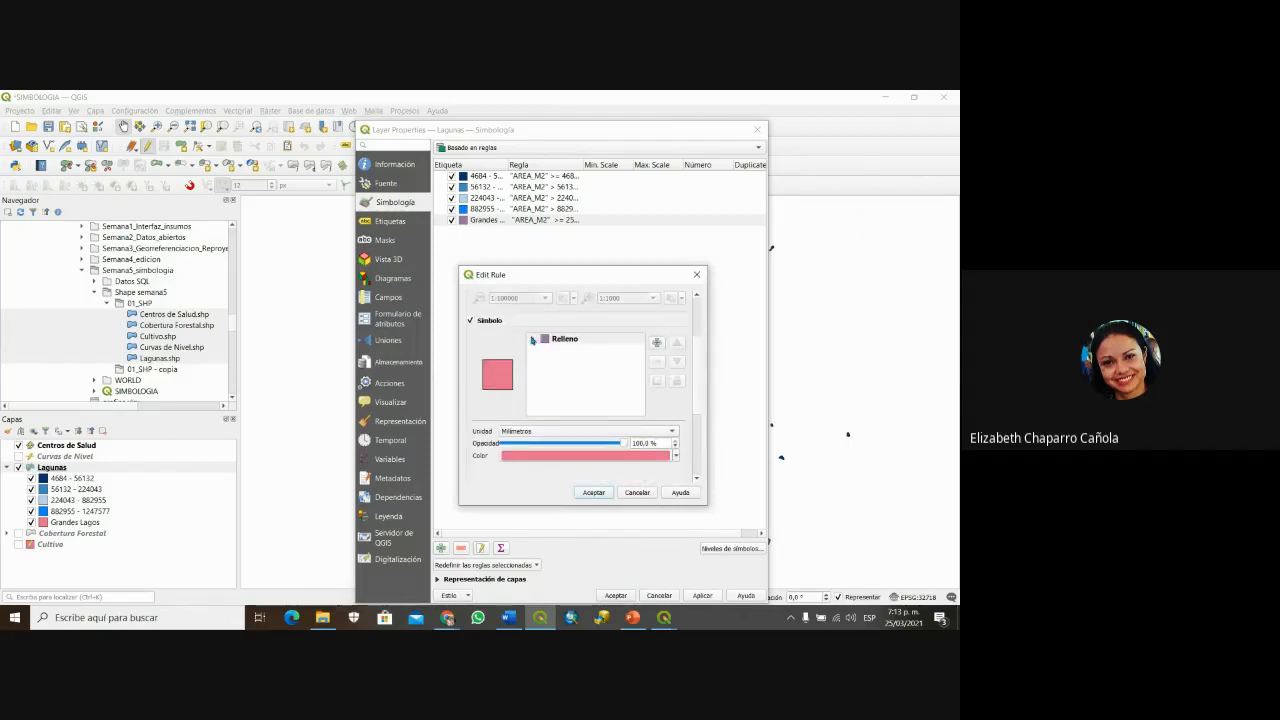
{"action": "left_click", "coordinate": [578, 351]}
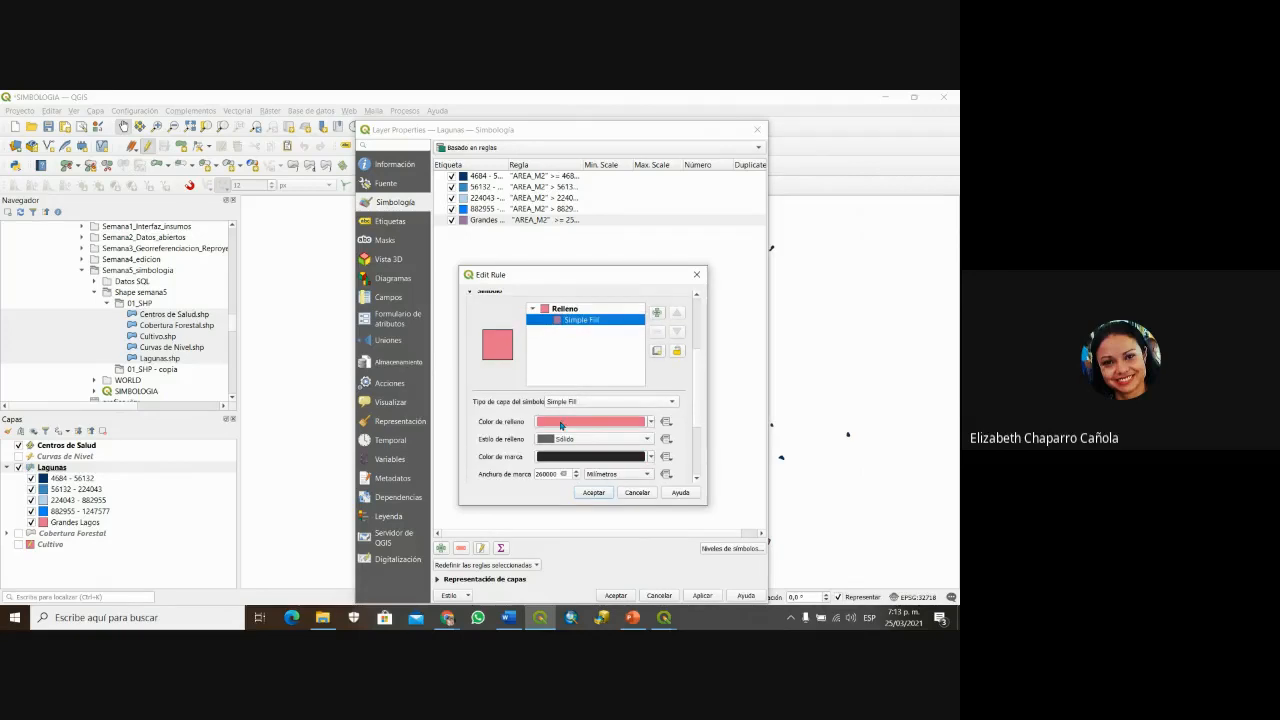
{"action": "left_click", "coordinate": [561, 426]}
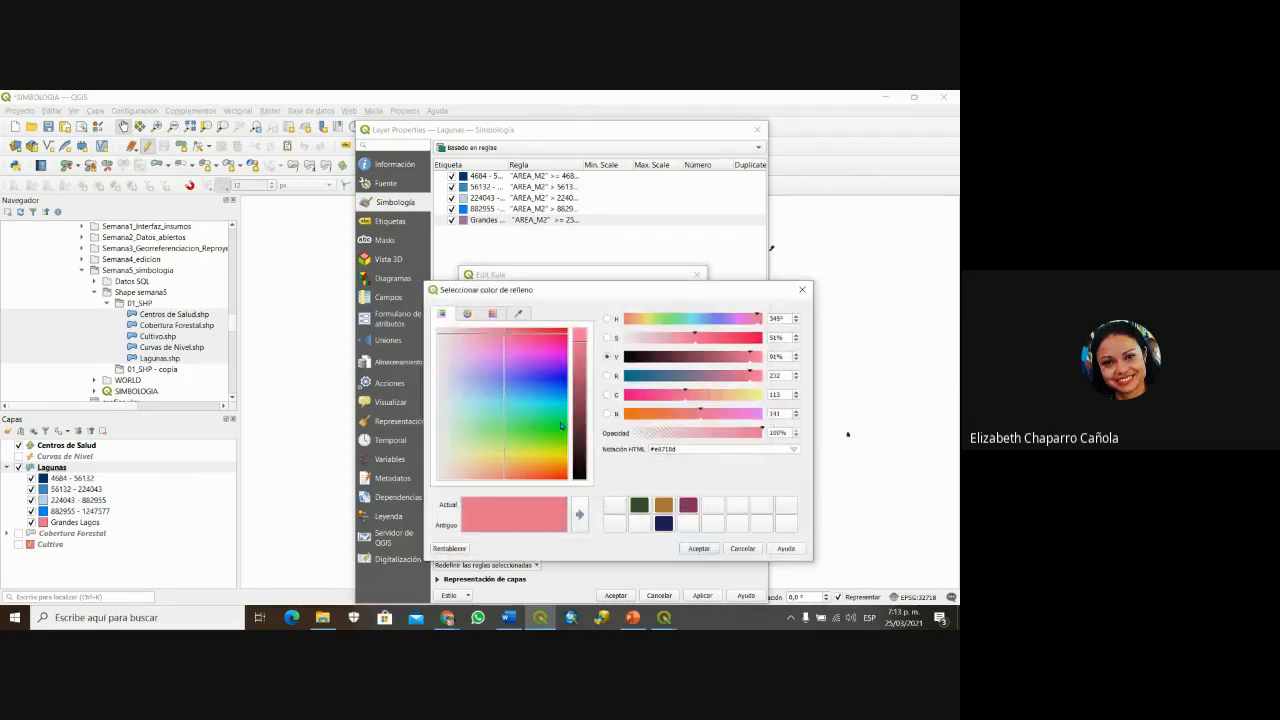
{"action": "left_click", "coordinate": [699, 548]}
Step: Save the Grandes Lagos rule, then apply and accept the Lagunas layer properties
{"action": "scroll", "coordinate": [612, 432], "scroll_direction": "down", "scroll_amount": 2}
{"action": "scroll", "coordinate": [557, 463], "scroll_direction": "down", "scroll_amount": 2}
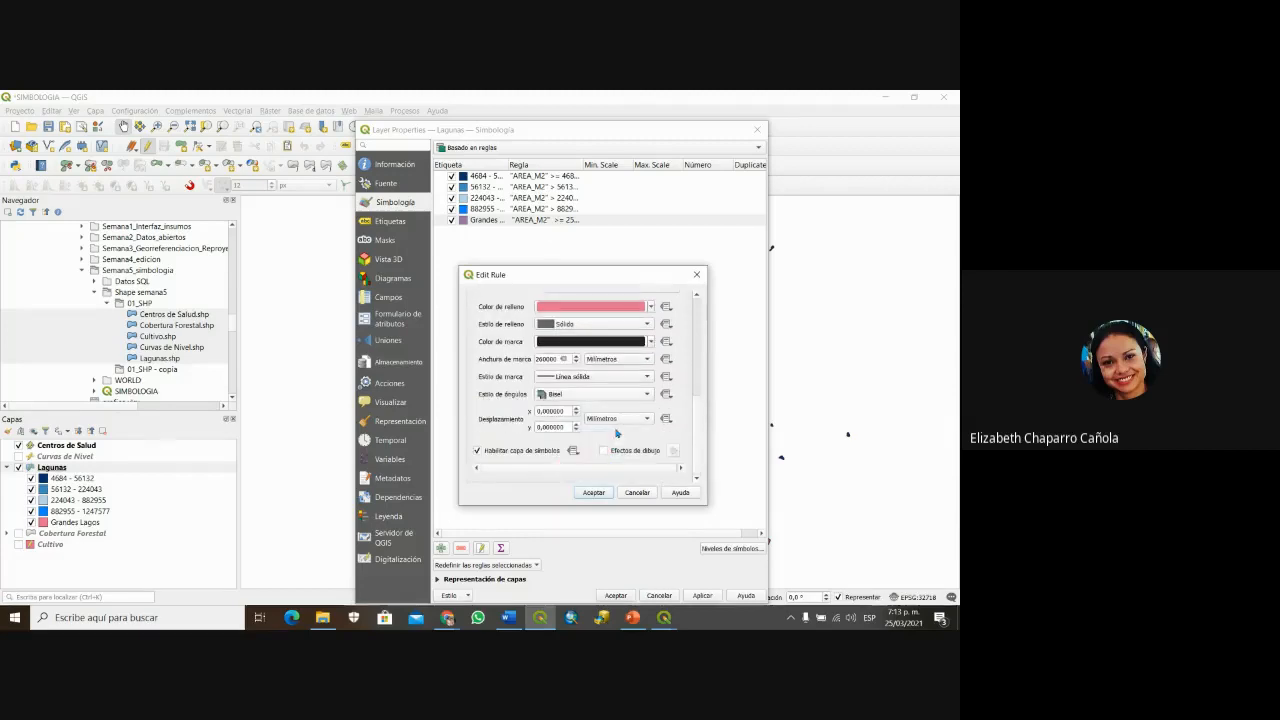
{"action": "scroll", "coordinate": [614, 440], "scroll_direction": "up", "scroll_amount": 5}
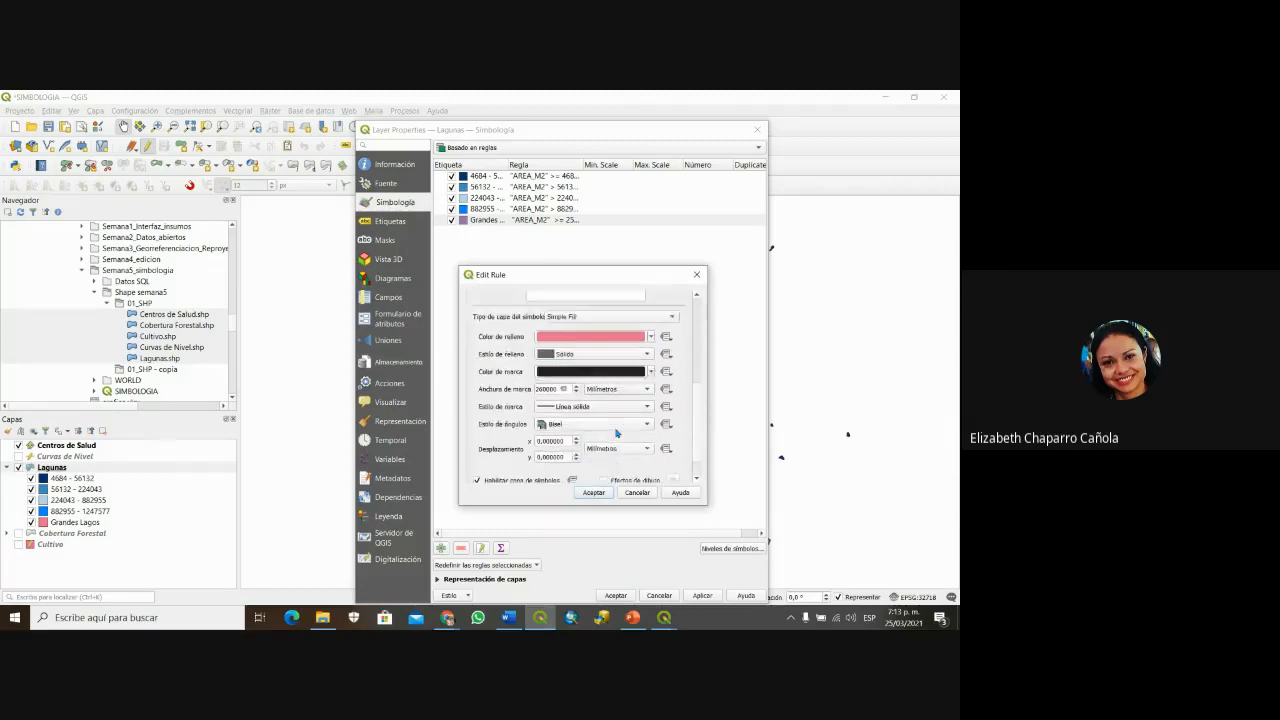
{"action": "left_click", "coordinate": [594, 492]}
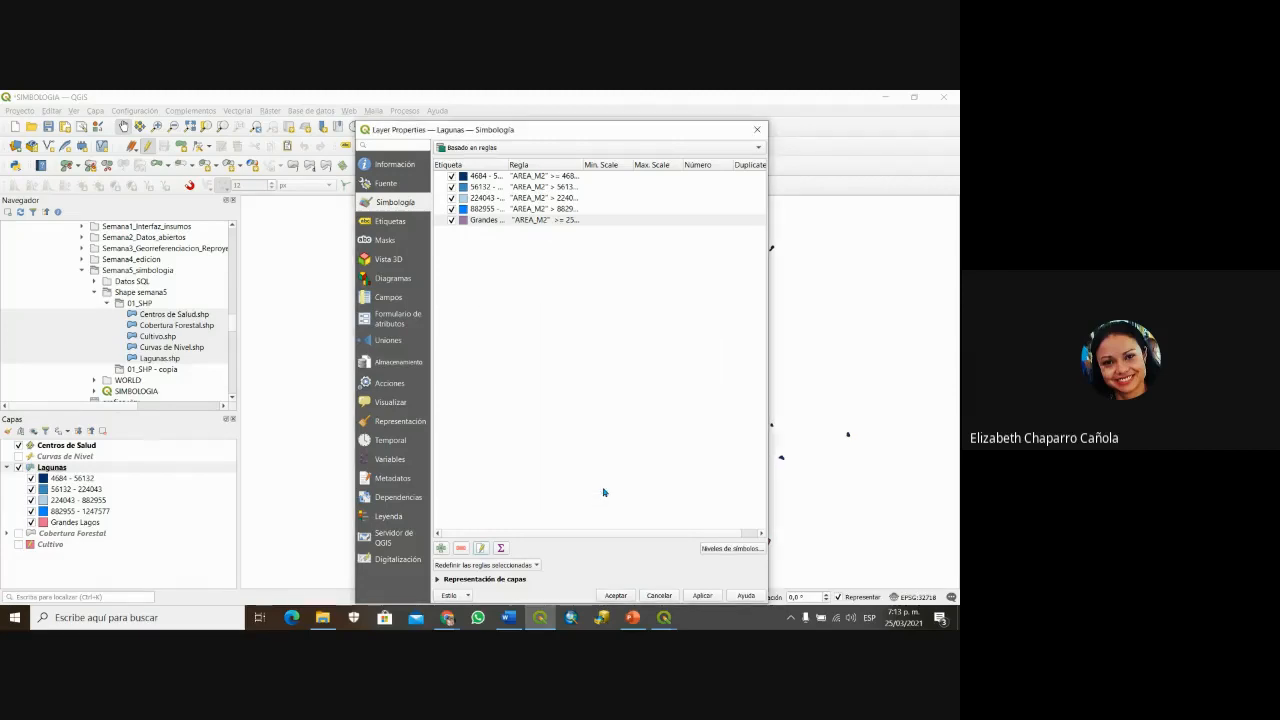
{"action": "left_click_drag", "start_coordinate": [643, 133], "coordinate": [511, 105]}
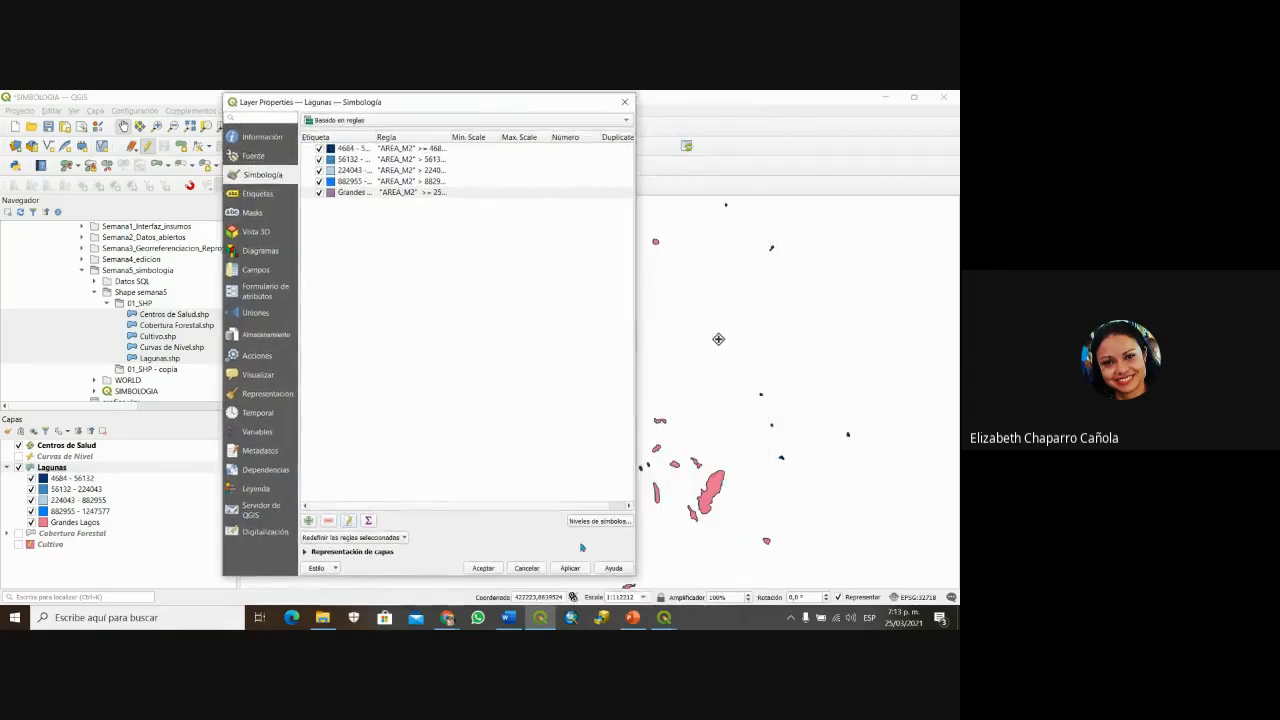
{"action": "left_click", "coordinate": [572, 568]}
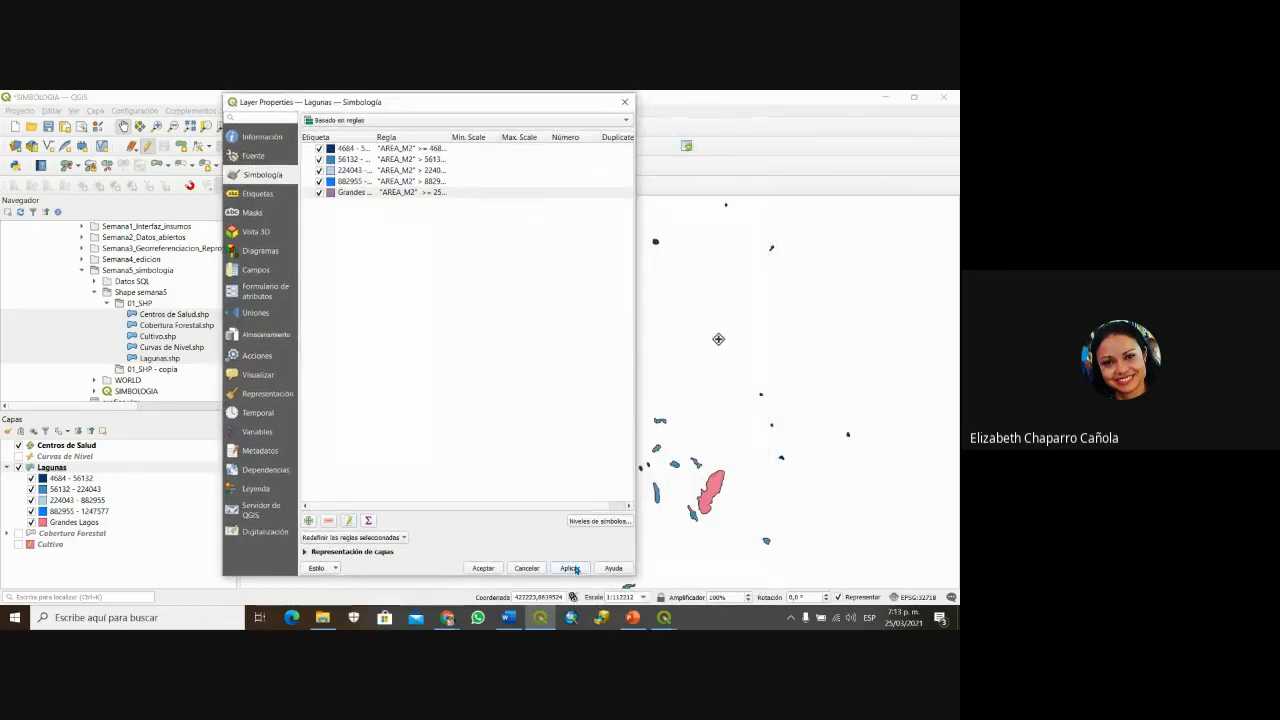
{"action": "left_click", "coordinate": [493, 566]}
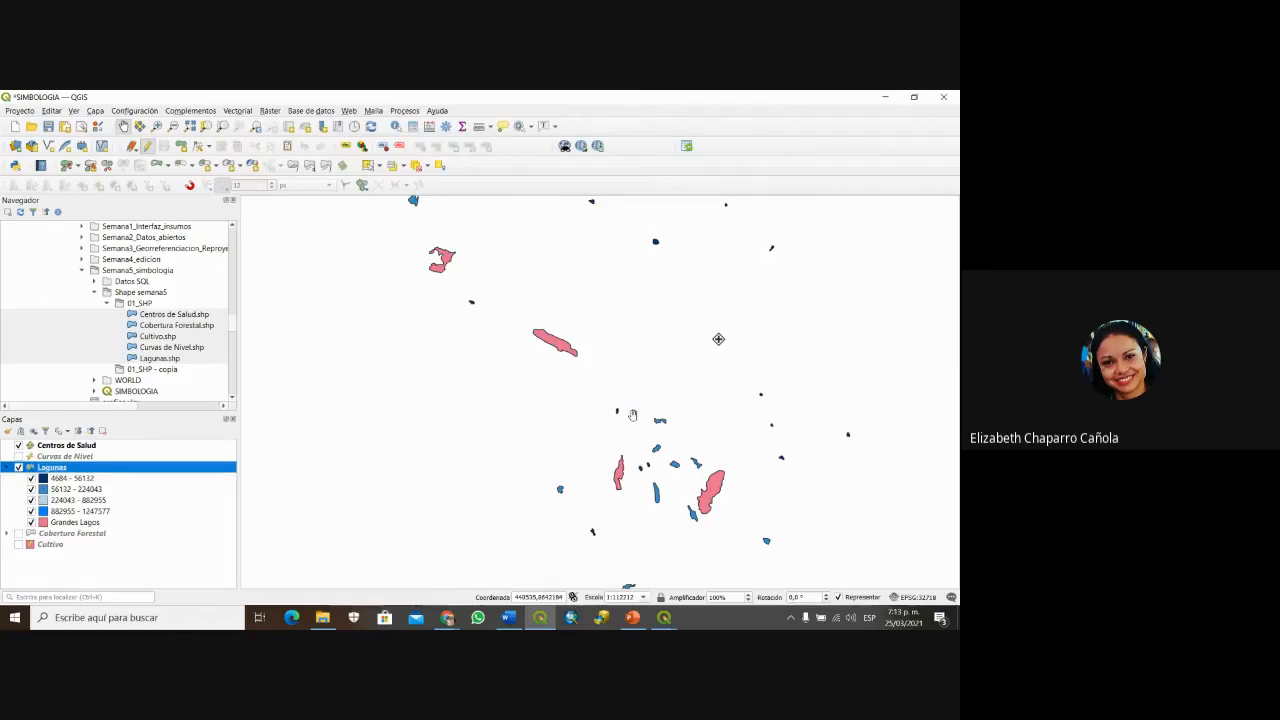
Step: Inspect the recoloured lagoon map, then return to PowerPoint's Basado en Reglas slide
{"action": "scroll", "coordinate": [729, 448], "scroll_direction": "down", "scroll_amount": 2}
{"action": "scroll", "coordinate": [781, 476], "scroll_direction": "up", "scroll_amount": 2}
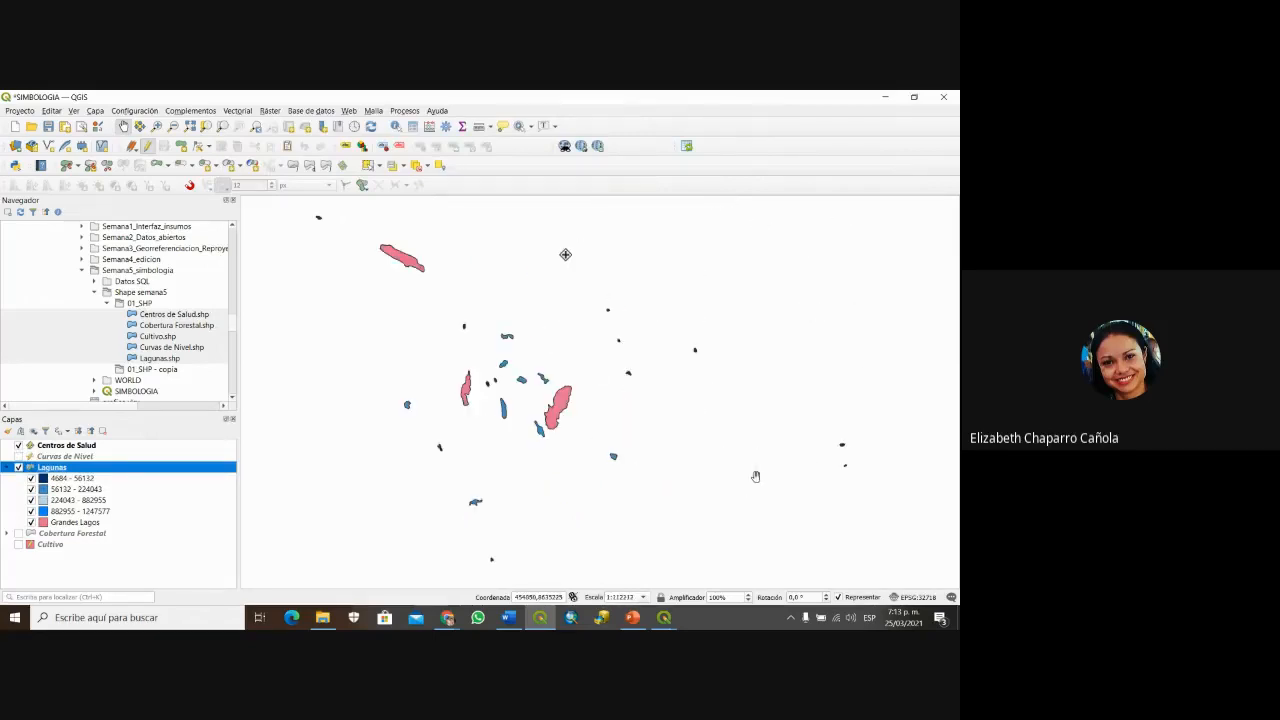
{"action": "scroll", "coordinate": [489, 423], "scroll_direction": "up", "scroll_amount": 1}
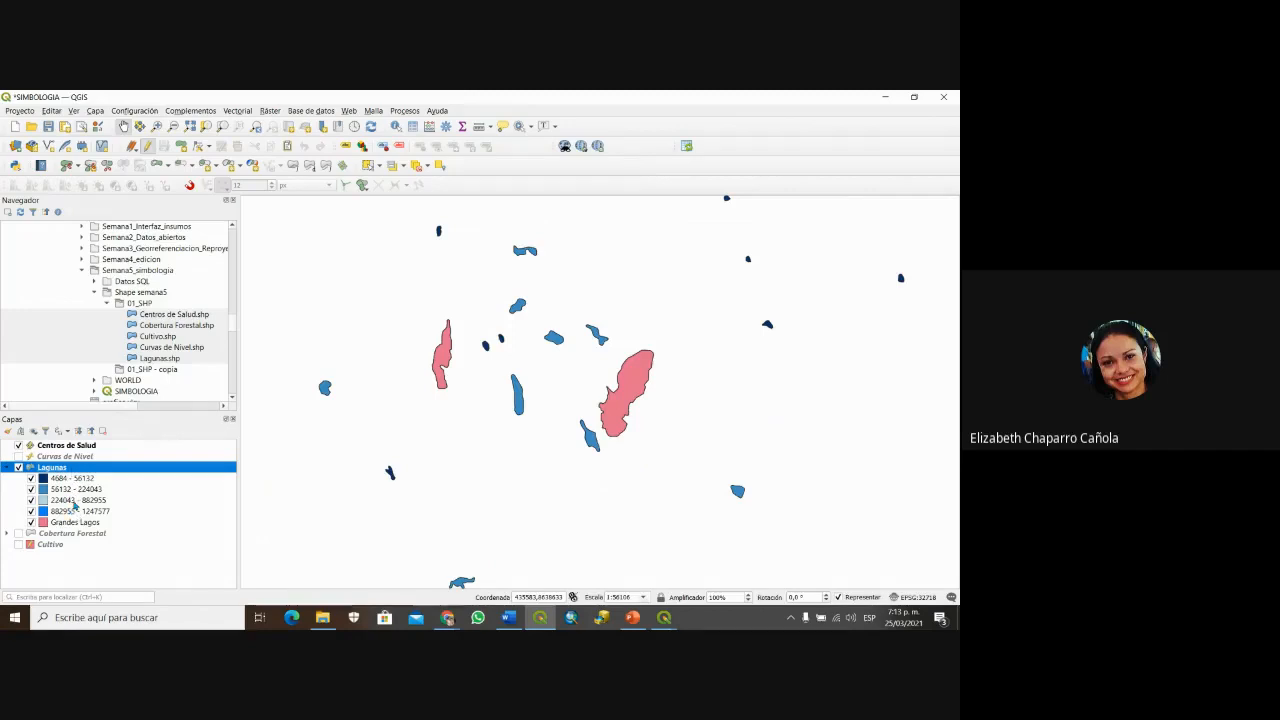
{"action": "left_click_drag", "start_coordinate": [391, 416], "coordinate": [483, 417]}
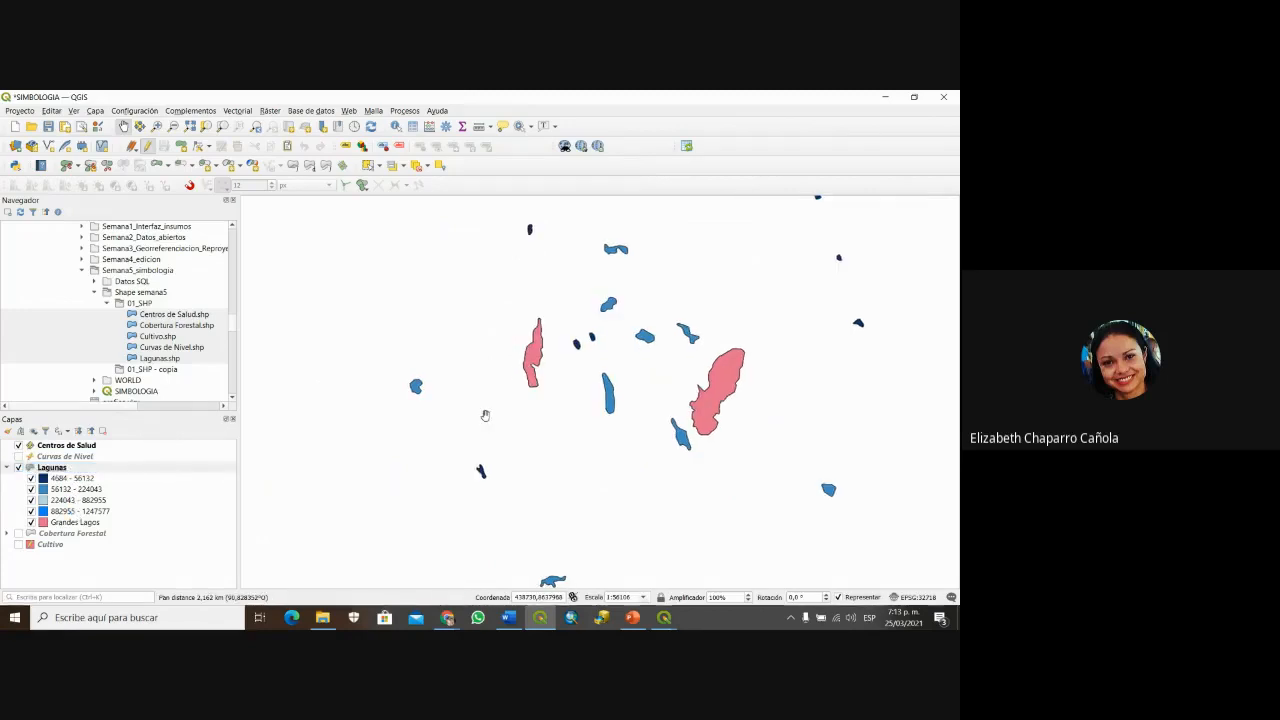
{"action": "scroll", "coordinate": [543, 299], "scroll_direction": "down", "scroll_amount": 2}
{"action": "scroll", "coordinate": [519, 274], "scroll_direction": "up", "scroll_amount": 1}
{"action": "left_click_drag", "start_coordinate": [458, 245], "coordinate": [455, 347]}
{"action": "left_click_drag", "start_coordinate": [456, 297], "coordinate": [446, 391]}
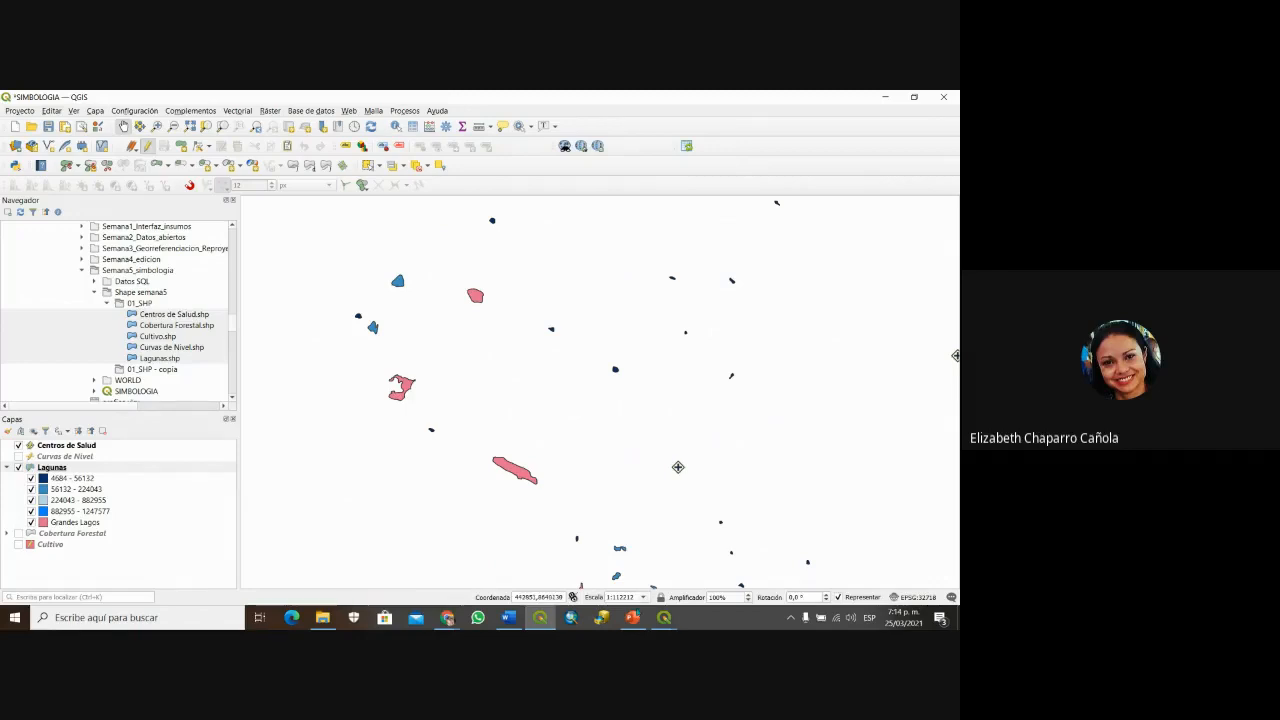
{"action": "left_click", "coordinate": [632, 617]}
{"action": "key", "text": "Up"}
{"action": "key", "text": "Up"}
{"action": "key", "text": "Up"}
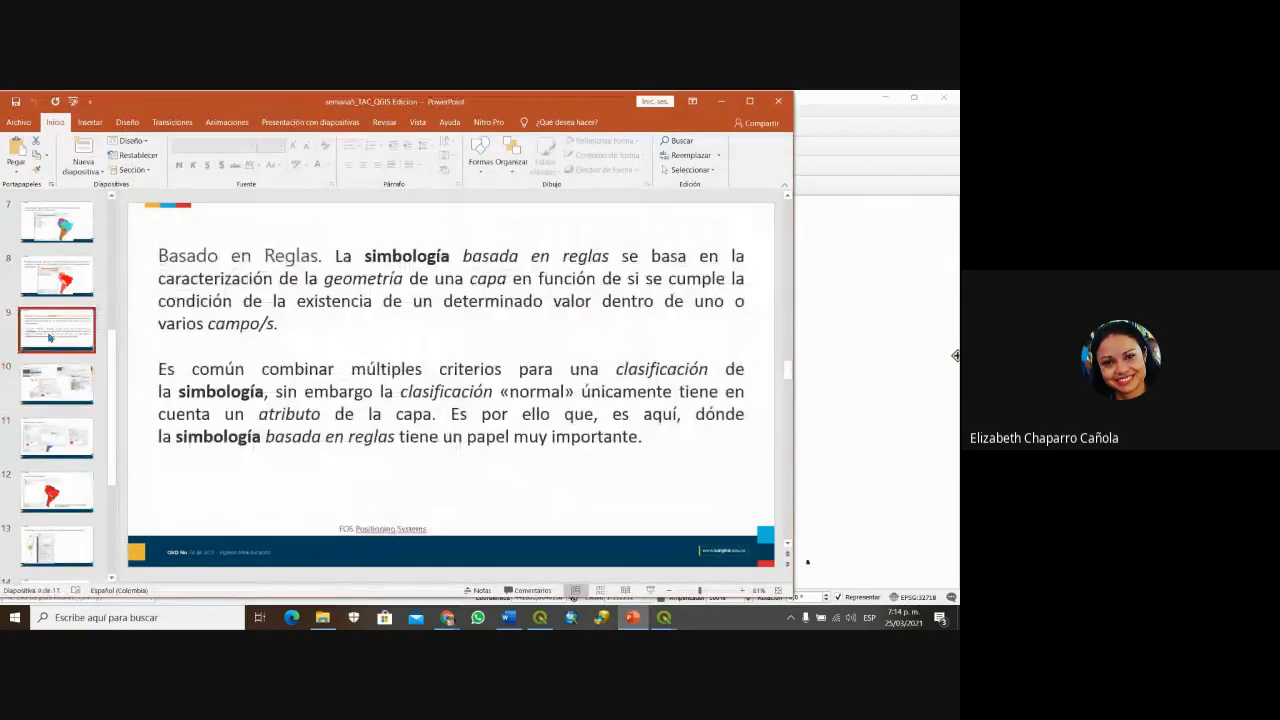
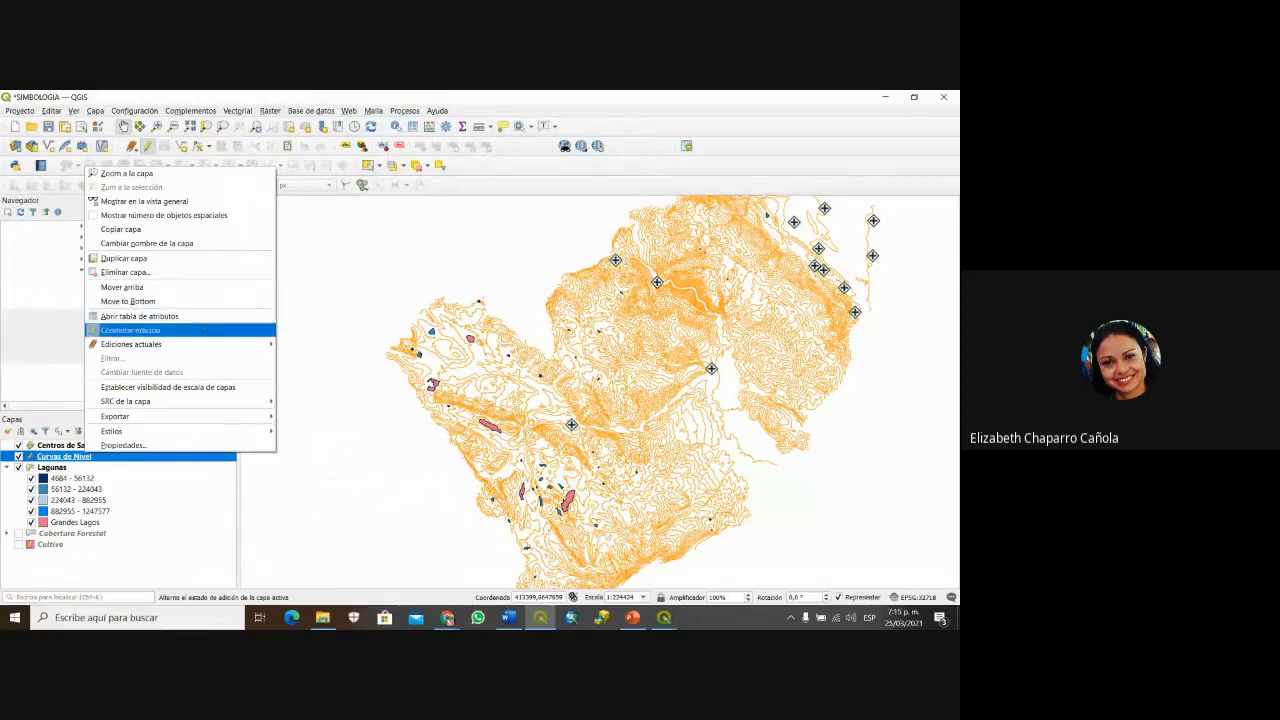
Step: Review the Curvas de Nivel attribute table, then open the layer's Symbology properties
{"action": "left_click", "coordinate": [140, 316]}
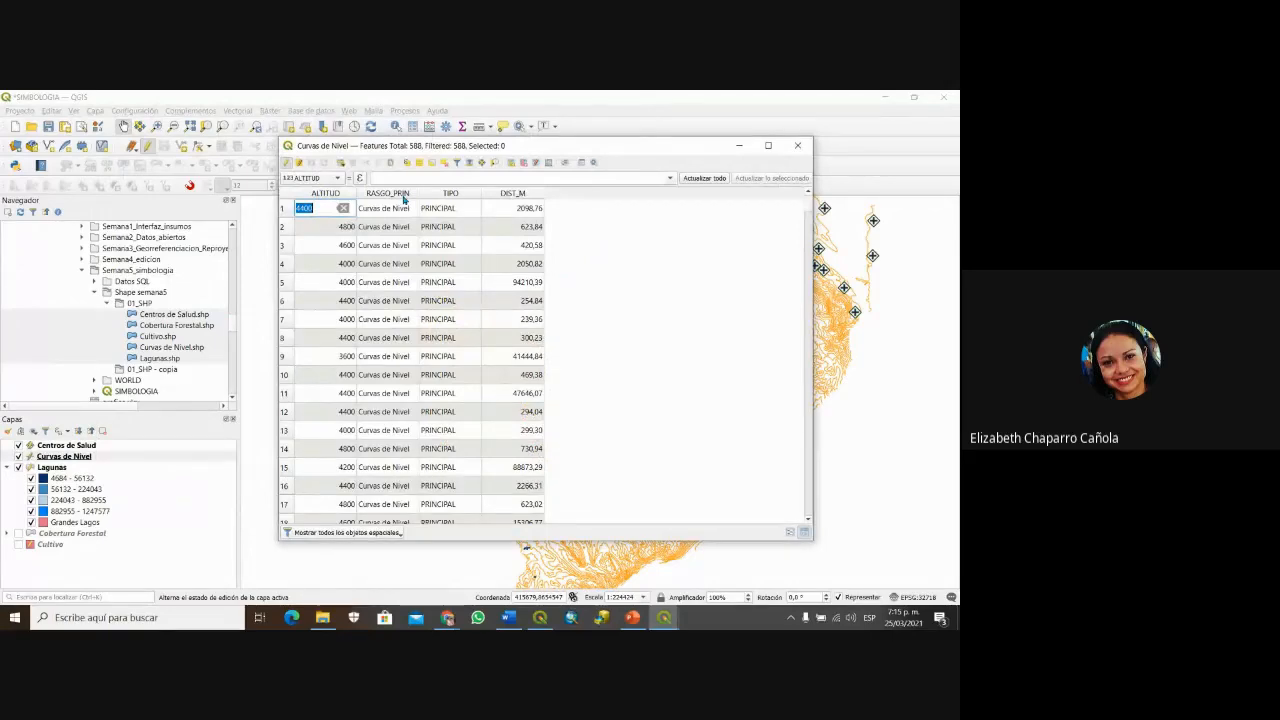
{"action": "left_click", "coordinate": [66, 456]}
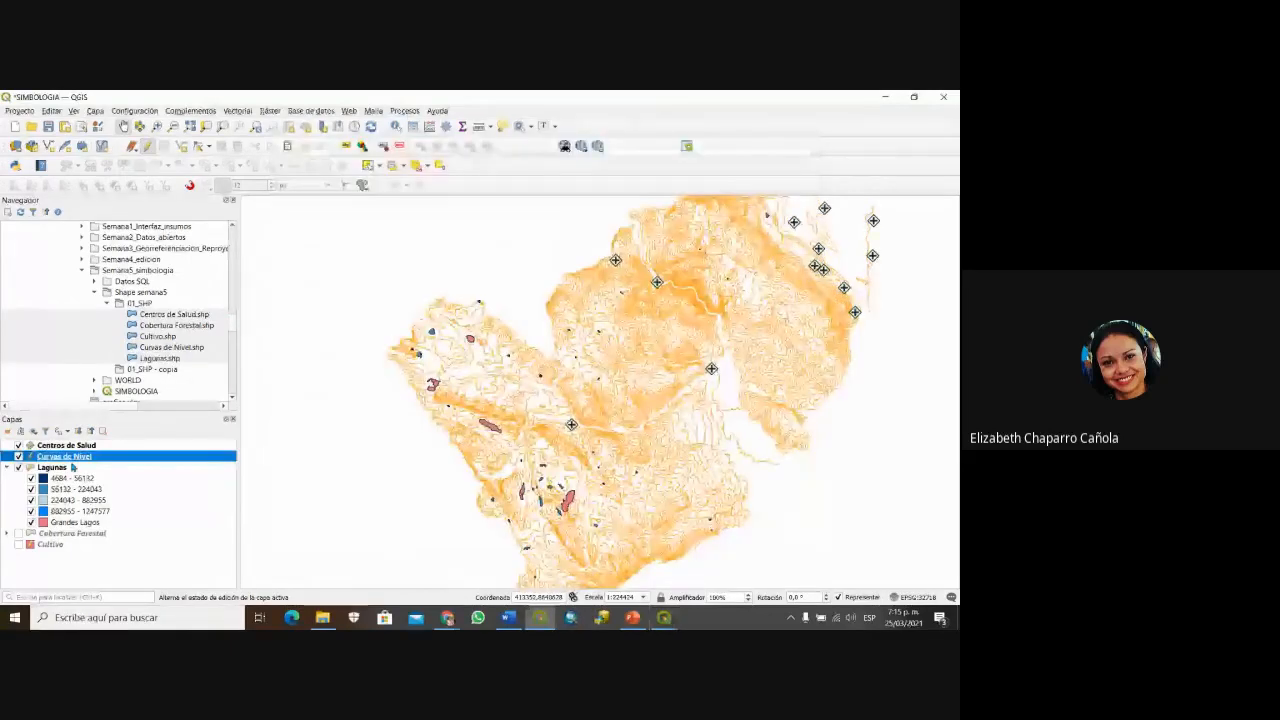
{"action": "double_click", "coordinate": [64, 456]}
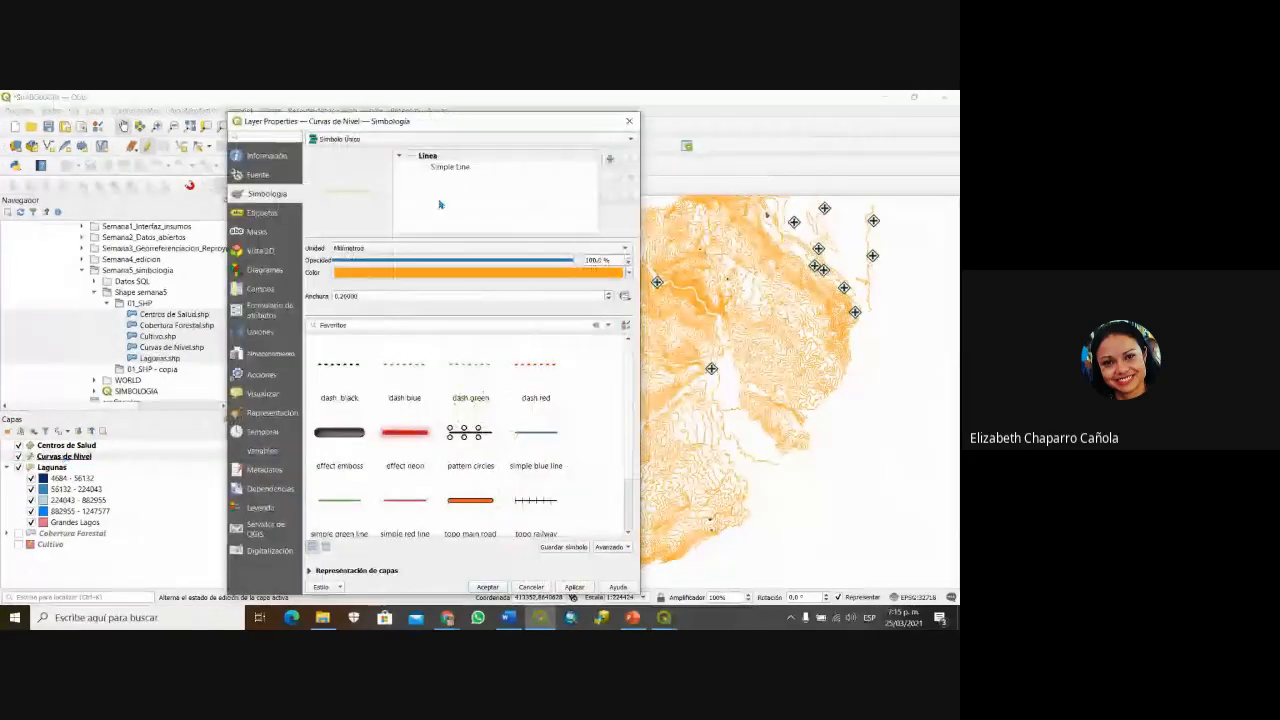
Step: Browse the favourite line symbols and the line colour chooser, leaving the colour unchanged
{"action": "left_click", "coordinate": [452, 167]}
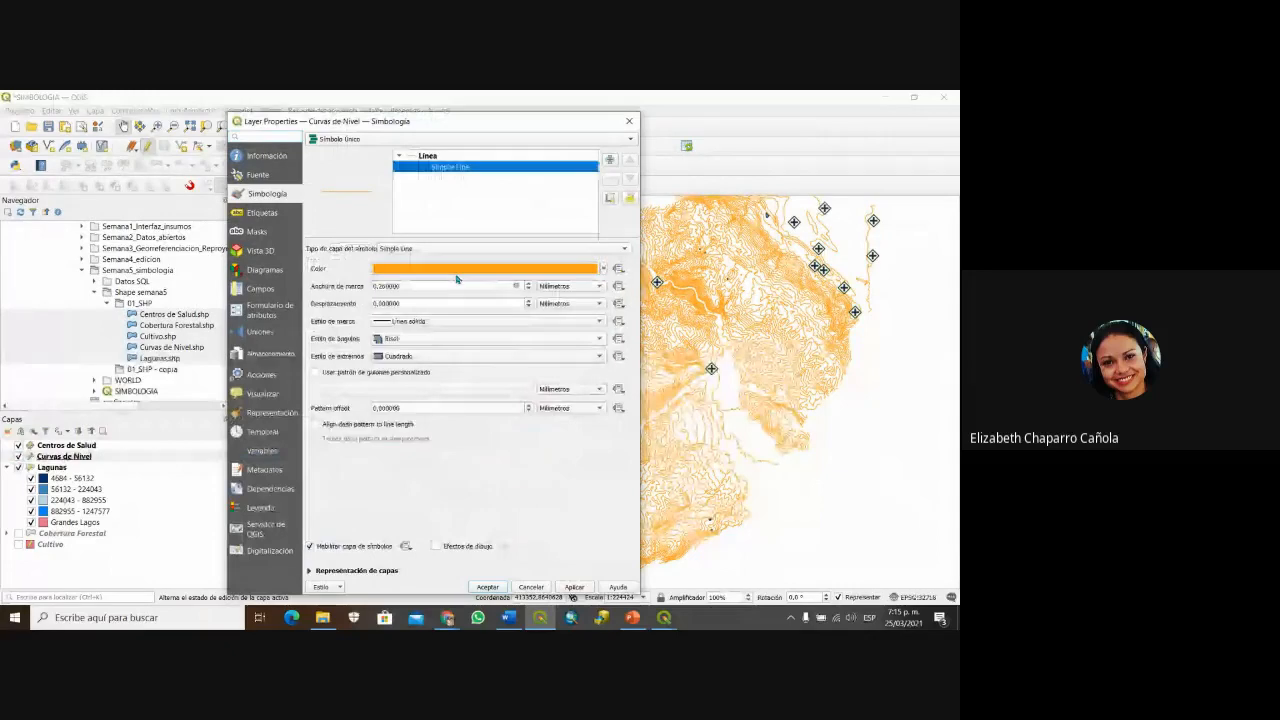
{"action": "left_click", "coordinate": [428, 156]}
{"action": "scroll", "coordinate": [388, 494], "scroll_direction": "down", "scroll_amount": 2}
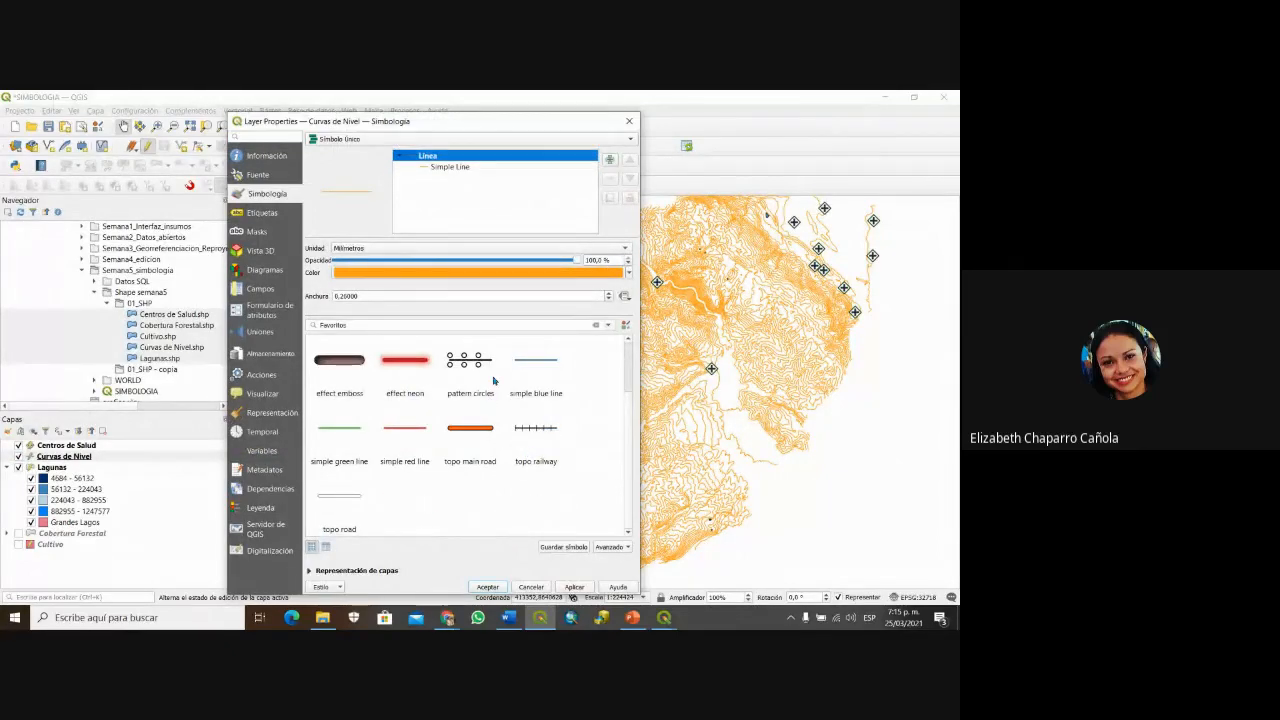
{"action": "mouse_move", "coordinate": [517, 398]}
{"action": "left_click", "coordinate": [445, 167]}
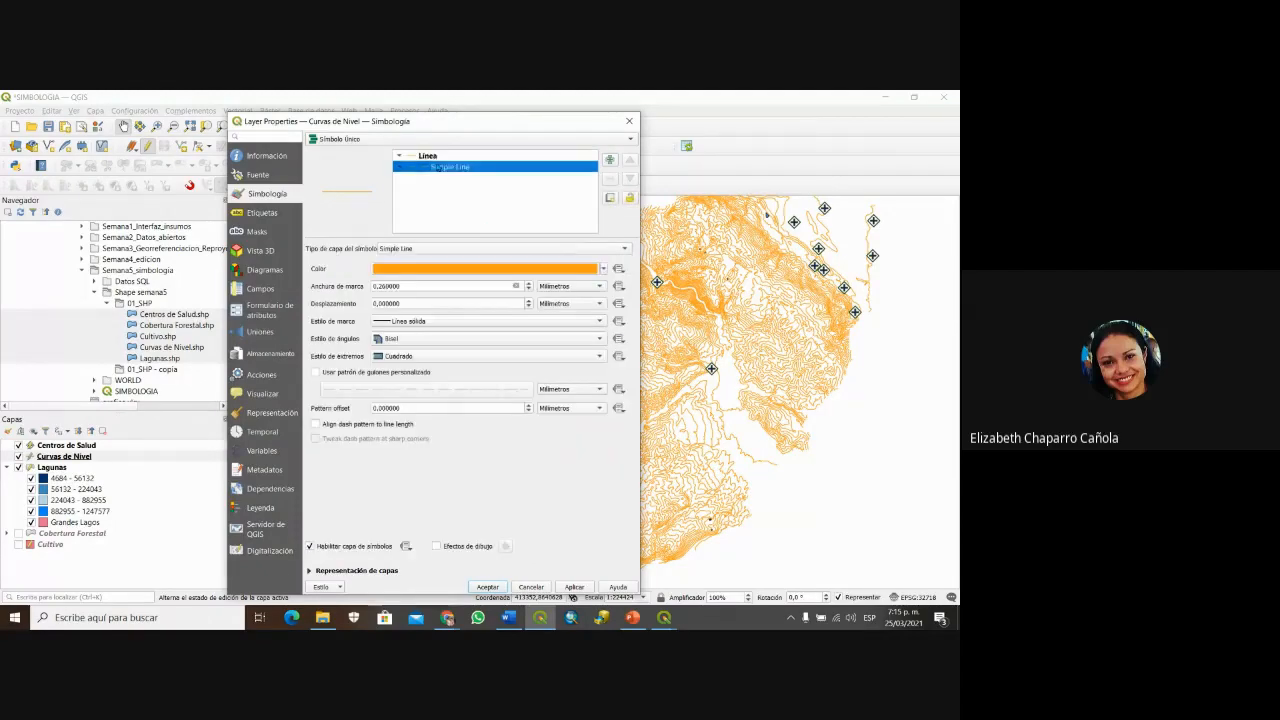
{"action": "left_click", "coordinate": [477, 270]}
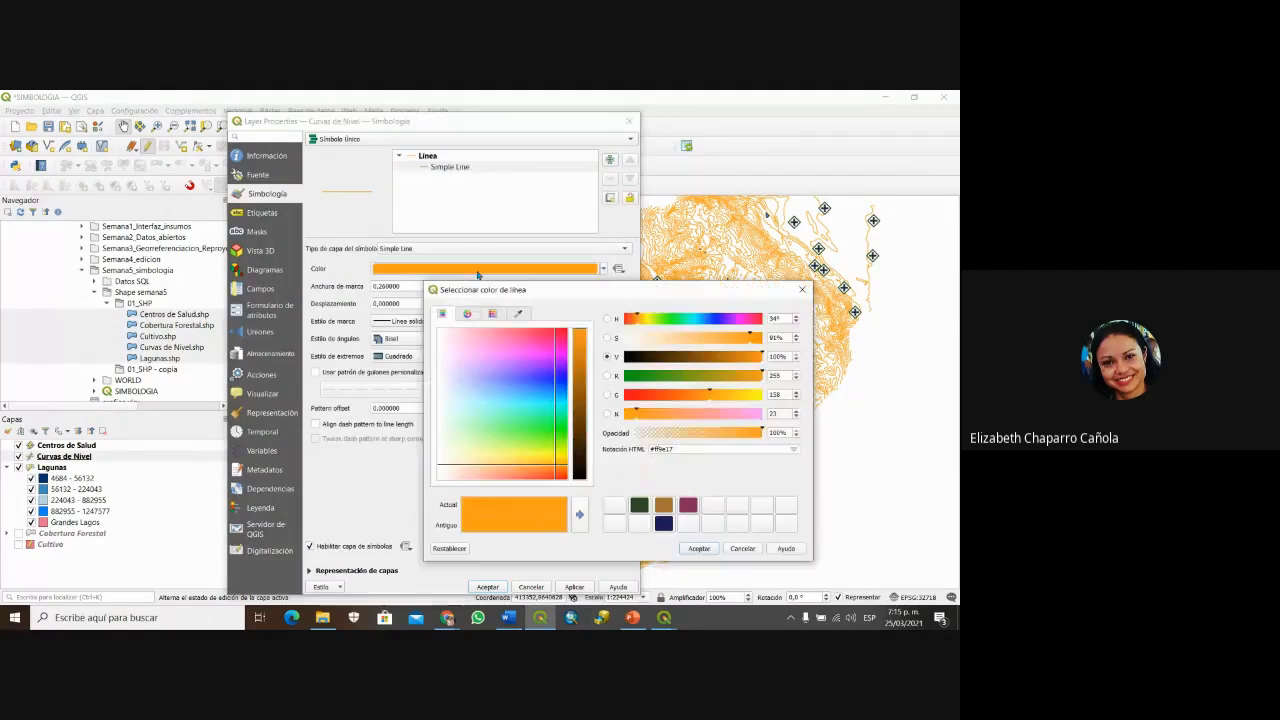
{"action": "left_click", "coordinate": [737, 548]}
Step: Try the dashed line style and the custom dash pattern editor, then turn the custom pattern off
{"action": "left_click", "coordinate": [509, 324]}
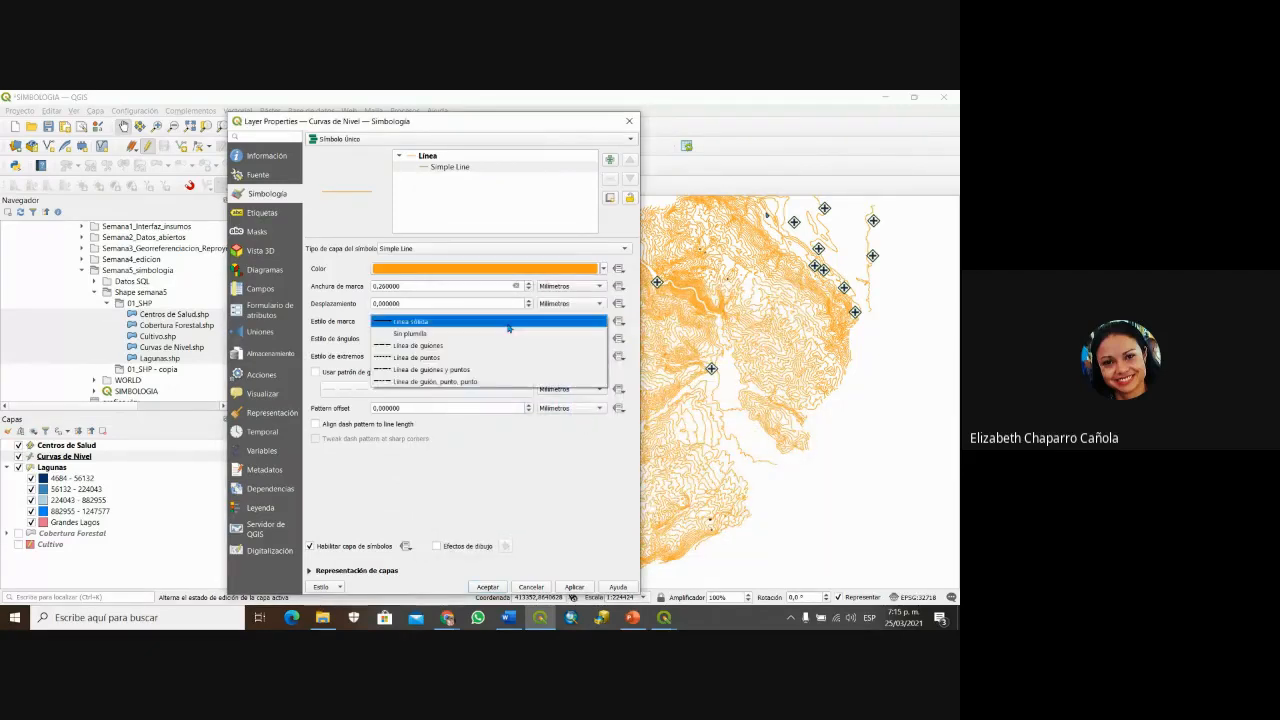
{"action": "left_click", "coordinate": [455, 347]}
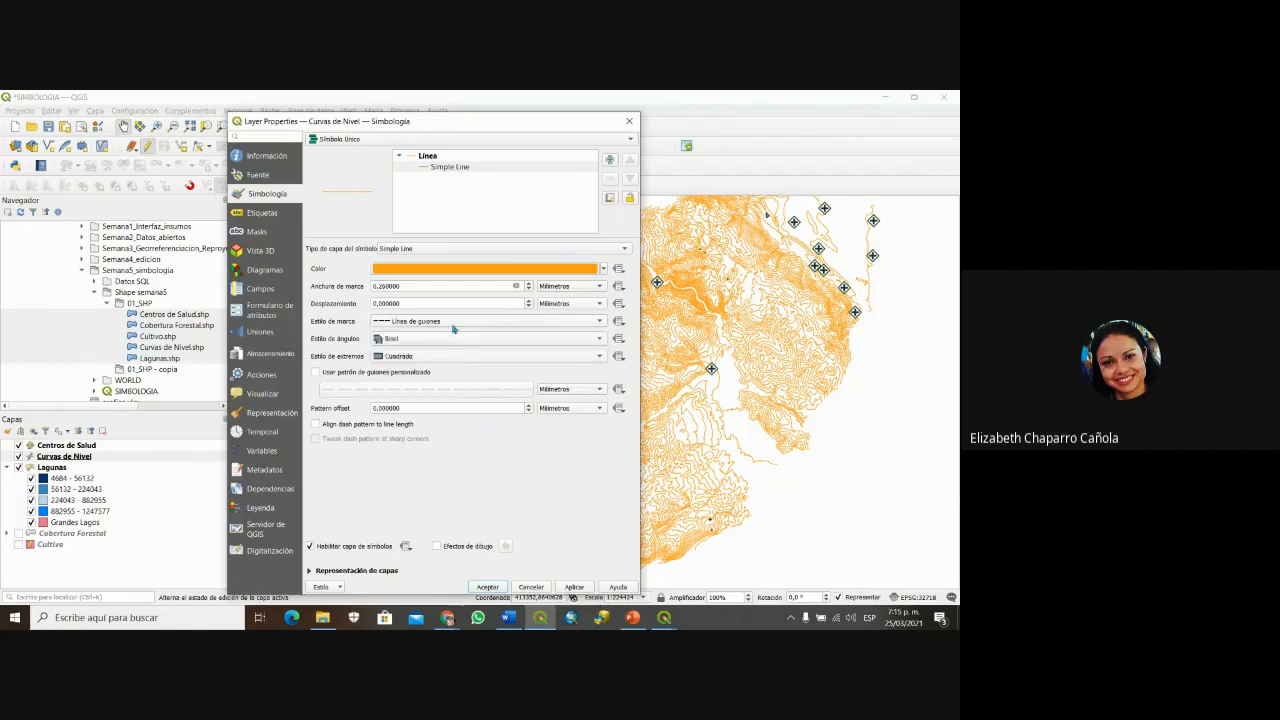
{"action": "left_click", "coordinate": [453, 321]}
{"action": "left_click", "coordinate": [453, 321]}
{"action": "left_click", "coordinate": [316, 372]}
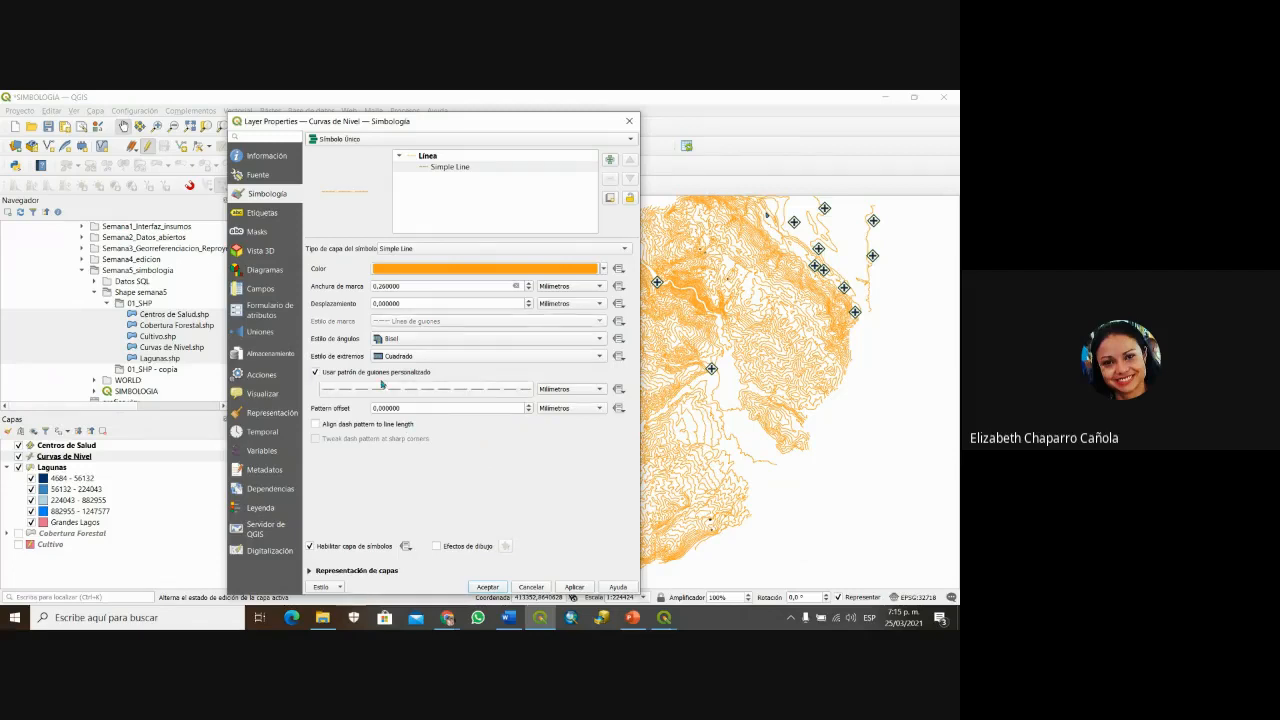
{"action": "left_click", "coordinate": [384, 389]}
{"action": "left_click", "coordinate": [538, 432]}
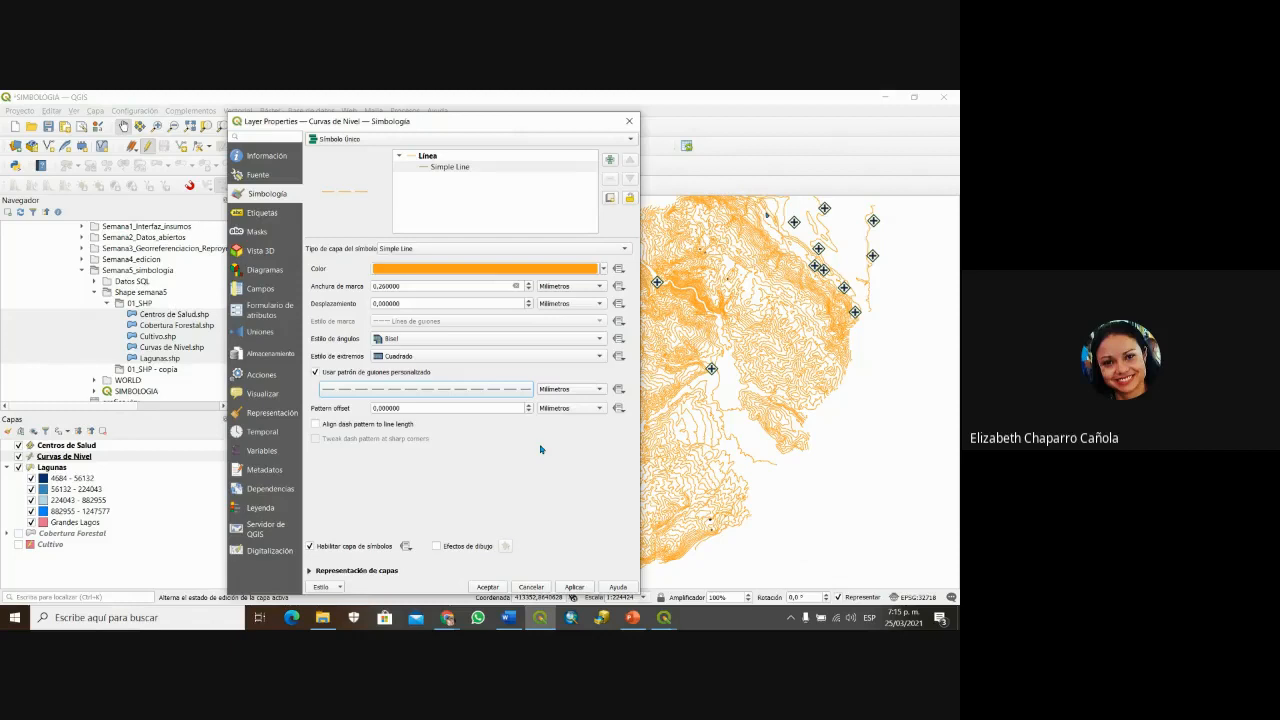
{"action": "left_click", "coordinate": [316, 372]}
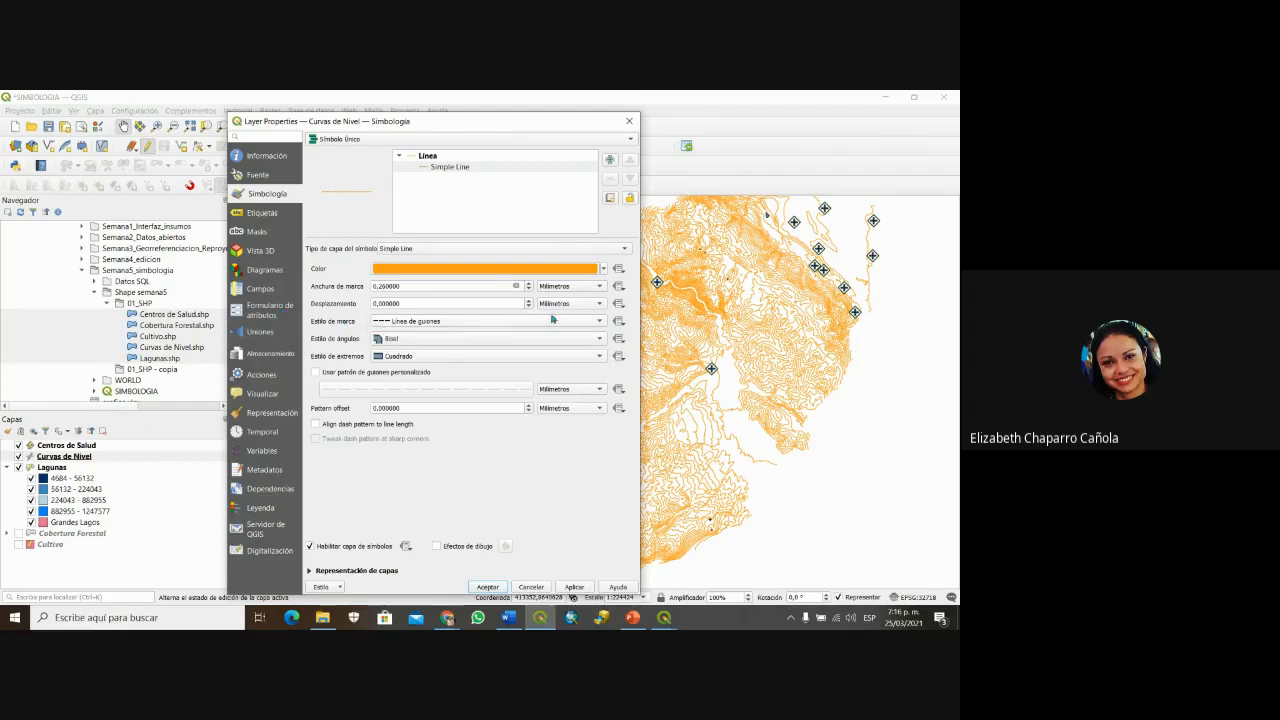
Step: Switch to dash-and-dot, then enable the custom dash pattern and open its 5 mm/2 mm editor
{"action": "left_click", "coordinate": [603, 327]}
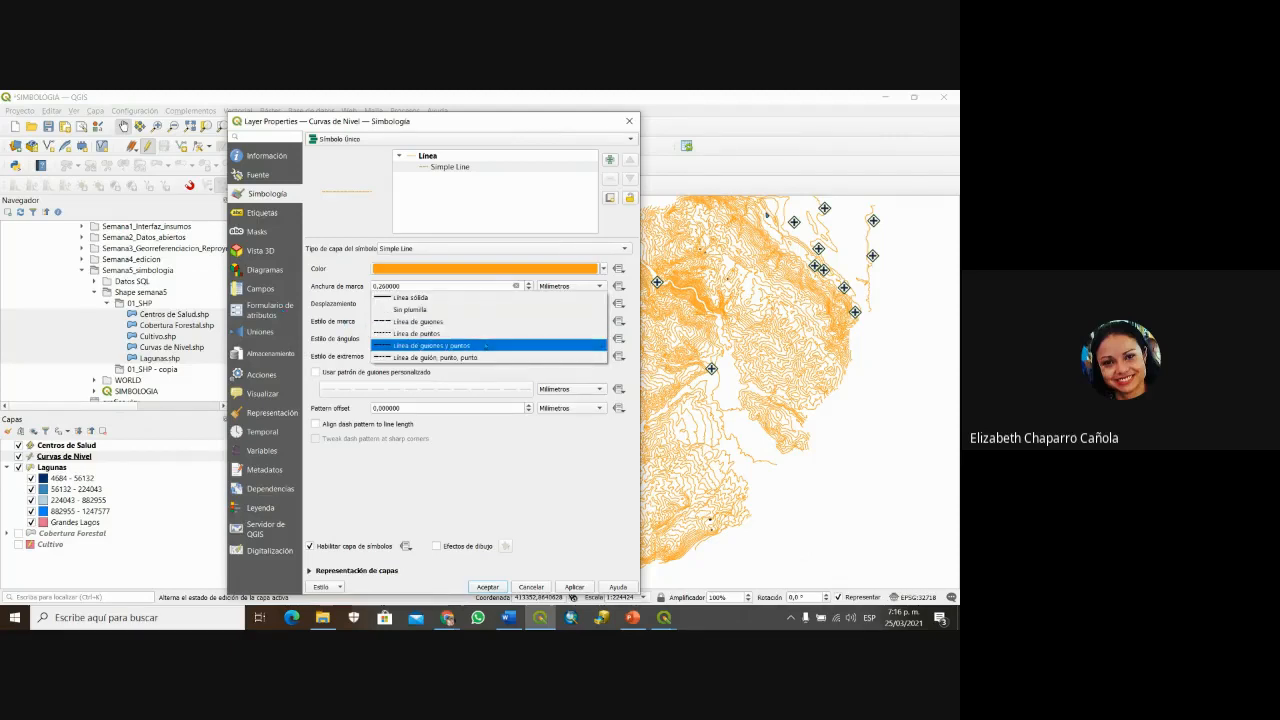
{"action": "left_click", "coordinate": [486, 345]}
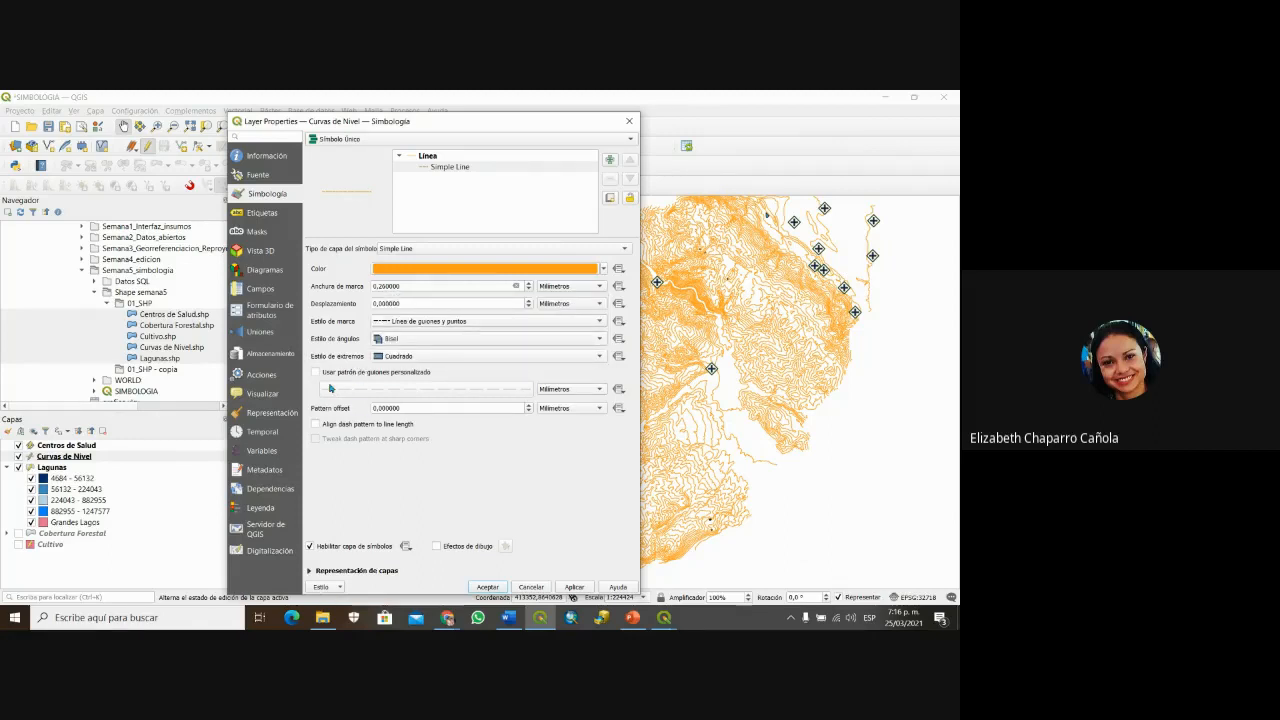
{"action": "left_click", "coordinate": [314, 375]}
{"action": "left_click", "coordinate": [314, 374]}
{"action": "left_click", "coordinate": [431, 395]}
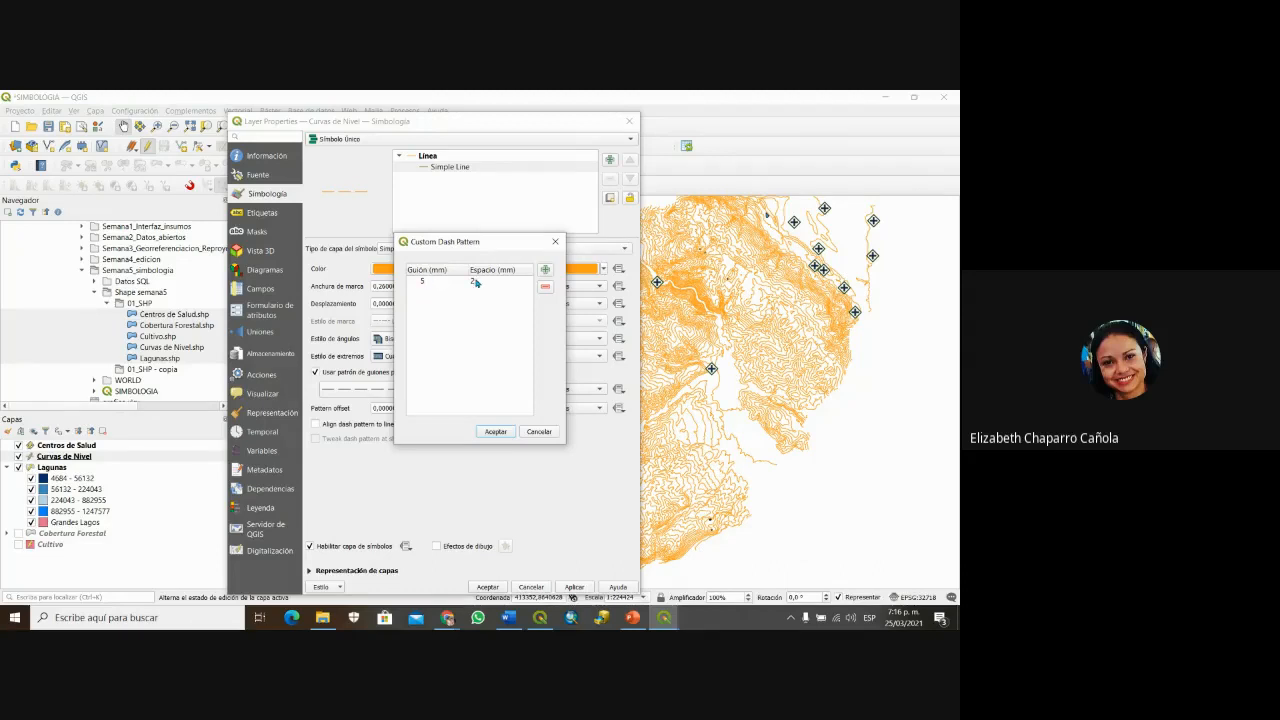
Step: Add a second dash pattern entry with a 2 mm dash and 3 mm gap
{"action": "left_click", "coordinate": [425, 284]}
{"action": "left_click", "coordinate": [546, 272]}
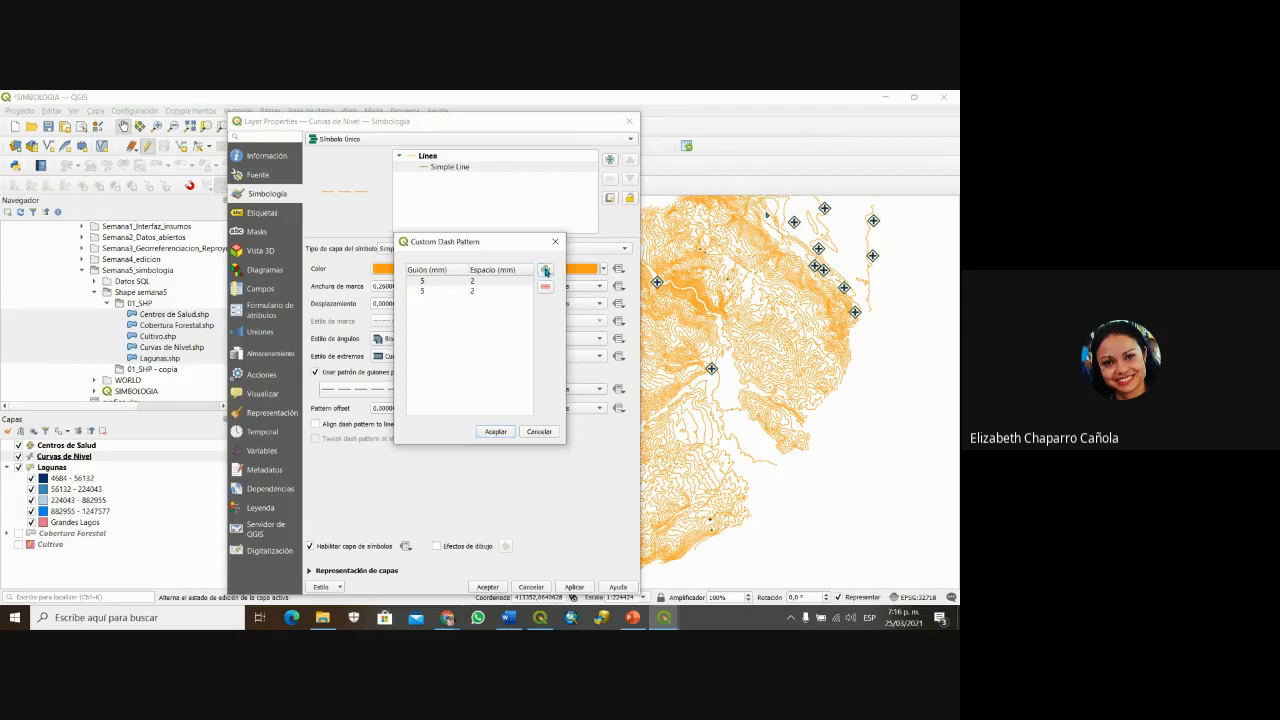
{"action": "left_click", "coordinate": [422, 290]}
{"action": "left_click", "coordinate": [421, 290]}
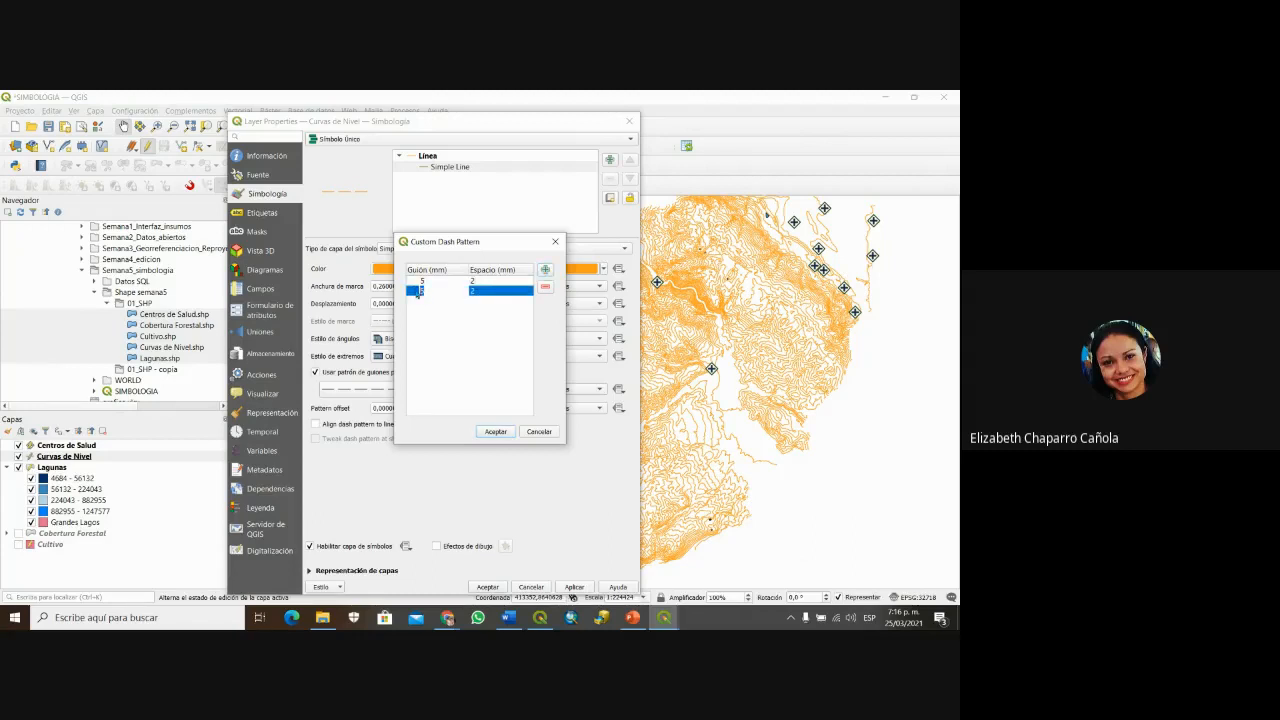
{"action": "left_click", "coordinate": [472, 290]}
{"action": "left_click", "coordinate": [473, 290]}
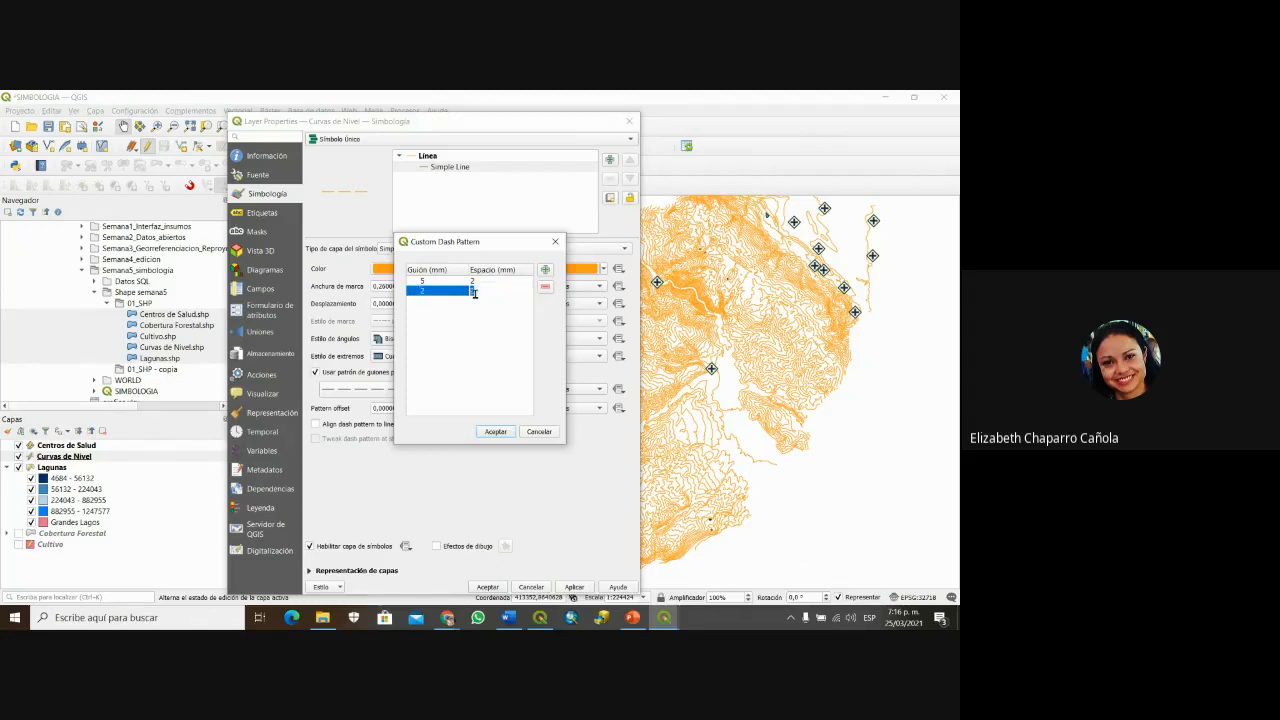
{"action": "type", "text": "3"}
{"action": "left_click", "coordinate": [500, 431]}
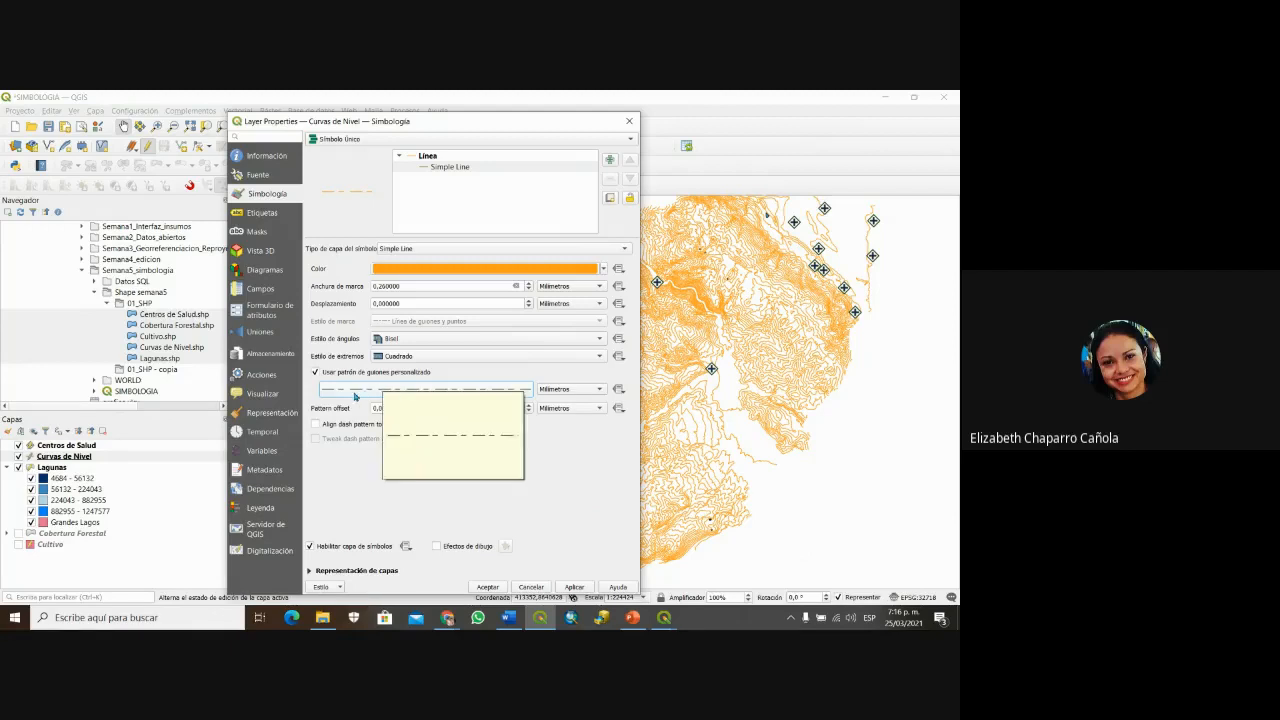
Step: Change the first dash pattern entry's dash length to 1 mm
{"action": "left_click", "coordinate": [464, 390]}
{"action": "left_click_drag", "start_coordinate": [468, 251], "coordinate": [612, 307]}
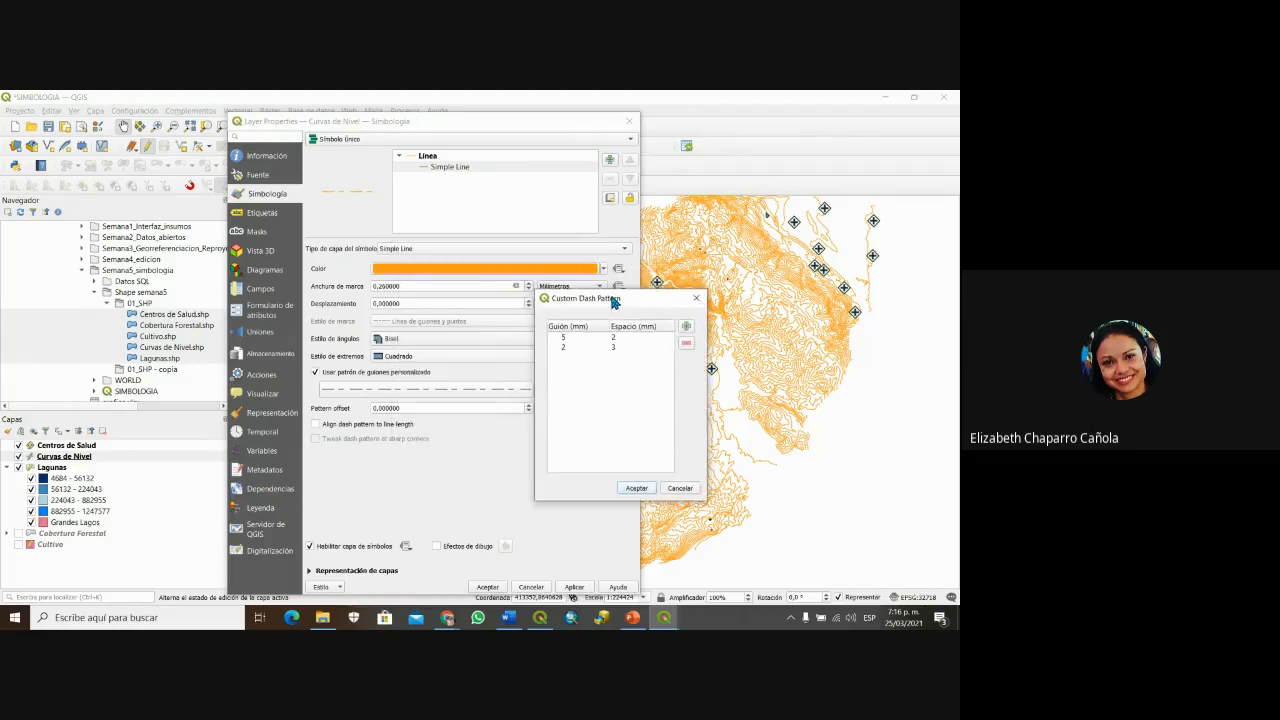
{"action": "left_click", "coordinate": [563, 340]}
{"action": "double_click", "coordinate": [564, 340]}
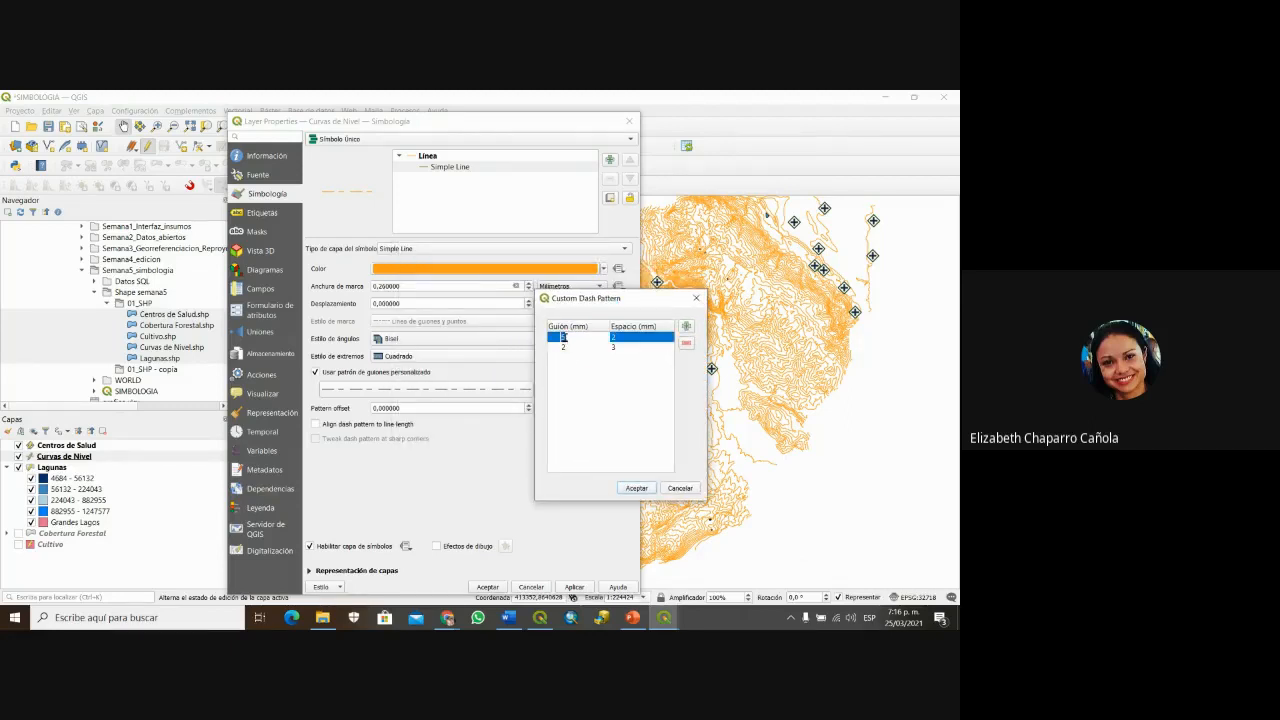
{"action": "type", "text": "1"}
{"action": "left_click", "coordinate": [615, 339]}
{"action": "left_click", "coordinate": [637, 488]}
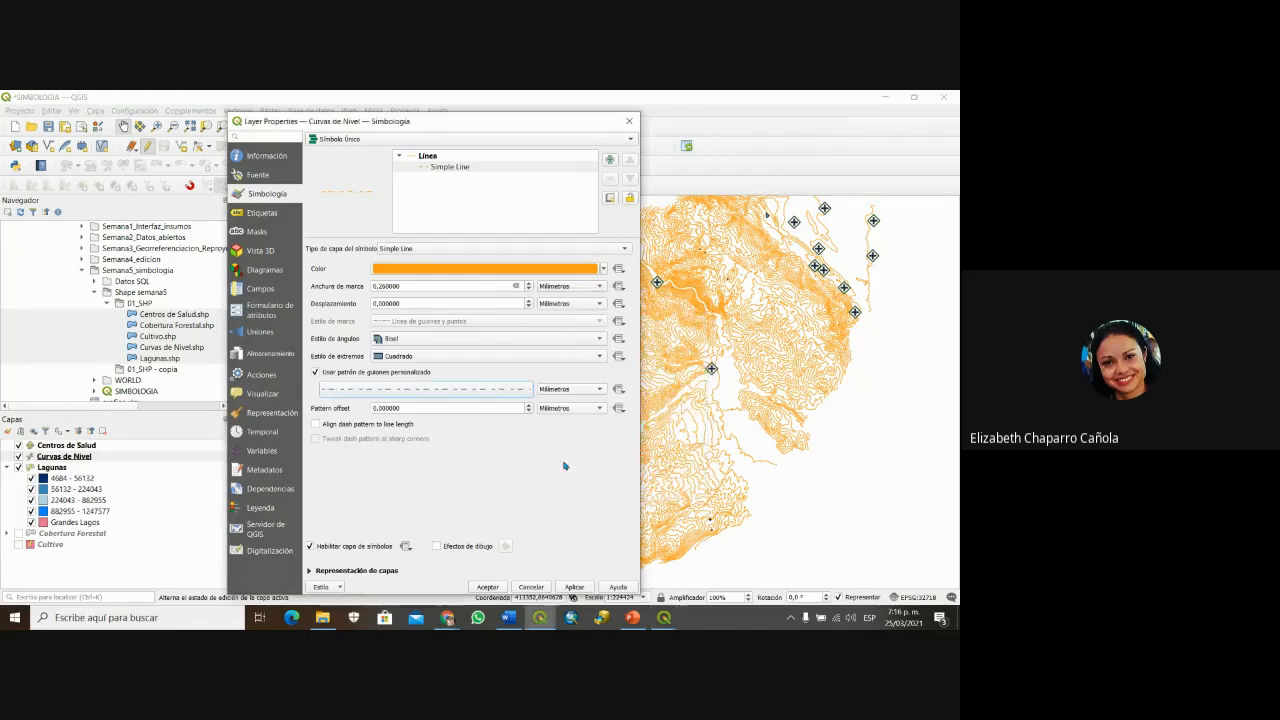
Step: Recheck and accept the 1/2, 2/3 mm dash pattern, then apply it to the contours
{"action": "left_click", "coordinate": [368, 391]}
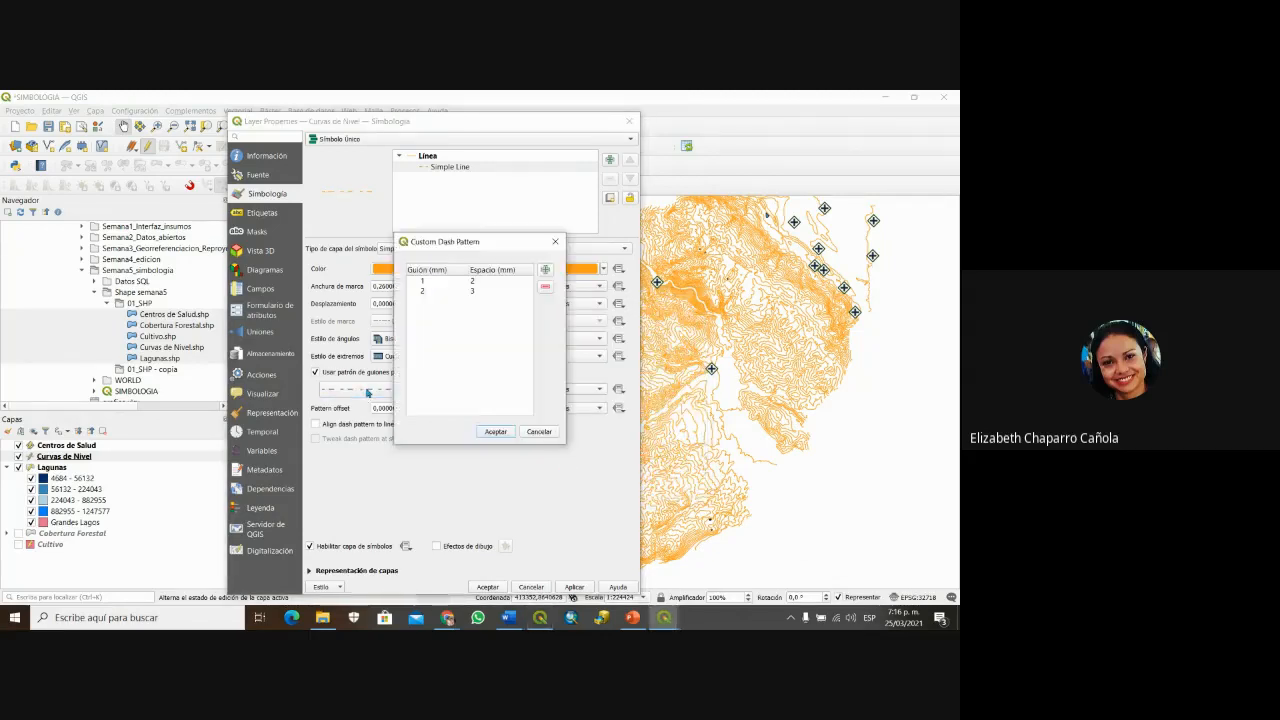
{"action": "left_click", "coordinate": [555, 241]}
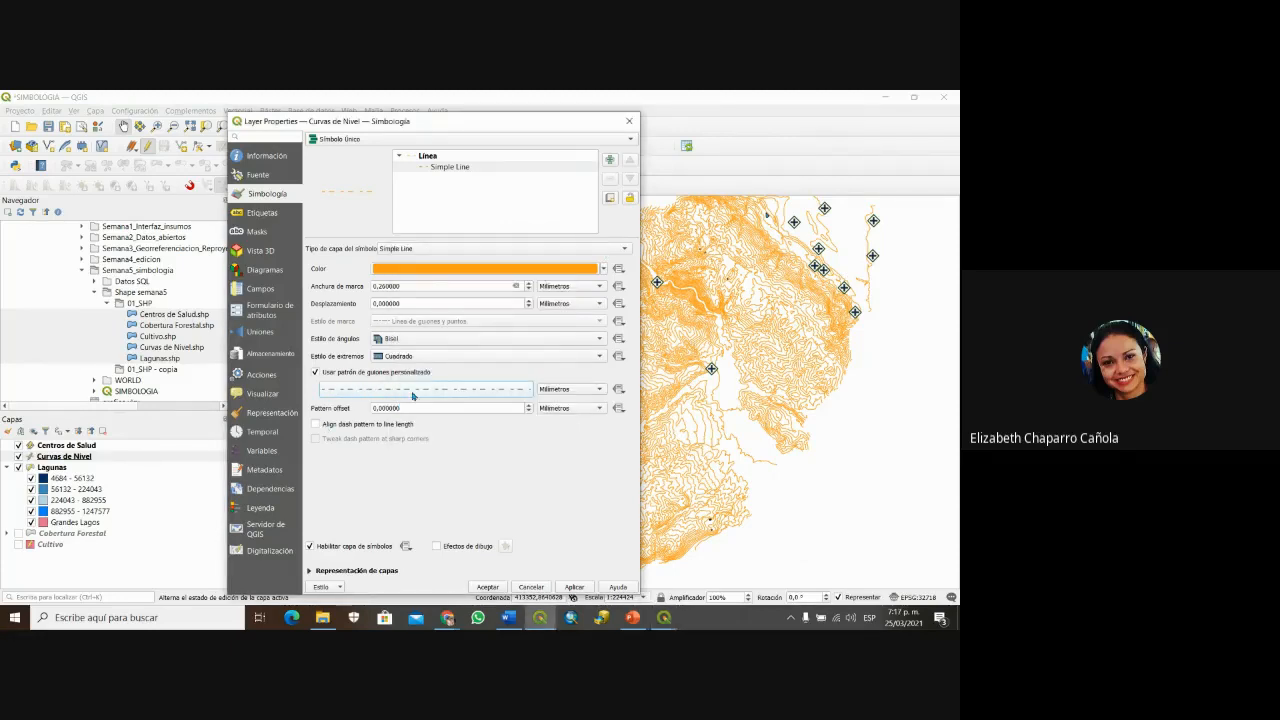
{"action": "left_click", "coordinate": [447, 398]}
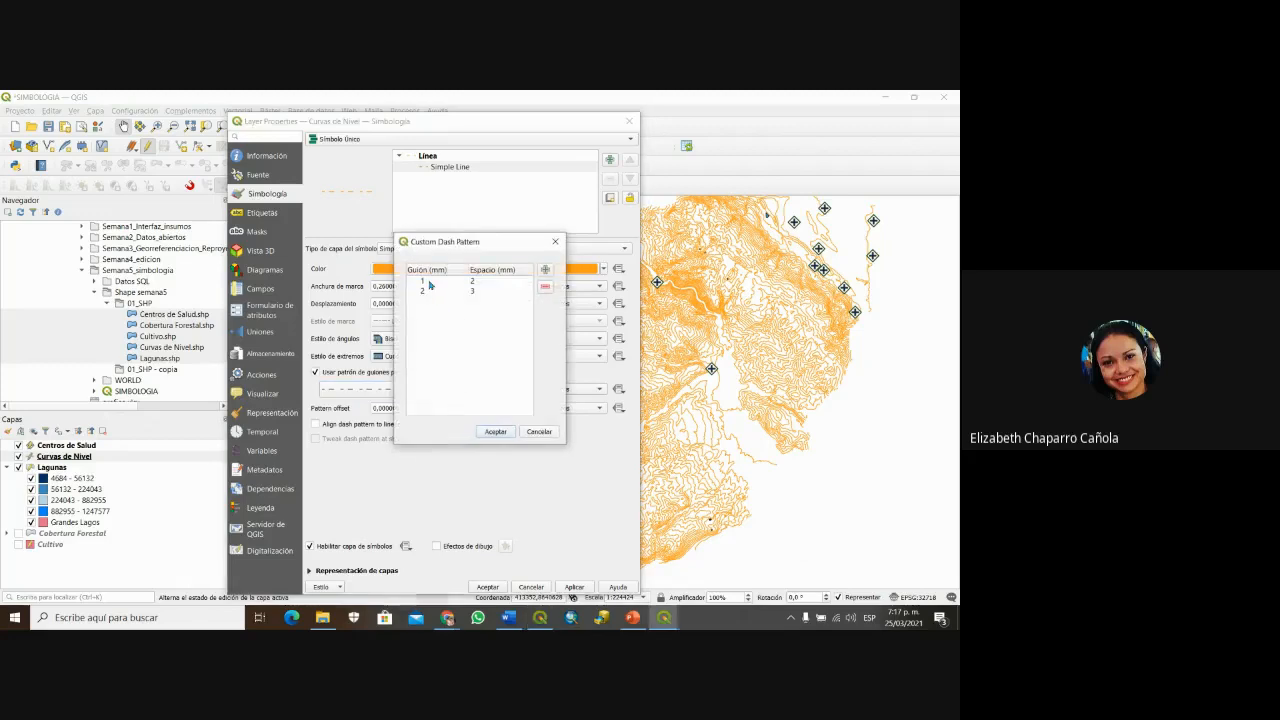
{"action": "left_click_drag", "start_coordinate": [477, 245], "coordinate": [569, 239]}
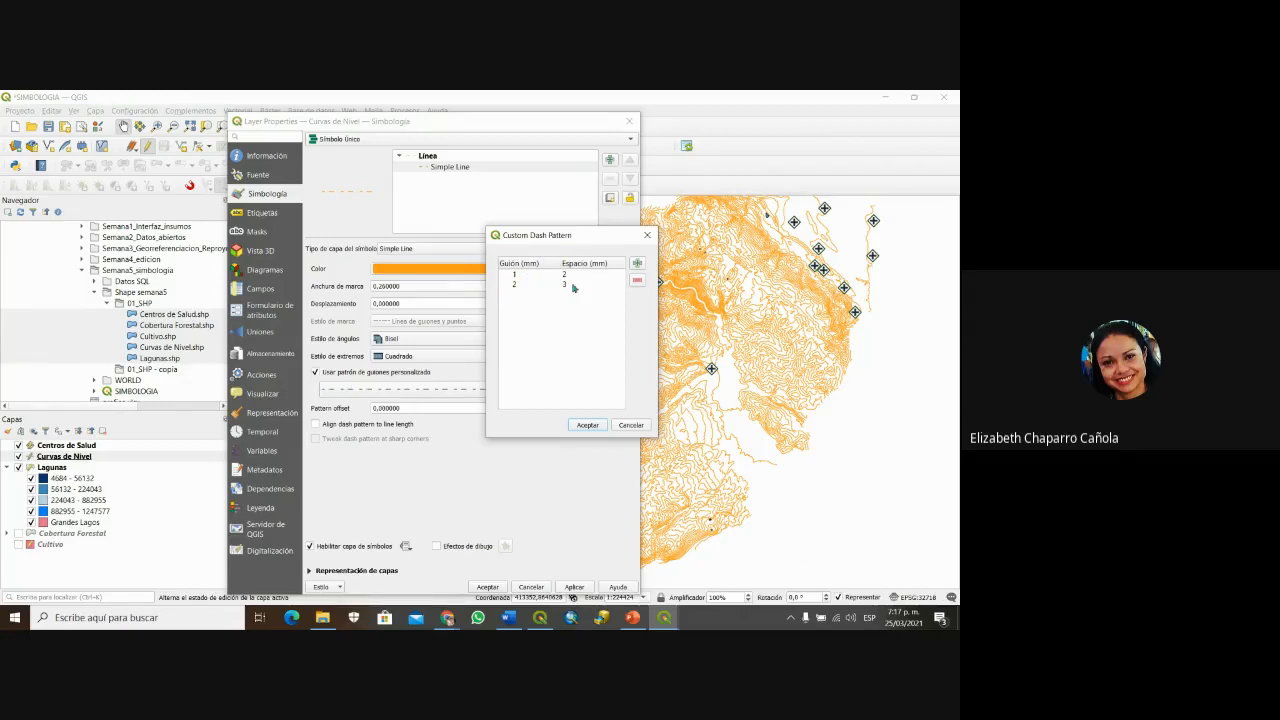
{"action": "left_click_drag", "start_coordinate": [572, 240], "coordinate": [561, 270]}
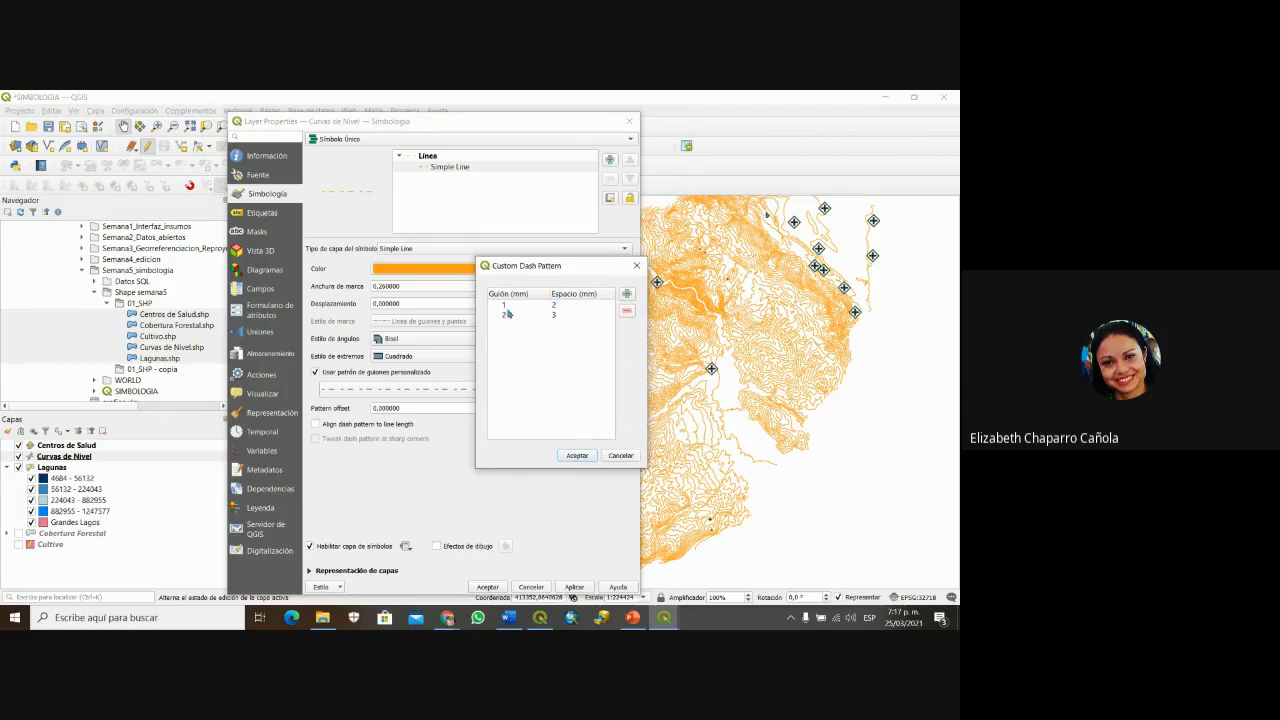
{"action": "left_click", "coordinate": [580, 456]}
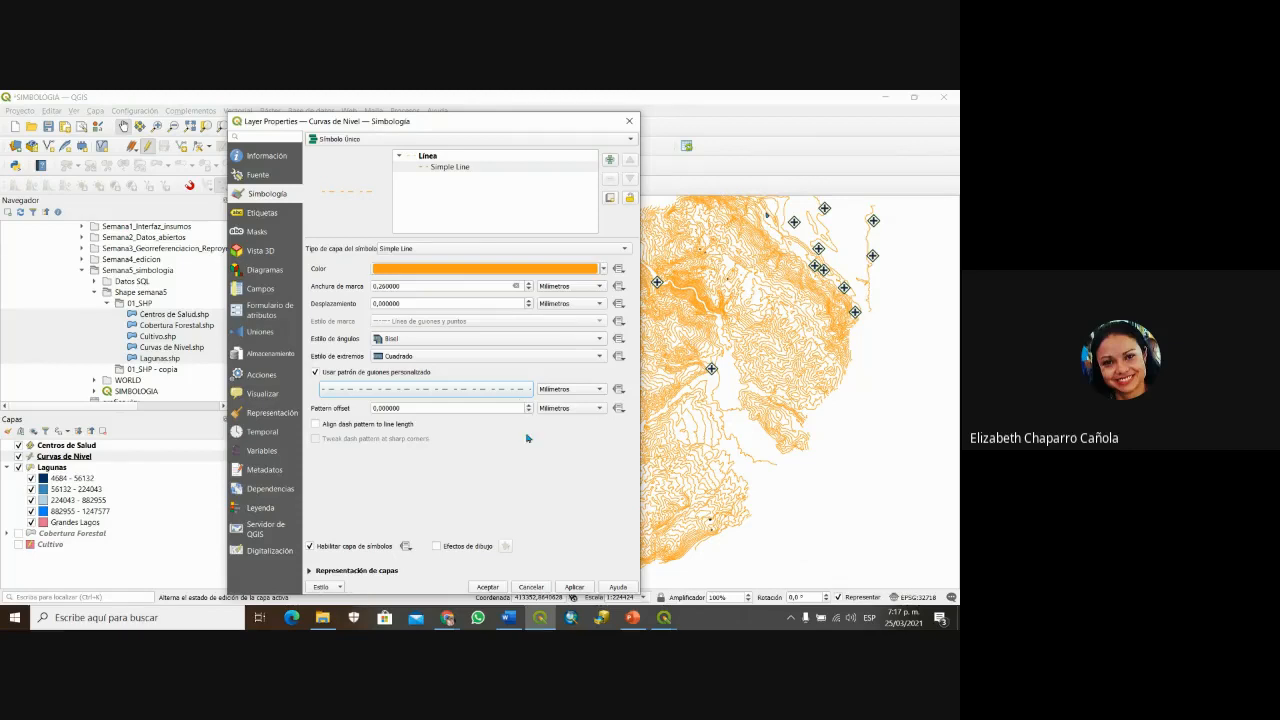
{"action": "left_click", "coordinate": [584, 592]}
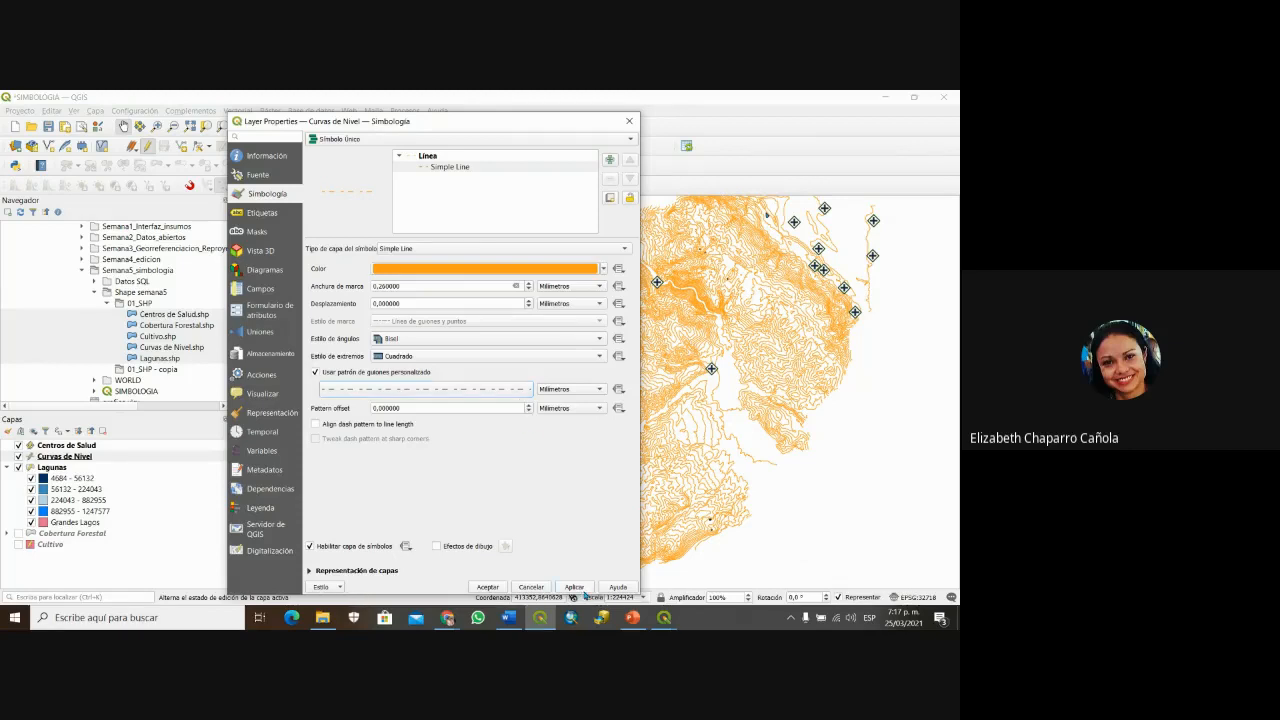
{"action": "left_click", "coordinate": [488, 588]}
{"action": "scroll", "coordinate": [580, 449], "scroll_direction": "up", "scroll_amount": 6}
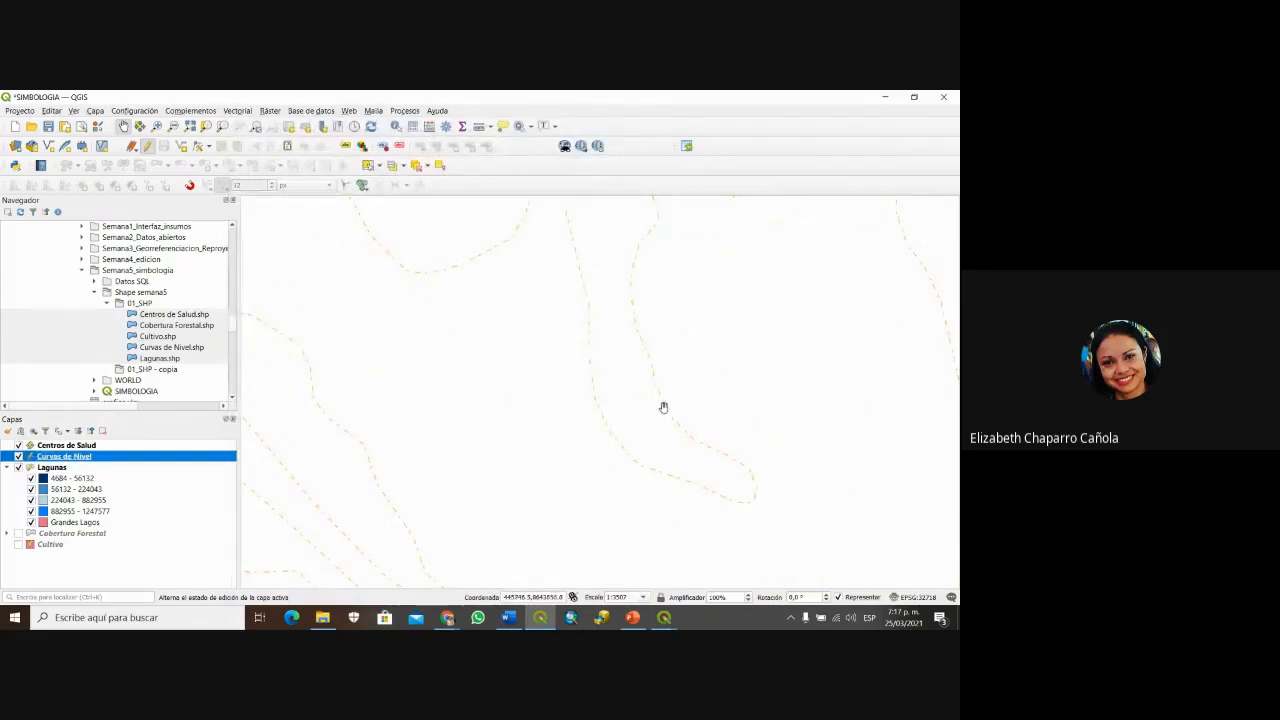
{"action": "scroll", "coordinate": [560, 403], "scroll_direction": "down", "scroll_amount": 6}
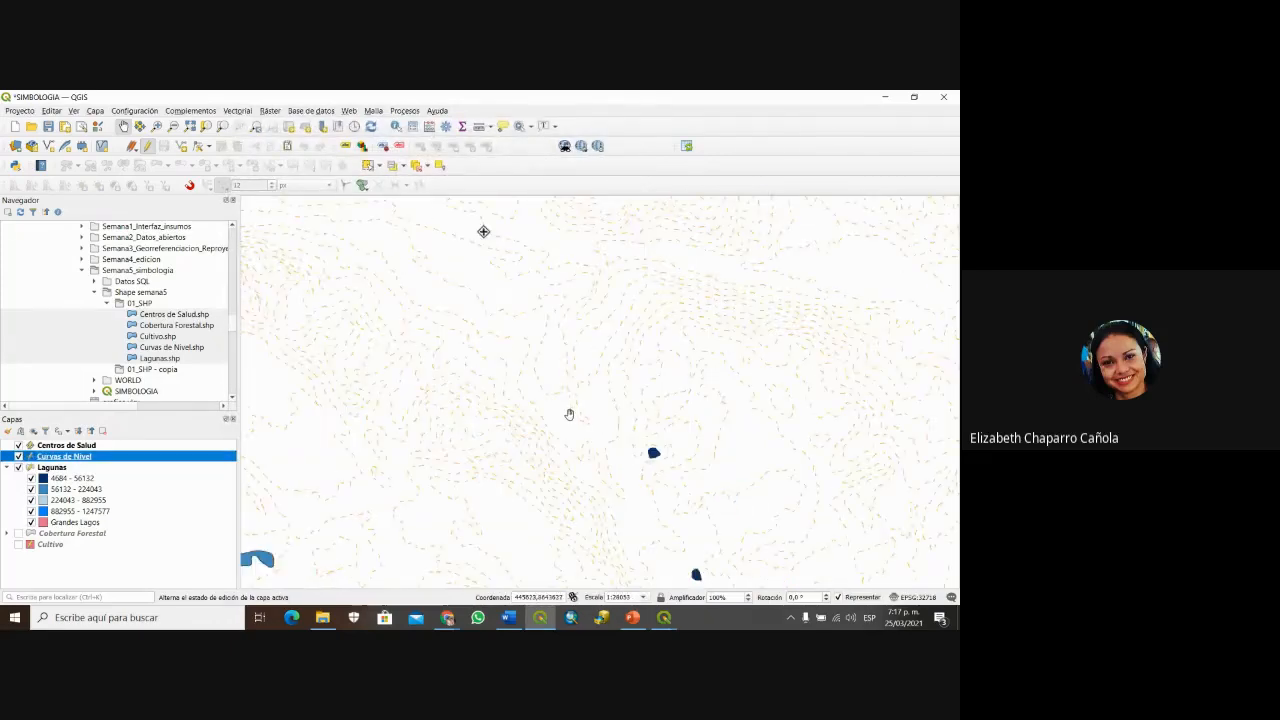
{"action": "scroll", "coordinate": [569, 419], "scroll_direction": "up", "scroll_amount": 2}
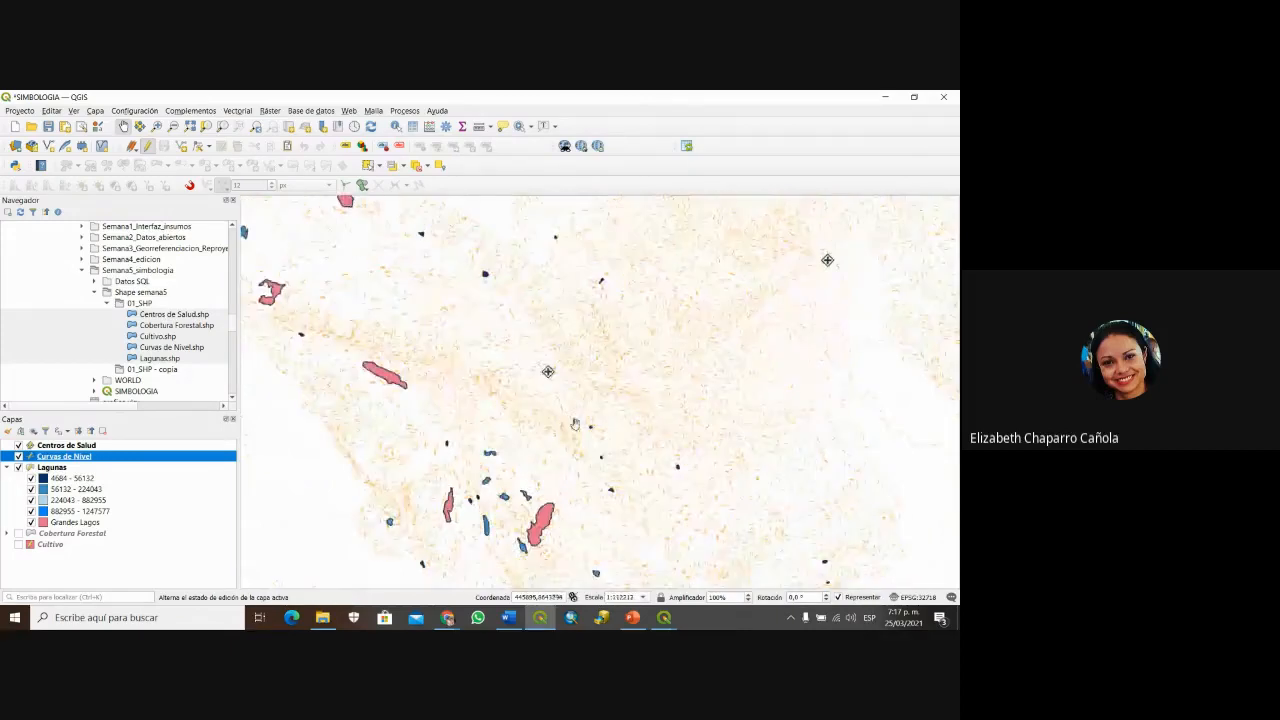
{"action": "scroll", "coordinate": [575, 423], "scroll_direction": "up", "scroll_amount": 1}
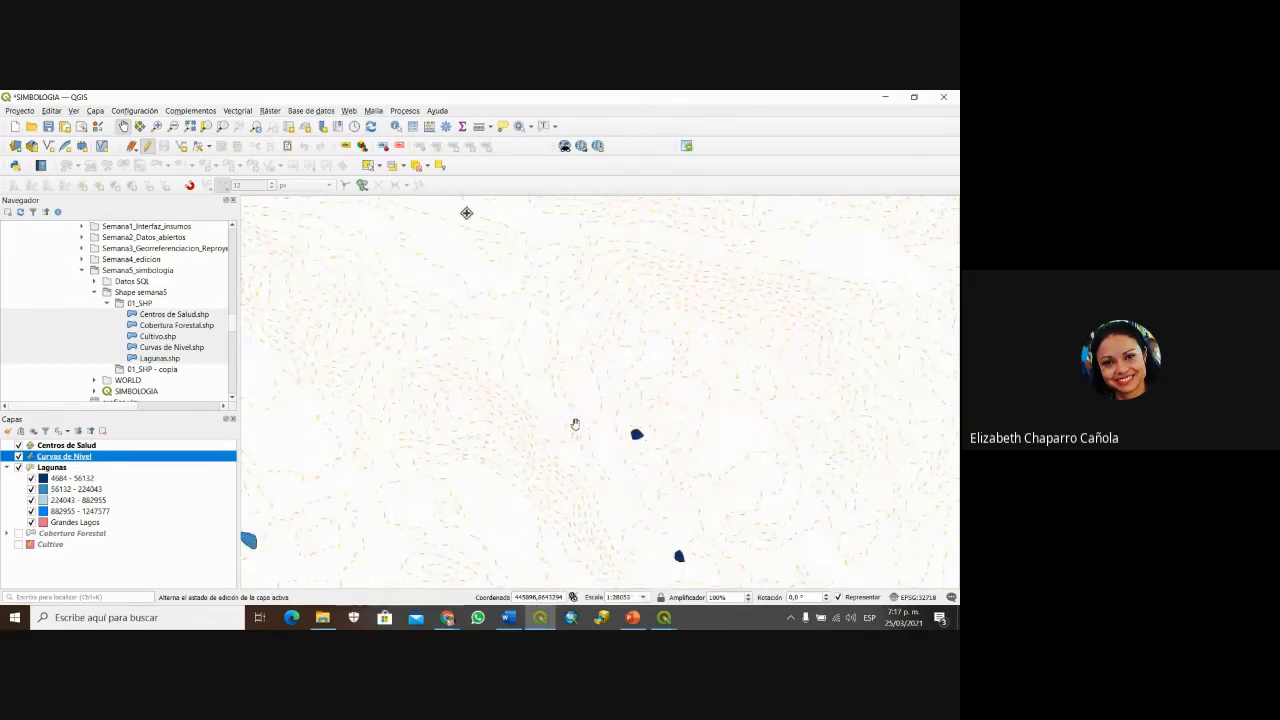
{"action": "scroll", "coordinate": [570, 396], "scroll_direction": "up", "scroll_amount": 1}
{"action": "scroll", "coordinate": [503, 400], "scroll_direction": "up", "scroll_amount": 1}
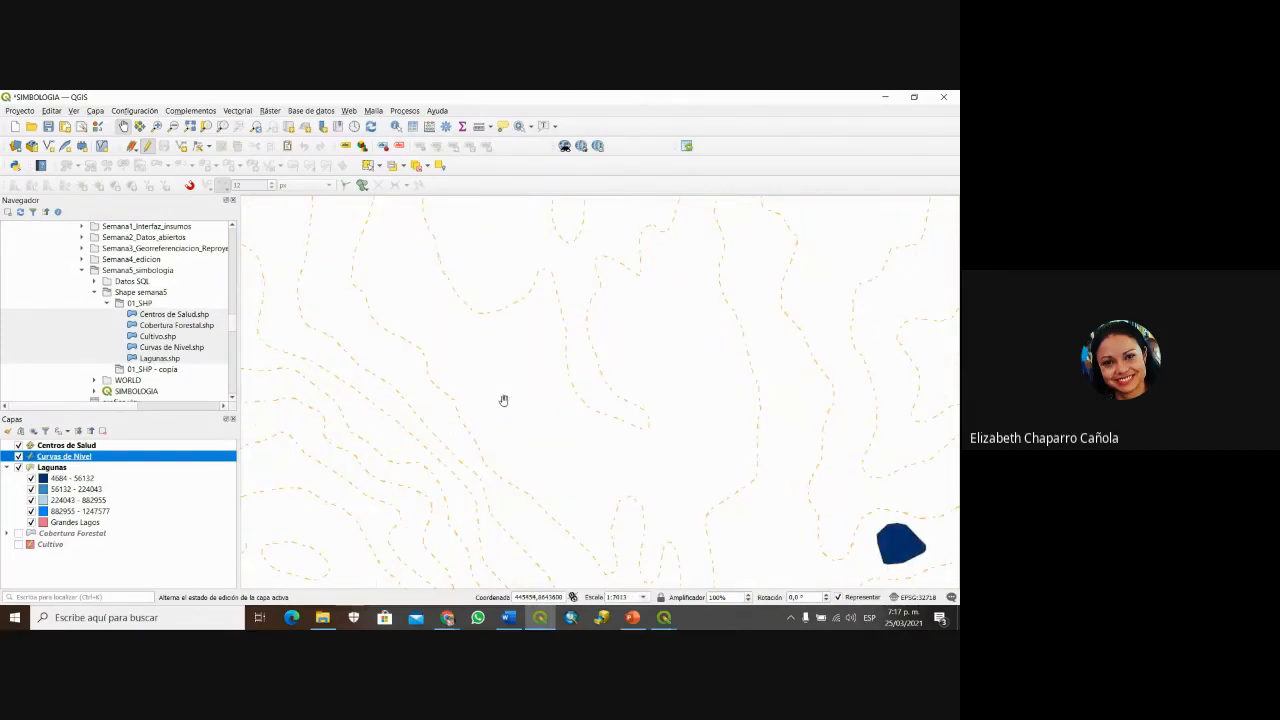
{"action": "left_click_drag", "start_coordinate": [411, 420], "coordinate": [483, 500]}
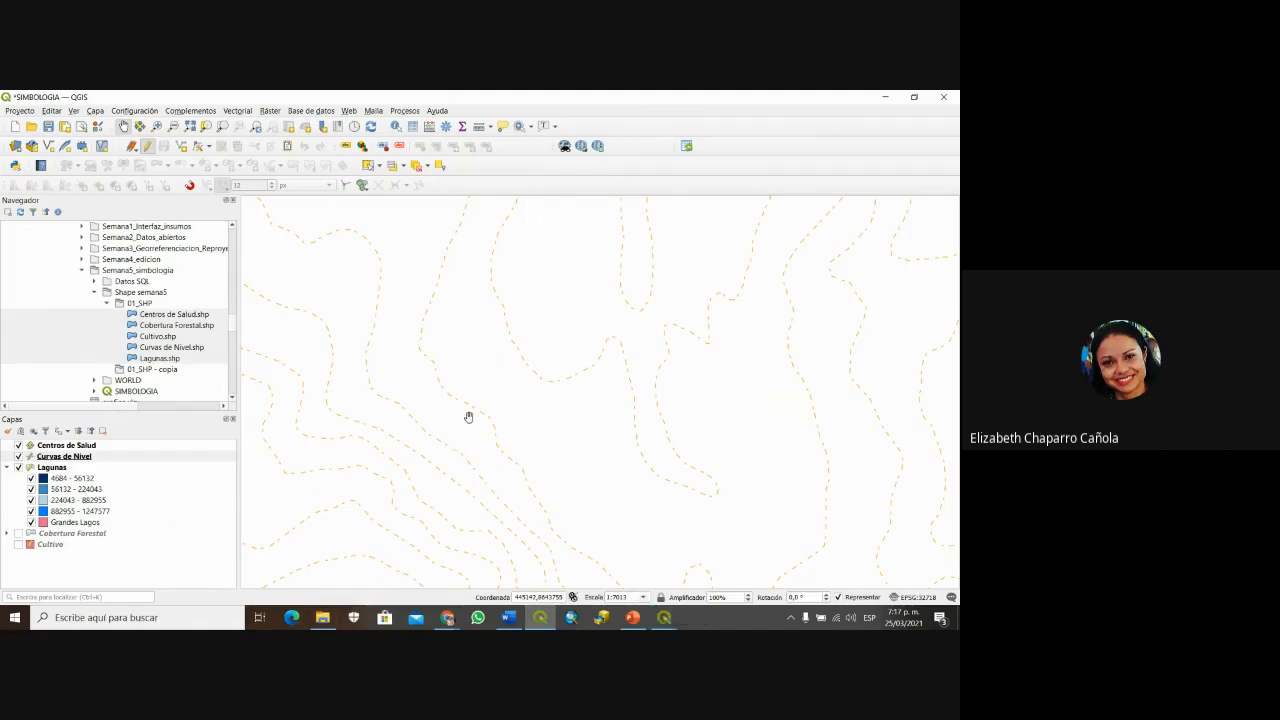
{"action": "scroll", "coordinate": [474, 428], "scroll_direction": "up", "scroll_amount": 1}
{"action": "scroll", "coordinate": [463, 397], "scroll_direction": "down", "scroll_amount": 1}
{"action": "scroll", "coordinate": [463, 397], "scroll_direction": "down", "scroll_amount": 3}
Step: Categorize the Curvas de Nivel symbology by the TIPO field into PRINCIPAL and SECUNDARIA
{"action": "right_click", "coordinate": [64, 459]}
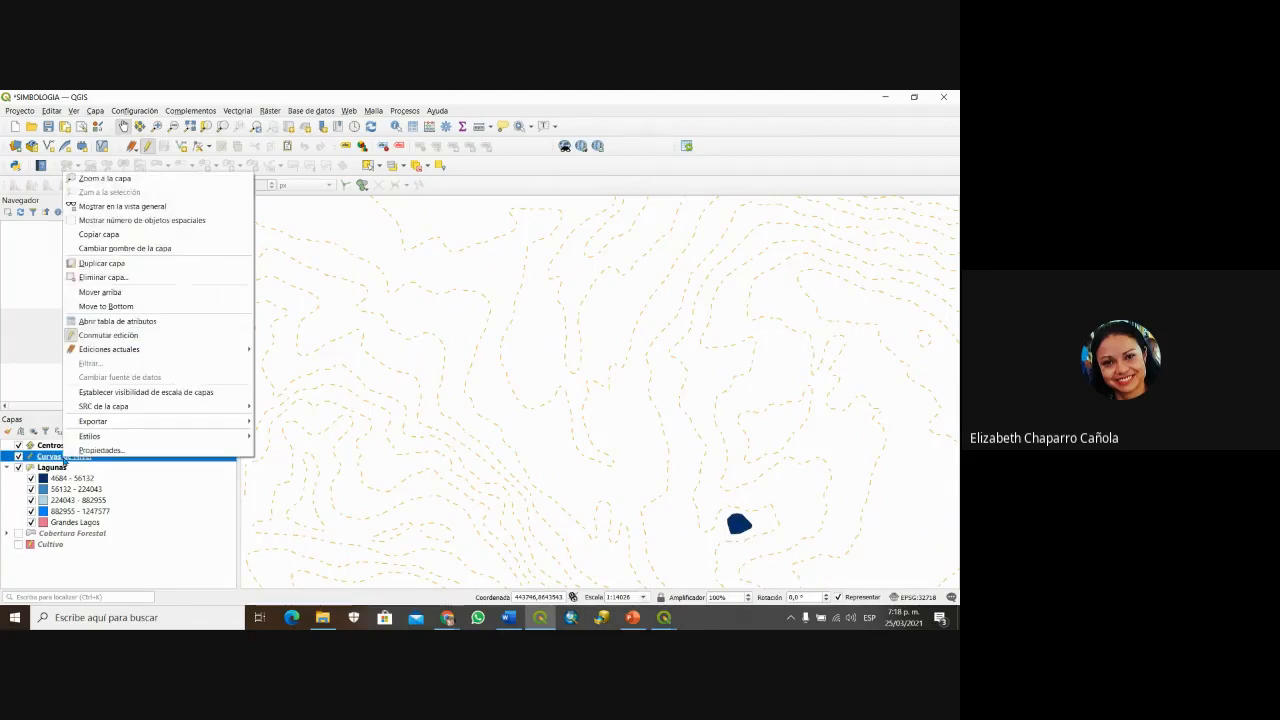
{"action": "left_click", "coordinate": [77, 452]}
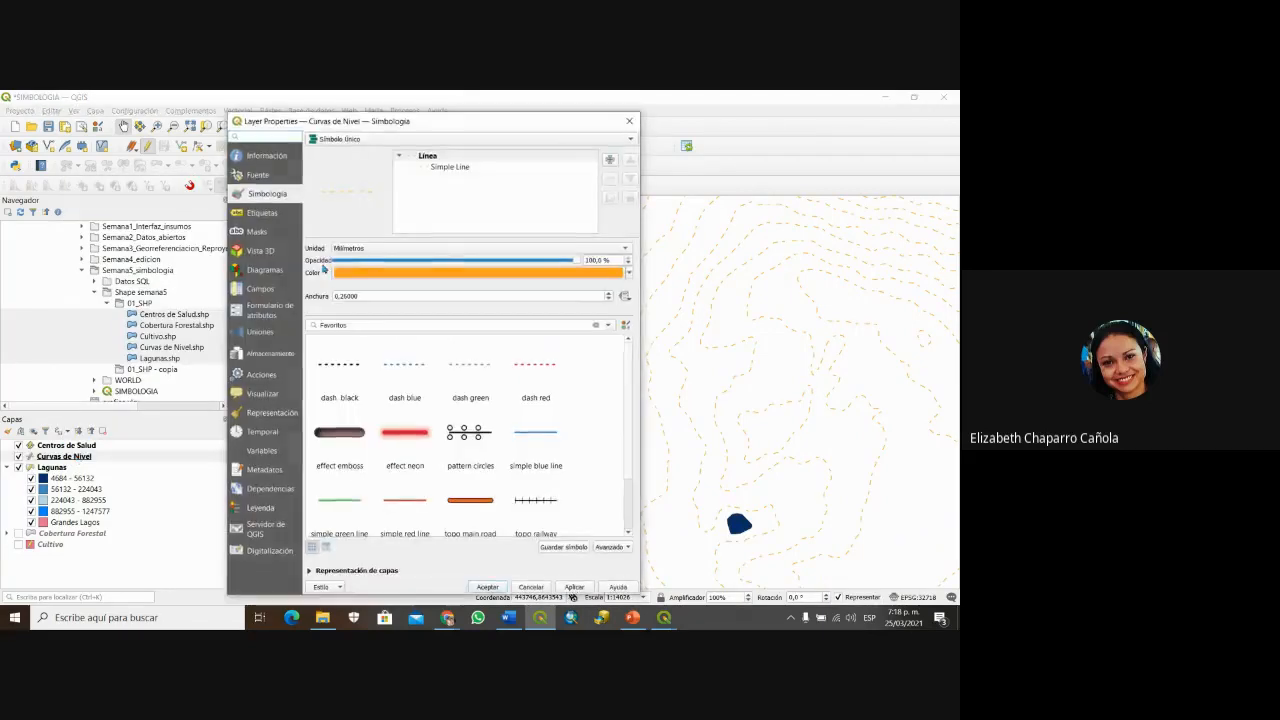
{"action": "left_click", "coordinate": [360, 139]}
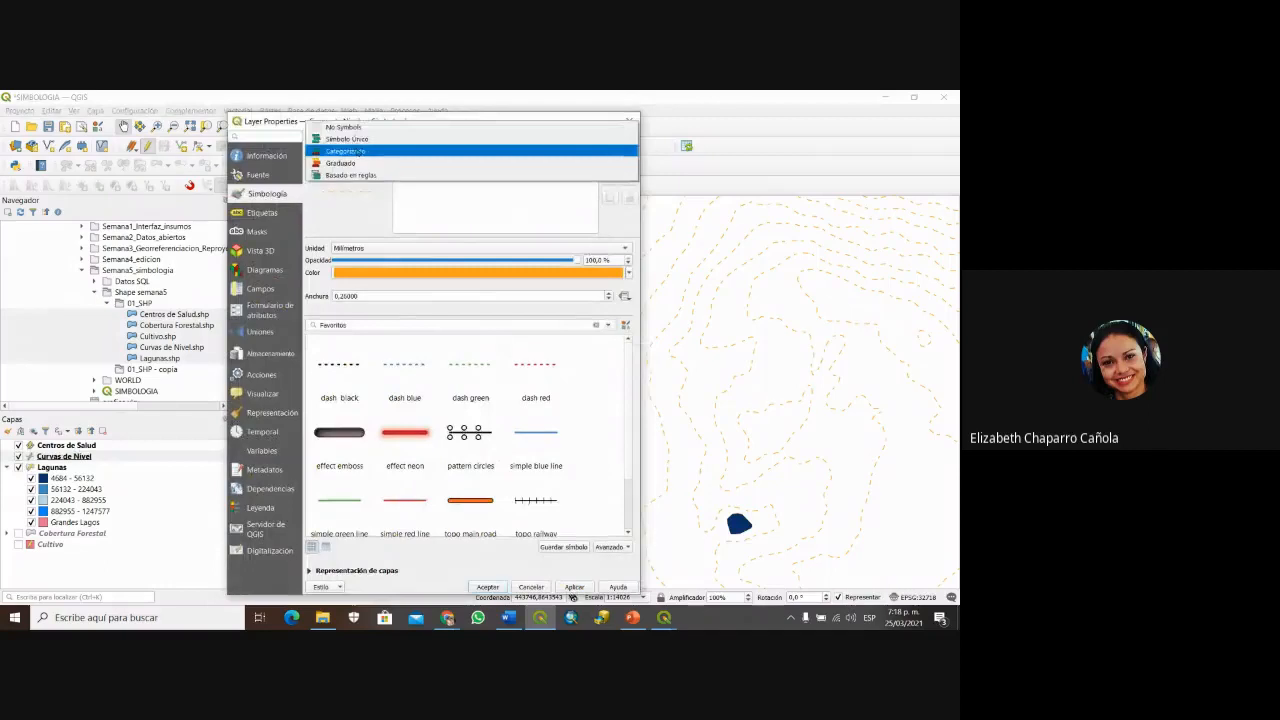
{"action": "left_click", "coordinate": [376, 152]}
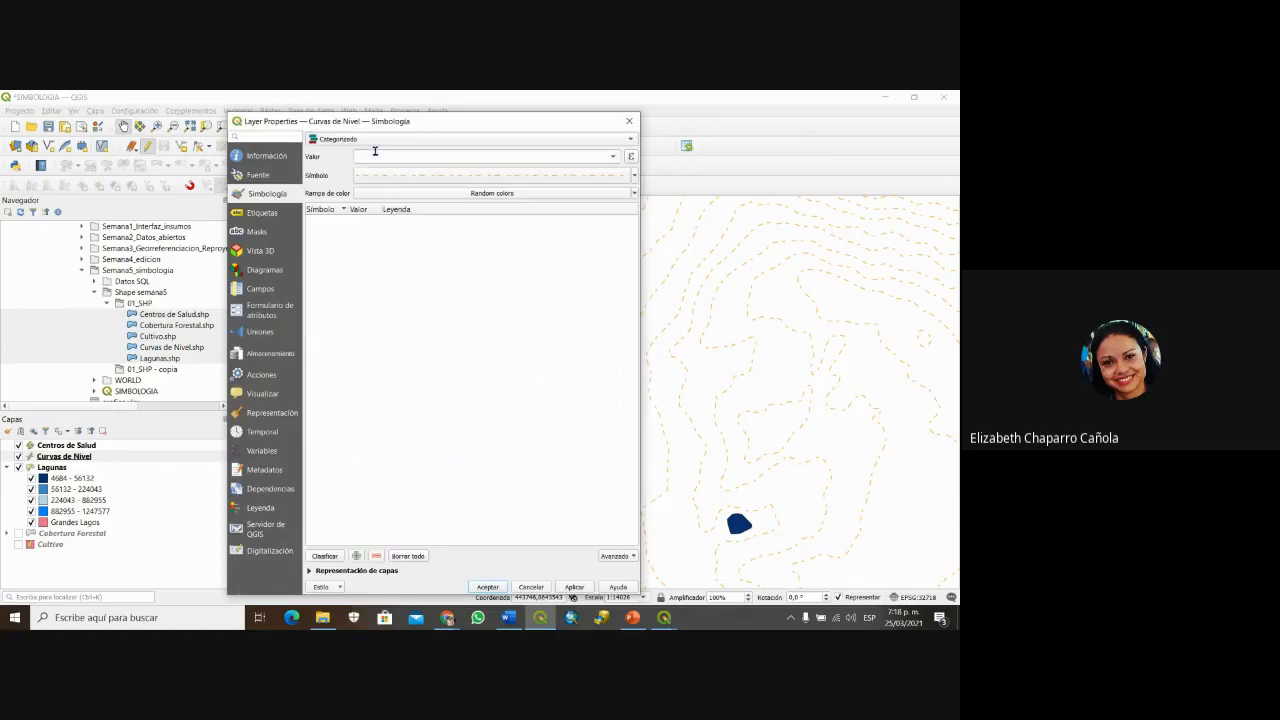
{"action": "left_click", "coordinate": [613, 157]}
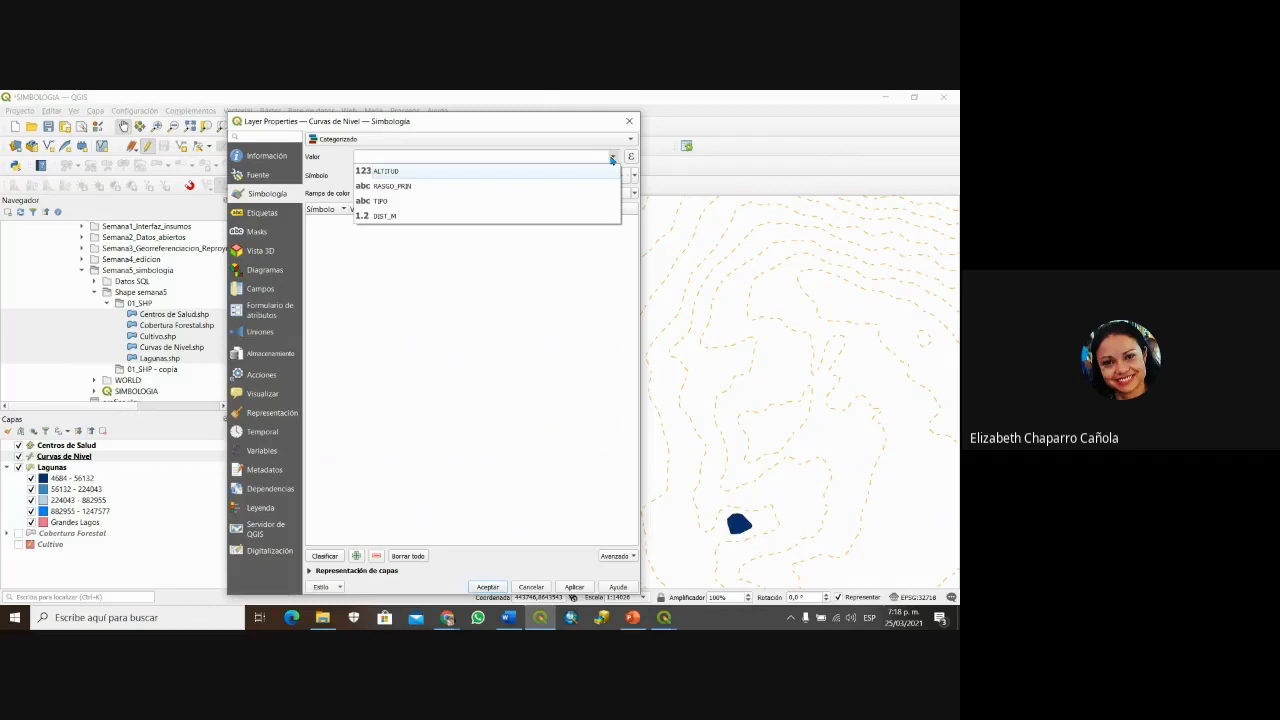
{"action": "left_click", "coordinate": [519, 201]}
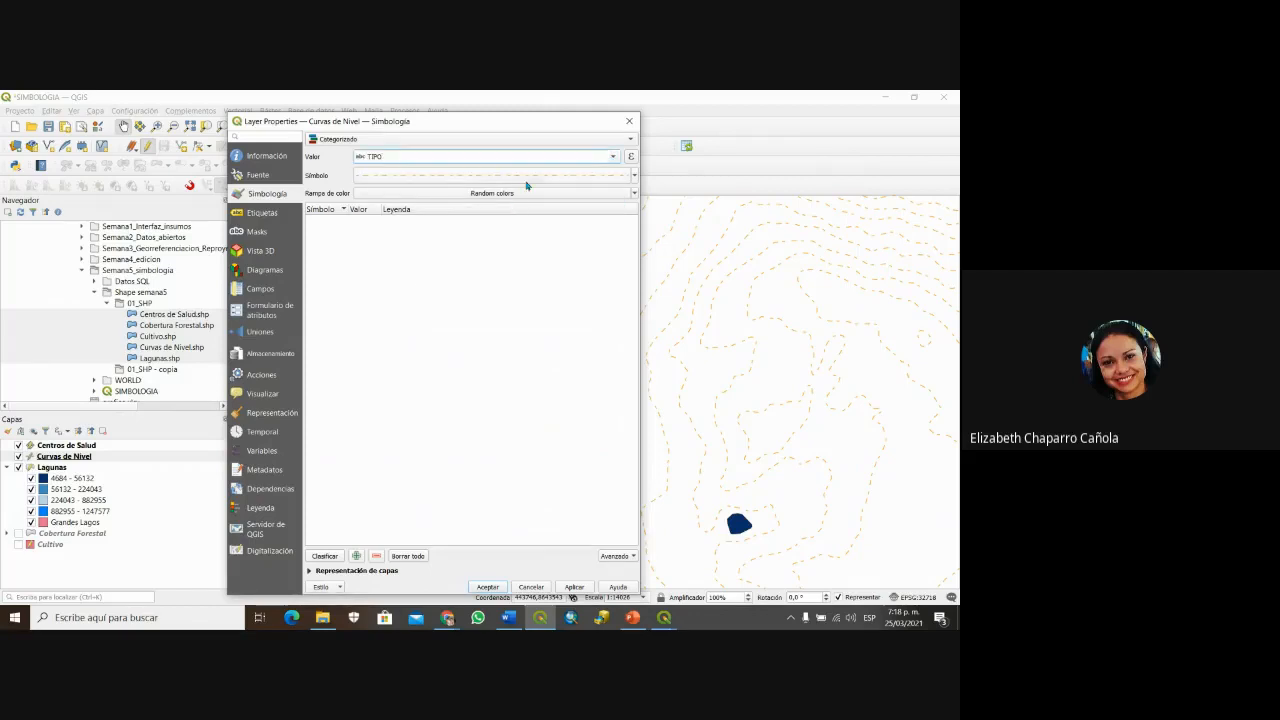
{"action": "left_click", "coordinate": [325, 556]}
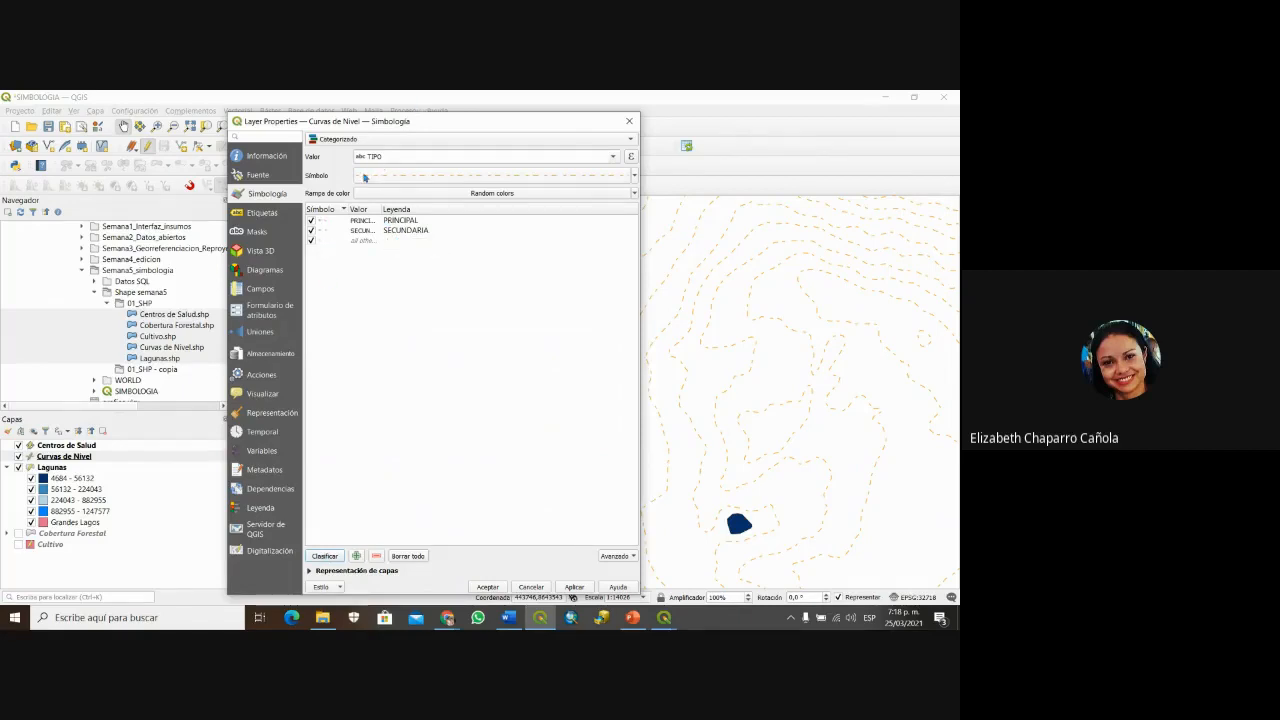
Step: Make the SECUNDARIA contour lines purple and remove the all-other-values category
{"action": "double_click", "coordinate": [321, 230]}
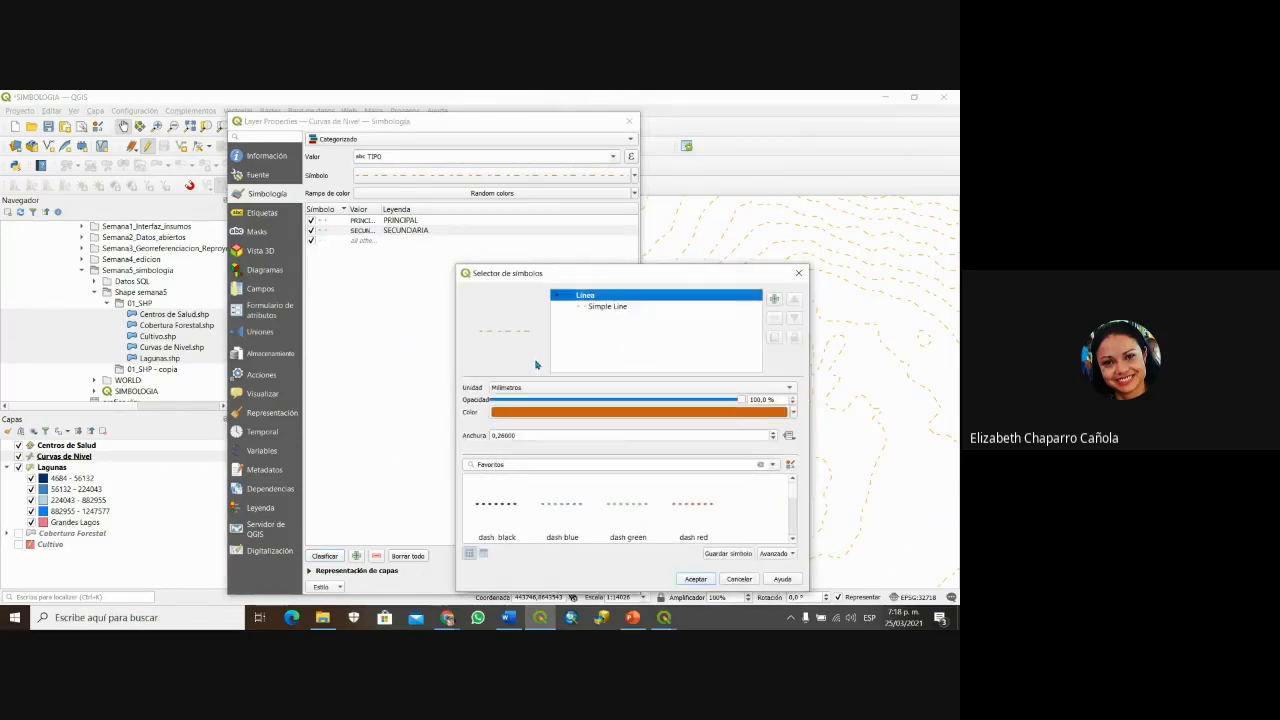
{"action": "left_click", "coordinate": [596, 309]}
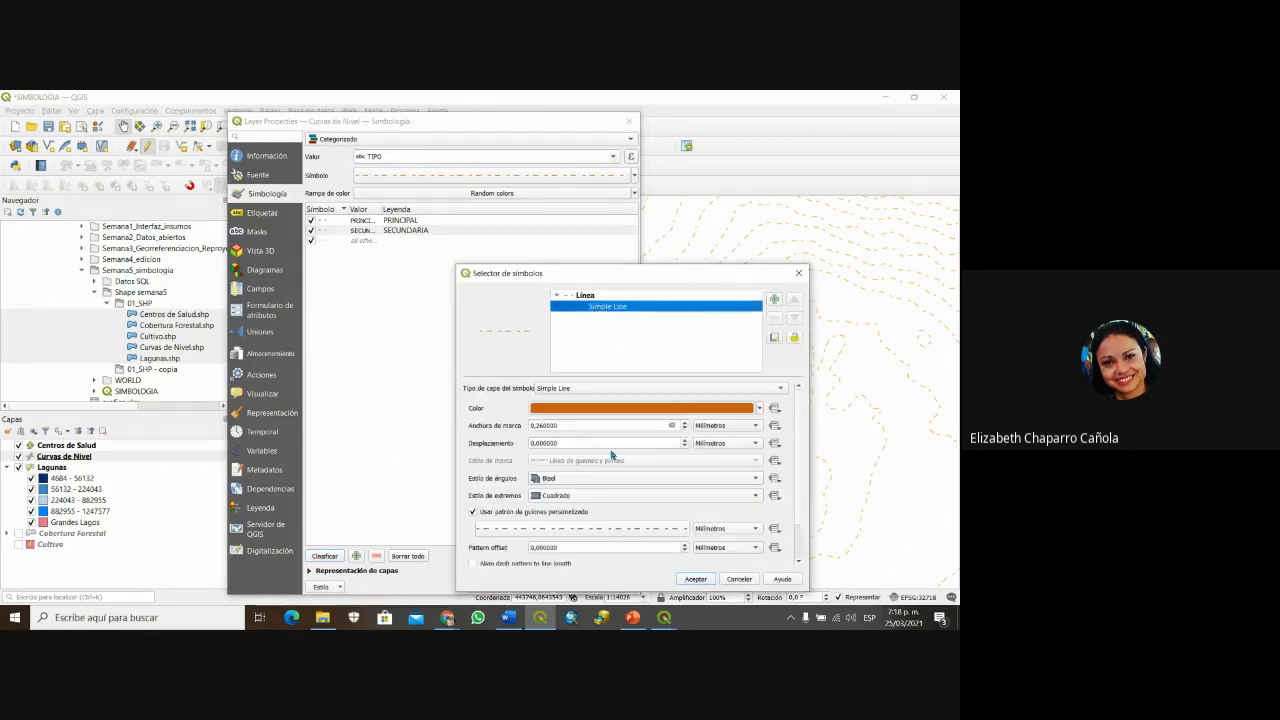
{"action": "left_click", "coordinate": [761, 409]}
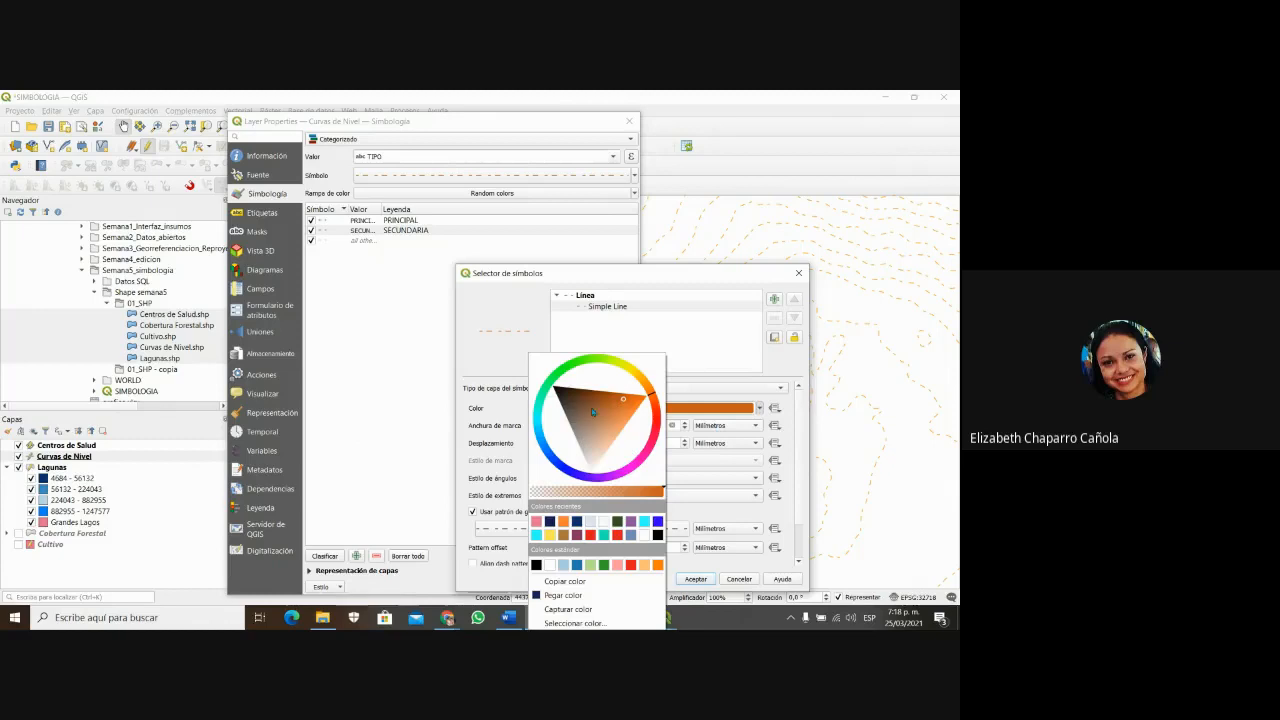
{"action": "left_click", "coordinate": [631, 521]}
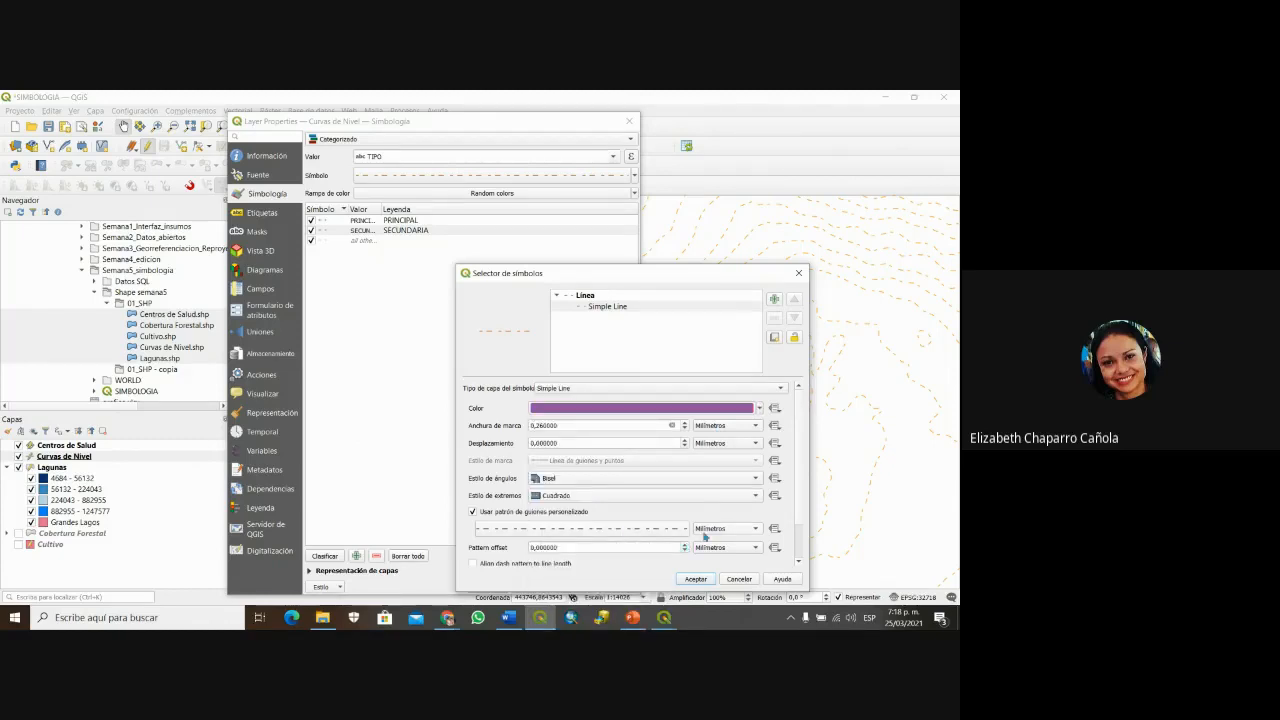
{"action": "left_click", "coordinate": [695, 579]}
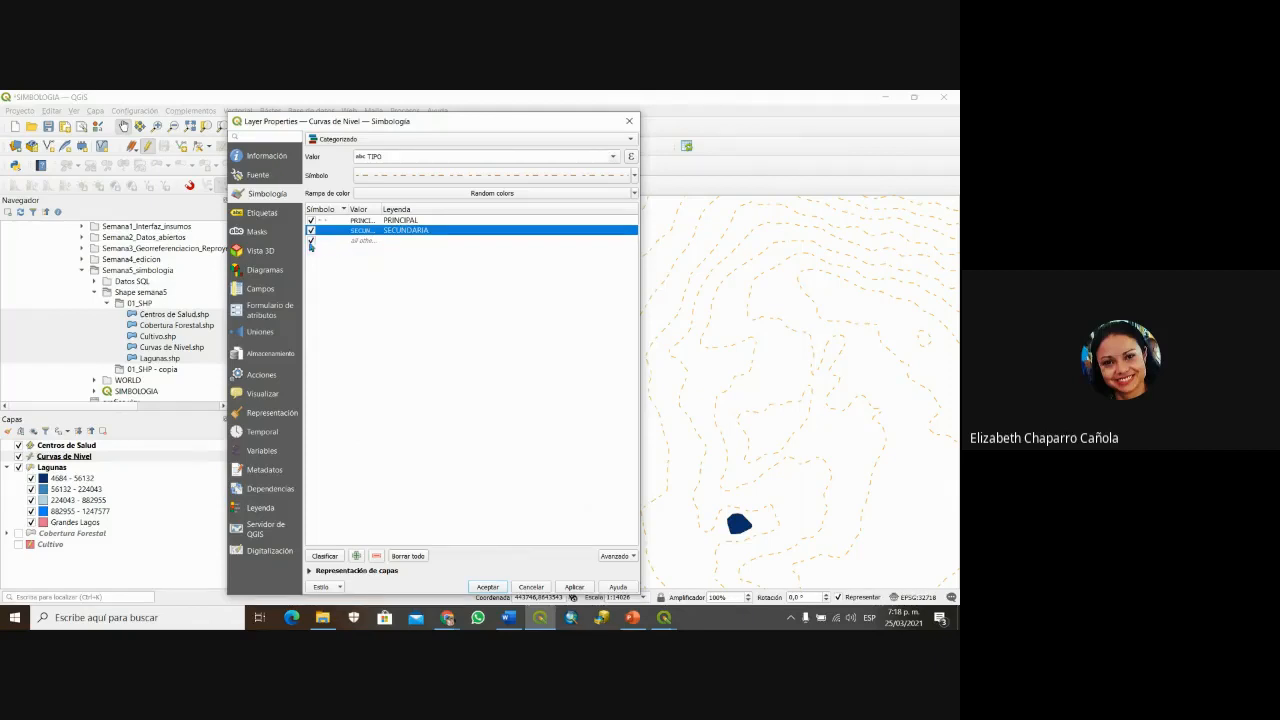
{"action": "left_click", "coordinate": [366, 242]}
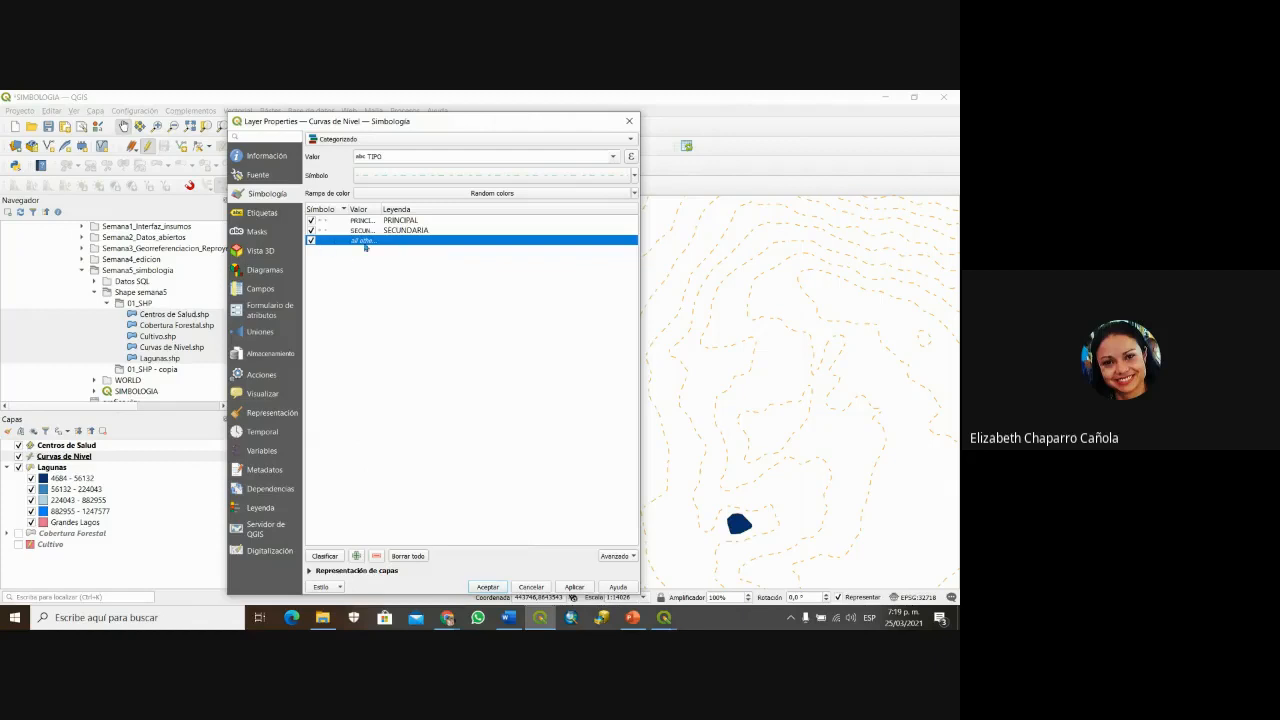
{"action": "left_click", "coordinate": [377, 556]}
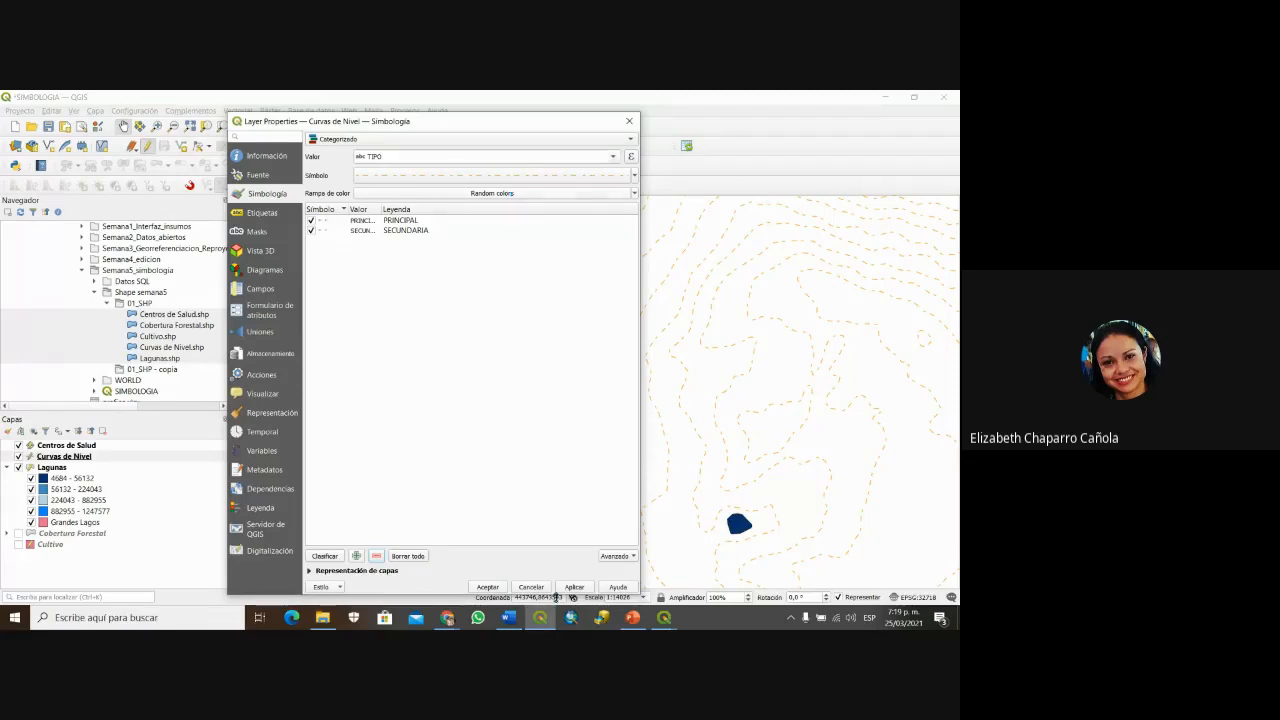
Step: Accept the categorized contour style, pan and zoom out, and switch on Cobertura Forestal
{"action": "left_click", "coordinate": [488, 587]}
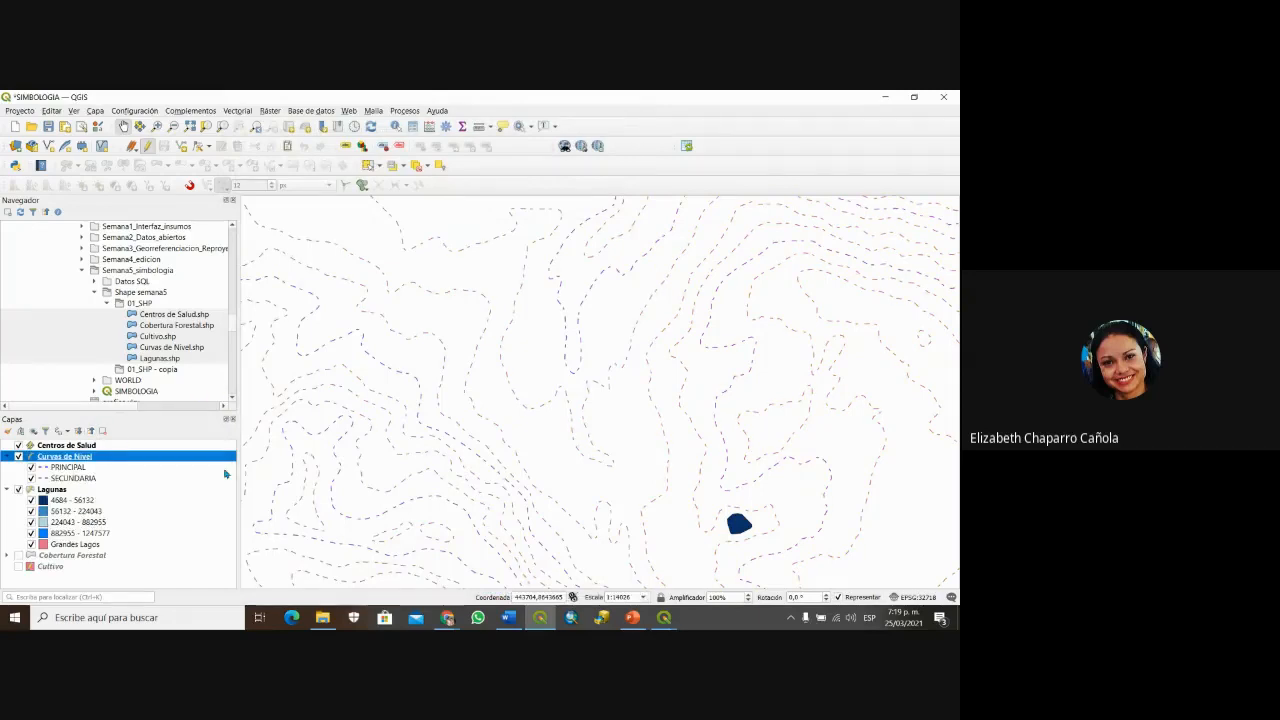
{"action": "left_click_drag", "start_coordinate": [389, 494], "coordinate": [557, 349]}
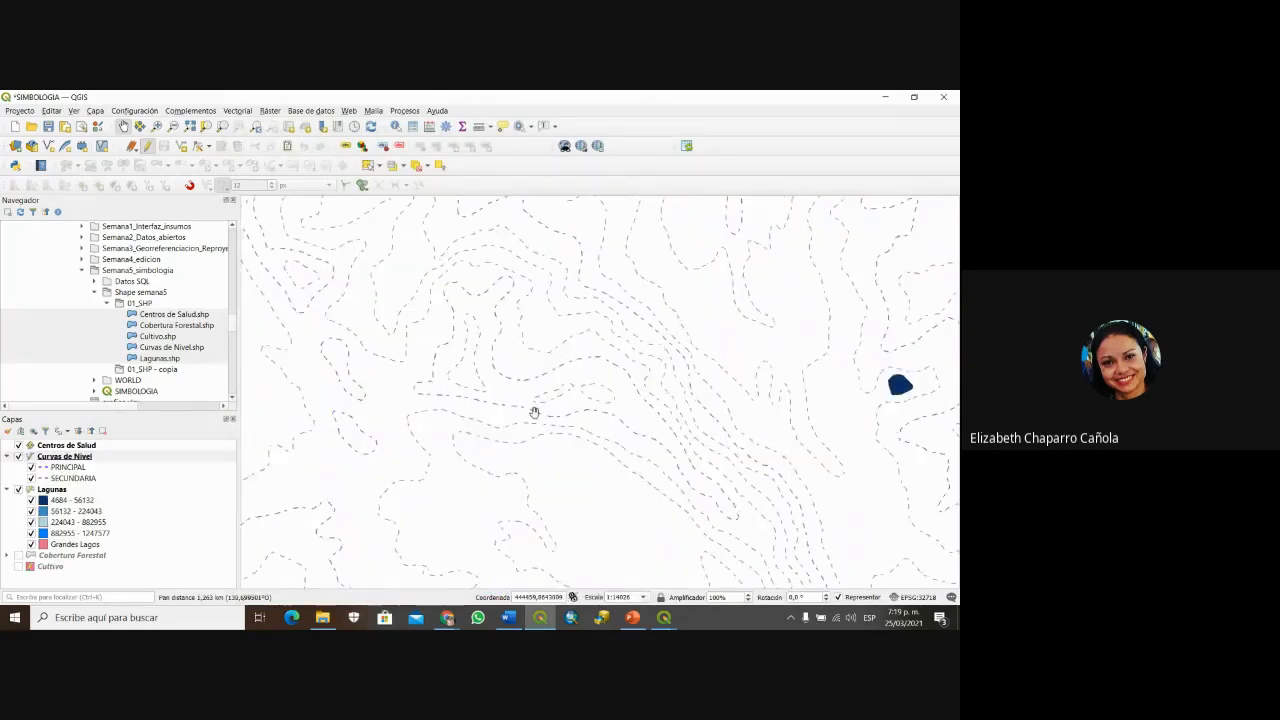
{"action": "scroll", "coordinate": [535, 412], "scroll_direction": "down", "scroll_amount": 2}
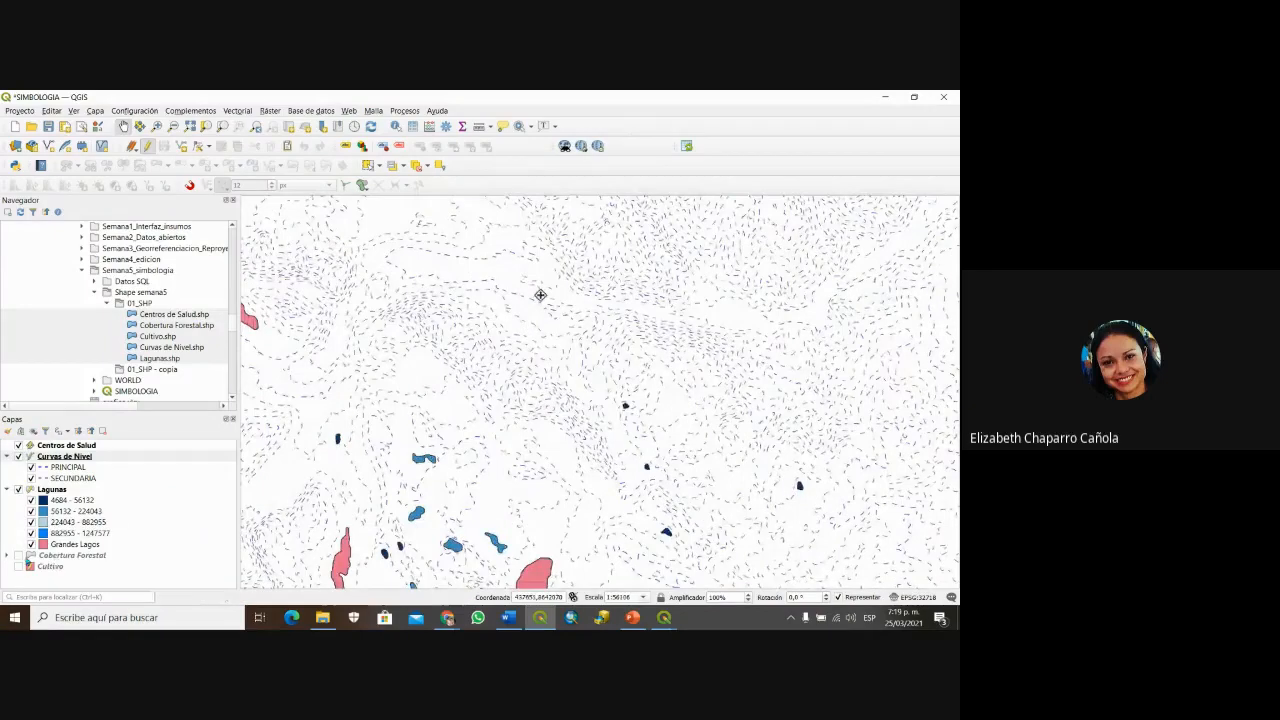
{"action": "left_click", "coordinate": [17, 556]}
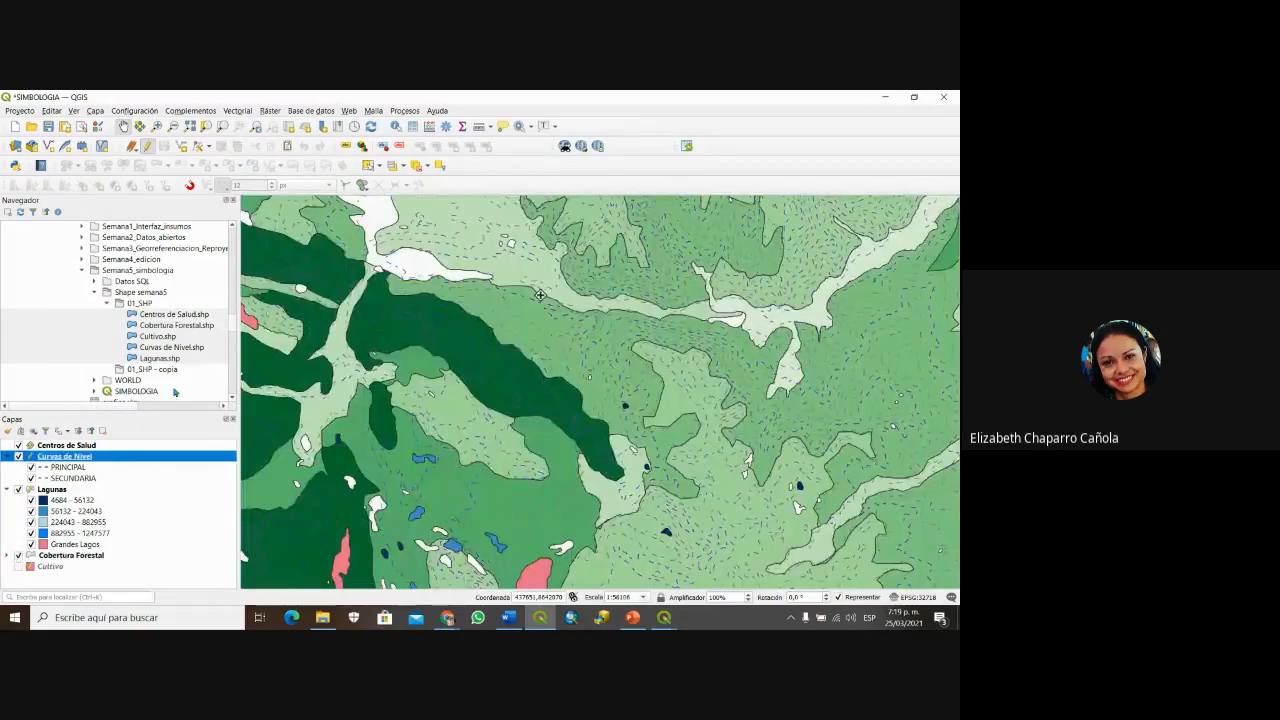
Step: Expand the Cobertura Forestal legend classes in the Layers panel
{"action": "left_click", "coordinate": [7, 555]}
{"action": "left_click_drag", "start_coordinate": [233, 506], "coordinate": [232, 557]}
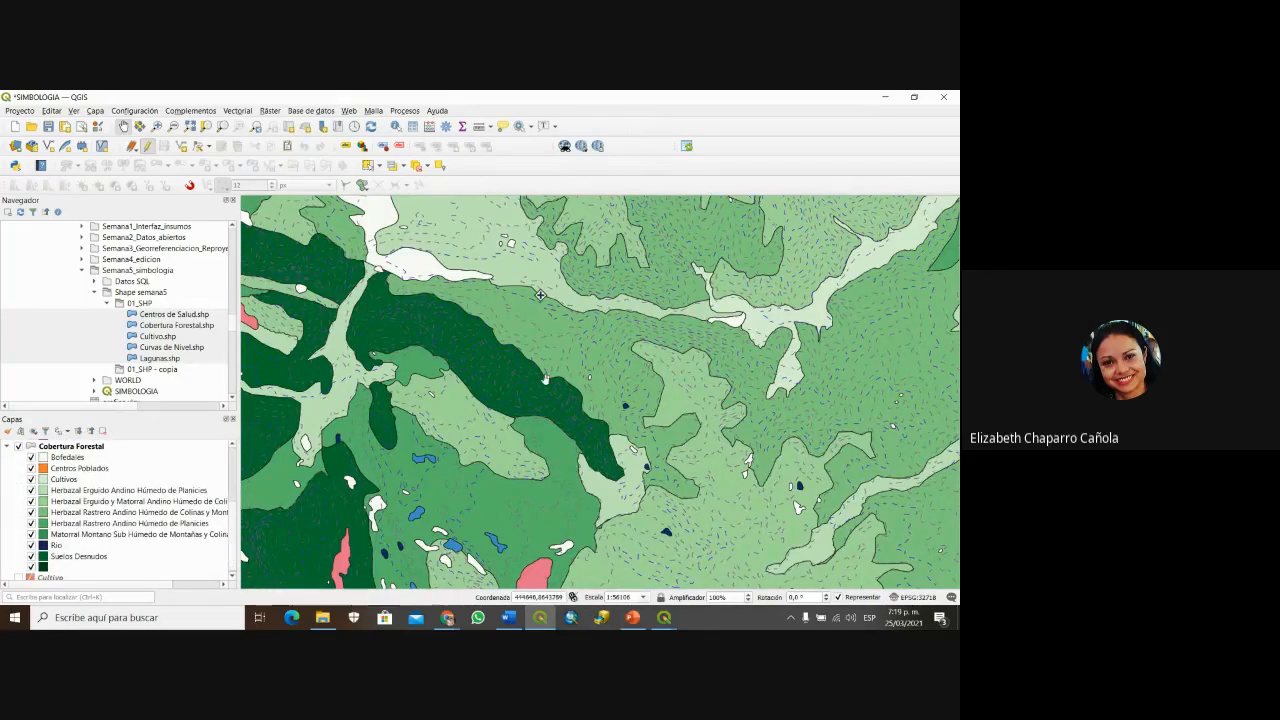
{"action": "scroll", "coordinate": [558, 374], "scroll_direction": "up", "scroll_amount": 1}
{"action": "scroll", "coordinate": [557, 371], "scroll_direction": "up", "scroll_amount": 2}
{"action": "scroll", "coordinate": [557, 371], "scroll_direction": "down", "scroll_amount": 6}
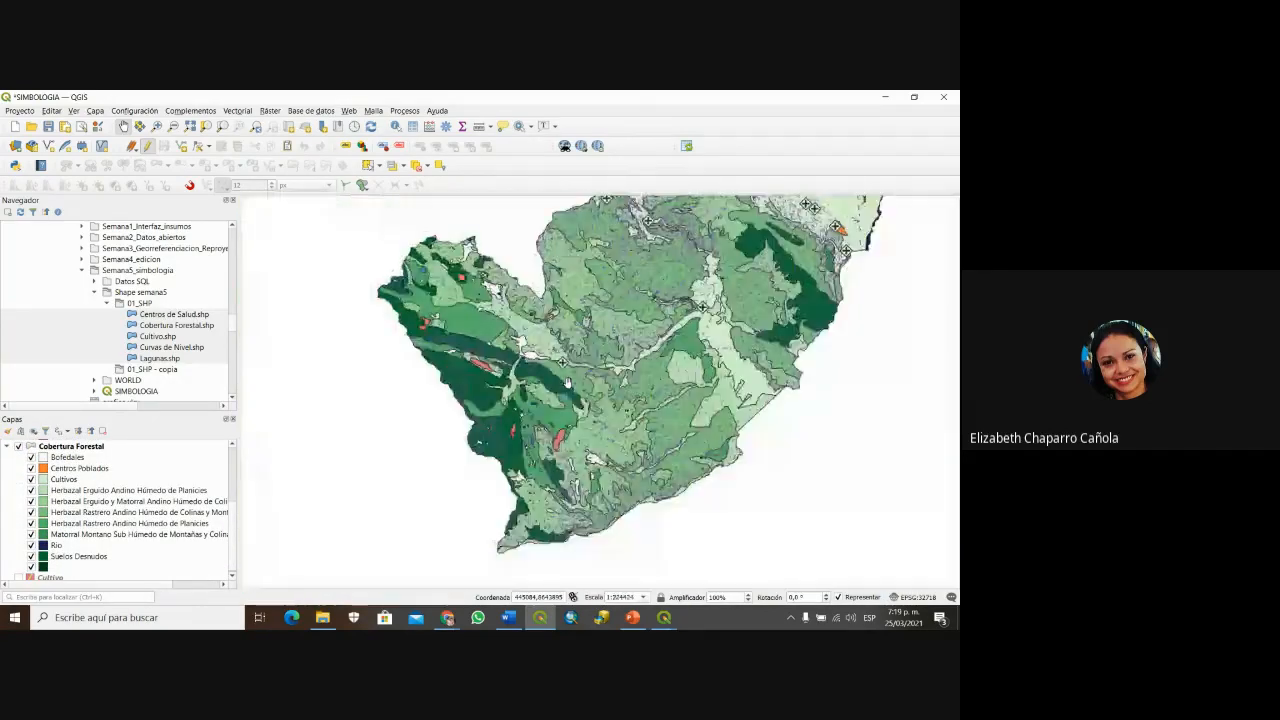
{"action": "scroll", "coordinate": [565, 380], "scroll_direction": "up", "scroll_amount": 2}
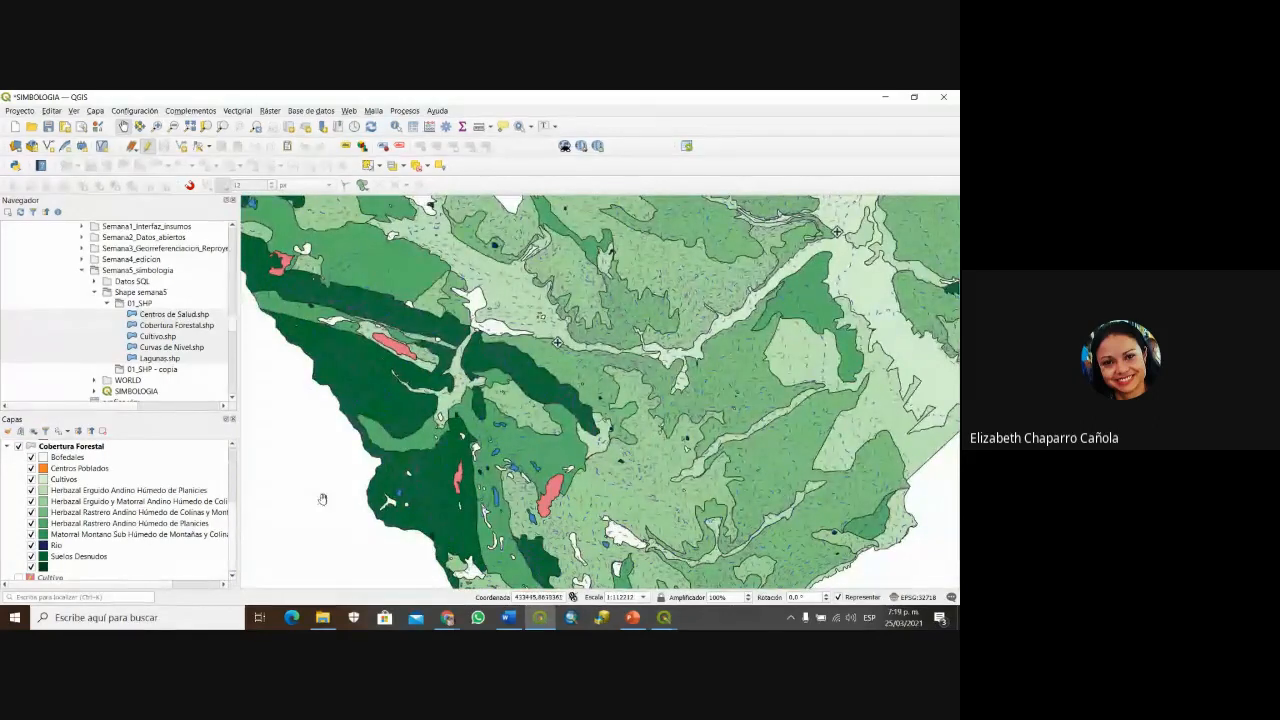
Step: Toggle the Herbazal Erguido Andino Húmedo de Planicies class to compare, leaving it shown
{"action": "left_click", "coordinate": [31, 491]}
{"action": "left_click", "coordinate": [31, 491]}
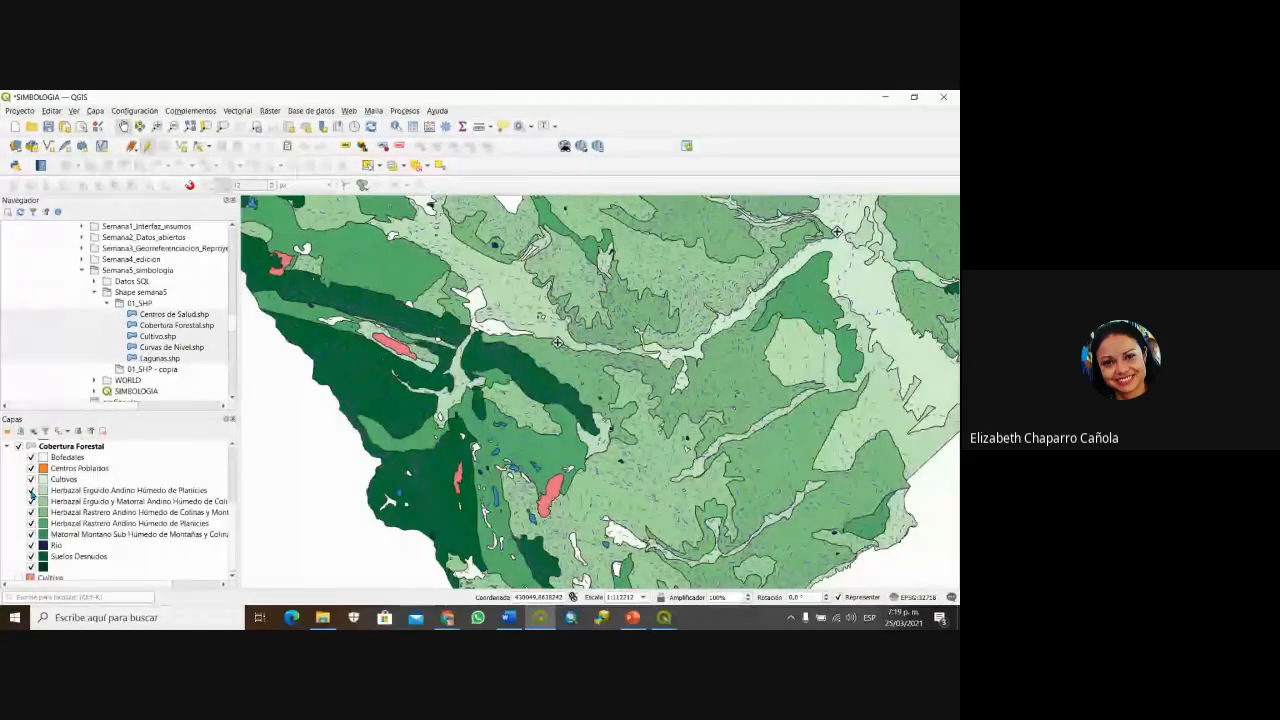
{"action": "left_click", "coordinate": [31, 491]}
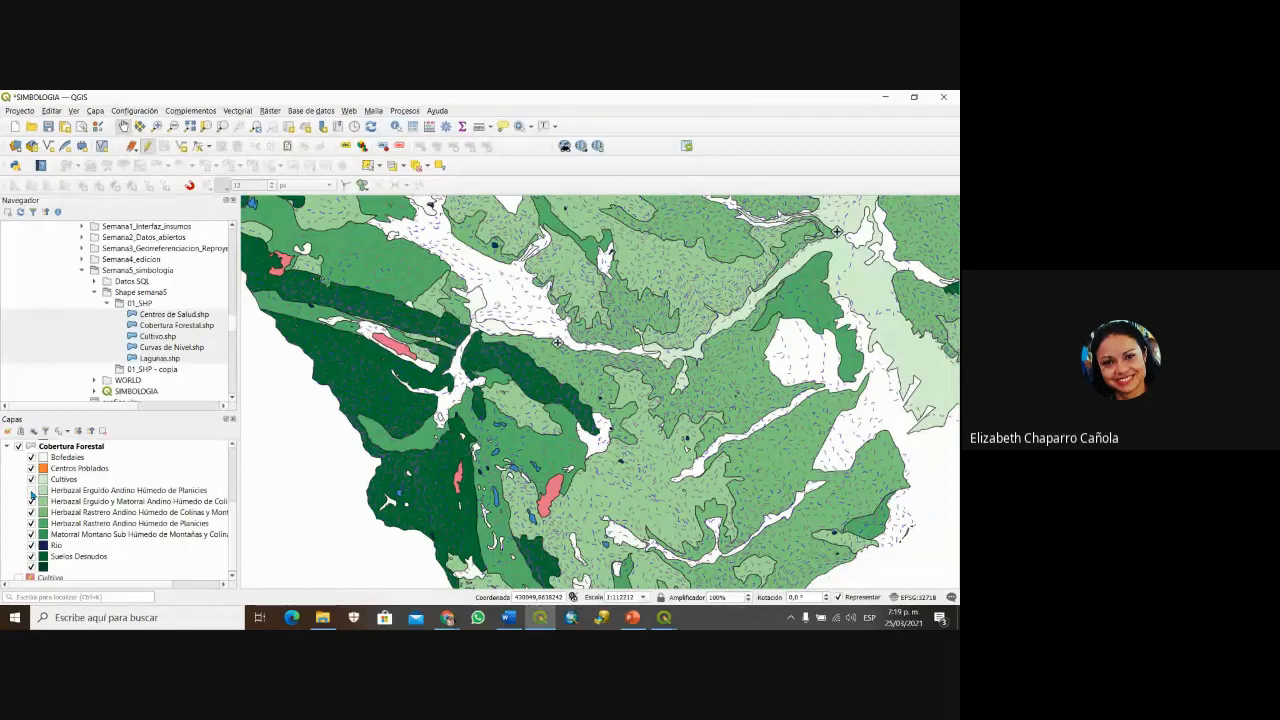
{"action": "left_click", "coordinate": [31, 491]}
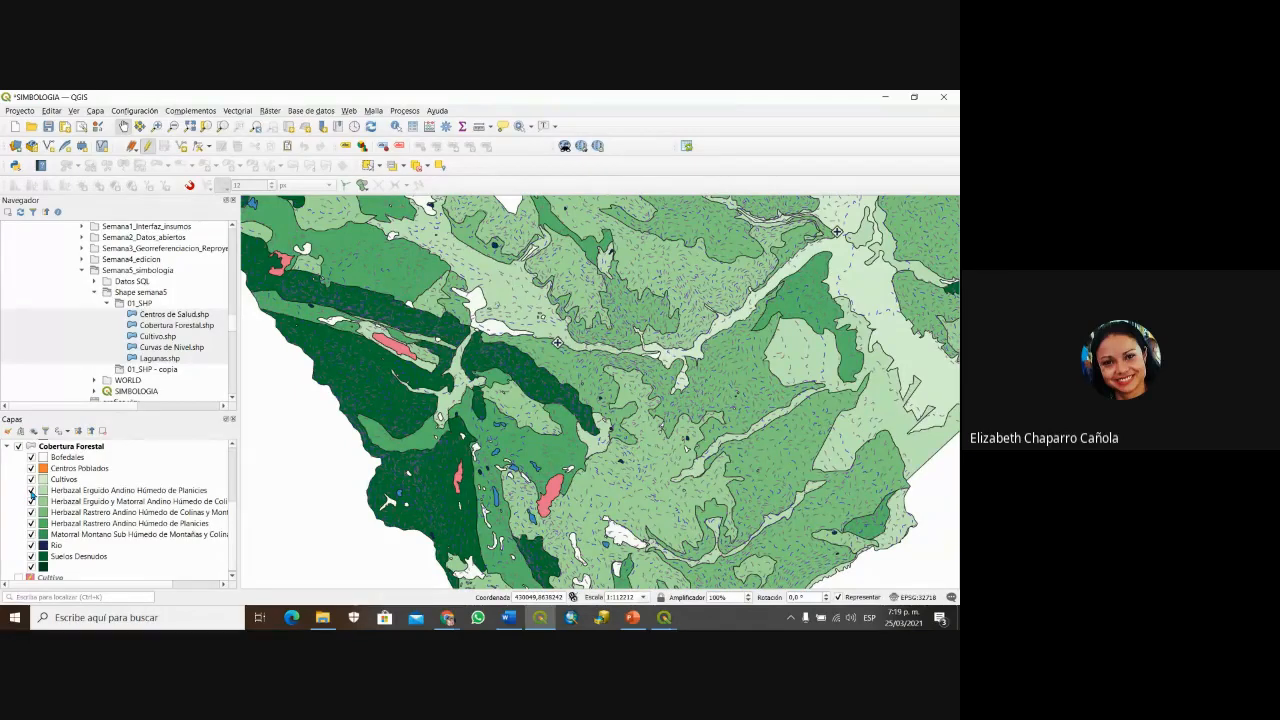
{"action": "left_click", "coordinate": [31, 491]}
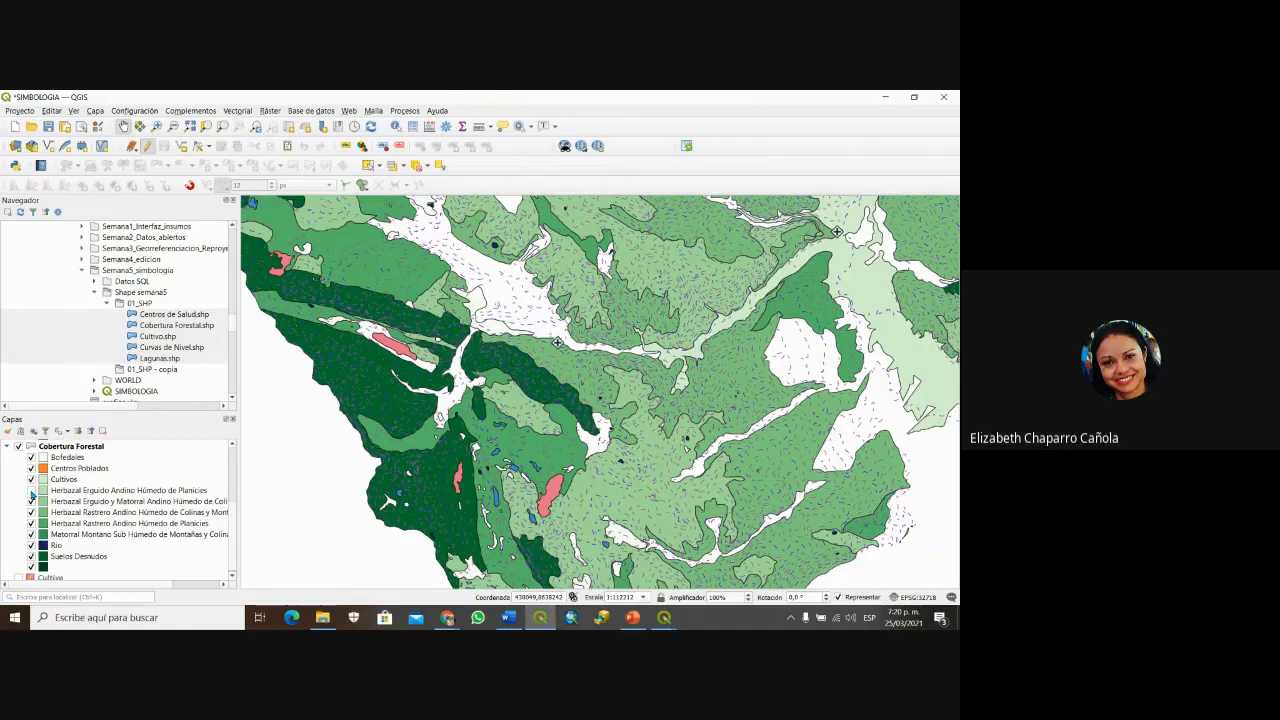
{"action": "left_click", "coordinate": [31, 491]}
{"action": "left_click", "coordinate": [32, 490]}
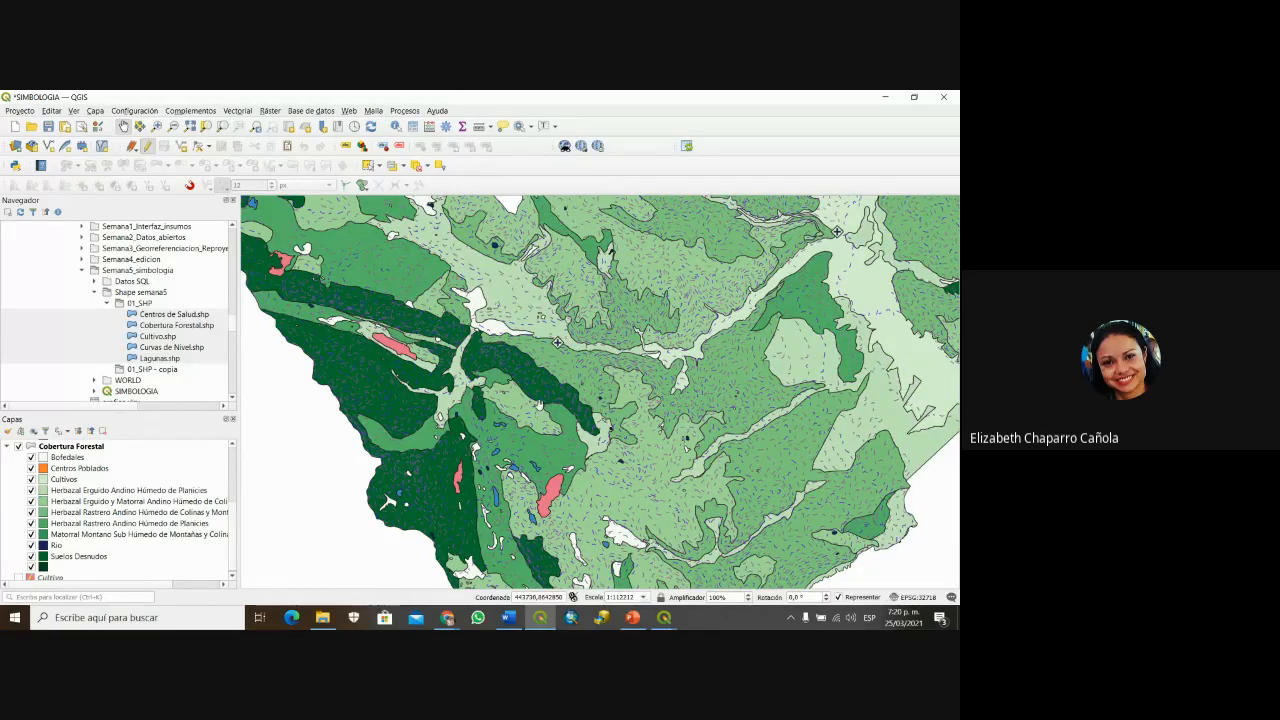
{"action": "scroll", "coordinate": [535, 412], "scroll_direction": "up", "scroll_amount": 1}
Step: Save the project, then zoom out to about 1:224424 and pan over the study area
{"action": "key", "text": "ctrl+s"}
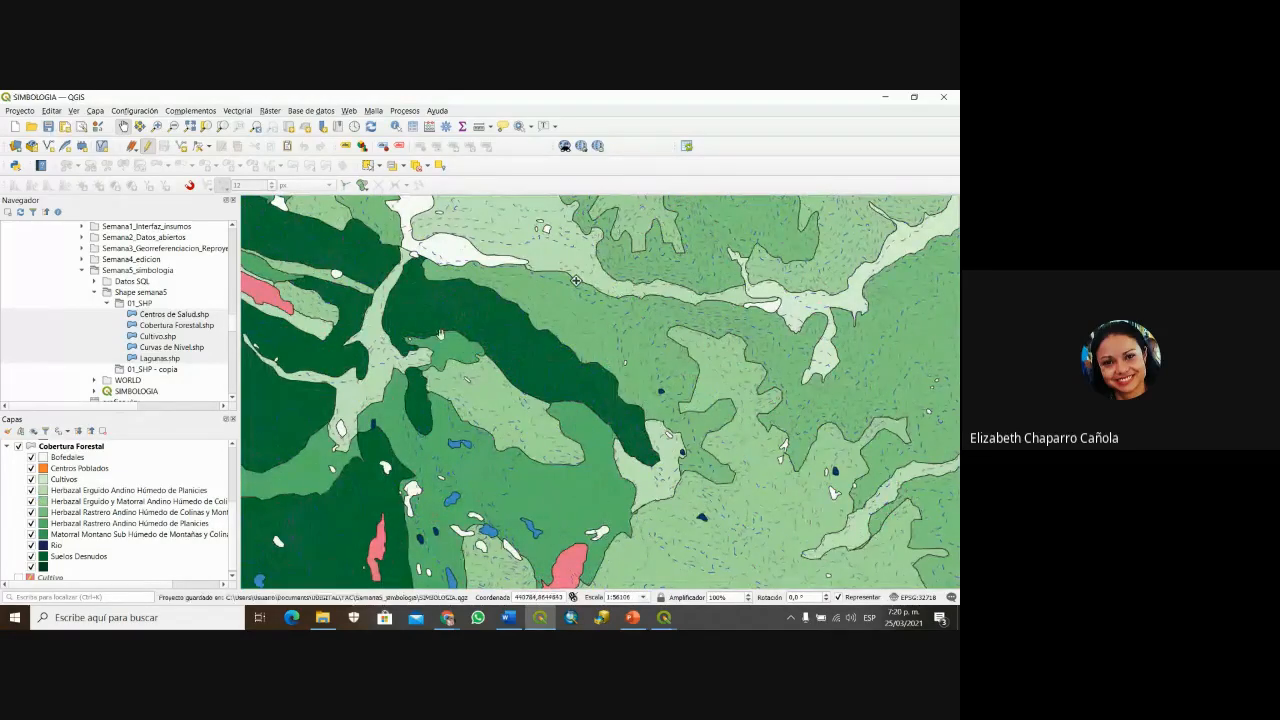
{"action": "scroll", "coordinate": [652, 392], "scroll_direction": "down", "scroll_amount": 2}
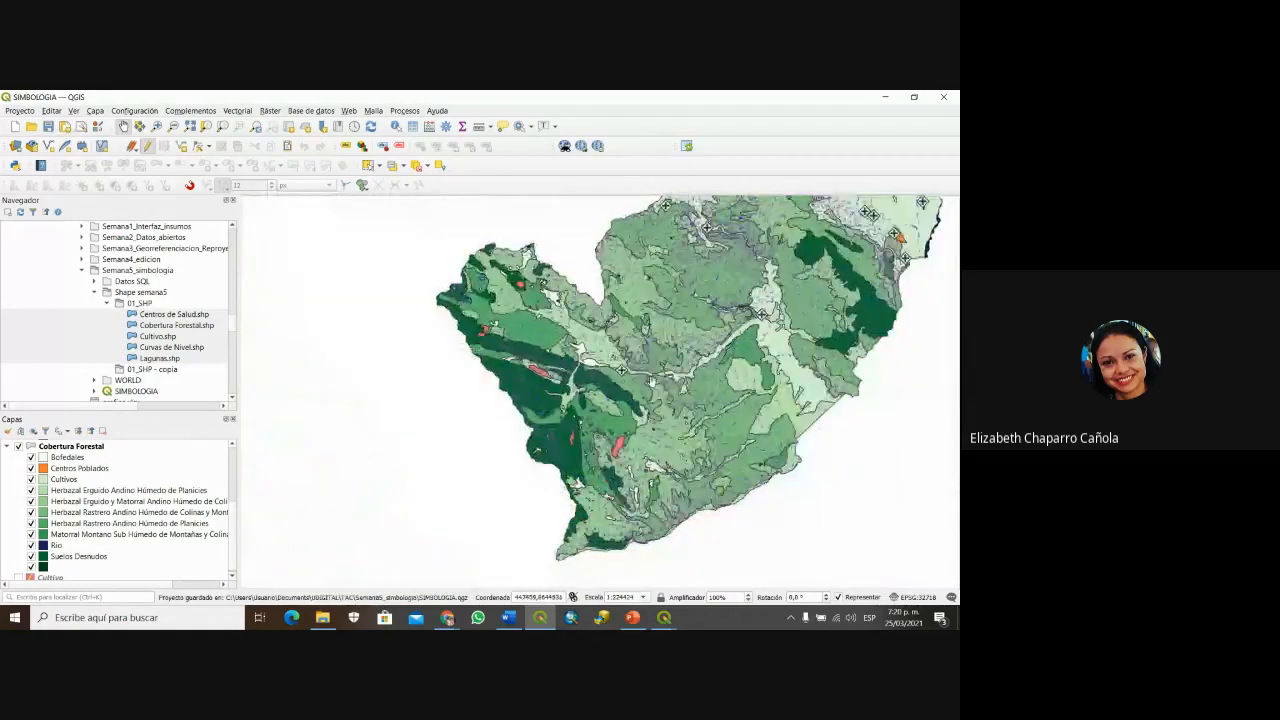
{"action": "left_click_drag", "start_coordinate": [652, 392], "coordinate": [514, 436]}
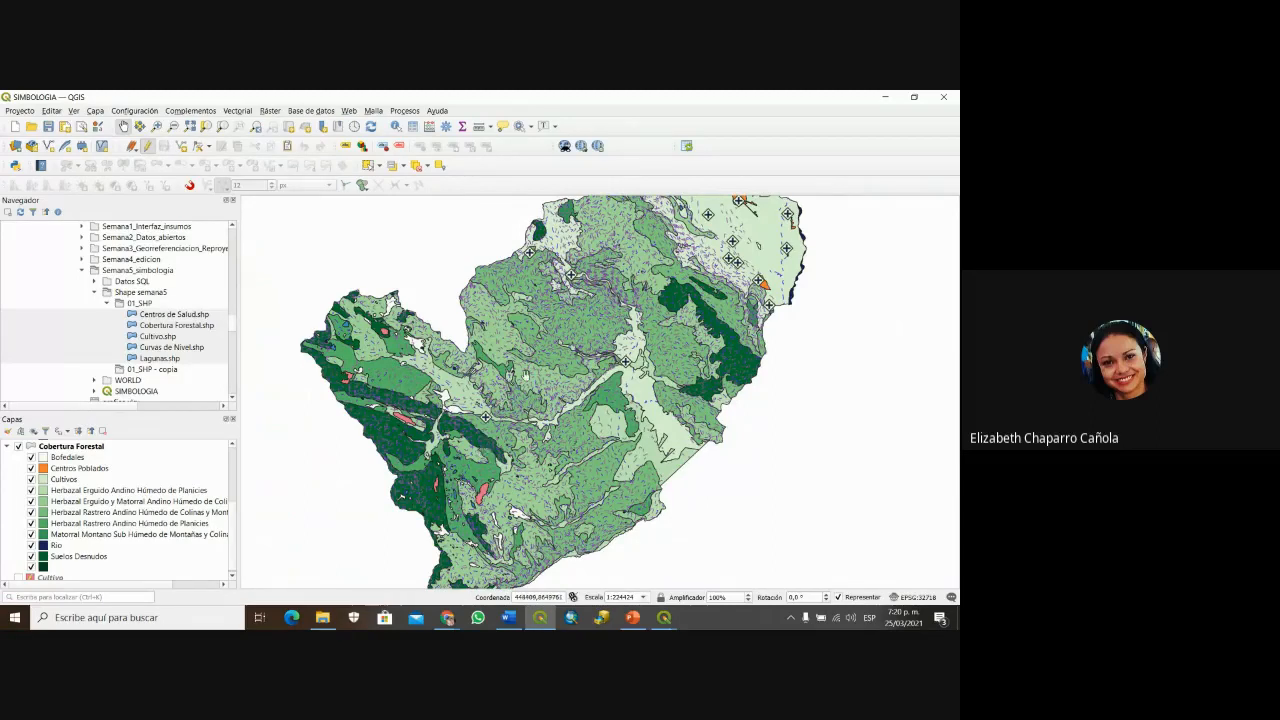
{"action": "left_click_drag", "start_coordinate": [525, 377], "coordinate": [465, 465]}
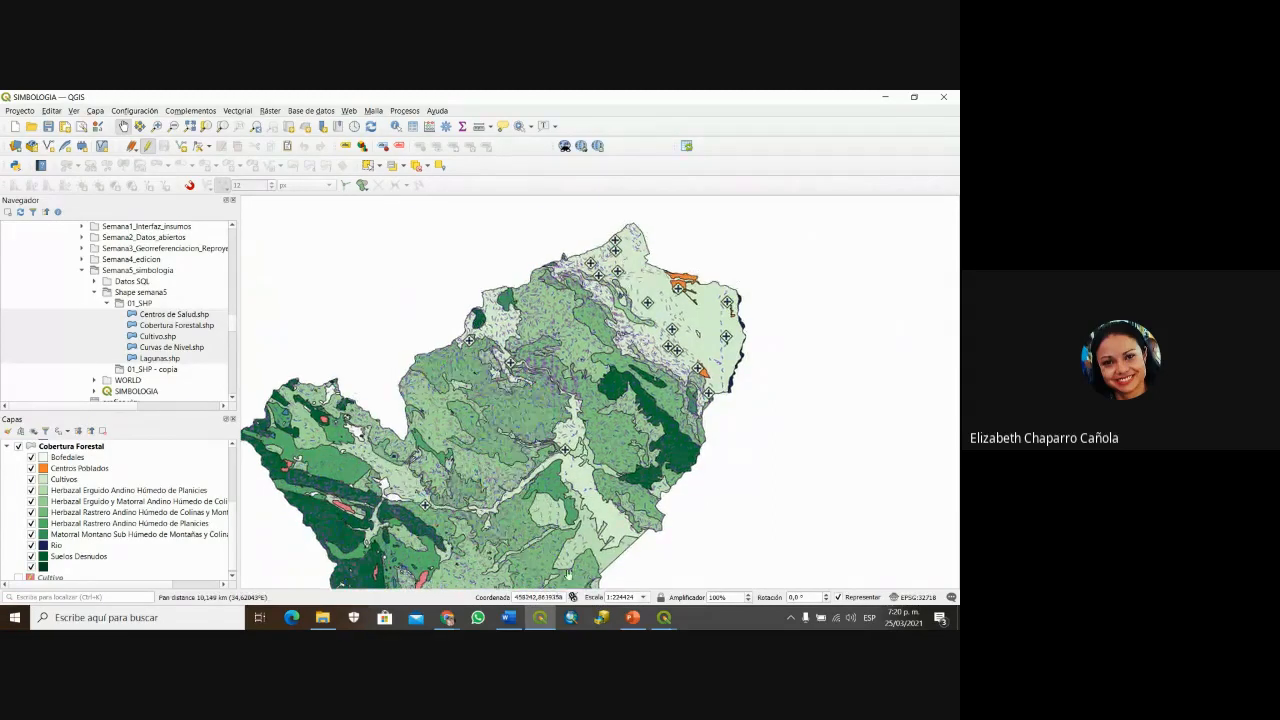
{"action": "left_click_drag", "start_coordinate": [568, 573], "coordinate": [617, 535]}
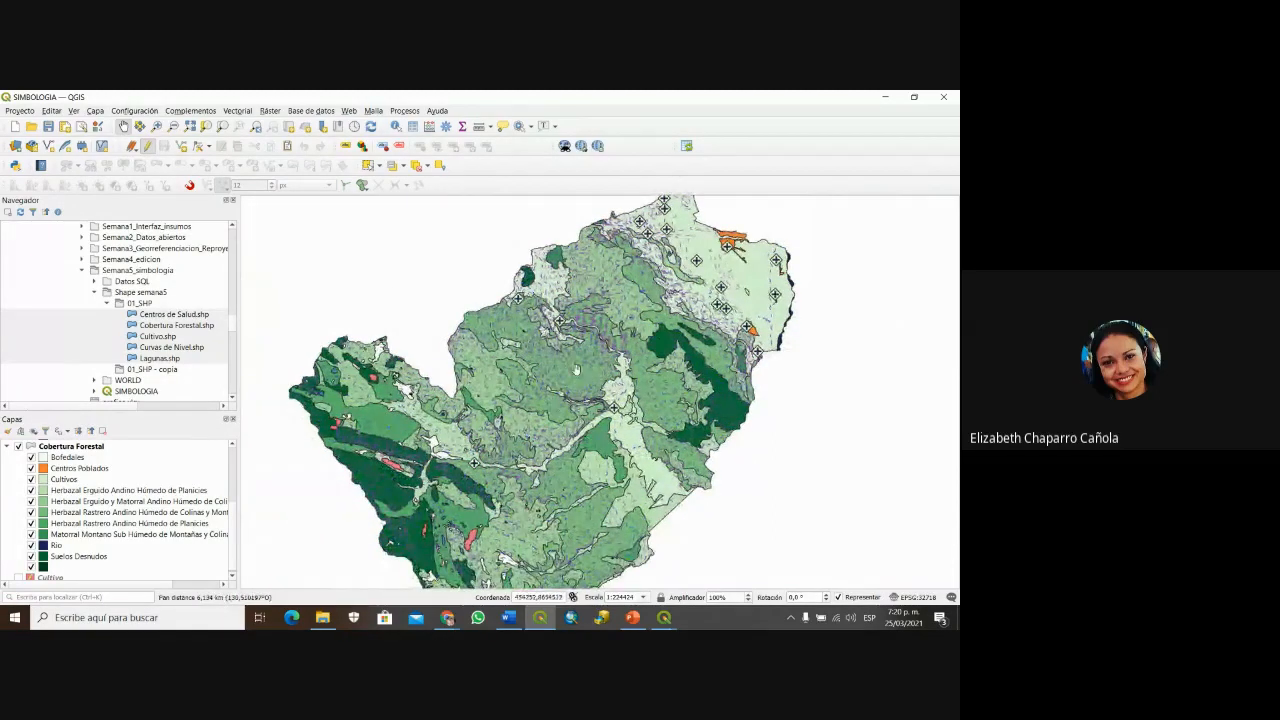
{"action": "left_click_drag", "start_coordinate": [644, 356], "coordinate": [622, 398]}
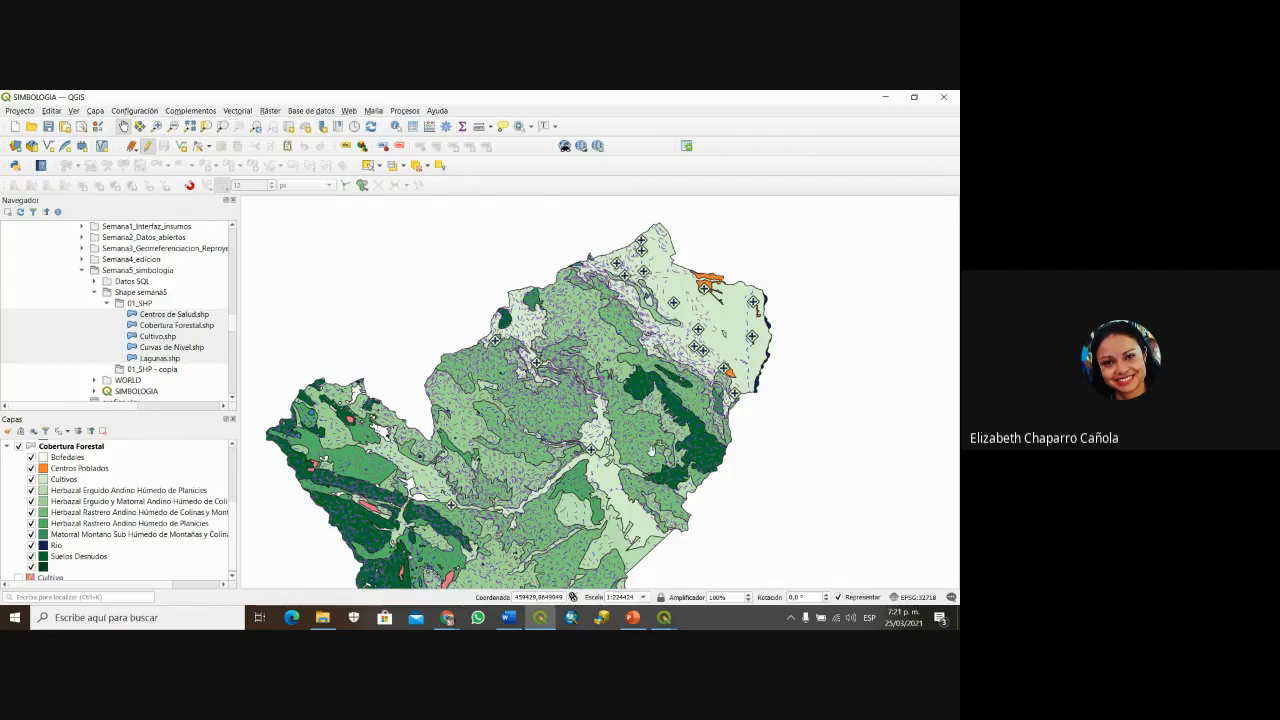
Step: Hide Curvas de Nivel, collapse the contour, Lagunas and Cobertura Forestal legends, and turn on Cultivo
{"action": "left_click", "coordinate": [19, 447]}
{"action": "left_click", "coordinate": [19, 447]}
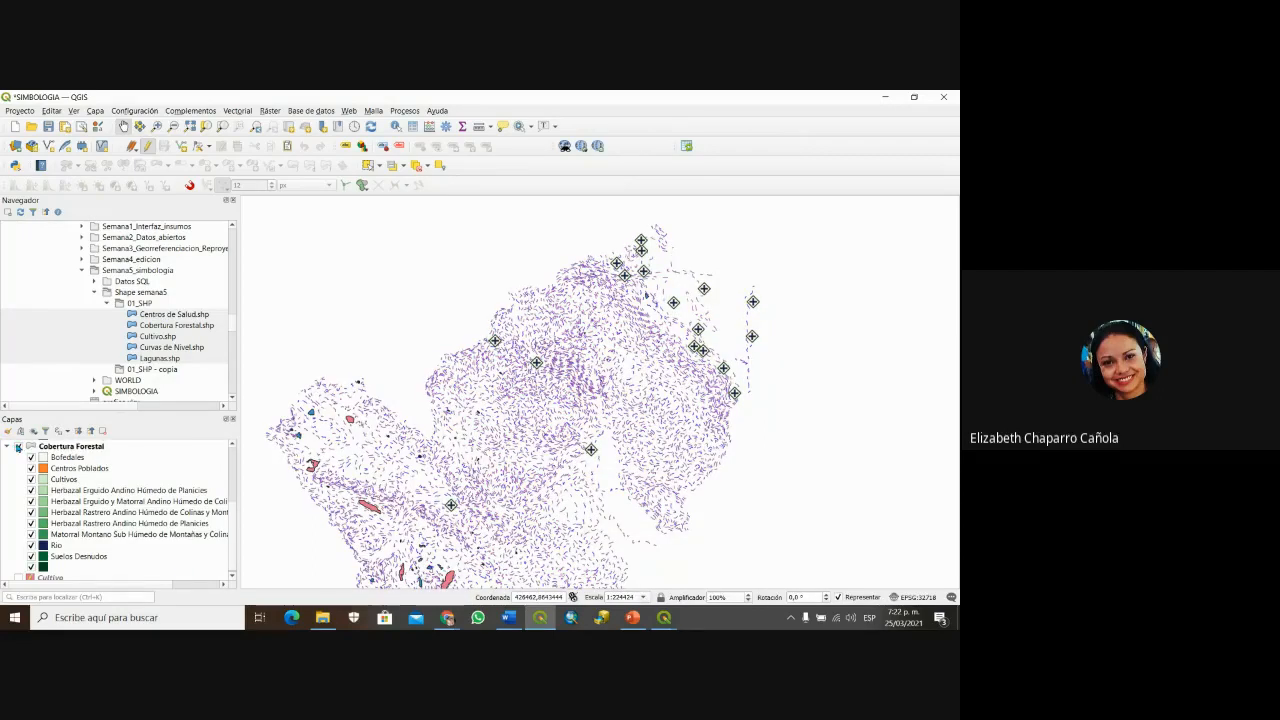
{"action": "double_click", "coordinate": [19, 446]}
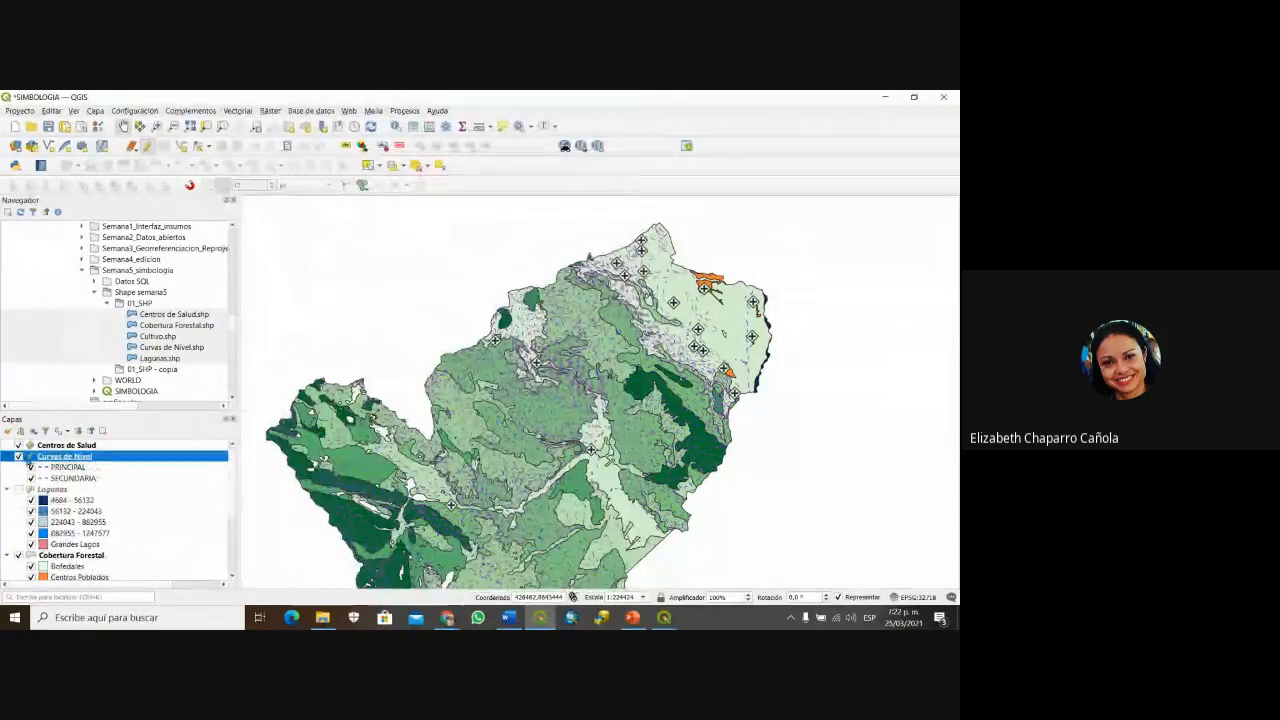
{"action": "left_click", "coordinate": [18, 456]}
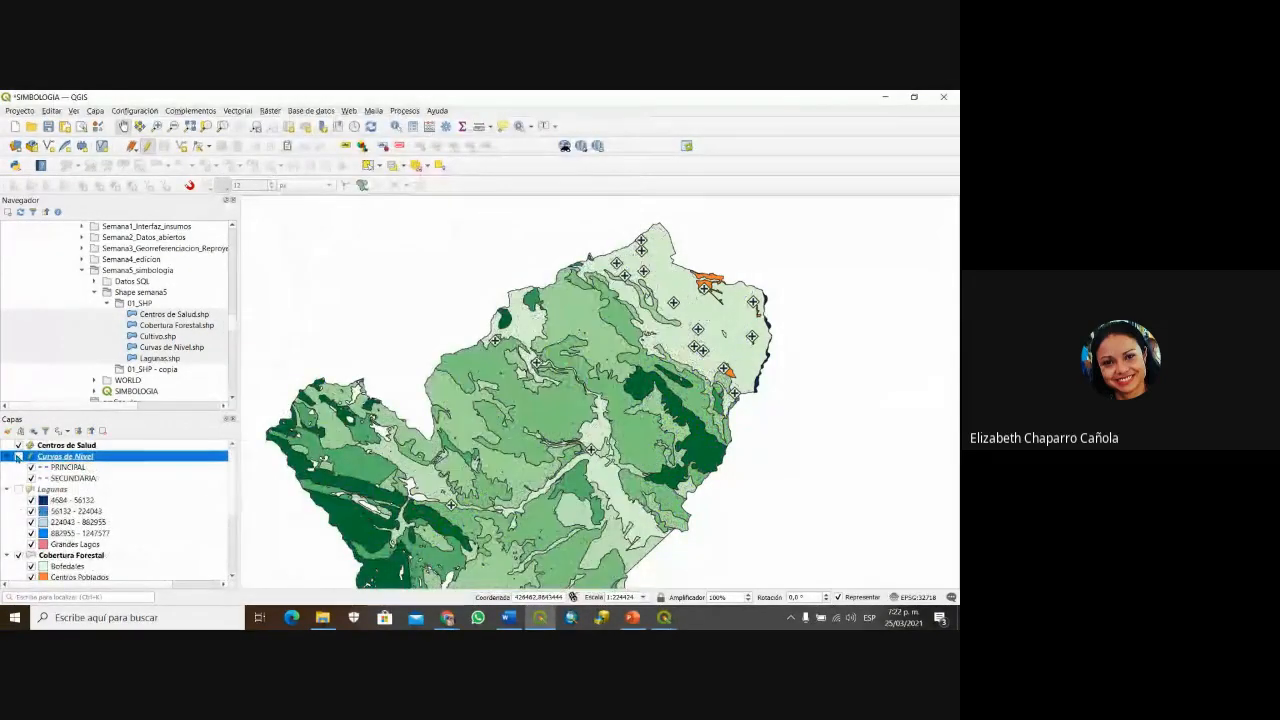
{"action": "left_click", "coordinate": [7, 456]}
{"action": "left_click", "coordinate": [7, 467]}
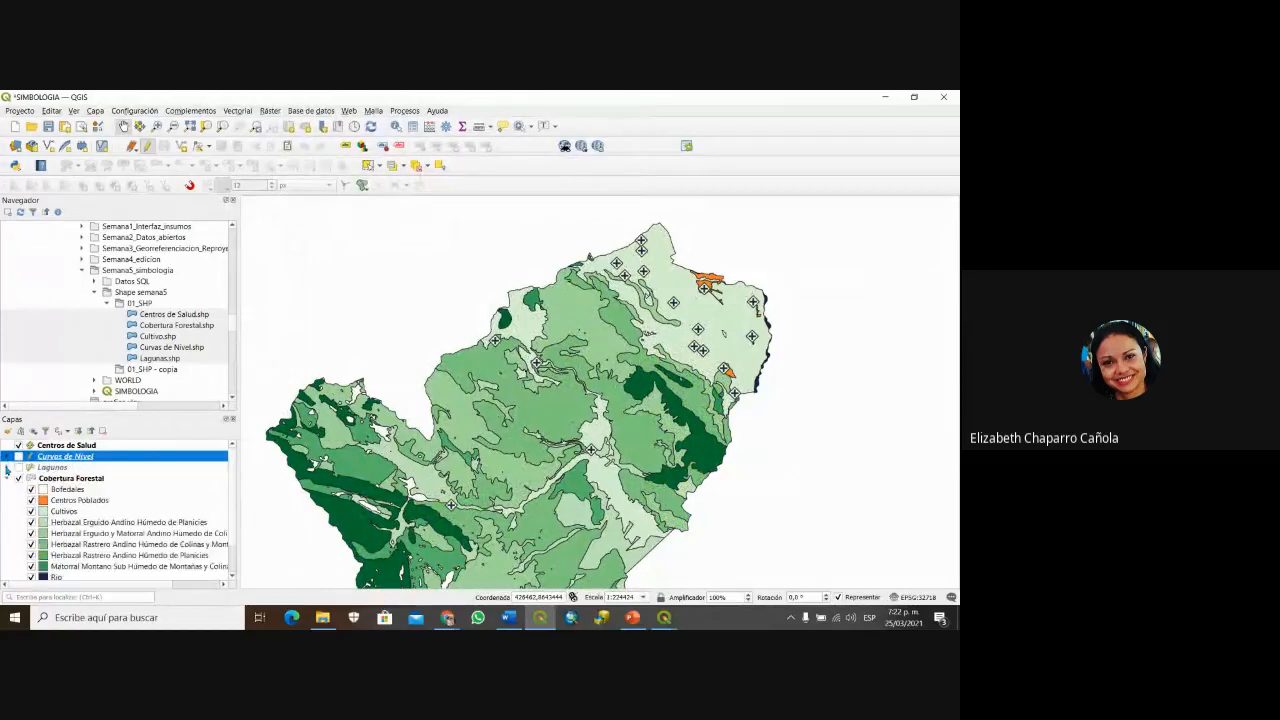
{"action": "left_click", "coordinate": [7, 478]}
{"action": "left_click", "coordinate": [18, 489]}
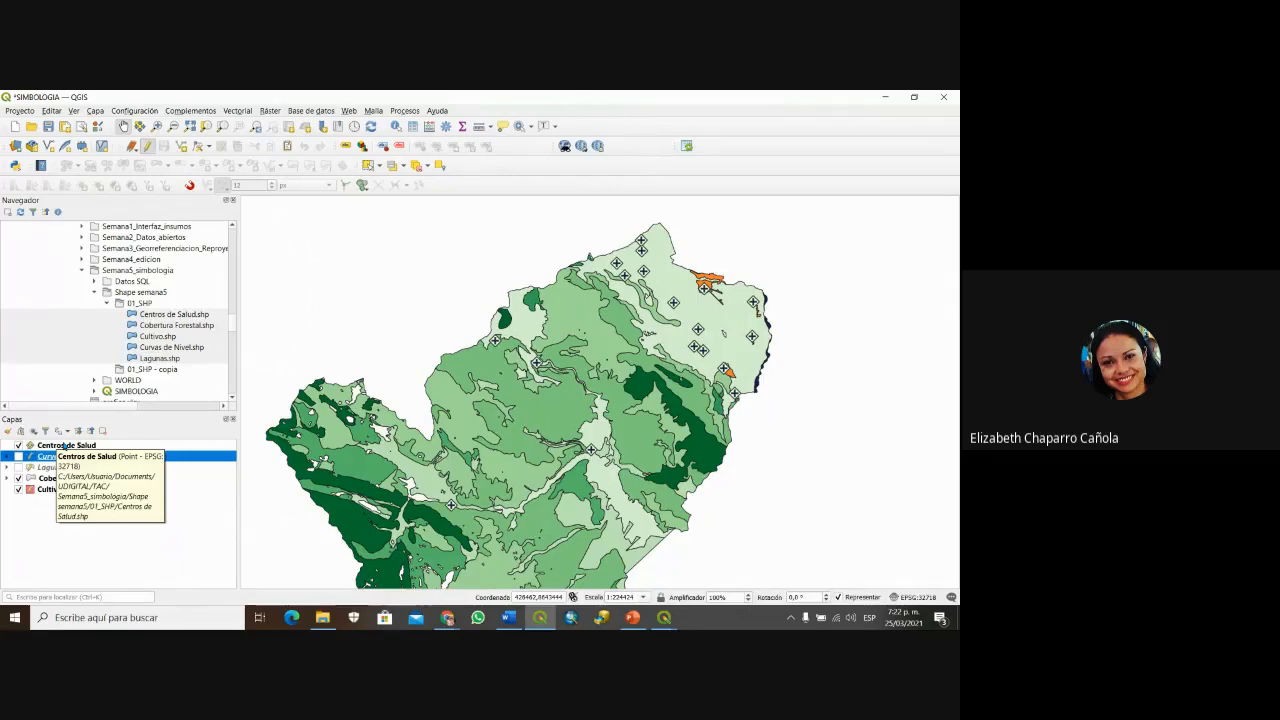
Step: Open the Centros de Salud properties and set its labelling mode to Single Labels
{"action": "left_click", "coordinate": [63, 446]}
{"action": "right_click", "coordinate": [66, 446]}
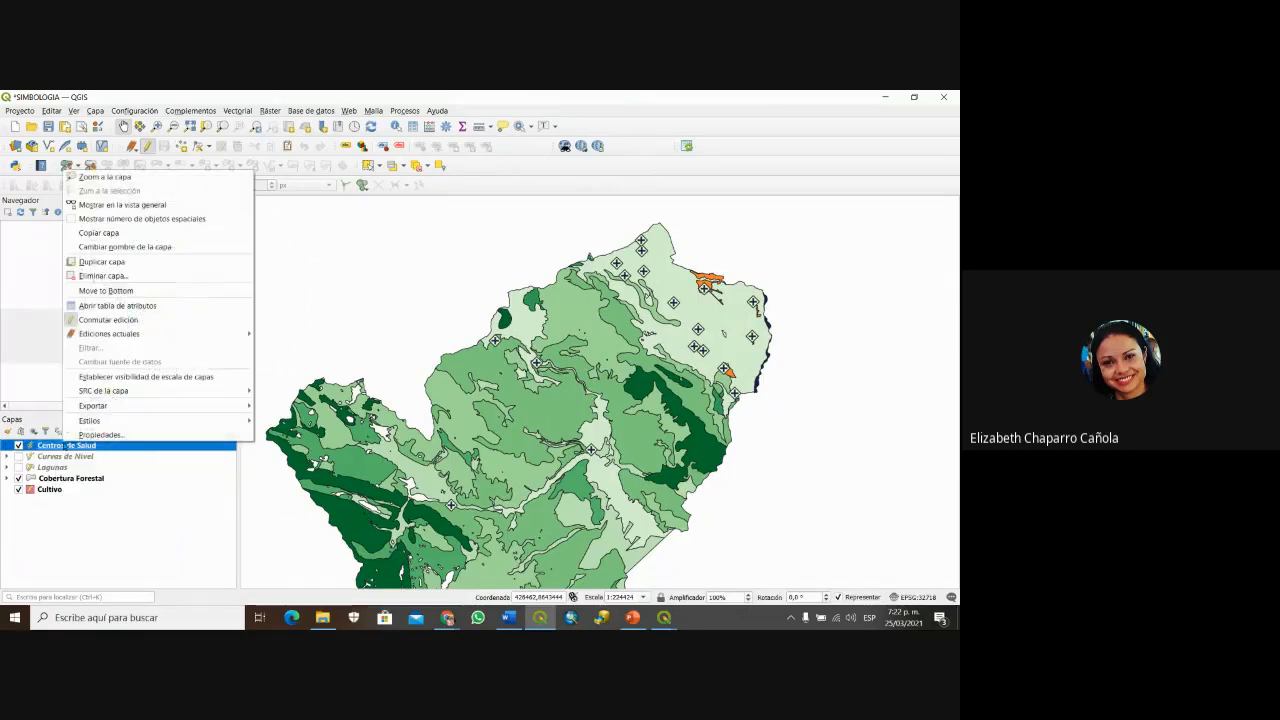
{"action": "key", "text": "Escape"}
{"action": "double_click", "coordinate": [56, 446]}
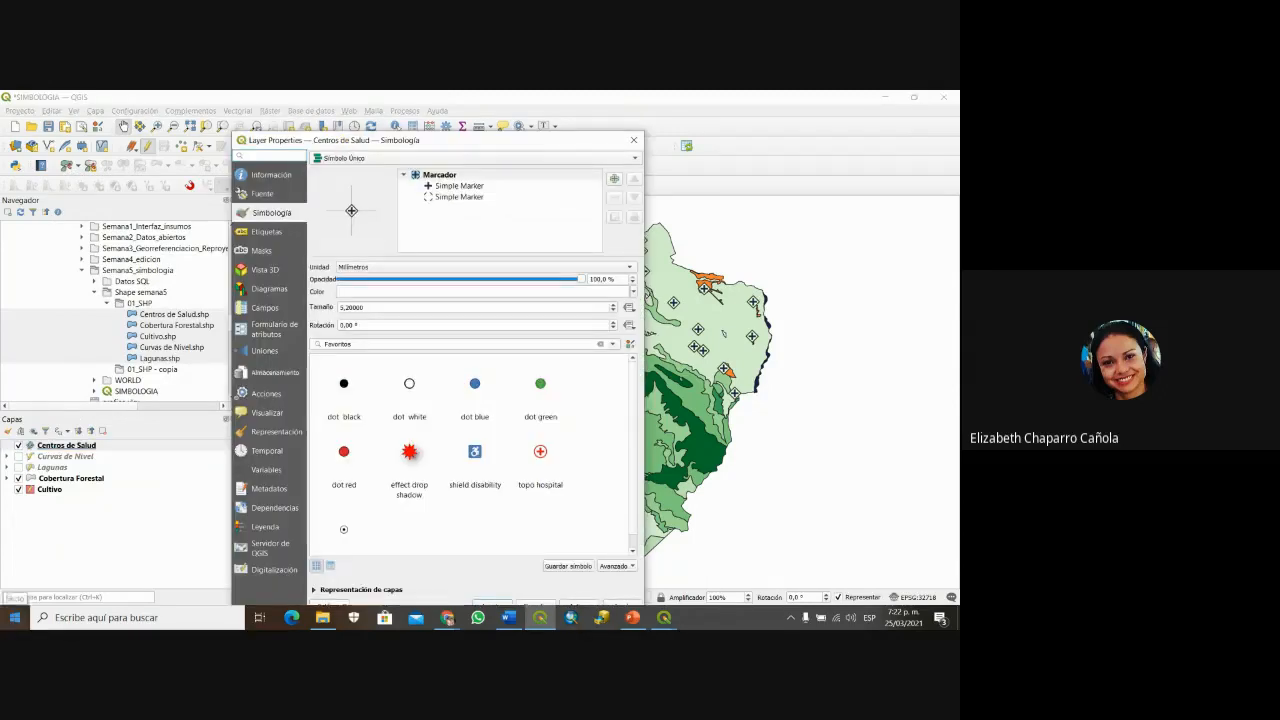
{"action": "left_click", "coordinate": [266, 233]}
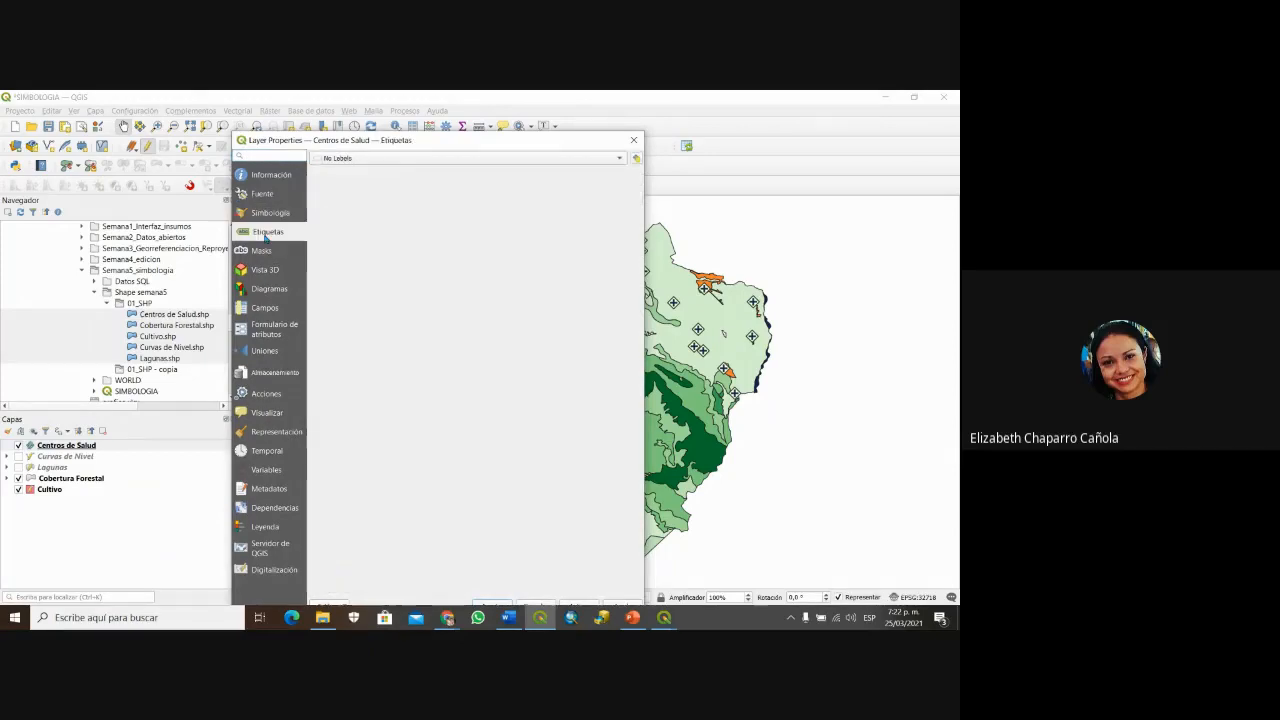
{"action": "left_click", "coordinate": [356, 160]}
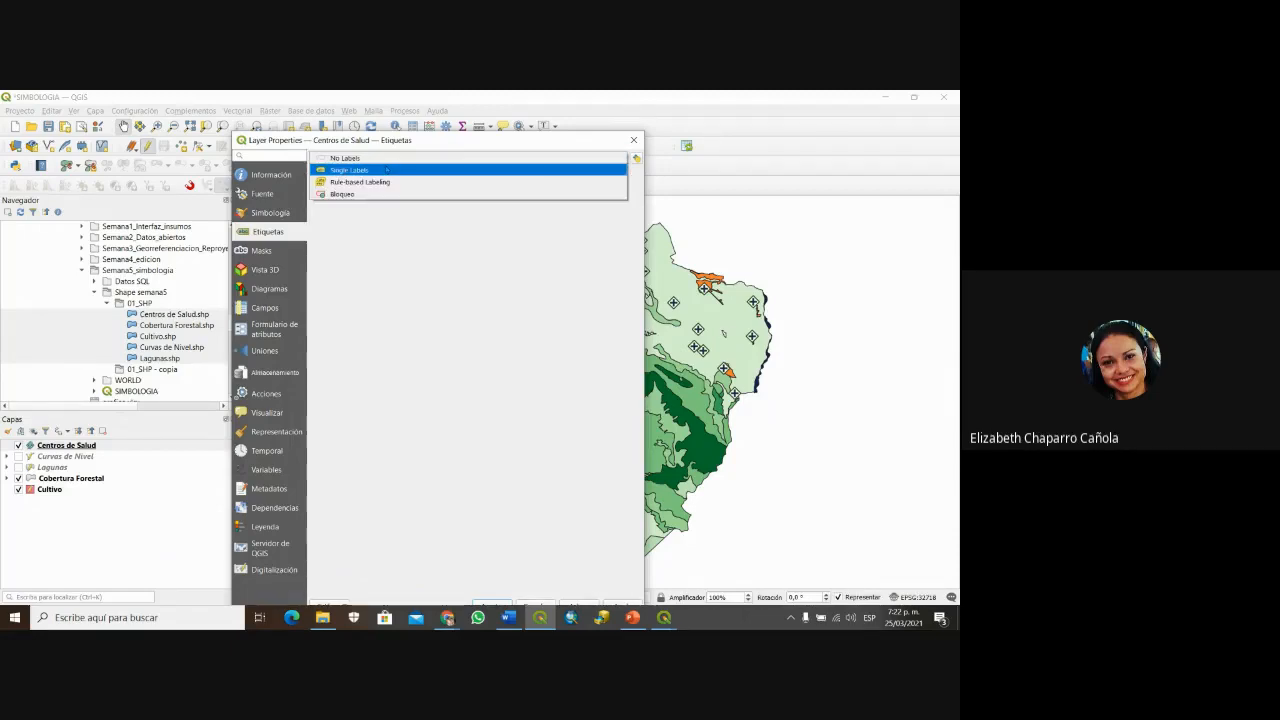
{"action": "left_click", "coordinate": [386, 170]}
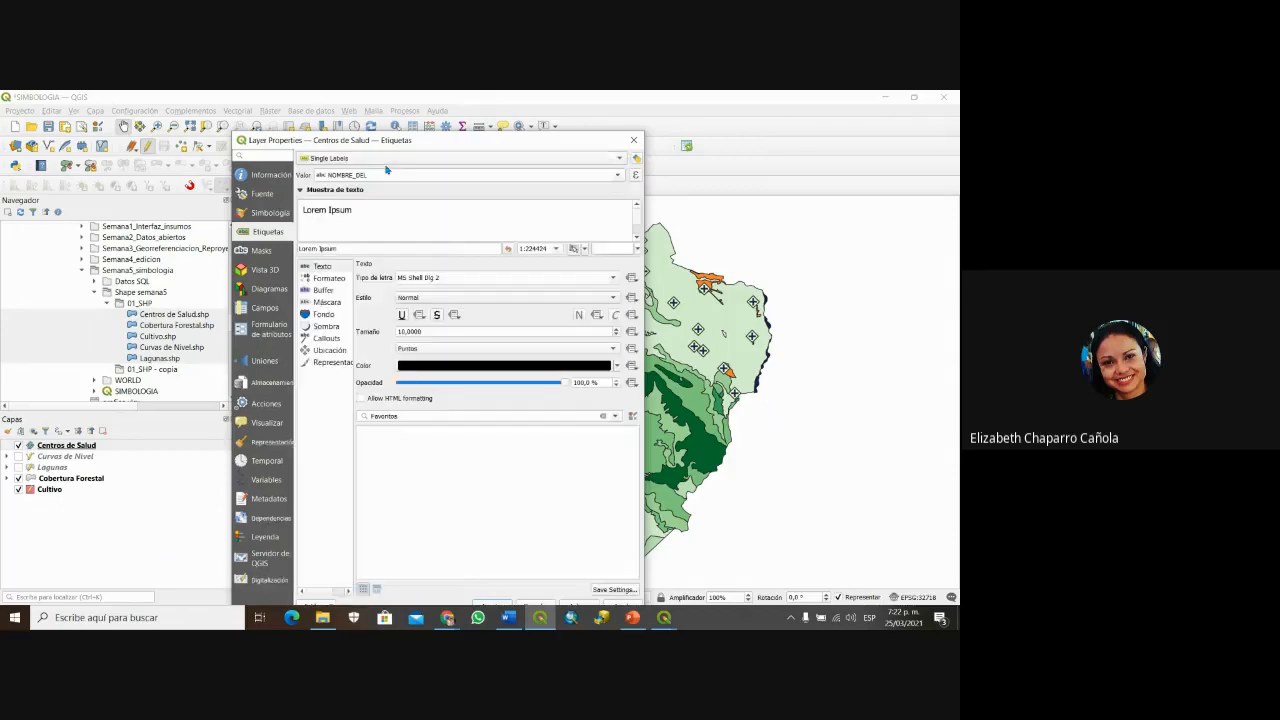
Step: Keep NOMBRE_DEL as the Centros de Salud label field
{"action": "left_click_drag", "start_coordinate": [388, 140], "coordinate": [285, 141]}
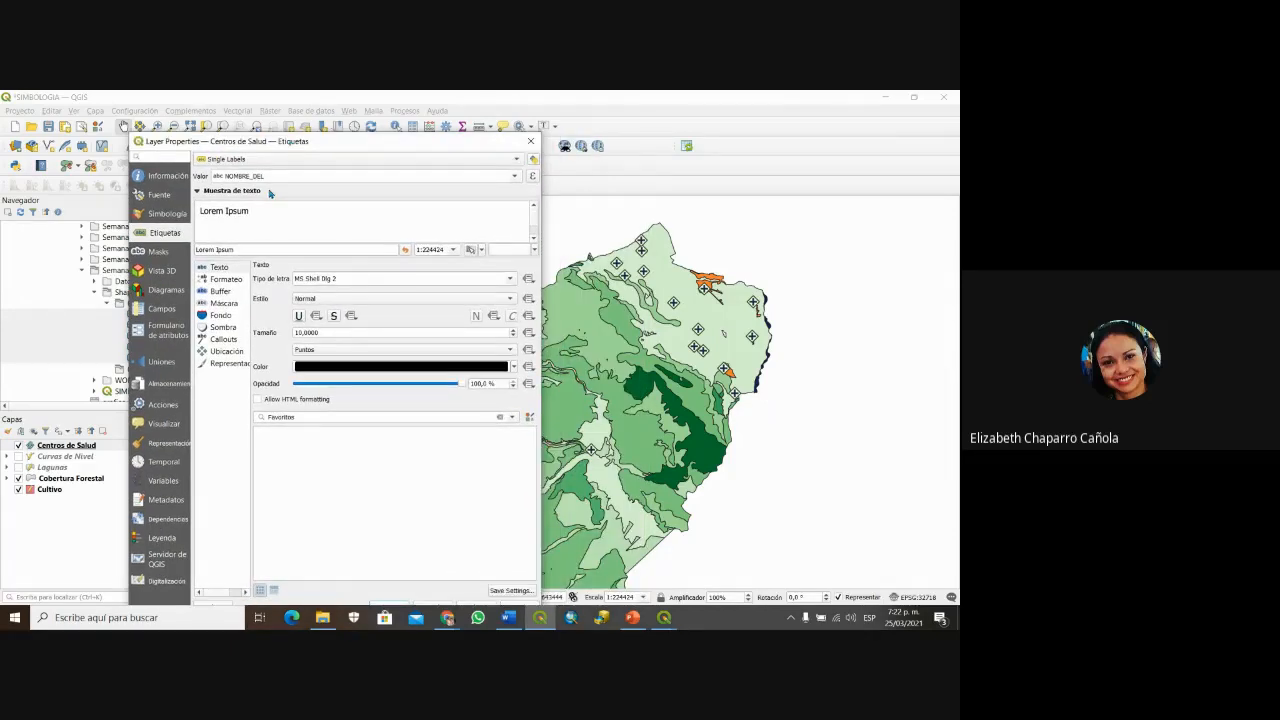
{"action": "left_click", "coordinate": [514, 177]}
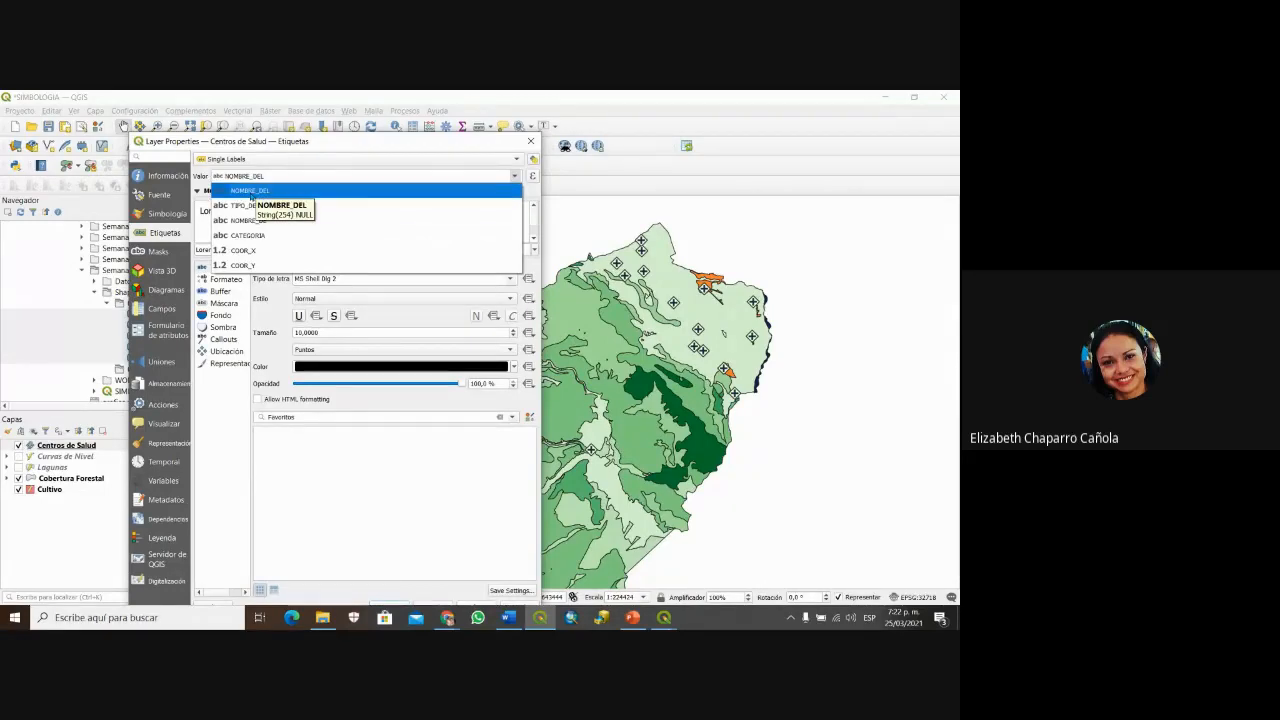
{"action": "left_click", "coordinate": [251, 192]}
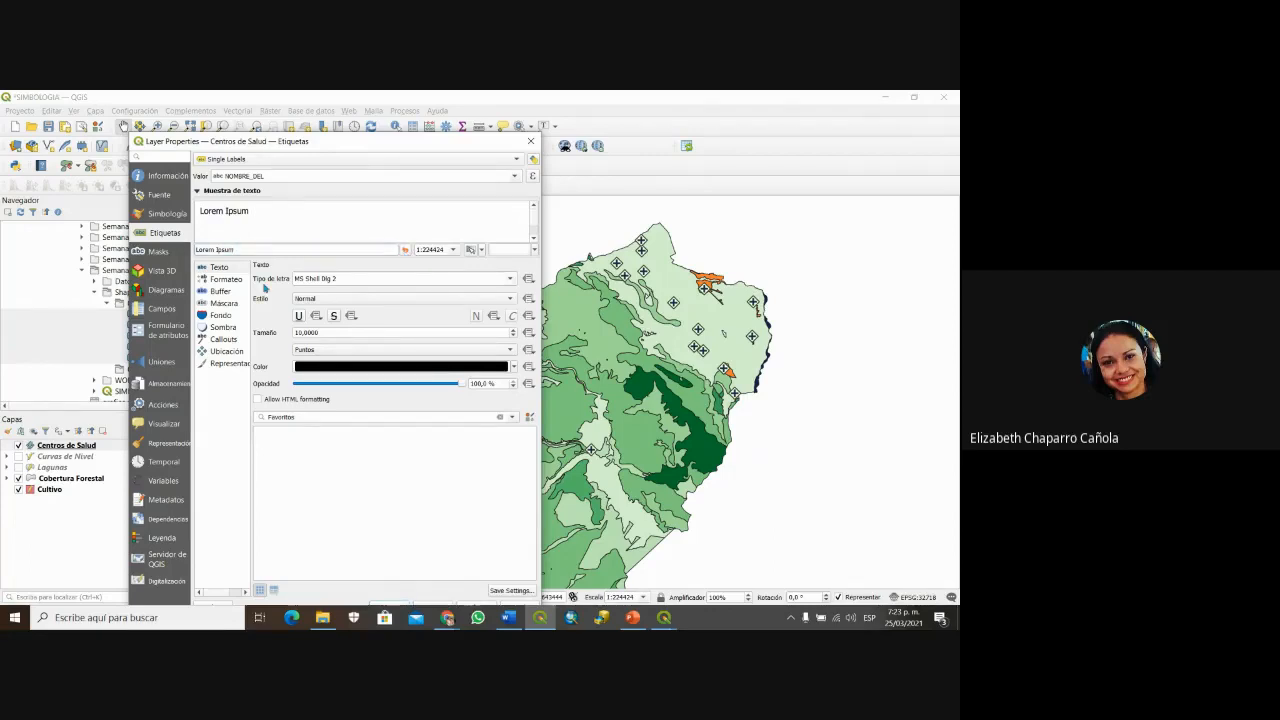
Step: Browse the label font list, keeping MS Shell Dlg 2, Normal, size 10
{"action": "left_click", "coordinate": [510, 280]}
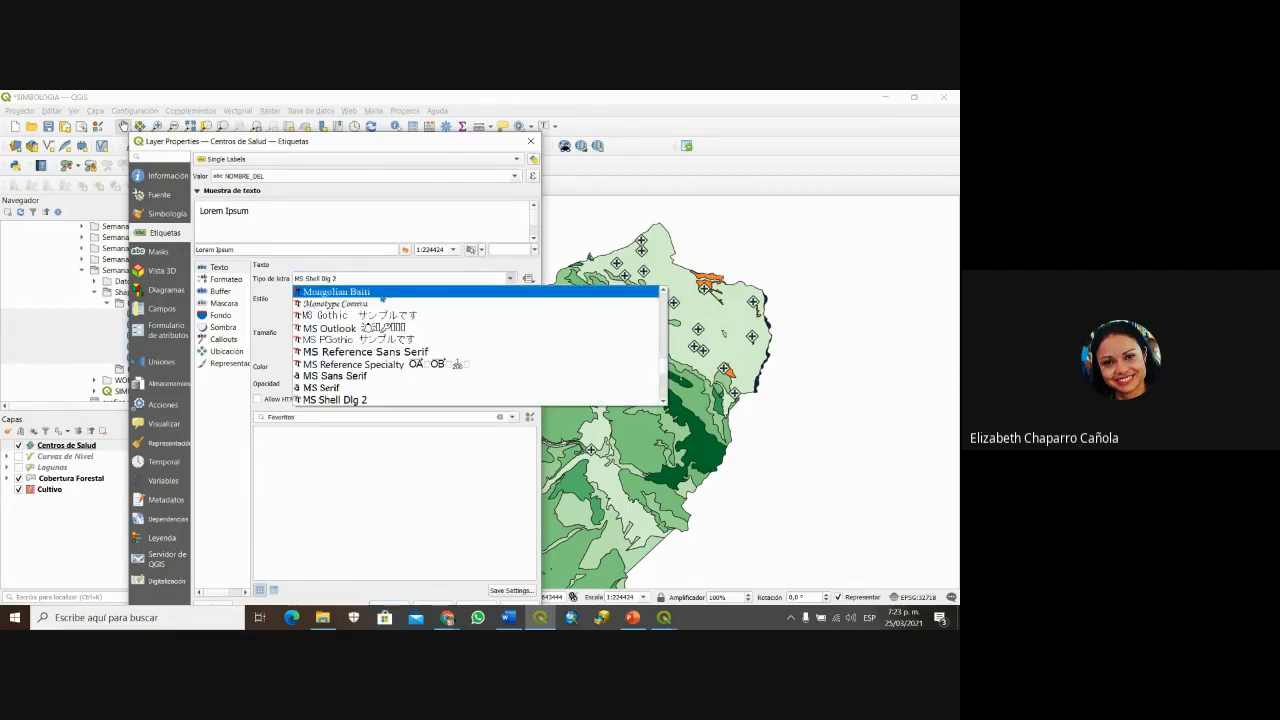
{"action": "scroll", "coordinate": [386, 378], "scroll_direction": "down", "scroll_amount": 1}
{"action": "scroll", "coordinate": [386, 378], "scroll_direction": "down", "scroll_amount": 5}
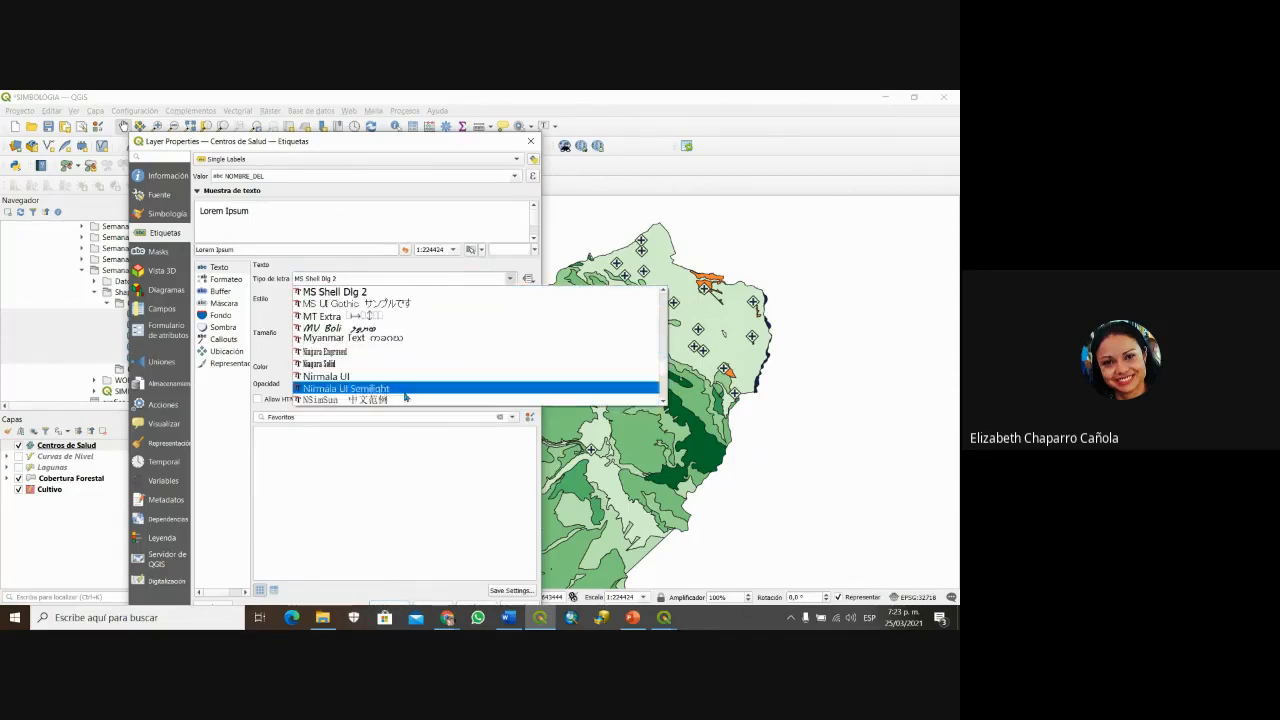
{"action": "scroll", "coordinate": [410, 360], "scroll_direction": "down", "scroll_amount": 8}
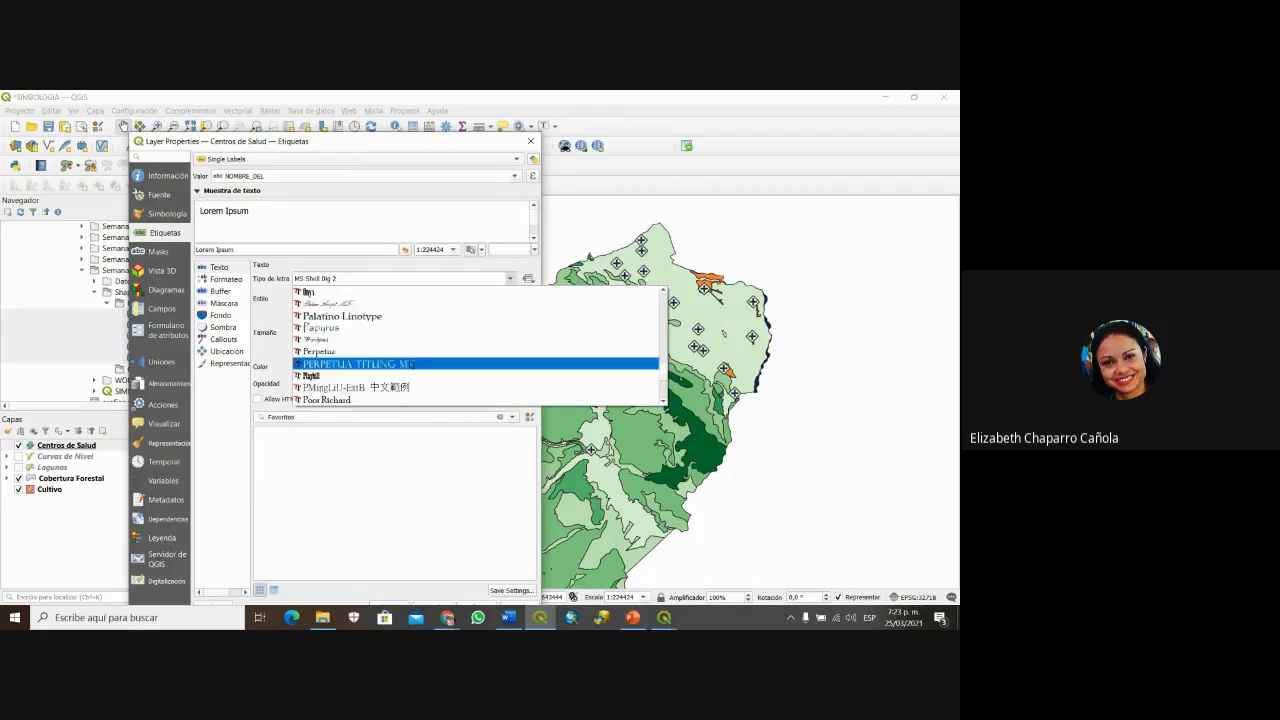
{"action": "scroll", "coordinate": [416, 381], "scroll_direction": "down", "scroll_amount": 4}
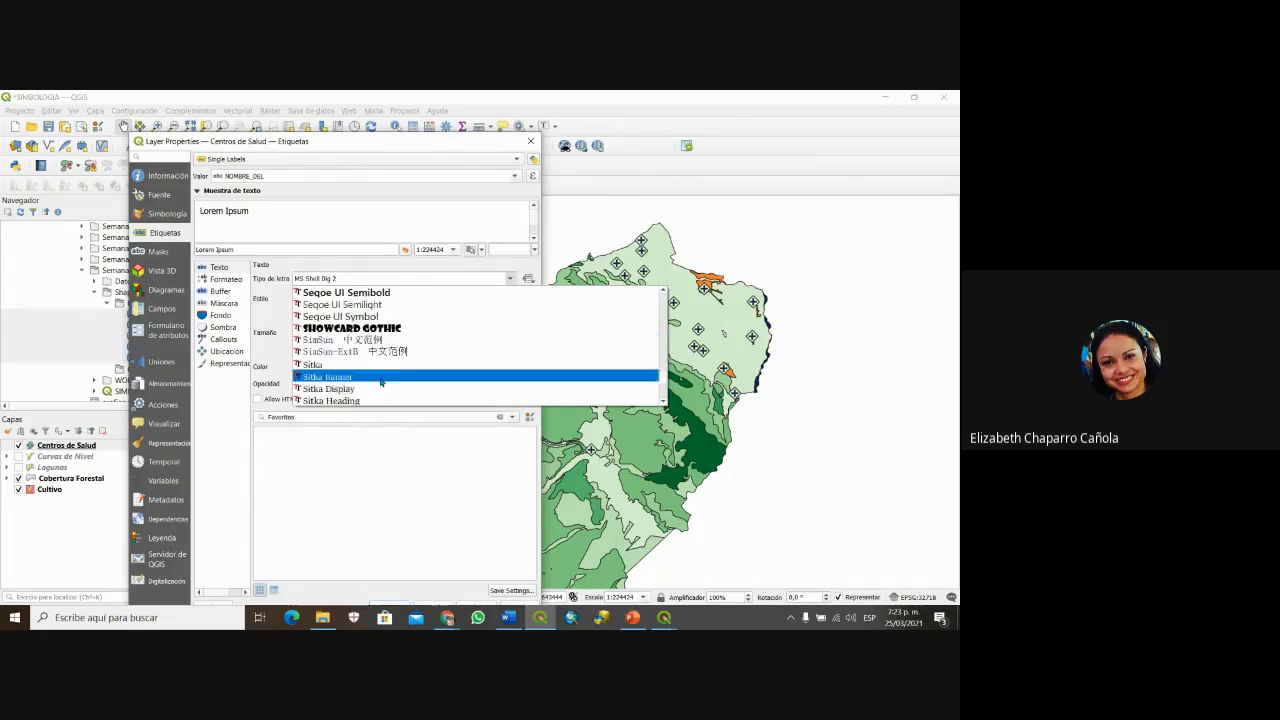
{"action": "scroll", "coordinate": [416, 360], "scroll_direction": "up", "scroll_amount": 3}
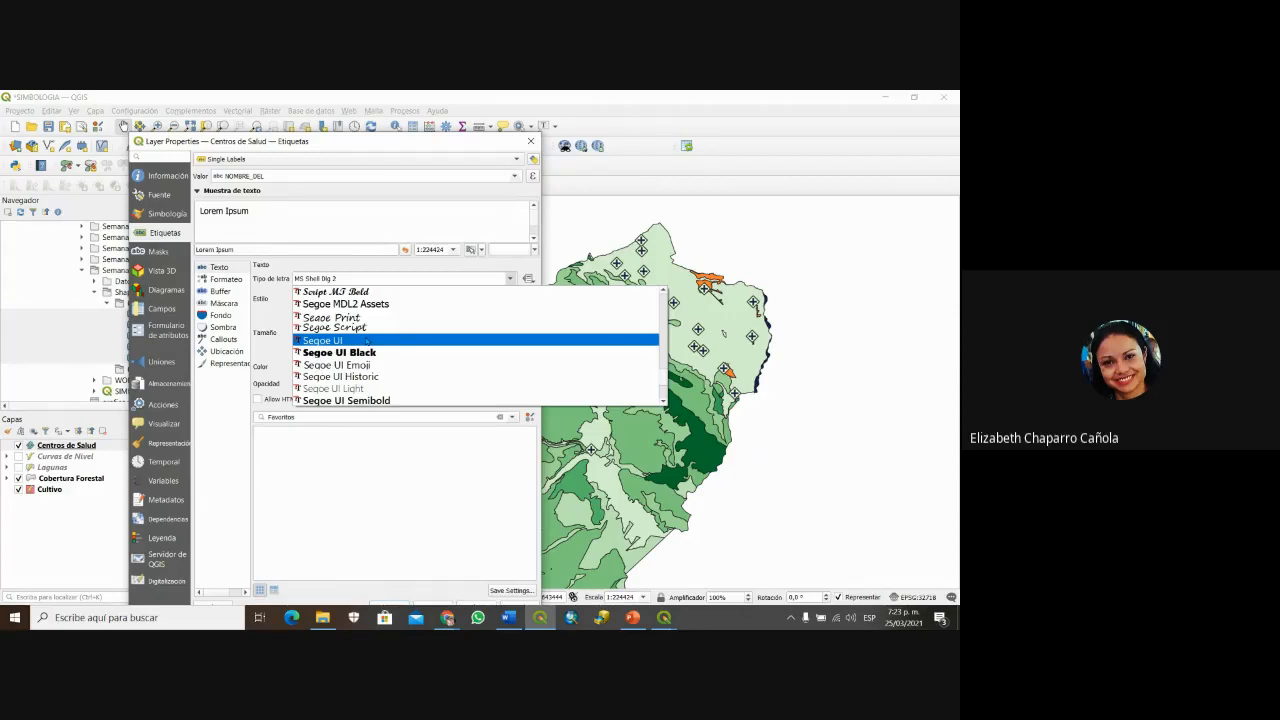
{"action": "scroll", "coordinate": [367, 342], "scroll_direction": "down", "scroll_amount": 2}
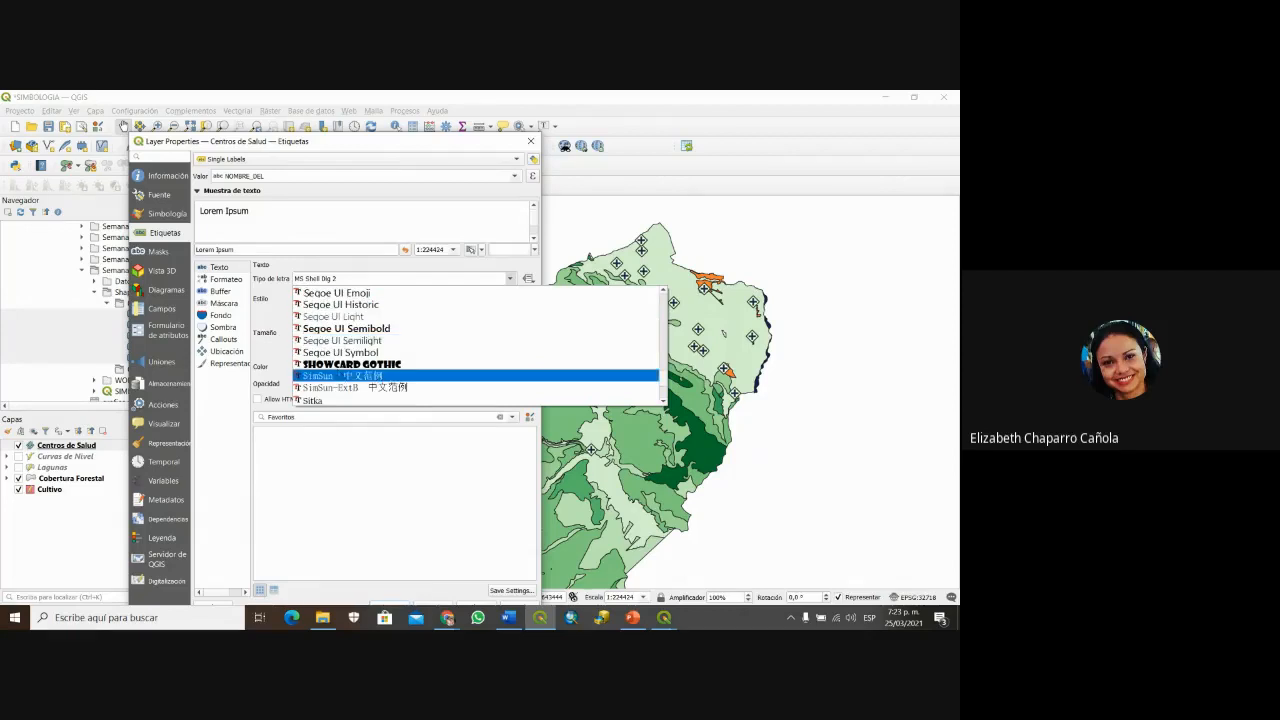
{"action": "scroll", "coordinate": [345, 378], "scroll_direction": "down", "scroll_amount": 4}
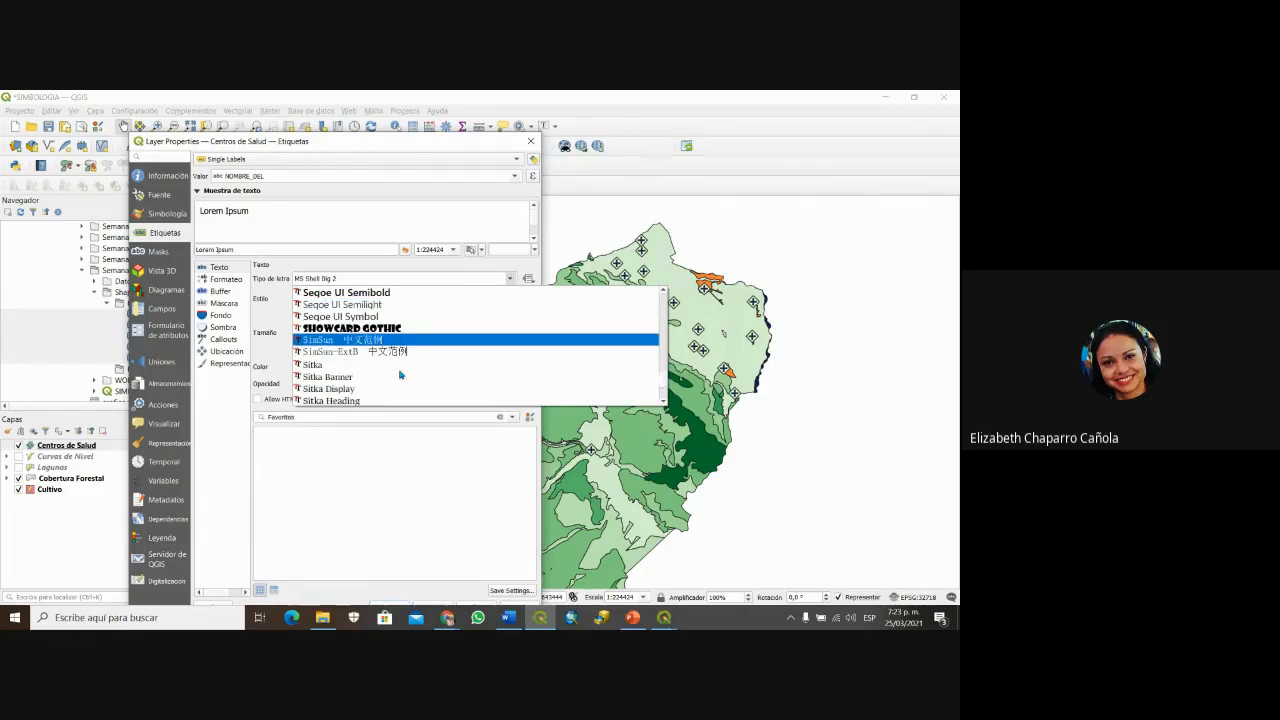
{"action": "scroll", "coordinate": [369, 370], "scroll_direction": "up", "scroll_amount": 4}
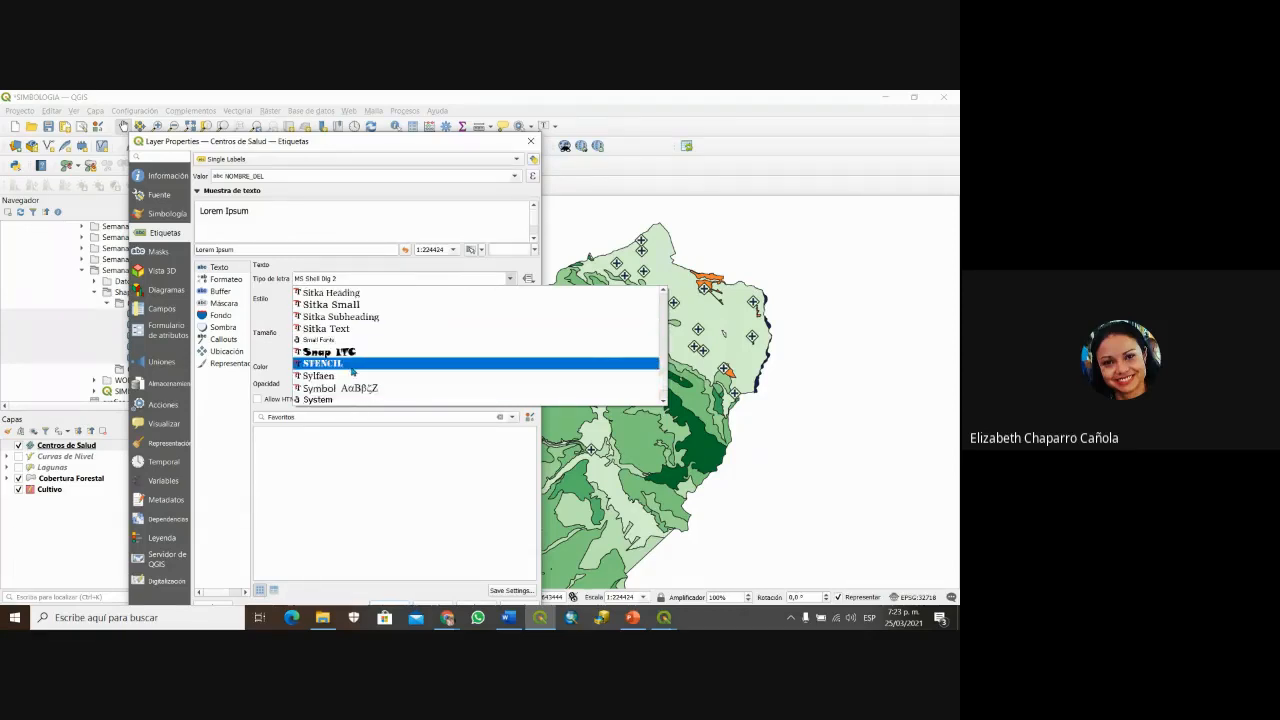
{"action": "scroll", "coordinate": [362, 372], "scroll_direction": "up", "scroll_amount": 2}
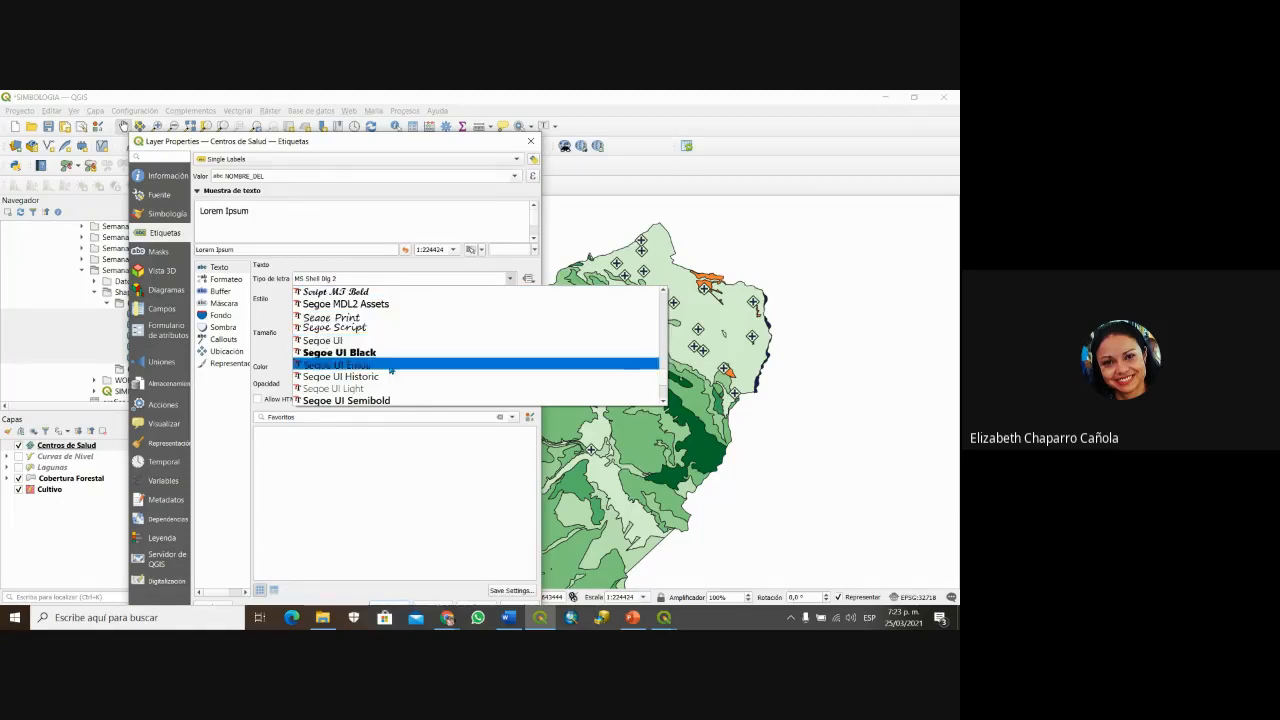
{"action": "scroll", "coordinate": [366, 368], "scroll_direction": "down", "scroll_amount": 4}
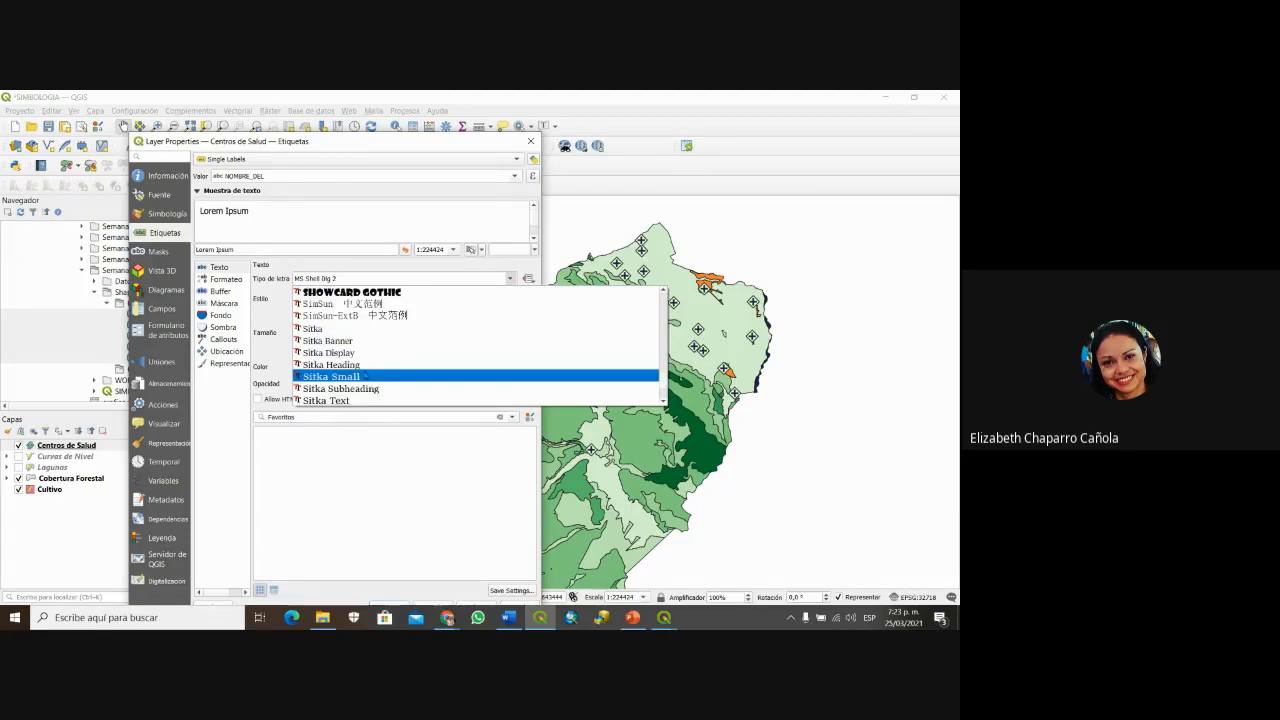
{"action": "scroll", "coordinate": [366, 375], "scroll_direction": "up", "scroll_amount": 4}
Step: Keep the MS Shell Dlg 2 font in Normal style, set label size to 12, and apply it
{"action": "left_click", "coordinate": [336, 248]}
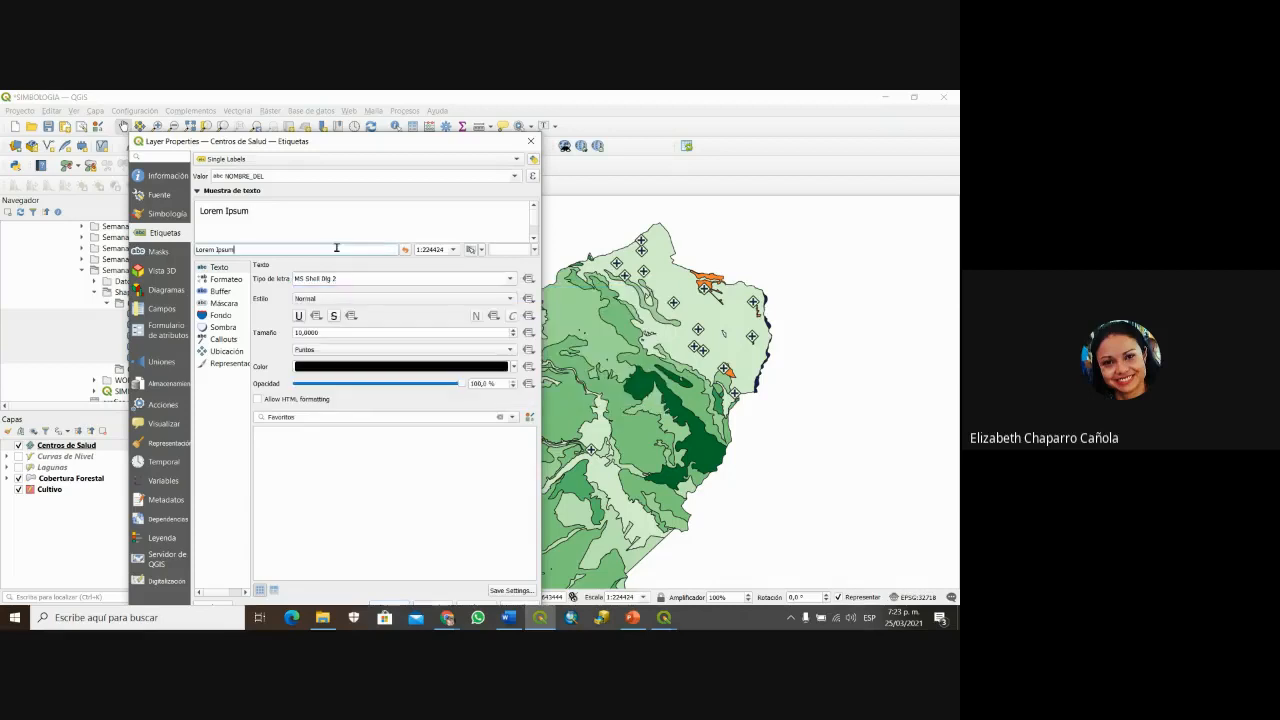
{"action": "left_click", "coordinate": [510, 299]}
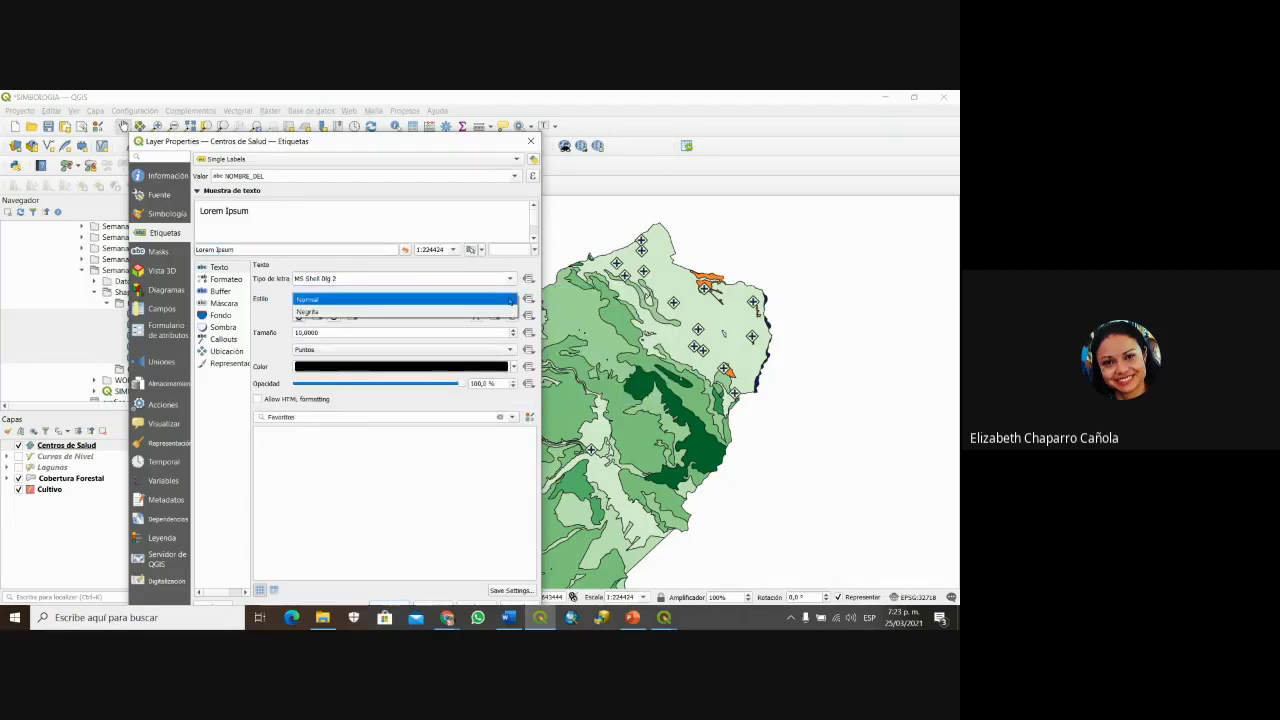
{"action": "left_click", "coordinate": [510, 299]}
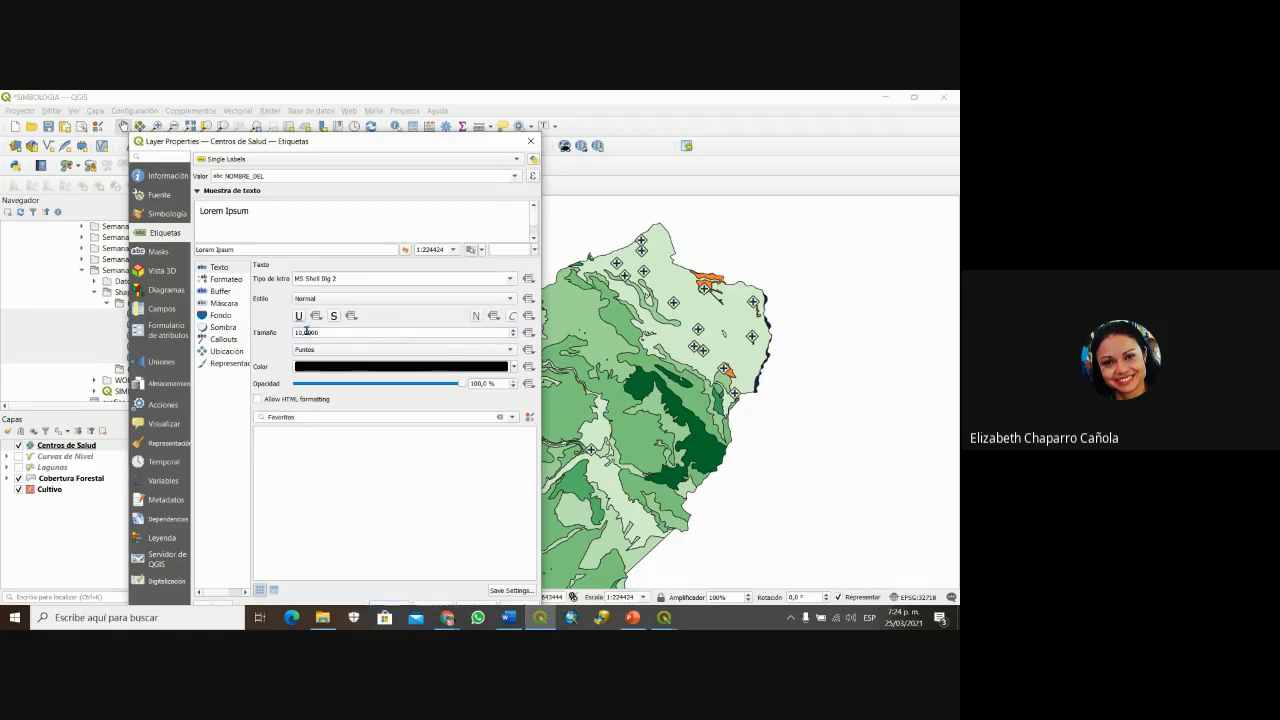
{"action": "left_click_drag", "start_coordinate": [321, 331], "coordinate": [290, 333]}
{"action": "type", "text": "12"}
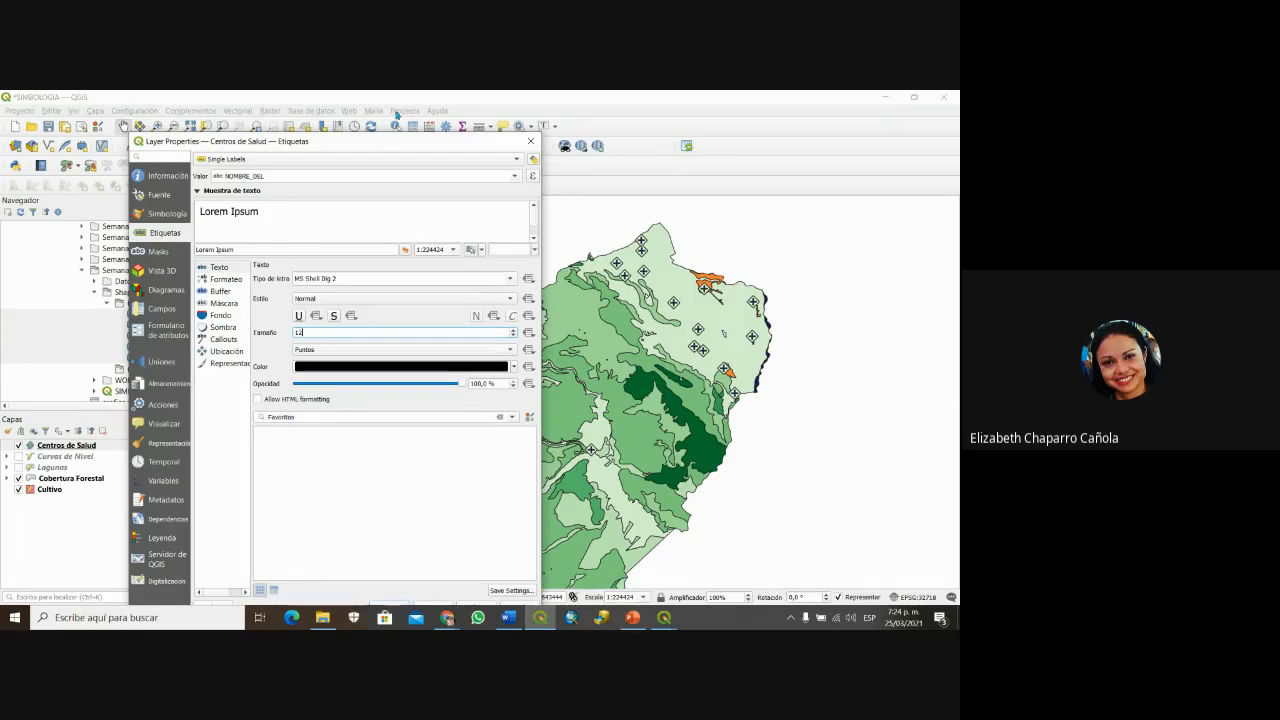
{"action": "left_click_drag", "start_coordinate": [395, 140], "coordinate": [395, 114]}
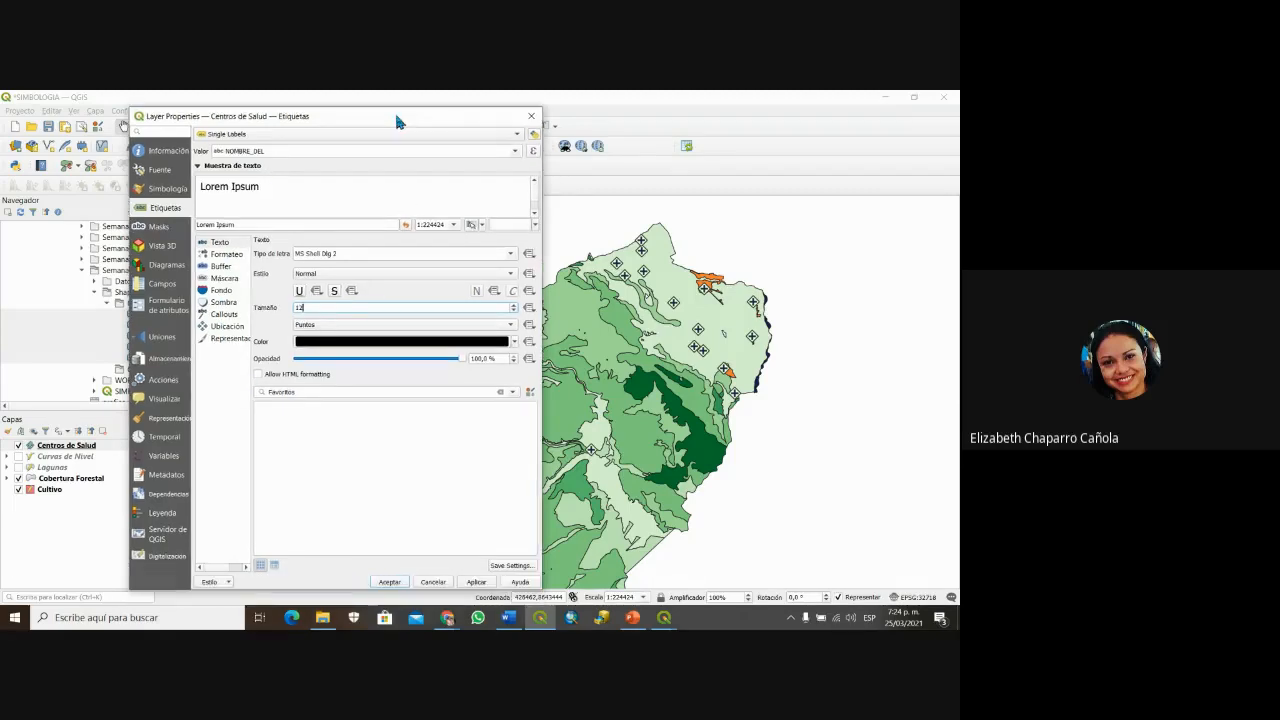
{"action": "left_click", "coordinate": [475, 581]}
Step: Close the label settings and pan around the northern health centres near SAN JUAN DE JARPA
{"action": "left_click", "coordinate": [390, 581]}
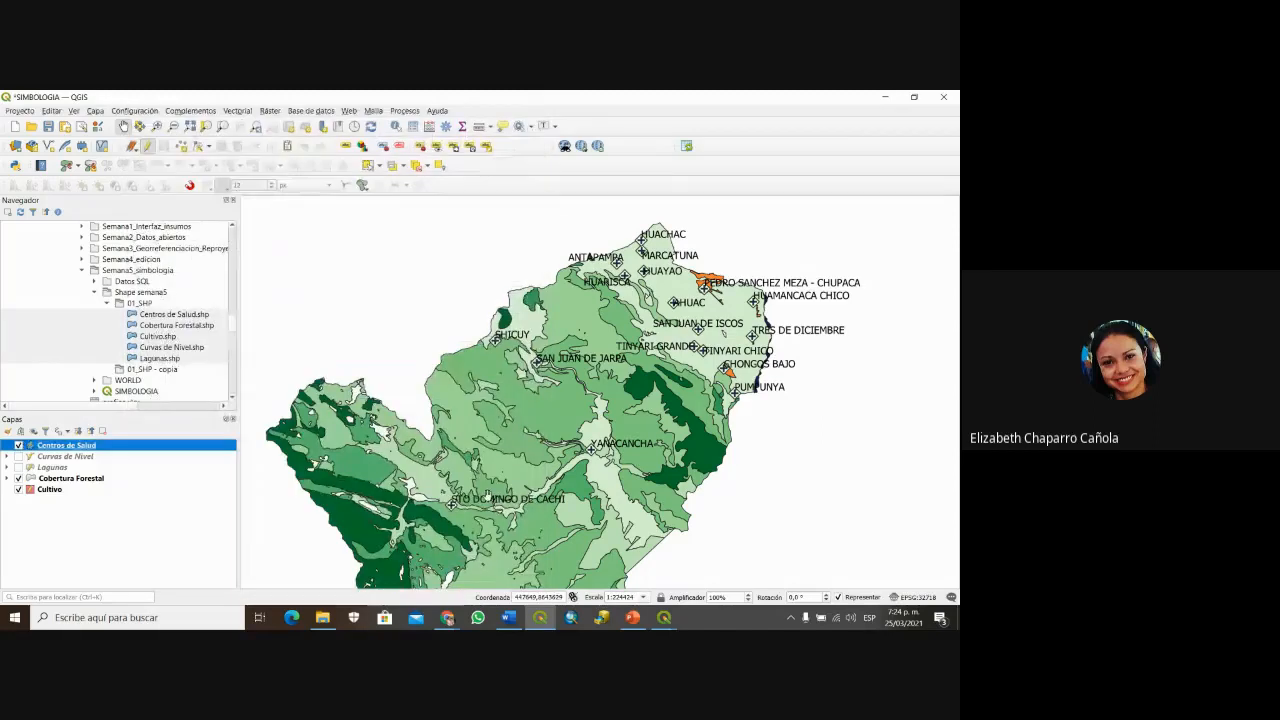
{"action": "scroll", "coordinate": [520, 480], "scroll_direction": "down", "scroll_amount": 1}
{"action": "scroll", "coordinate": [543, 482], "scroll_direction": "up", "scroll_amount": 2}
{"action": "left_click_drag", "start_coordinate": [543, 481], "coordinate": [621, 317]}
{"action": "left_click_drag", "start_coordinate": [540, 400], "coordinate": [395, 465]}
{"action": "left_click_drag", "start_coordinate": [560, 350], "coordinate": [478, 430]}
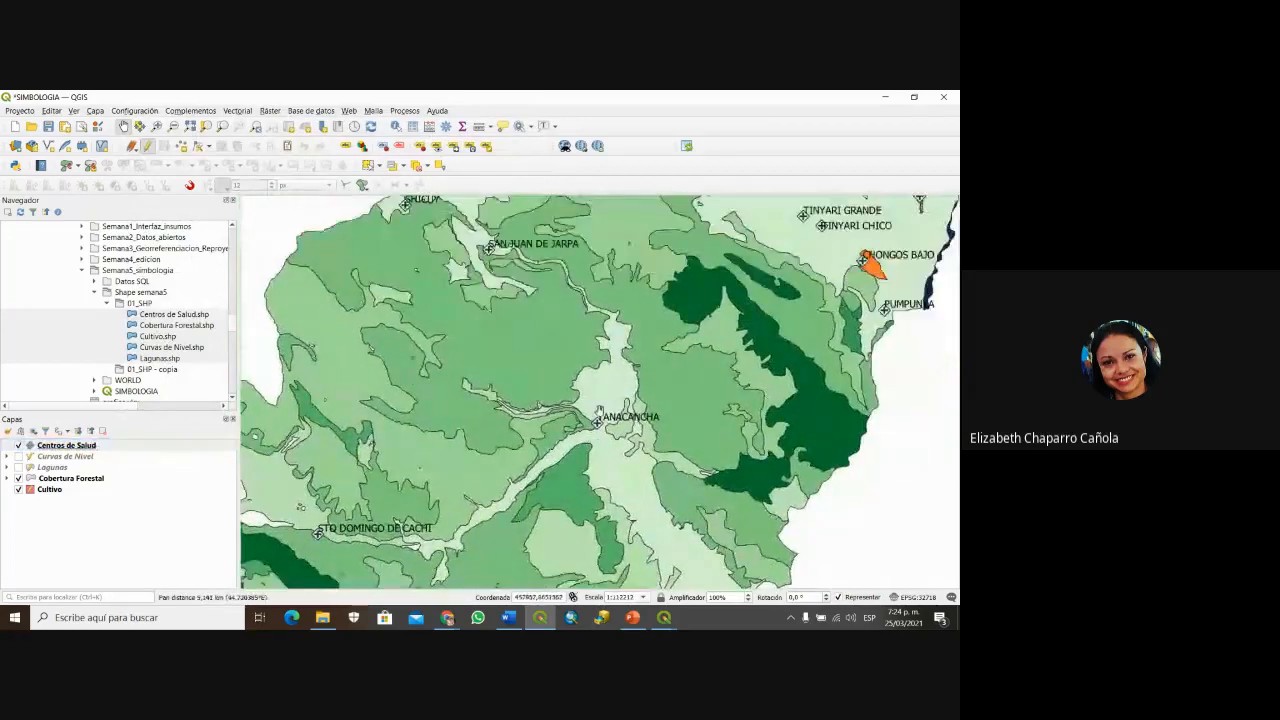
{"action": "left_click_drag", "start_coordinate": [680, 320], "coordinate": [604, 407]}
{"action": "mouse_move", "coordinate": [700, 350]}
{"action": "left_mouse_down"}
{"action": "mouse_move", "coordinate": [644, 398]}
{"action": "mouse_move", "coordinate": [755, 374]}
{"action": "left_mouse_up"}
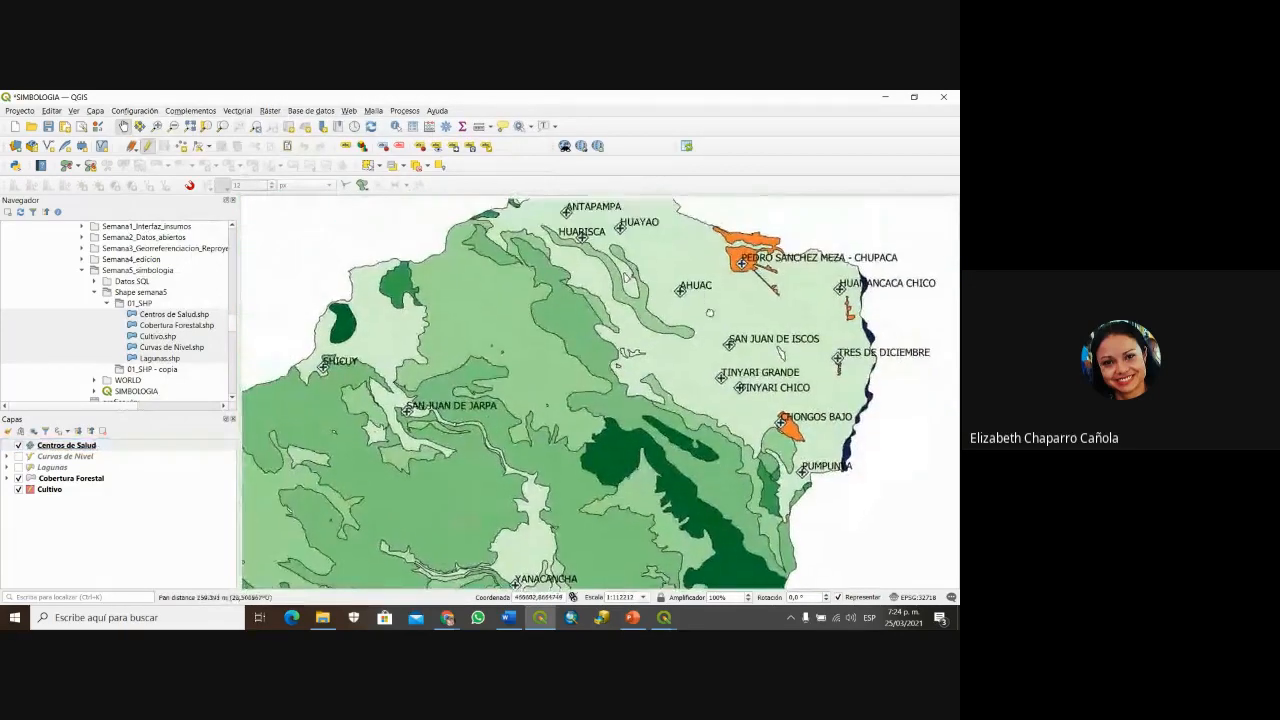
{"action": "left_click_drag", "start_coordinate": [711, 309], "coordinate": [768, 366]}
{"action": "left_click_drag", "start_coordinate": [431, 450], "coordinate": [497, 388]}
{"action": "left_click_drag", "start_coordinate": [459, 486], "coordinate": [489, 358]}
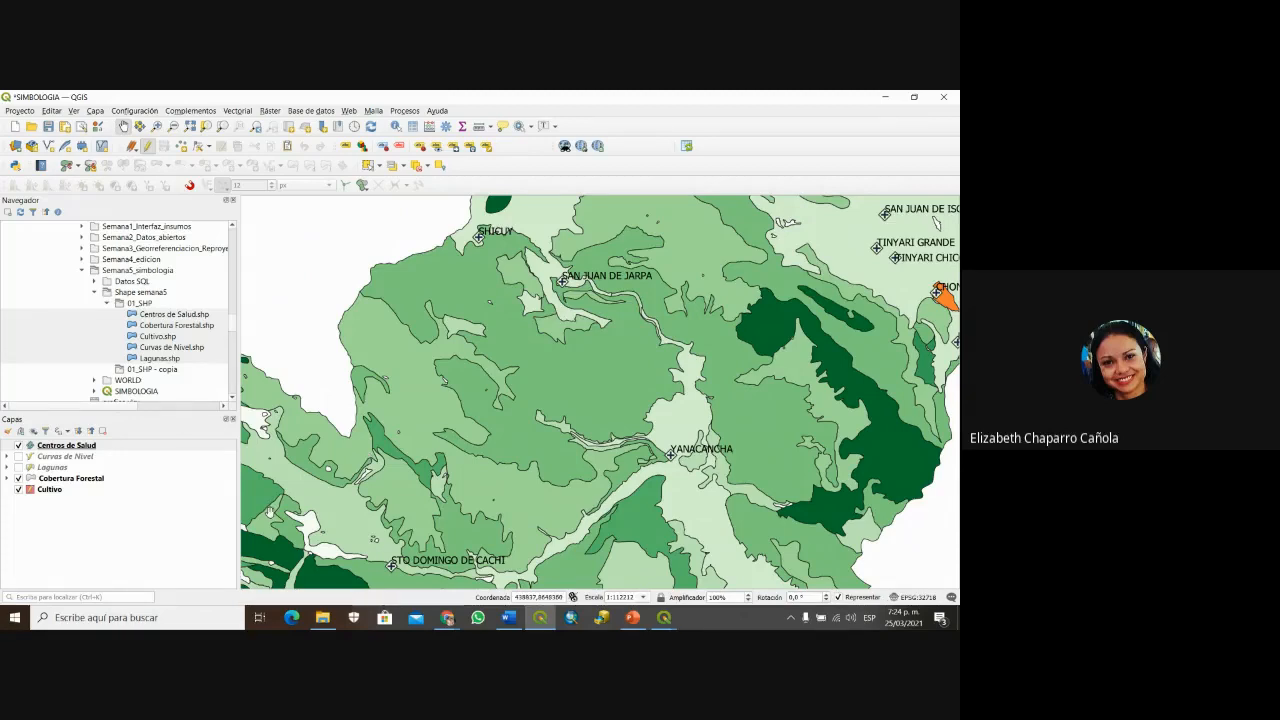
Step: Hide the Centros de Salud and Cultivo layers, leaving only Cobertura Forestal visible
{"action": "left_click", "coordinate": [18, 446]}
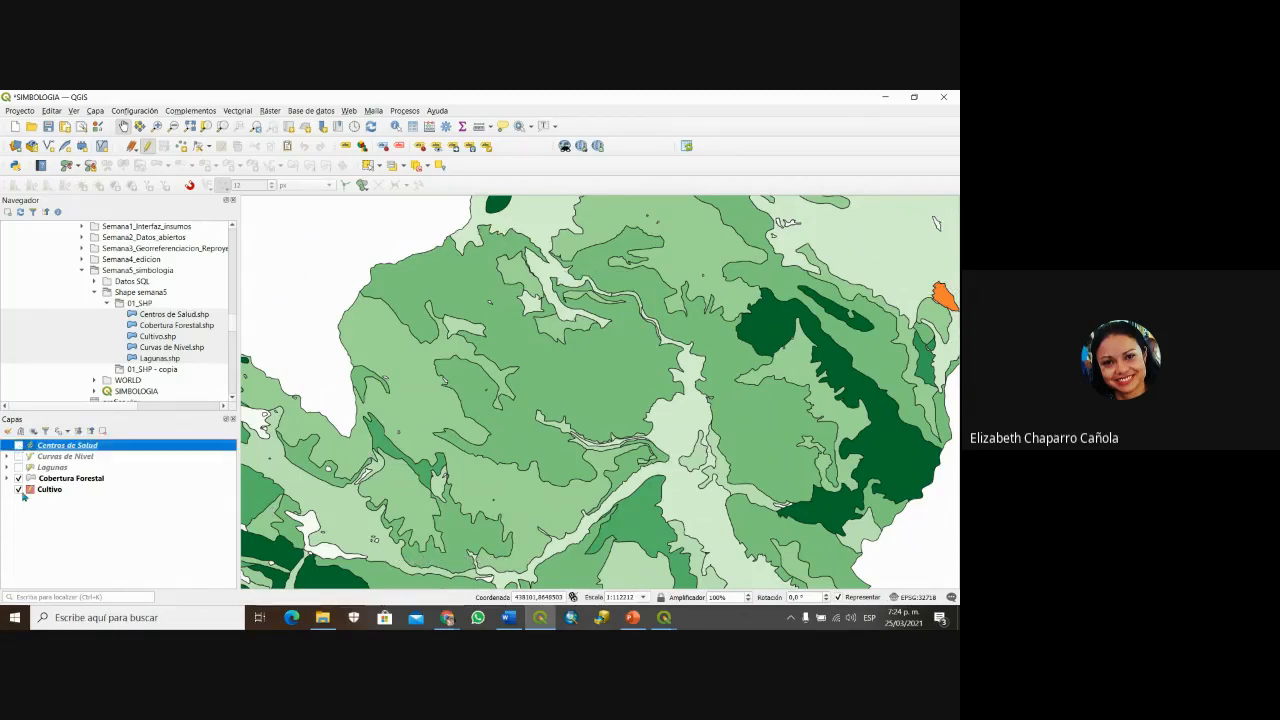
{"action": "left_click", "coordinate": [18, 489]}
{"action": "left_click", "coordinate": [56, 480]}
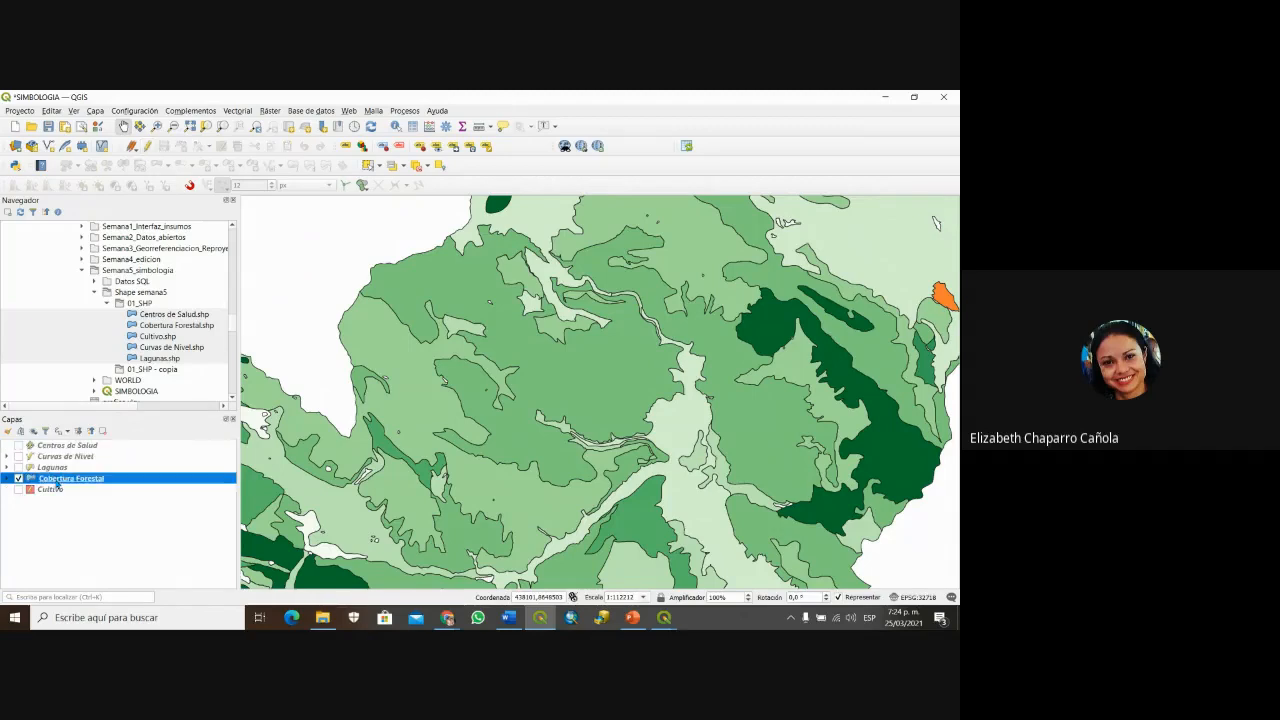
{"action": "right_click", "coordinate": [57, 485]}
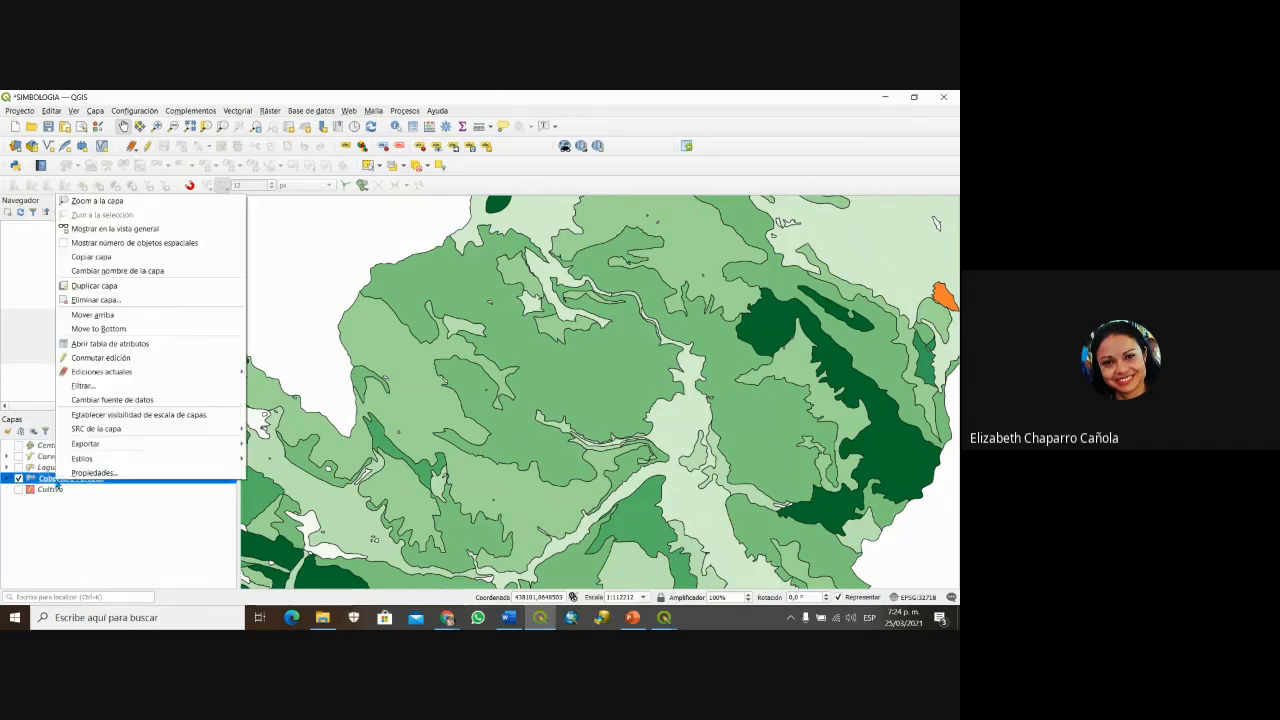
{"action": "left_click", "coordinate": [71, 471]}
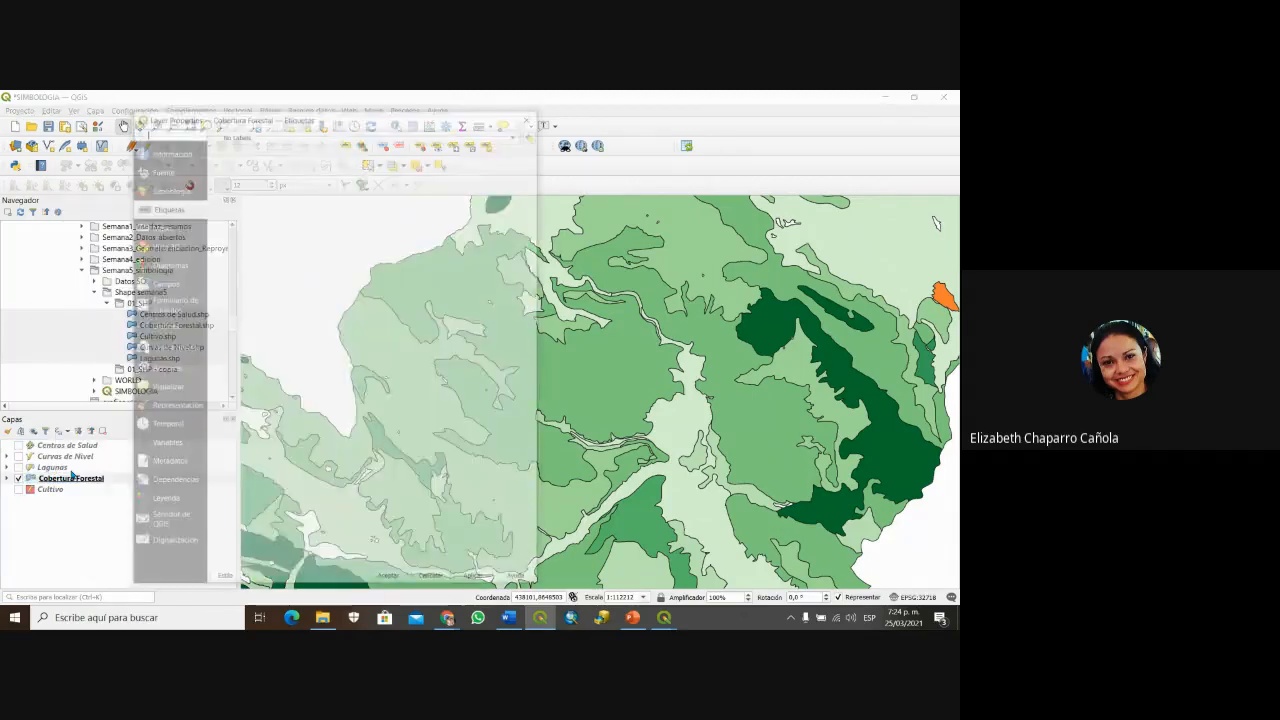
{"action": "left_click", "coordinate": [528, 116]}
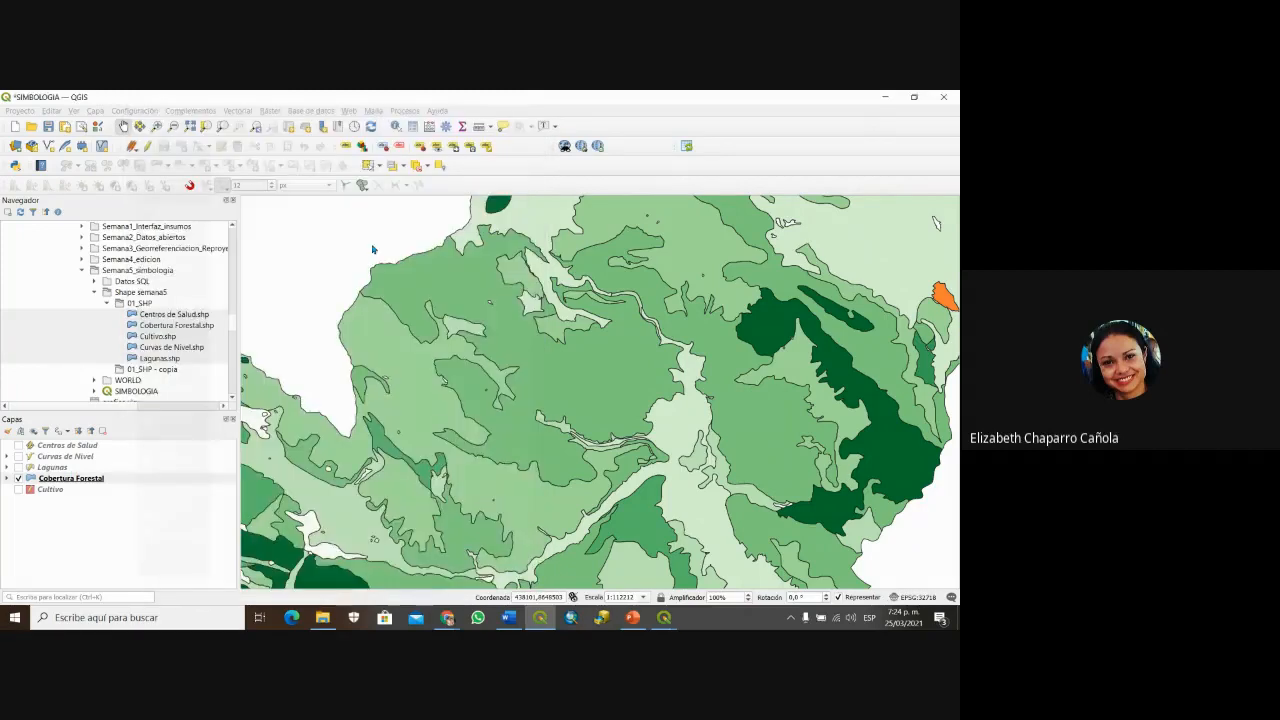
Step: Review the Cobertura Forestal attribute table sorted by DESCRIPCI, then close it
{"action": "left_click", "coordinate": [100, 478]}
{"action": "right_click", "coordinate": [103, 478]}
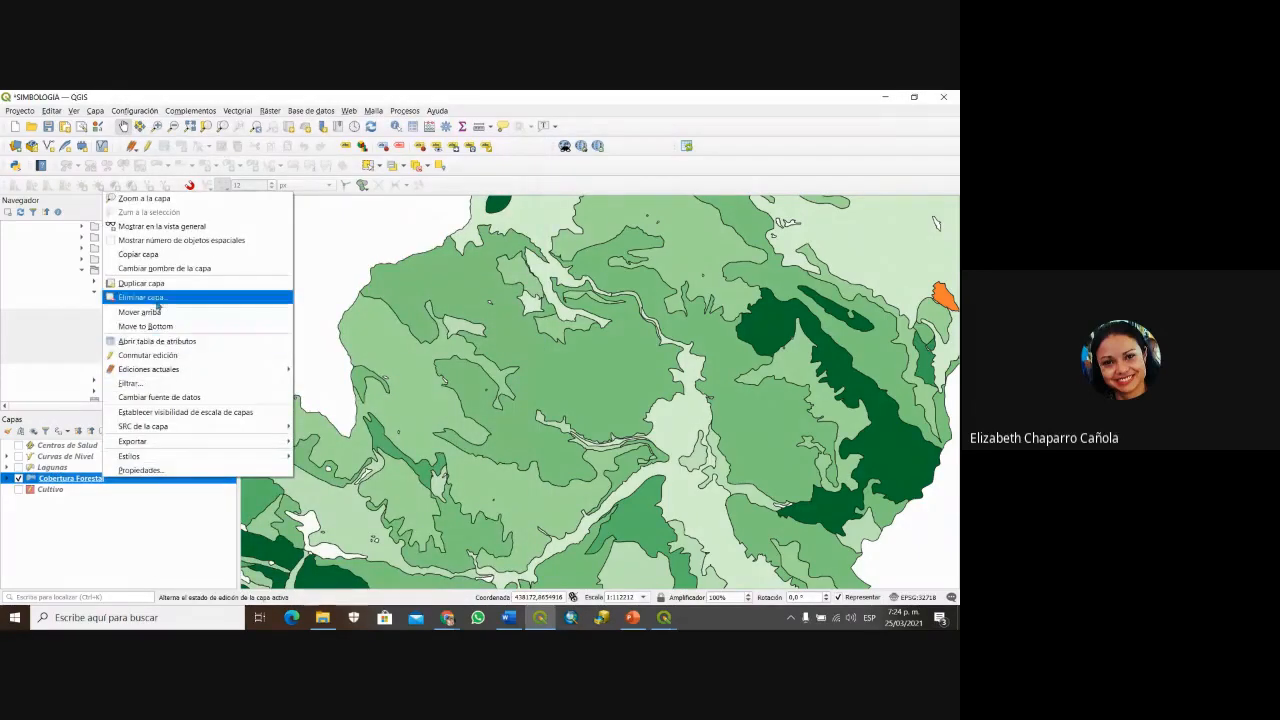
{"action": "left_click", "coordinate": [172, 341]}
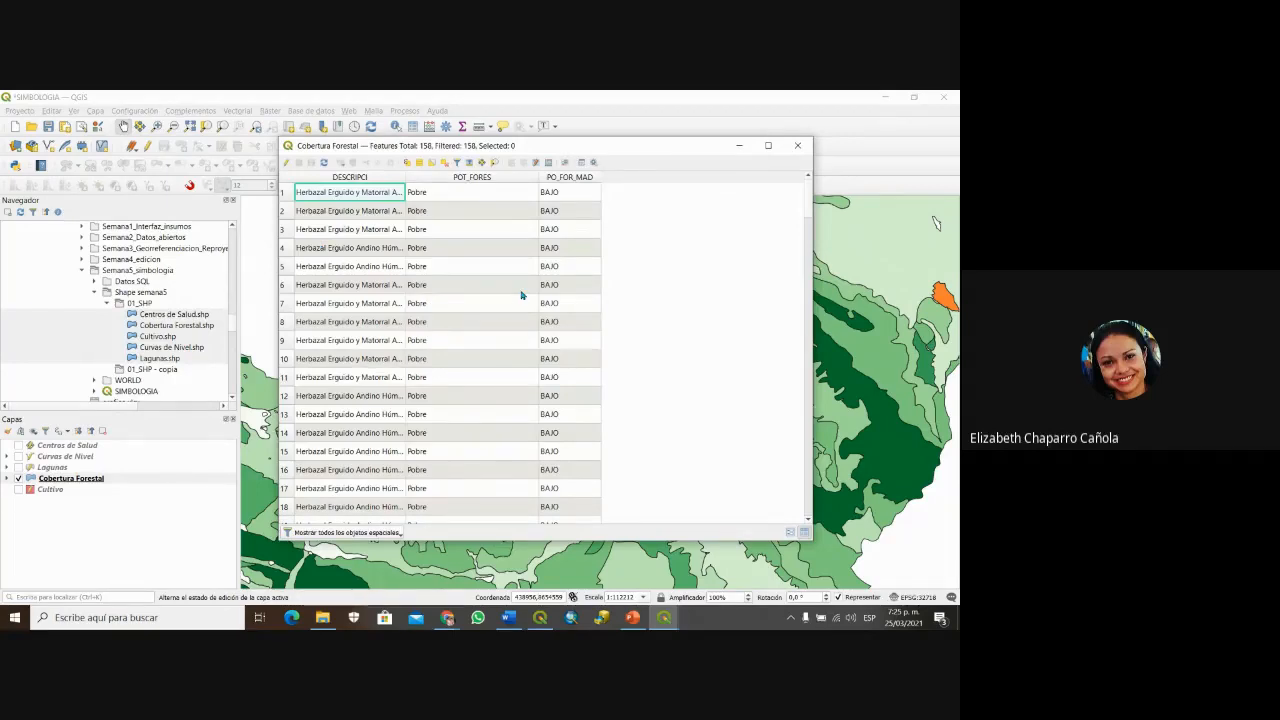
{"action": "scroll", "coordinate": [523, 291], "scroll_direction": "down", "scroll_amount": 6}
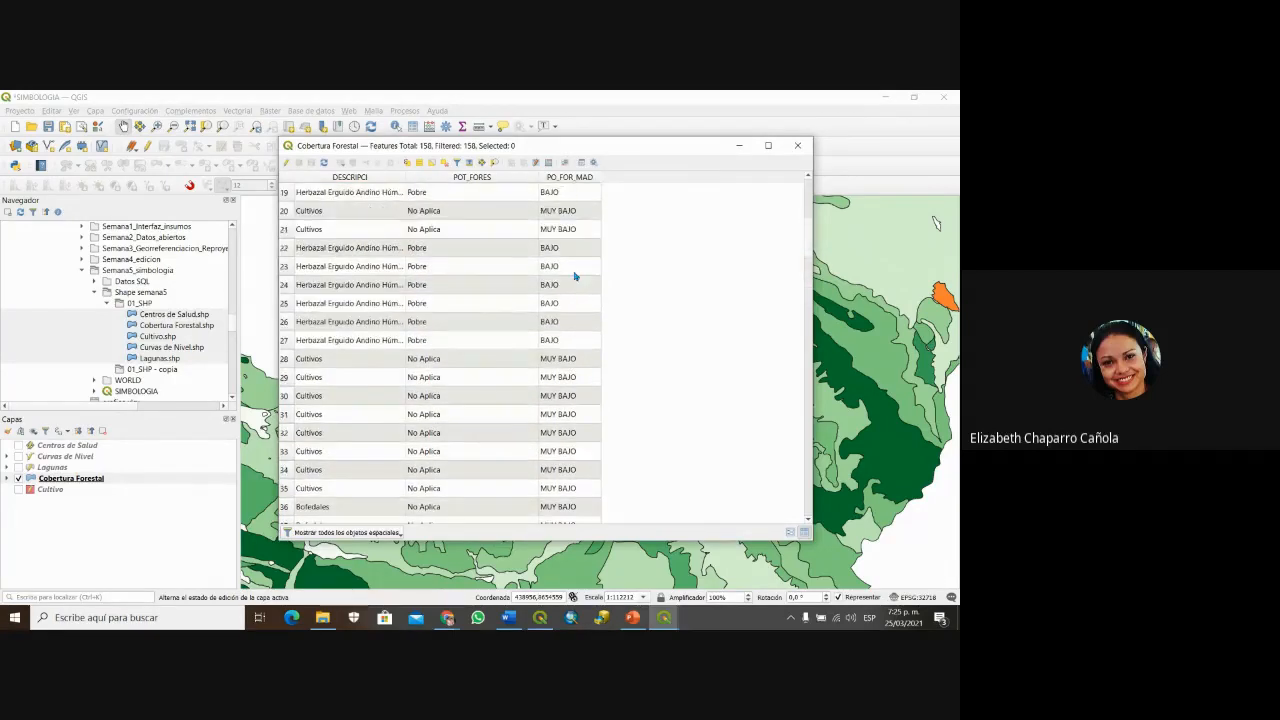
{"action": "scroll", "coordinate": [573, 280], "scroll_direction": "down", "scroll_amount": 20}
{"action": "scroll", "coordinate": [588, 341], "scroll_direction": "up", "scroll_amount": 9}
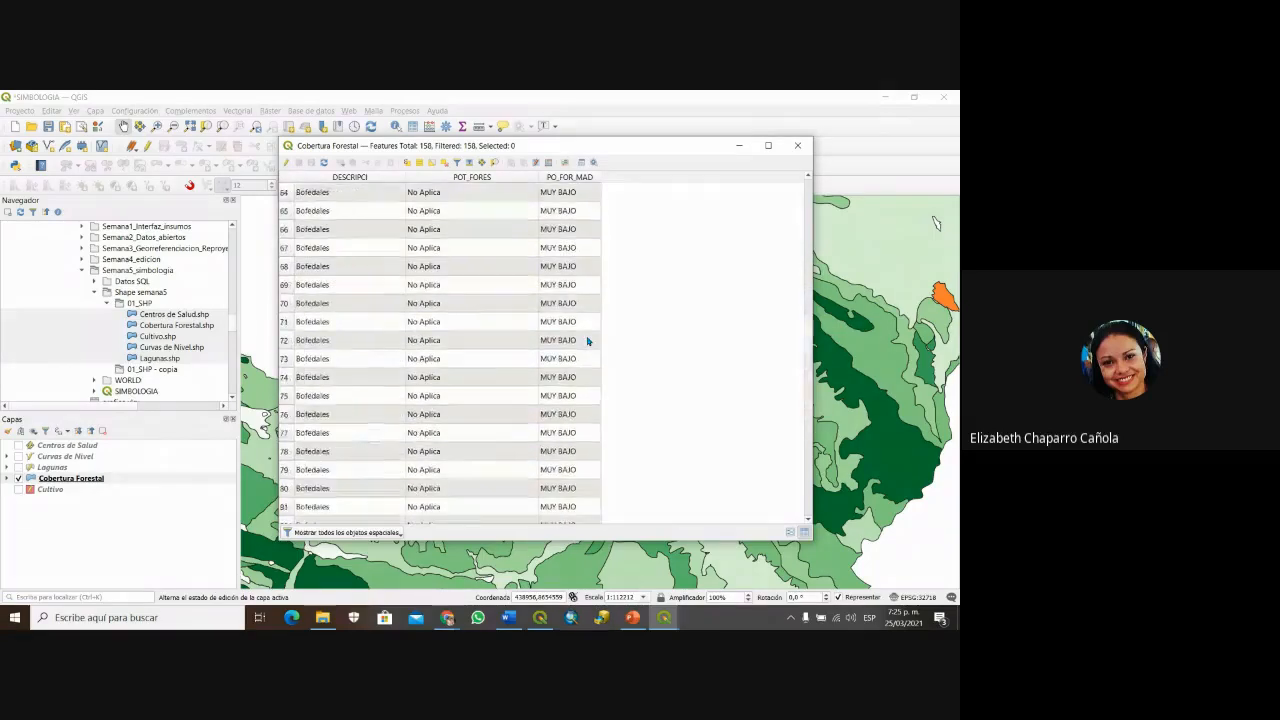
{"action": "left_click", "coordinate": [374, 181]}
{"action": "scroll", "coordinate": [390, 371], "scroll_direction": "down", "scroll_amount": 20}
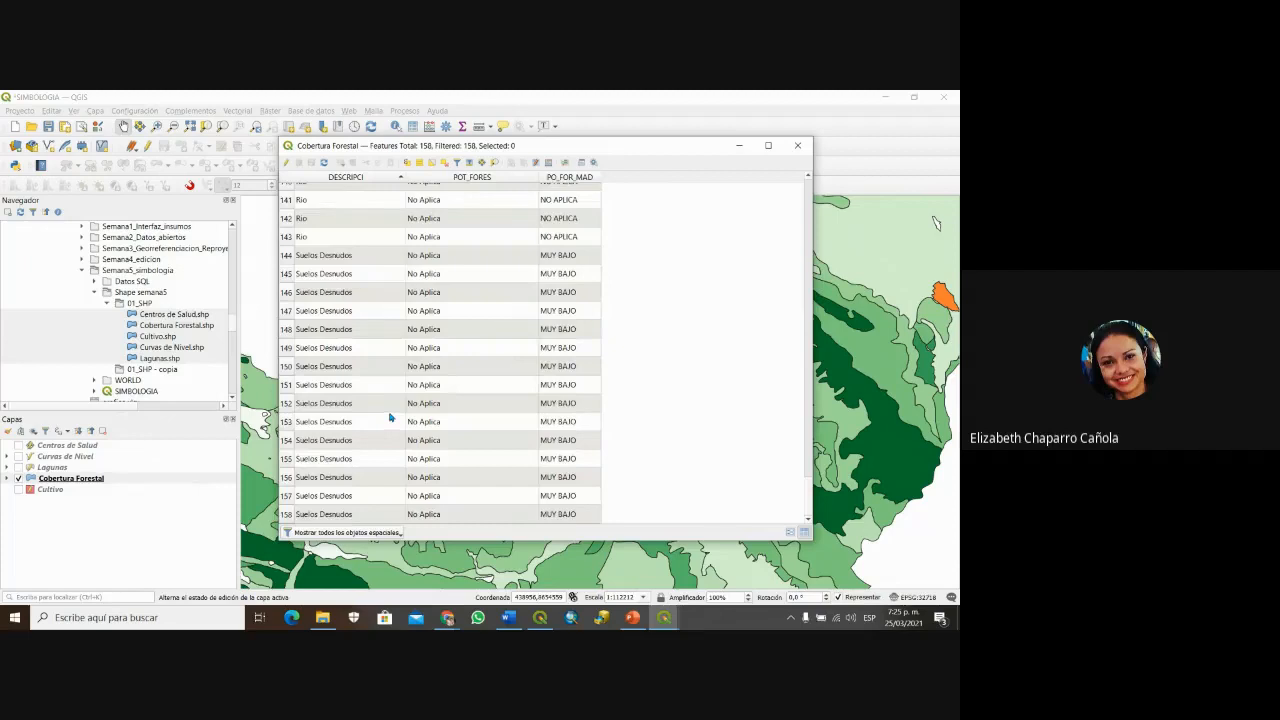
{"action": "scroll", "coordinate": [398, 380], "scroll_direction": "up", "scroll_amount": 20}
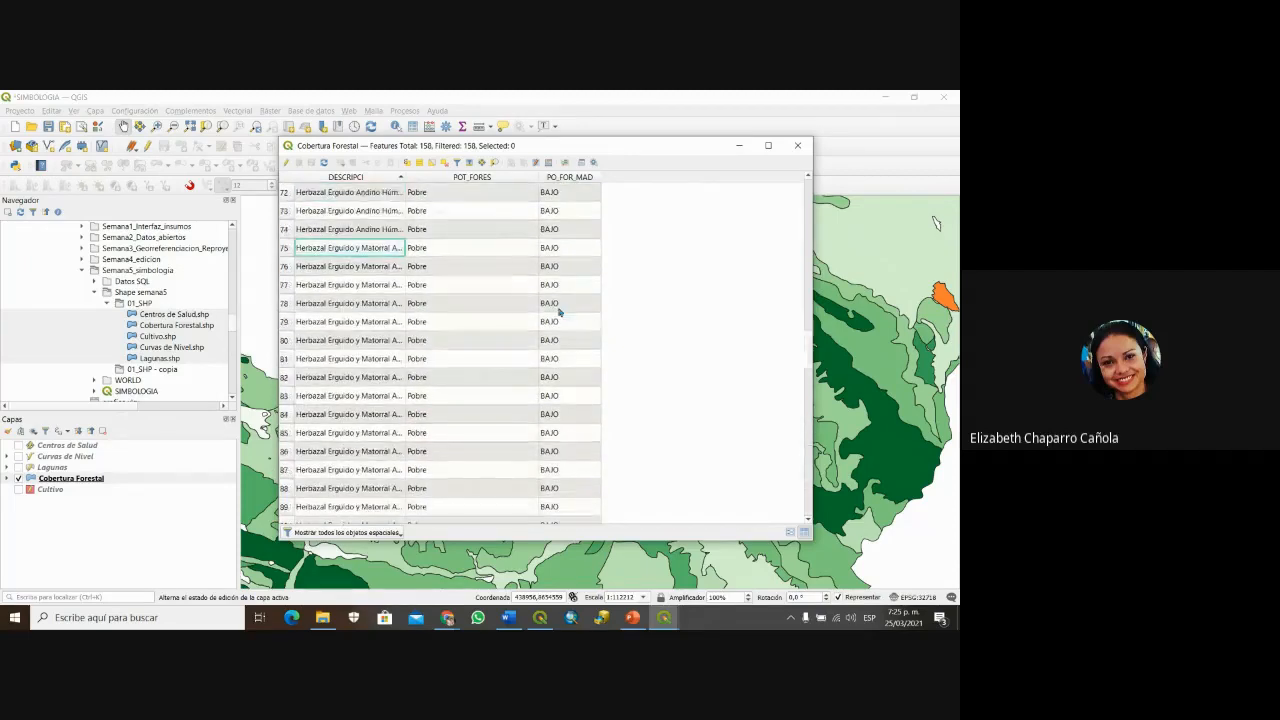
{"action": "left_click", "coordinate": [797, 145]}
Step: Expand the Cobertura Forestal legend to list its cover classes from Bofedales to Suelos Desnudos
{"action": "scroll", "coordinate": [936, 222], "scroll_direction": "down", "scroll_amount": 1}
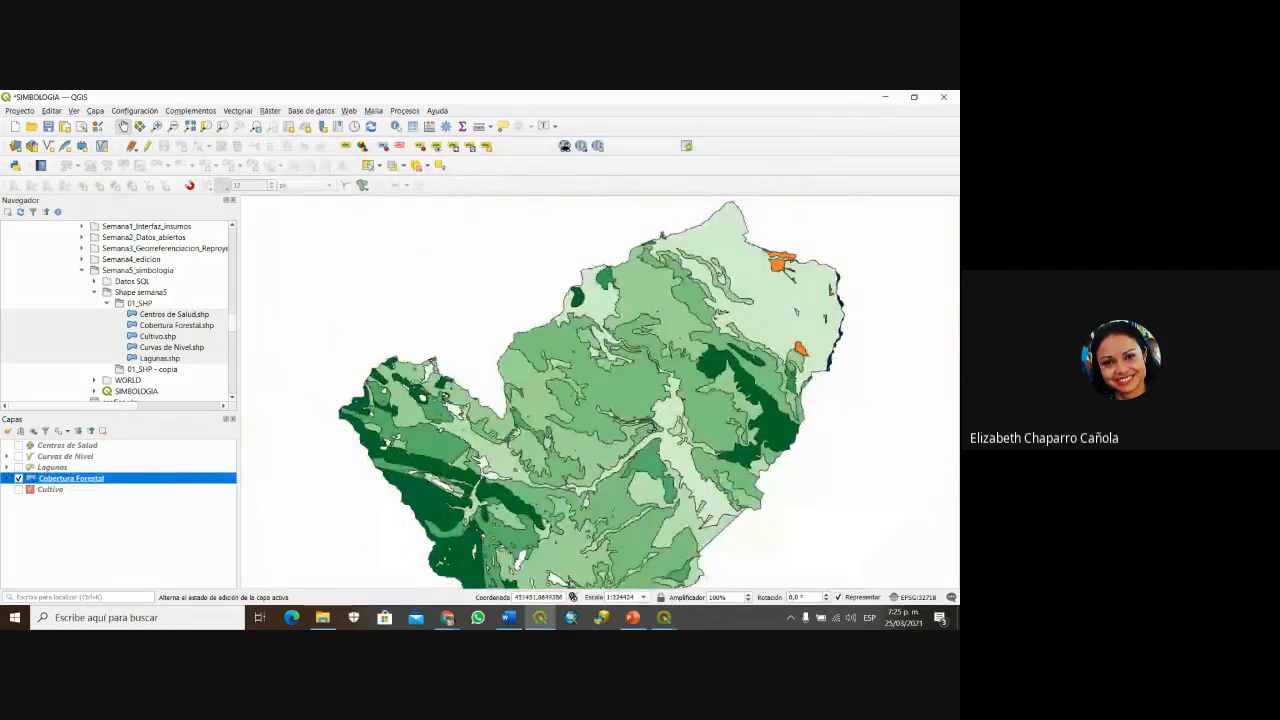
{"action": "left_click", "coordinate": [7, 478]}
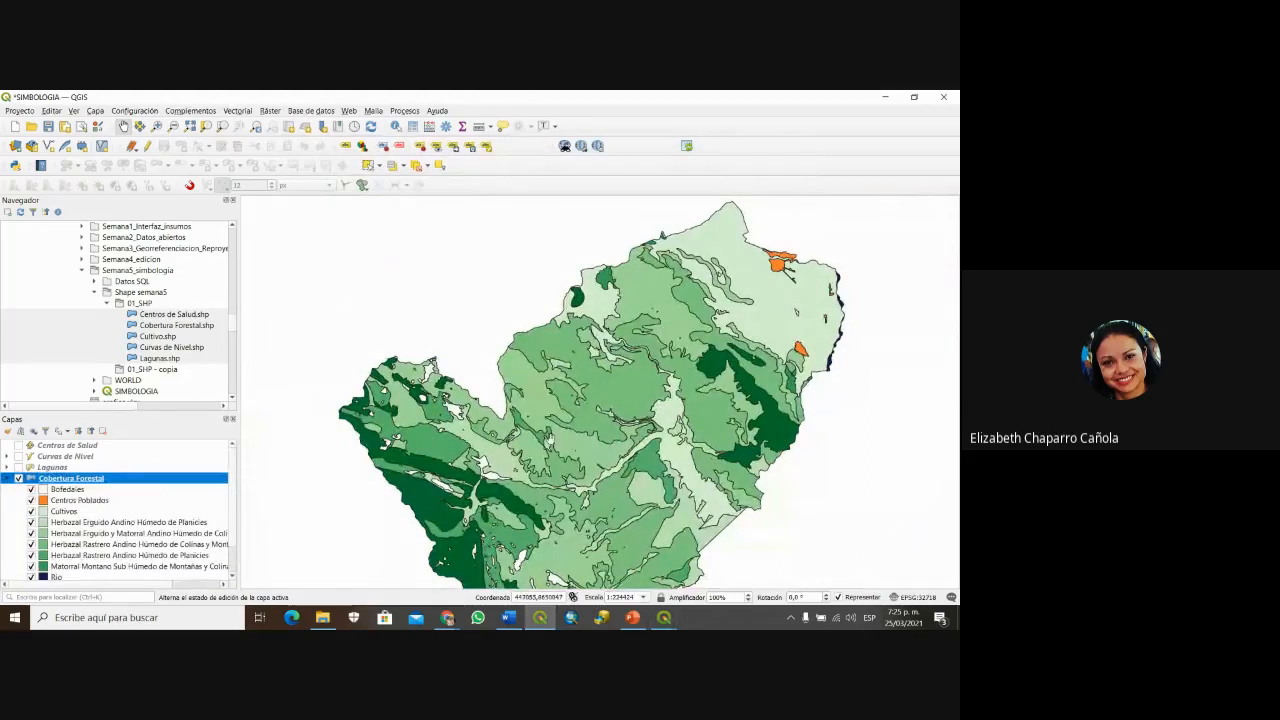
{"action": "left_click_drag", "start_coordinate": [559, 448], "coordinate": [543, 418]}
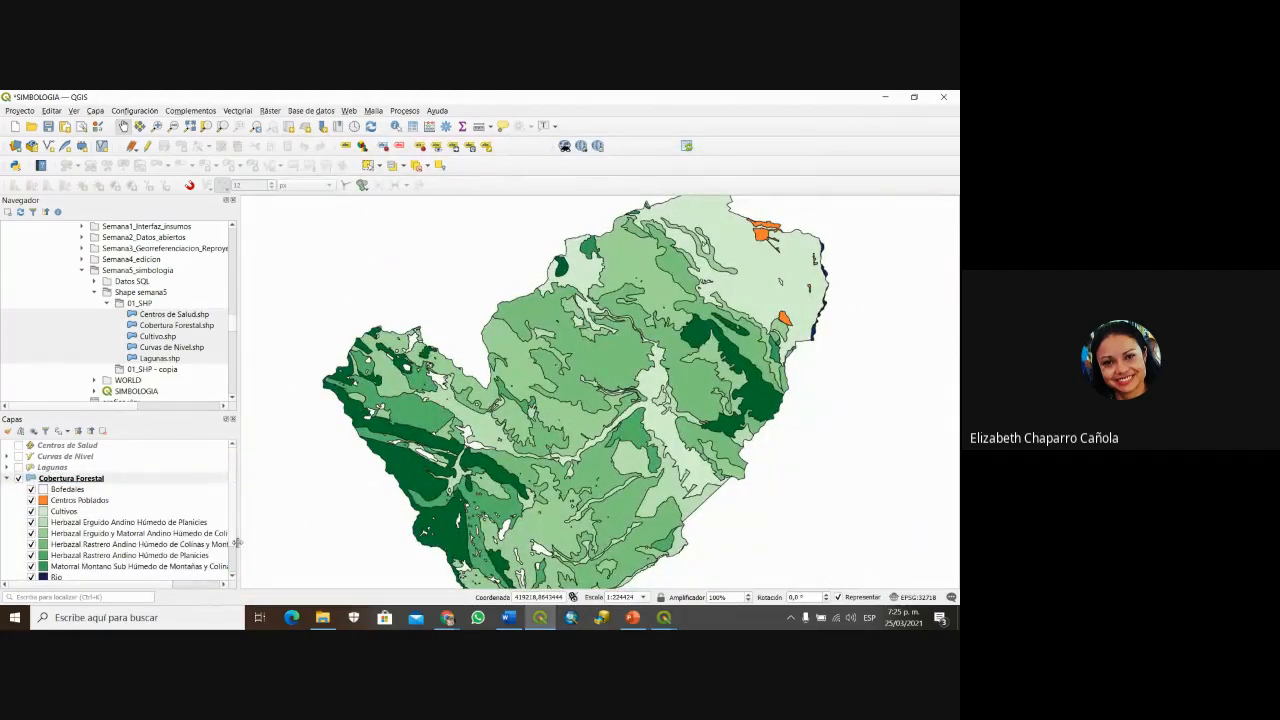
{"action": "left_click_drag", "start_coordinate": [234, 525], "coordinate": [235, 551]}
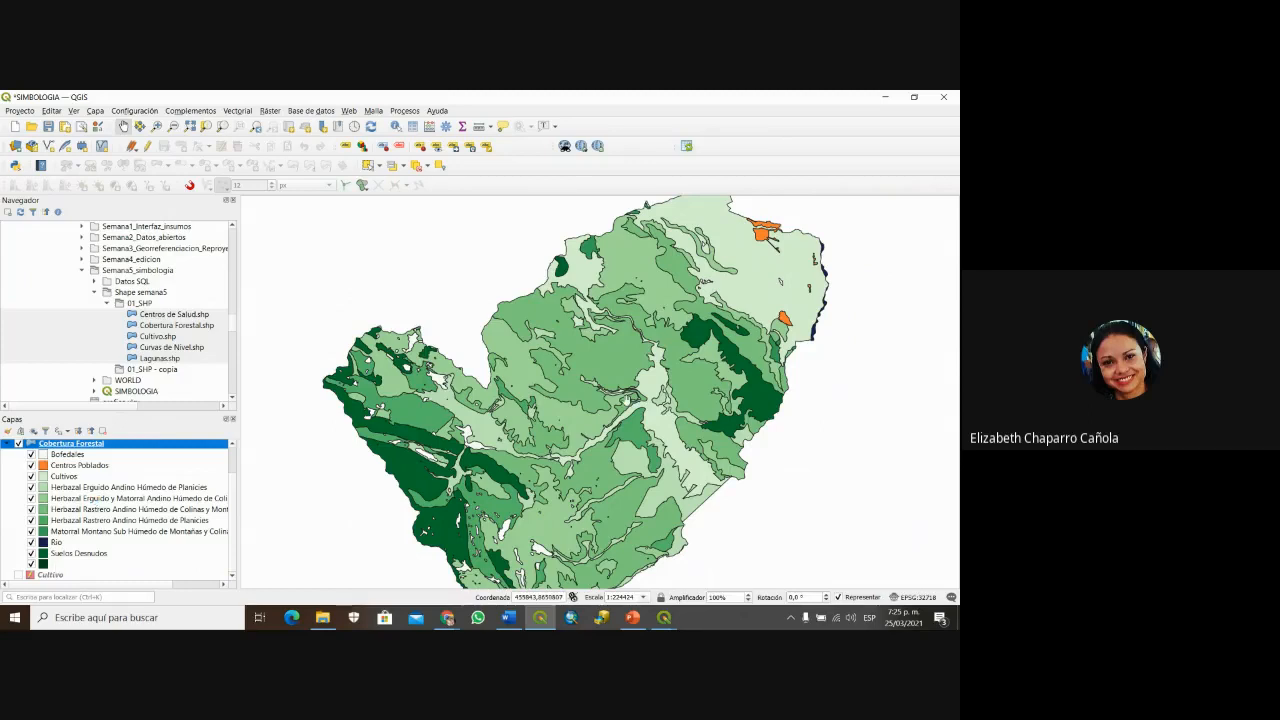
Step: Switch Cobertura Forestal labels to Rule-based Labeling and add a new, unfiltered rule
{"action": "right_click", "coordinate": [99, 446]}
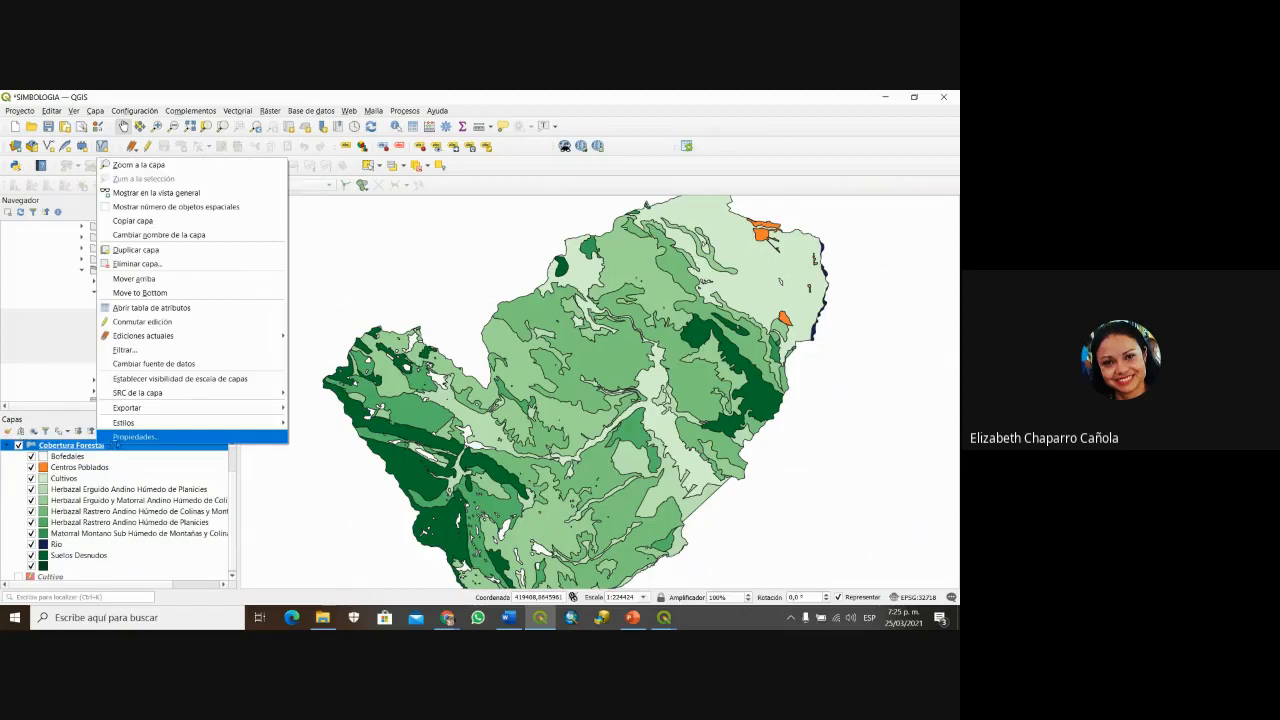
{"action": "left_click", "coordinate": [117, 439]}
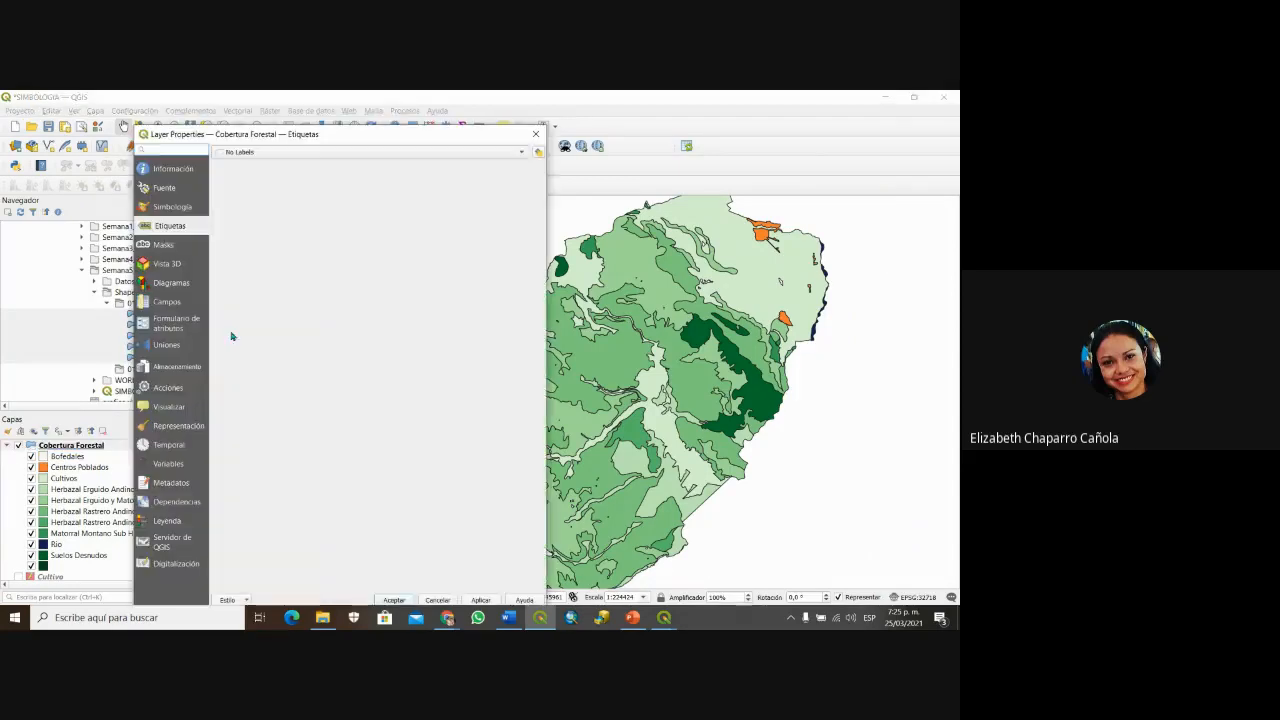
{"action": "left_click", "coordinate": [297, 152]}
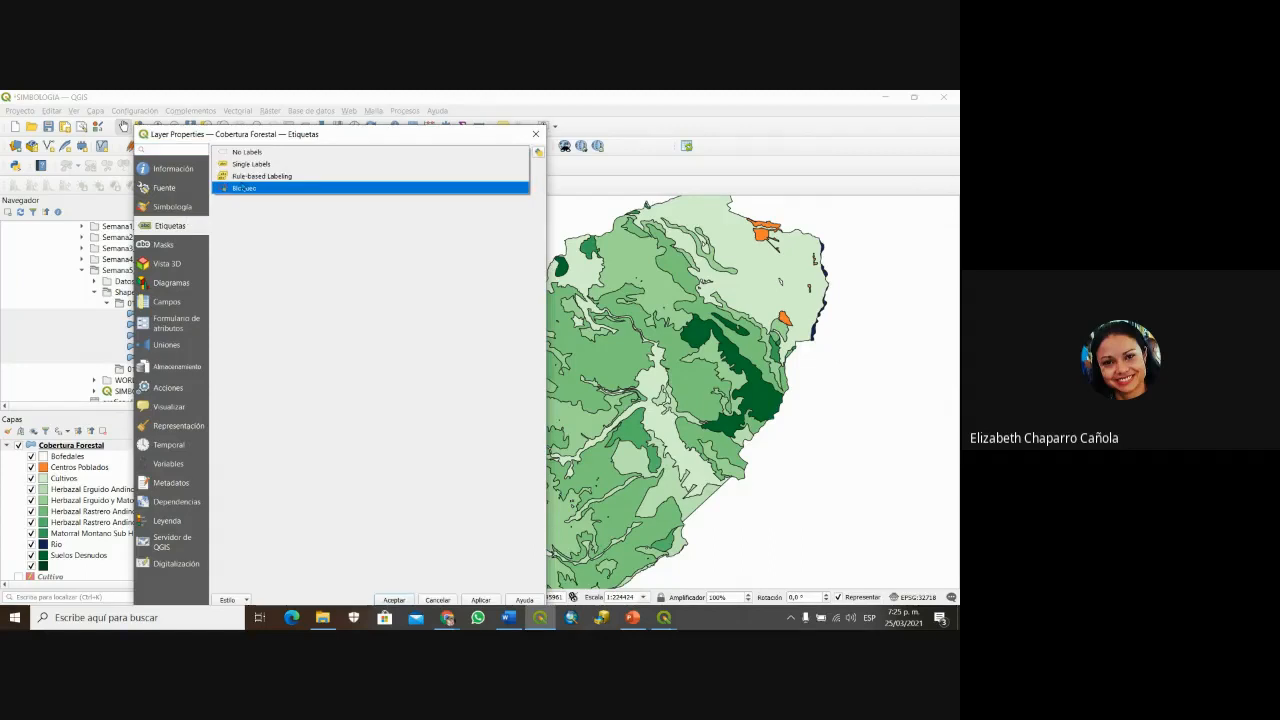
{"action": "left_click", "coordinate": [264, 176]}
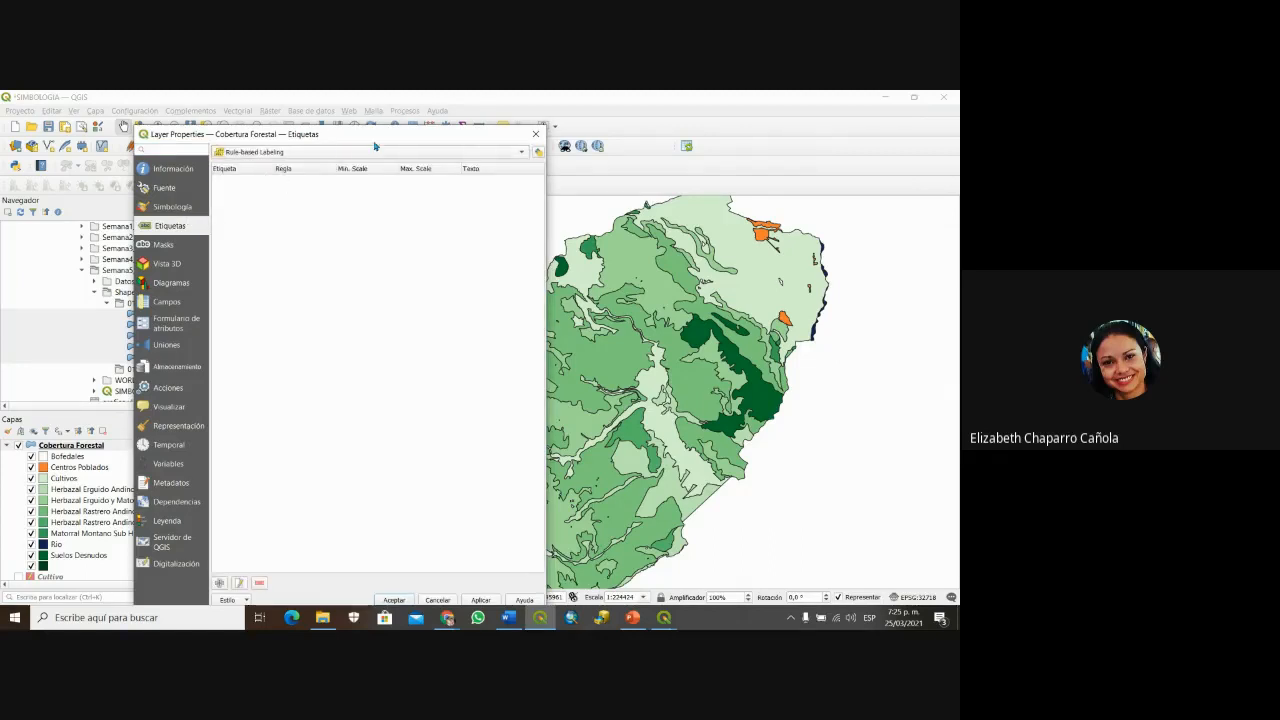
{"action": "left_click_drag", "start_coordinate": [380, 132], "coordinate": [546, 122]}
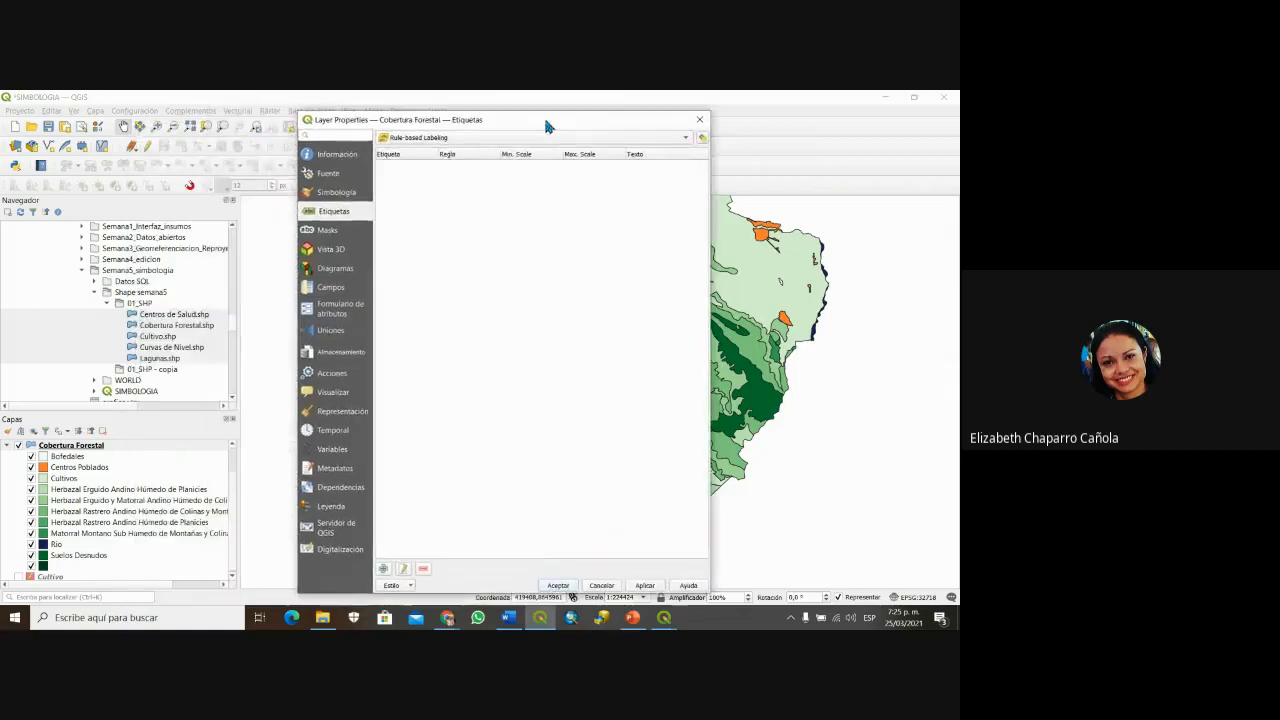
{"action": "left_click", "coordinate": [383, 569]}
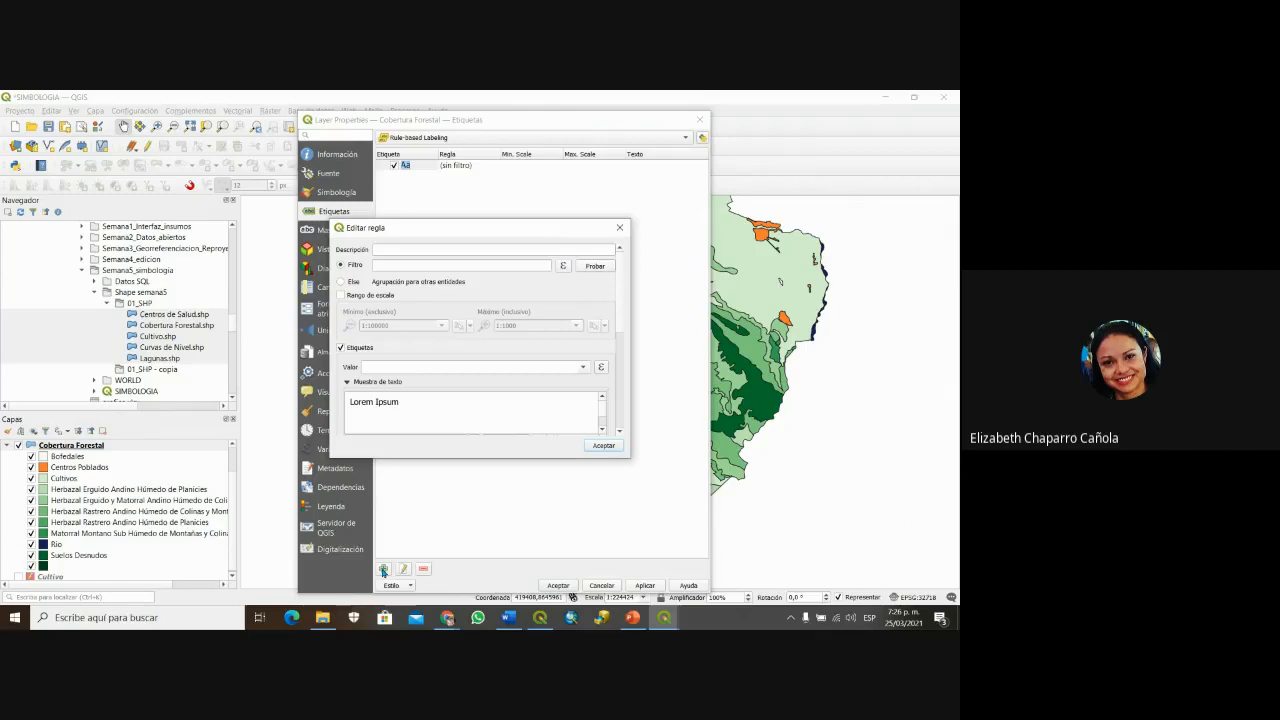
Step: Enter 'Desierto (Suelos desnudos)' as the rule description and launch the Filtro expression builder
{"action": "left_click", "coordinate": [393, 250]}
{"action": "type", "text": "Desierto (S"}
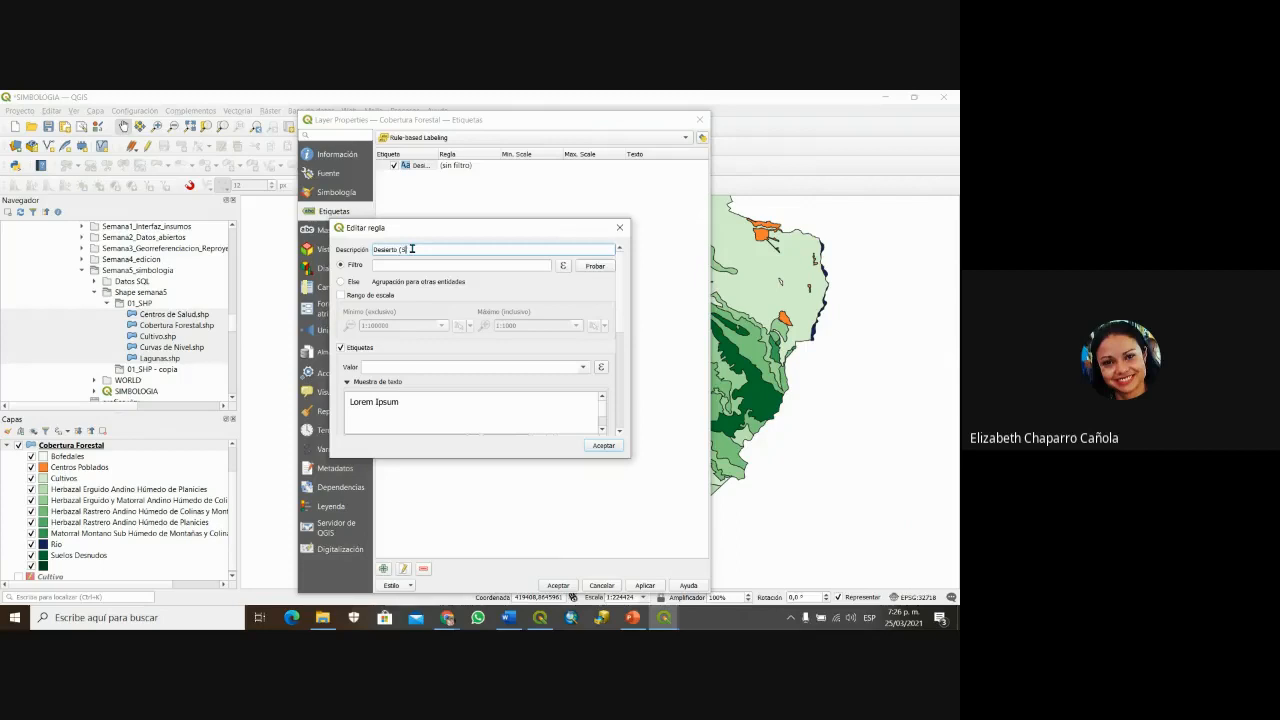
{"action": "type", "text": "uelos desnudos"}
{"action": "left_click", "coordinate": [565, 266]}
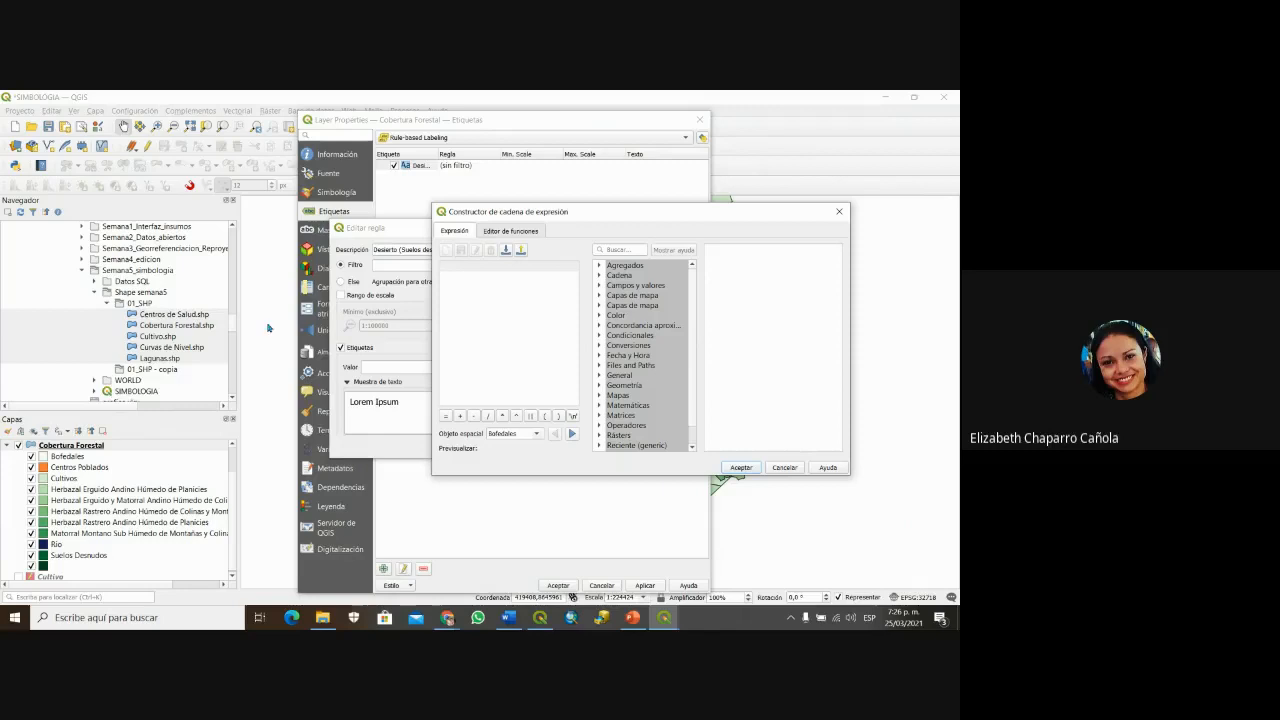
Step: Build the filter "DESCRIPCI" = 'Suelos Desnudos' and test it, matching 15 features
{"action": "left_click", "coordinate": [600, 286]}
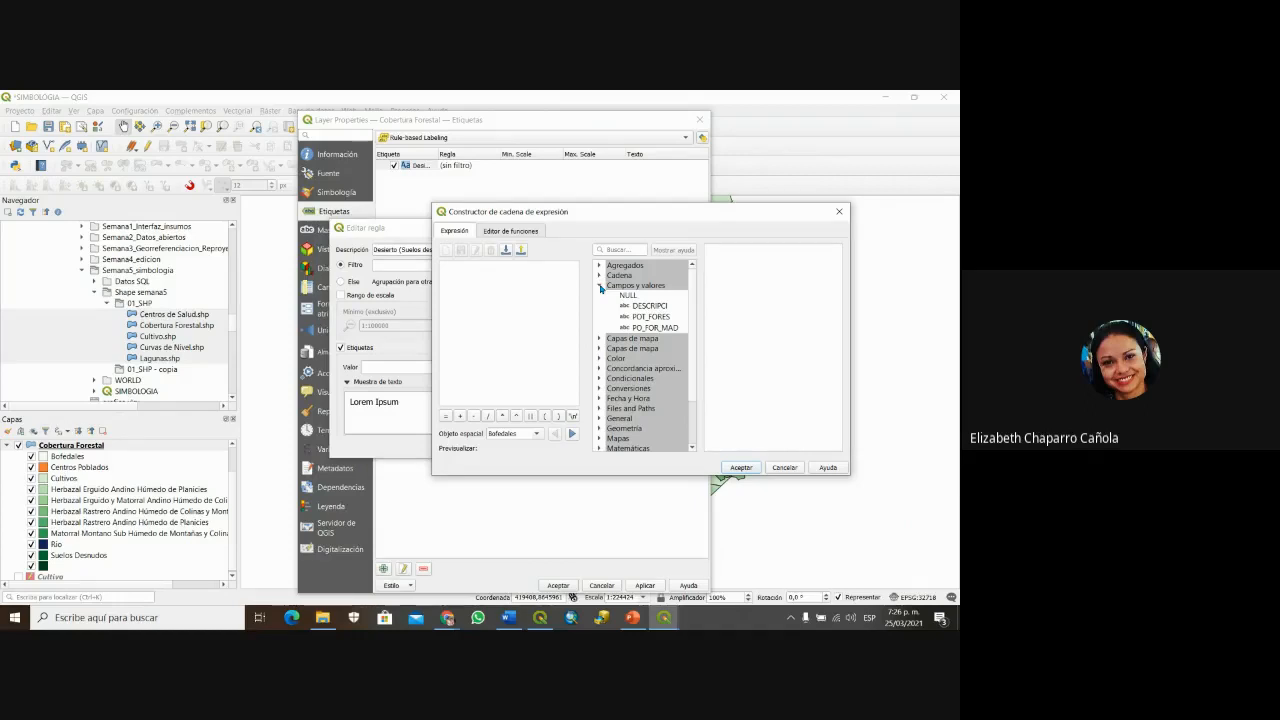
{"action": "left_click", "coordinate": [656, 309]}
{"action": "double_click", "coordinate": [656, 309]}
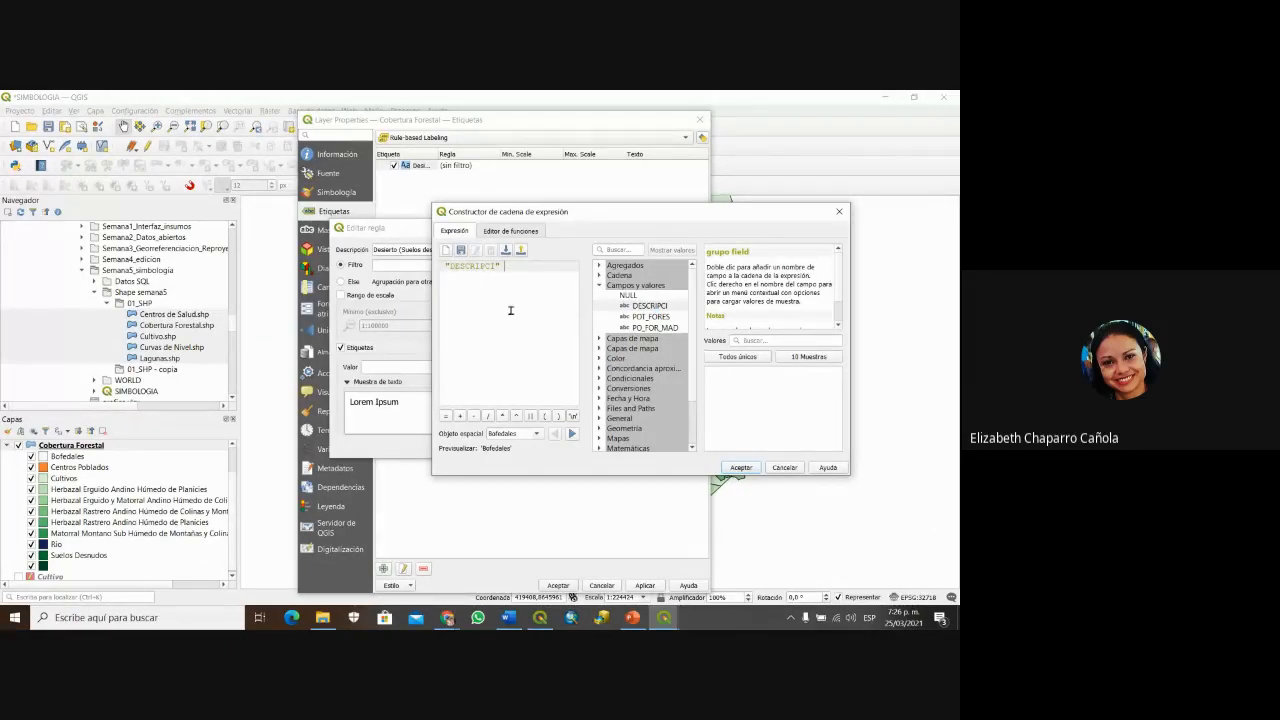
{"action": "left_click", "coordinate": [446, 420]}
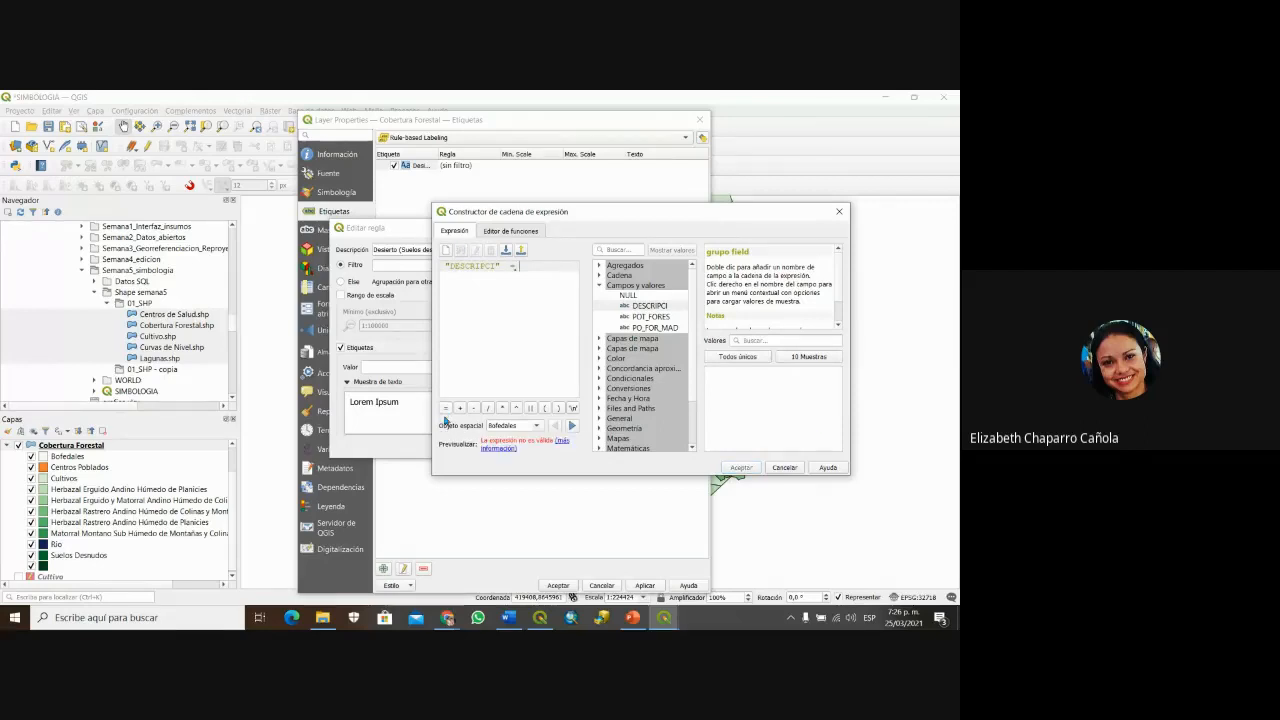
{"action": "left_click", "coordinate": [742, 358]}
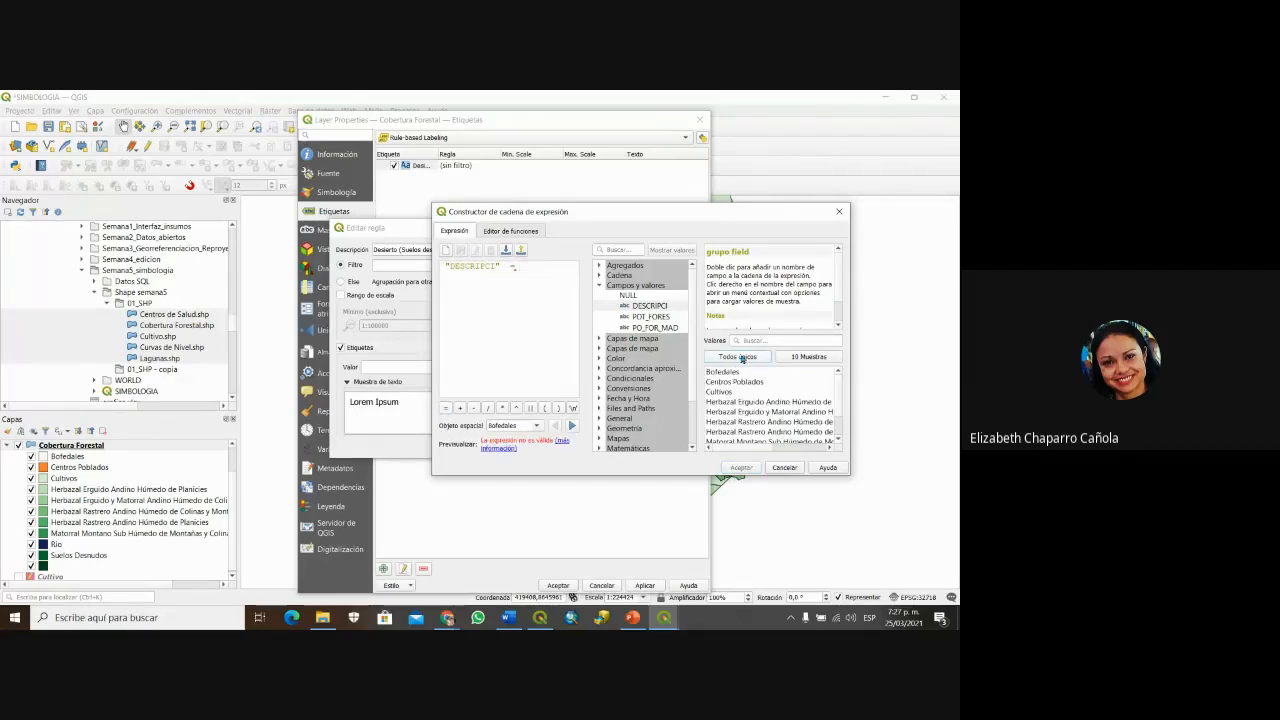
{"action": "scroll", "coordinate": [780, 385], "scroll_direction": "down", "scroll_amount": 2}
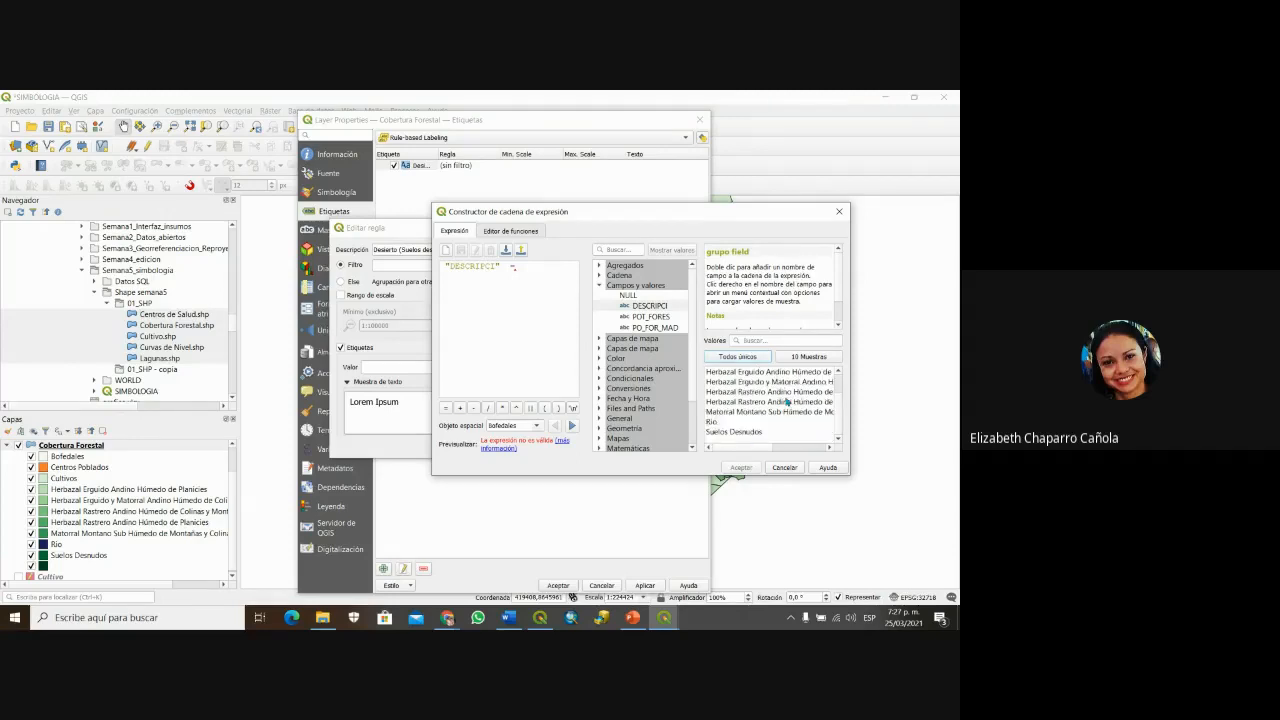
{"action": "double_click", "coordinate": [752, 433]}
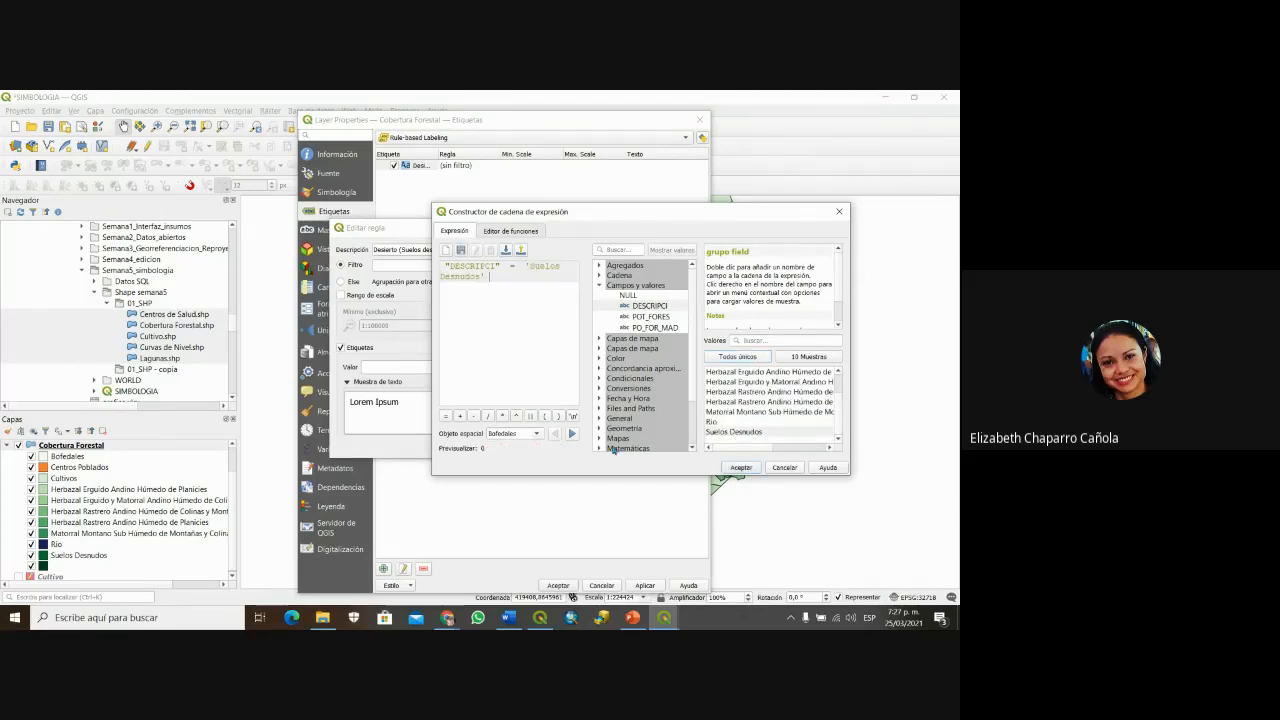
{"action": "left_click", "coordinate": [742, 468]}
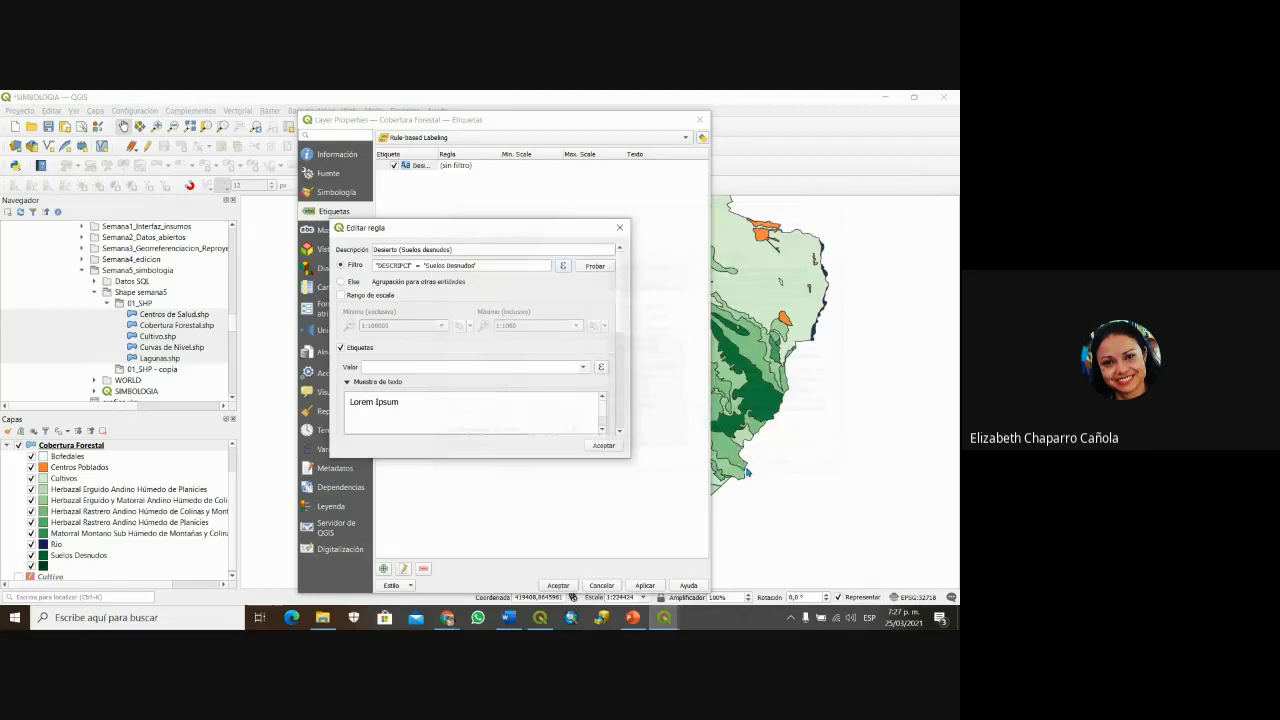
{"action": "left_click", "coordinate": [595, 265]}
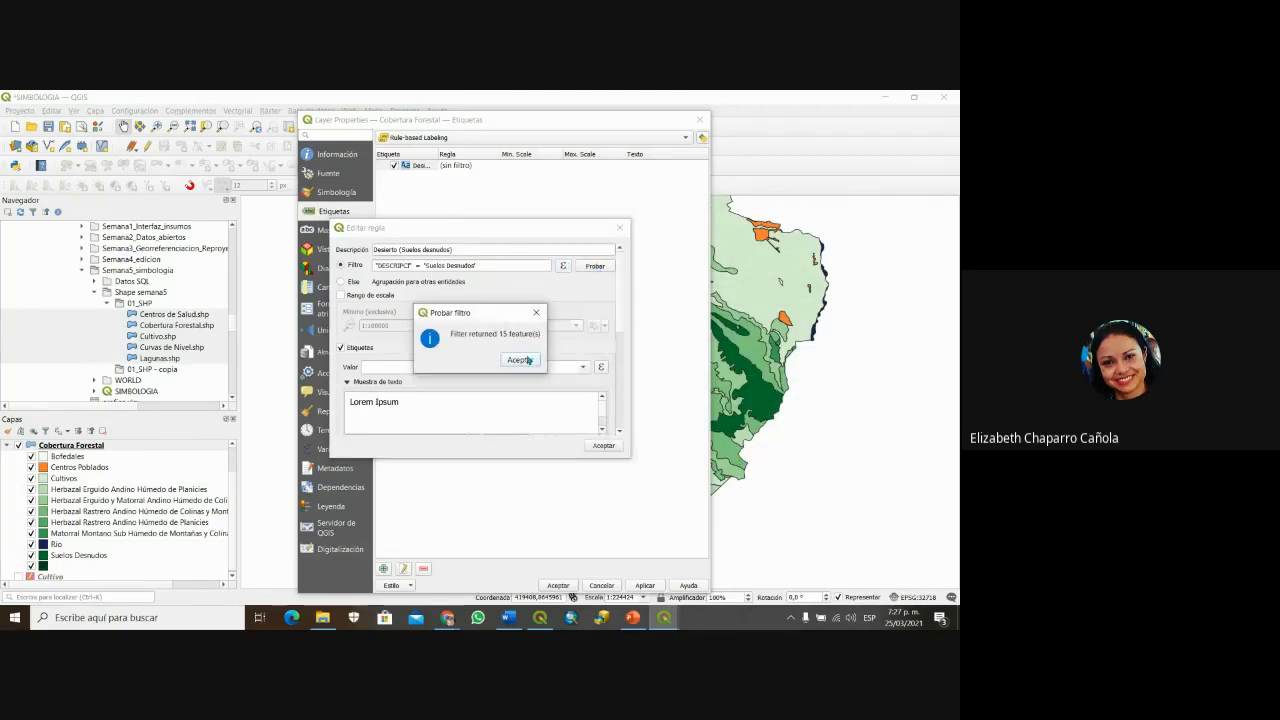
Step: Dismiss the filter test result and browse the rule's label text settings
{"action": "left_click", "coordinate": [527, 360]}
{"action": "scroll", "coordinate": [563, 340], "scroll_direction": "down", "scroll_amount": 3}
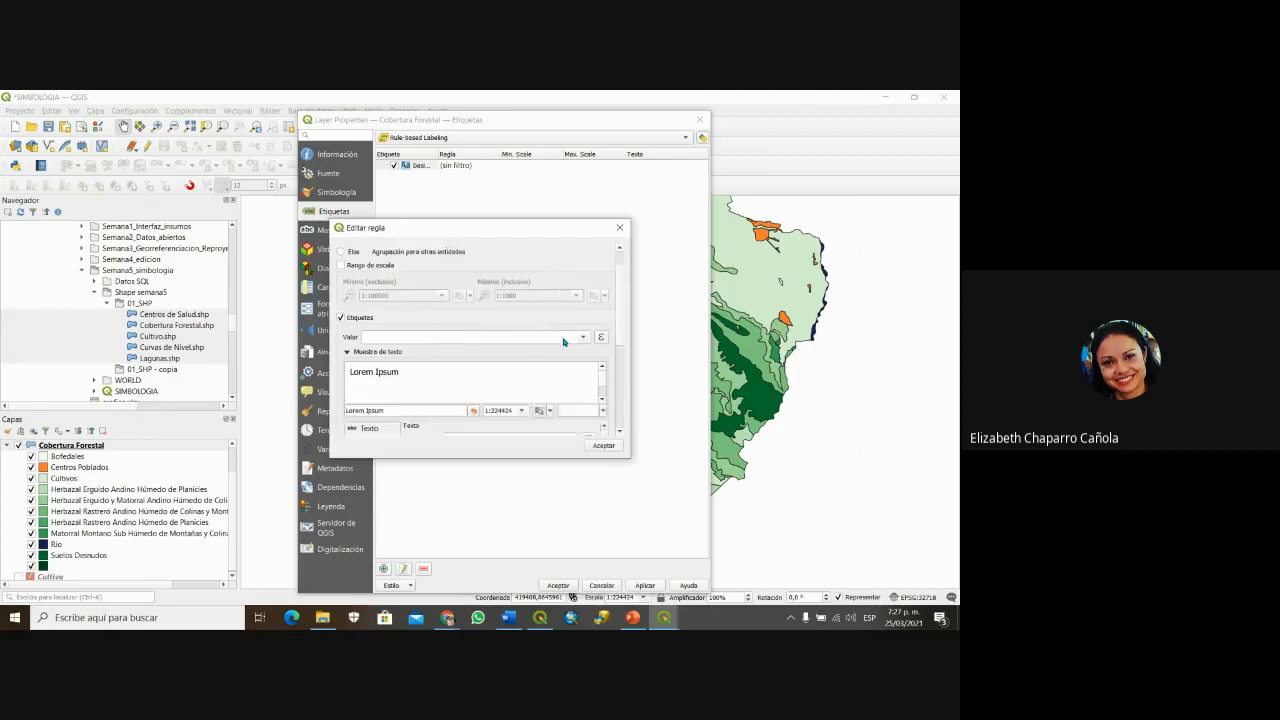
{"action": "scroll", "coordinate": [563, 342], "scroll_direction": "down", "scroll_amount": 5}
{"action": "scroll", "coordinate": [564, 344], "scroll_direction": "up", "scroll_amount": 4}
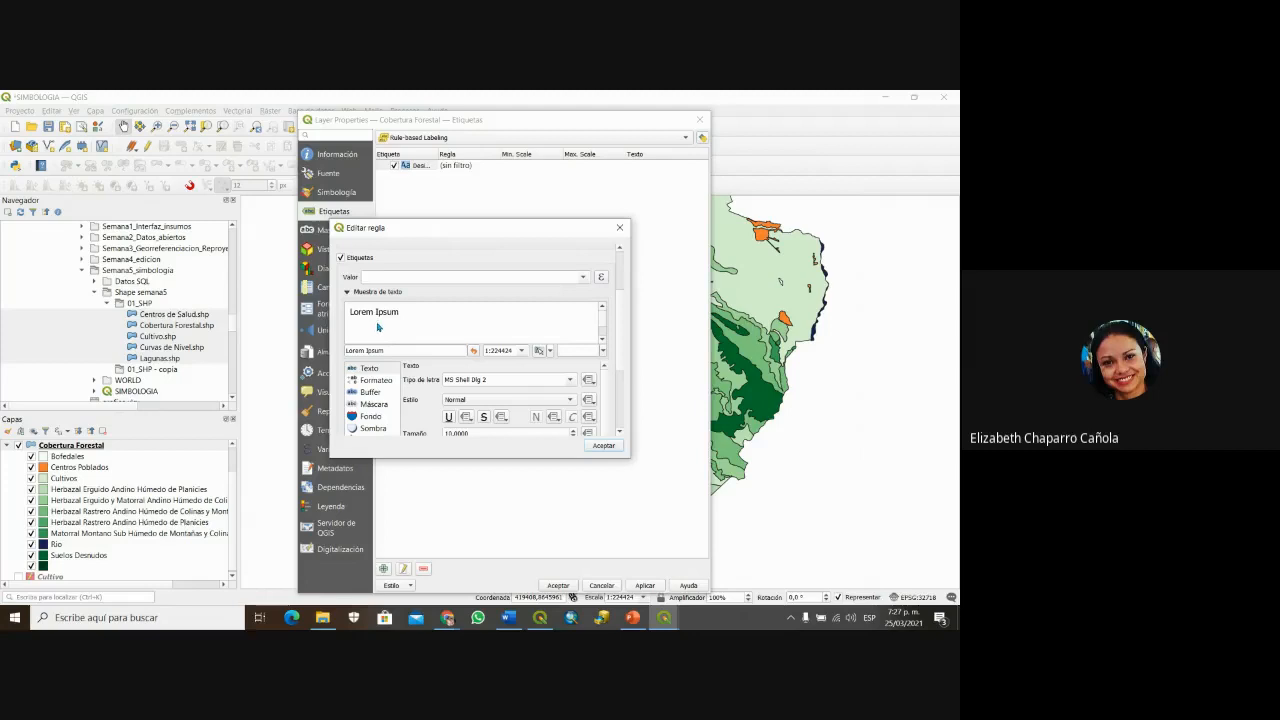
{"action": "scroll", "coordinate": [506, 300], "scroll_direction": "up", "scroll_amount": 3}
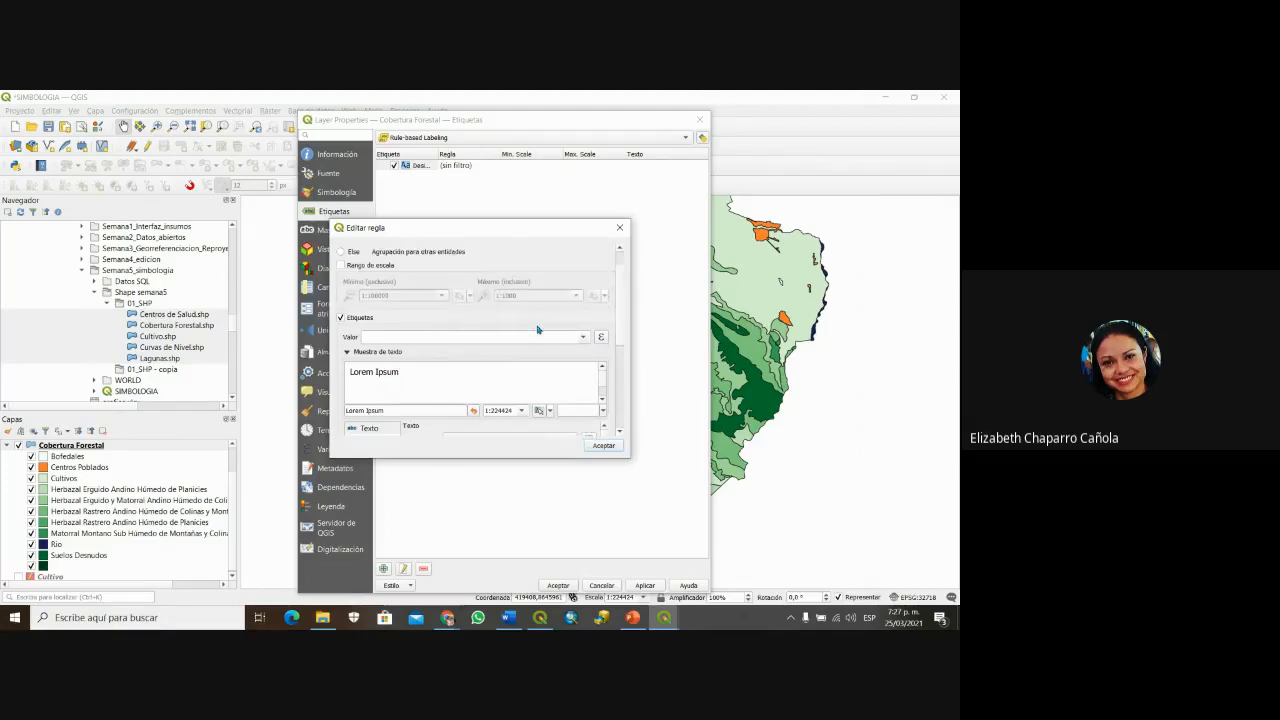
{"action": "scroll", "coordinate": [552, 357], "scroll_direction": "up", "scroll_amount": 1}
{"action": "scroll", "coordinate": [424, 311], "scroll_direction": "down", "scroll_amount": 1}
{"action": "left_click", "coordinate": [584, 336]}
{"action": "left_click", "coordinate": [584, 336]}
{"action": "scroll", "coordinate": [578, 330], "scroll_direction": "up", "scroll_amount": 1}
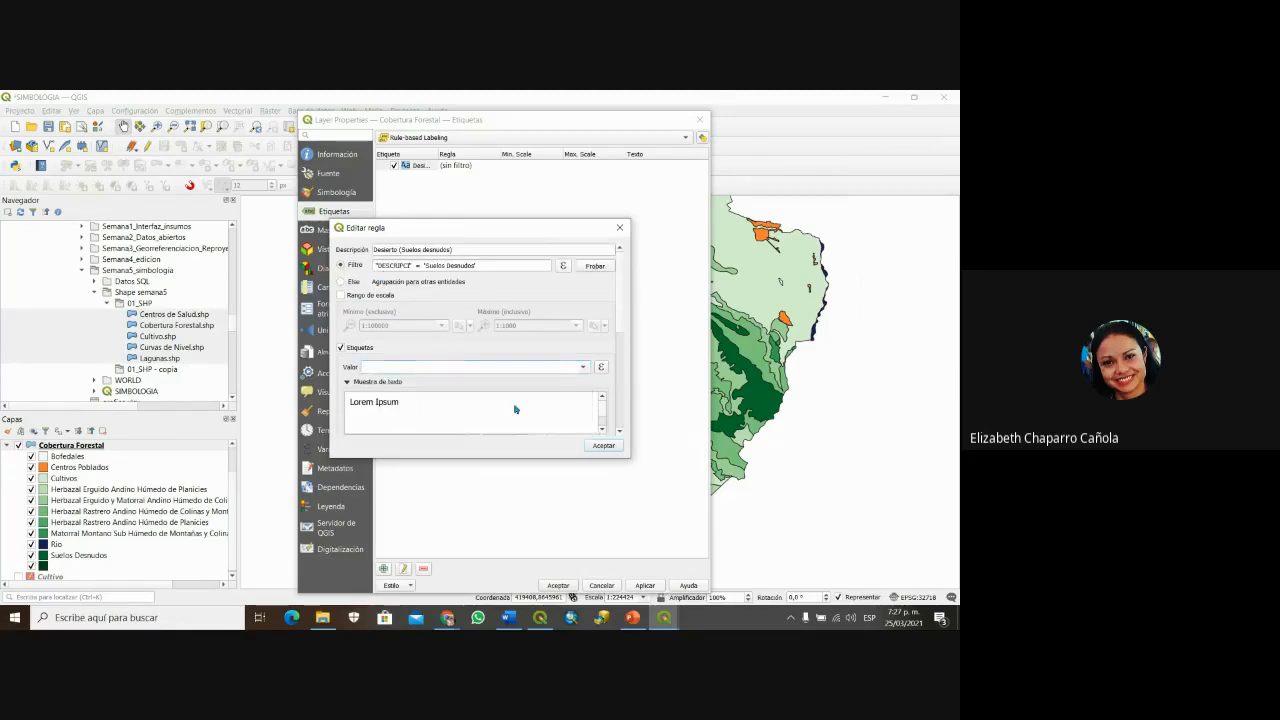
{"action": "scroll", "coordinate": [548, 394], "scroll_direction": "down", "scroll_amount": 3}
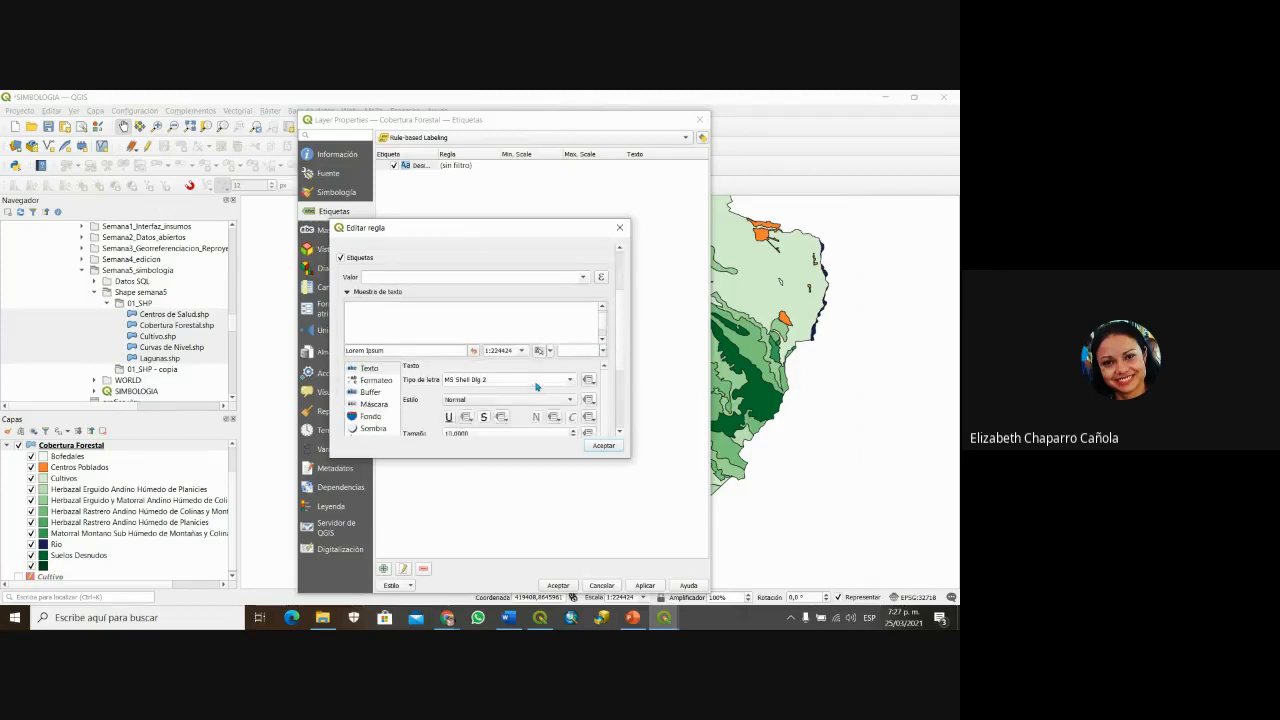
{"action": "scroll", "coordinate": [536, 386], "scroll_direction": "down", "scroll_amount": 1}
Step: Set the rule's label font to MV Boli, size 14, red colour, and save the rule
{"action": "left_click", "coordinate": [570, 350]}
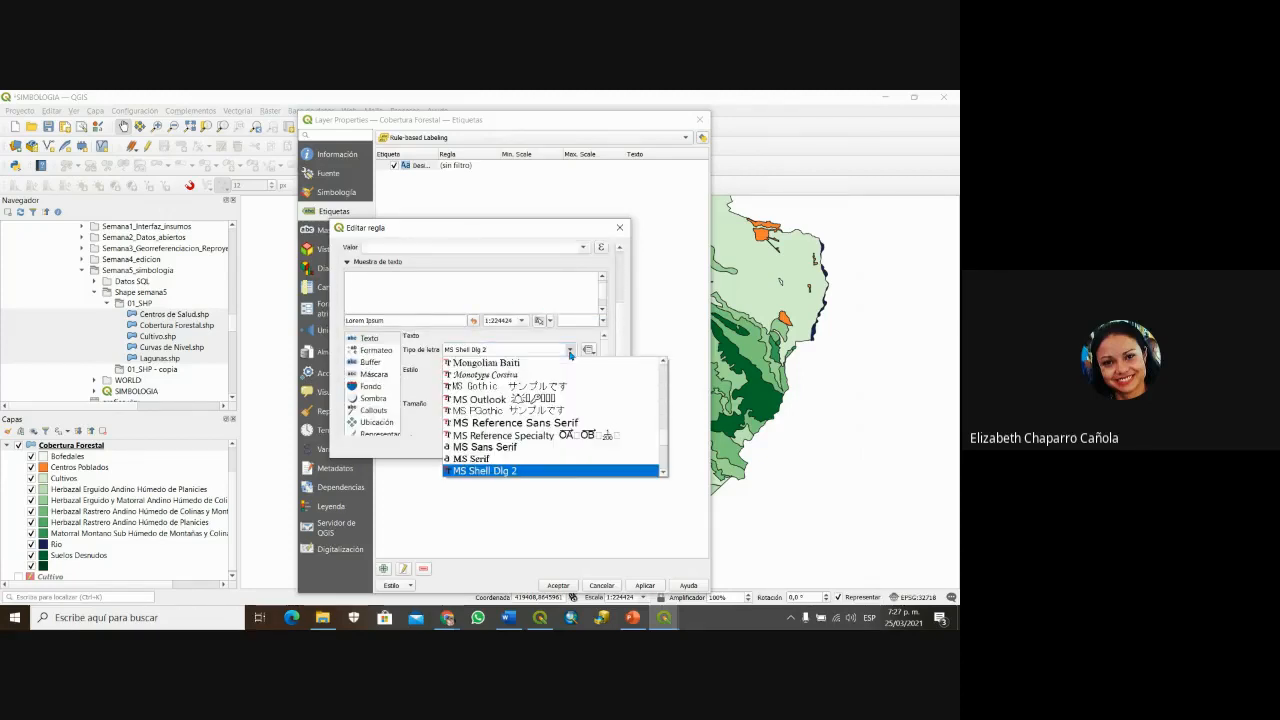
{"action": "scroll", "coordinate": [555, 390], "scroll_direction": "down", "scroll_amount": 2}
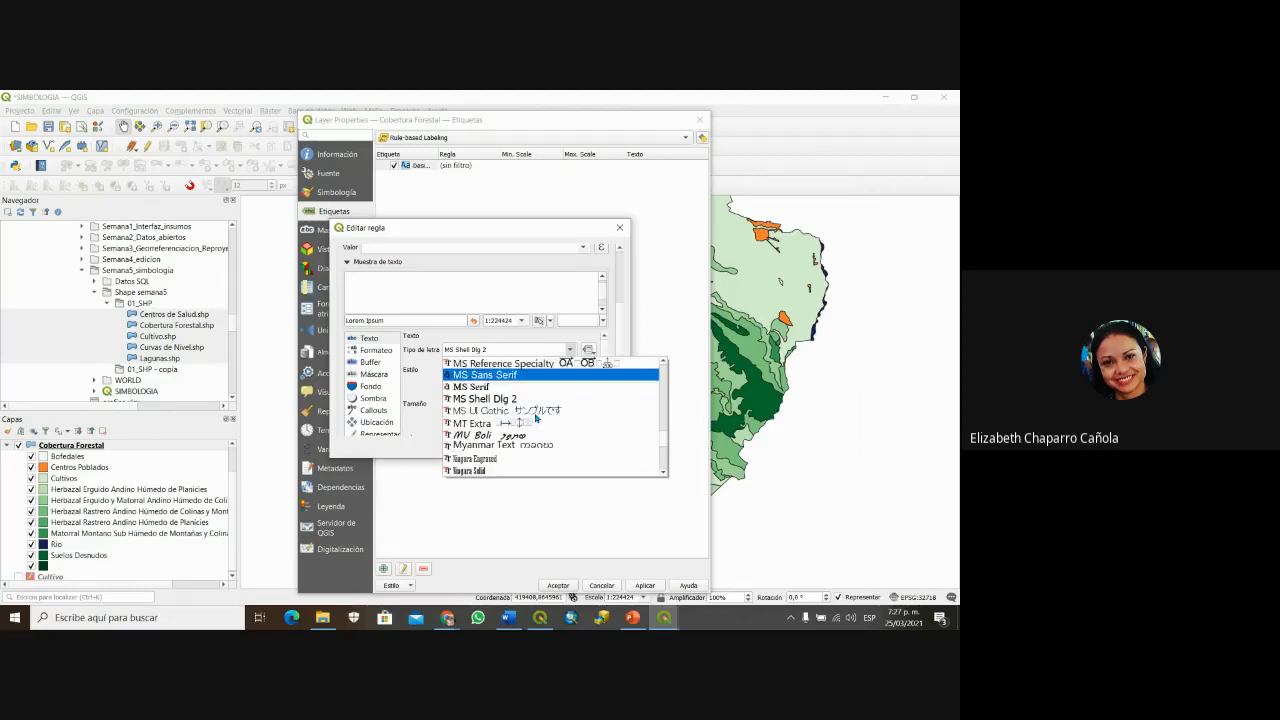
{"action": "left_click", "coordinate": [532, 436]}
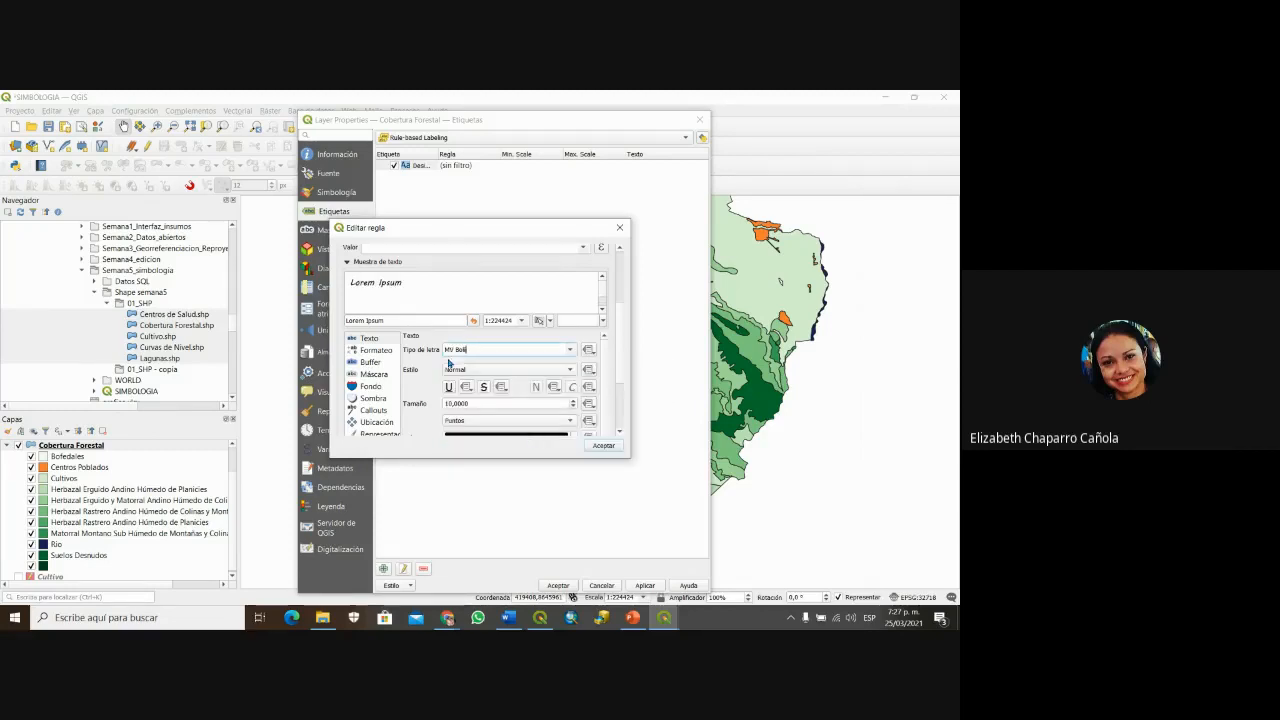
{"action": "triple_click", "coordinate": [460, 404]}
{"action": "type", "text": "14"}
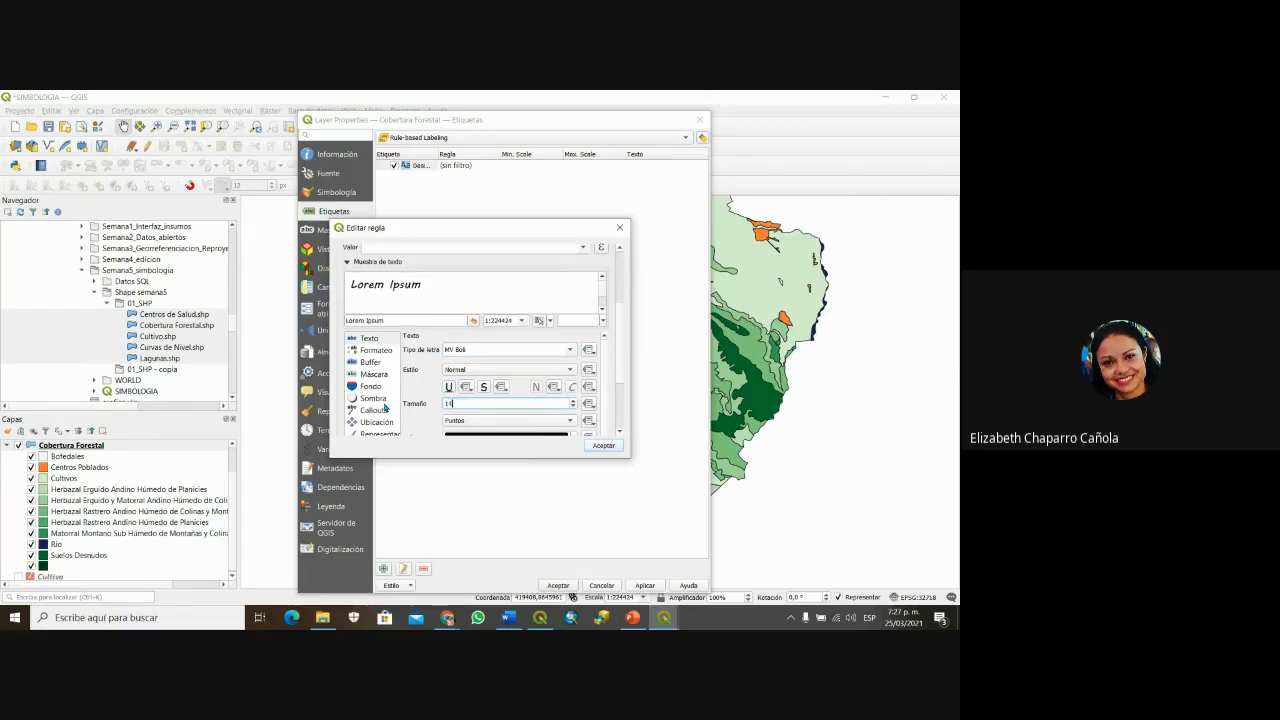
{"action": "scroll", "coordinate": [620, 400], "scroll_direction": "down", "scroll_amount": 2}
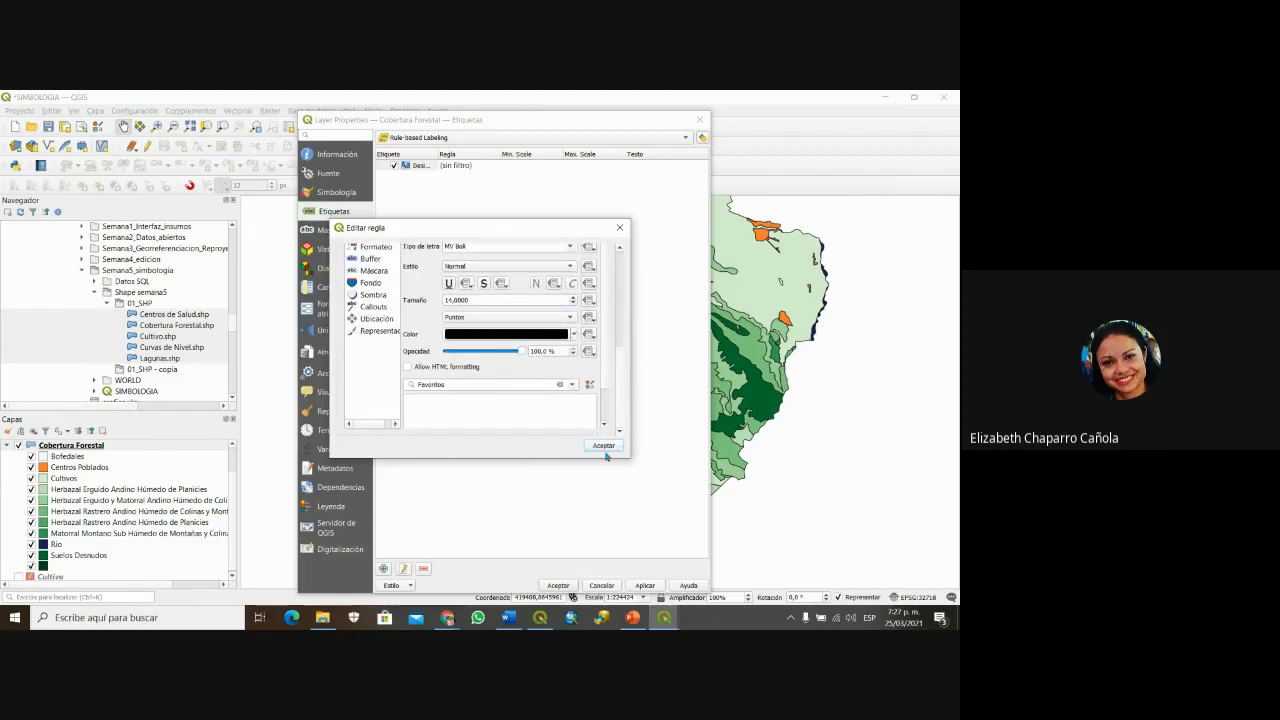
{"action": "left_click", "coordinate": [573, 334]}
{"action": "left_click", "coordinate": [555, 426]}
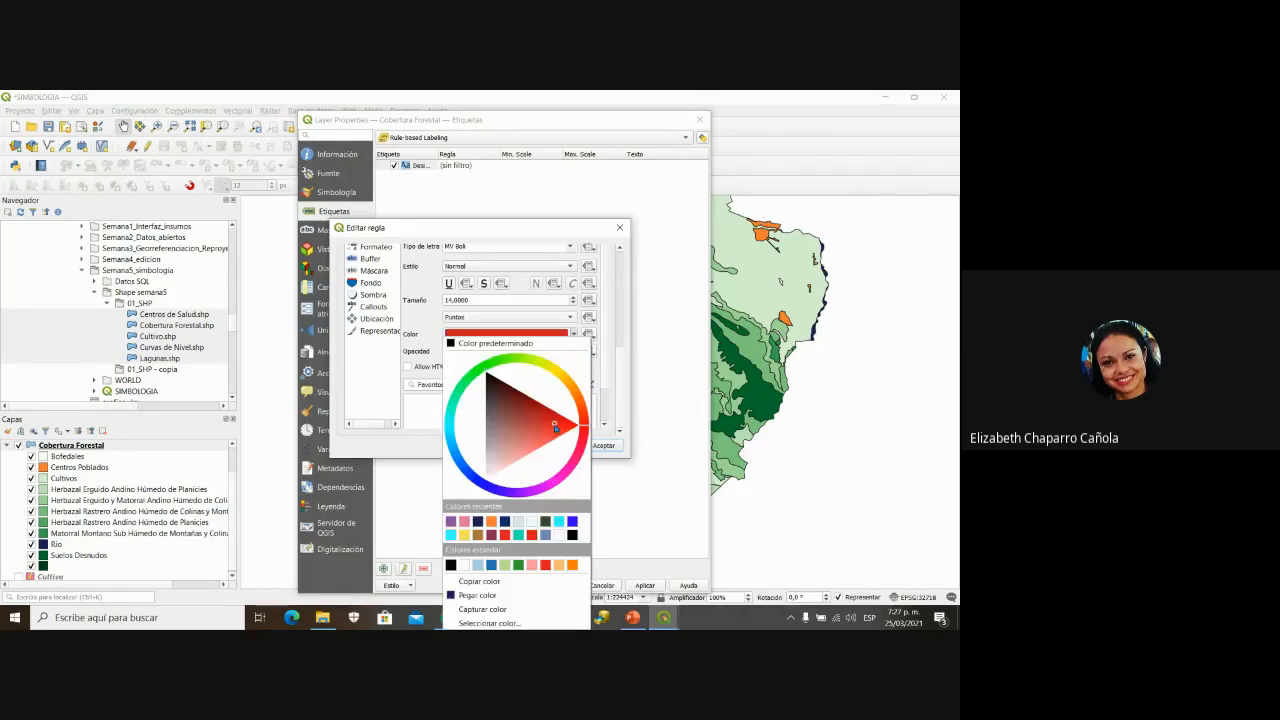
{"action": "left_click", "coordinate": [609, 447]}
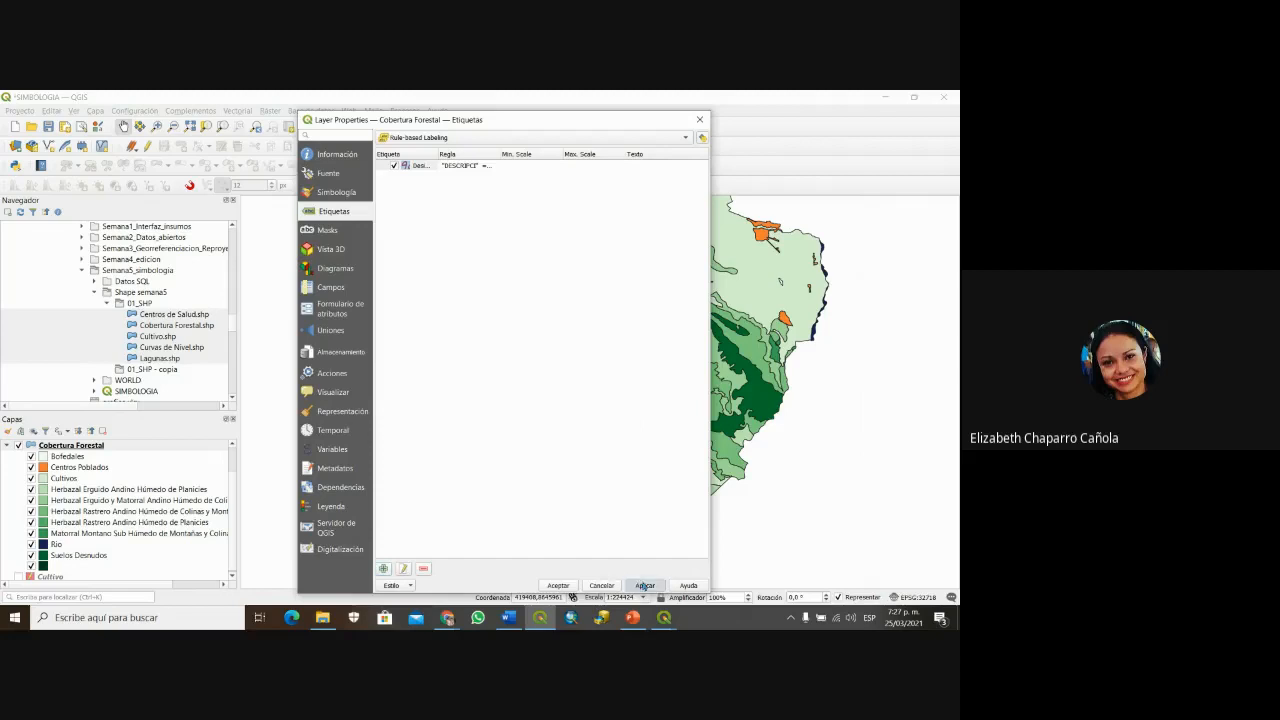
Step: Confirm the Cobertura Forestal properties and reframe the map to the full study area
{"action": "left_click", "coordinate": [567, 589]}
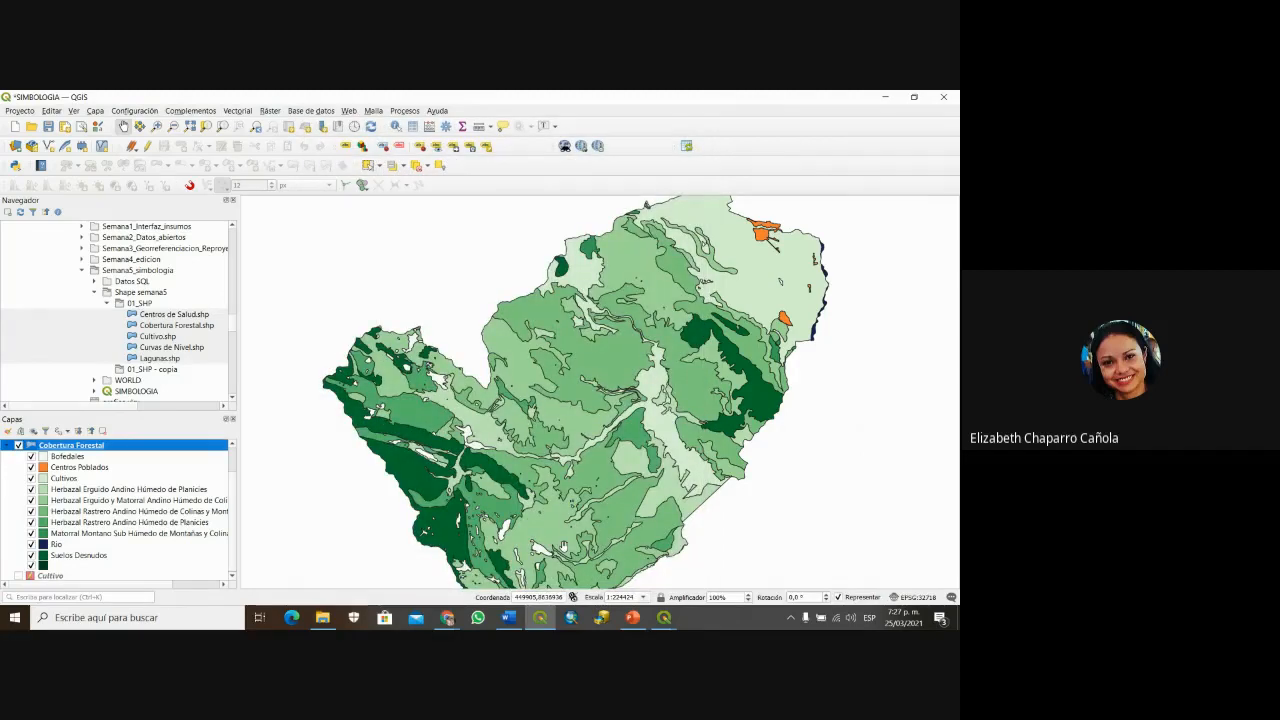
{"action": "left_click_drag", "start_coordinate": [593, 465], "coordinate": [591, 333]}
{"action": "scroll", "coordinate": [586, 441], "scroll_direction": "down", "scroll_amount": 1}
{"action": "scroll", "coordinate": [584, 434], "scroll_direction": "up", "scroll_amount": 1}
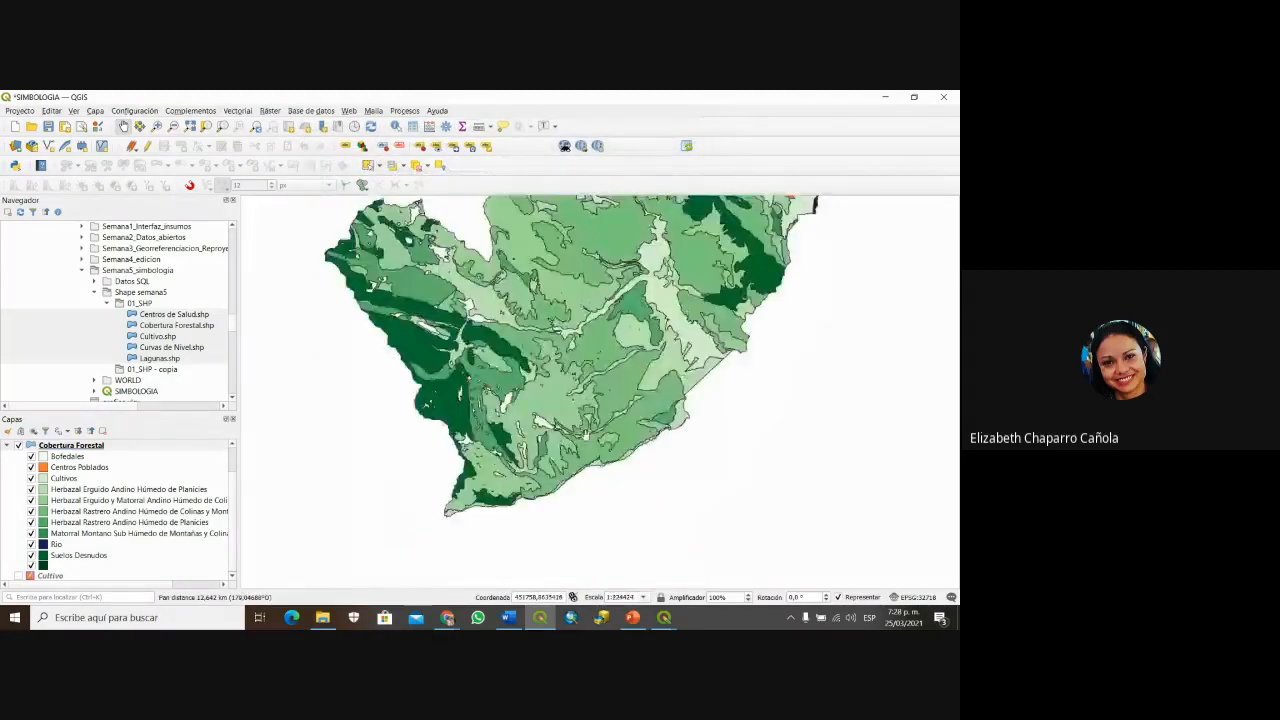
{"action": "left_click_drag", "start_coordinate": [563, 380], "coordinate": [564, 475]}
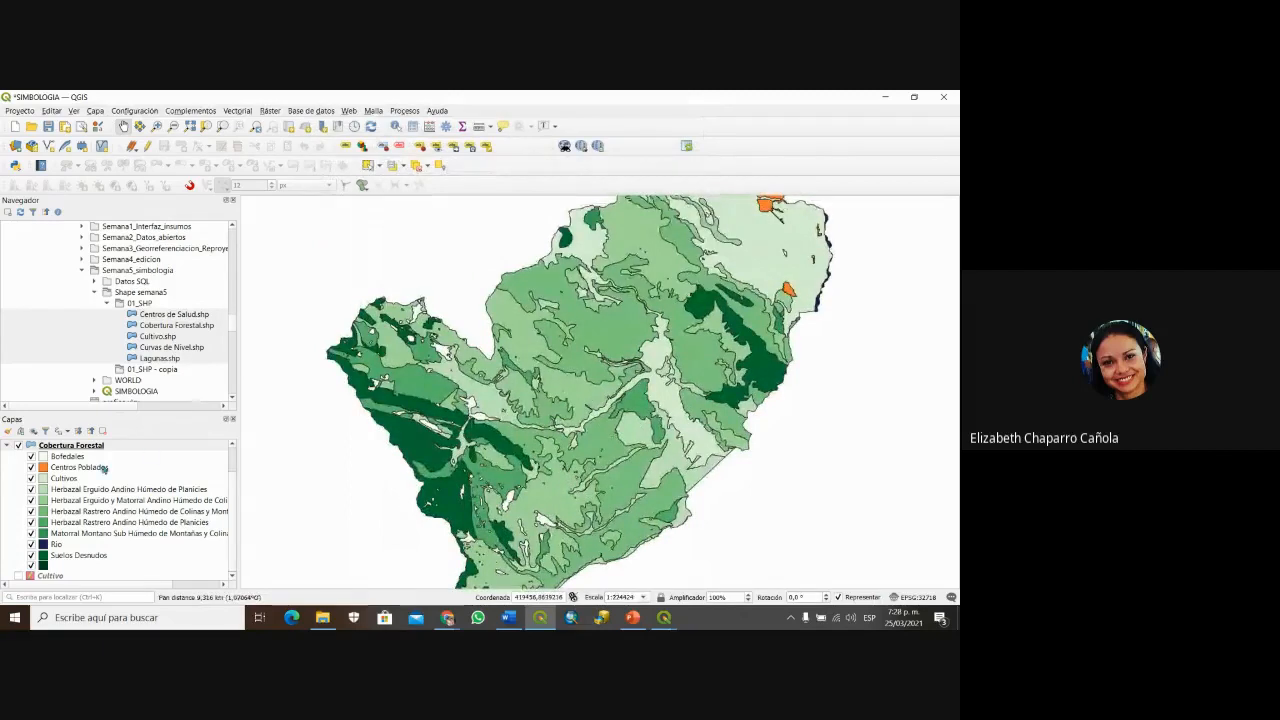
{"action": "scroll", "coordinate": [610, 421], "scroll_direction": "down", "scroll_amount": 1}
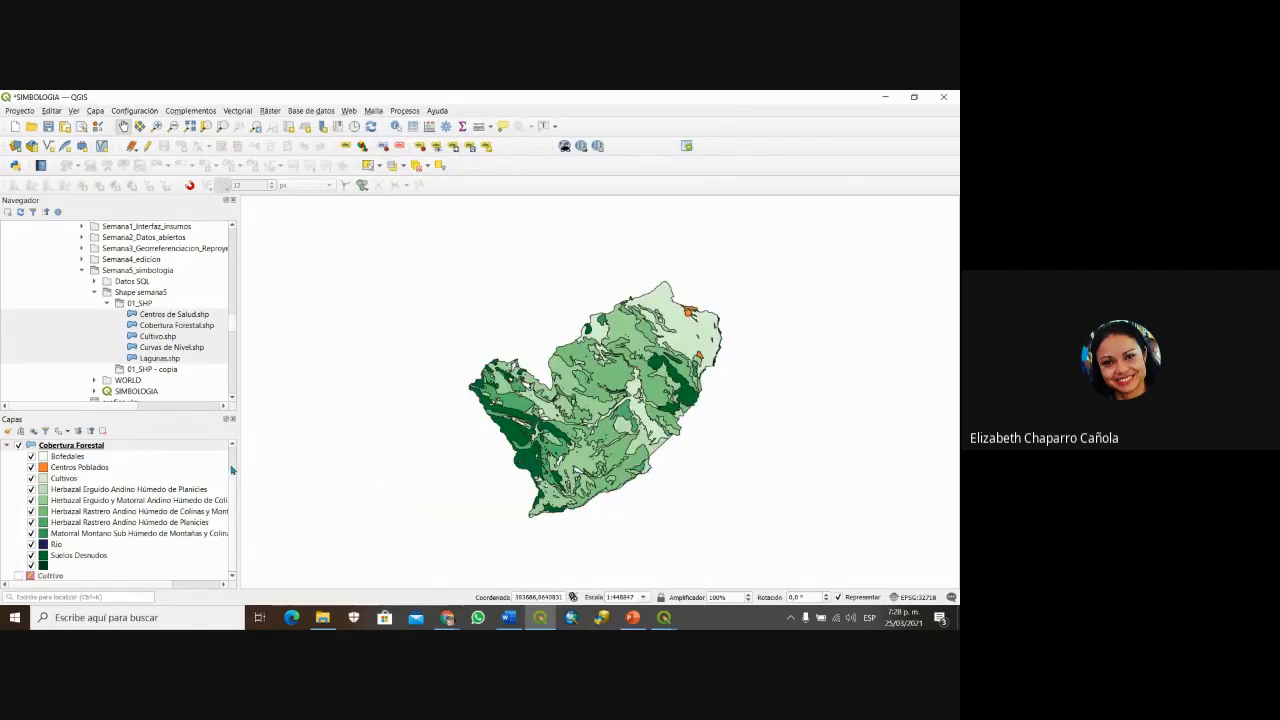
{"action": "scroll", "coordinate": [232, 478], "scroll_direction": "up", "scroll_amount": 1}
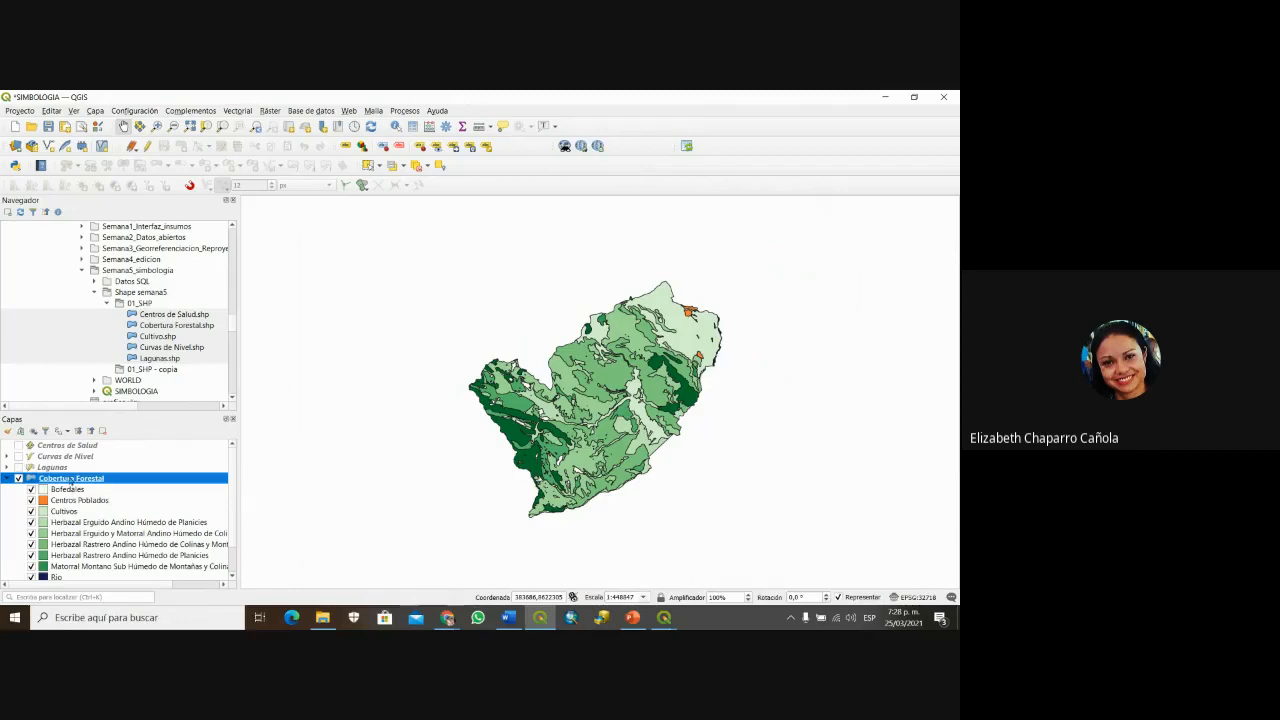
Step: Edit the Desierto rule to label with the DESCRIPCI field in red, then apply and close
{"action": "right_click", "coordinate": [70, 479]}
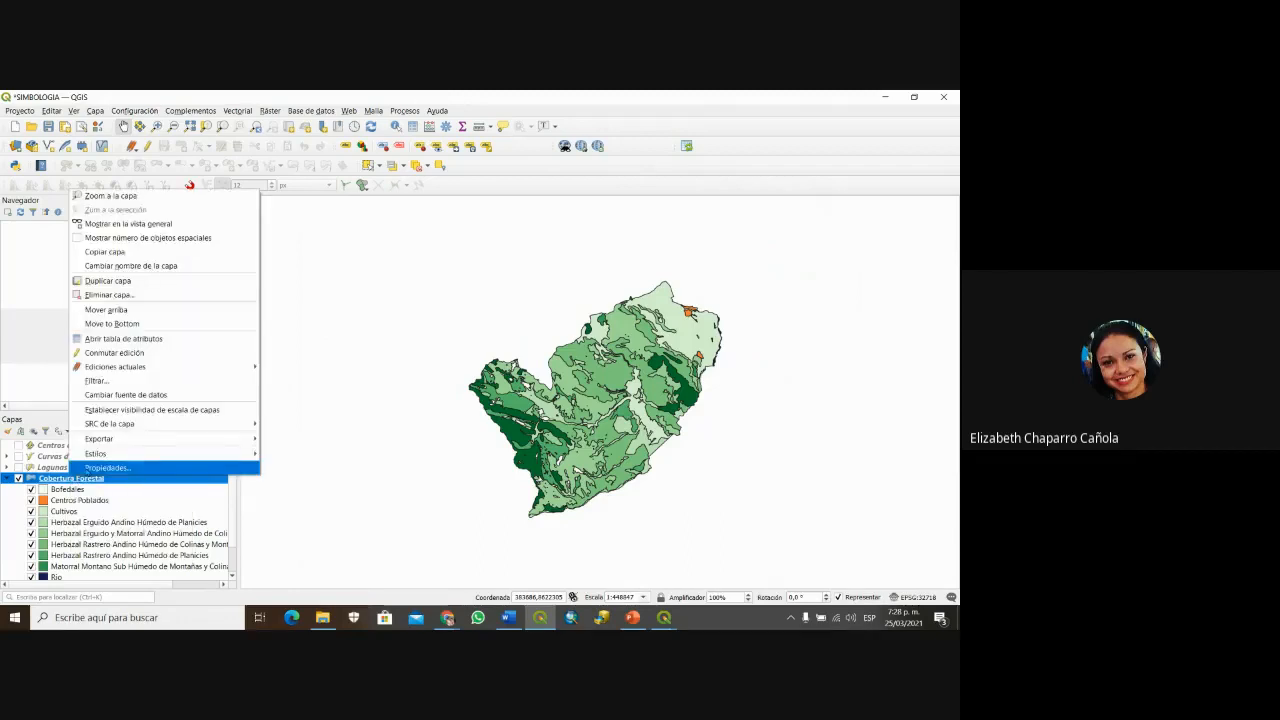
{"action": "left_click", "coordinate": [88, 467]}
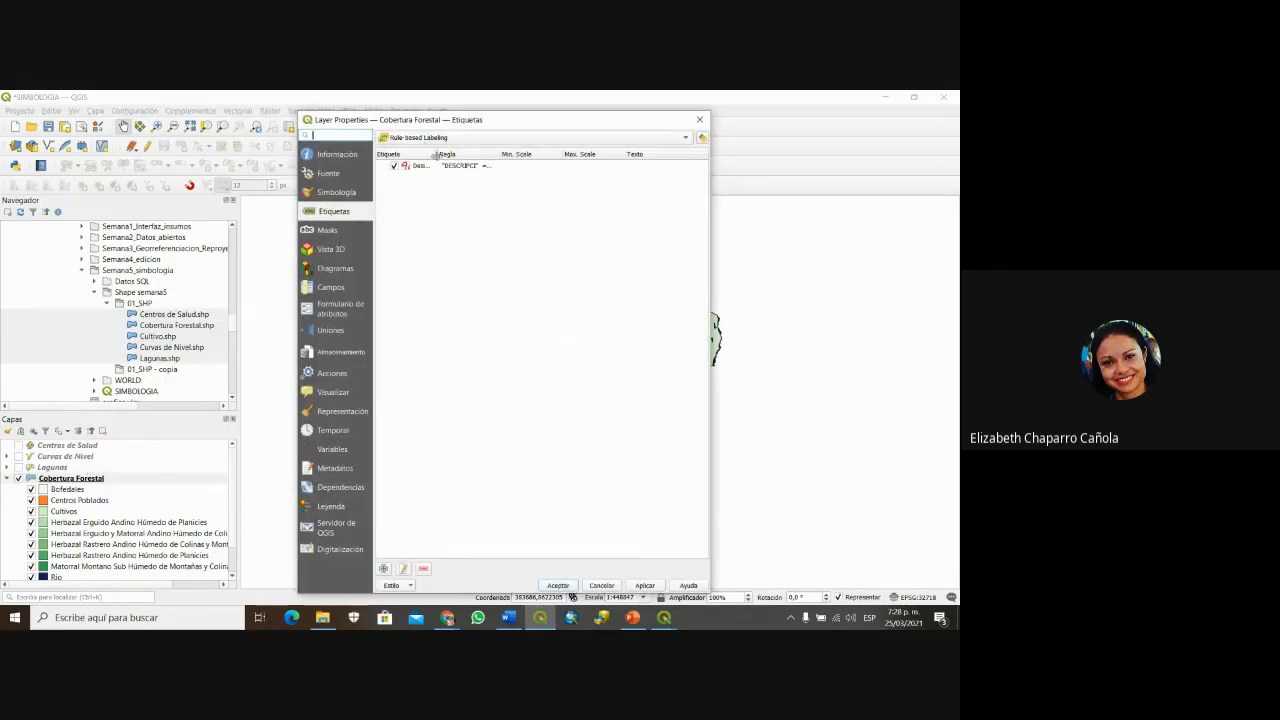
{"action": "left_click", "coordinate": [445, 167]}
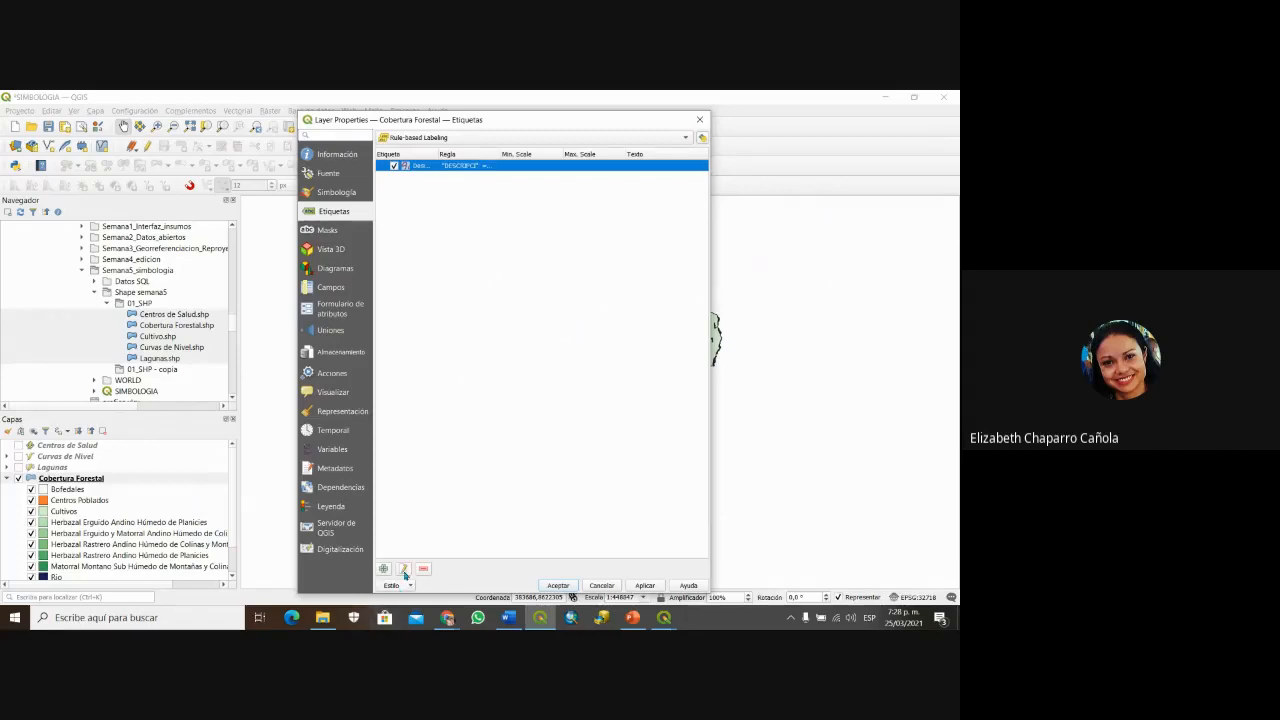
{"action": "double_click", "coordinate": [445, 166]}
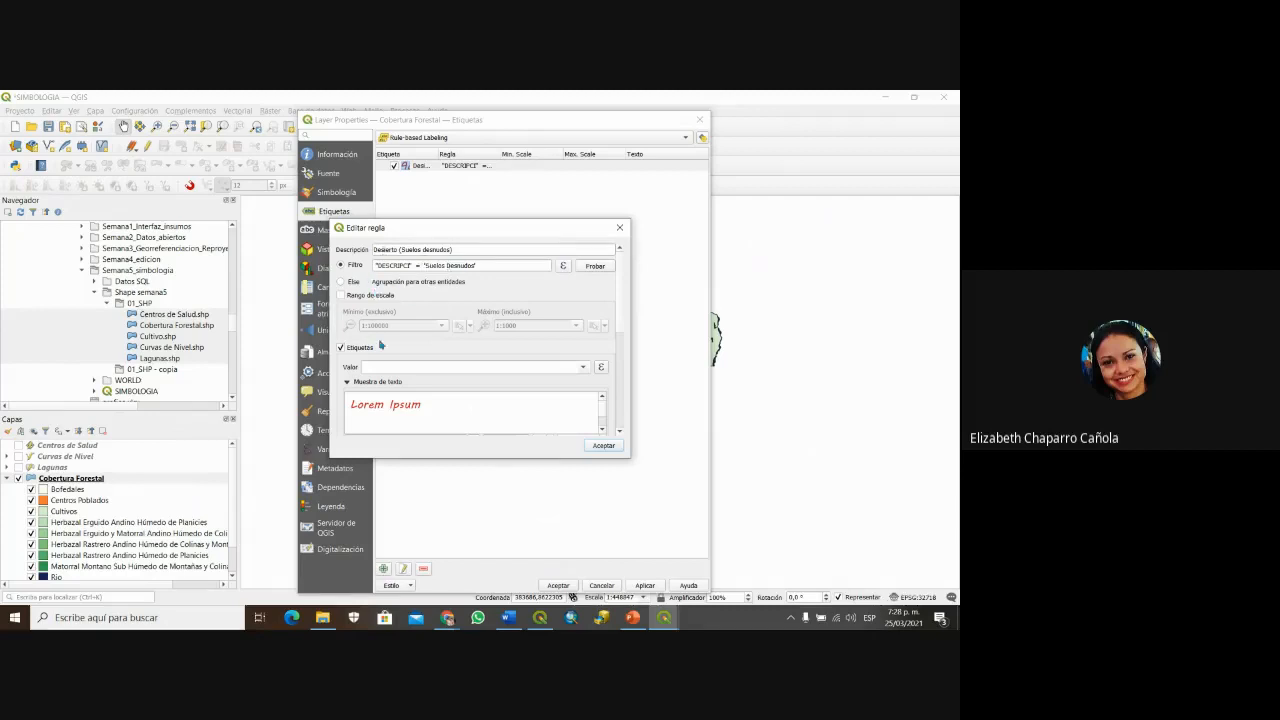
{"action": "left_click", "coordinate": [584, 369]}
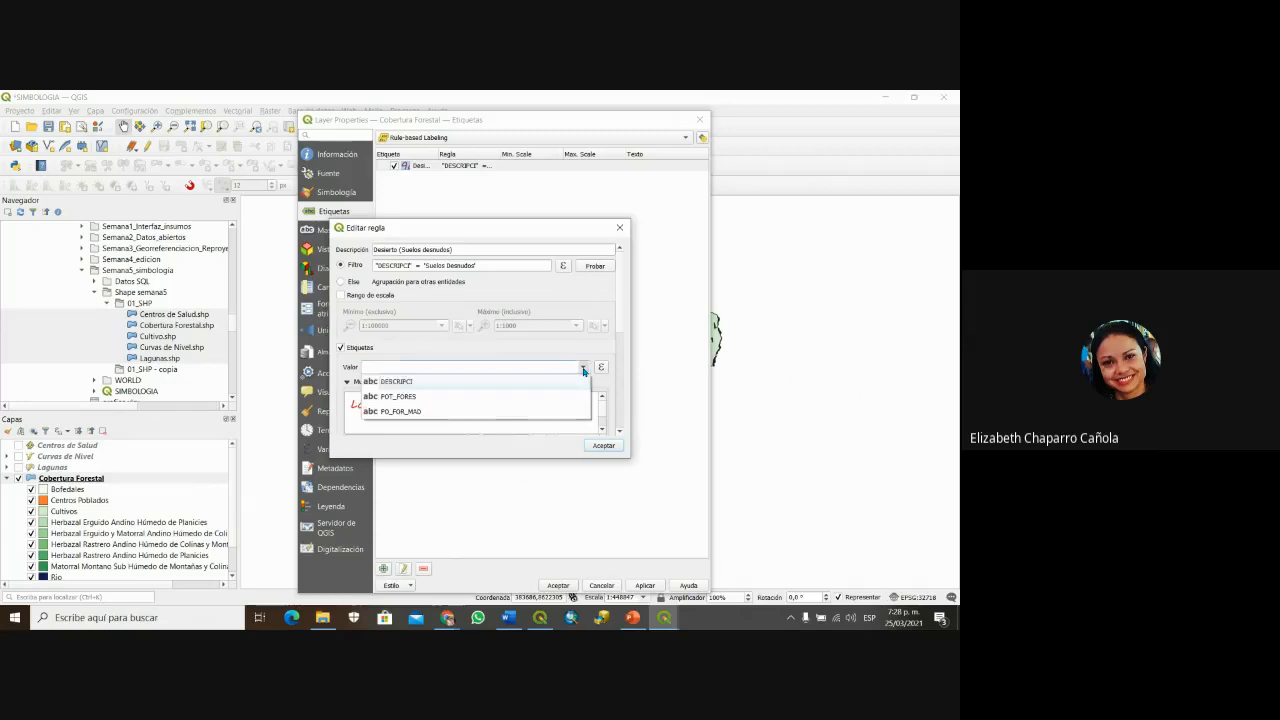
{"action": "left_click", "coordinate": [392, 381]}
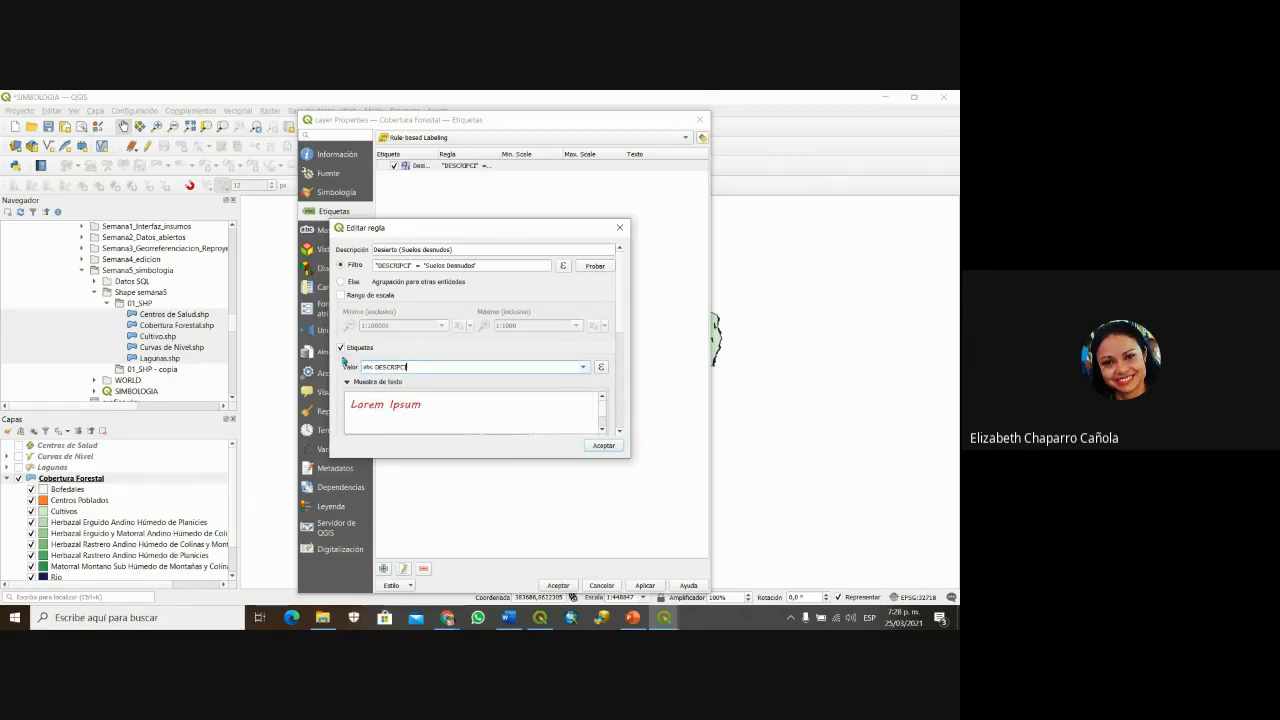
{"action": "left_click_drag", "start_coordinate": [622, 322], "coordinate": [628, 436]}
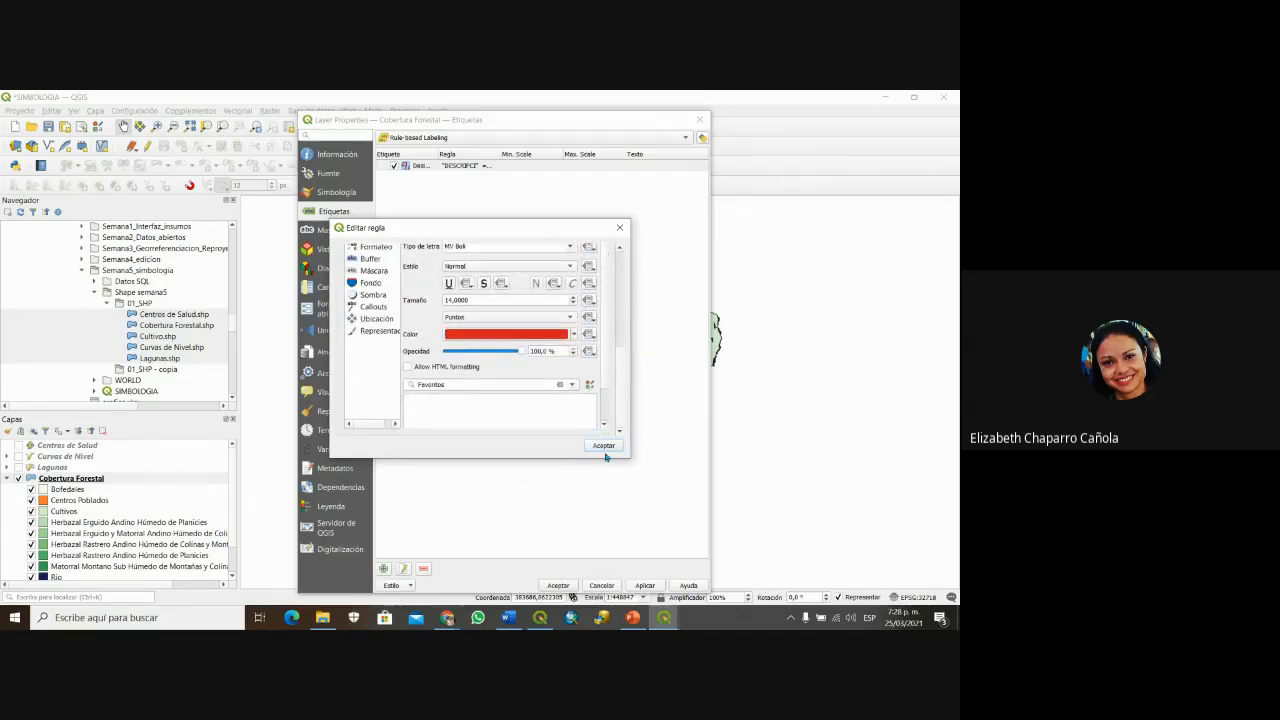
{"action": "left_click", "coordinate": [603, 445]}
{"action": "left_click", "coordinate": [645, 585]}
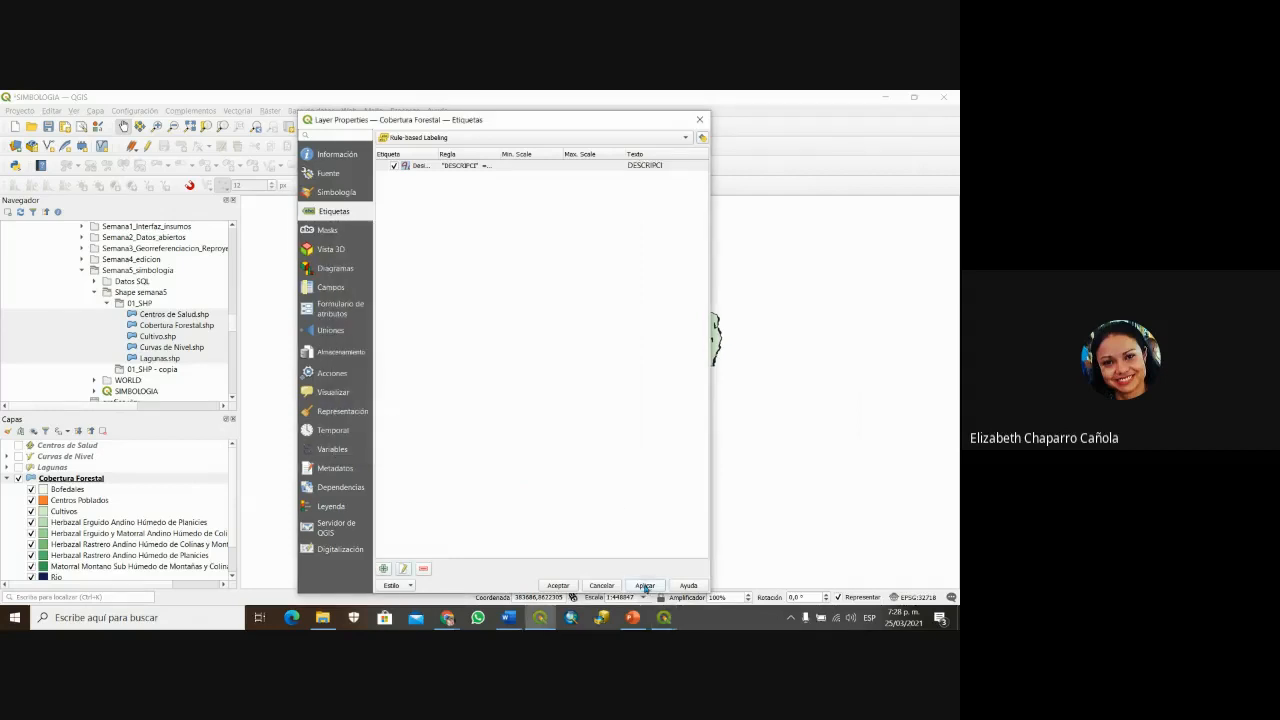
{"action": "left_click", "coordinate": [558, 585]}
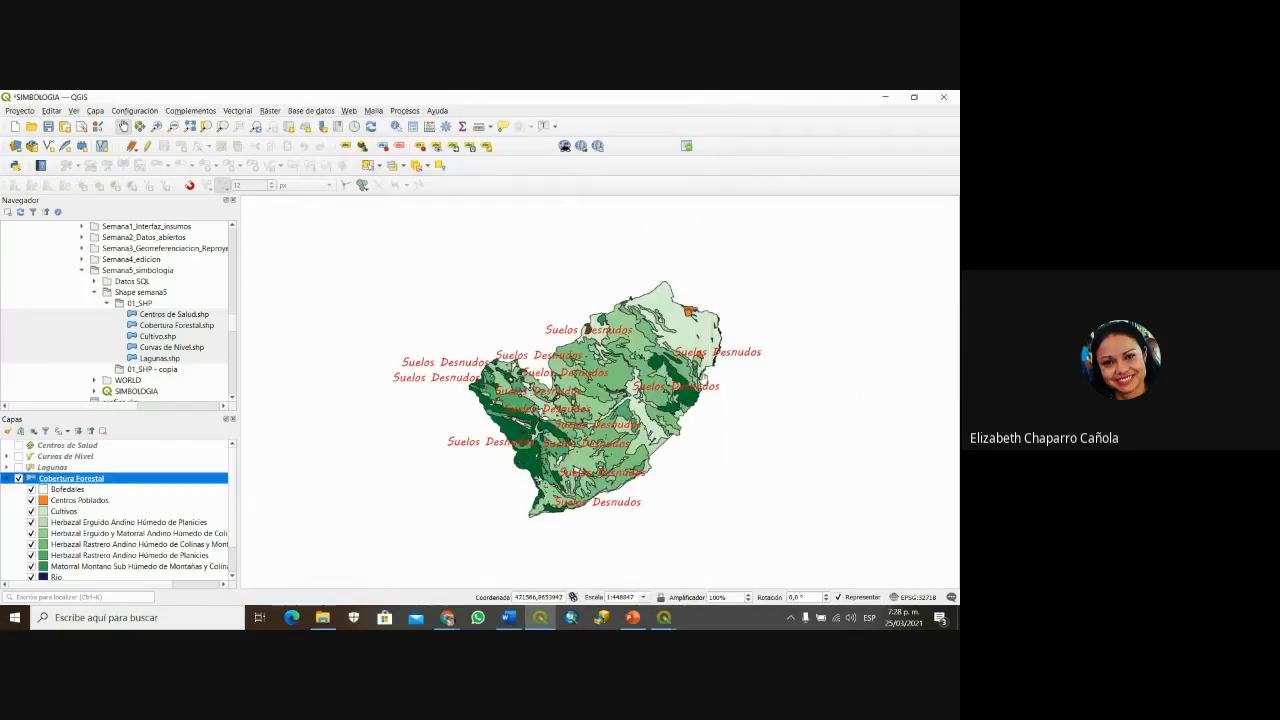
Step: Zoom and pan across the forest cover map to inspect the red Suelos Desnudos labels, including the western ones
{"action": "scroll", "coordinate": [700, 380], "scroll_direction": "up", "scroll_amount": 1}
{"action": "left_click_drag", "start_coordinate": [700, 380], "coordinate": [807, 346]}
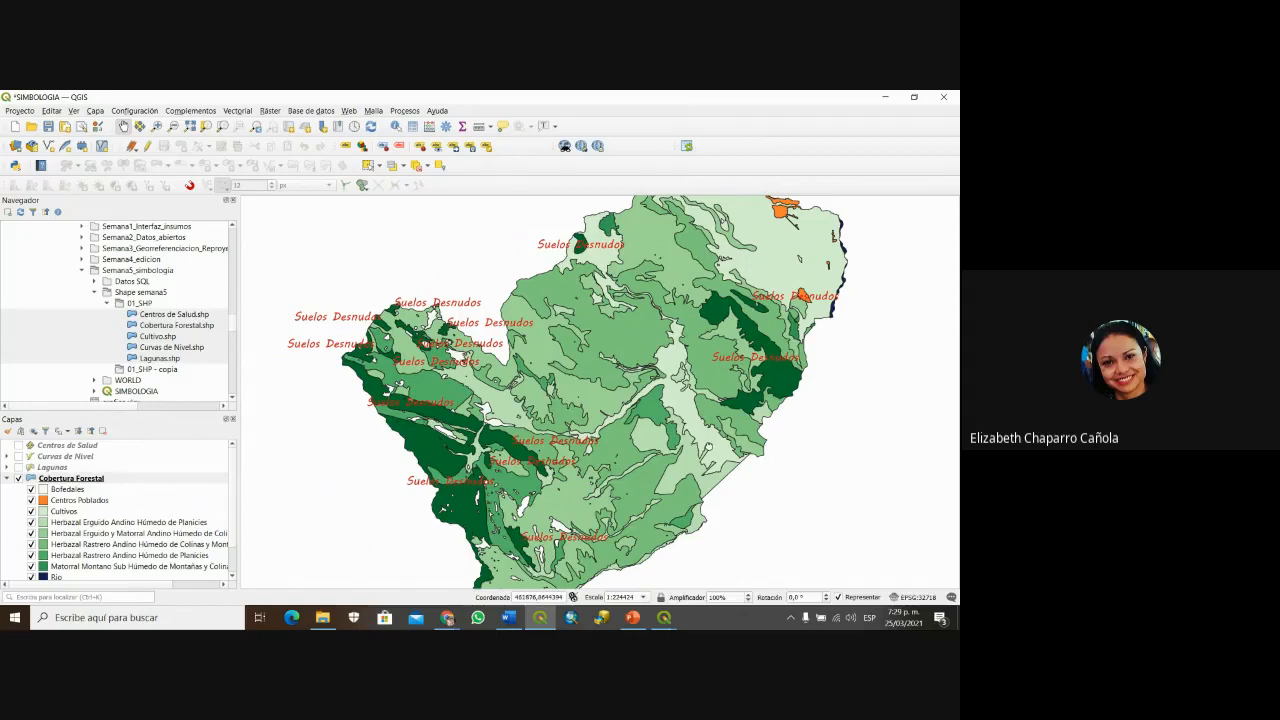
{"action": "left_click_drag", "start_coordinate": [600, 400], "coordinate": [574, 355]}
{"action": "left_click_drag", "start_coordinate": [684, 401], "coordinate": [680, 395]}
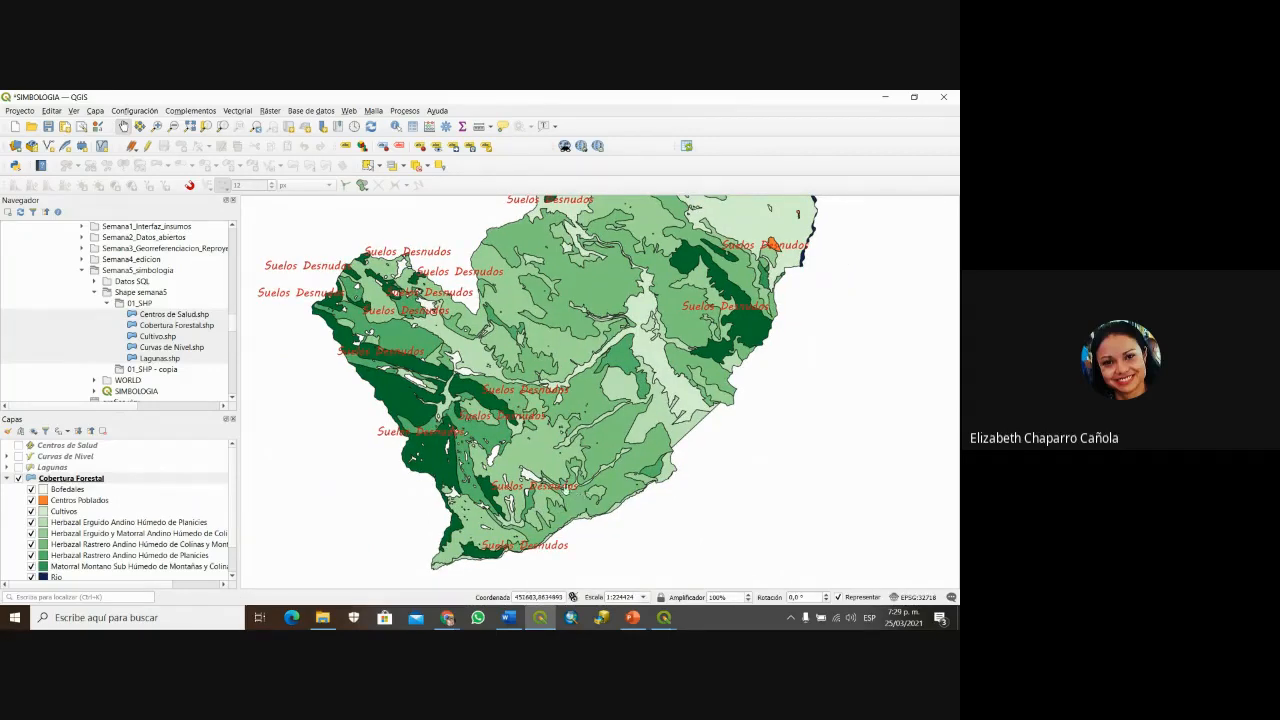
{"action": "left_click_drag", "start_coordinate": [498, 443], "coordinate": [504, 425]}
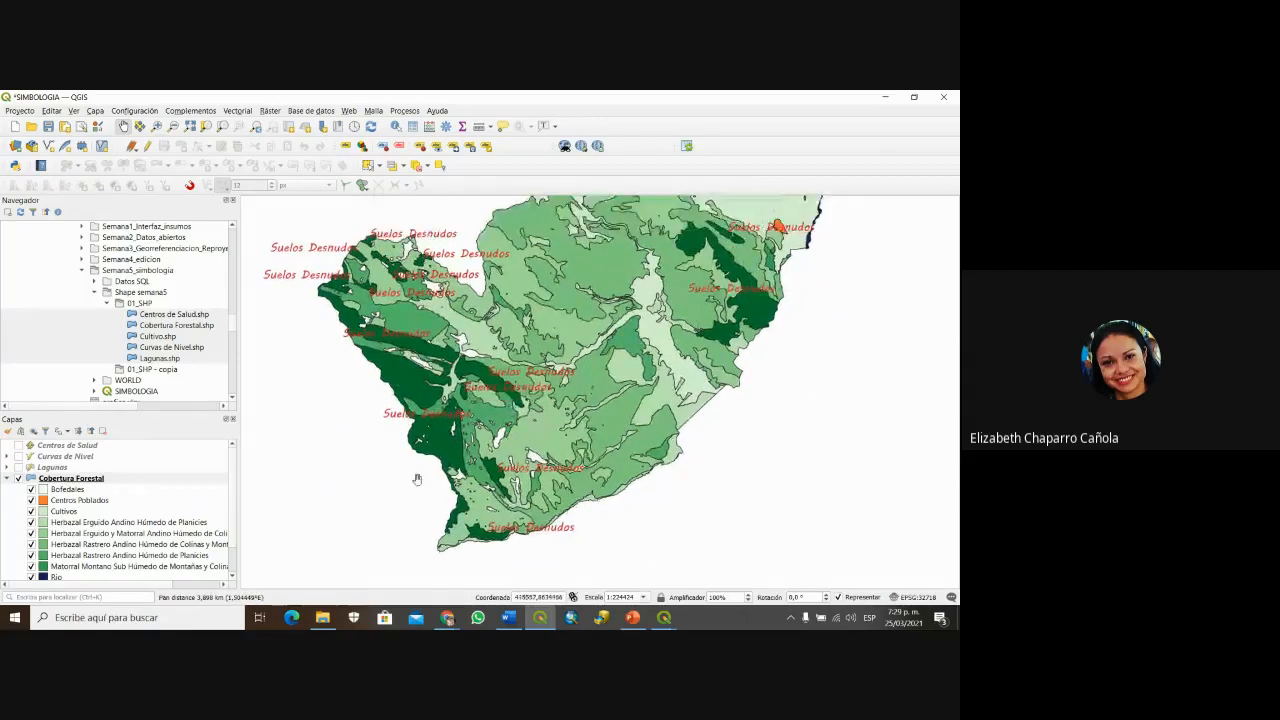
{"action": "scroll", "coordinate": [515, 412], "scroll_direction": "down", "scroll_amount": 1}
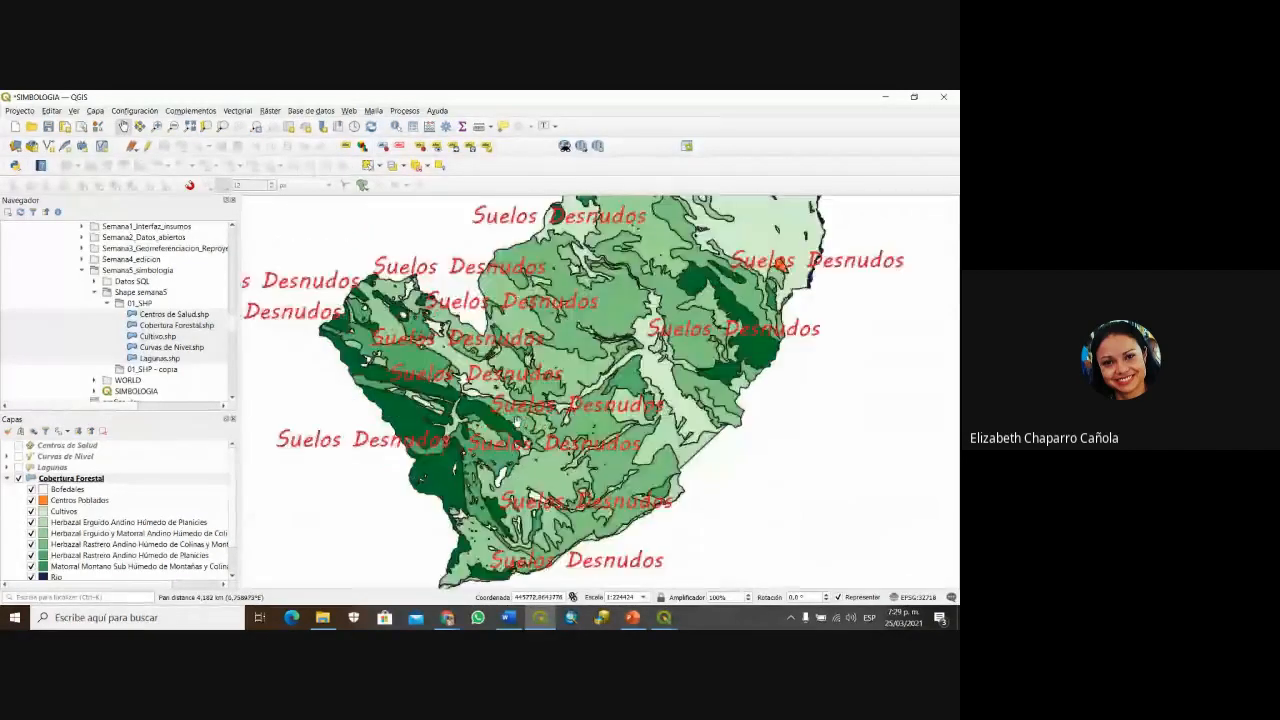
{"action": "scroll", "coordinate": [518, 420], "scroll_direction": "up", "scroll_amount": 1}
Step: In Cobertura Forestal's Etiquetas, review the Suelos desnudos rule's filter expression and keep DESCRIPCI as the label value
{"action": "right_click", "coordinate": [92, 480]}
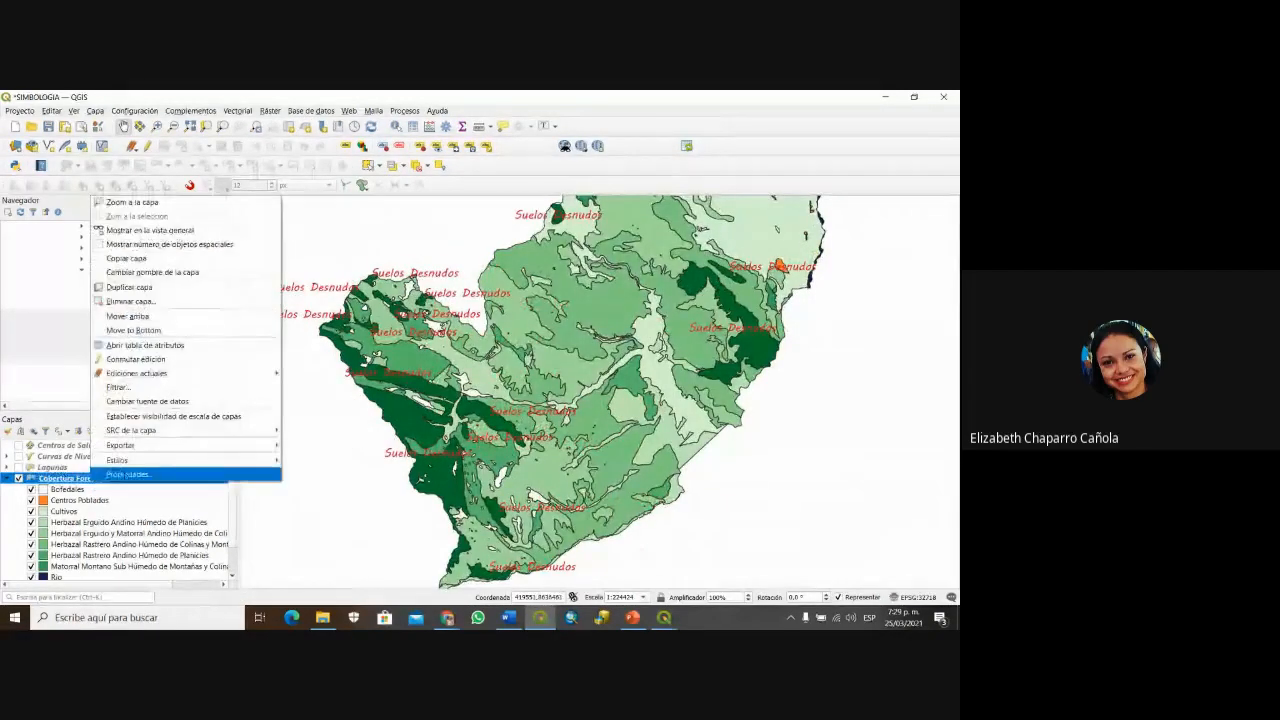
{"action": "left_click", "coordinate": [125, 474]}
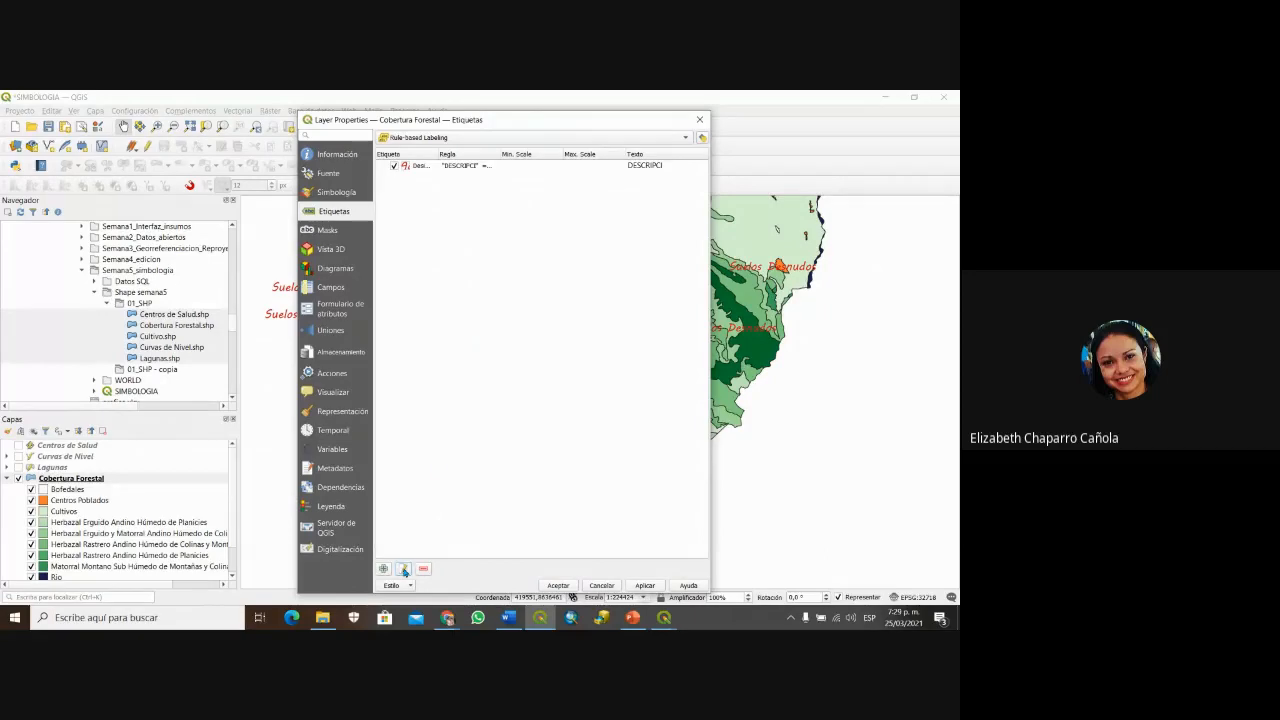
{"action": "left_click", "coordinate": [450, 165]}
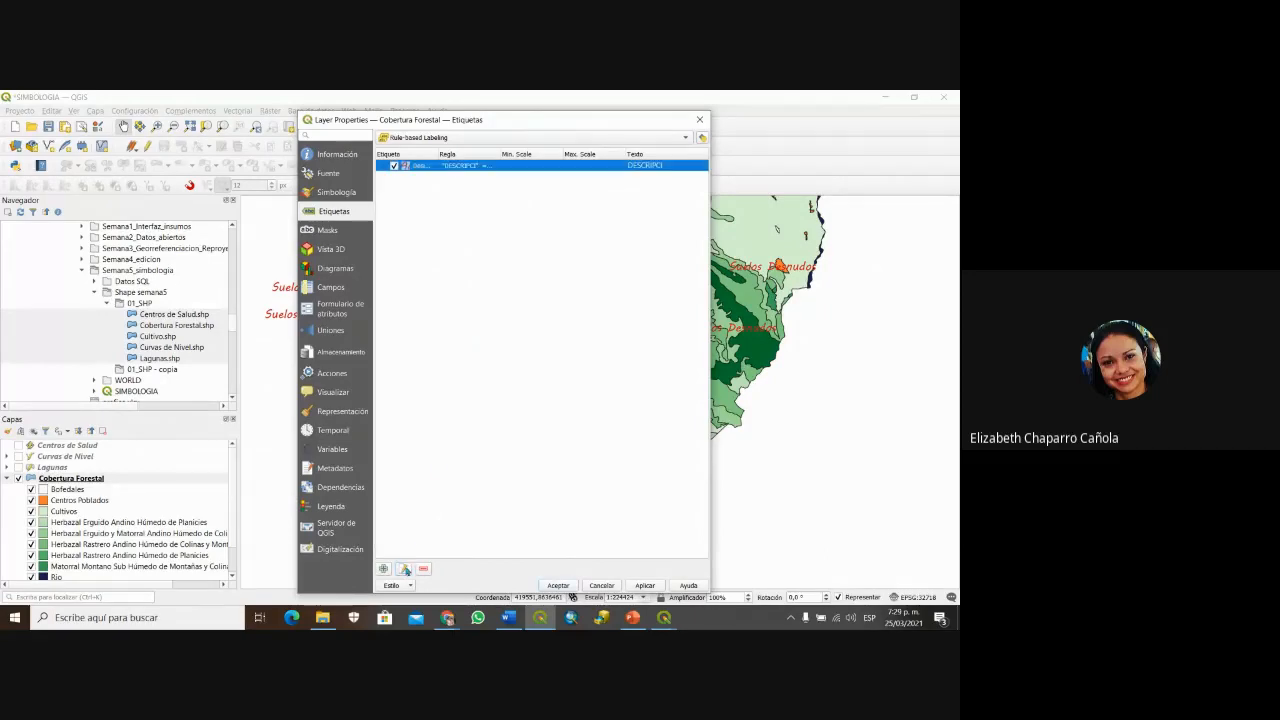
{"action": "left_click", "coordinate": [405, 568]}
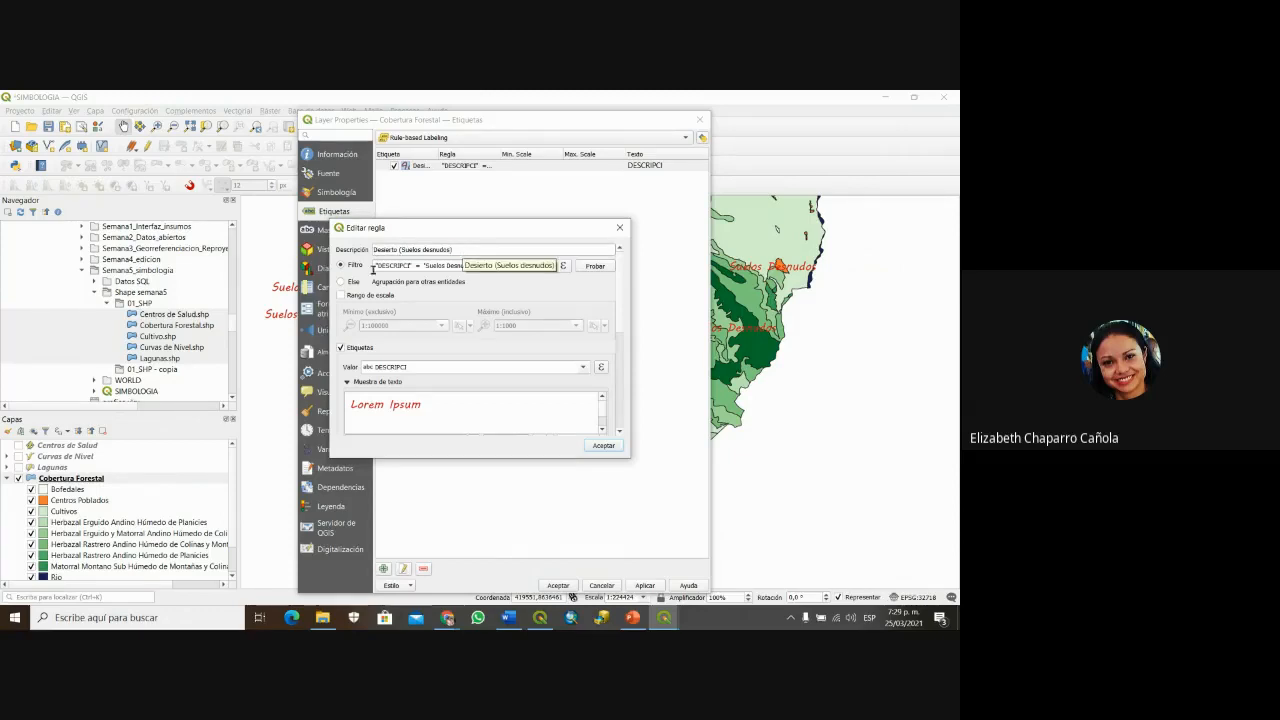
{"action": "left_click", "coordinate": [564, 267]}
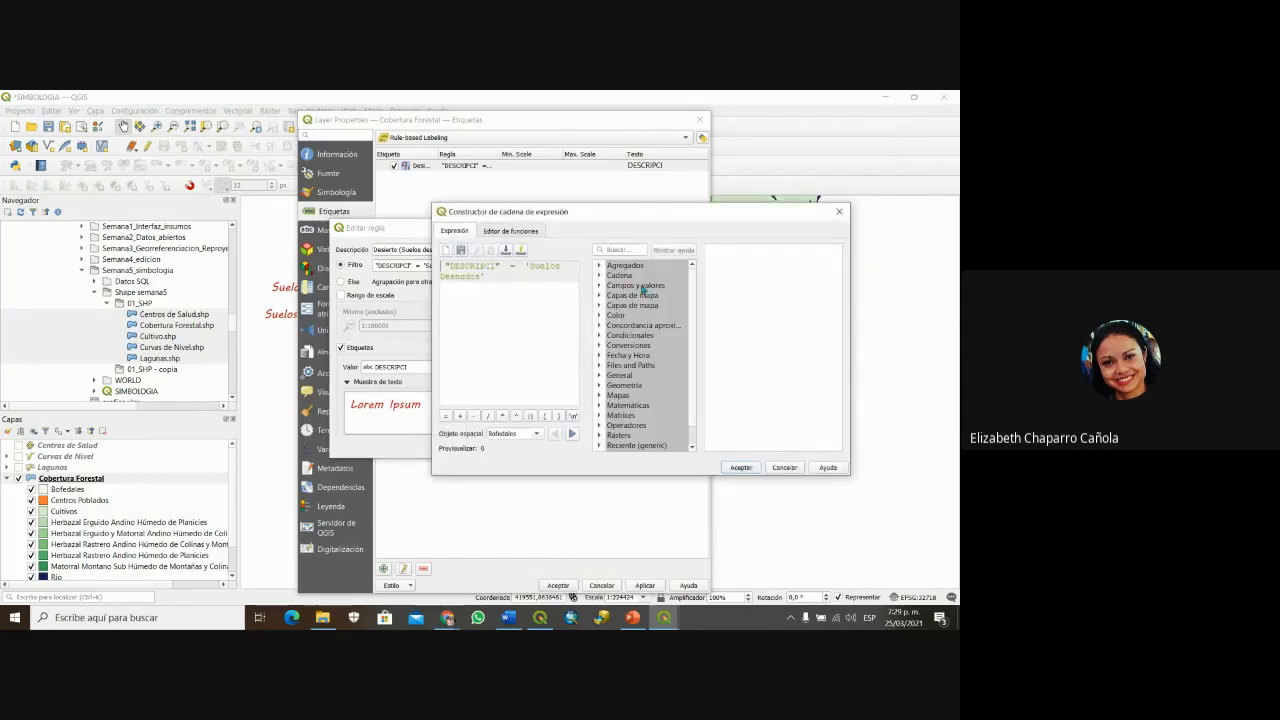
{"action": "left_click", "coordinate": [797, 467]}
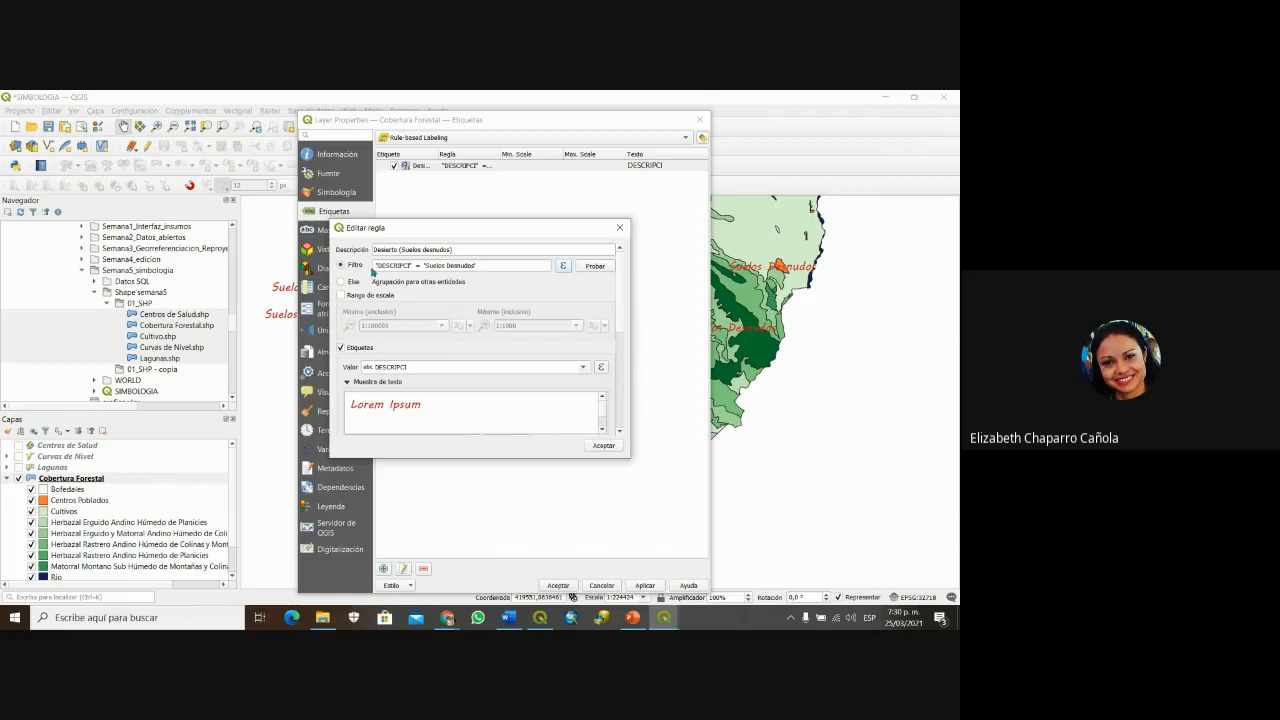
{"action": "left_click", "coordinate": [584, 369]}
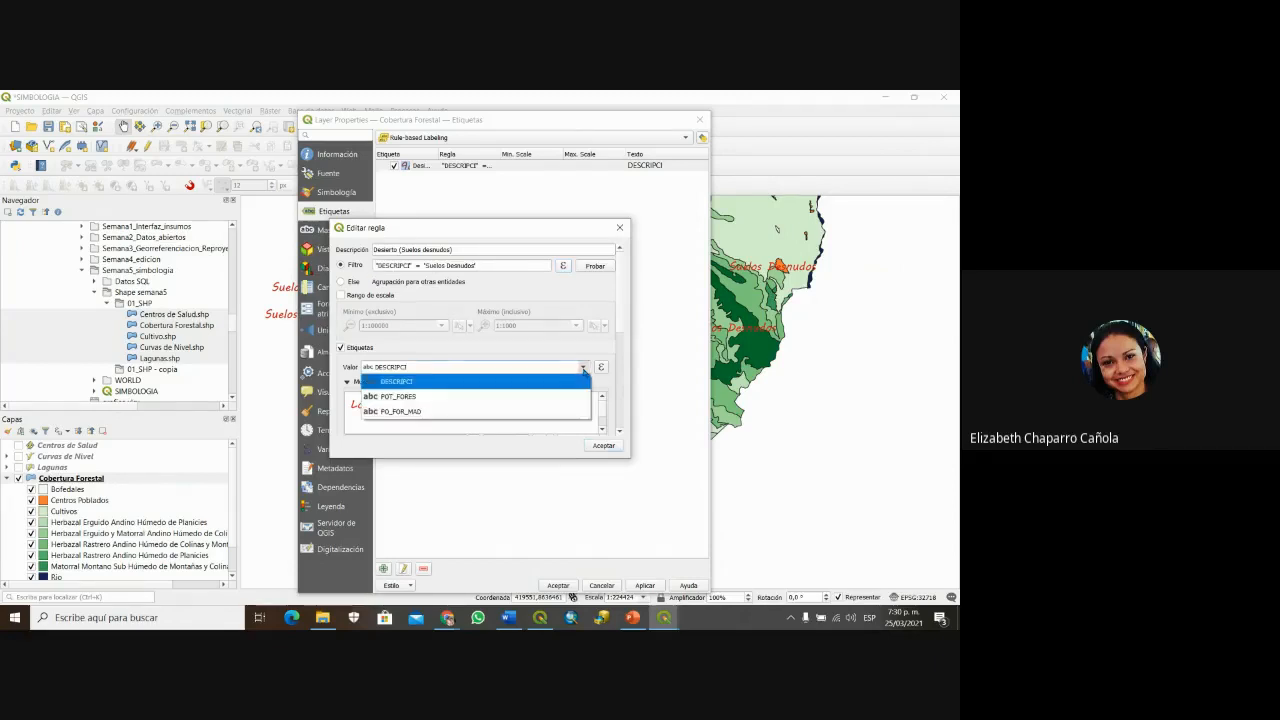
{"action": "left_click", "coordinate": [387, 384]}
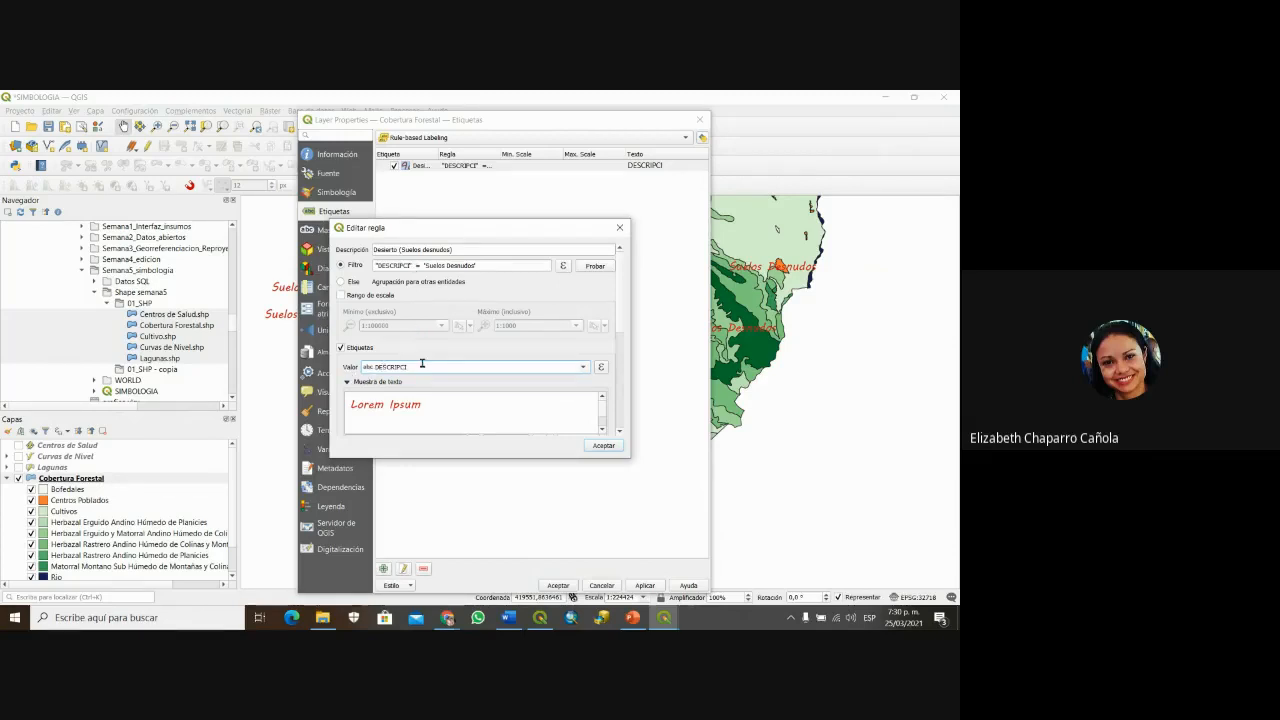
{"action": "left_click", "coordinate": [603, 446]}
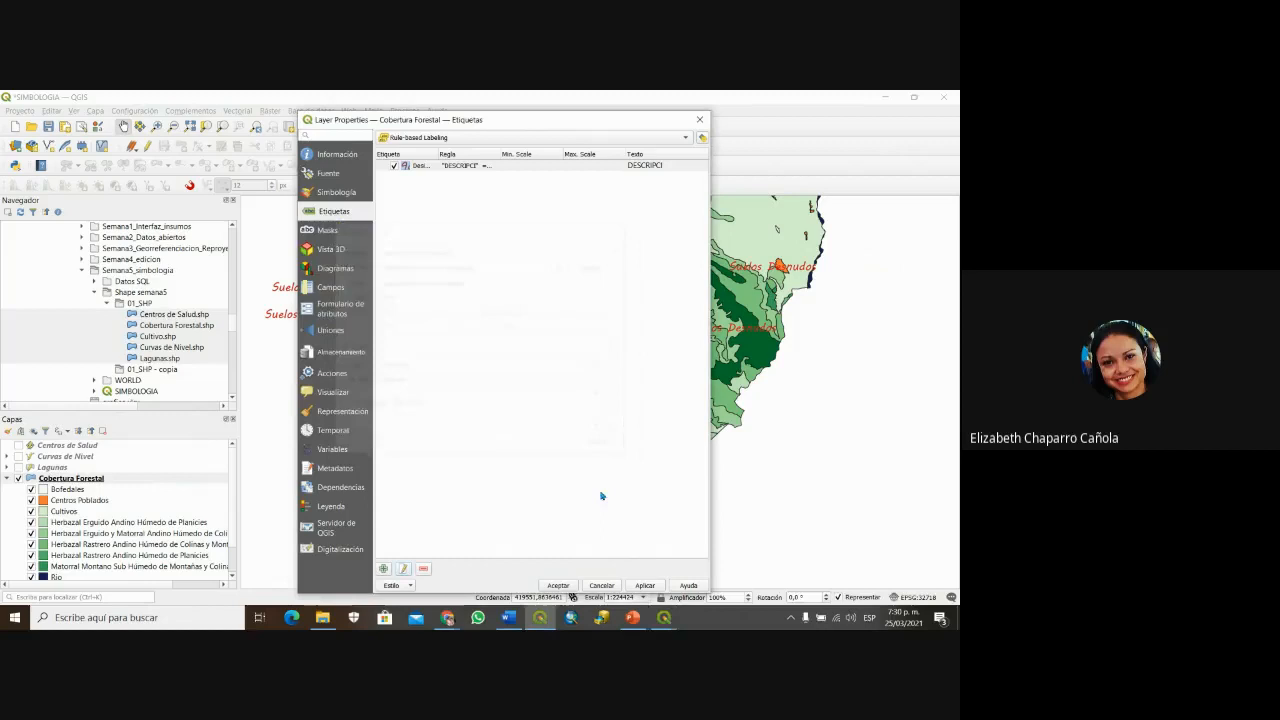
Step: Apply the label settings in Layer Properties and save the SIMBOLOGIA project
{"action": "left_click", "coordinate": [558, 585]}
{"action": "scroll", "coordinate": [716, 398], "scroll_direction": "down", "scroll_amount": 1}
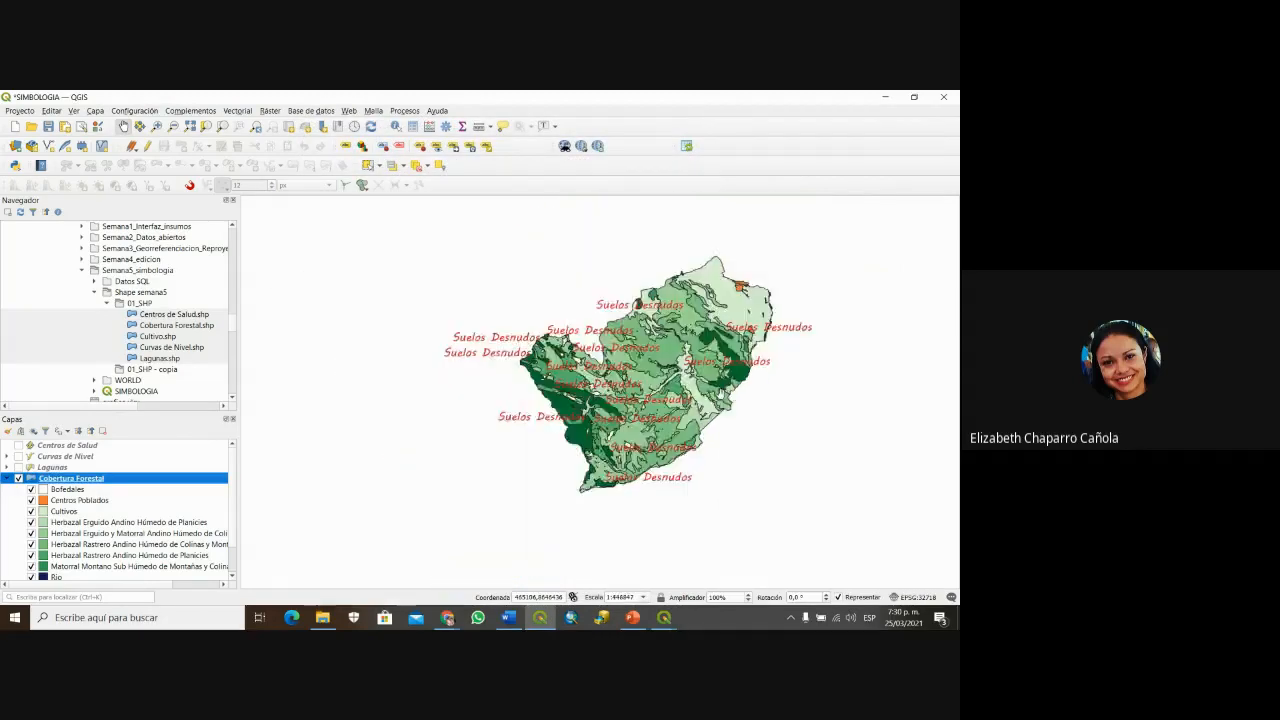
{"action": "scroll", "coordinate": [716, 398], "scroll_direction": "up", "scroll_amount": 1}
{"action": "scroll", "coordinate": [600, 386], "scroll_direction": "up", "scroll_amount": 1}
{"action": "scroll", "coordinate": [600, 386], "scroll_direction": "down", "scroll_amount": 1}
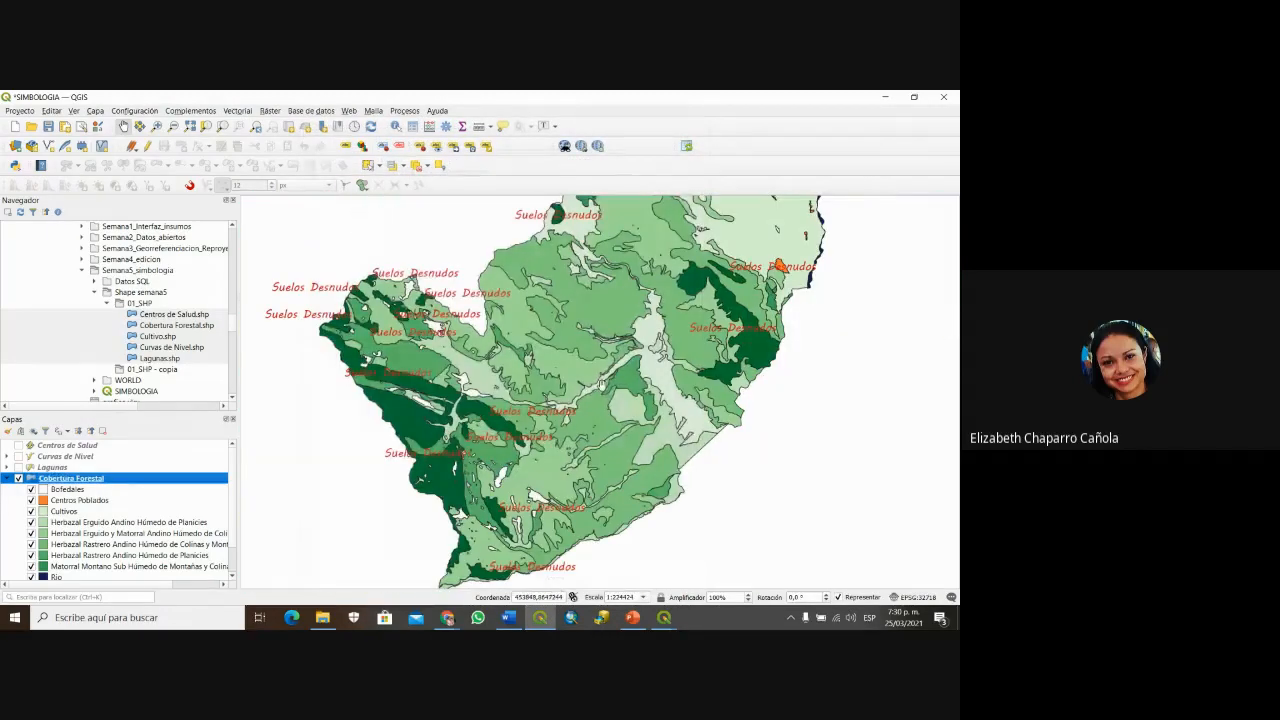
{"action": "left_click", "coordinate": [49, 128]}
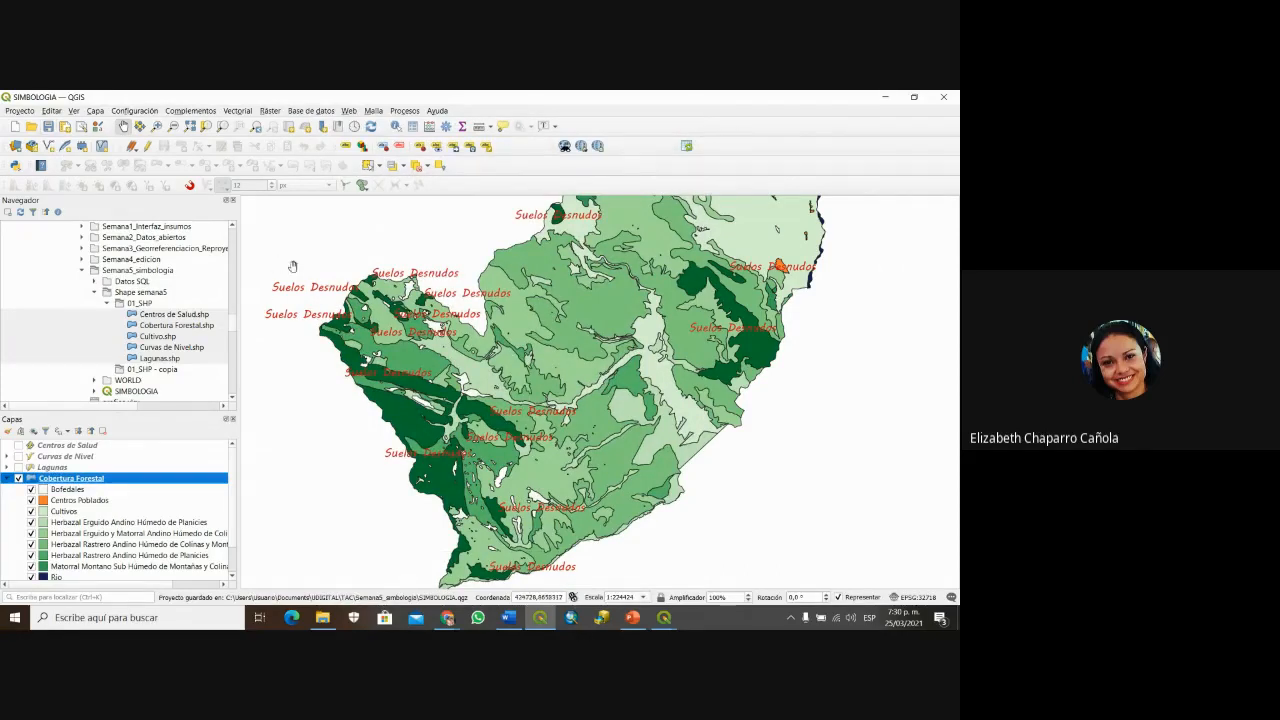
Step: Shift the map east, save SIMBOLOGIA again, and switch to the Paletton browser window
{"action": "left_click_drag", "start_coordinate": [541, 272], "coordinate": [428, 269]}
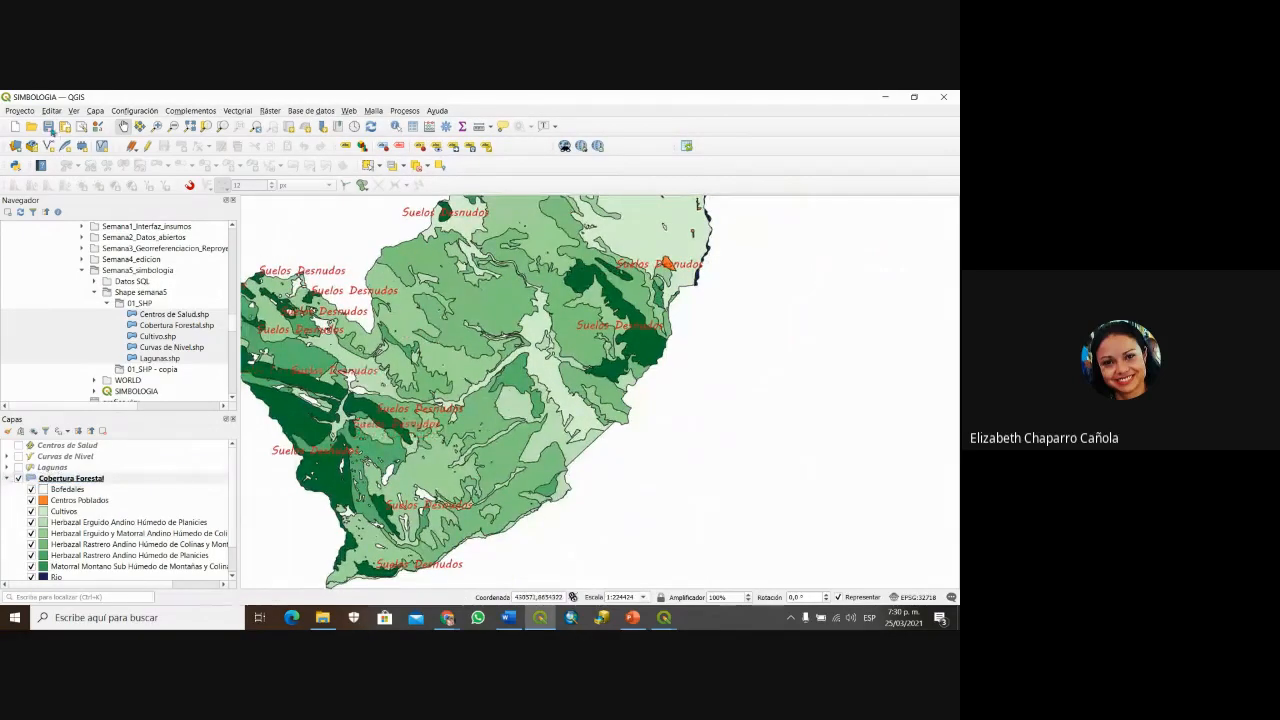
{"action": "left_click", "coordinate": [48, 127]}
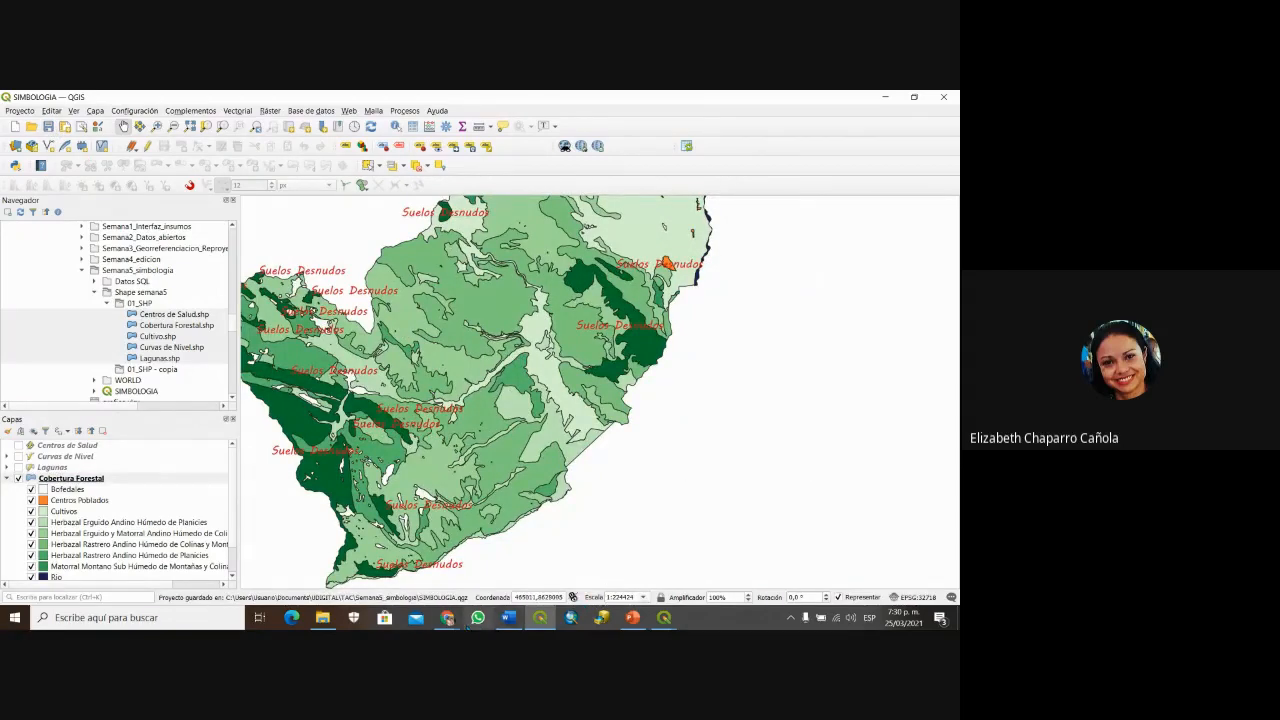
{"action": "left_click", "coordinate": [450, 620]}
Step: Bring the Paletton page forward, then switch to the 'Meet - TAC QGIS' tab
{"action": "left_click", "coordinate": [367, 550]}
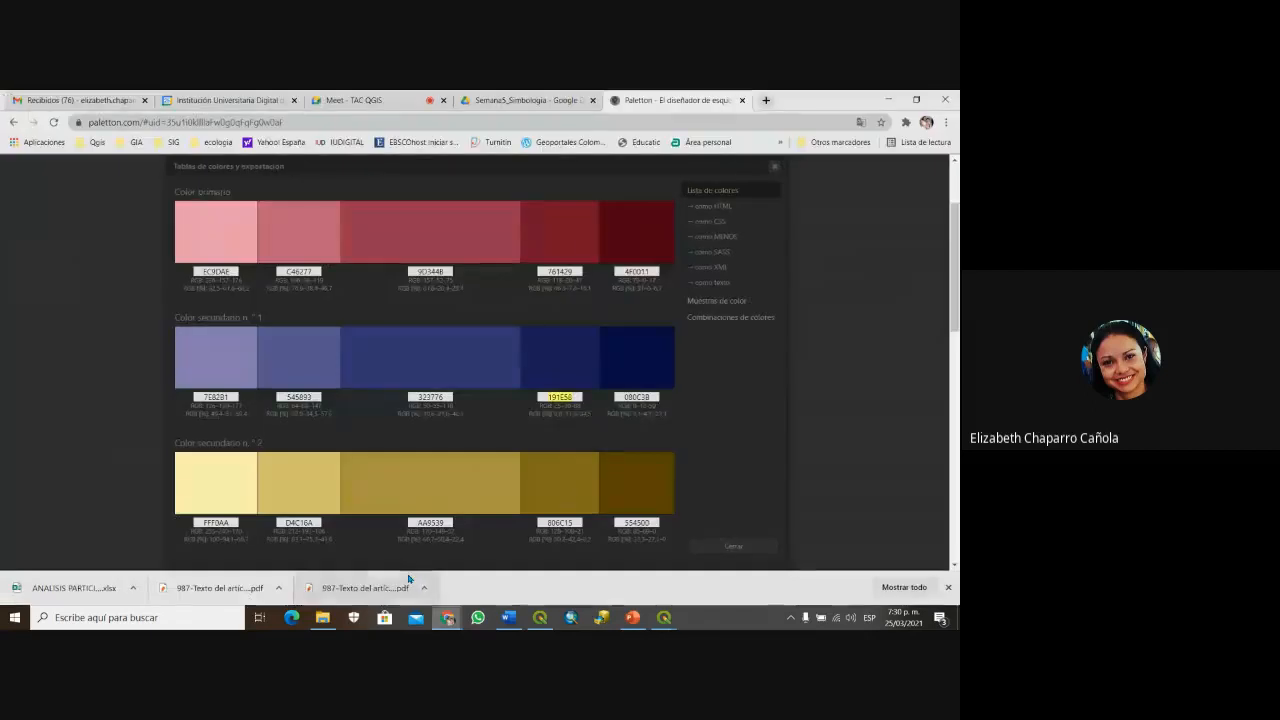
{"action": "left_click", "coordinate": [360, 100]}
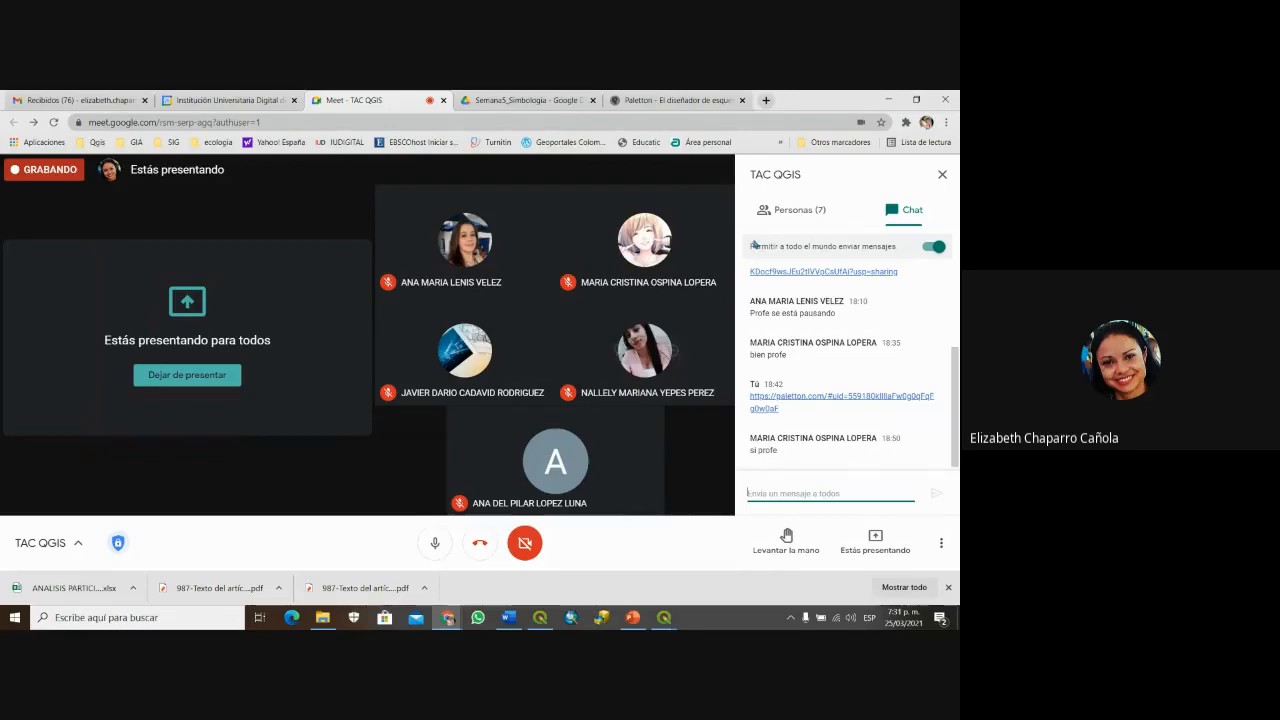
Step: Switch the Meet side panel from the Personas list to the Chat messages
{"action": "left_click", "coordinate": [781, 208]}
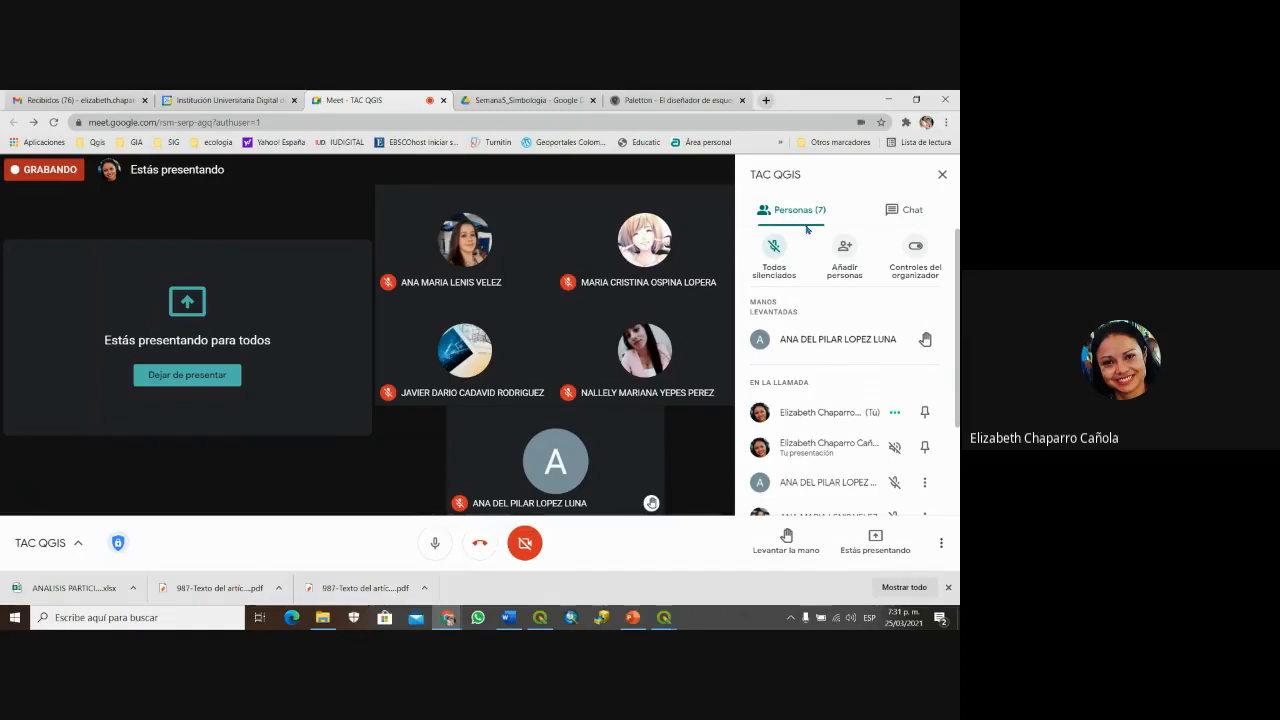
{"action": "left_click", "coordinate": [896, 215]}
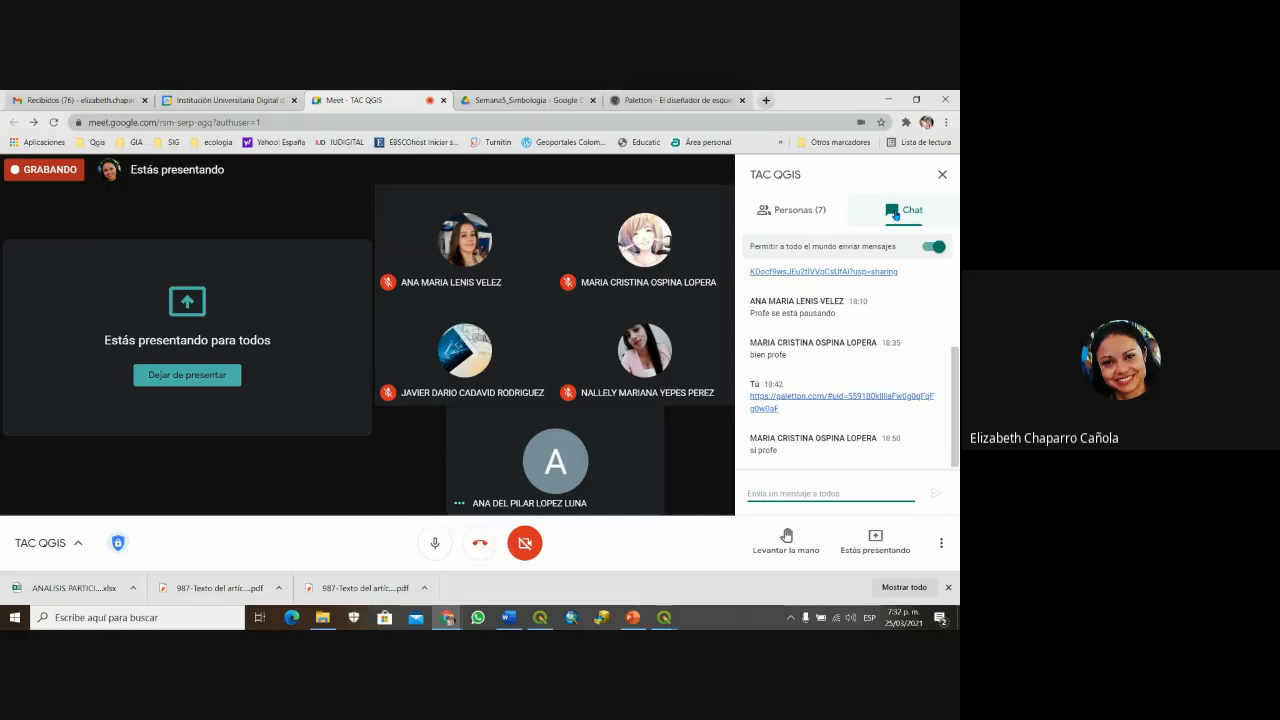
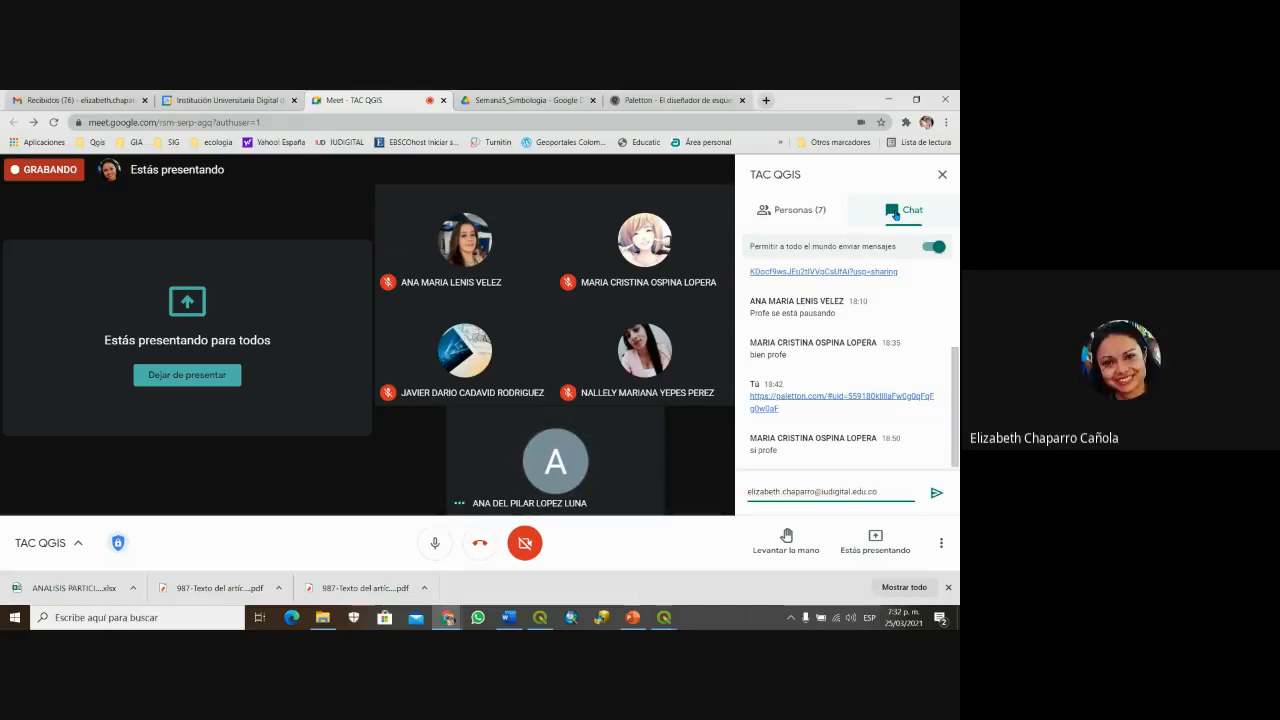
Step: Send the presenter's institutional e-mail address in the Meet chat, then bring up QGIS
{"action": "key", "text": "Return"}
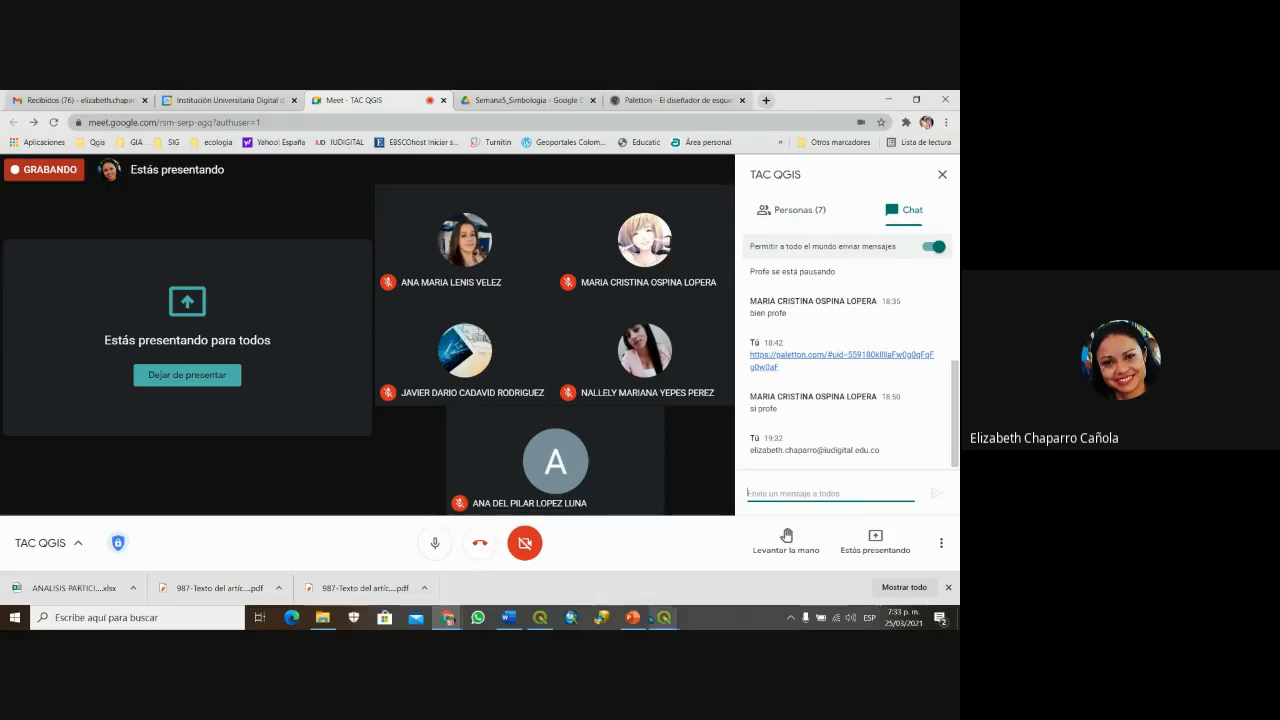
{"action": "left_click", "coordinate": [664, 617]}
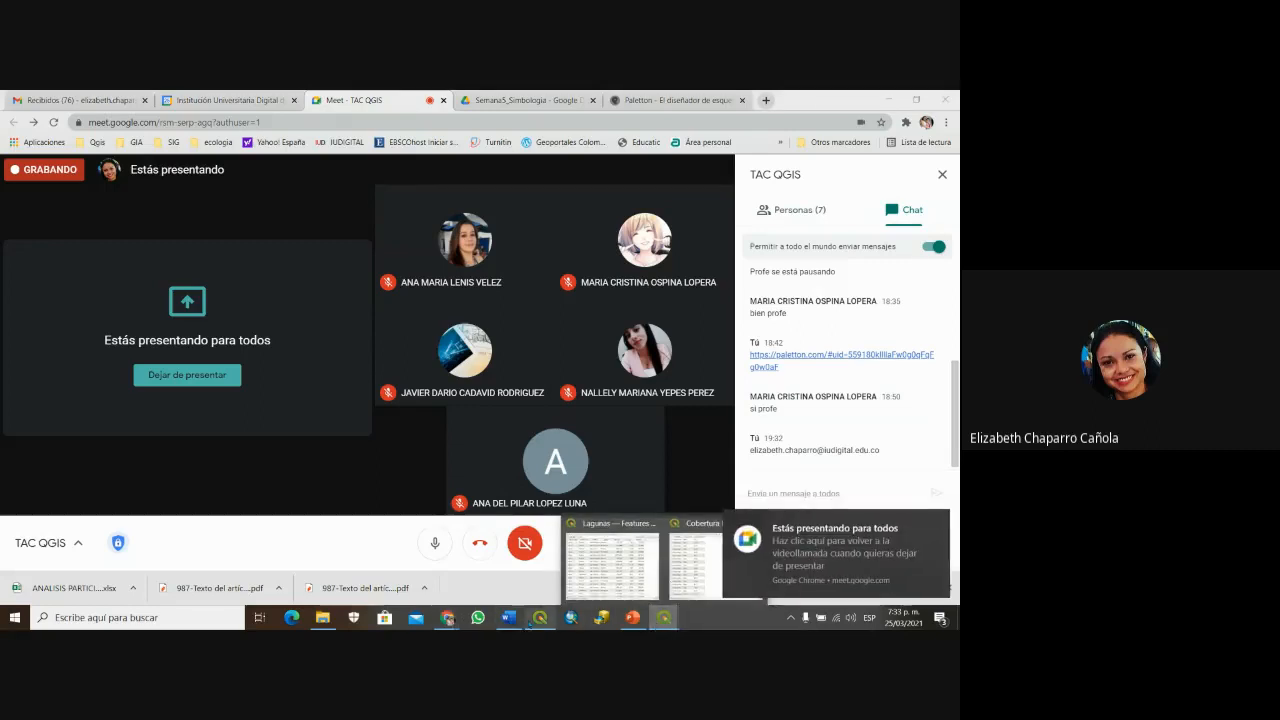
Step: Save SIMBOLOGIA, open the edicion2 project, zoom to its gradient-filled blocks, and save it
{"action": "left_click", "coordinate": [536, 620]}
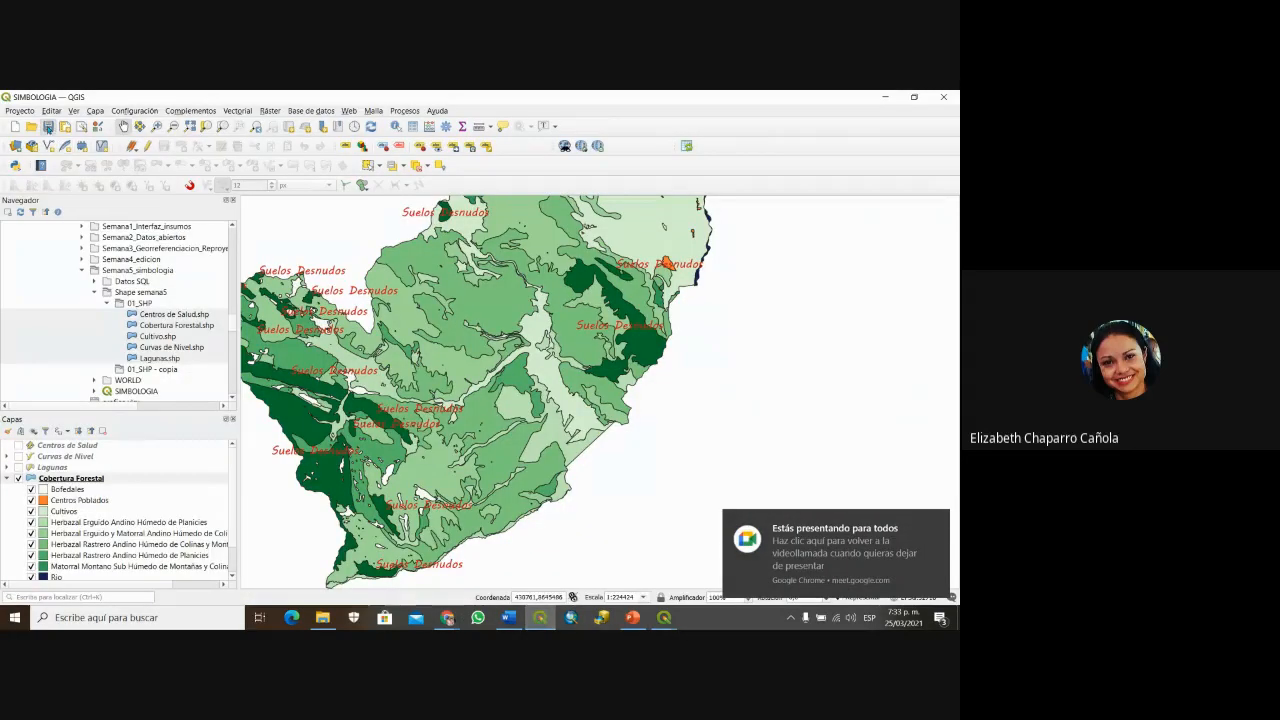
{"action": "left_click", "coordinate": [48, 128]}
{"action": "left_click", "coordinate": [31, 126]}
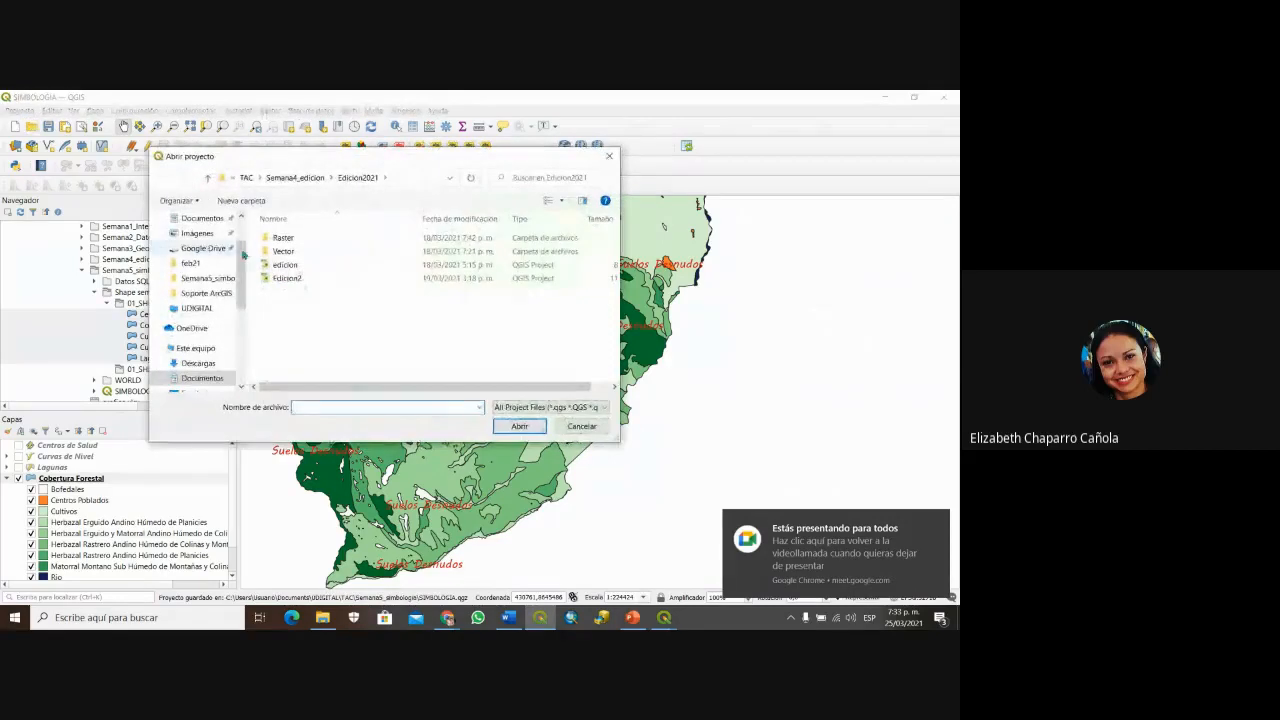
{"action": "double_click", "coordinate": [285, 278]}
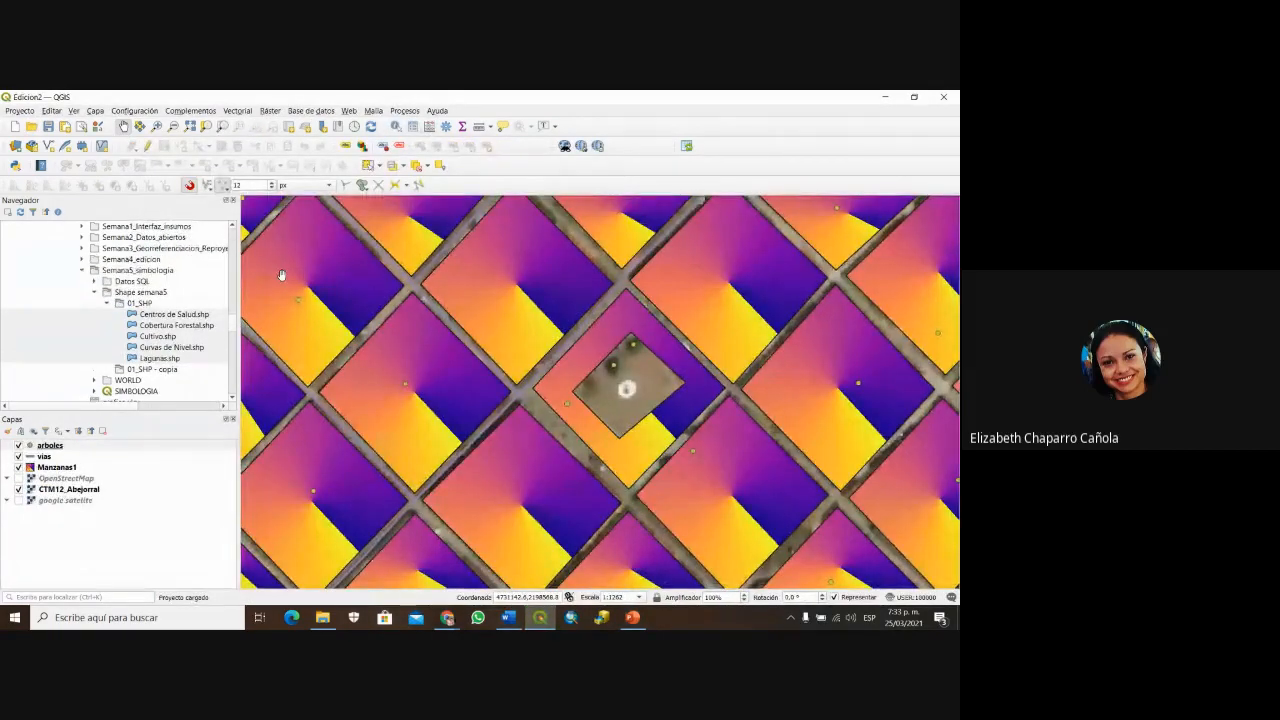
{"action": "scroll", "coordinate": [665, 389], "scroll_direction": "down", "scroll_amount": 2}
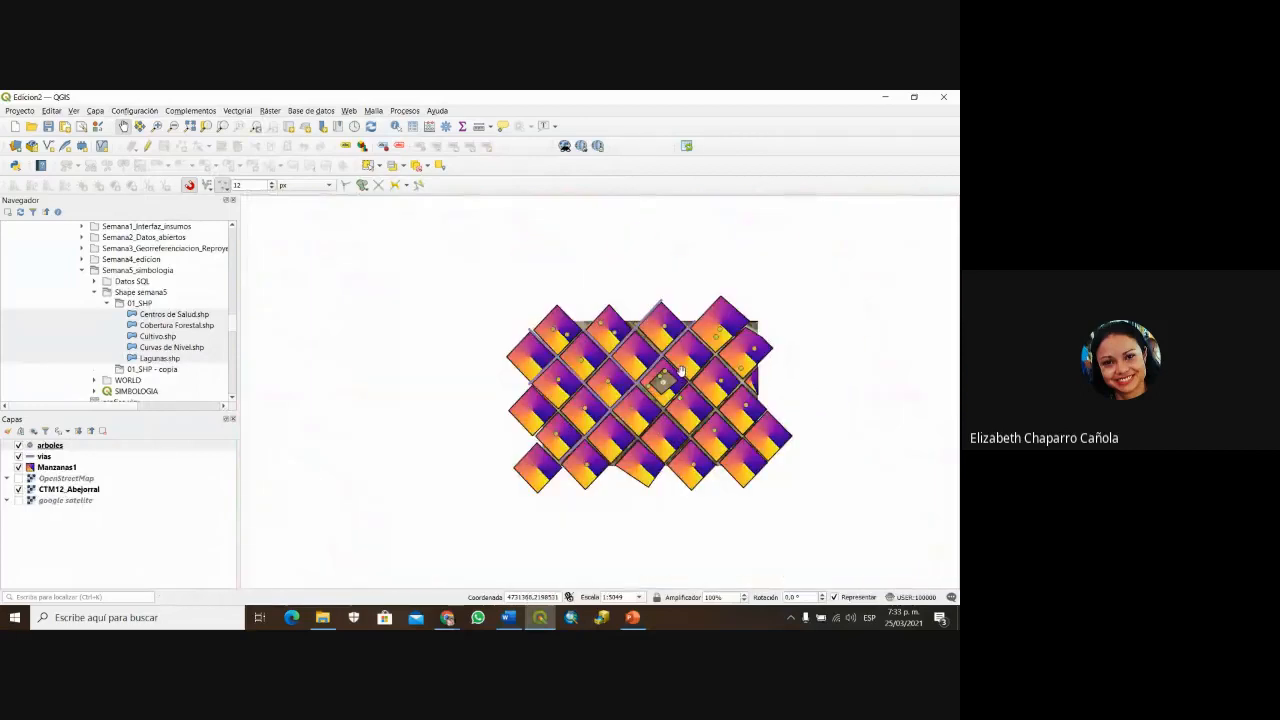
{"action": "scroll", "coordinate": [680, 372], "scroll_direction": "up", "scroll_amount": 1}
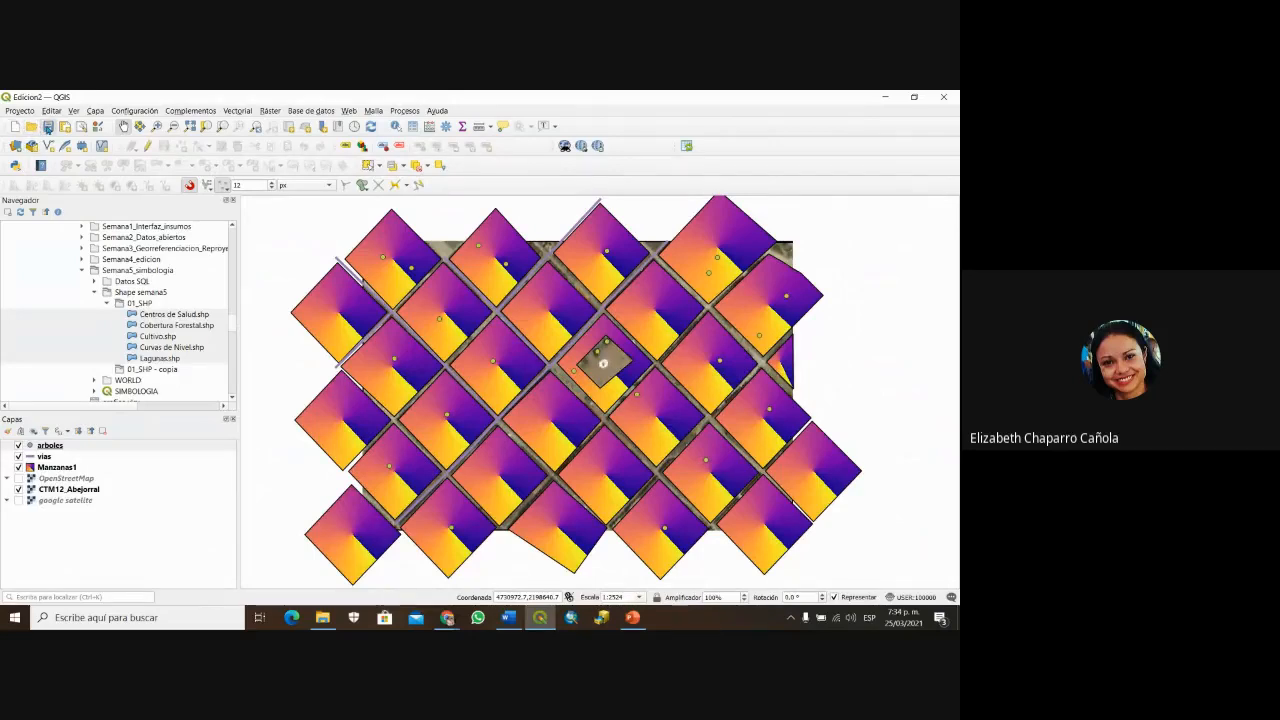
{"action": "left_click", "coordinate": [47, 127]}
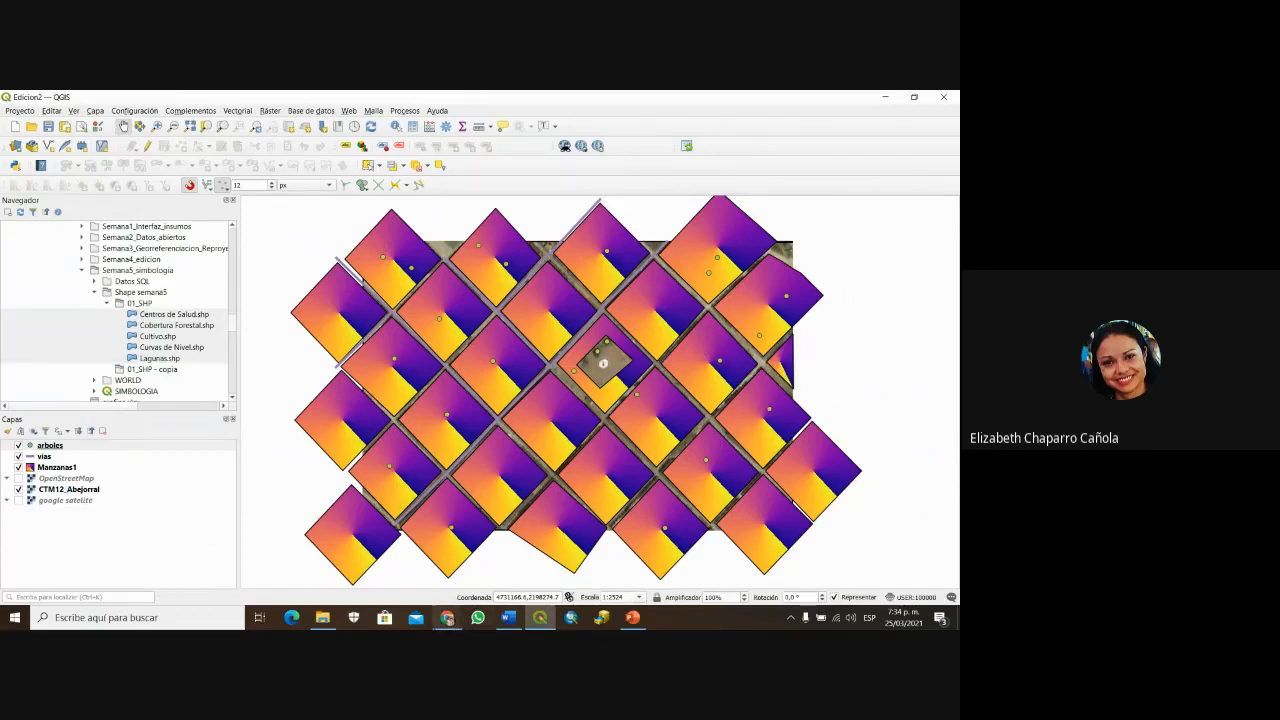
{"action": "mouse_move", "coordinate": [447, 617]}
{"action": "left_click", "coordinate": [418, 548]}
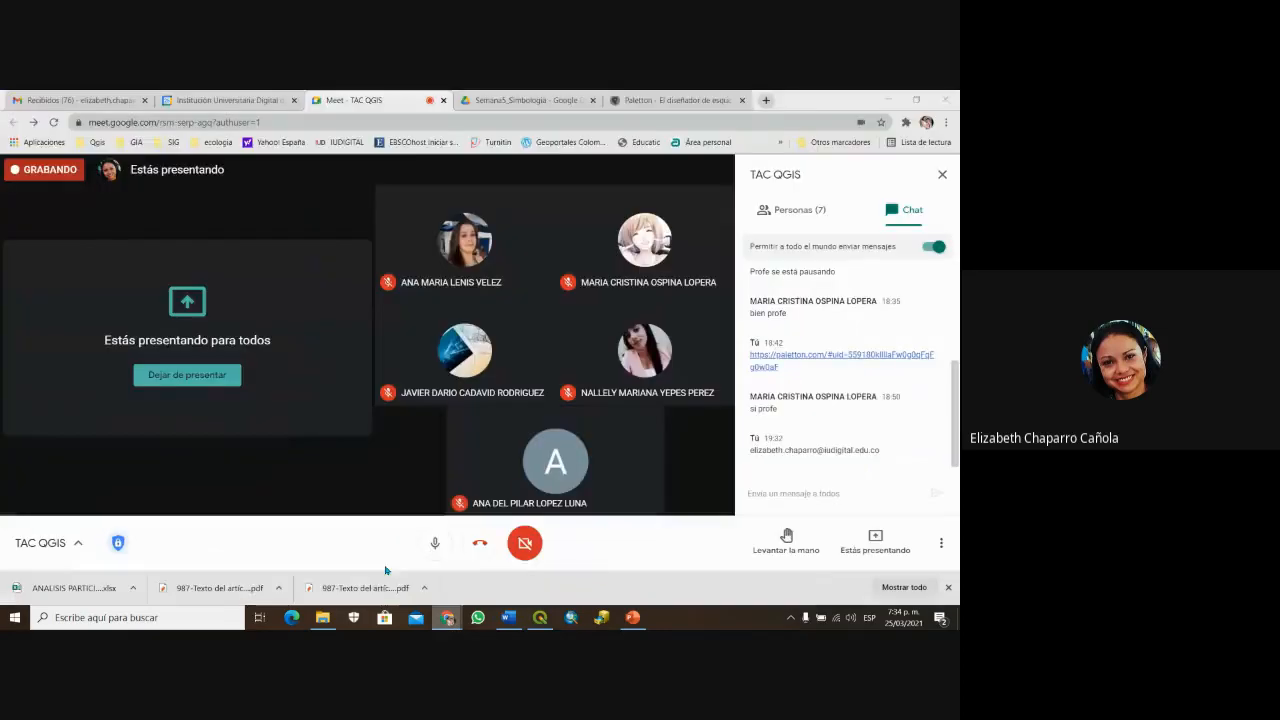
{"action": "left_click", "coordinate": [434, 543]}
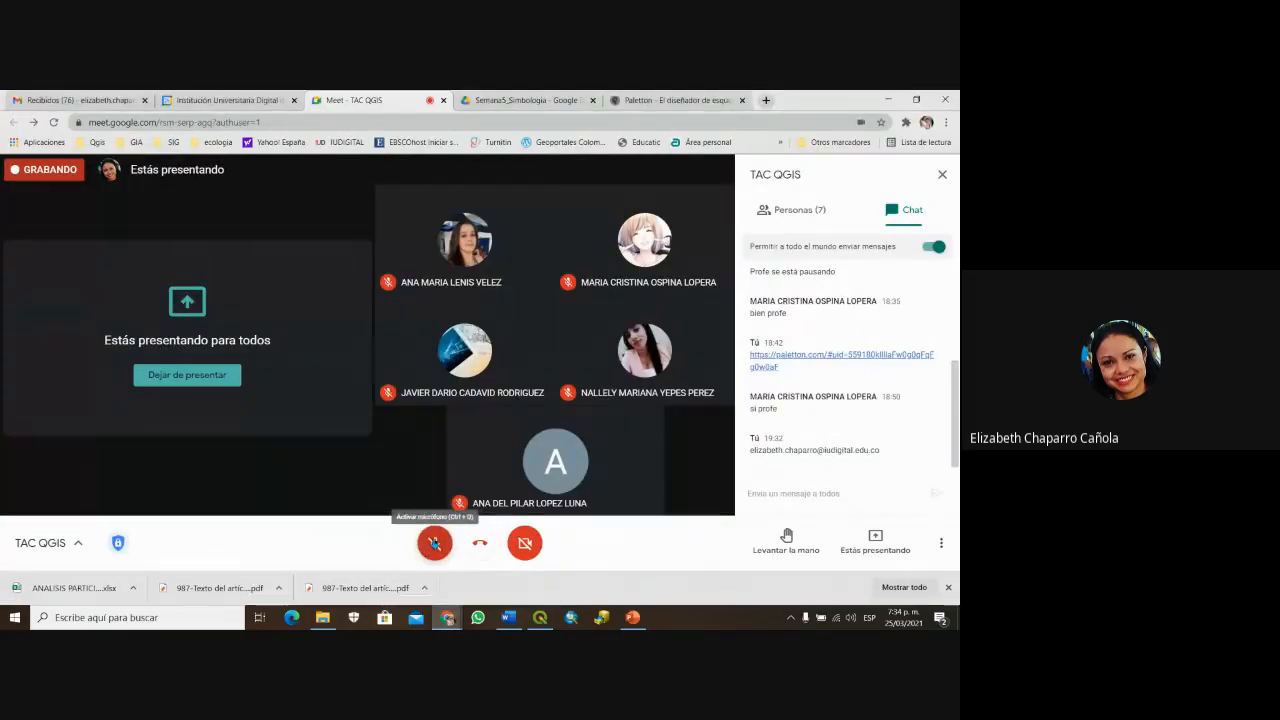
{"action": "left_click", "coordinate": [434, 543]}
{"action": "left_click", "coordinate": [540, 617]}
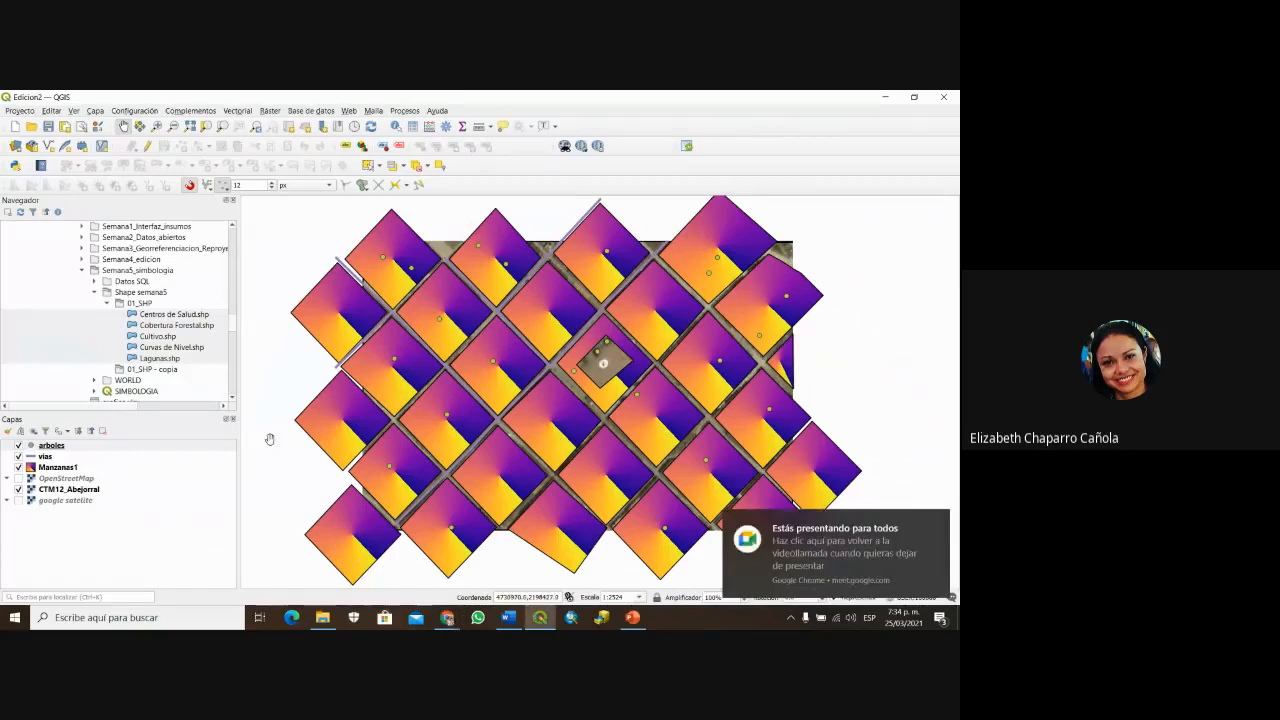
Step: Switch Manzanas1 symbology from Categorizado to Símbolo Único, keeping Gradient Fill over Simple Fill
{"action": "left_click", "coordinate": [31, 470]}
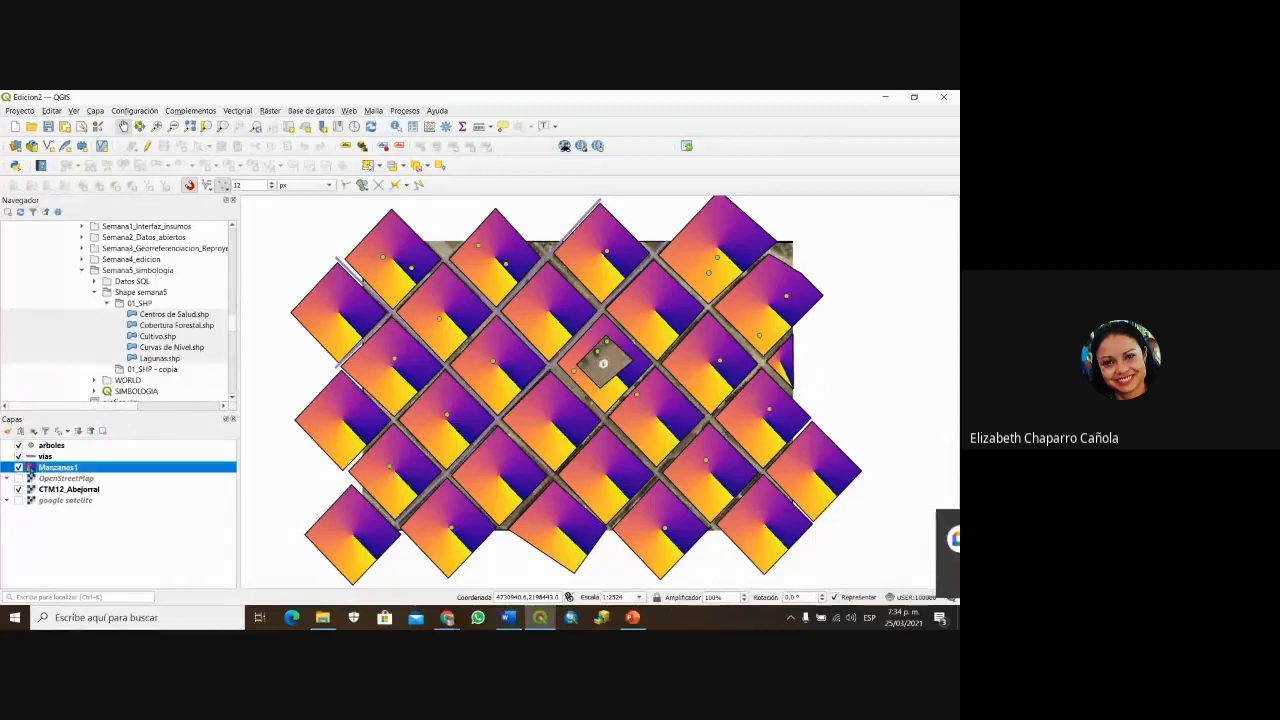
{"action": "double_click", "coordinate": [31, 470]}
{"action": "left_click", "coordinate": [330, 191]}
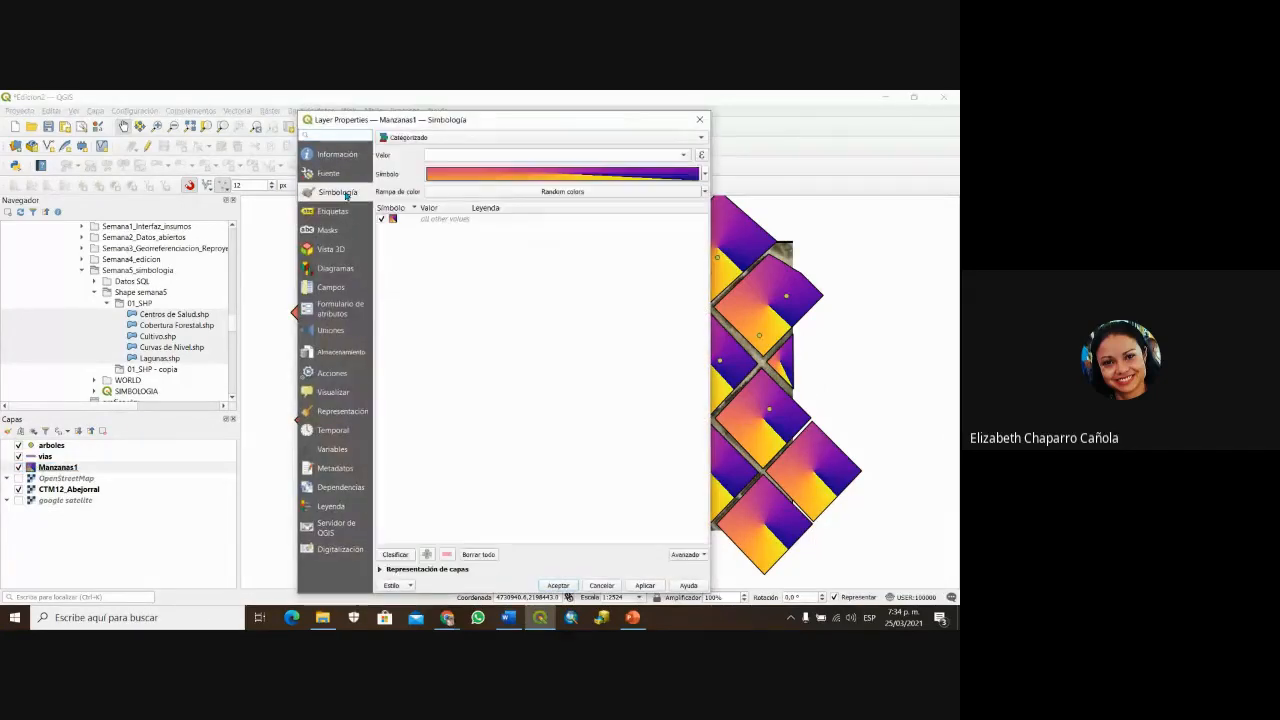
{"action": "left_click", "coordinate": [688, 156]}
{"action": "left_click", "coordinate": [688, 156]}
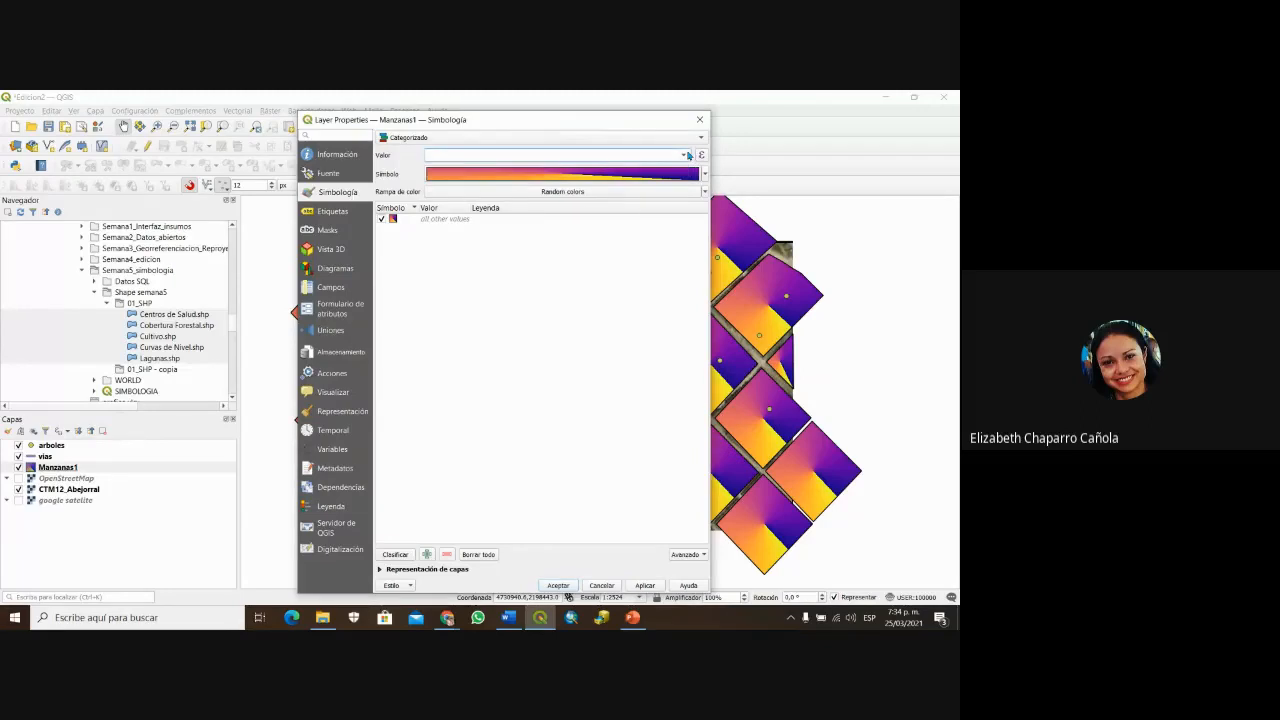
{"action": "left_click", "coordinate": [678, 138]}
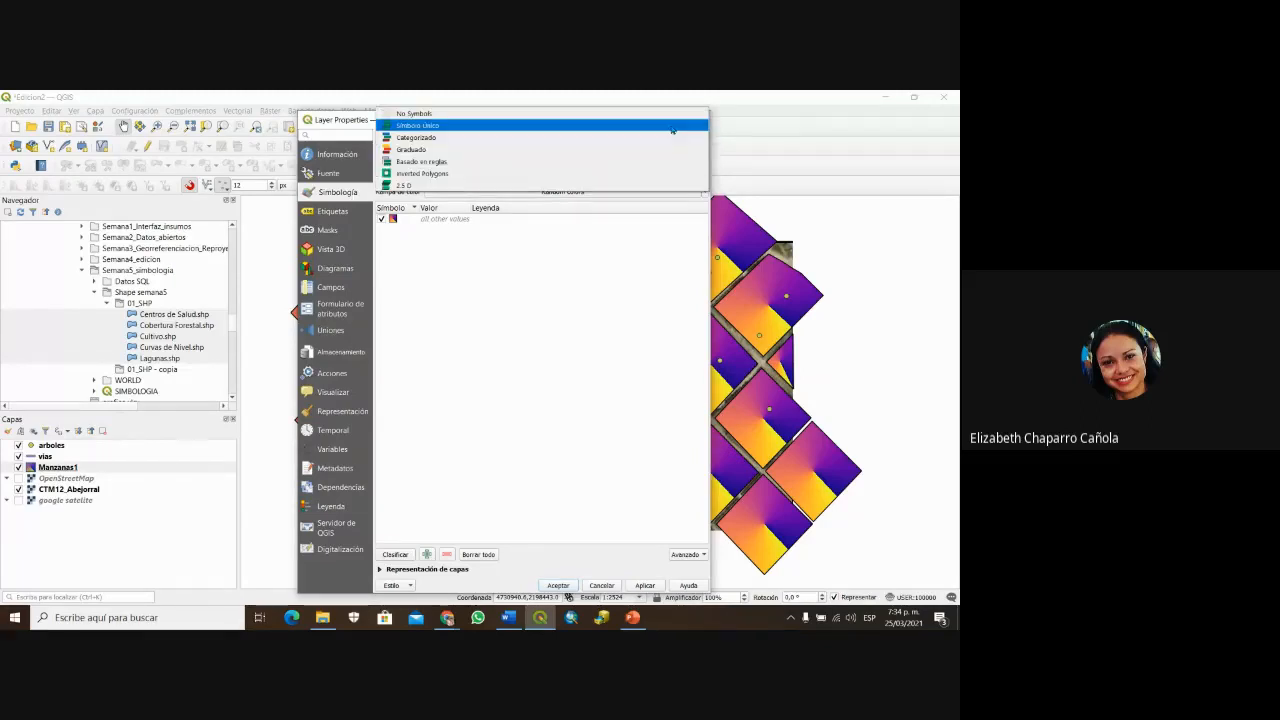
{"action": "left_click", "coordinate": [674, 125]}
{"action": "left_click", "coordinate": [518, 166]}
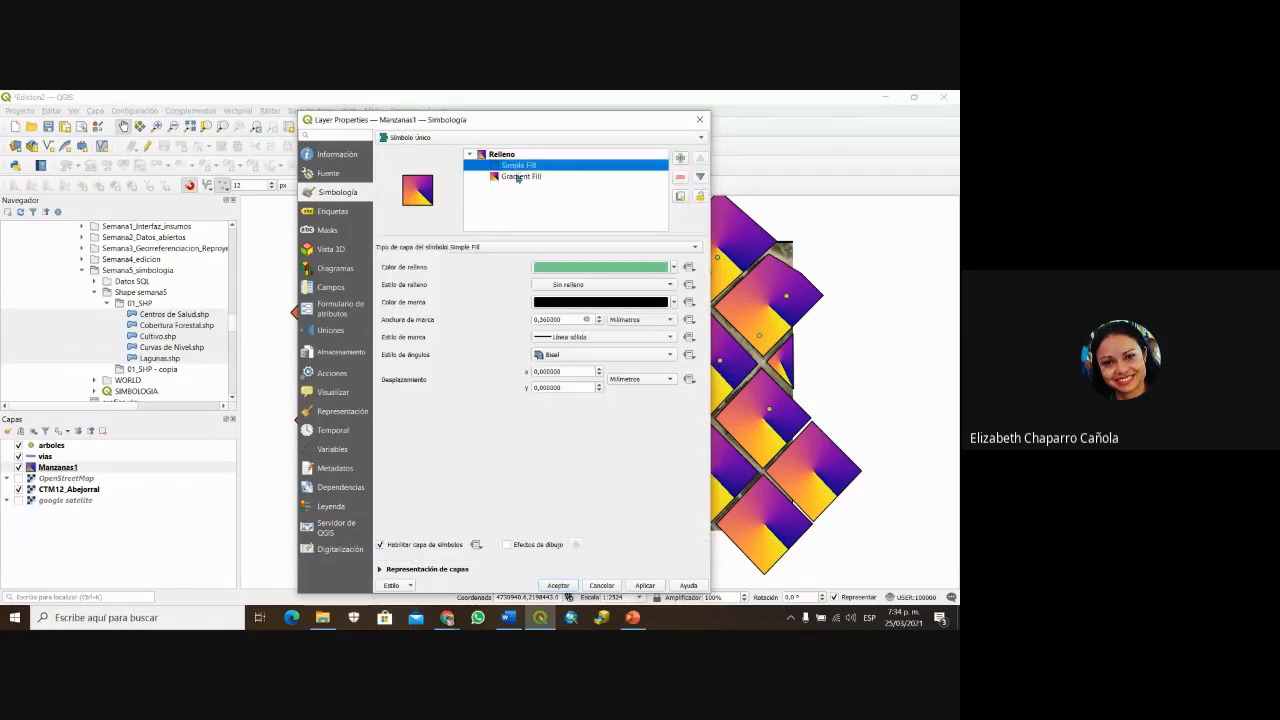
{"action": "left_click", "coordinate": [558, 585]}
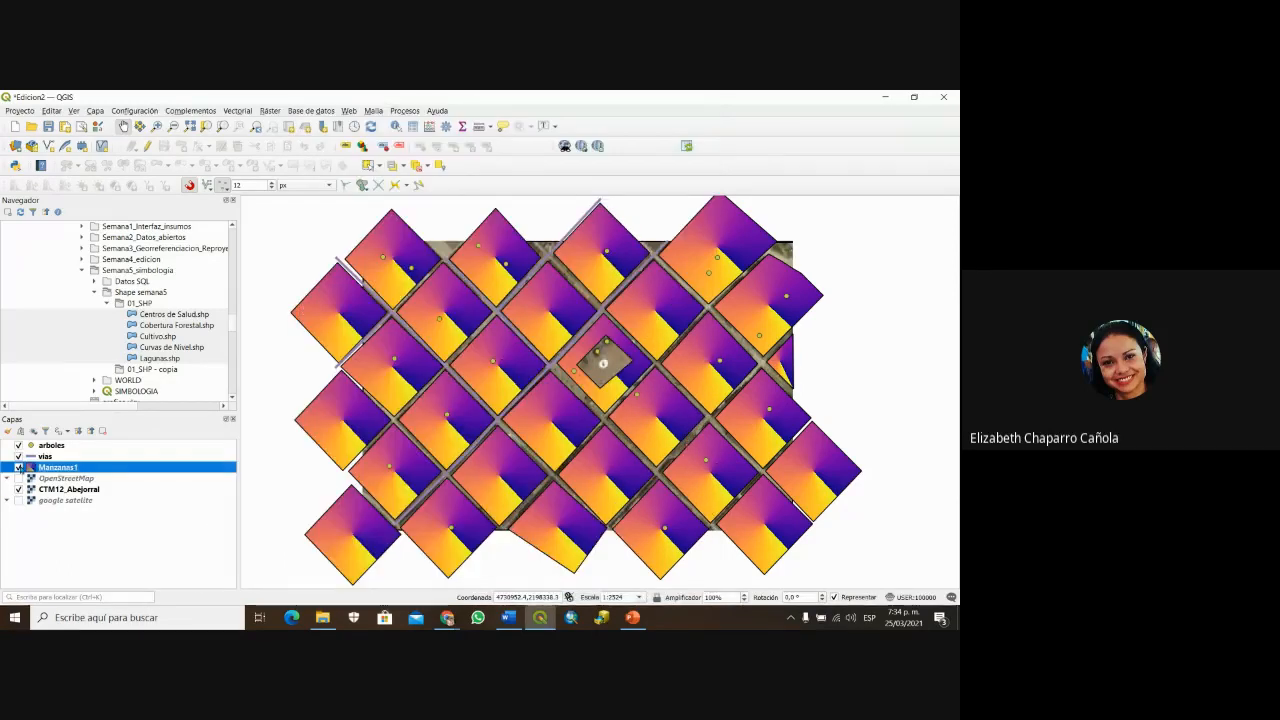
{"action": "double_click", "coordinate": [55, 467]}
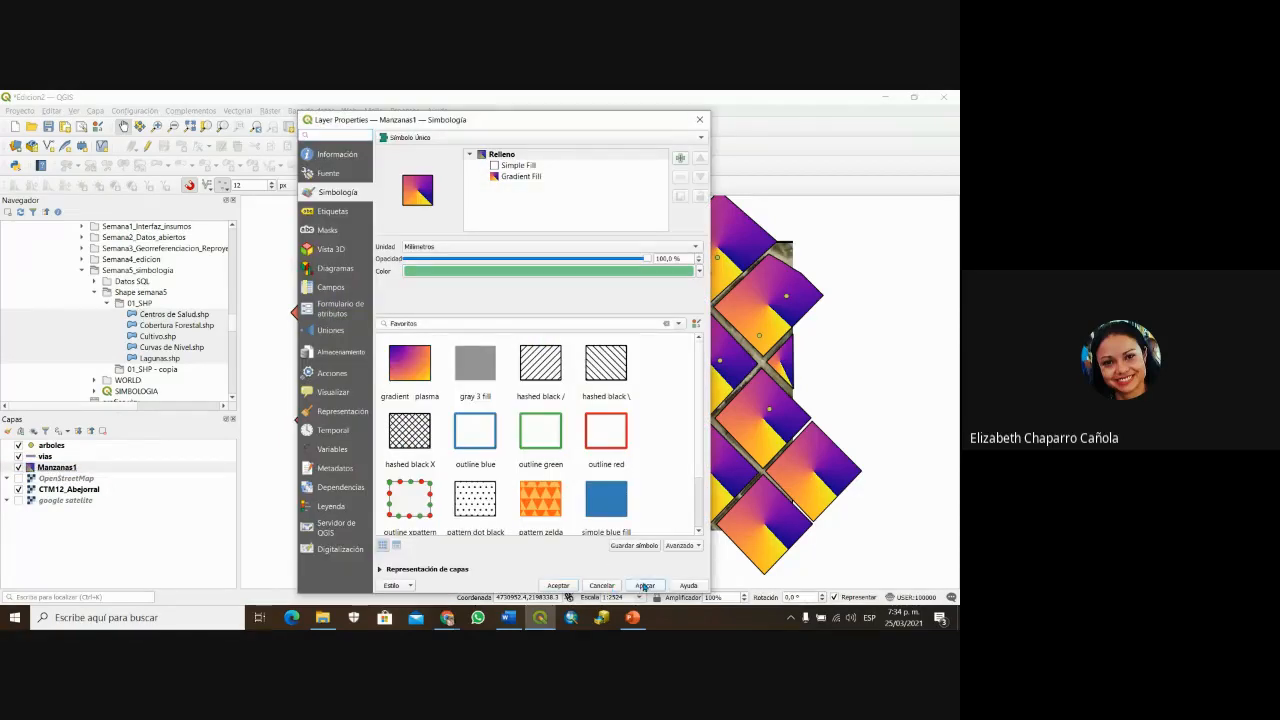
{"action": "left_click", "coordinate": [558, 586]}
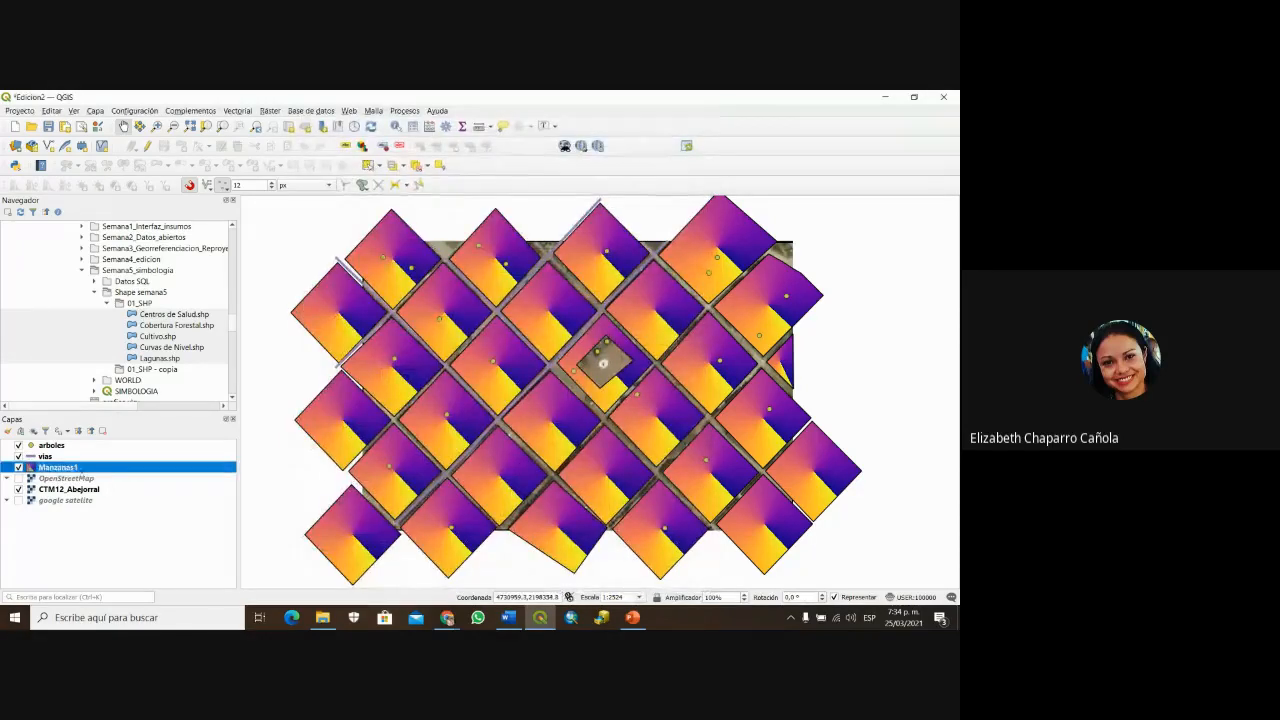
Step: Hide Manzanas1, show the OpenStreetMap basemap, save Edicion2, and minimize QGIS
{"action": "left_click", "coordinate": [18, 467]}
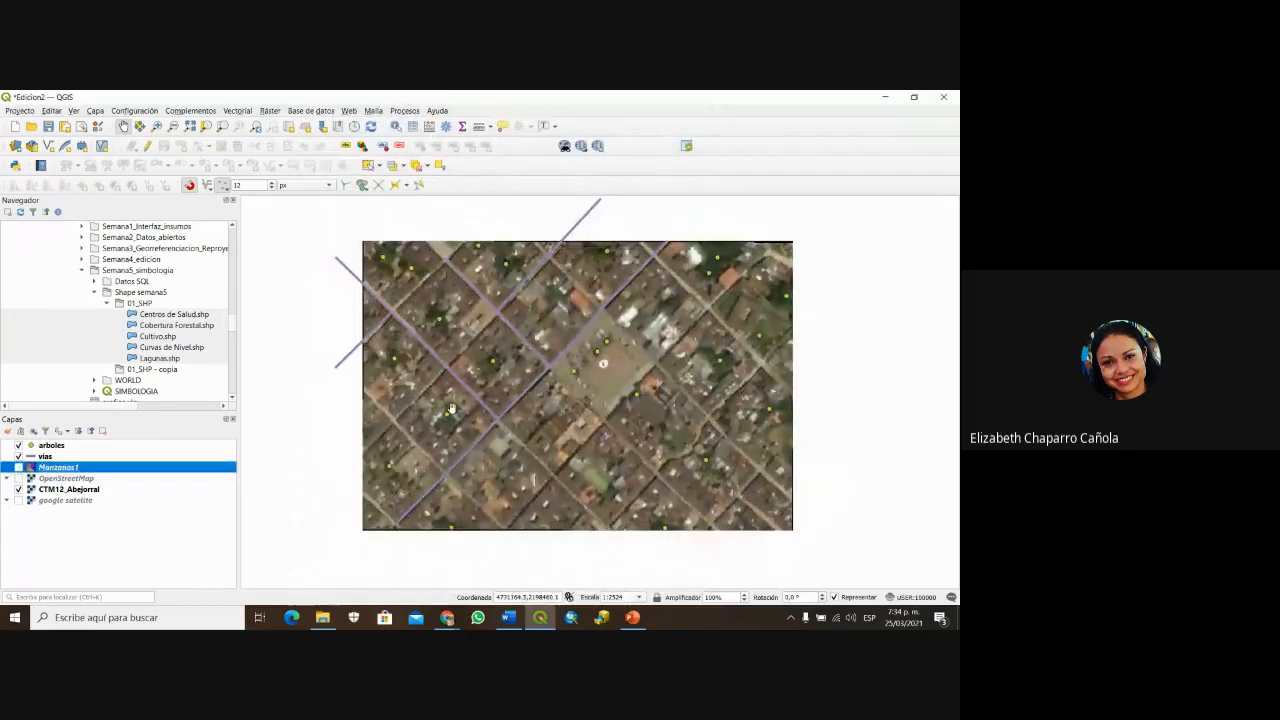
{"action": "left_click", "coordinate": [18, 479]}
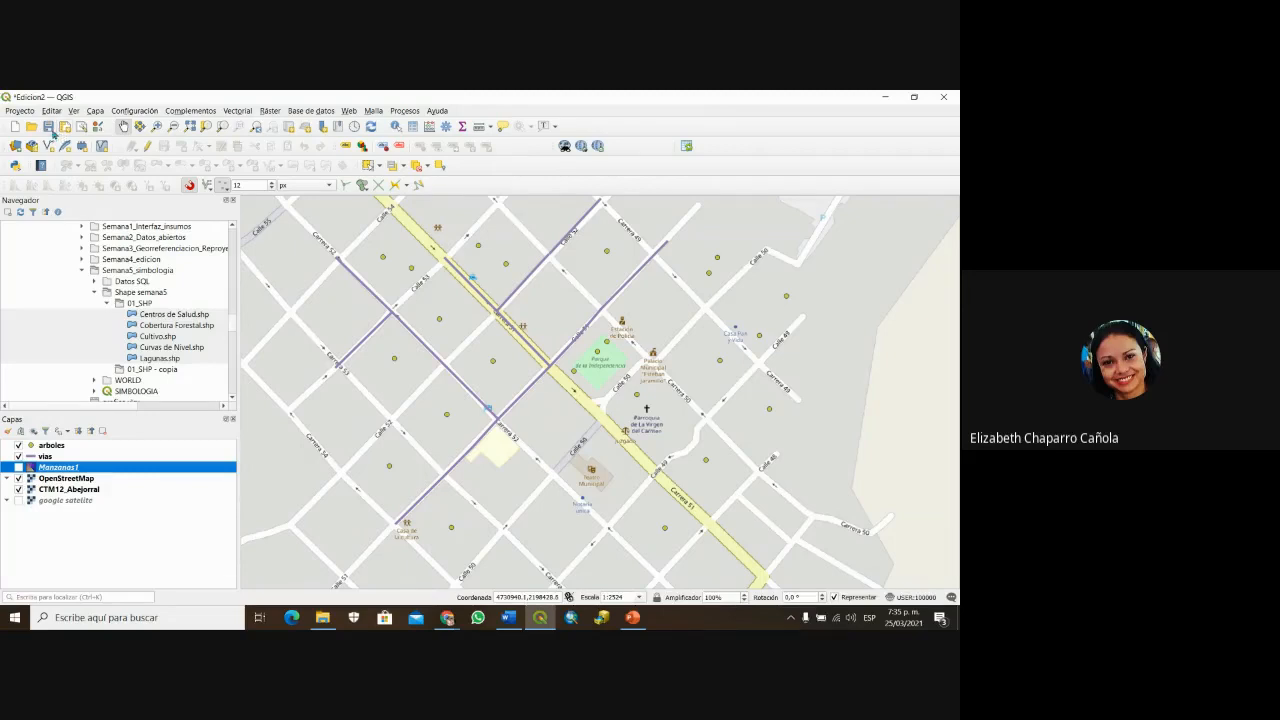
{"action": "left_click", "coordinate": [51, 130]}
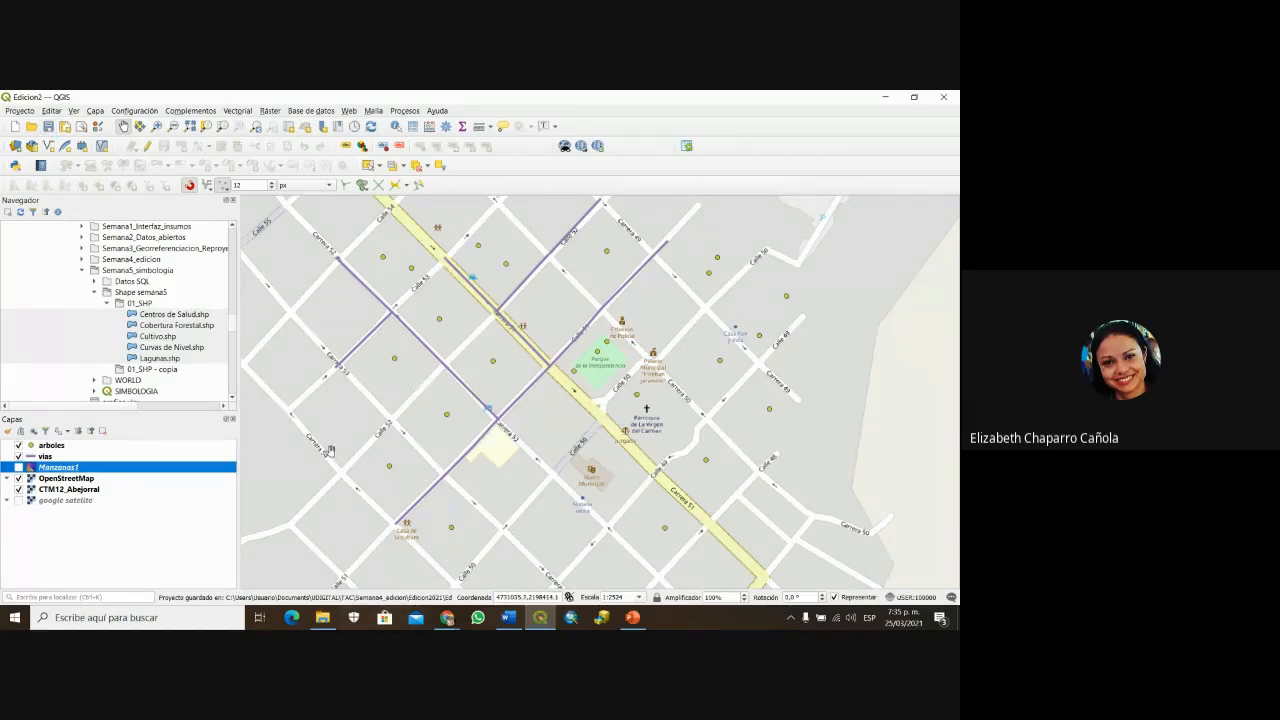
{"action": "left_click", "coordinate": [885, 98]}
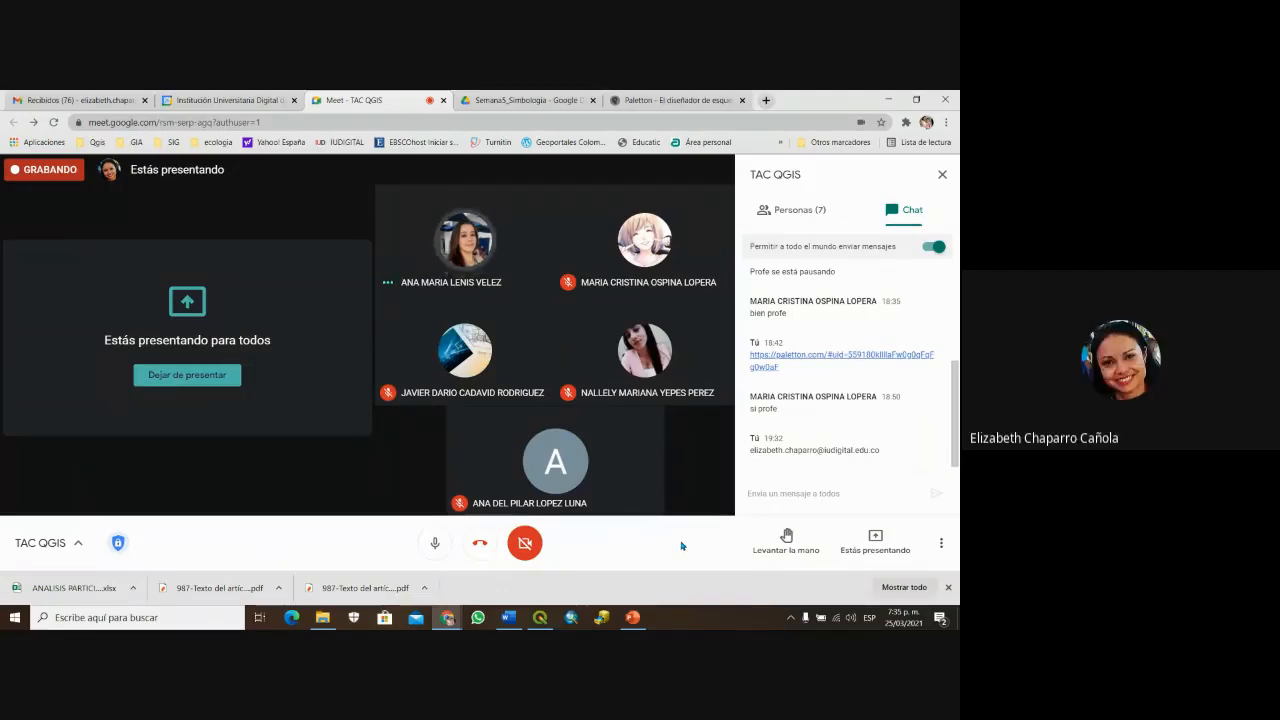
Step: Choose Detener grabación from the Más opciones menu
{"action": "left_click", "coordinate": [938, 544]}
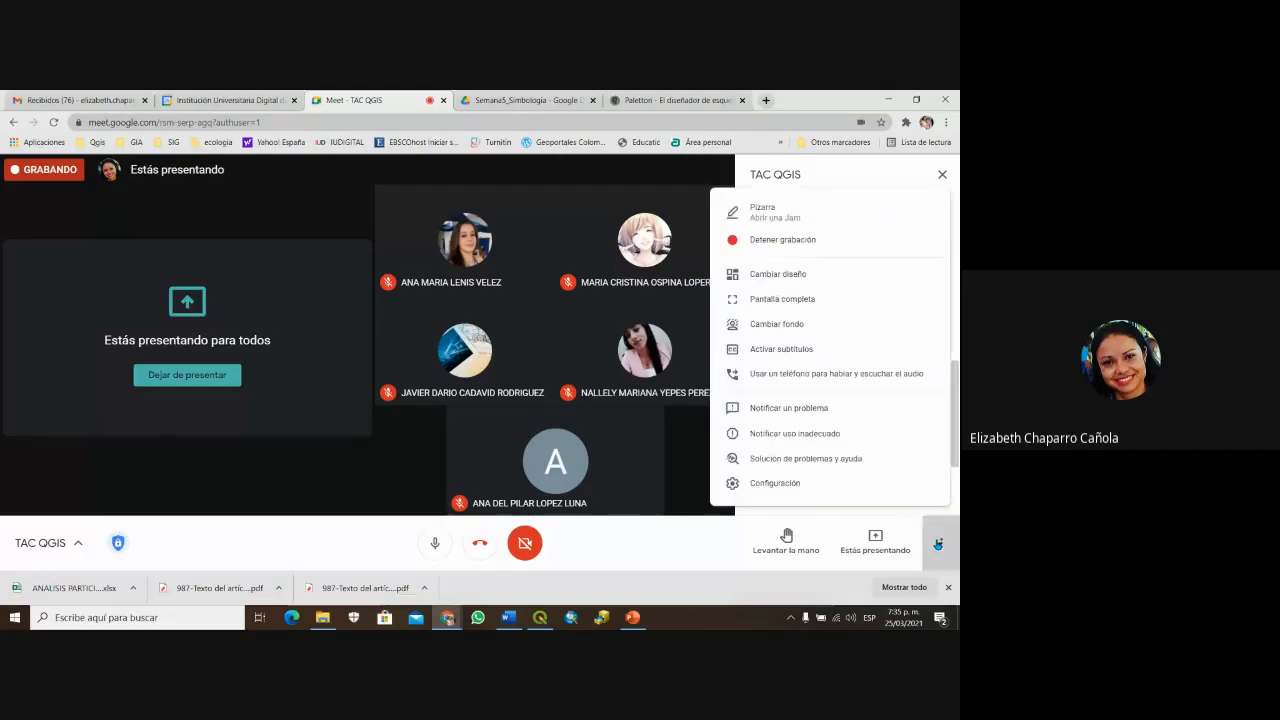
{"action": "left_click", "coordinate": [774, 240]}
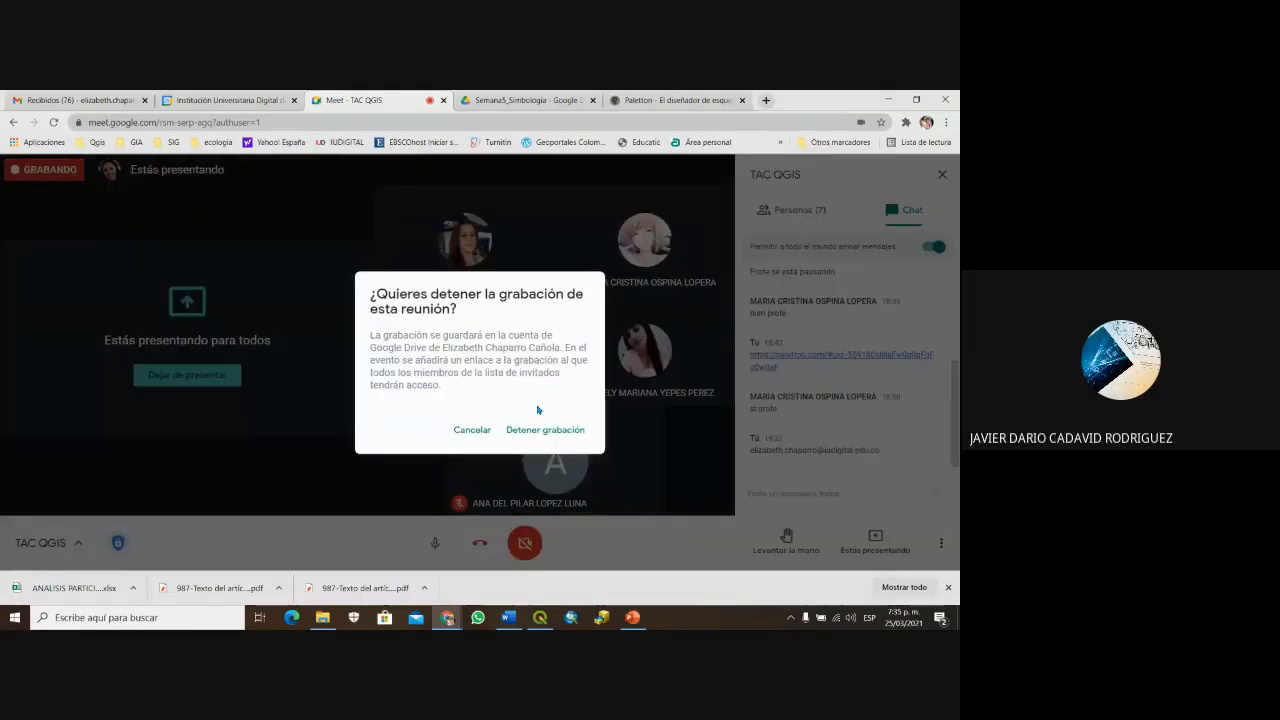